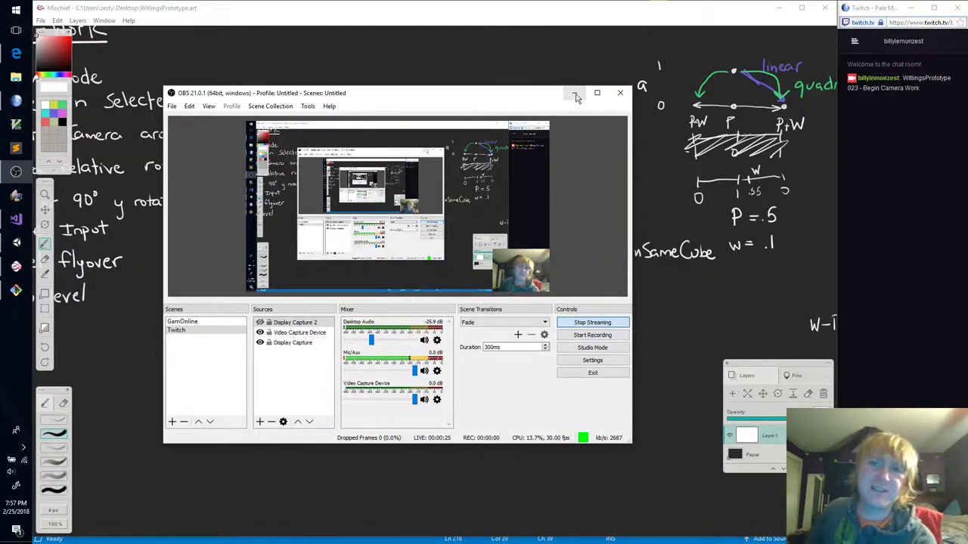
Minimize OBS to reveal the Mischief bugs-fixed whiteboard and choose red ink
click(575, 94)
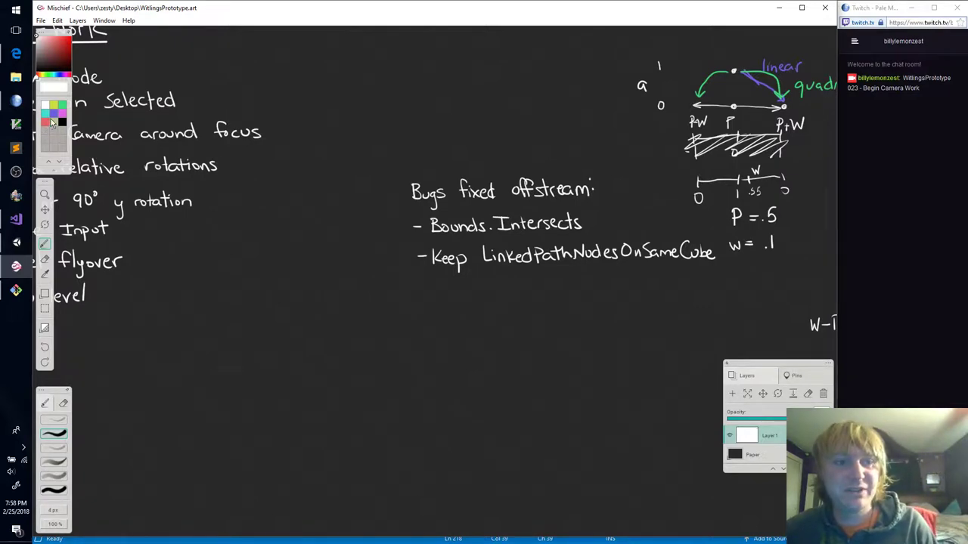
click(53, 122)
Draw a red warning sign by Bounds.Intersects, a white cube sketch, and green lines across it
click(45, 122)
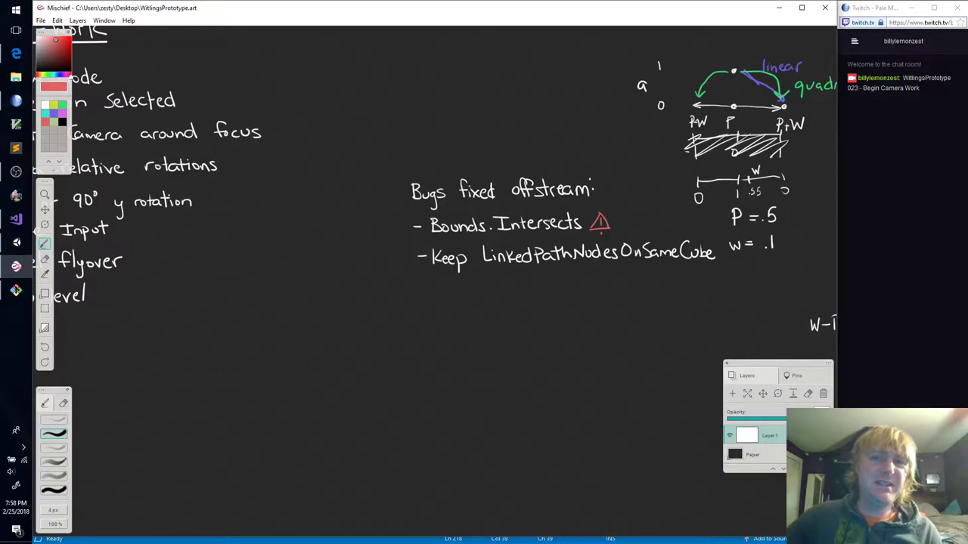
click(46, 106)
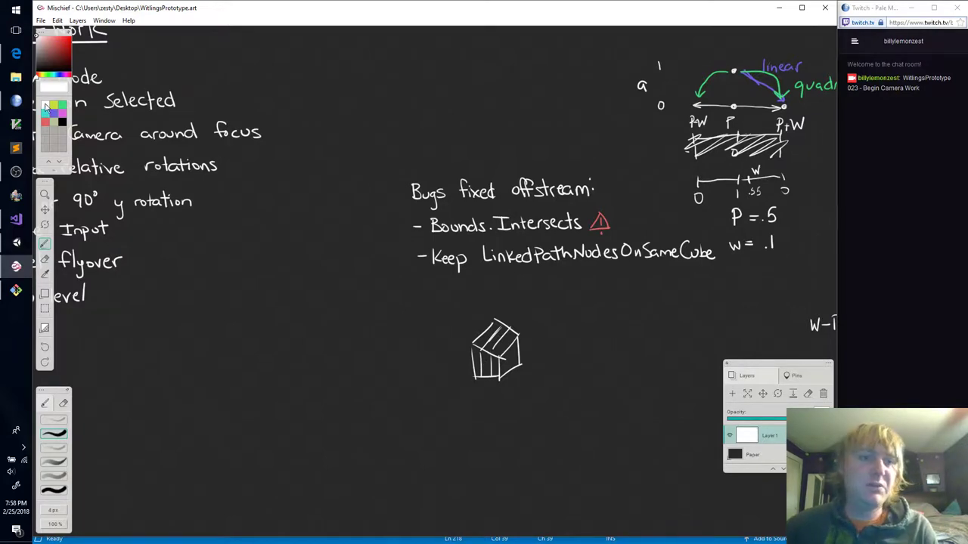
click(53, 105)
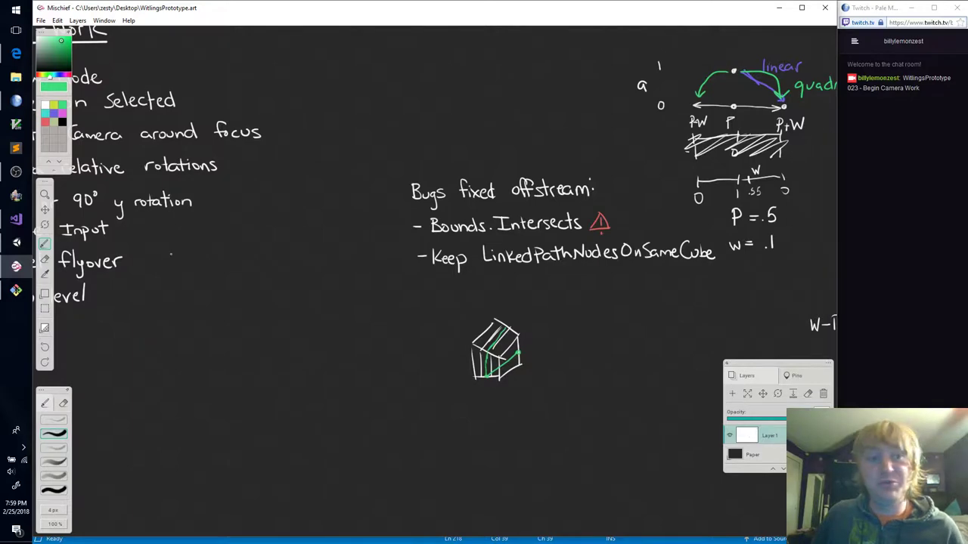
Find references to OverlapsNode and remove the breakpoints on CubeCore.cs lines 196 and 198
click(16, 219)
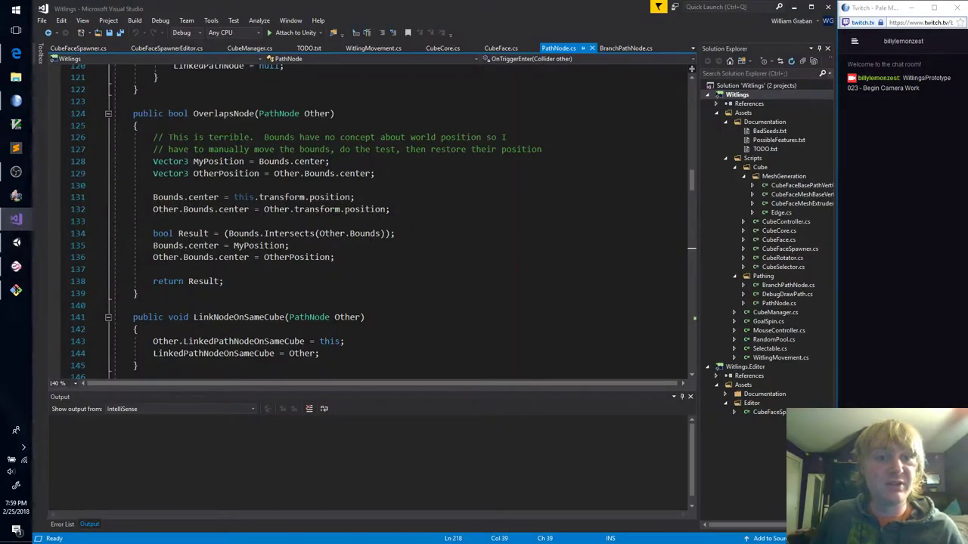
click(229, 114)
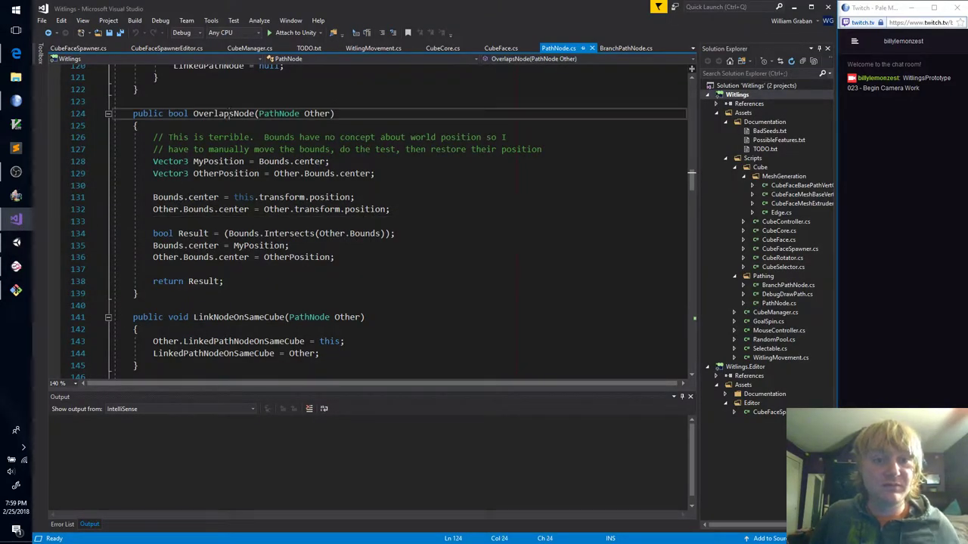
key(shift+F12)
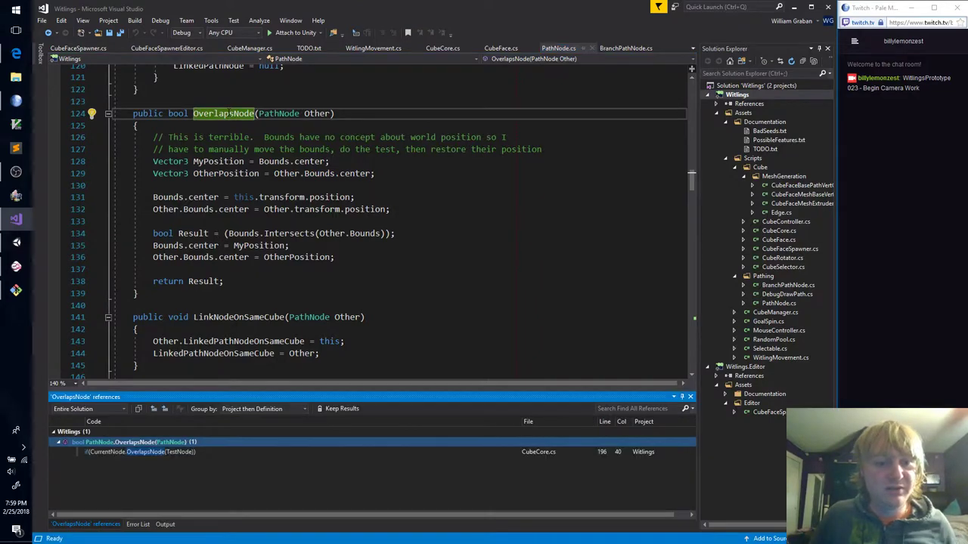
double_click(164, 452)
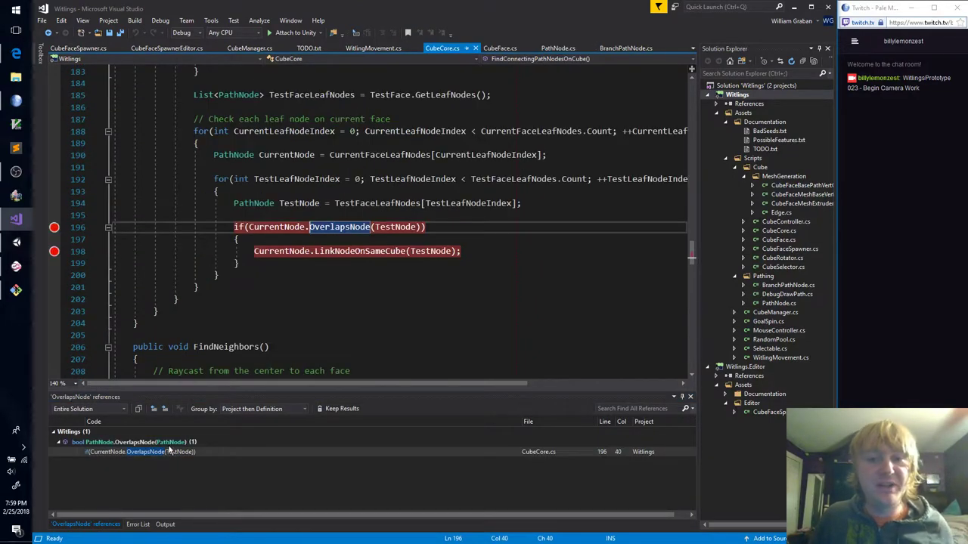
click(55, 227)
click(55, 251)
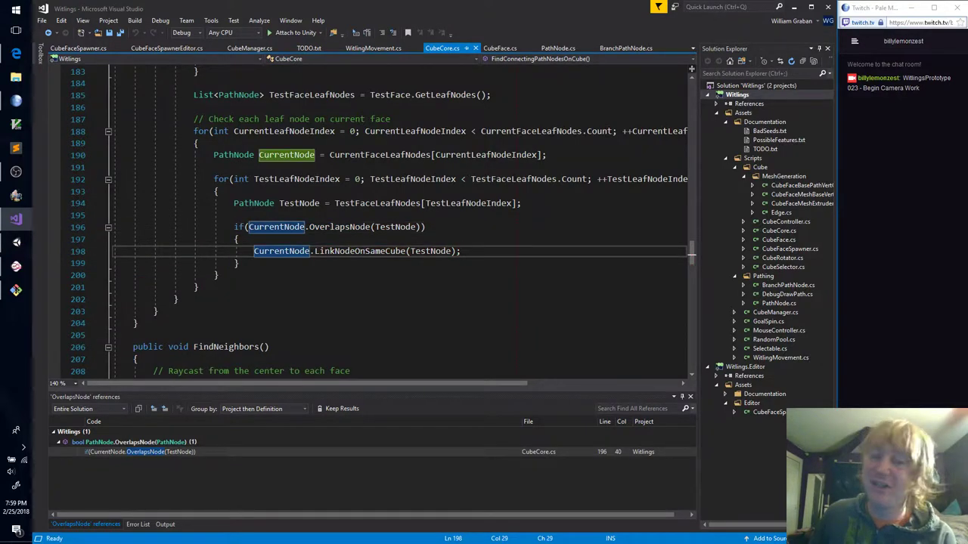
Go to the OverlapsNode definition in PathNode.cs and highlight the Bounds world-position comment
click(471, 251)
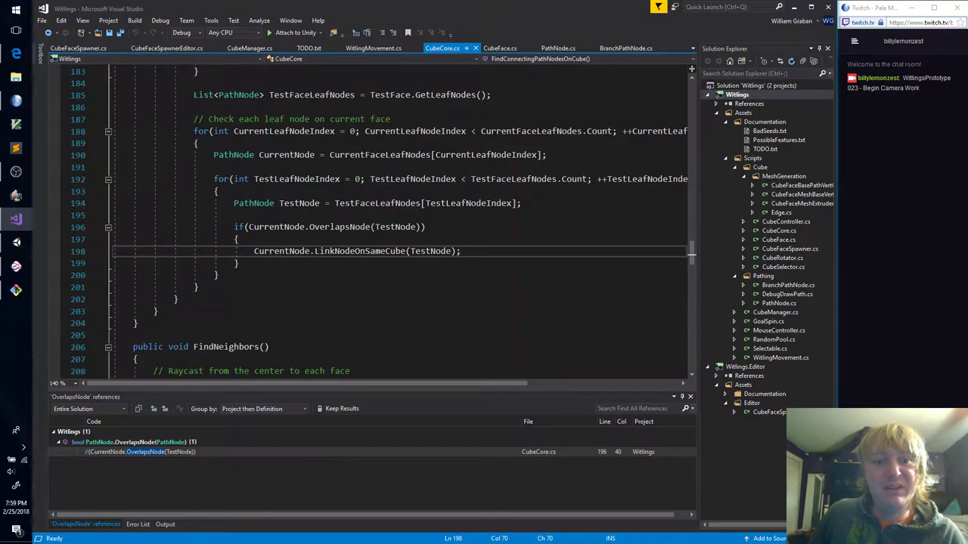
drag(249, 227, 419, 227)
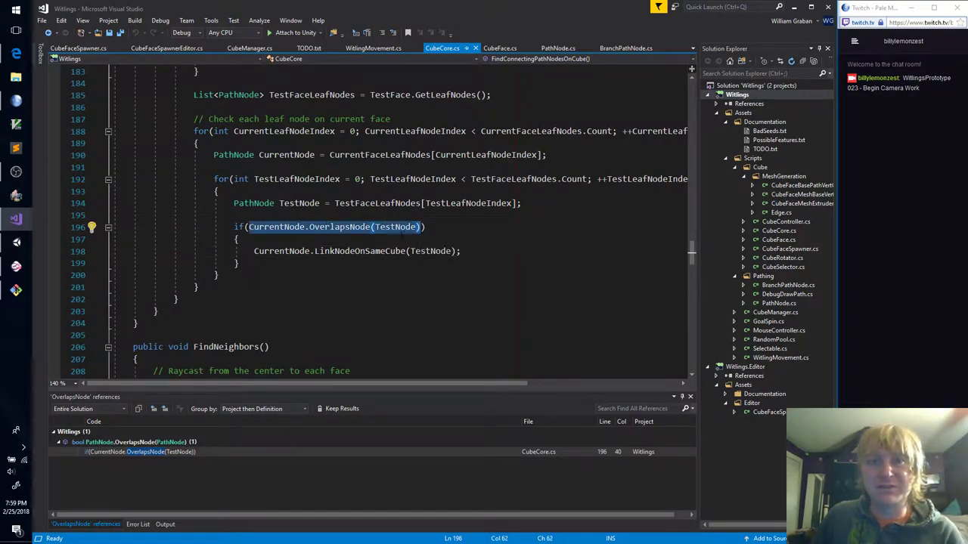
mouse_move(397, 227)
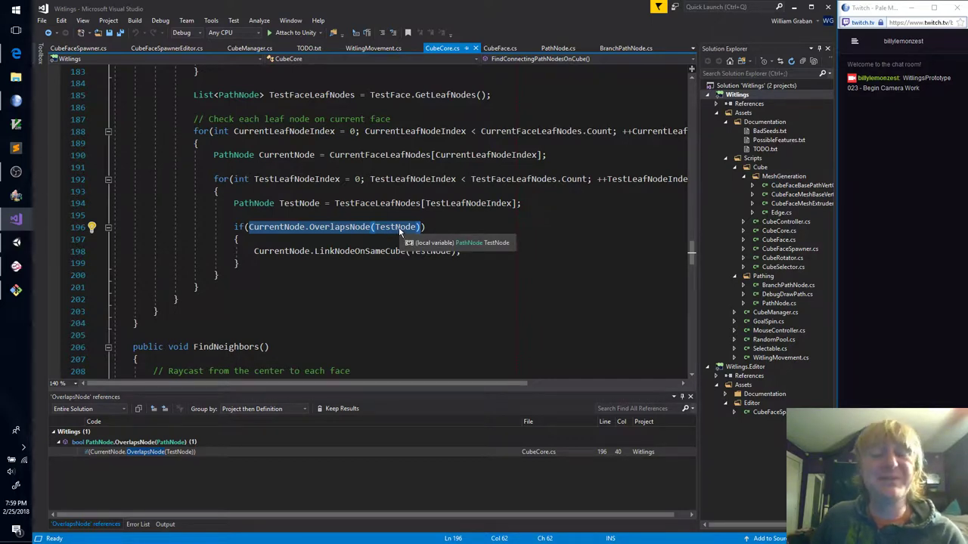
click(348, 227)
key(F12)
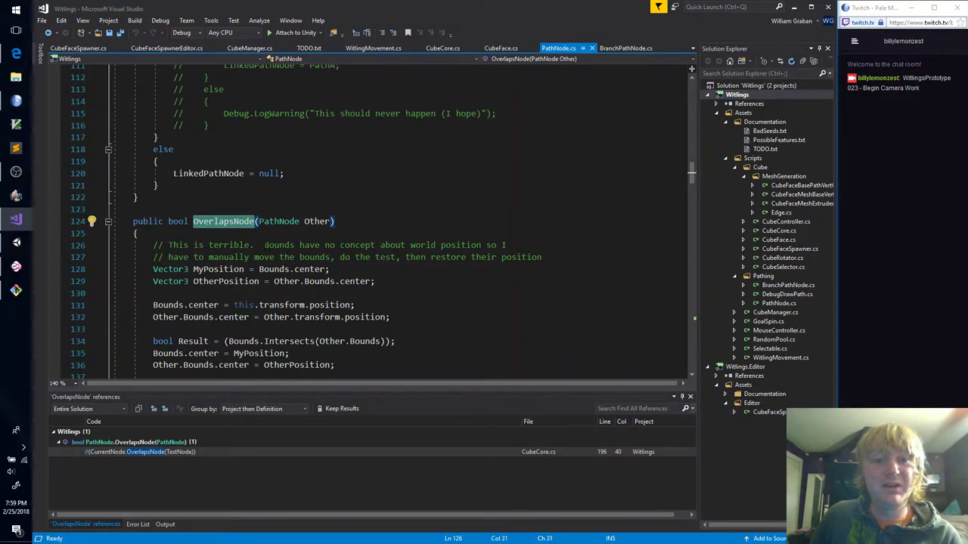
drag(264, 245, 505, 246)
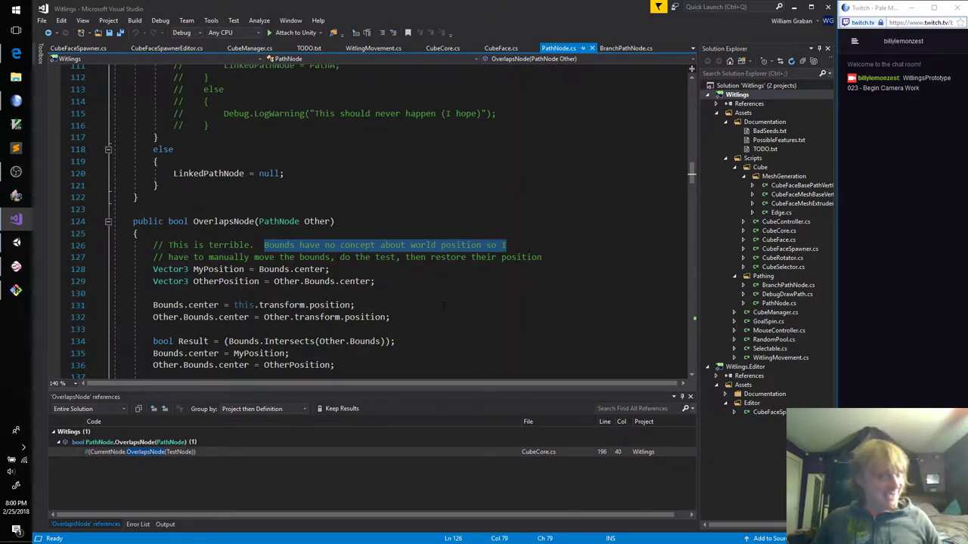
Reload the externally modified LevelTest scene in Unity and select cubes up to Cube2 (10)
click(17, 242)
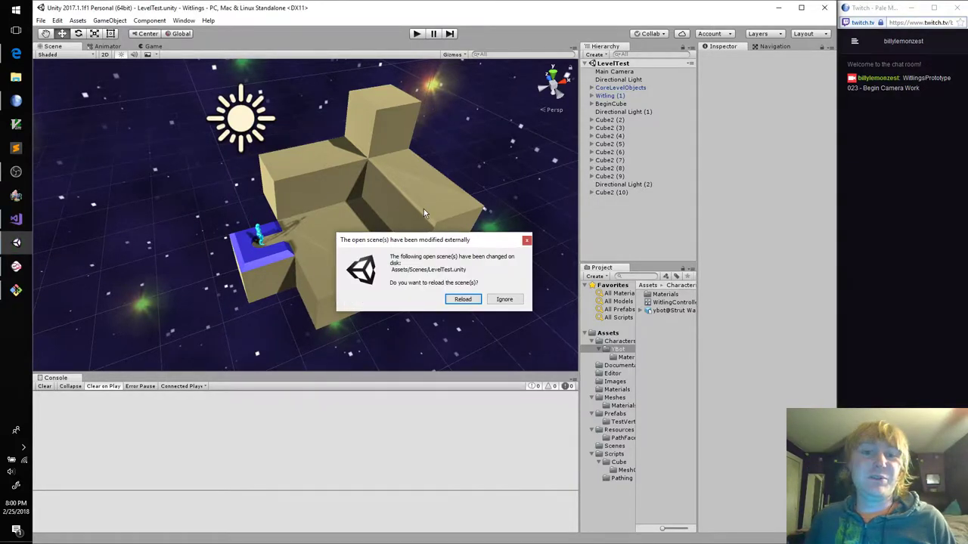
click(462, 300)
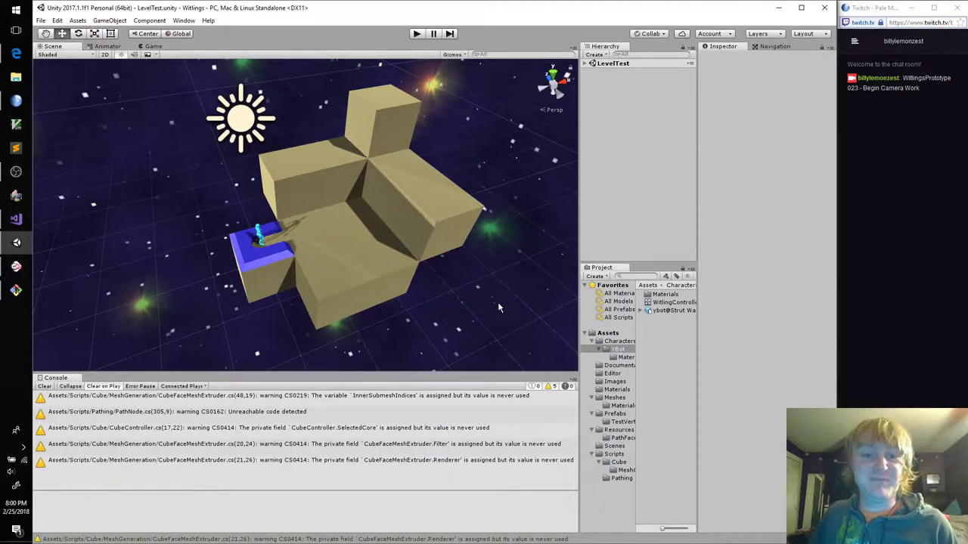
click(417, 210)
click(381, 184)
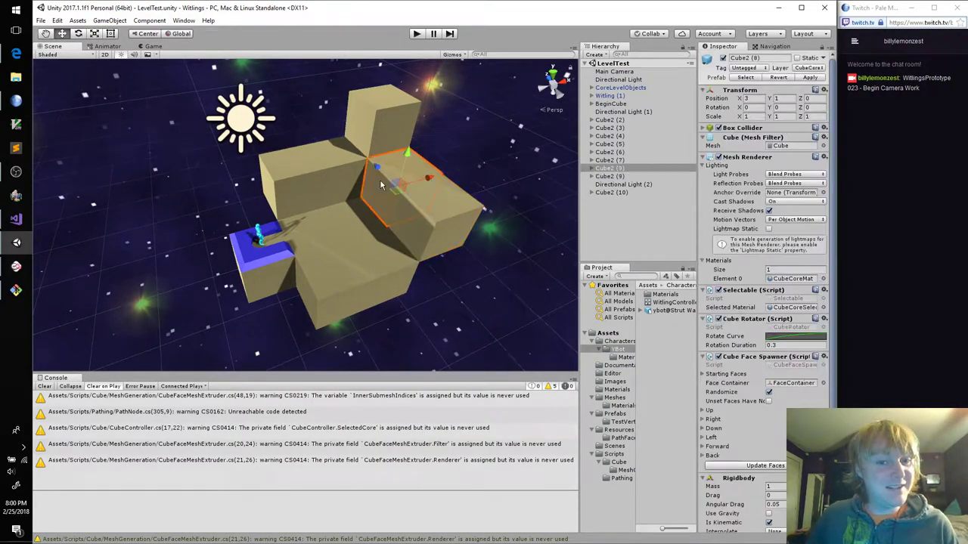
click(374, 136)
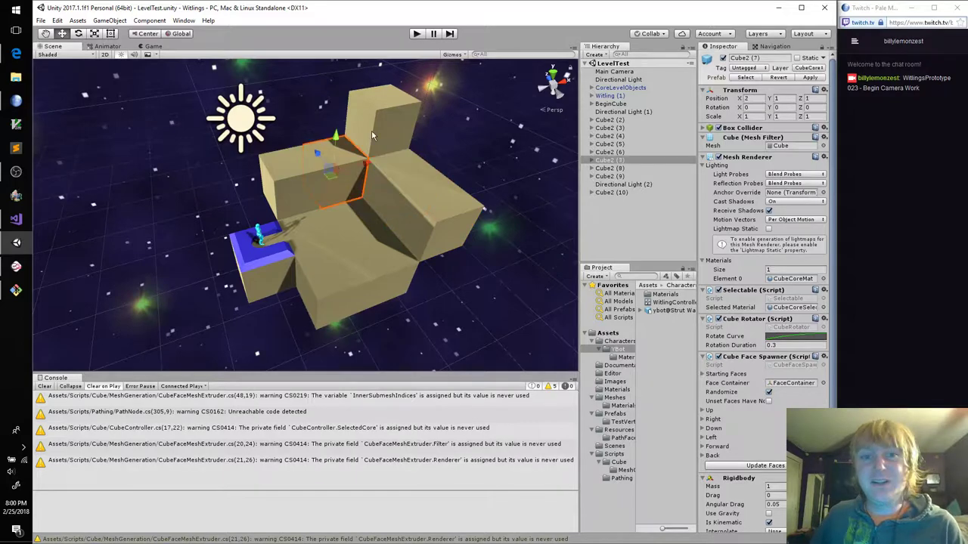
click(16, 219)
Highlight OverlapsNode's centre-saving, bounds-centre, Intersects and restoring lines in PathNode.cs
scroll(386, 173, down, 3)
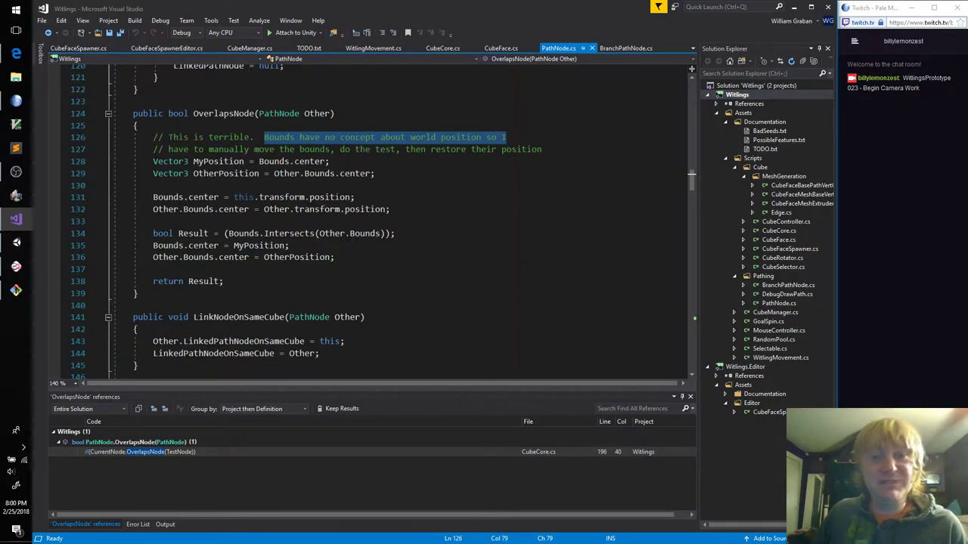
drag(376, 173, 91, 164)
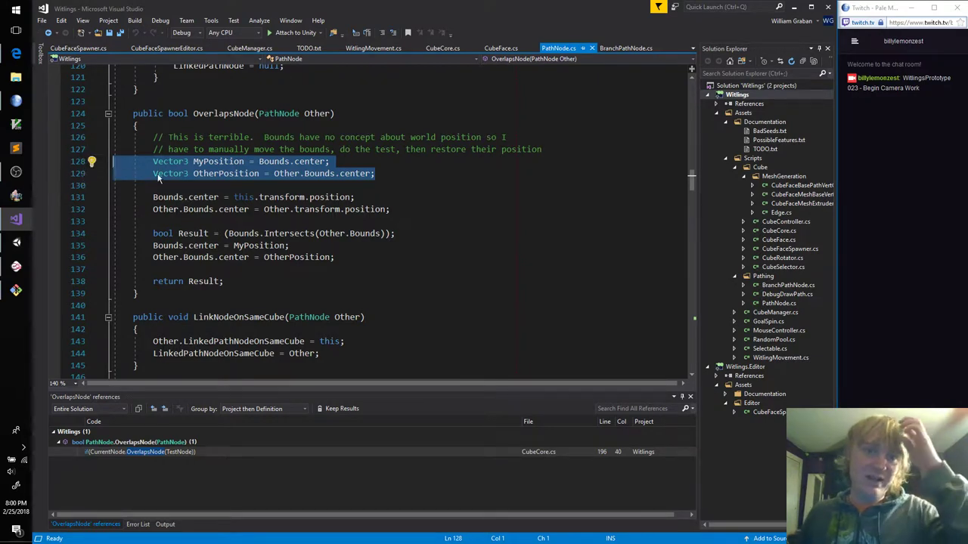
mouse_move(153, 197)
mouse_down()
mouse_move(355, 197)
mouse_move(264, 209)
mouse_up()
key(Escape)
click(183, 234)
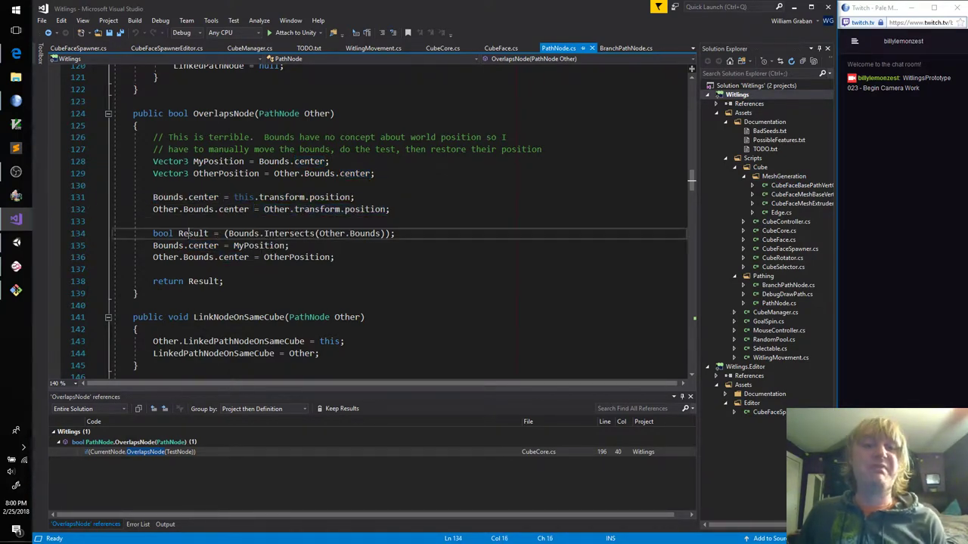
drag(185, 234, 394, 234)
mouse_move(289, 245)
mouse_down()
mouse_move(153, 245)
mouse_move(335, 257)
mouse_up()
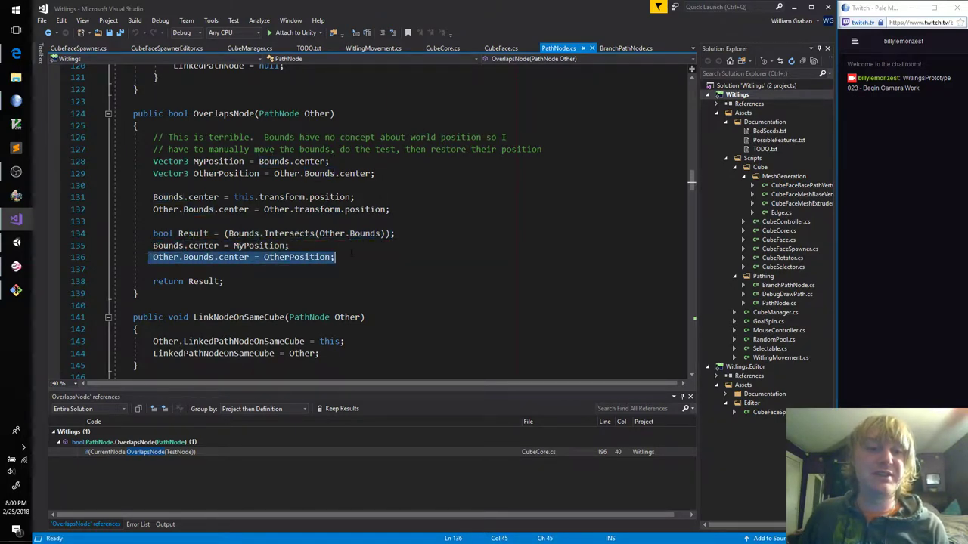
click(352, 253)
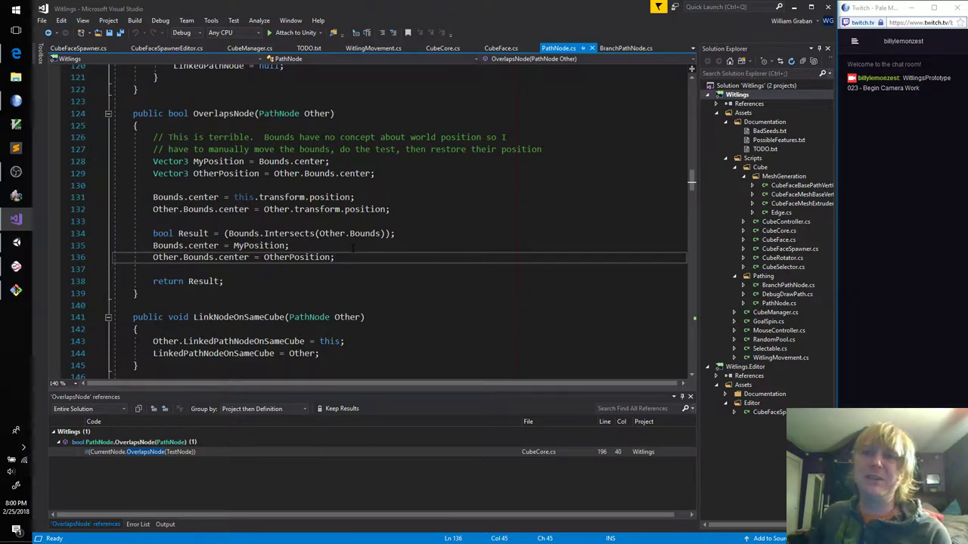
Briefly show and hide the OBS window, then return to the Mischief whiteboard
click(16, 172)
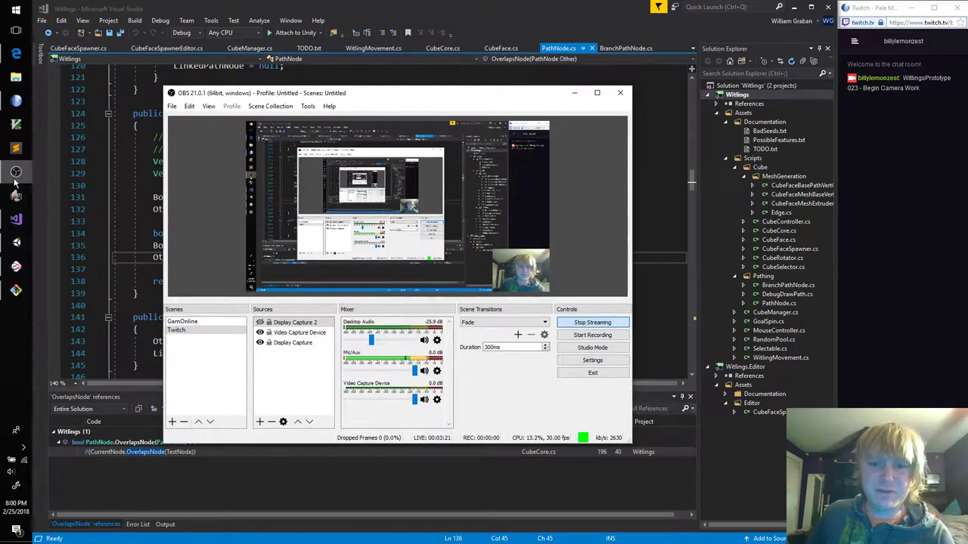
click(15, 180)
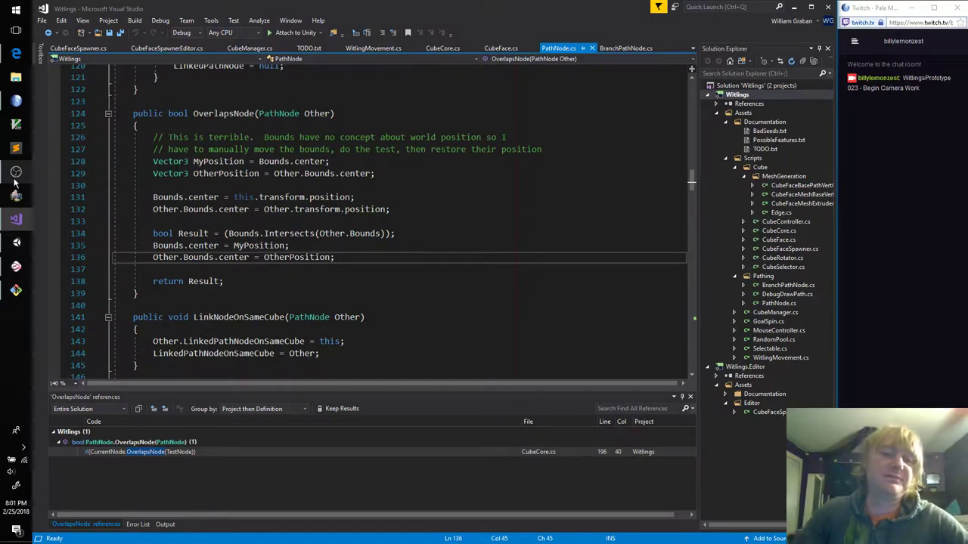
click(26, 272)
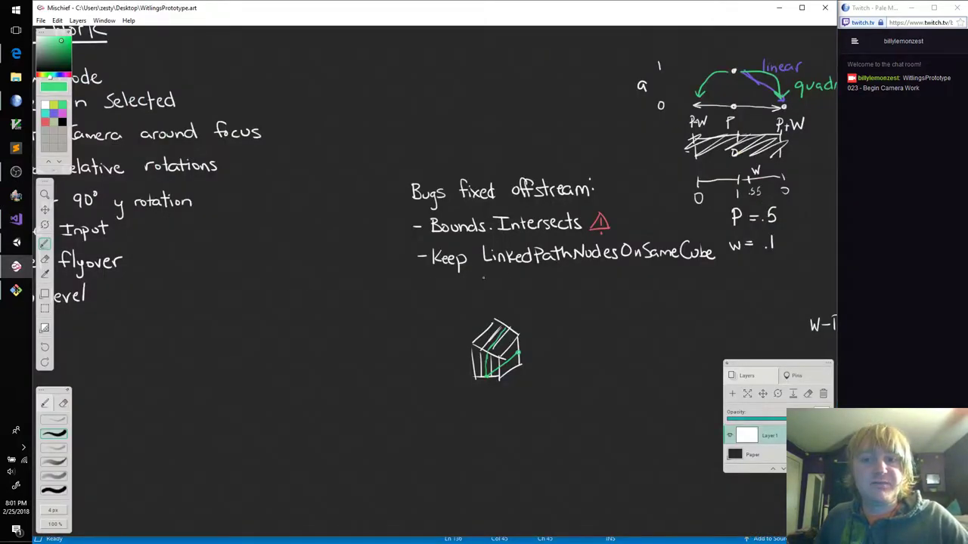
Draw a green underline beneath LinkedPathNodesOnSameCube, then undo it
drag(530, 268, 569, 269)
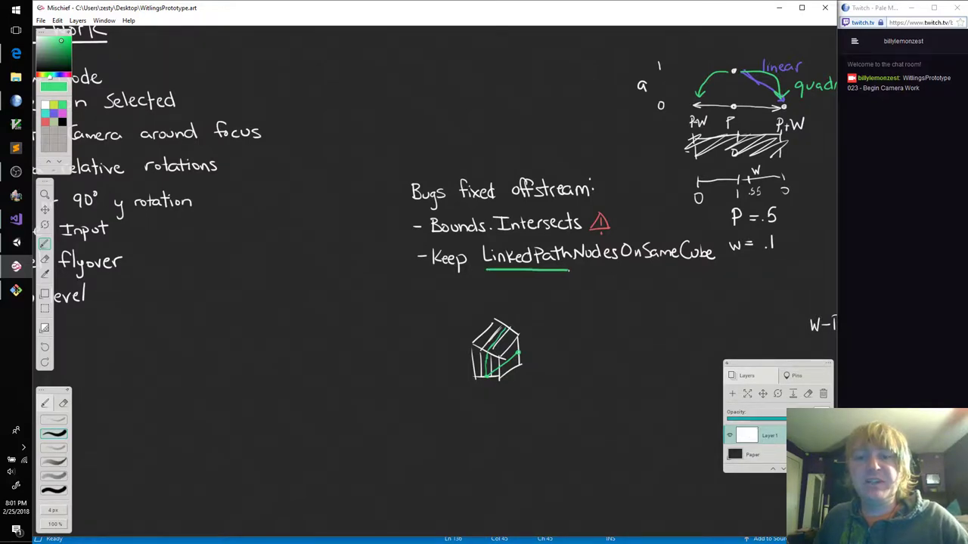
key(ctrl+z)
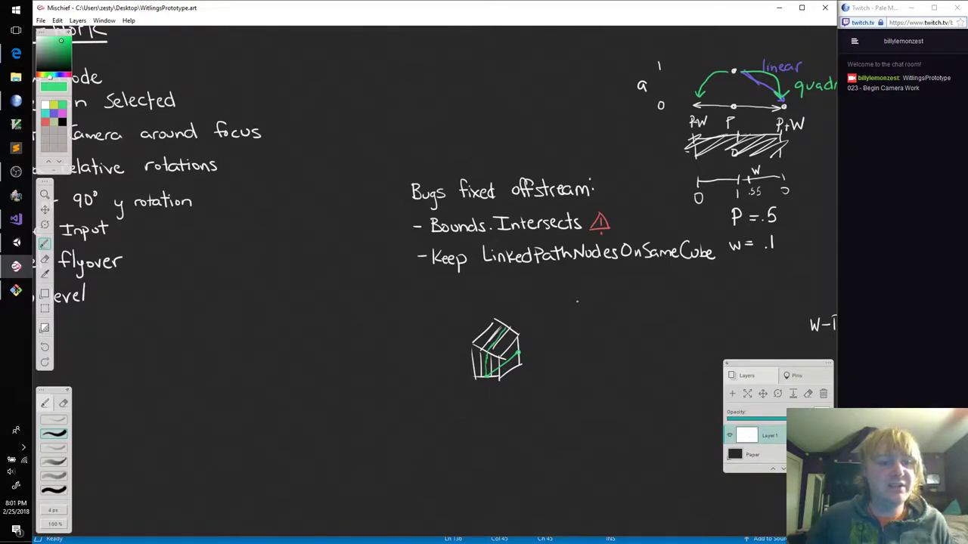
click(18, 221)
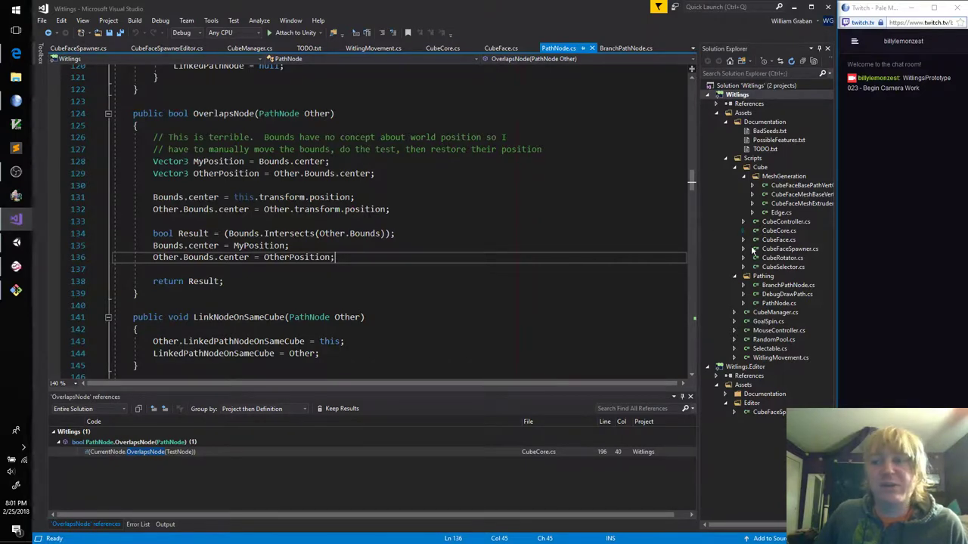
click(786, 304)
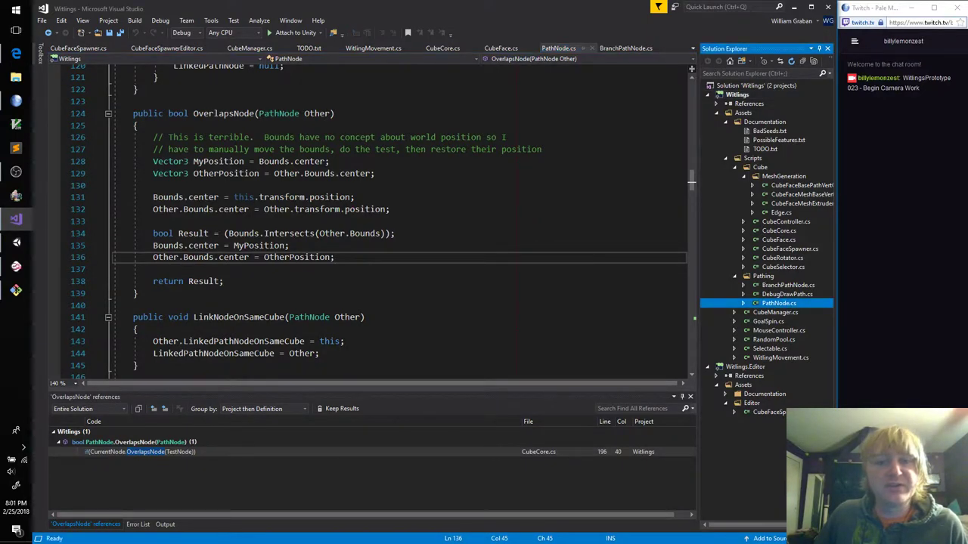
double_click(769, 304)
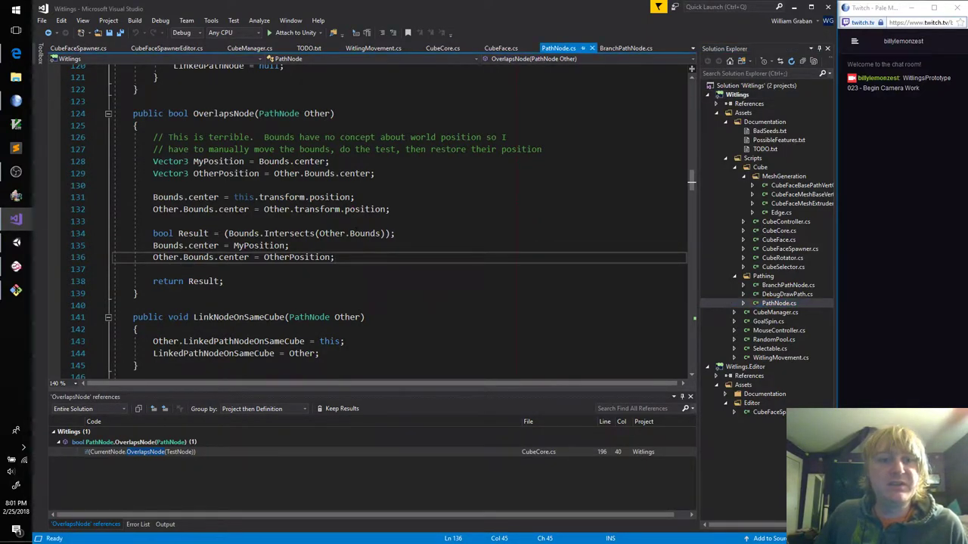
scroll(339, 231, up, 15)
scroll(340, 232, up, 9)
scroll(340, 231, up, 3)
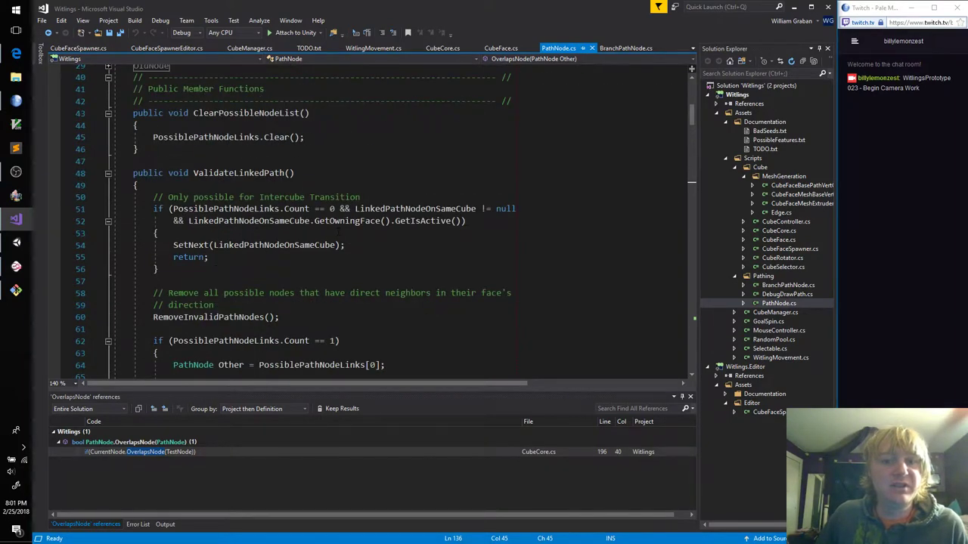
drag(174, 209, 476, 209)
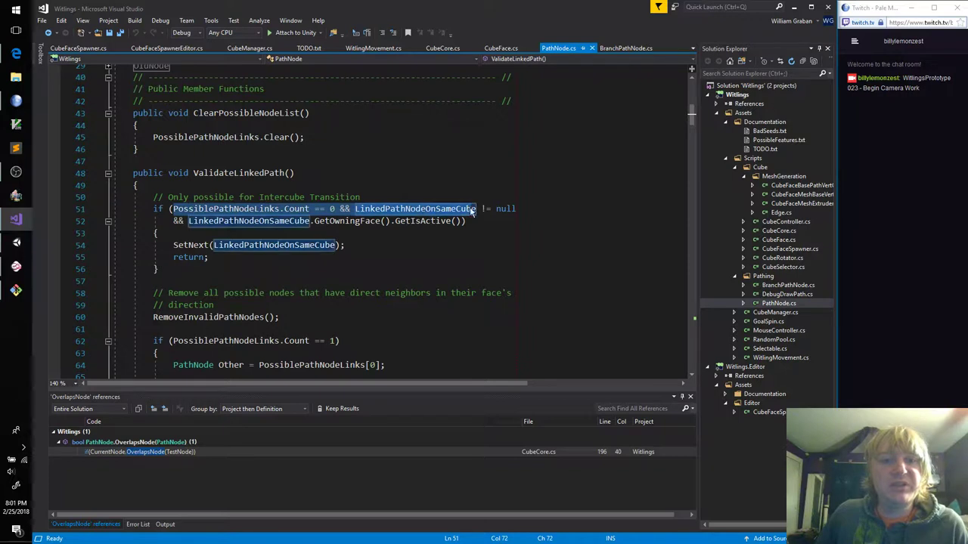
click(308, 209)
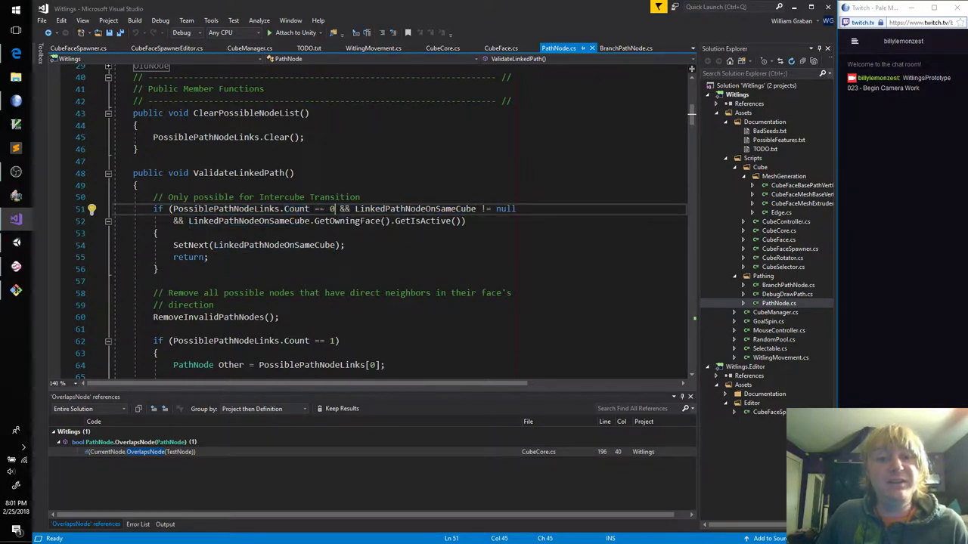
double_click(226, 208)
double_click(408, 209)
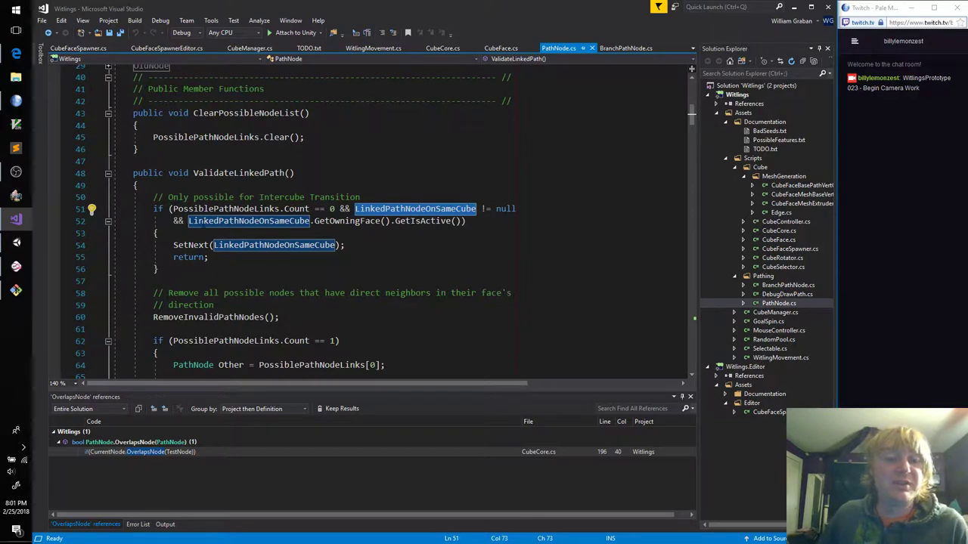
drag(188, 220, 452, 220)
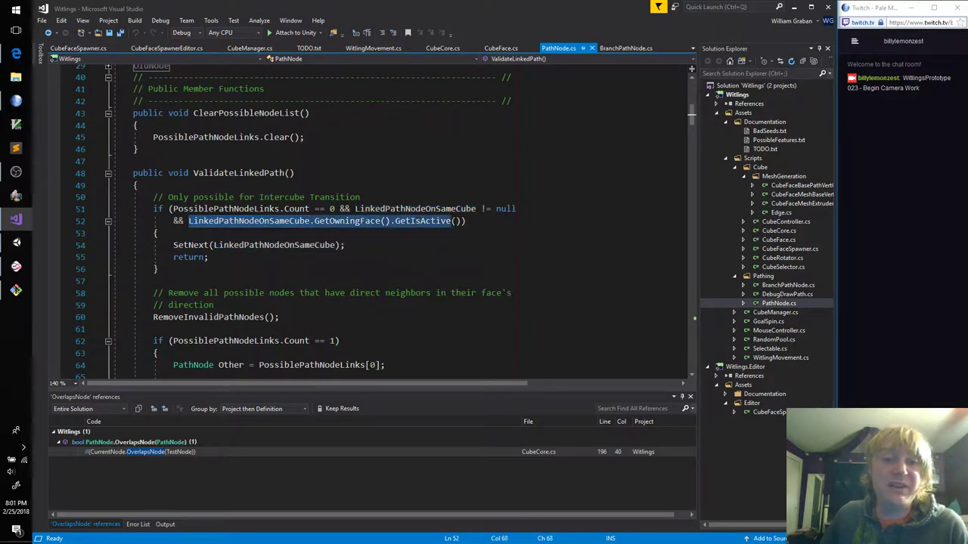
double_click(276, 220)
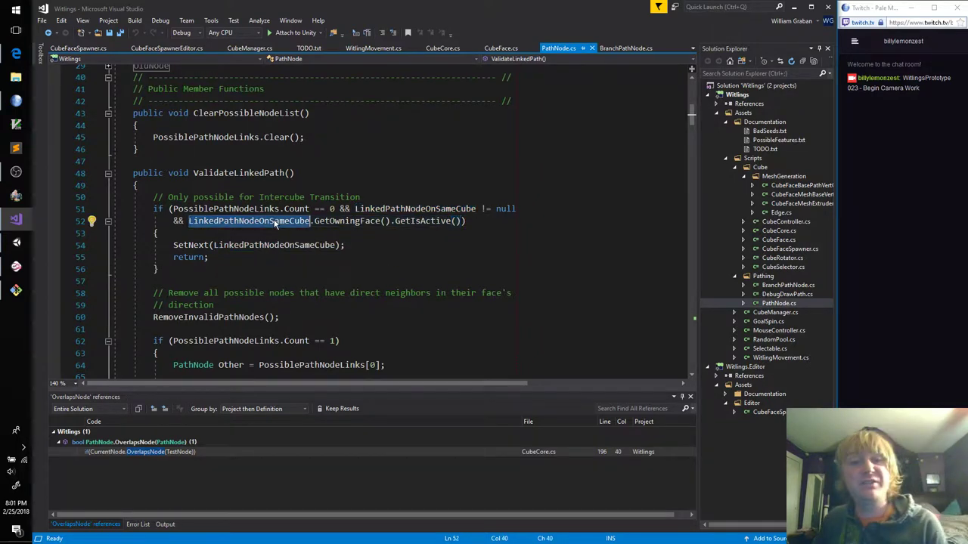
double_click(423, 220)
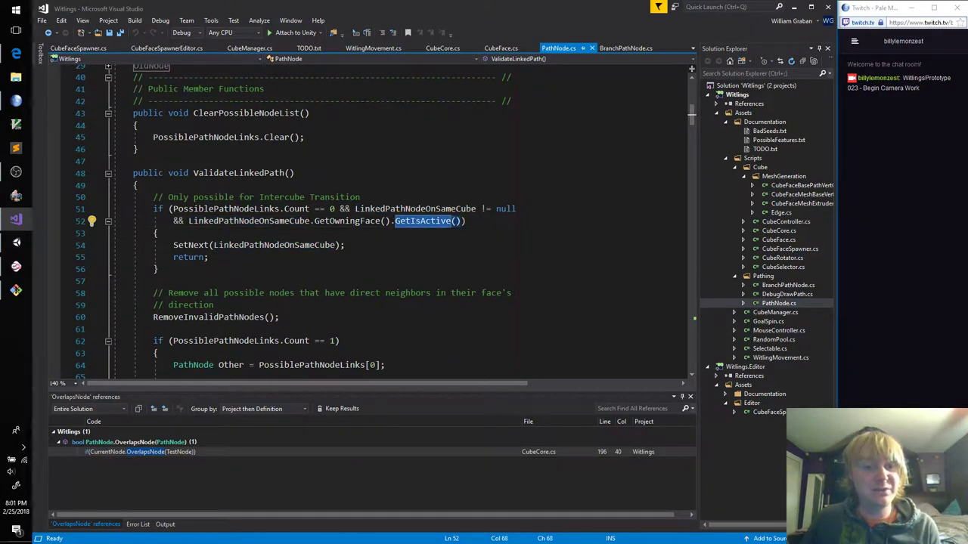
drag(345, 245, 173, 245)
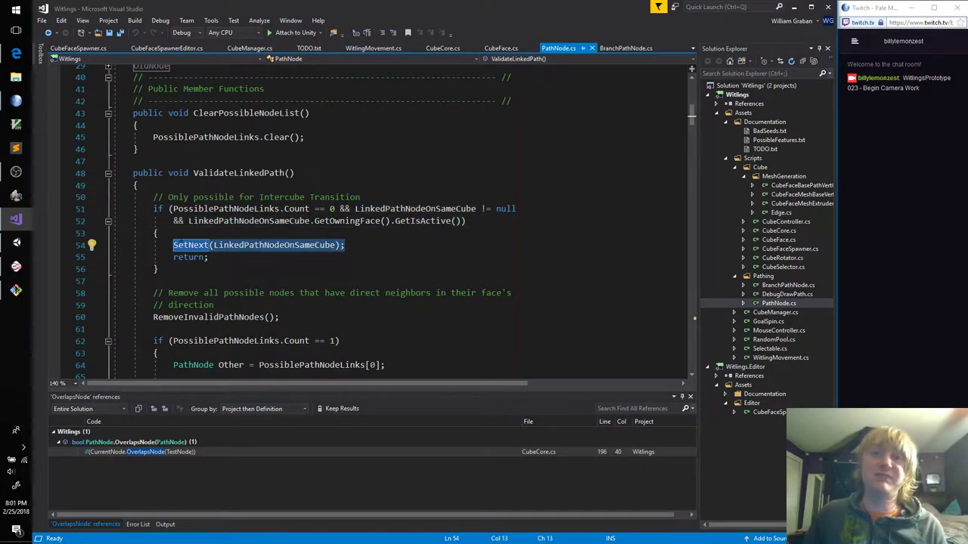
double_click(245, 246)
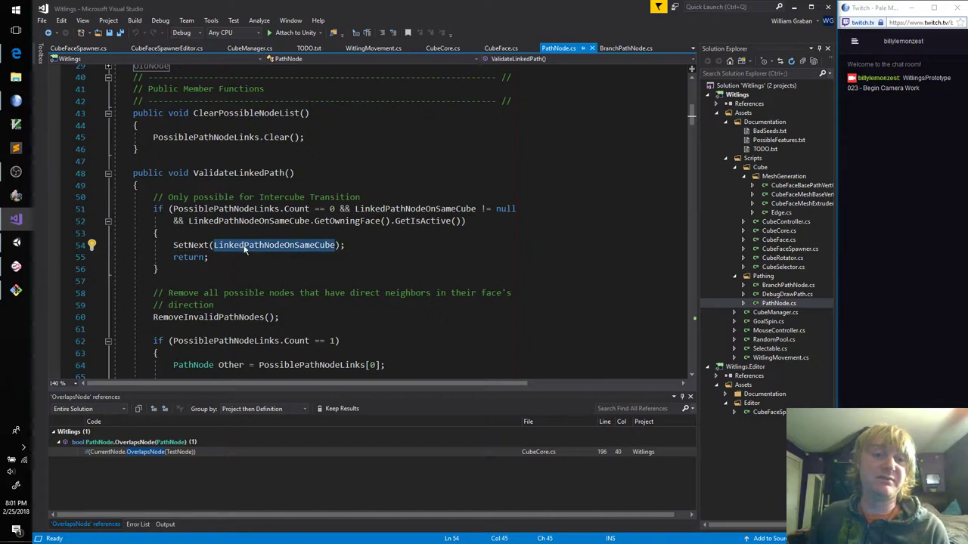
key(Down)
key(Home)
key(shift+End)
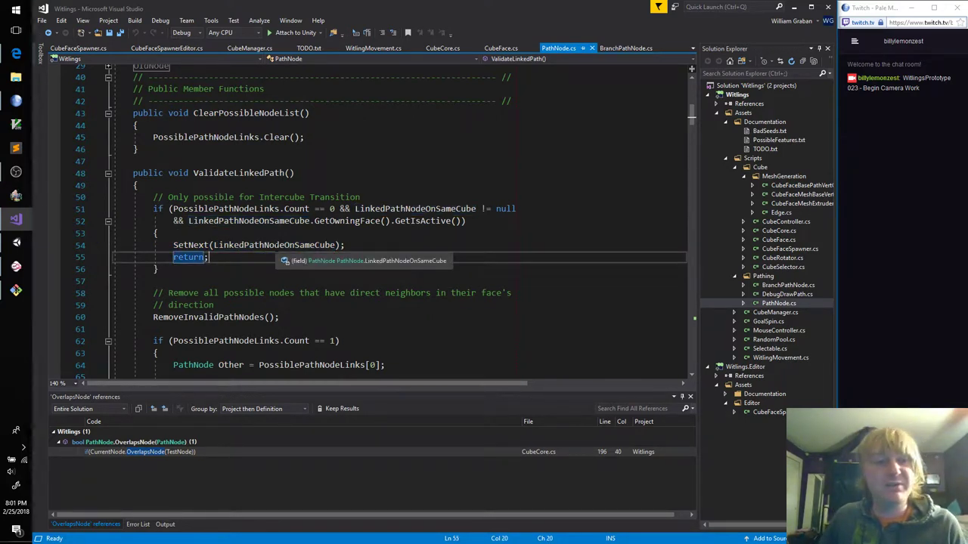
click(16, 266)
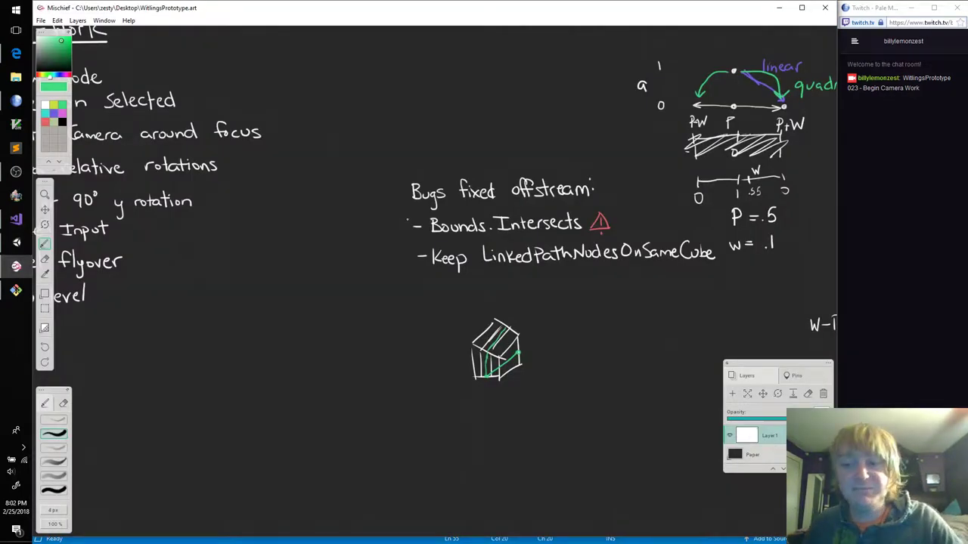
Pan to the Camera-Work list and write beside Follow Mode, switching the pen to red, then cyan
key(space)
mouse_move(371, 196)
mouse_down()
mouse_move(562, 223)
mouse_move(559, 247)
mouse_up()
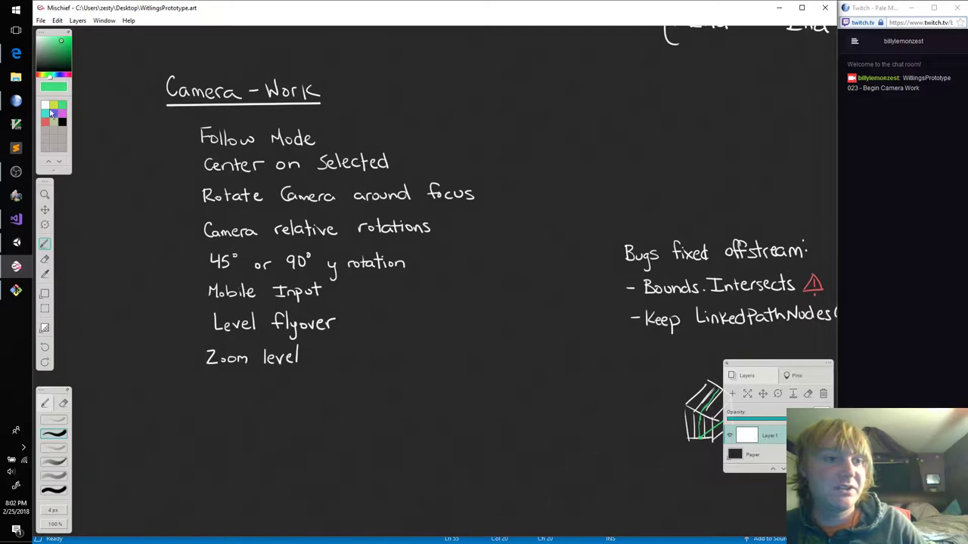
click(54, 111)
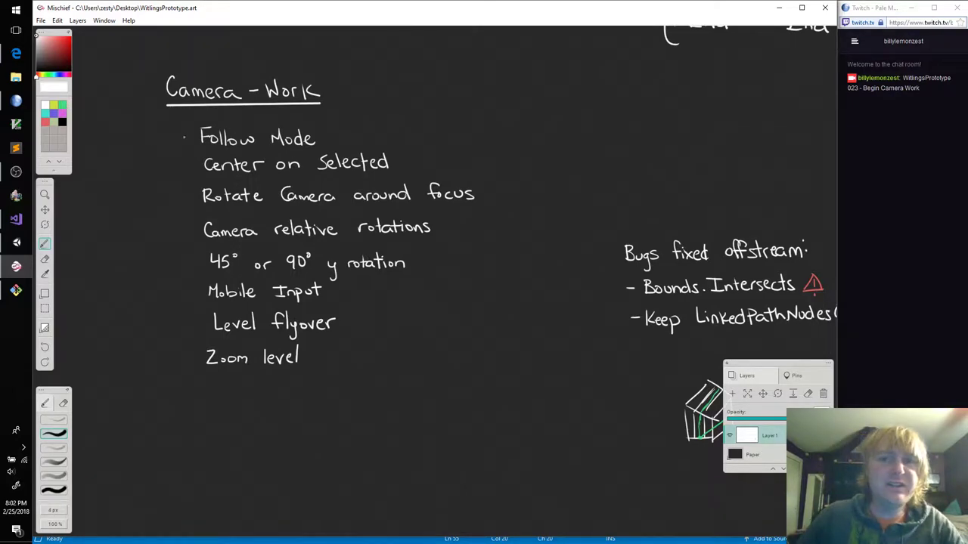
click(46, 113)
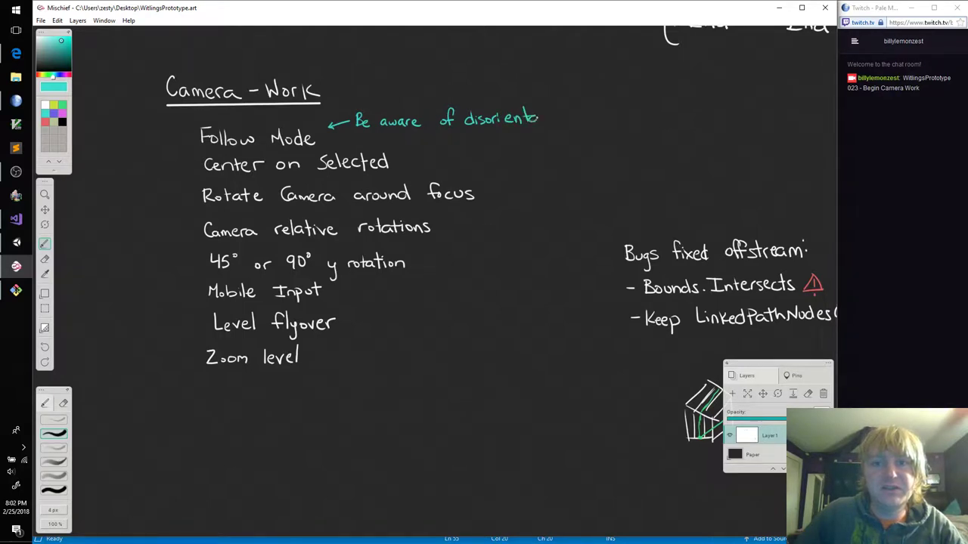
Finish writing 'disorientation' beside Follow Mode and undo a stray dot
drag(560, 118, 566, 120)
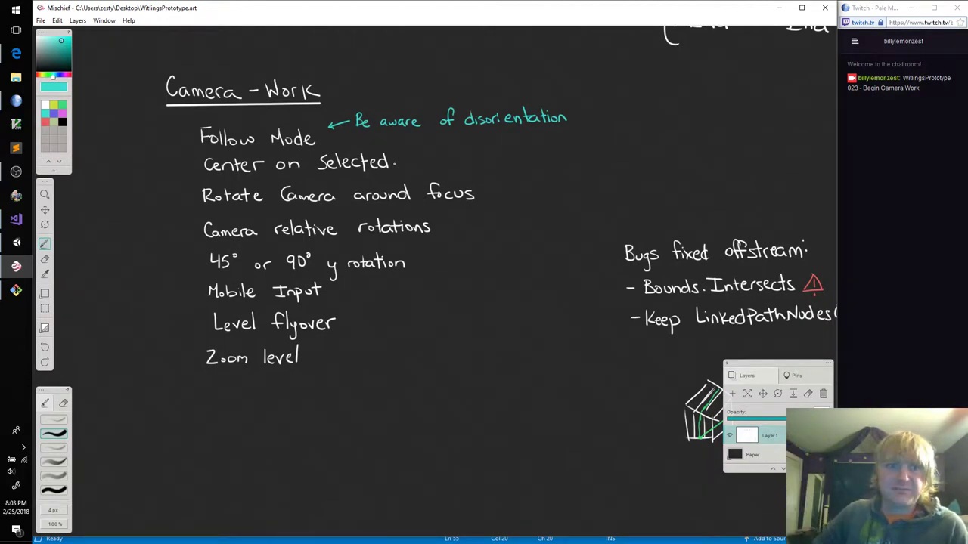
key(ctrl+z)
Handwrite 'Commands for camera Input' in white ink under Zoom level
click(44, 107)
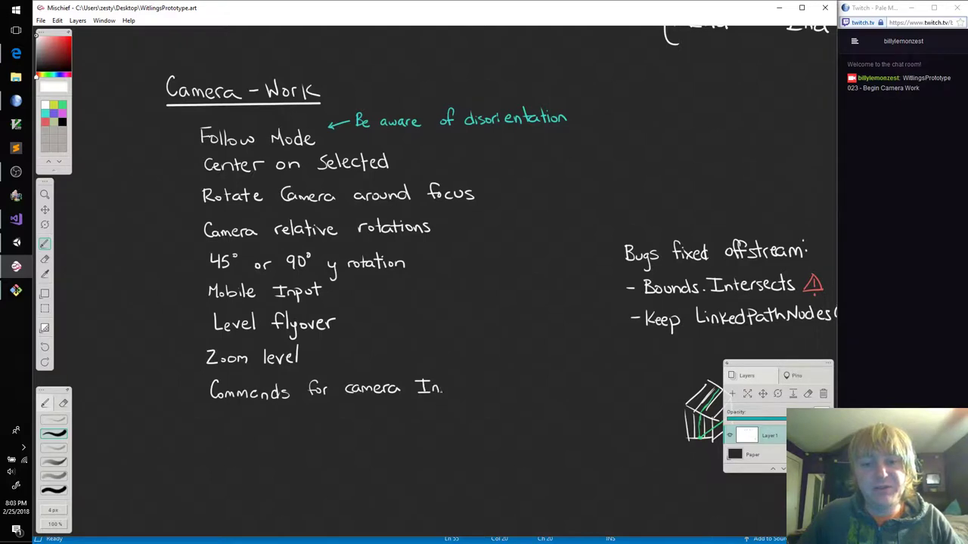
drag(439, 385, 459, 392)
drag(453, 384, 463, 383)
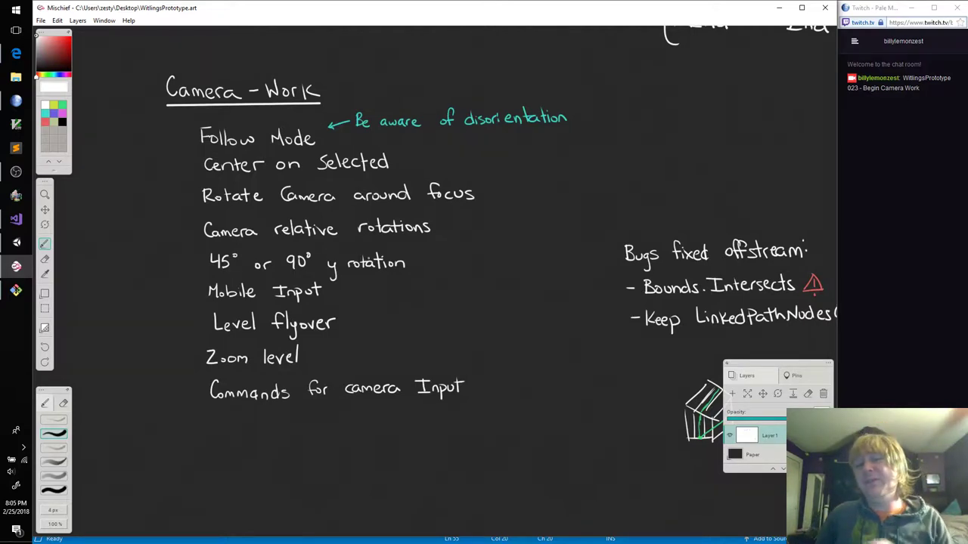
click(17, 244)
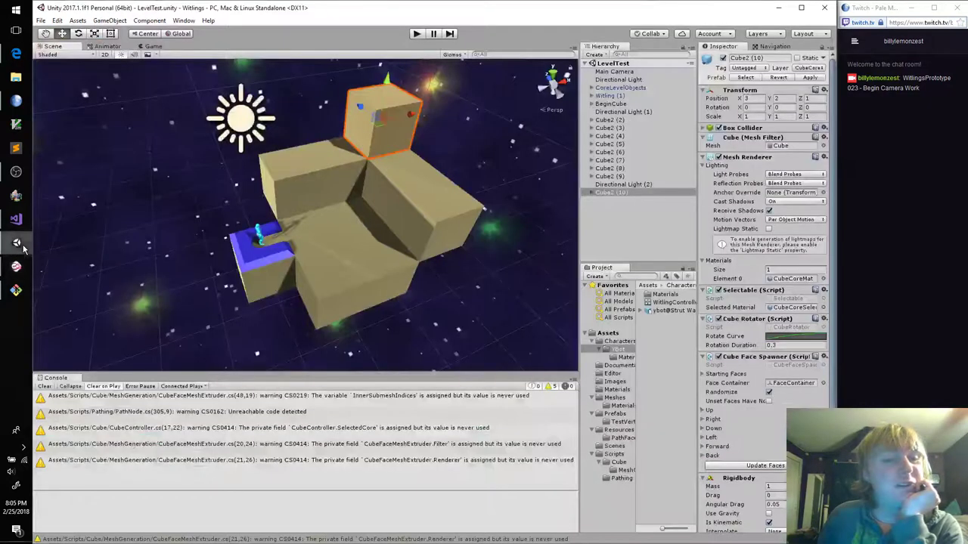
Play the LevelTest level and click a cube face in the Game view to highlight it
click(417, 35)
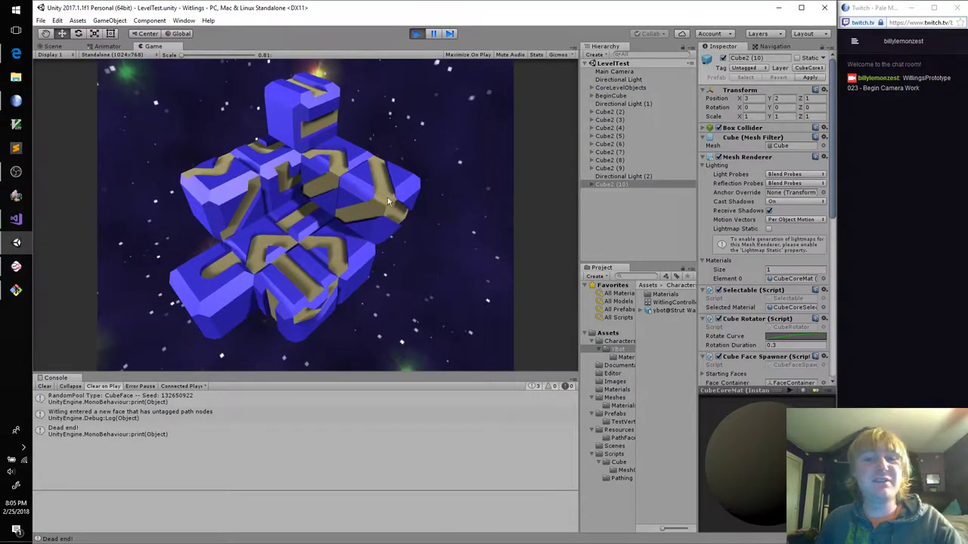
click(389, 196)
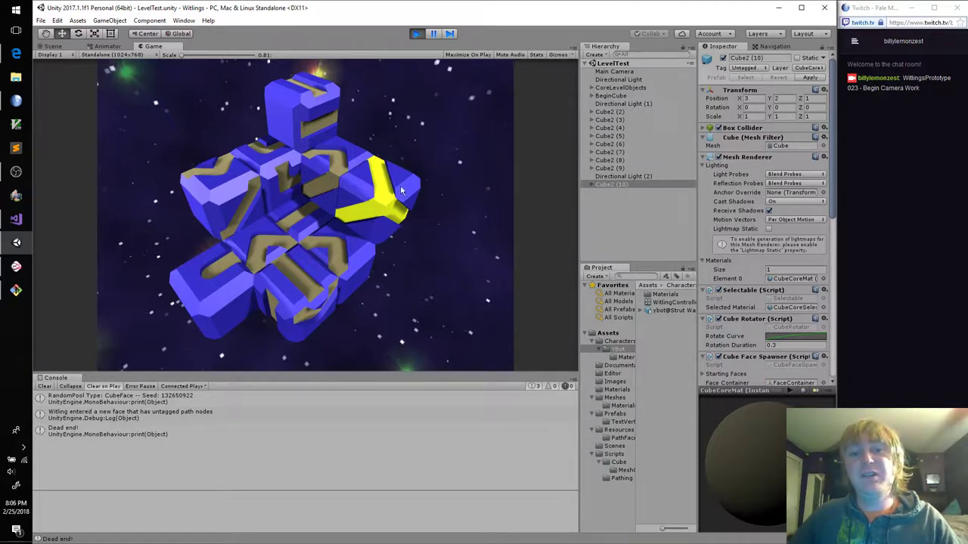
click(16, 266)
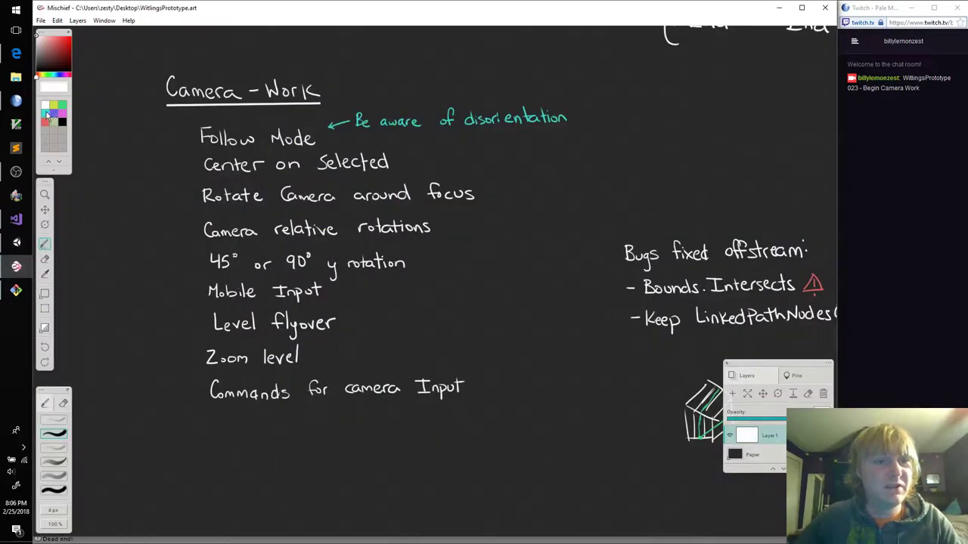
Handwrite 'If 45° allow user options to decide right/up' in teal beside '45° or 90° y rotation'
click(49, 114)
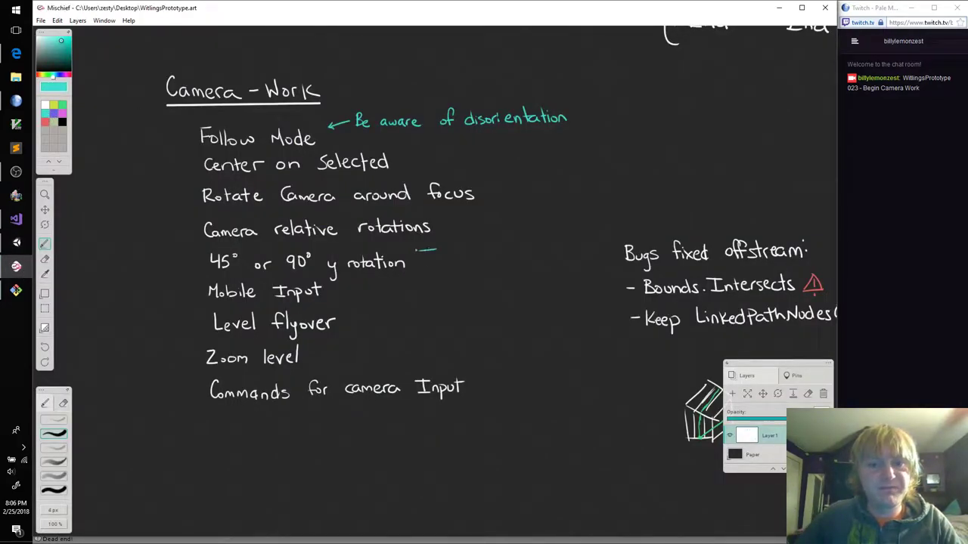
mouse_move(442, 243)
mouse_down()
mouse_move(478, 256)
mouse_move(491, 243)
mouse_move(518, 252)
mouse_move(581, 247)
mouse_move(589, 237)
mouse_move(564, 248)
mouse_move(597, 240)
mouse_move(604, 252)
mouse_up()
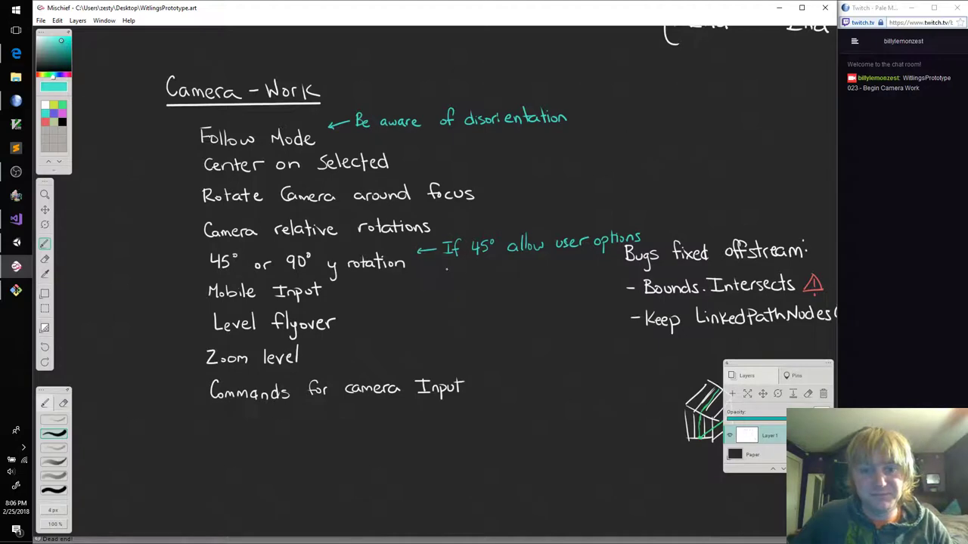
drag(470, 273, 472, 280)
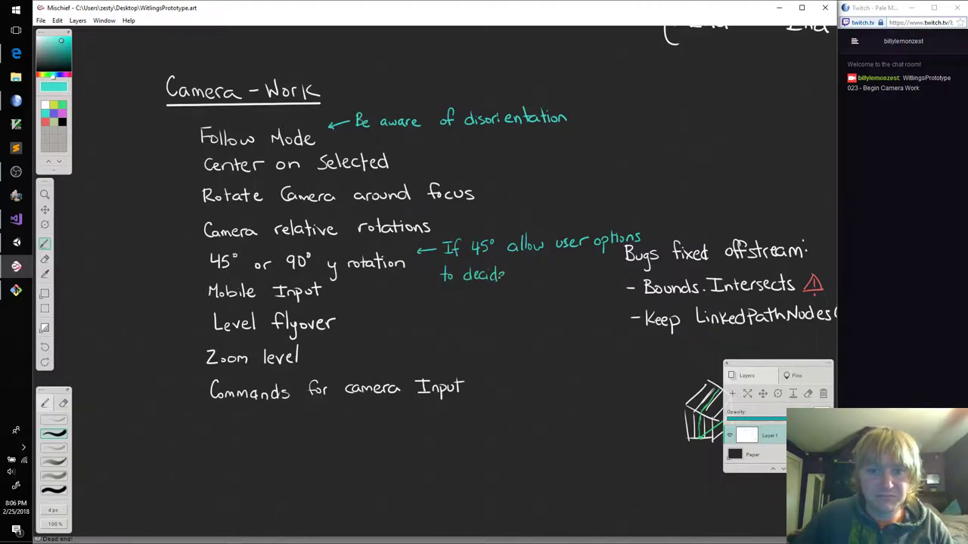
drag(531, 272, 532, 280)
mouse_move(539, 273)
mouse_down()
mouse_move(538, 285)
mouse_move(571, 269)
mouse_up()
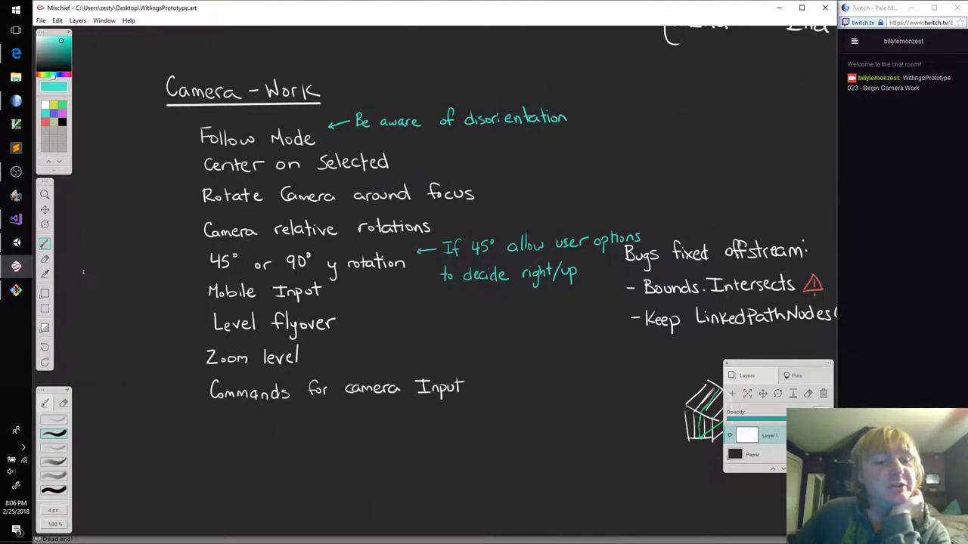
Sketch a straight and a zigzag teal arrow left of the list, and write '← Splines' by Level flyover
mouse_move(83, 274)
mouse_down()
mouse_move(109, 249)
mouse_move(109, 260)
mouse_up()
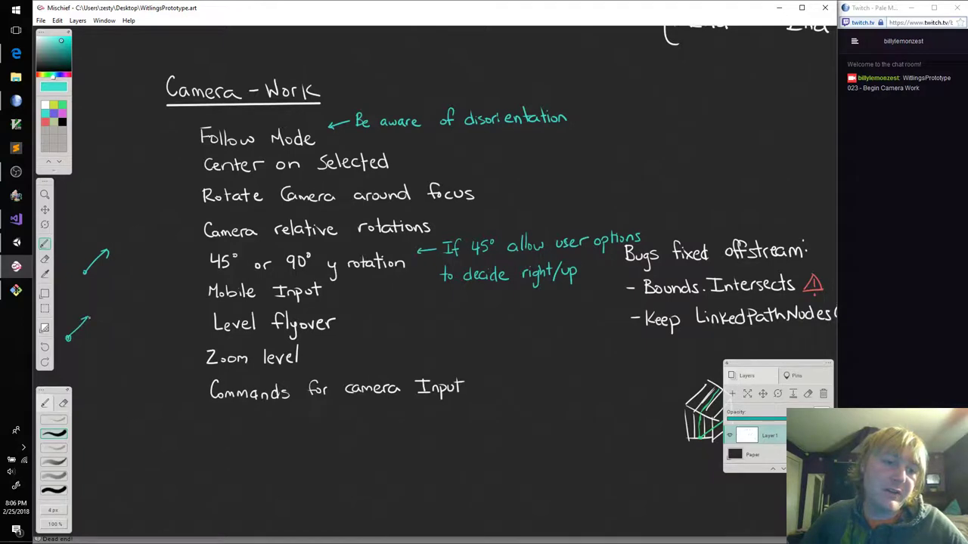
mouse_move(86, 317)
mouse_down()
mouse_move(108, 329)
mouse_move(126, 313)
mouse_up()
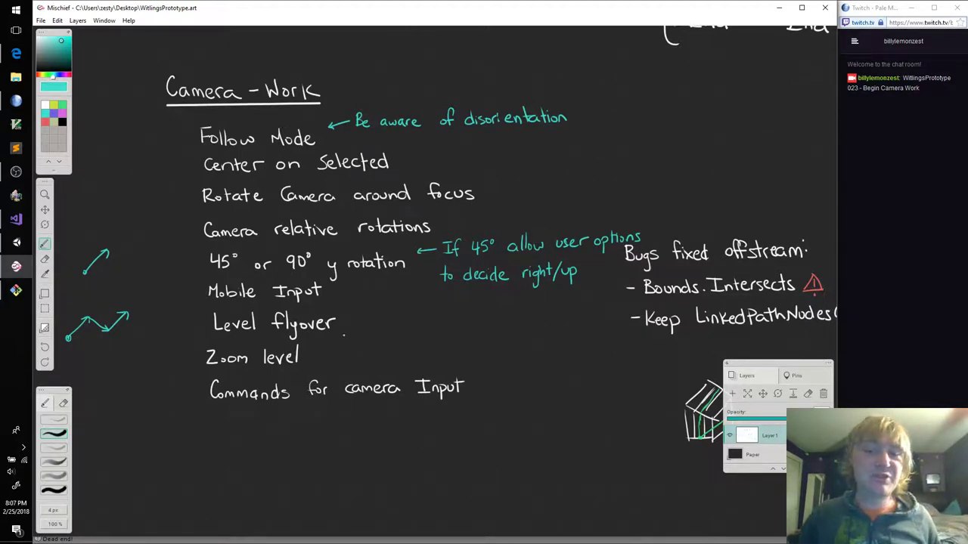
drag(348, 318, 365, 318)
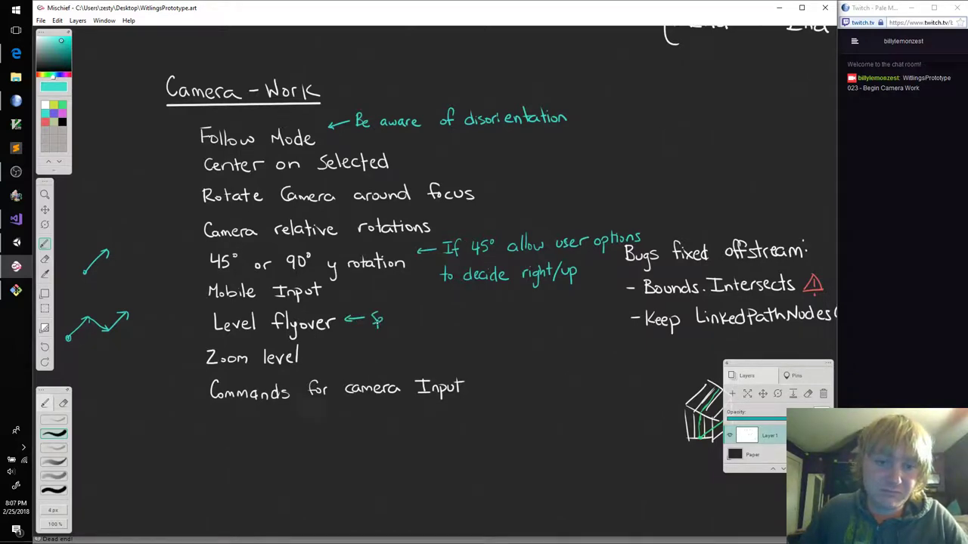
drag(399, 324, 416, 323)
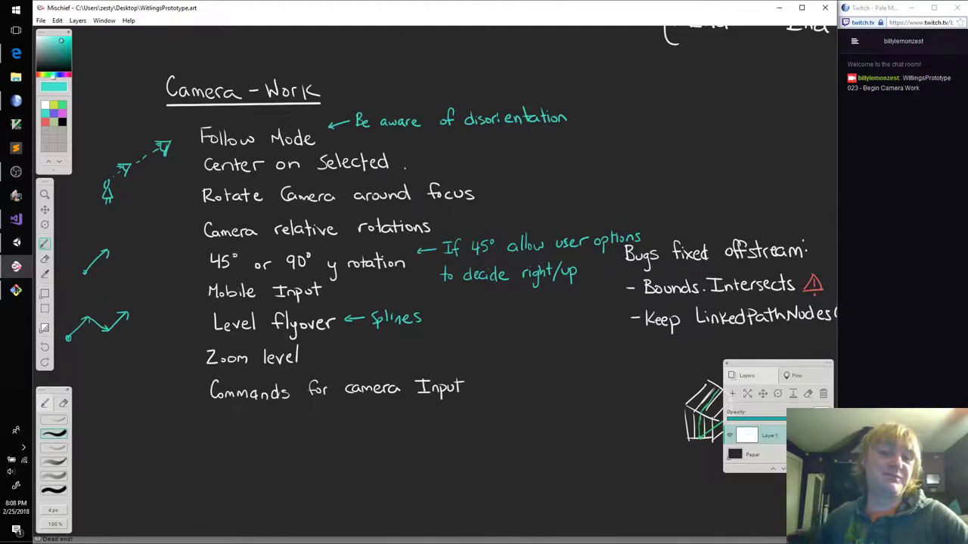
Switch from the Mischief notes back to the Unity editor running LevelTest
click(16, 242)
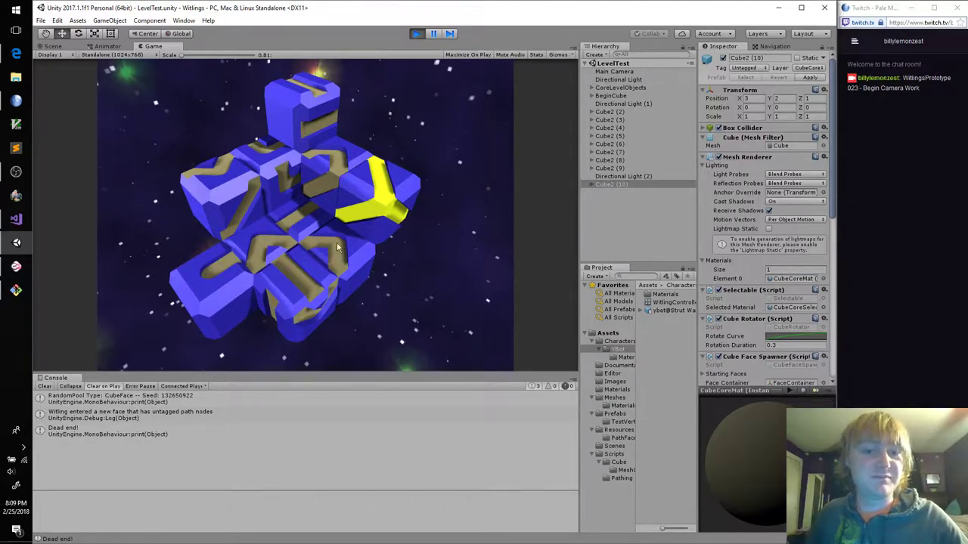
Rotate the right, centre, top and left cubes to realign the Witling's path
click(363, 207)
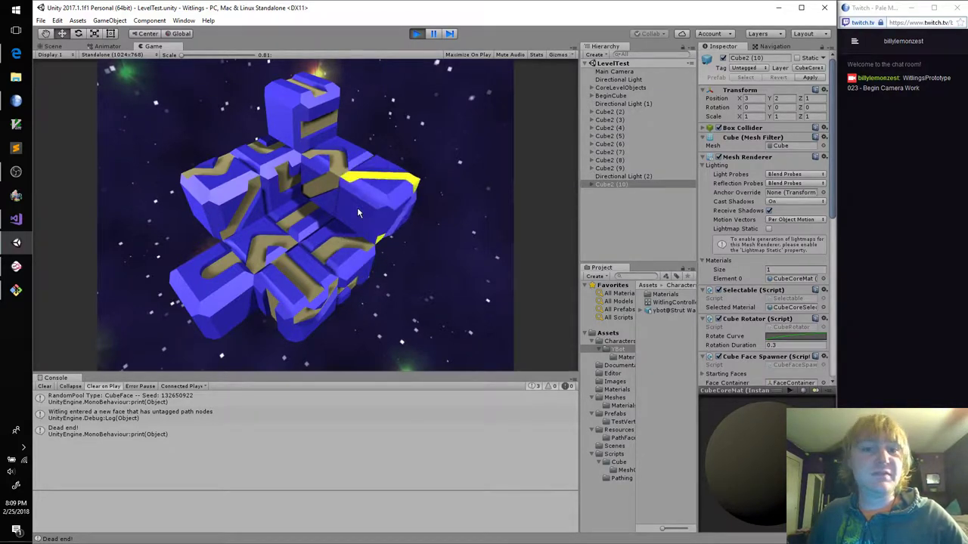
click(358, 213)
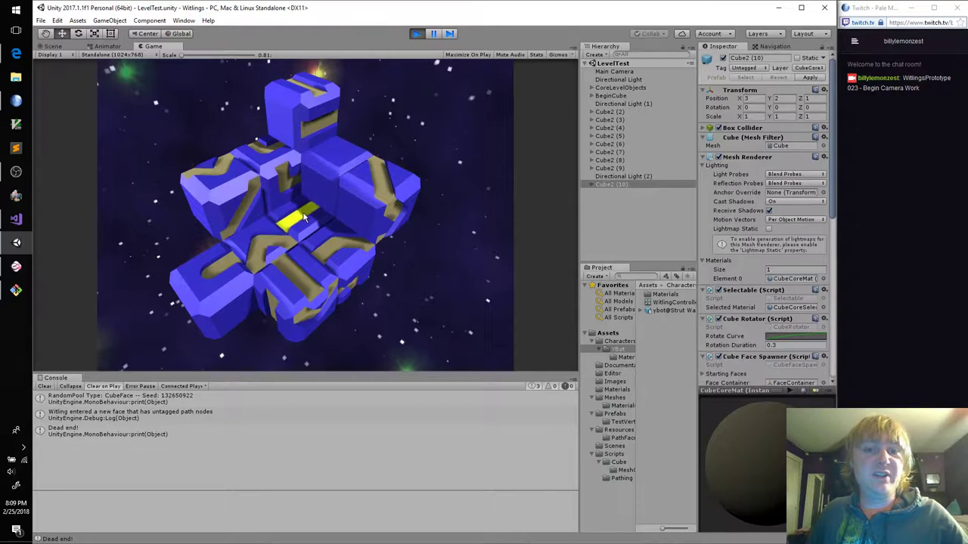
click(279, 185)
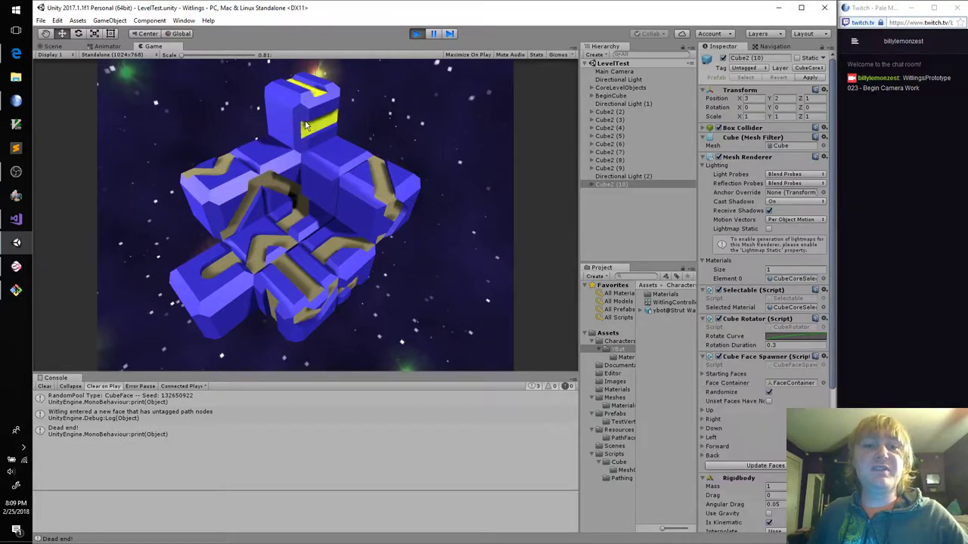
click(306, 126)
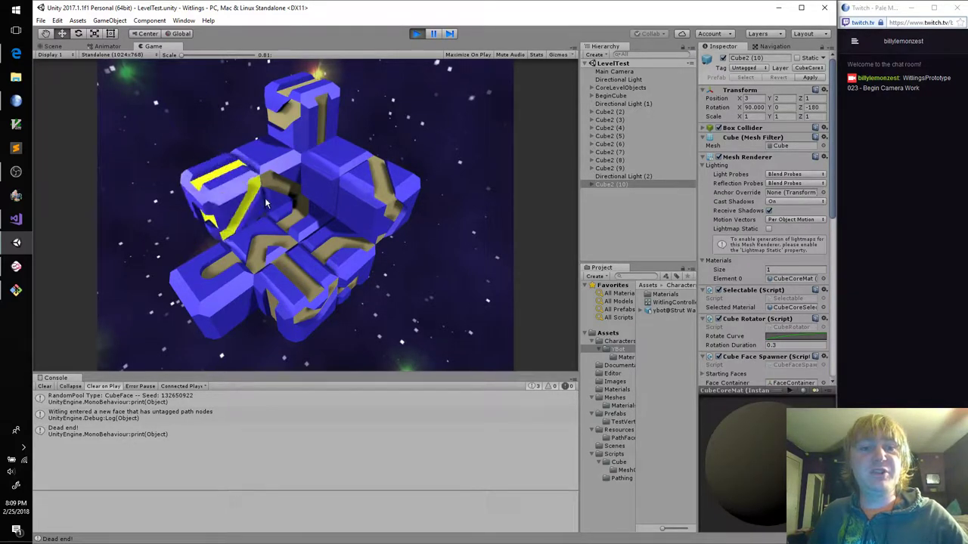
click(265, 198)
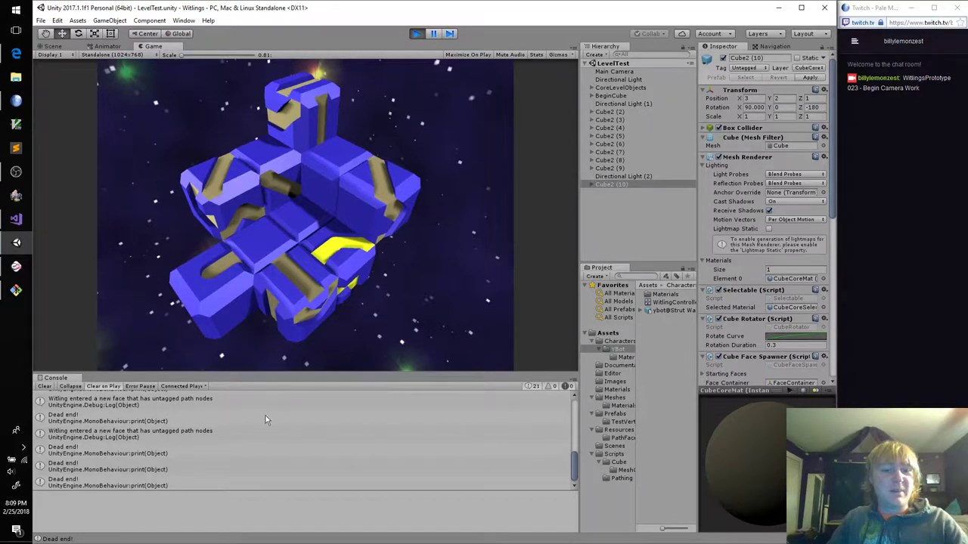
Review the untagged path nodes warning in the Console and select other faces of the level
click(222, 433)
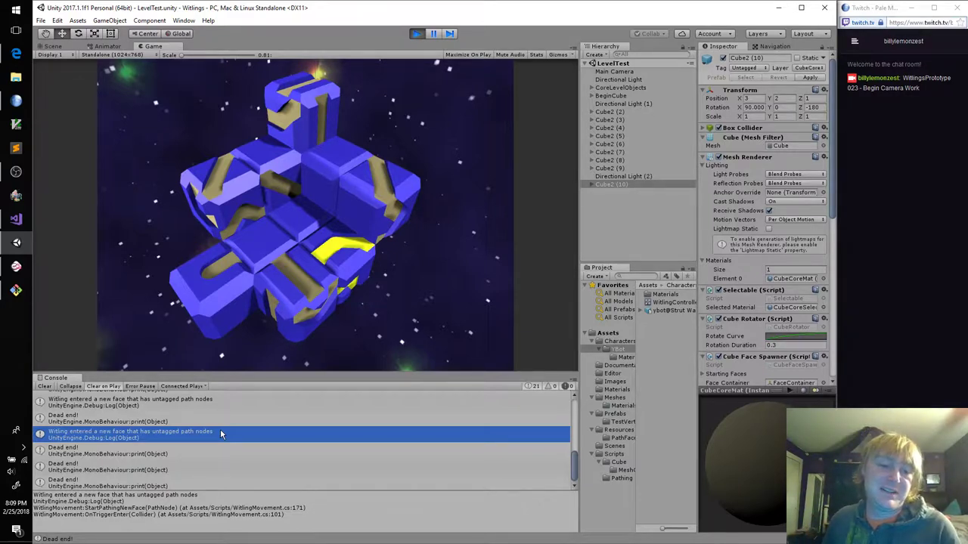
click(263, 253)
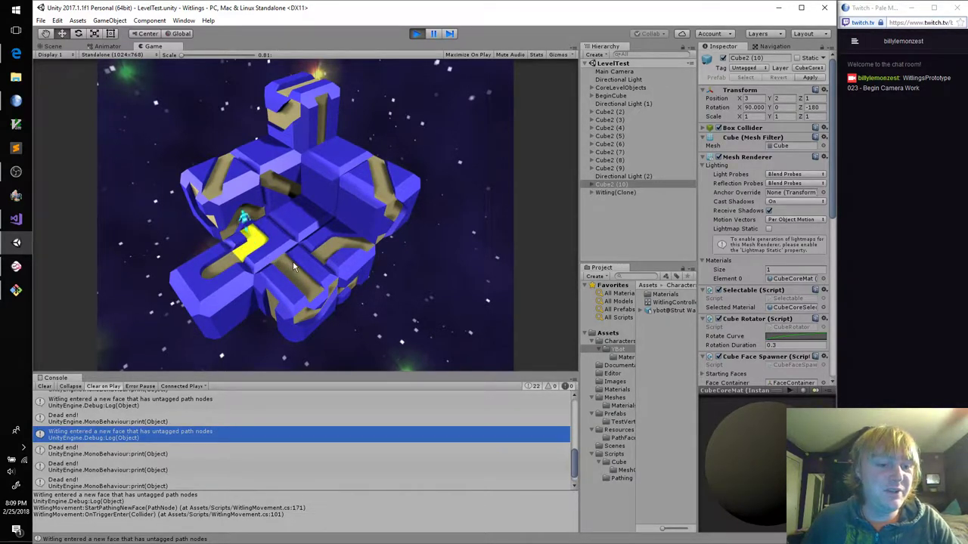
scroll(267, 468, down, 2)
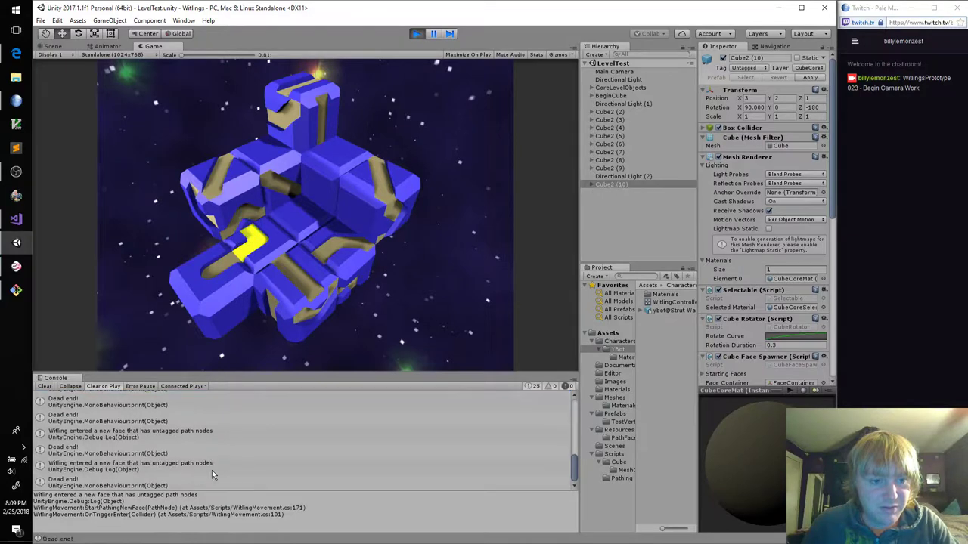
click(213, 278)
Expand BeginCube > FaceContainer > UpFace > StartEndPathFace and select the StartNode path node
click(592, 96)
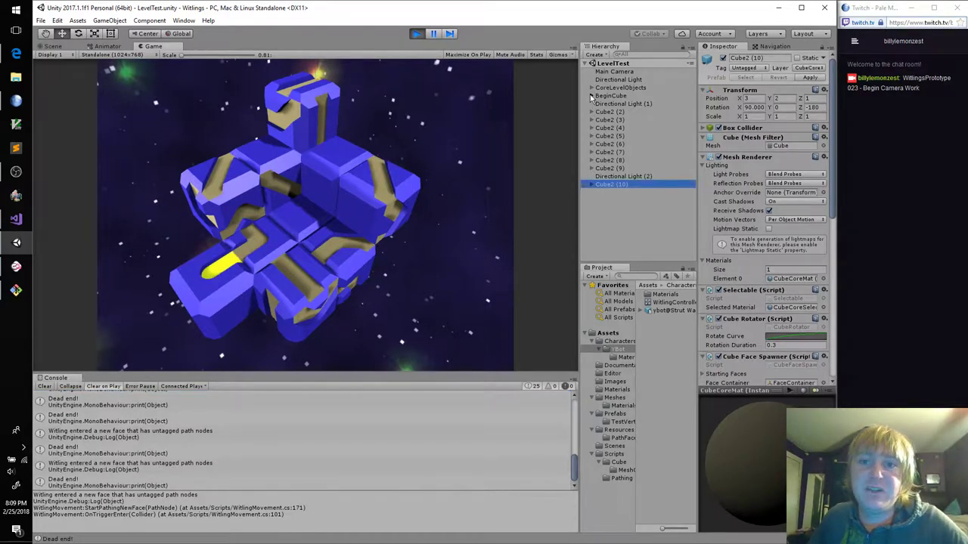
click(599, 104)
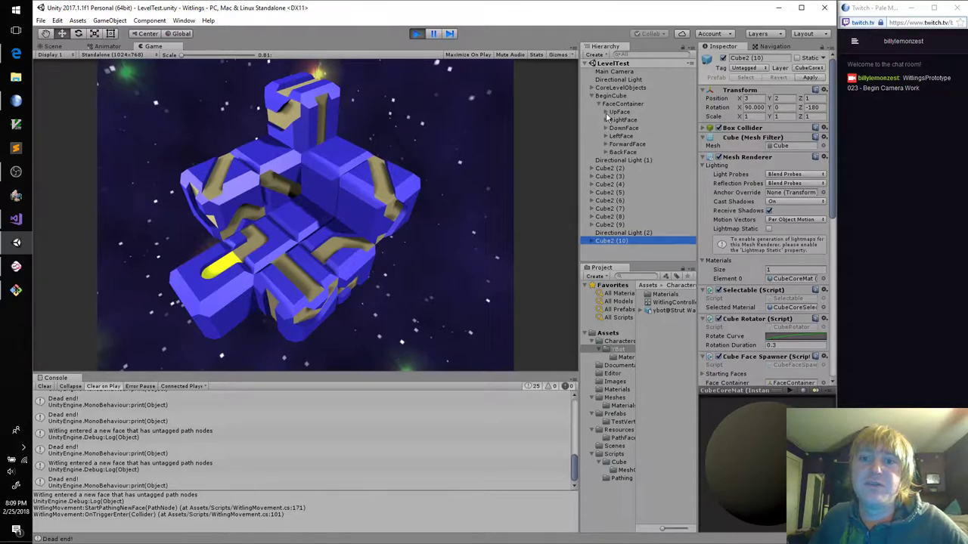
click(605, 112)
click(632, 120)
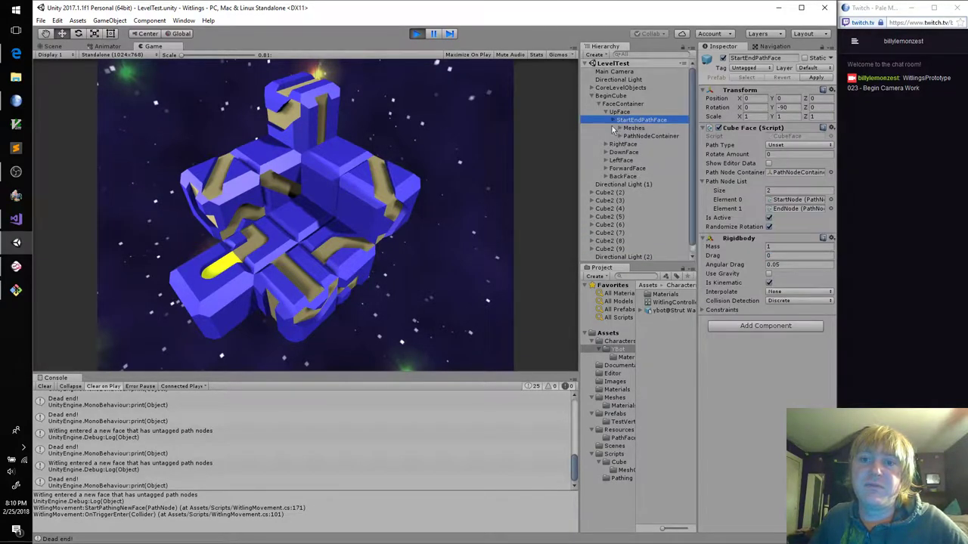
click(619, 137)
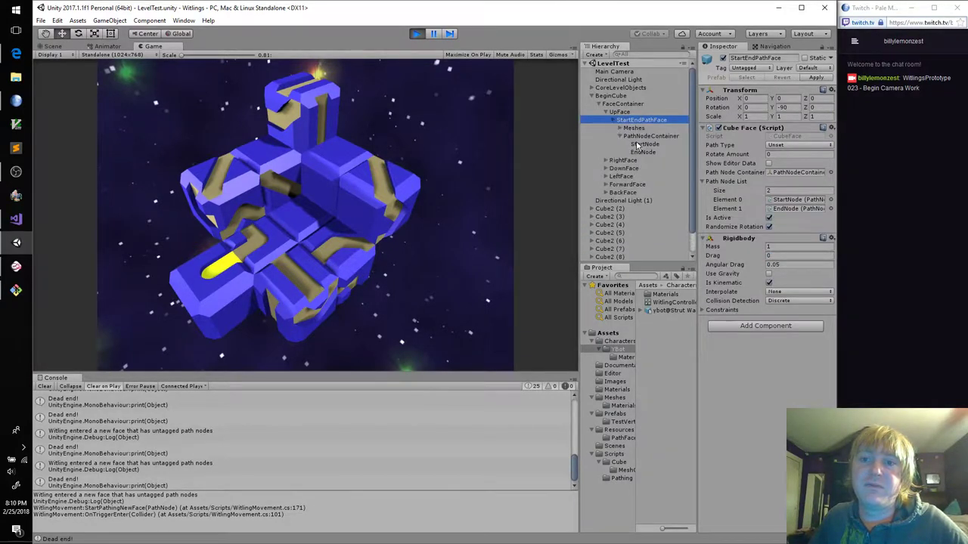
Stop Play mode and show the project's Scenes folder
click(763, 57)
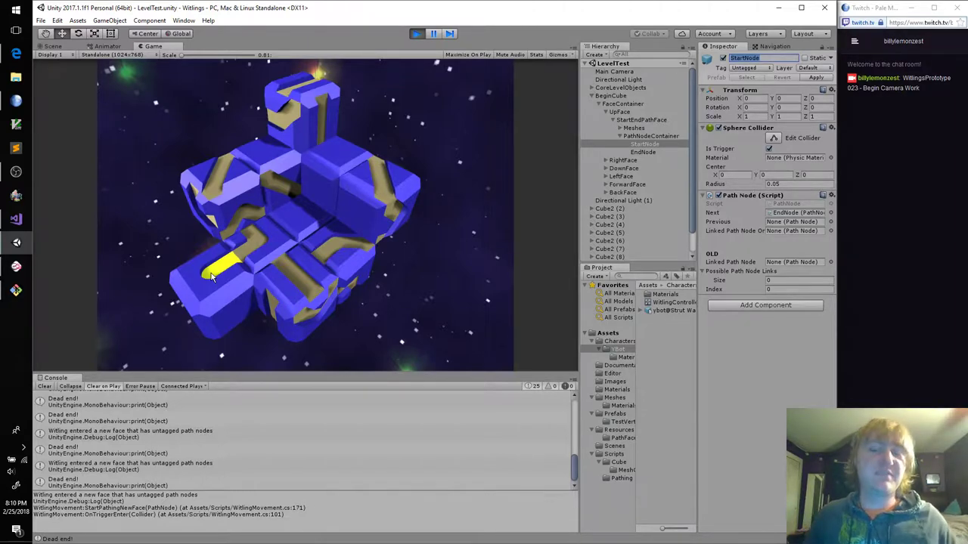
click(415, 33)
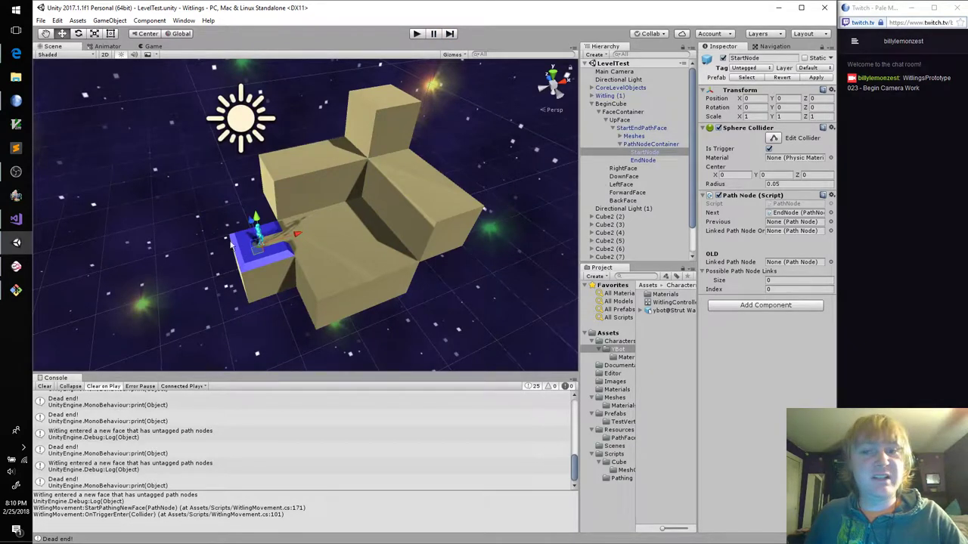
click(615, 447)
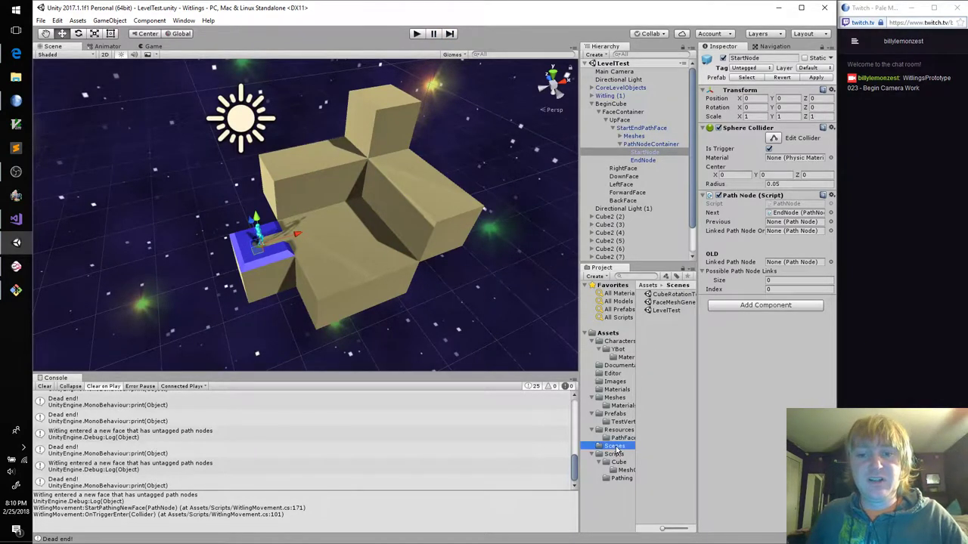
Create a new scene named CameraTest in the Scenes folder and open it
click(658, 342)
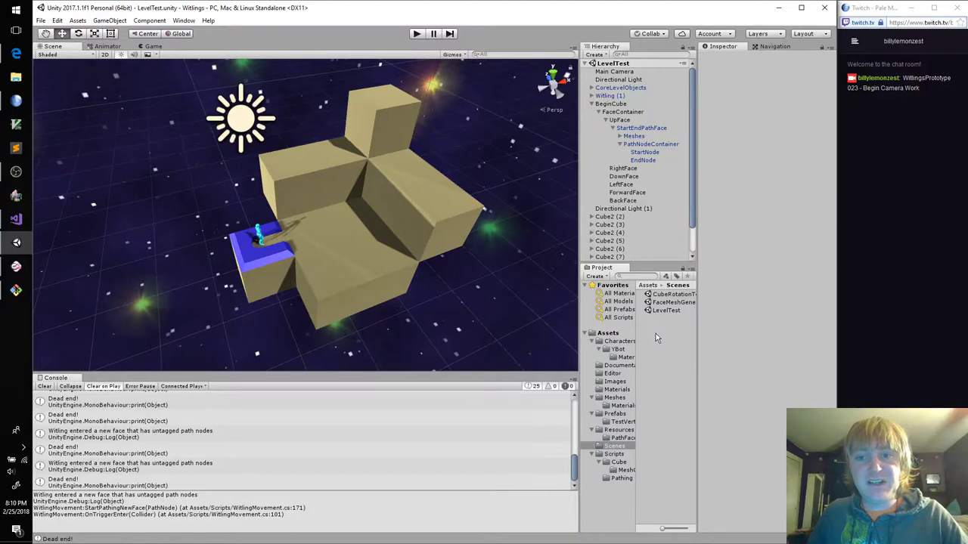
right_click(656, 333)
mouse_move(681, 337)
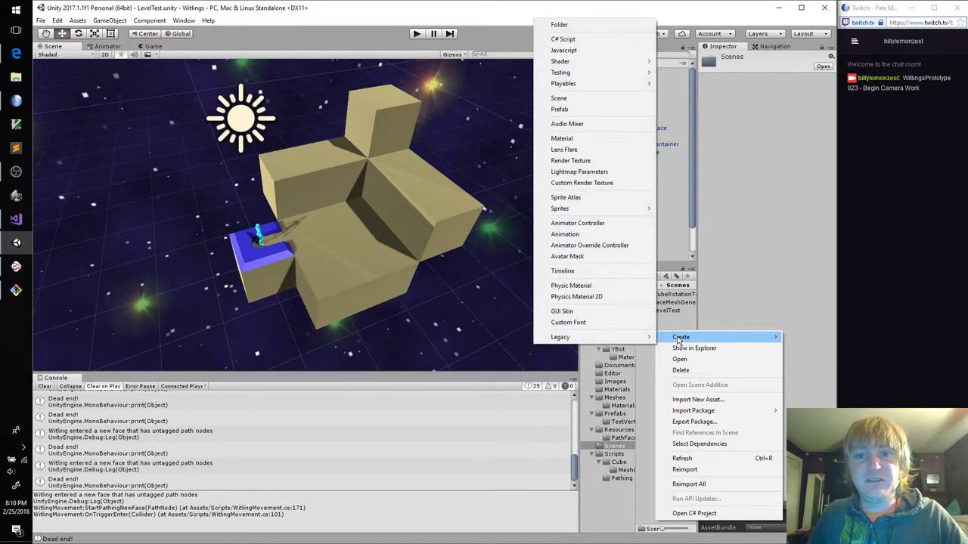
click(577, 103)
text(Cem)
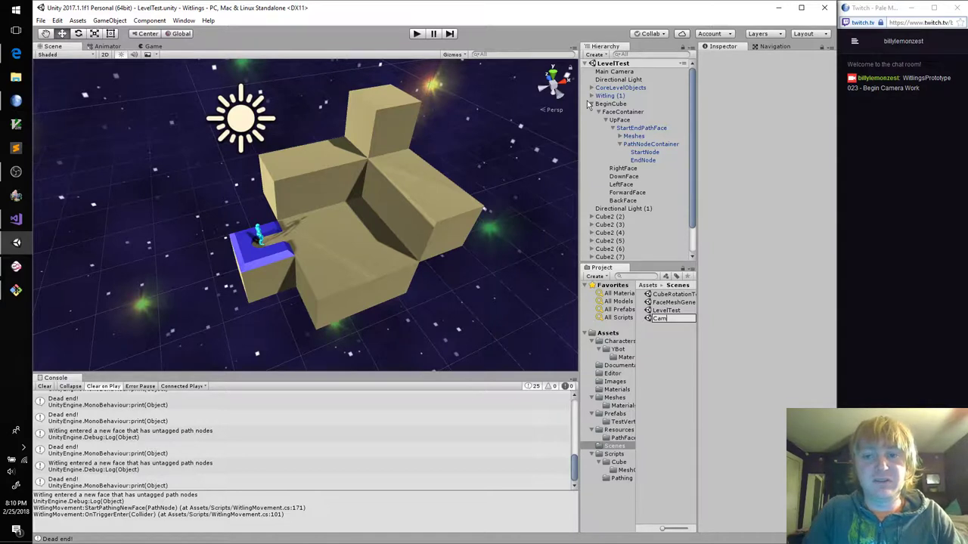
text(Test)
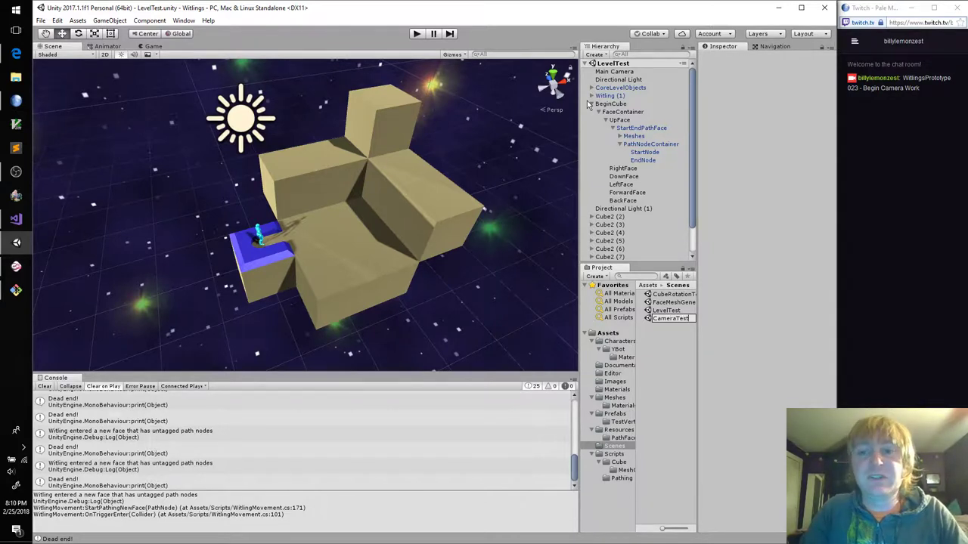
key(Return)
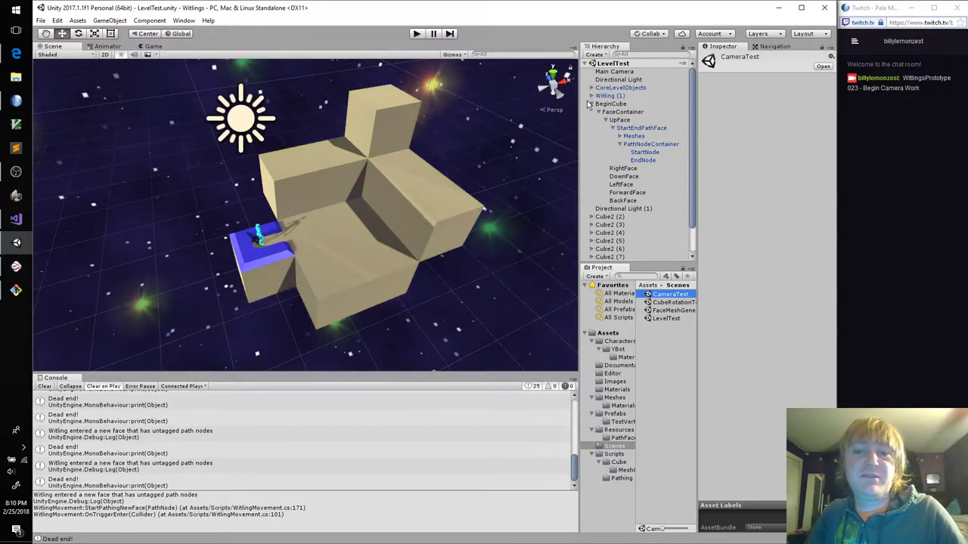
key(Return)
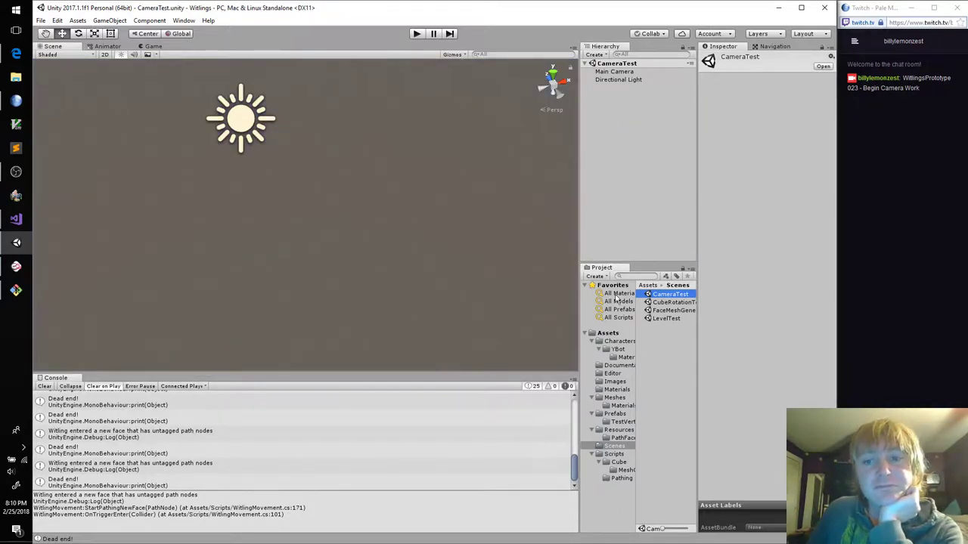
click(617, 71)
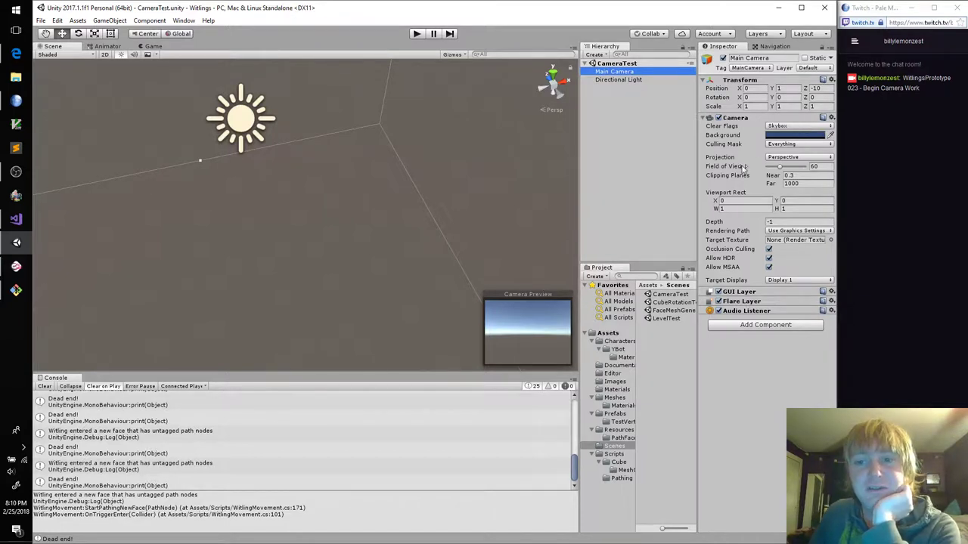
Set the scene's Lighting Skybox Material to SkyboxMat
click(182, 21)
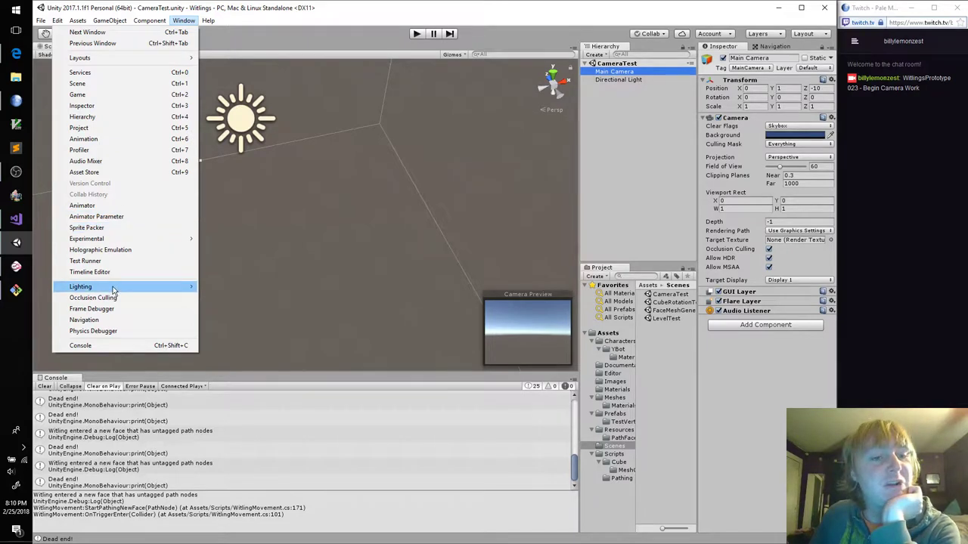
mouse_move(80, 287)
click(226, 289)
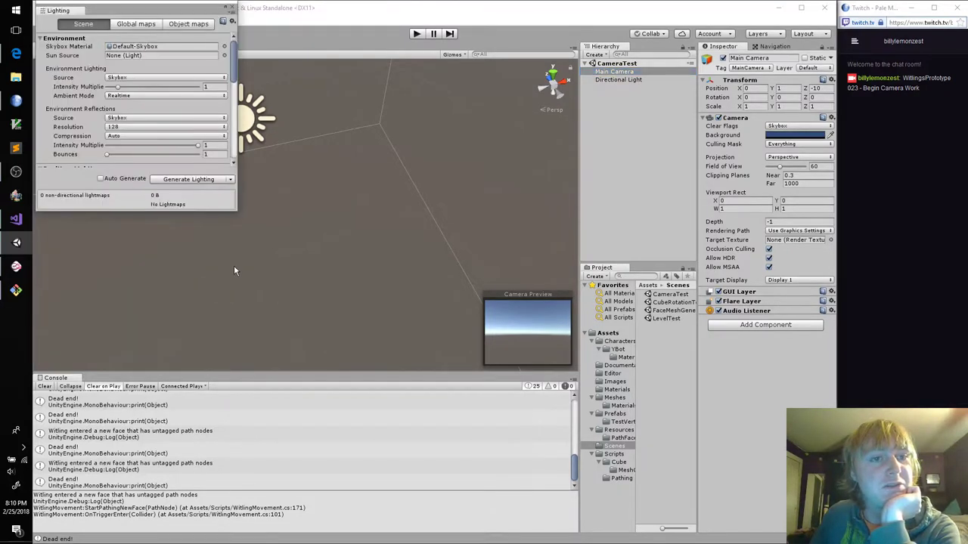
click(223, 46)
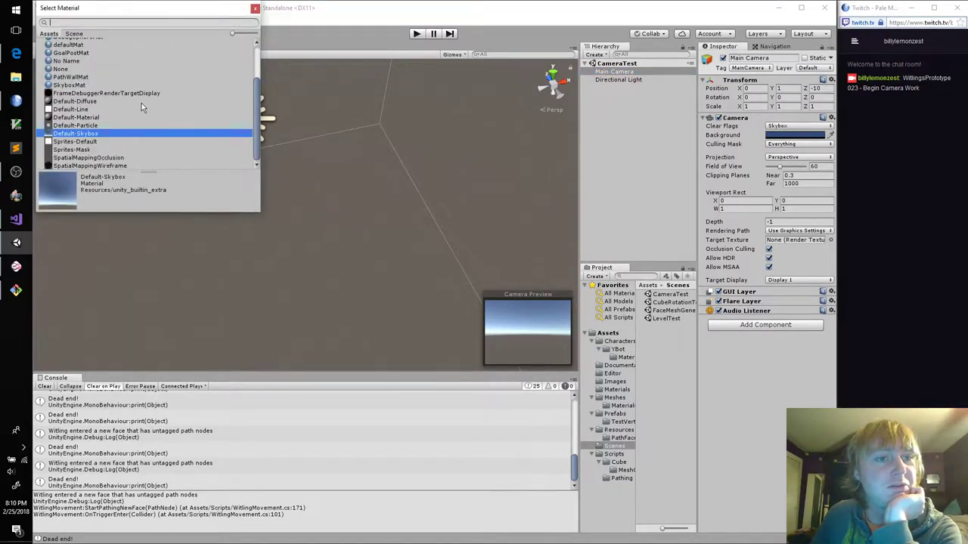
double_click(99, 86)
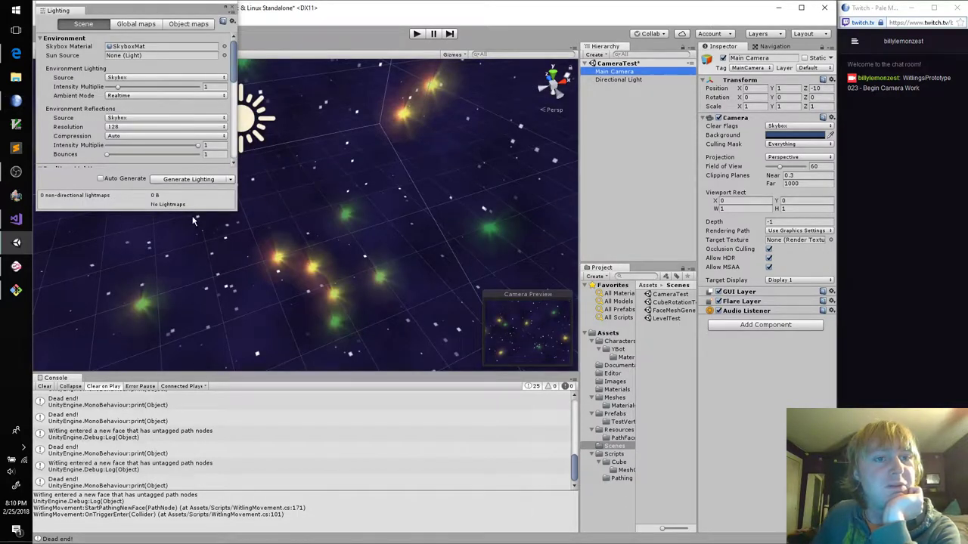
click(231, 7)
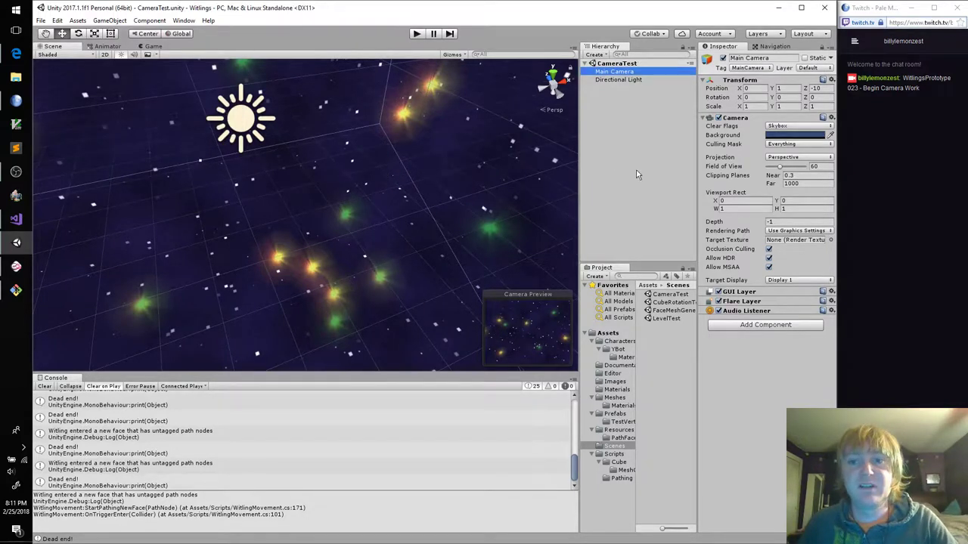
Drag the Cube prefab from the Prefabs folder into the scene
click(618, 462)
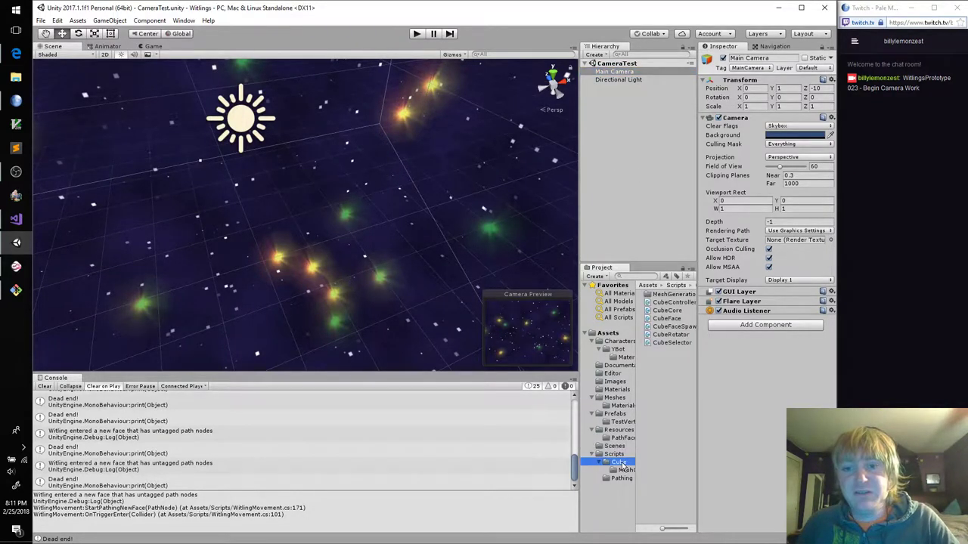
click(616, 414)
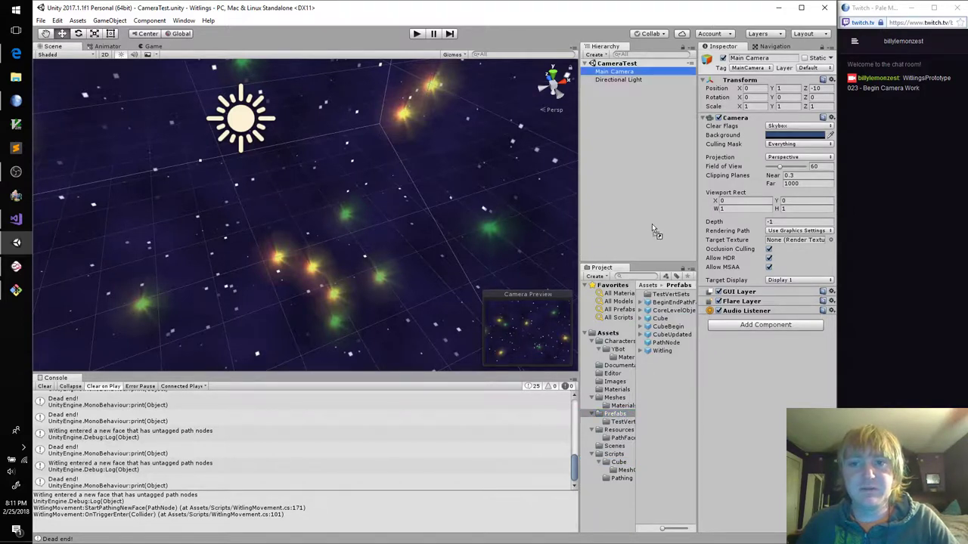
drag(668, 321, 631, 236)
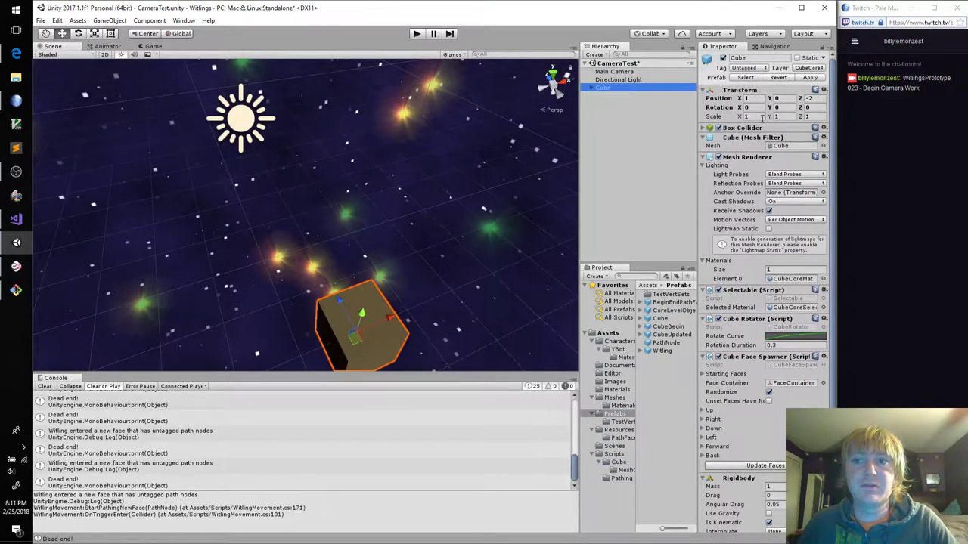
Zero the cube's X and Z position and begin renaming it
click(748, 98)
text(0)
key(Tab)
key(Tab)
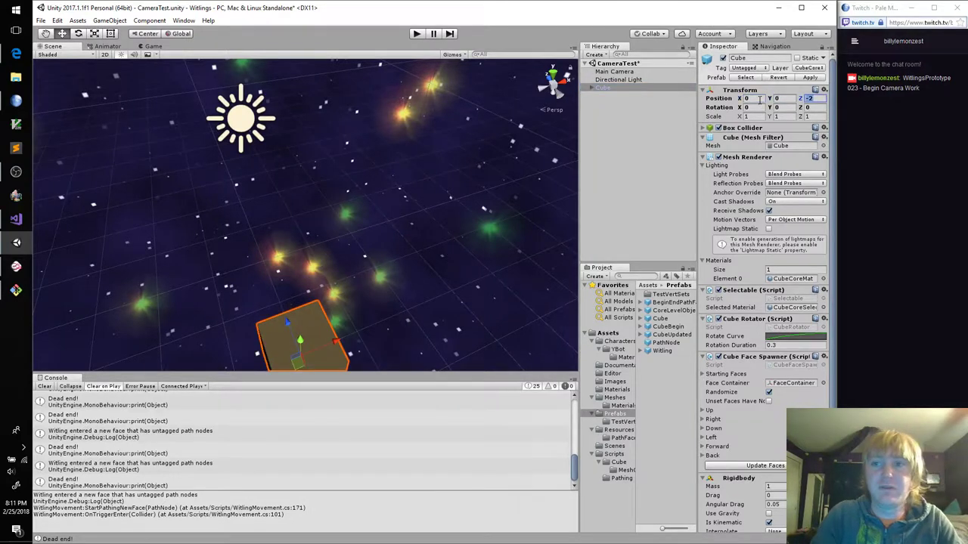
text(0)
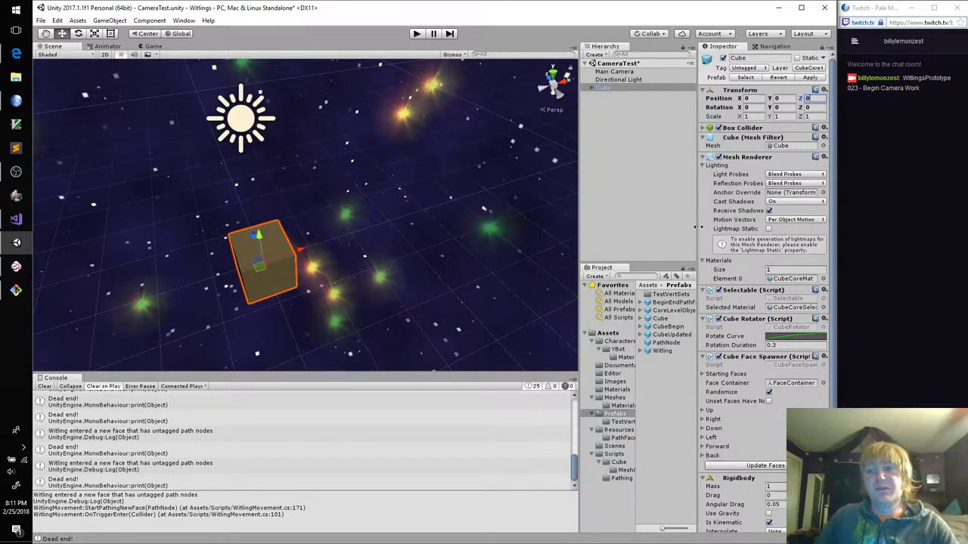
click(628, 90)
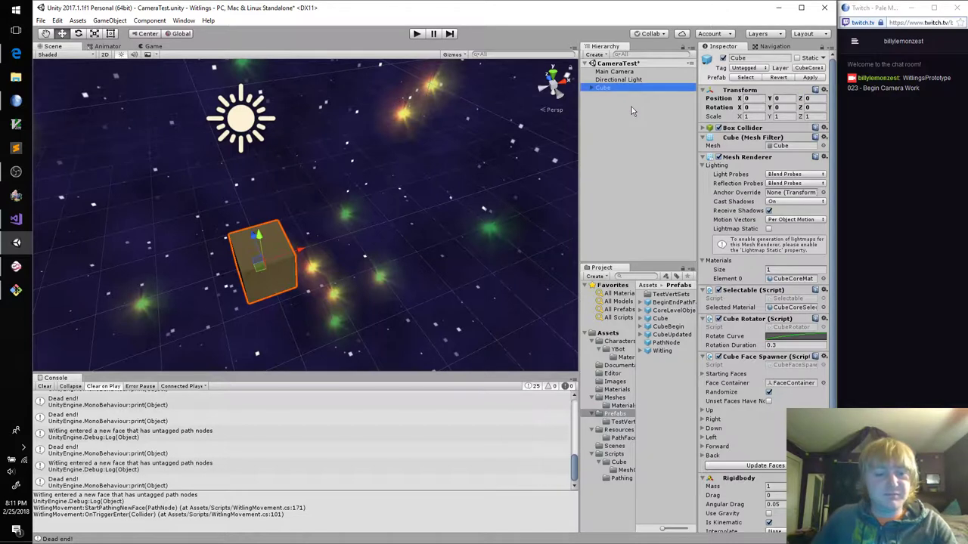
key(F2)
Name the cube CubeBegin and duplicate it into a row along X
text(CubeBeg)
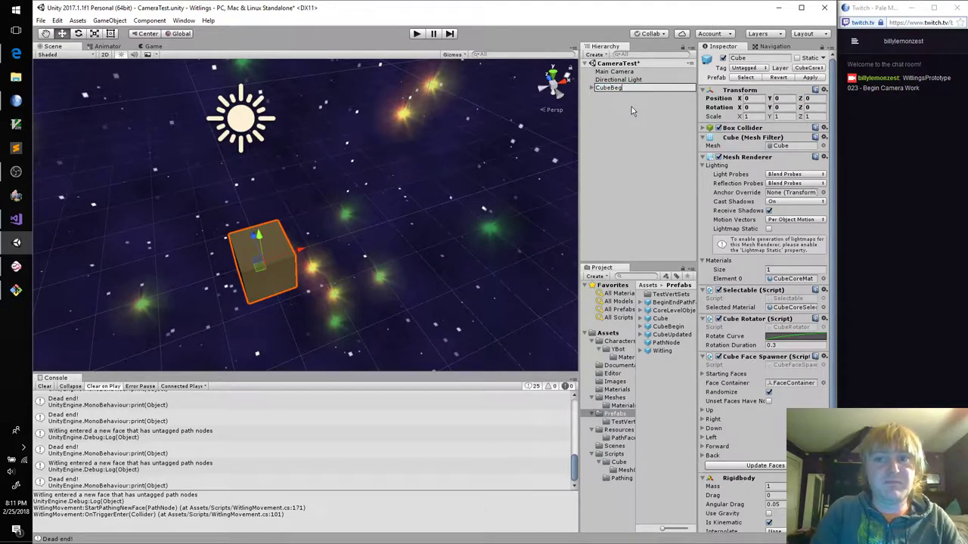
text(in)
key(Return)
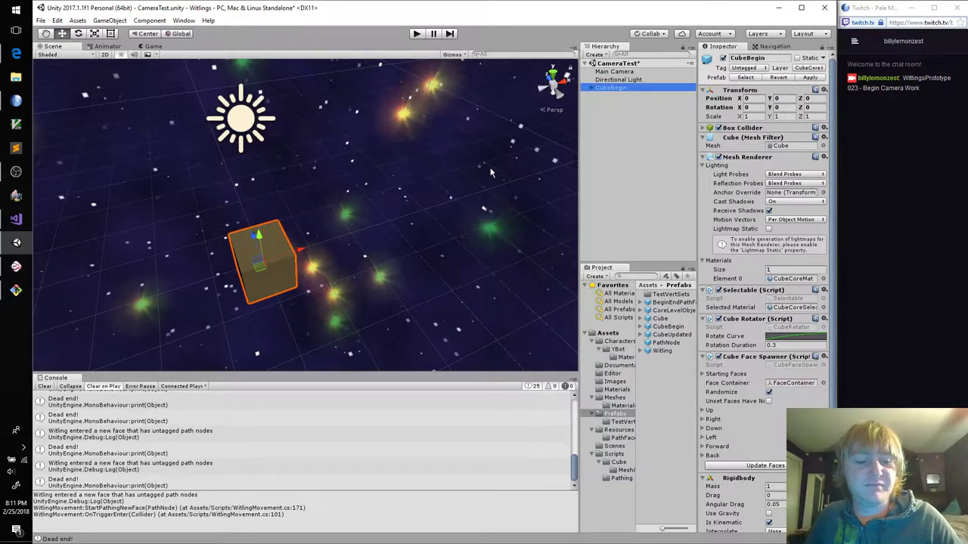
key(ctrl+d)
drag(297, 252, 446, 215)
key(ctrl+d)
key(ctrl+d)
key(ctrl+d)
Set the first CubeBegin's Up face Path Type to Start End and update its faces
click(450, 309)
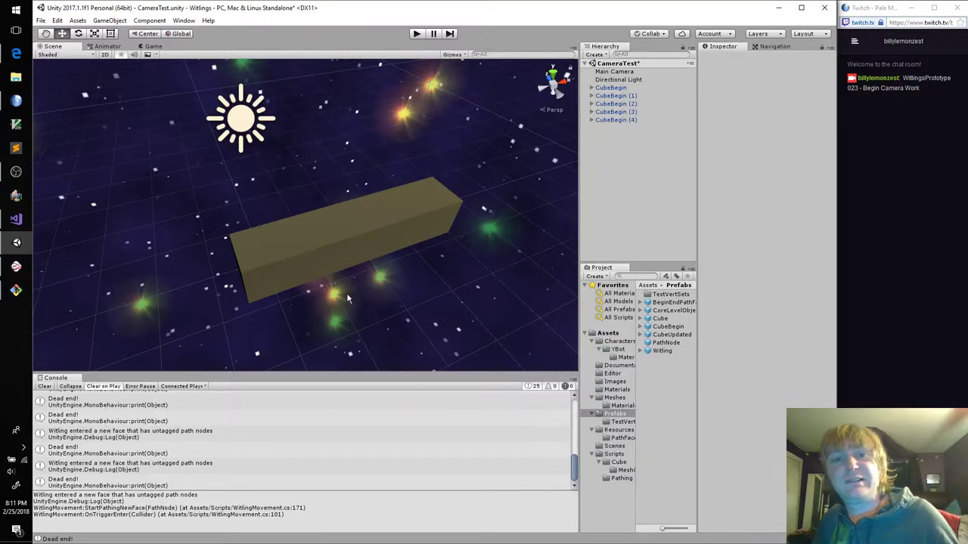
click(280, 258)
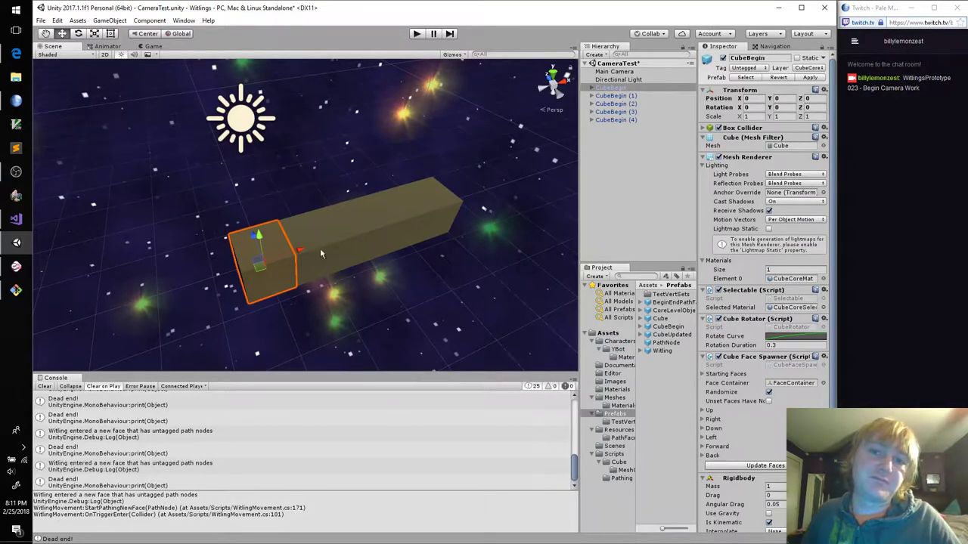
click(703, 411)
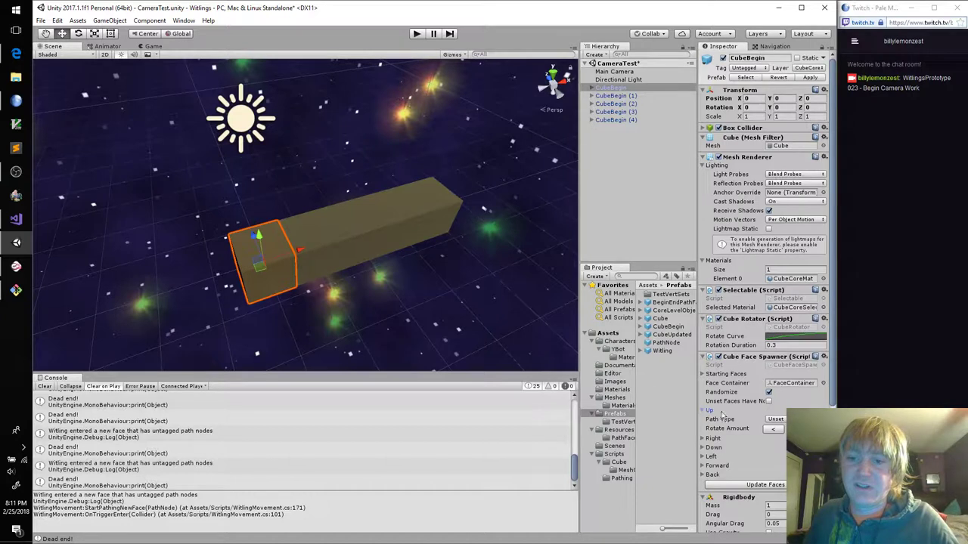
click(771, 428)
click(783, 518)
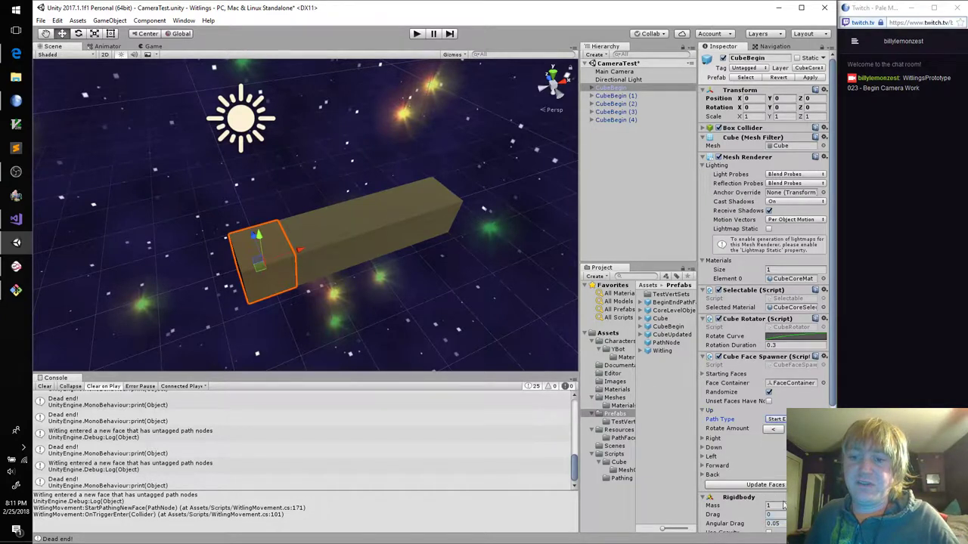
click(770, 486)
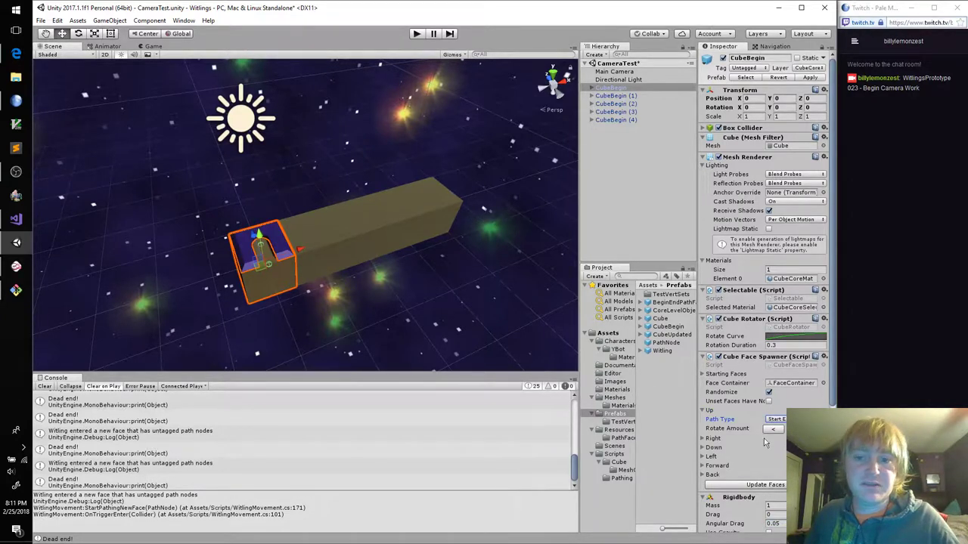
click(767, 486)
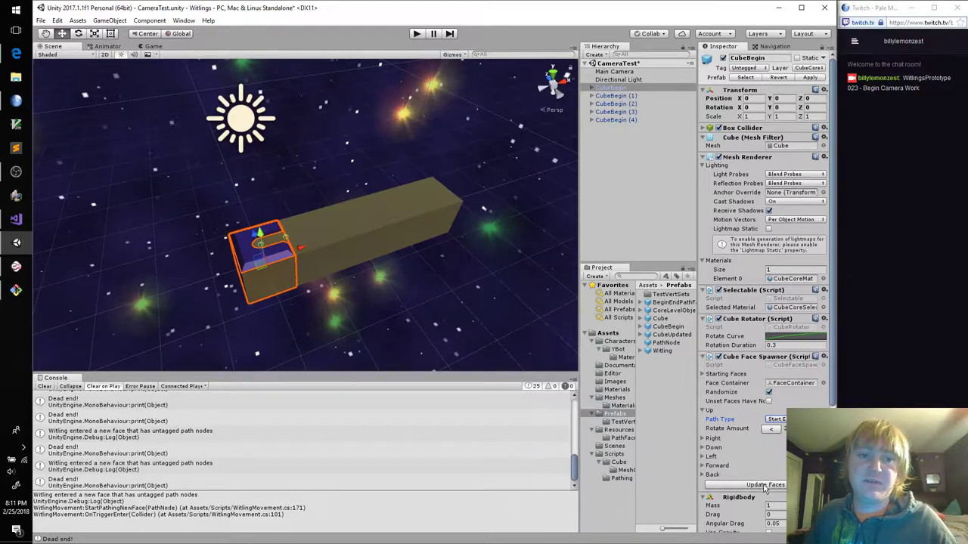
alt+drag(492, 284, 463, 291)
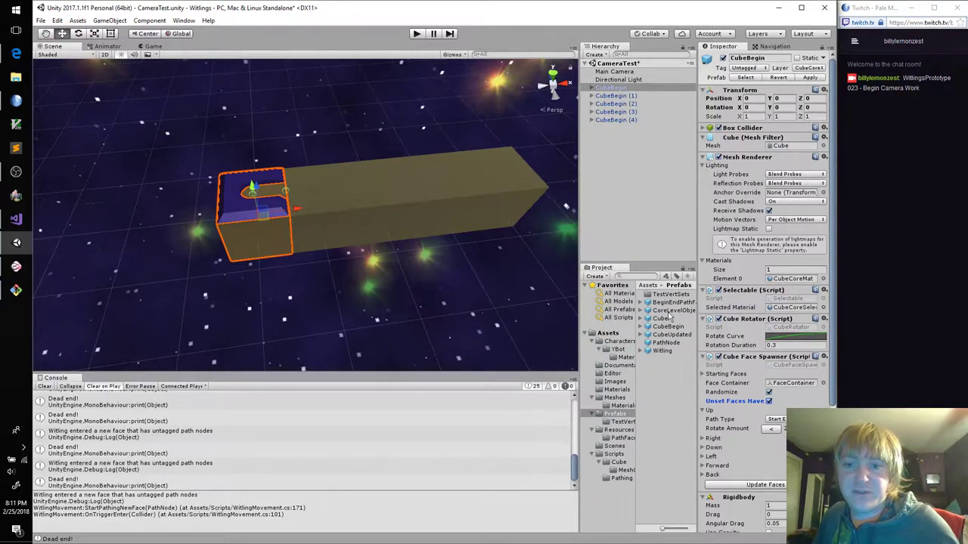
Add the CoreLevelObjects prefab and assign the Witling prefab to its CubeManager
drag(670, 310, 618, 213)
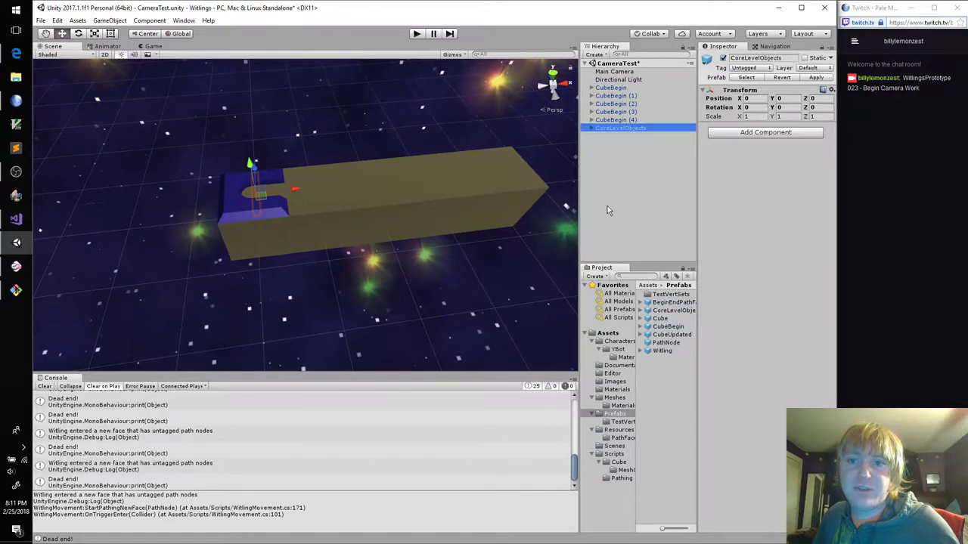
click(592, 129)
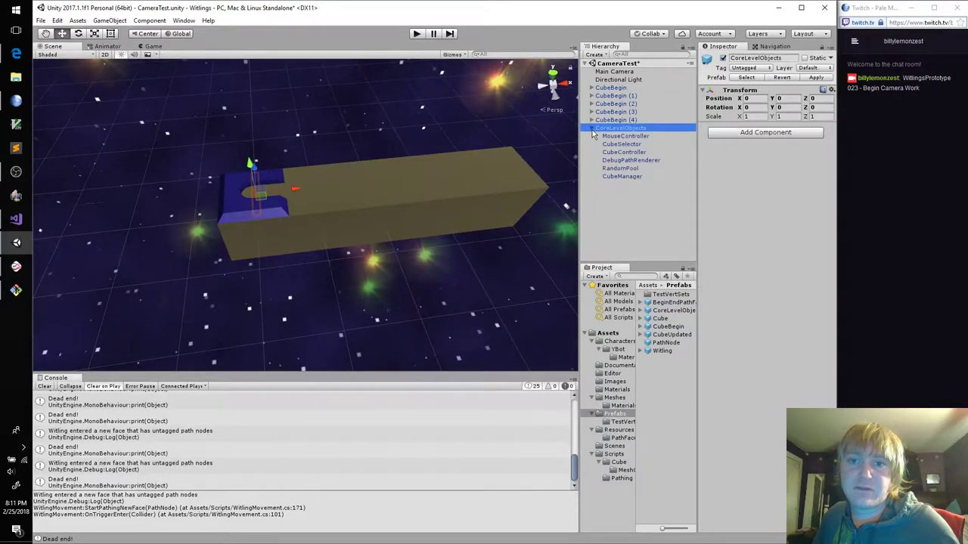
click(617, 175)
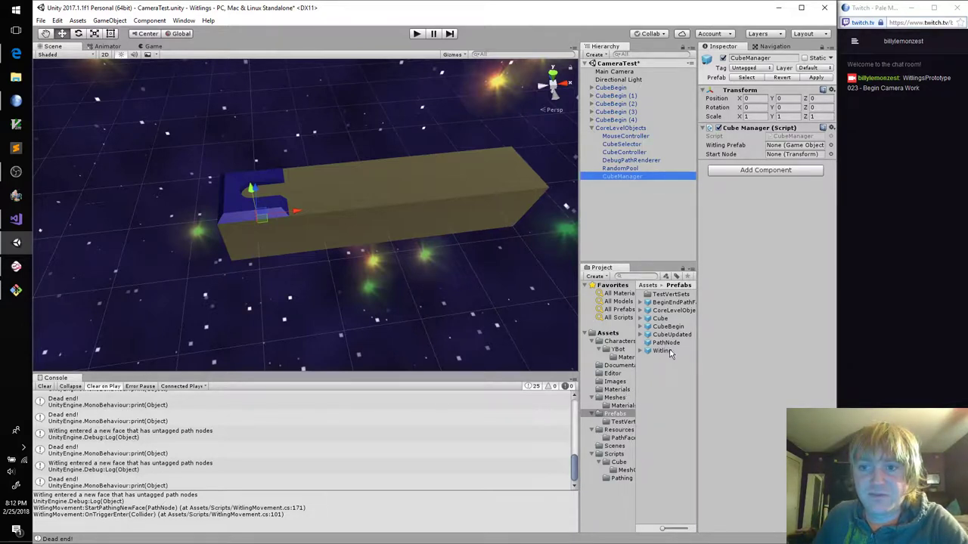
drag(670, 353, 798, 116)
drag(796, 149, 796, 147)
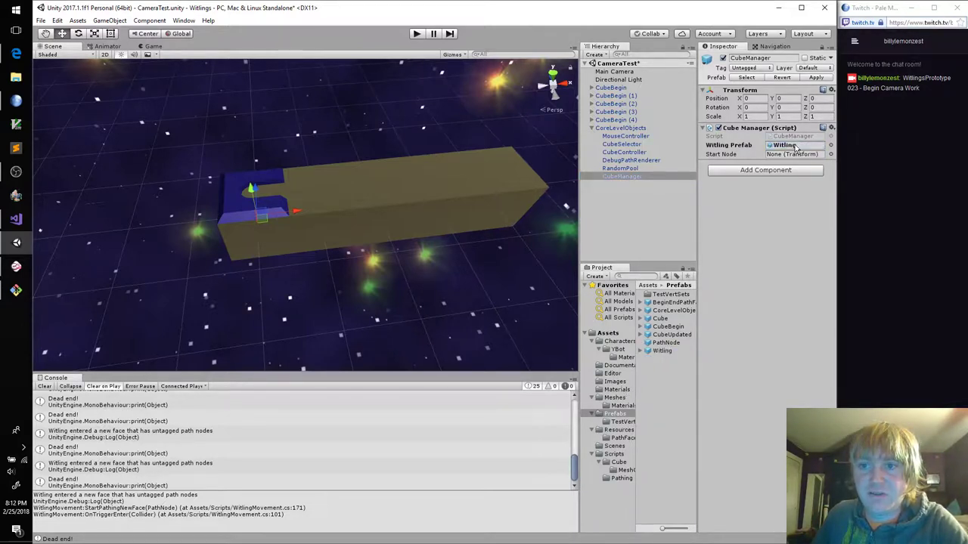
Set CubeManager's Start Node to CubeBegin's StartNode and briefly test in Play mode
click(591, 88)
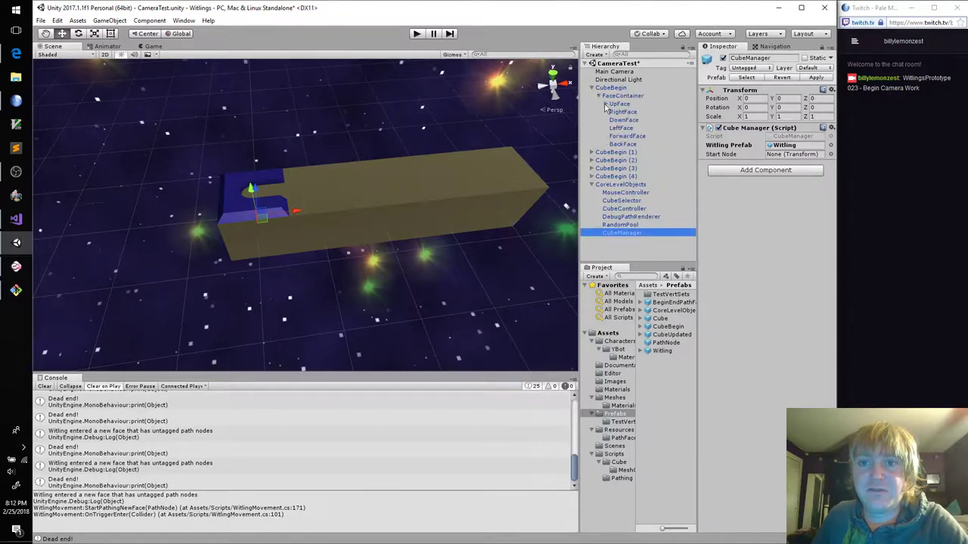
click(605, 104)
click(620, 128)
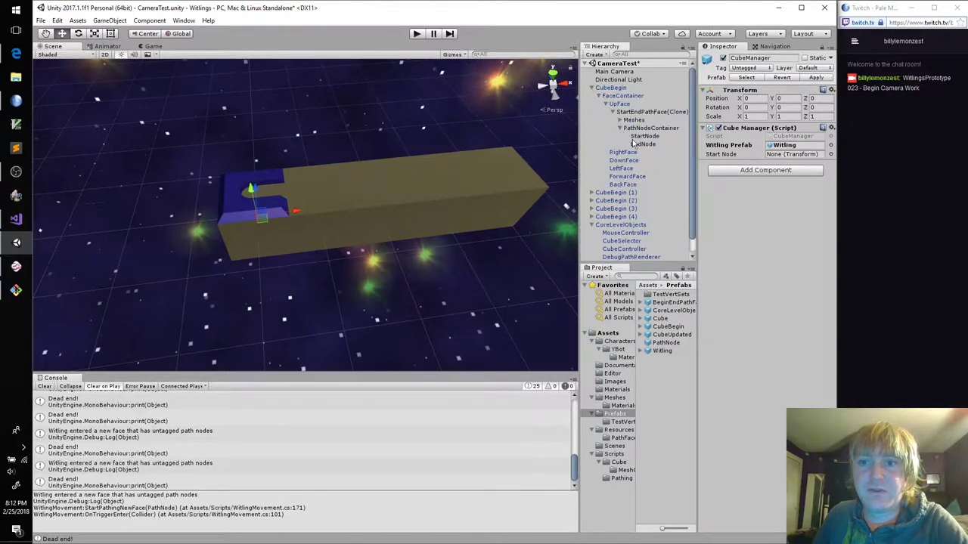
drag(635, 138, 782, 157)
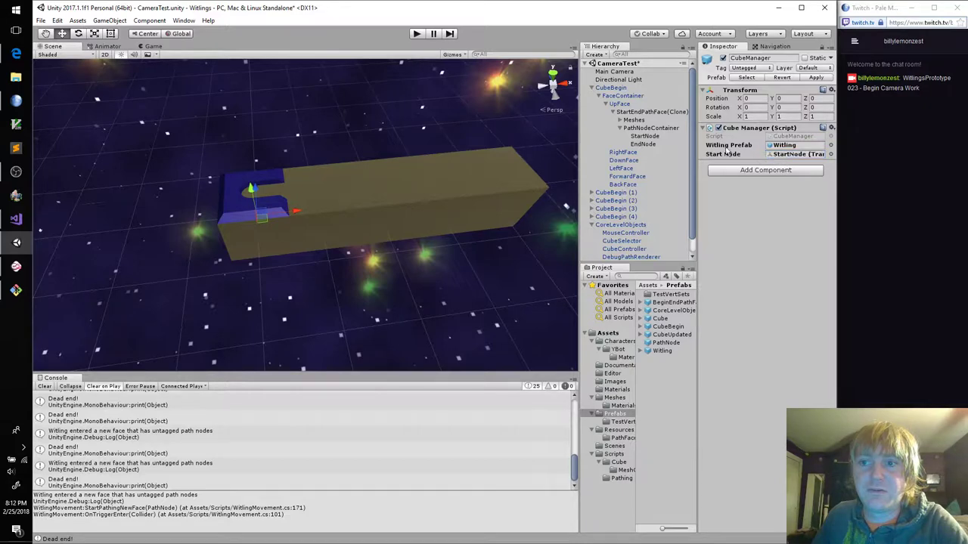
click(416, 34)
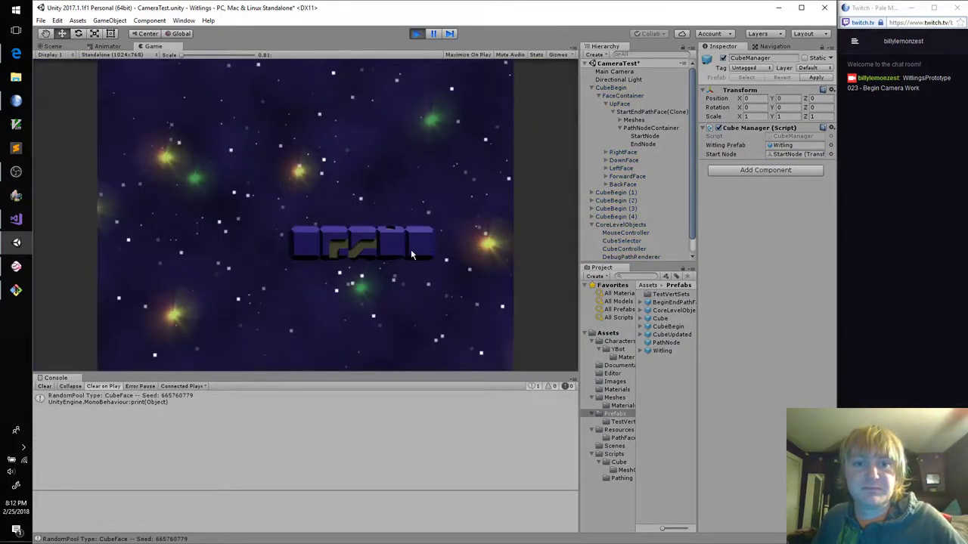
click(415, 34)
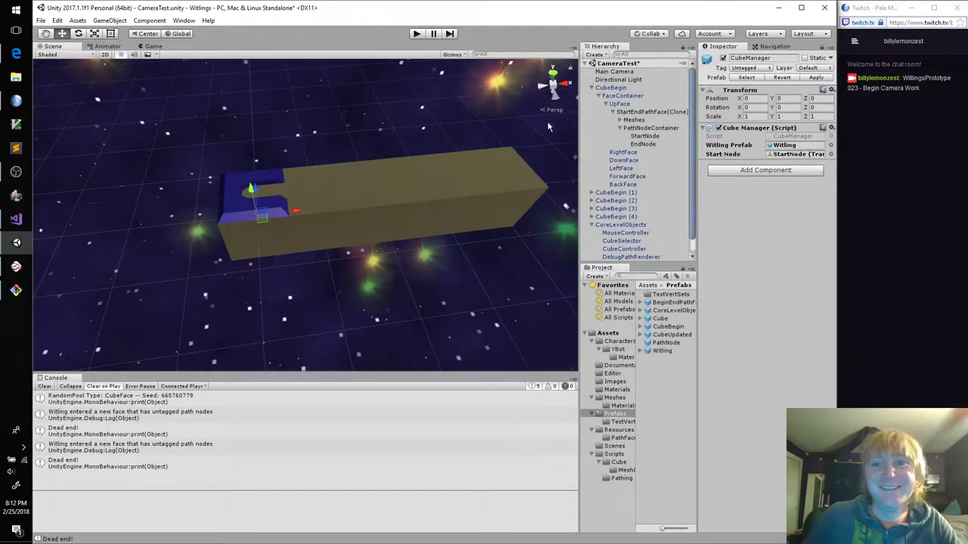
Move the Main Camera toward the cube and raise it above it
click(637, 73)
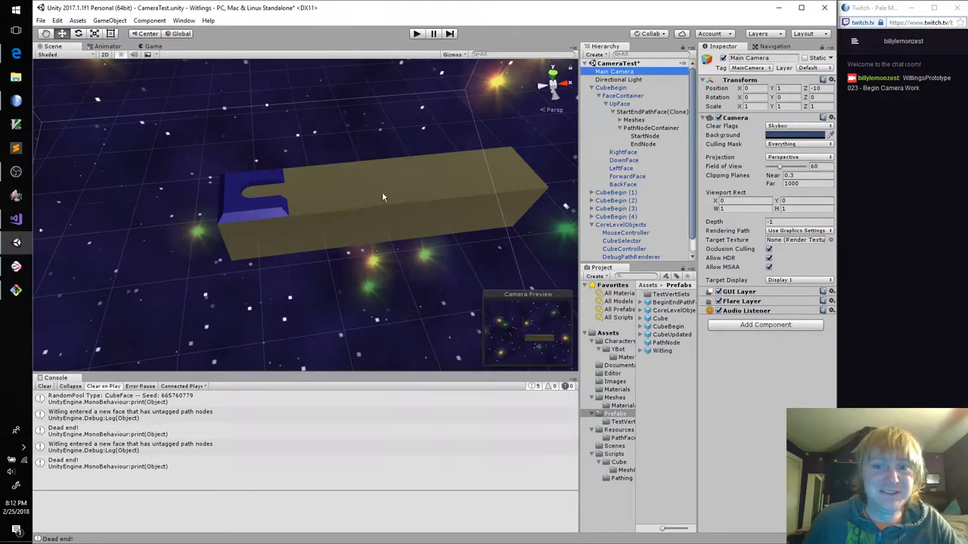
mouse_move(382, 191)
right_down()
mouse_move(276, 303)
mouse_move(231, 303)
right_up()
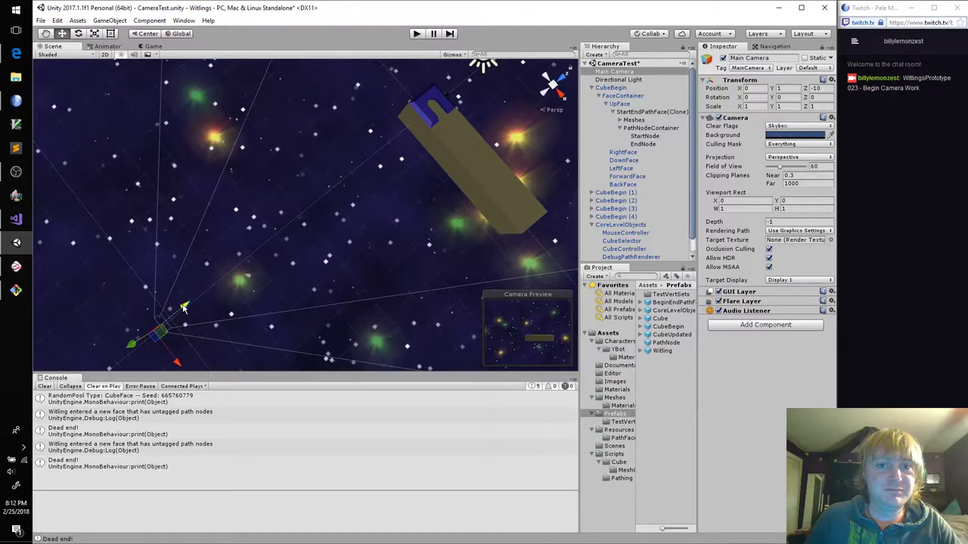
drag(184, 308, 375, 157)
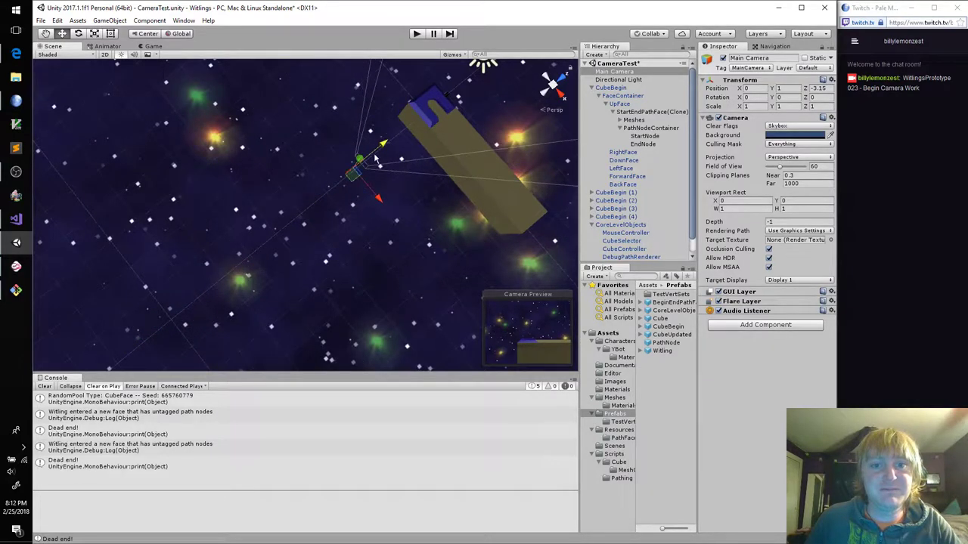
right_drag(352, 203, 428, 125)
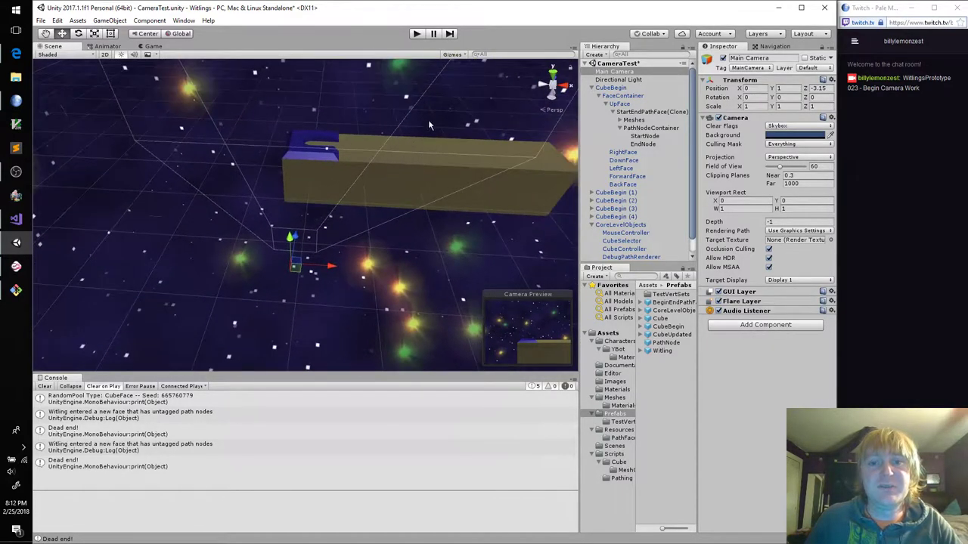
drag(289, 242, 289, 145)
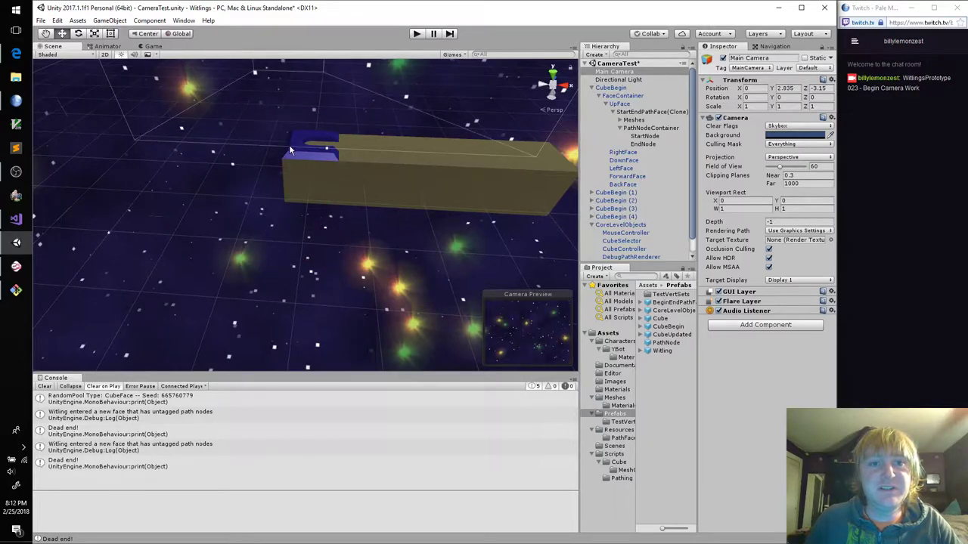
right_drag(356, 237, 359, 203)
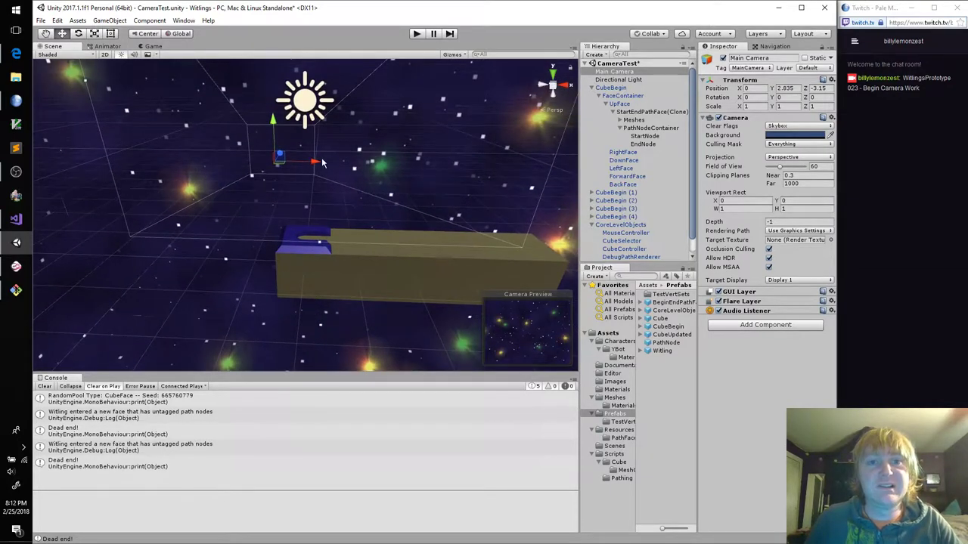
Rotate the camera to 45 on Y and X, then nudge it sideways and closer
click(790, 98)
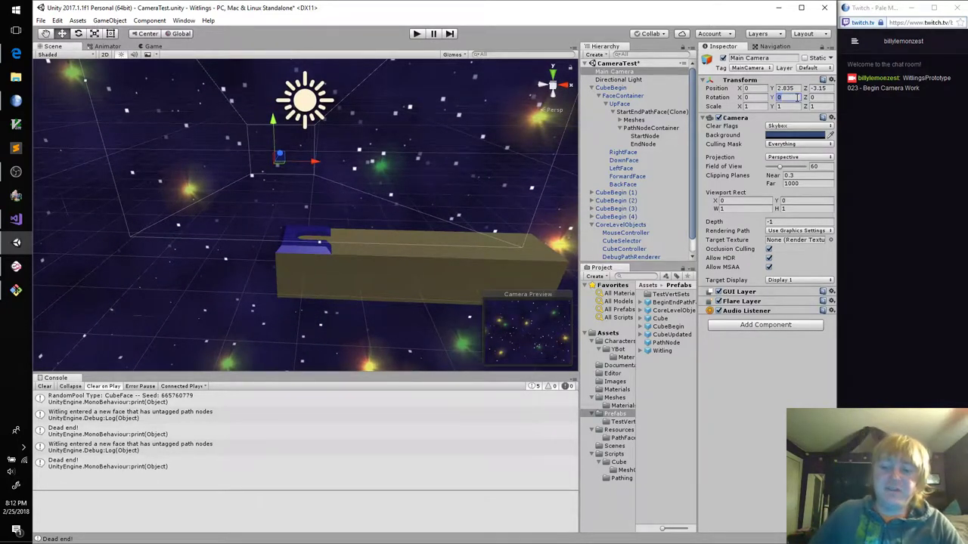
text(45)
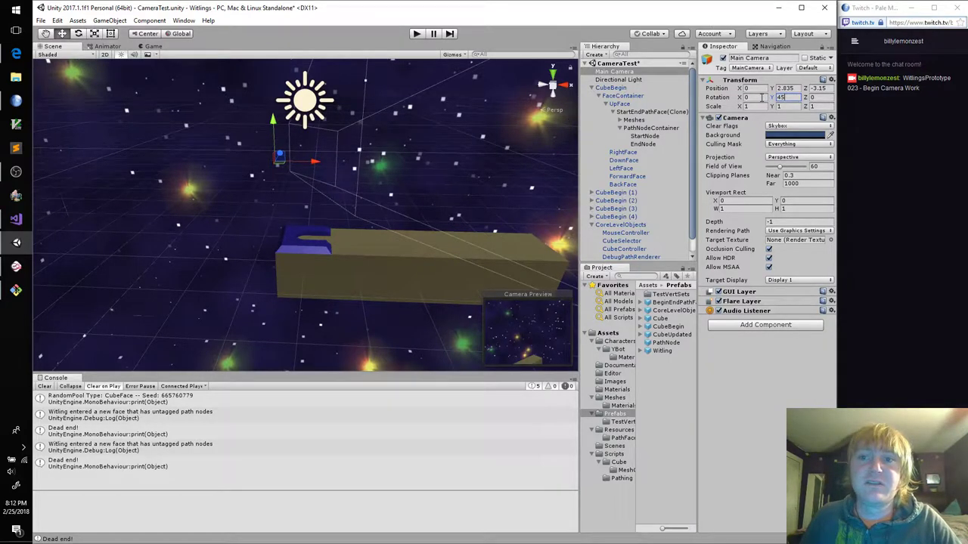
click(174, 34)
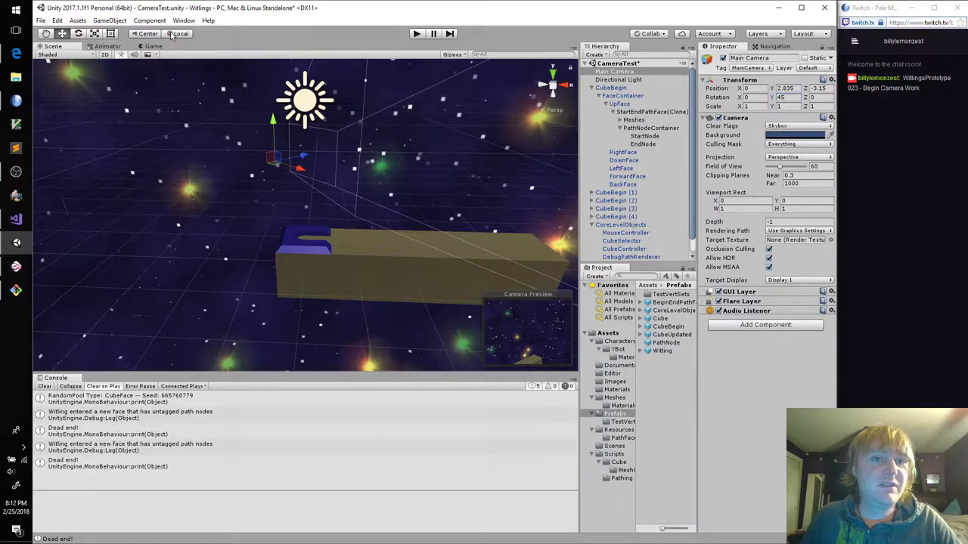
click(754, 98)
text(45)
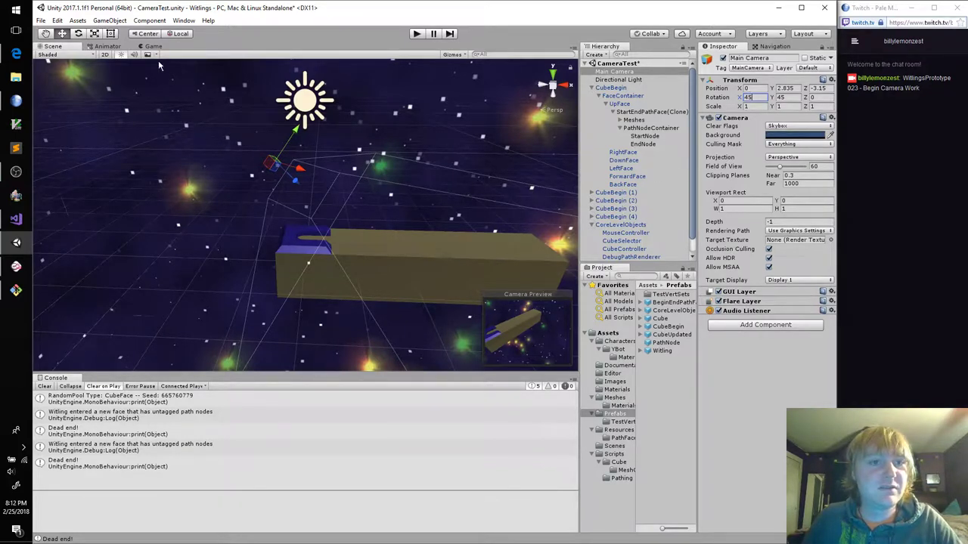
click(172, 35)
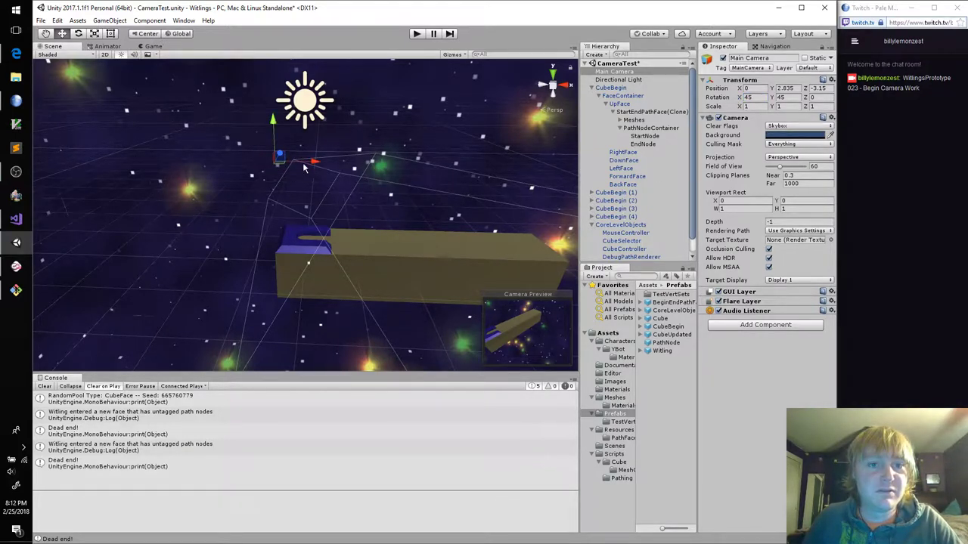
drag(303, 168, 227, 171)
key(f)
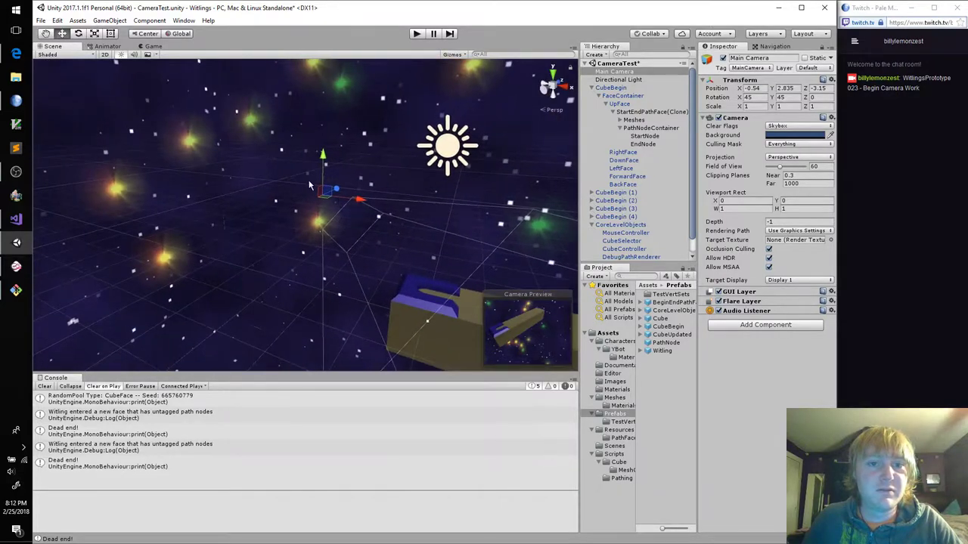
mouse_move(337, 191)
mouse_down()
mouse_move(393, 167)
mouse_move(318, 177)
mouse_up()
click(151, 46)
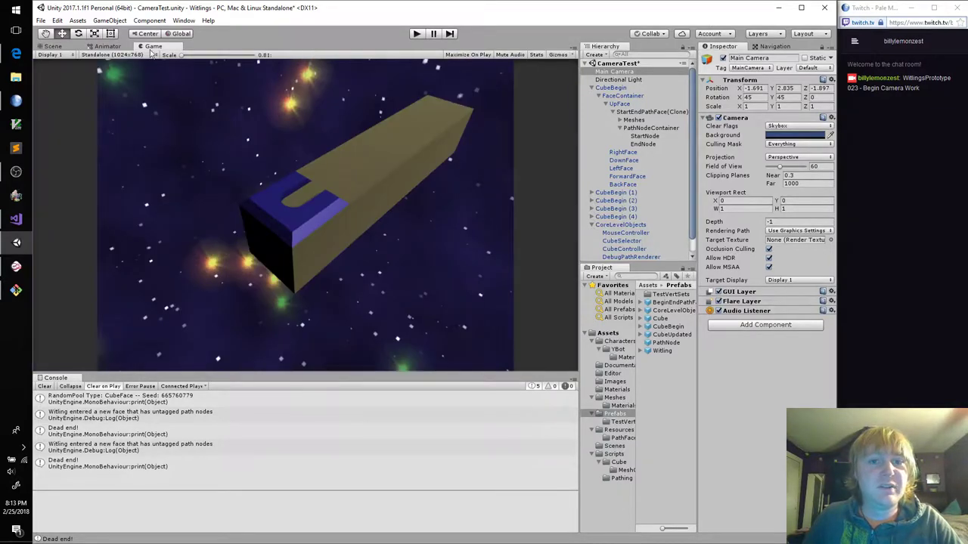
click(415, 34)
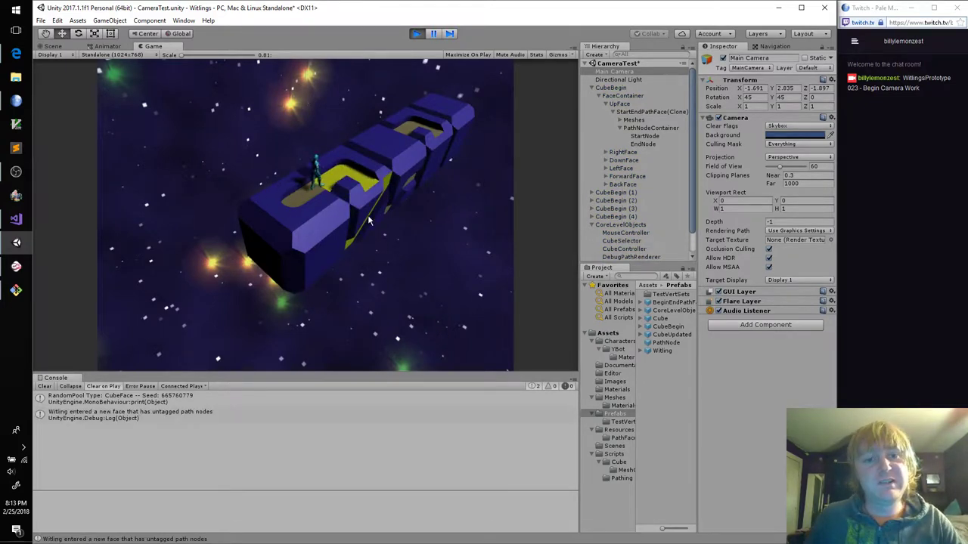
click(379, 165)
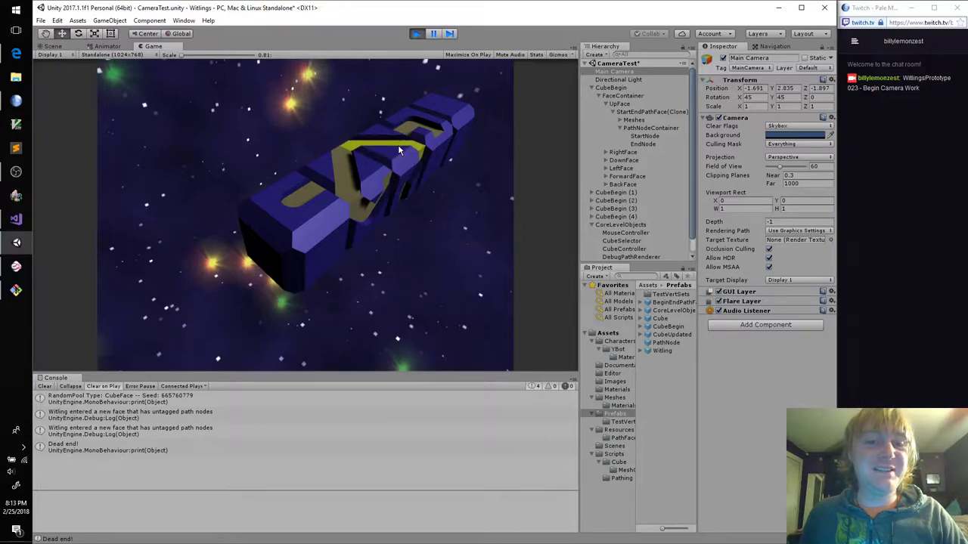
click(417, 33)
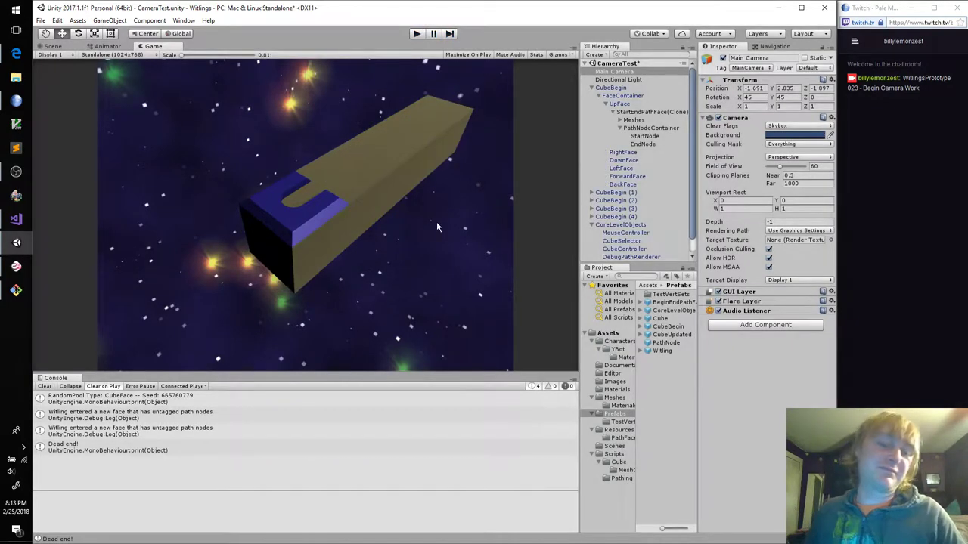
Give CubeBegin (1) and (2) Straight top-face paths and update their faces
click(53, 47)
middle_drag(469, 268, 337, 247)
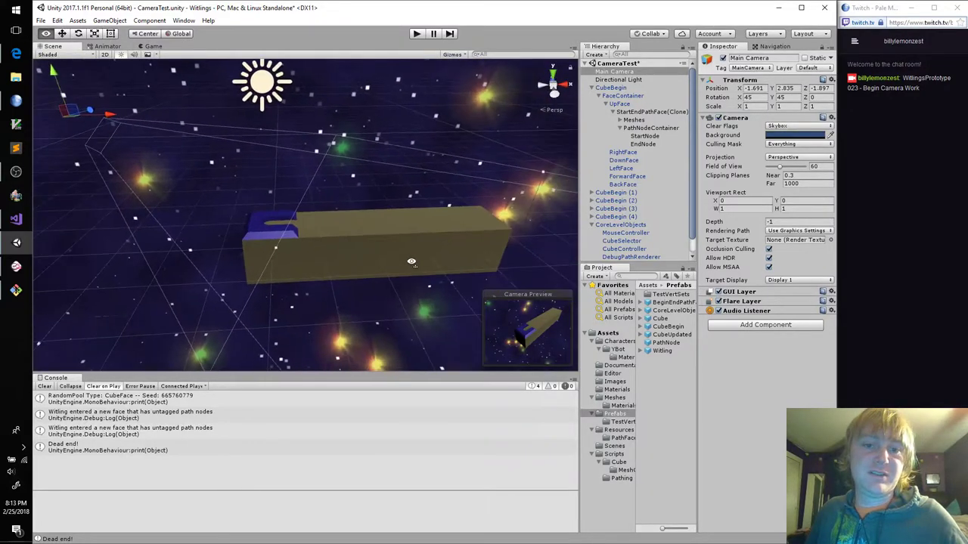
click(337, 246)
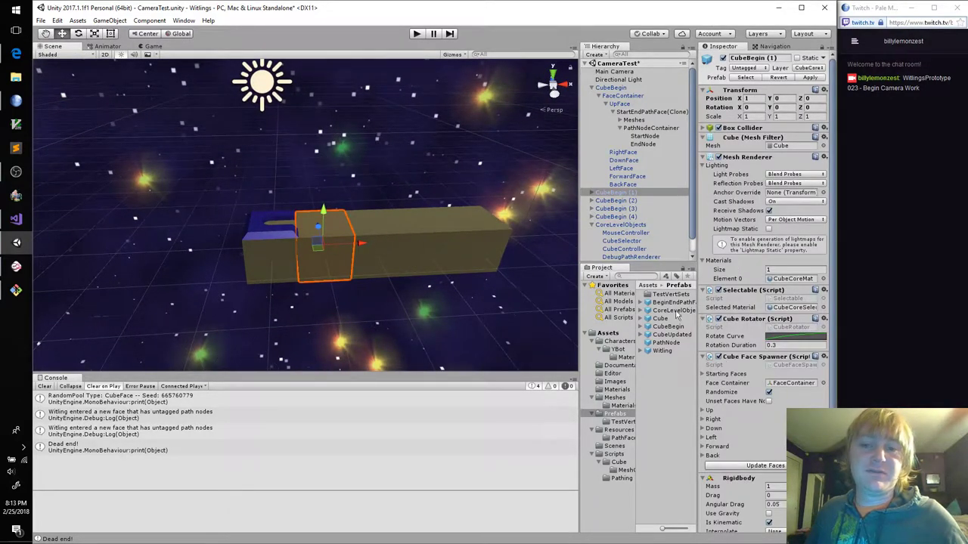
click(702, 410)
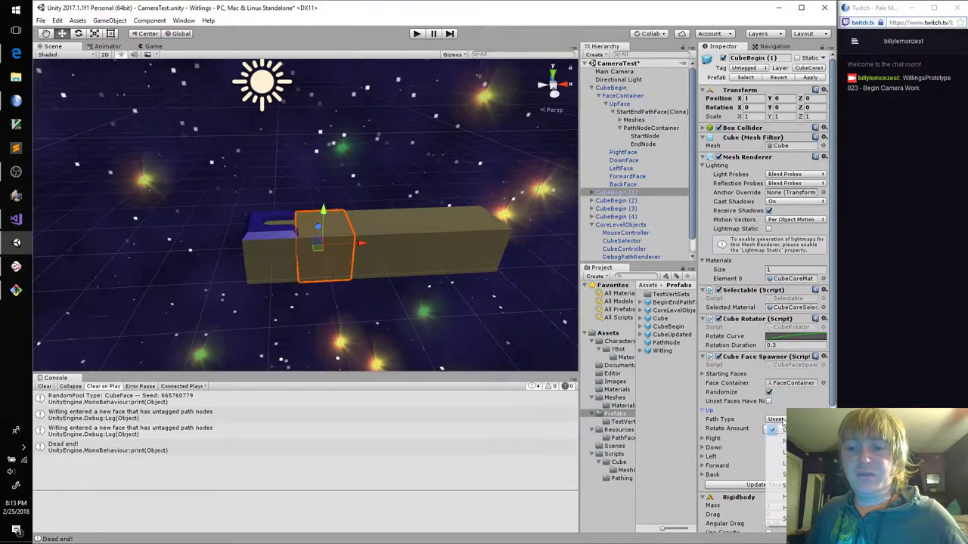
click(775, 420)
click(783, 486)
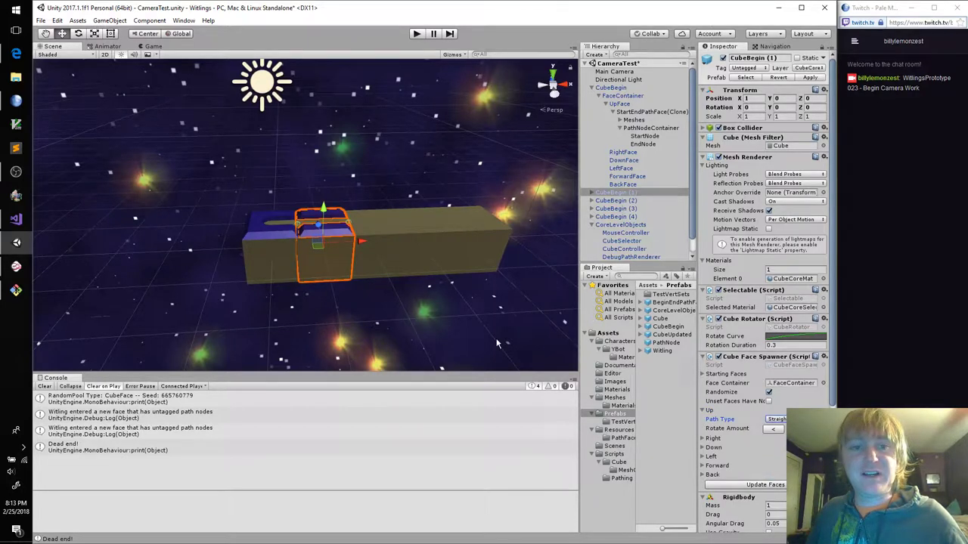
click(395, 253)
click(702, 410)
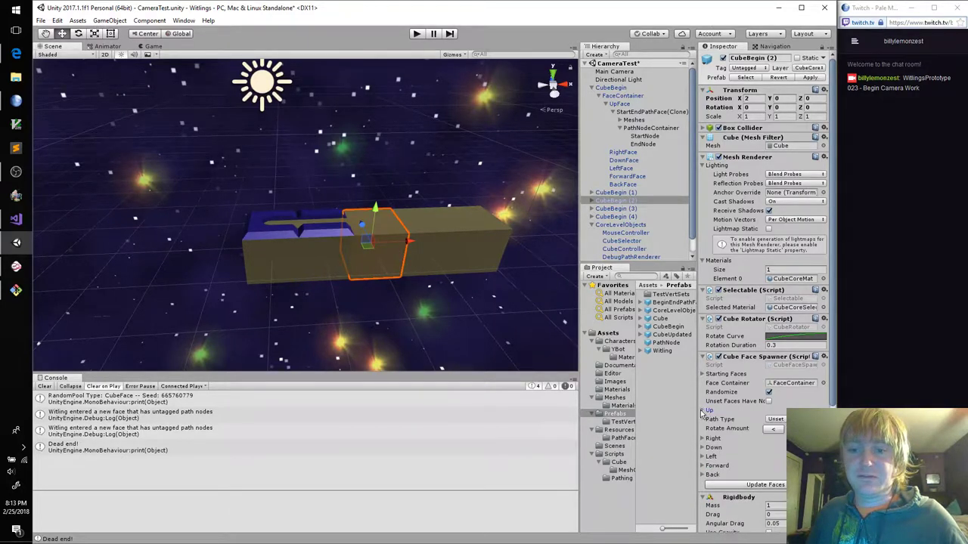
click(777, 419)
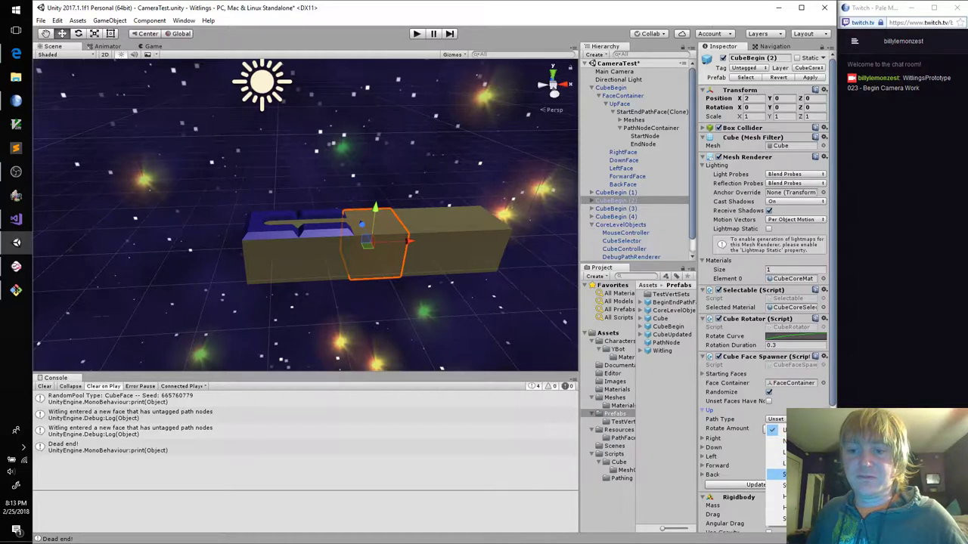
click(775, 442)
click(766, 485)
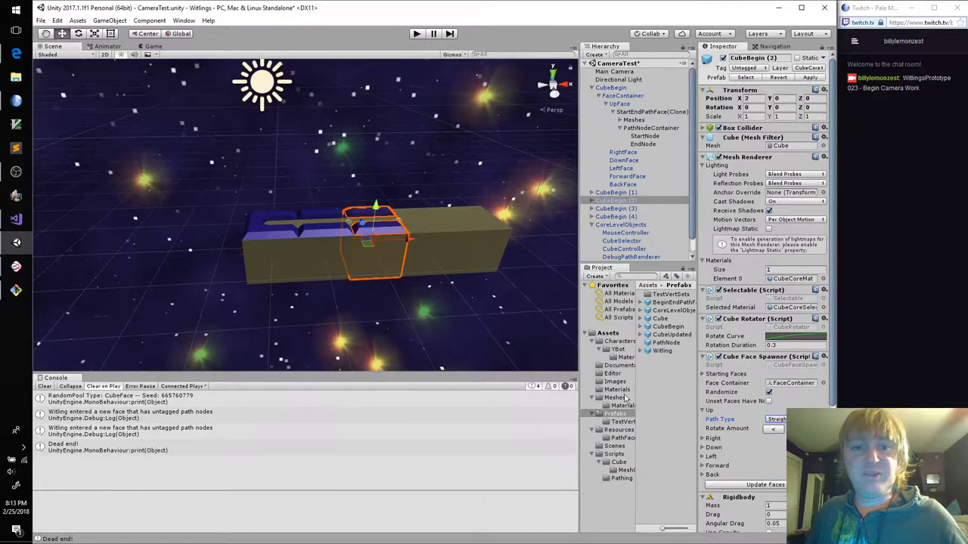
Update CubeBegin (3)'s faces and give CubeBegin (4) a Start End top path
click(443, 253)
click(703, 410)
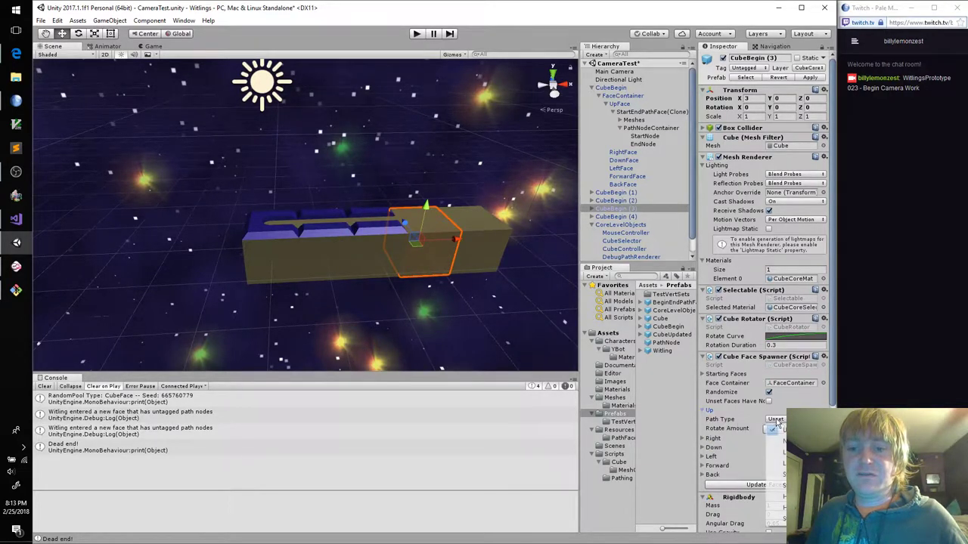
click(780, 488)
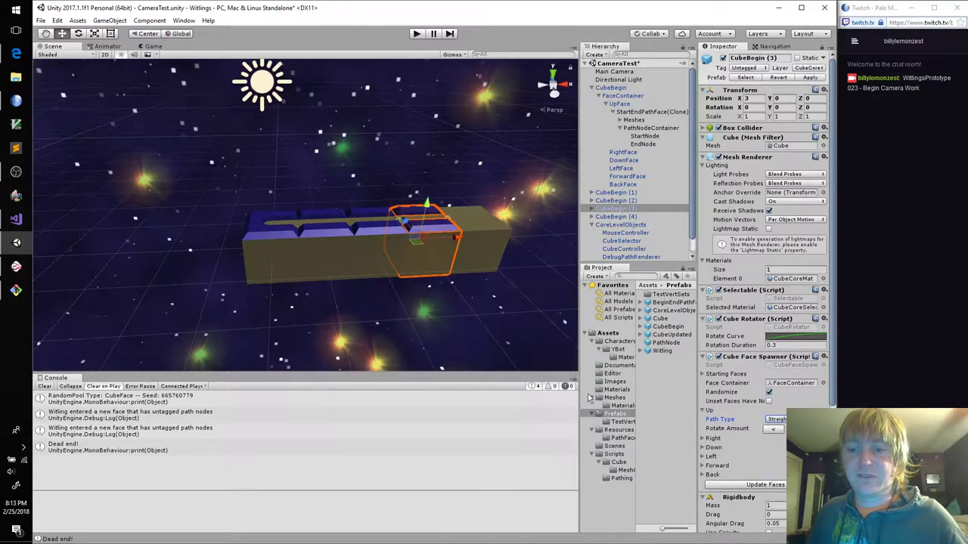
click(479, 231)
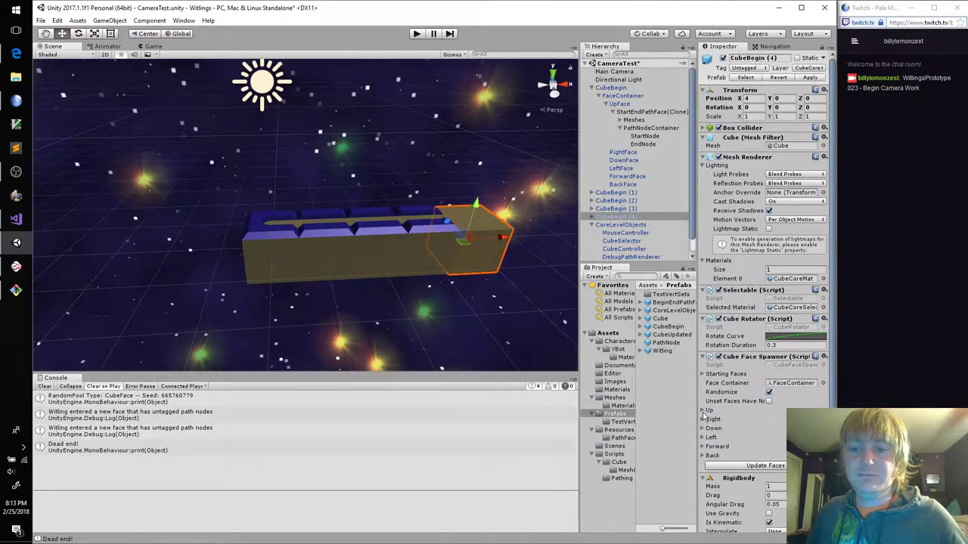
click(703, 413)
click(776, 420)
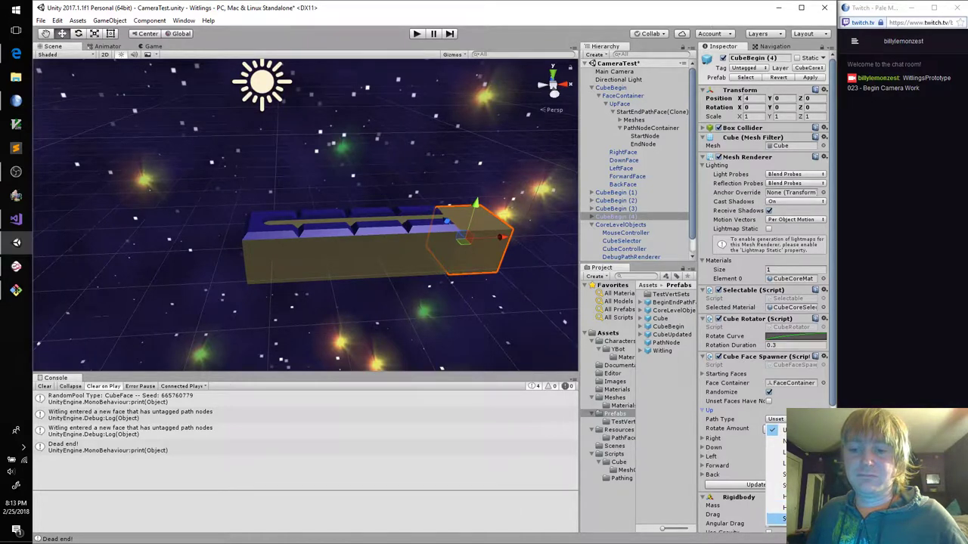
click(779, 518)
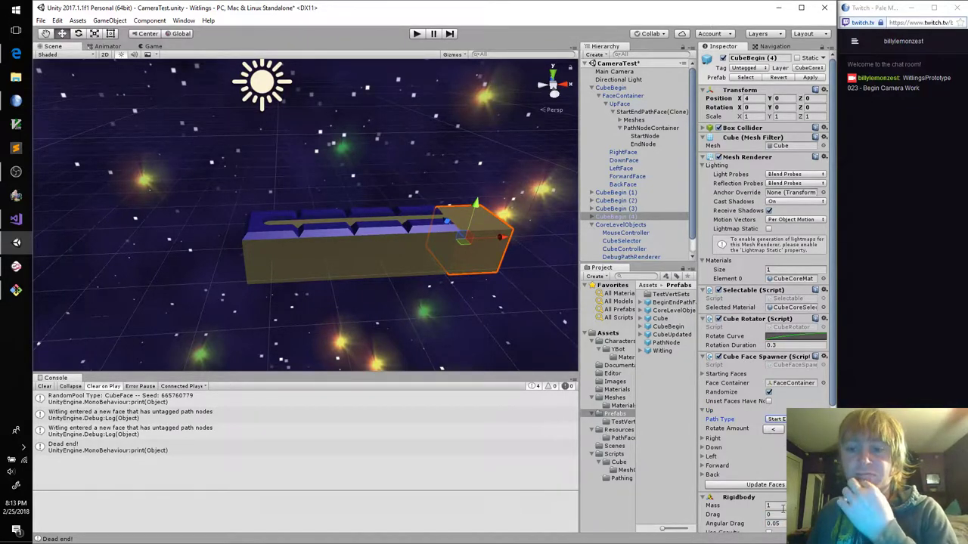
click(781, 485)
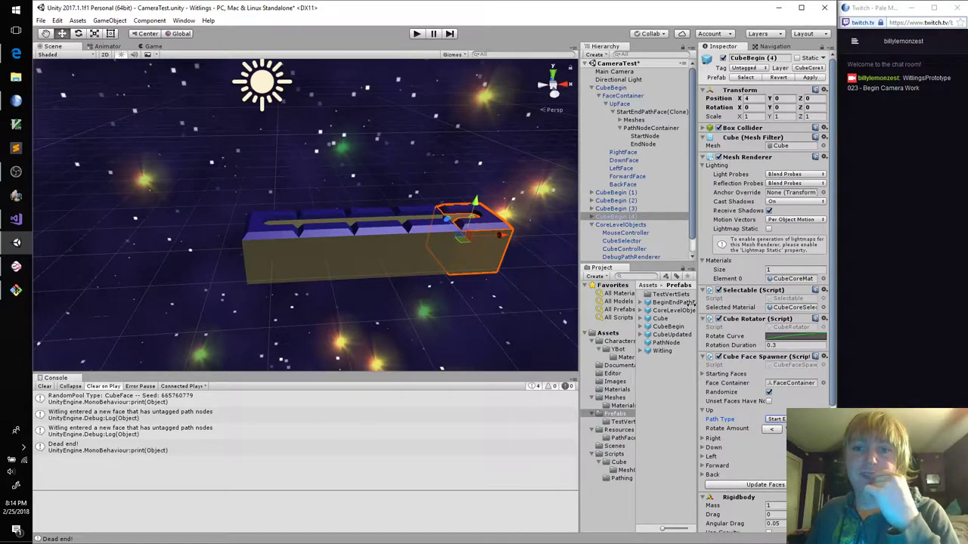
Tag CubeBegin (4)'s UpFace EndNode as Goal and start Play mode to test
click(593, 218)
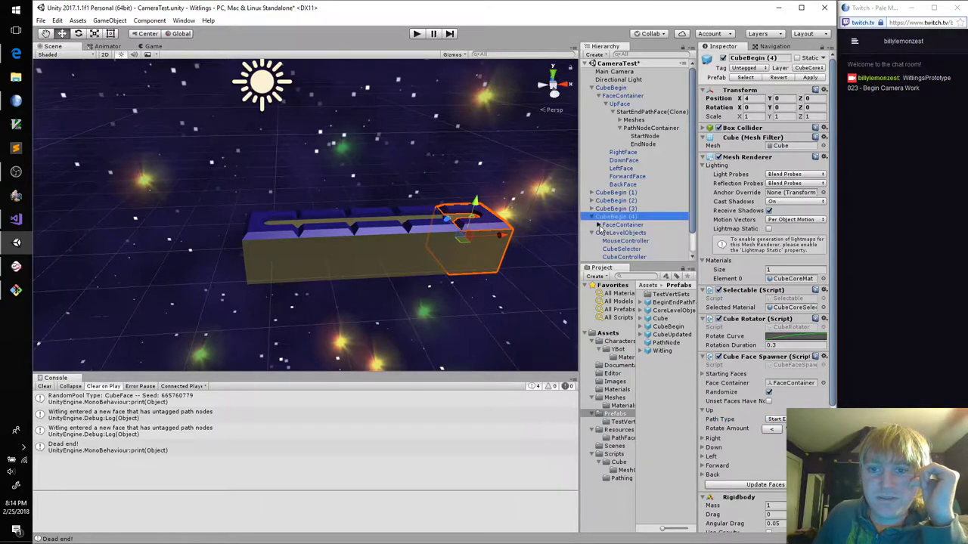
click(598, 224)
click(612, 240)
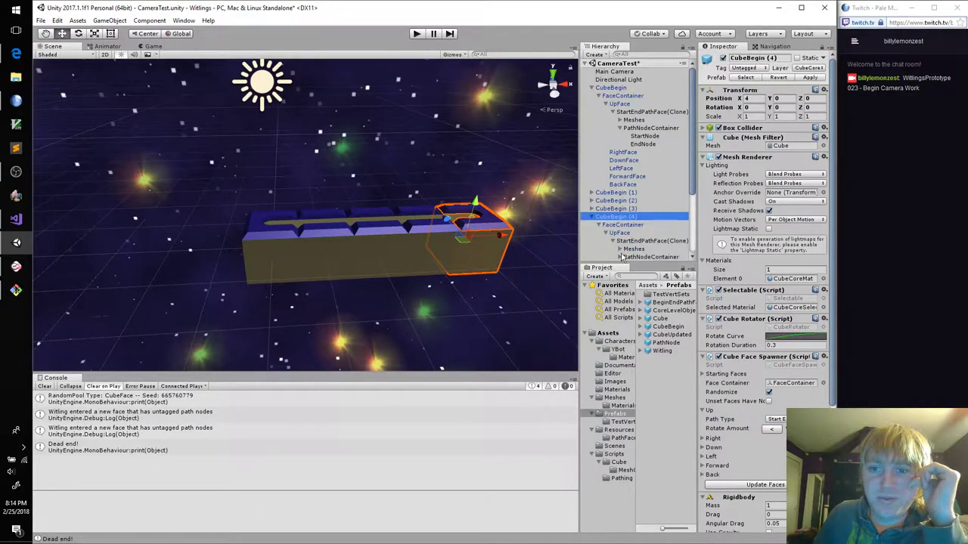
scroll(621, 257, down, 2)
click(620, 228)
click(641, 242)
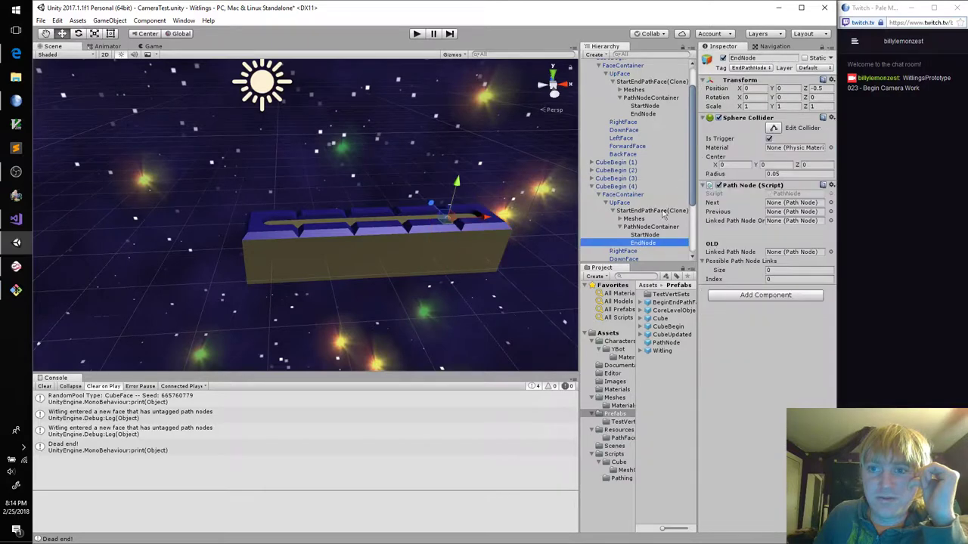
click(743, 69)
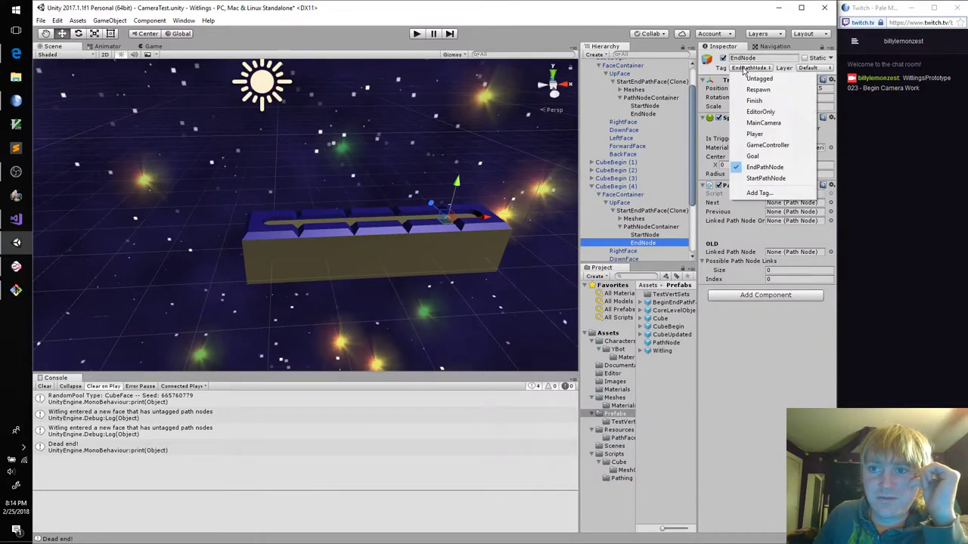
click(755, 157)
click(416, 34)
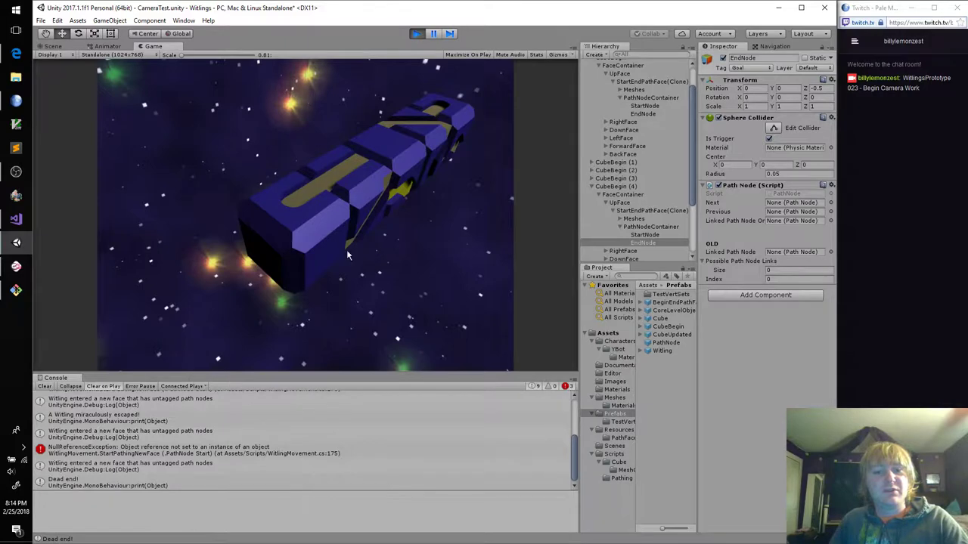
double_click(261, 451)
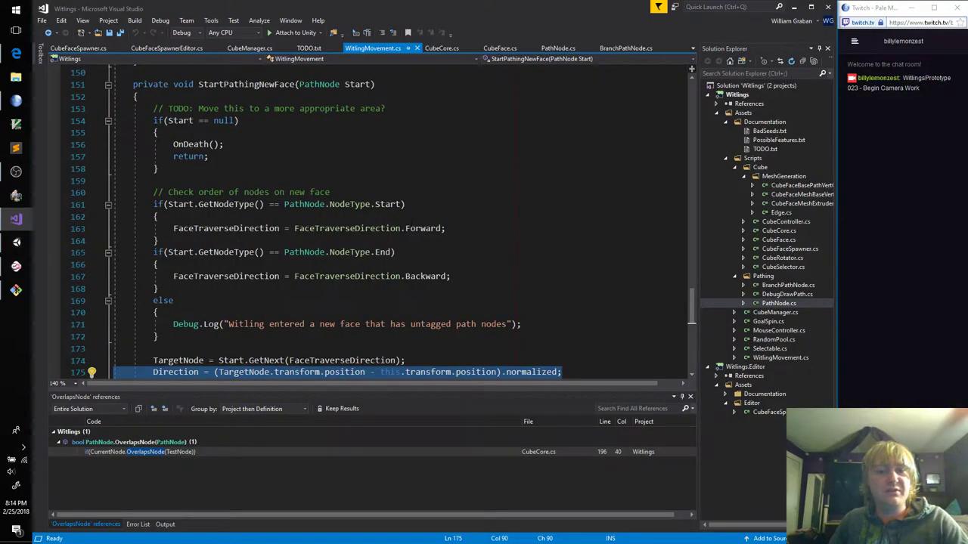
key(Up)
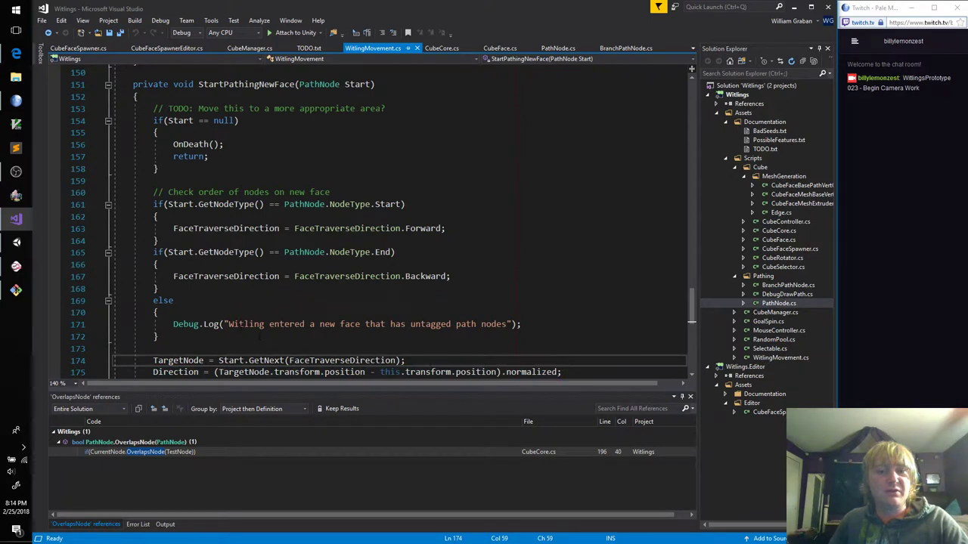
drag(229, 323, 481, 325)
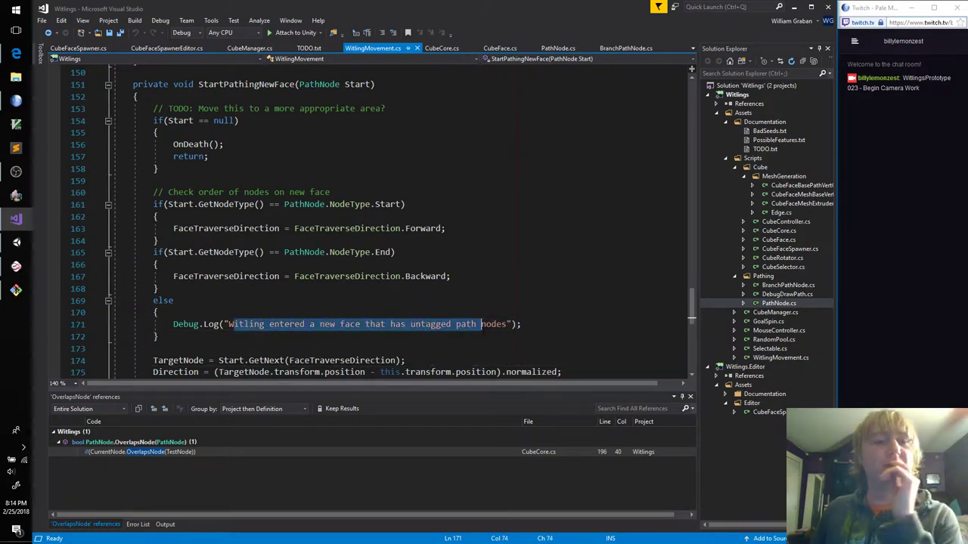
click(521, 323)
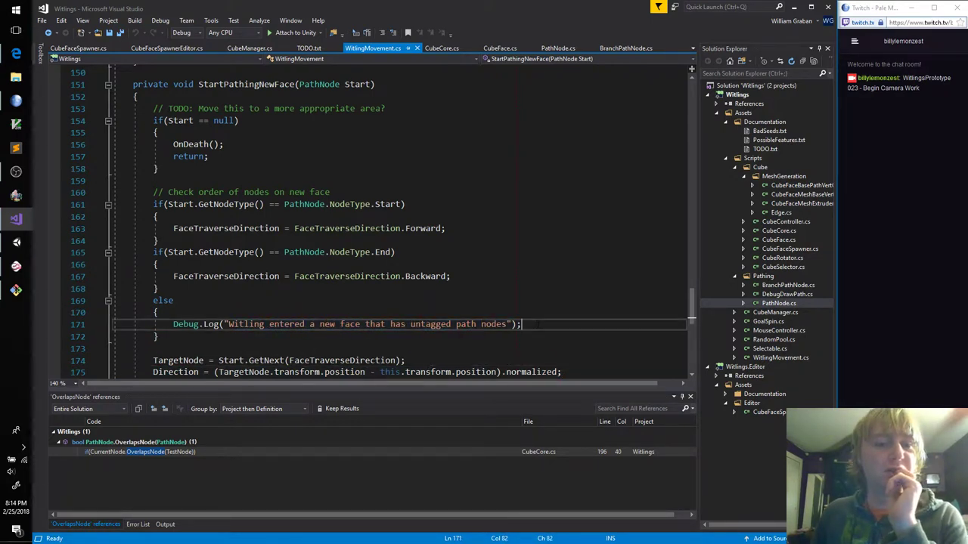
scroll(521, 323, down, 3)
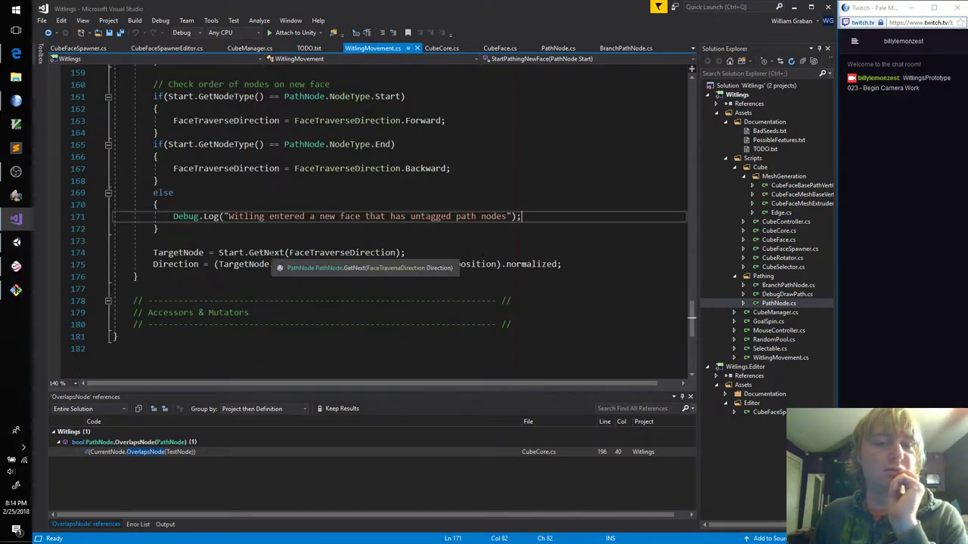
click(431, 252)
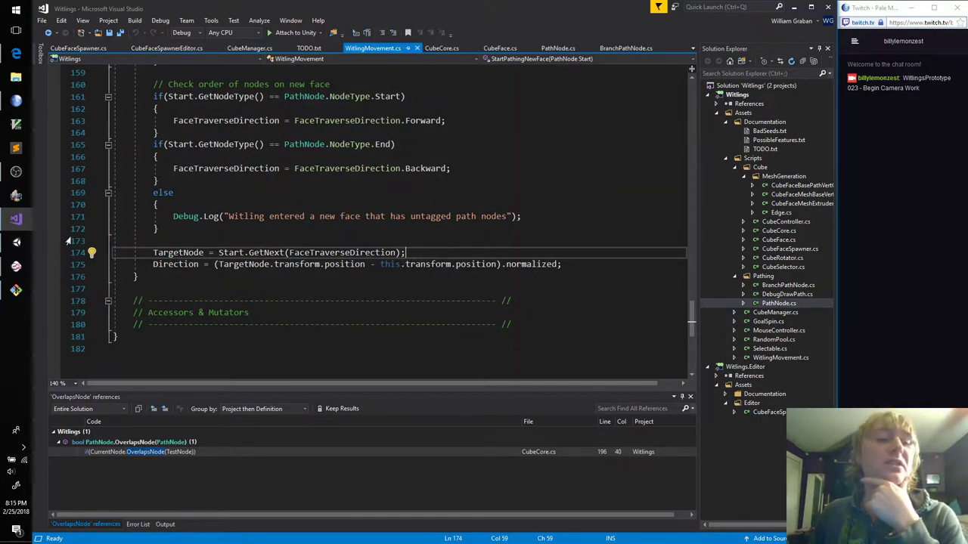
click(16, 242)
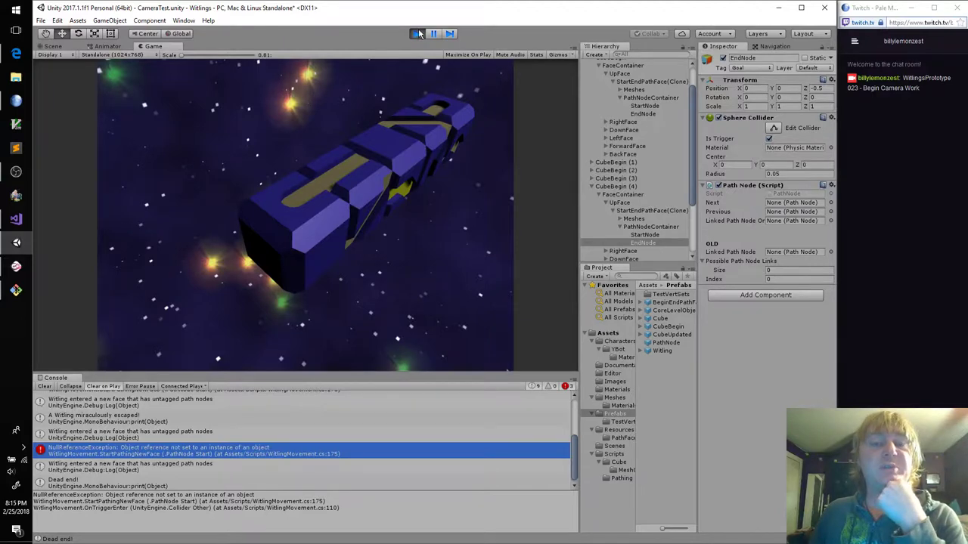
click(417, 34)
Set CubeBegin (4)'s EndNode tag back to EndPathNode, select StartNode, and replay the level
click(475, 248)
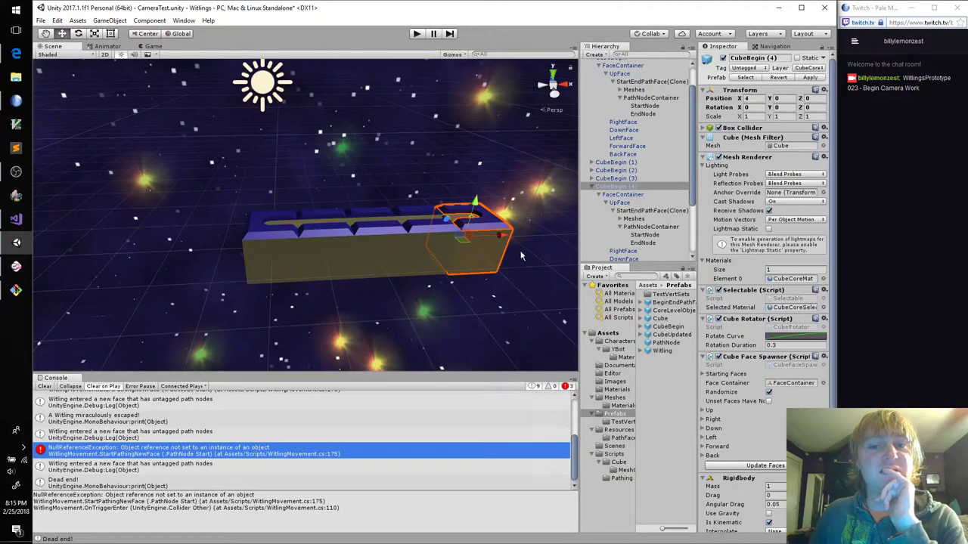
click(644, 242)
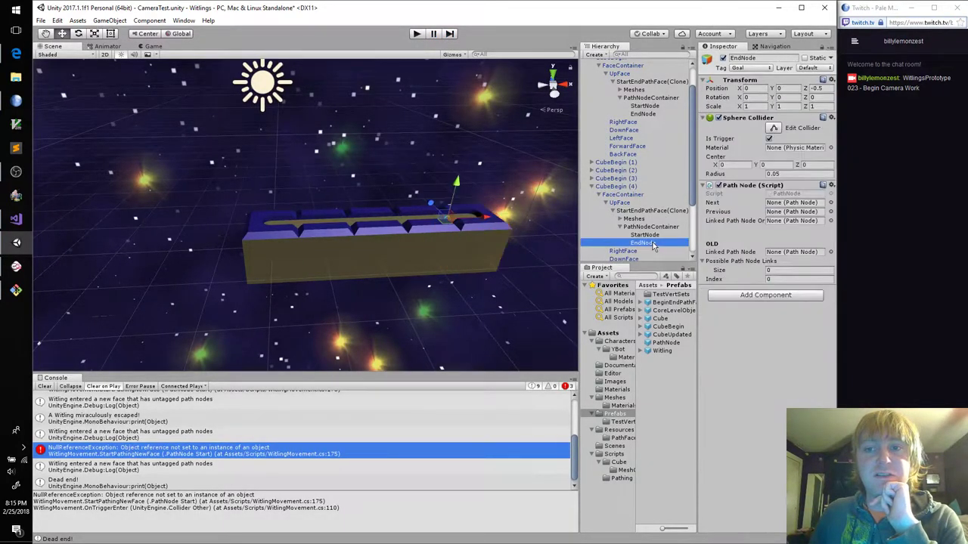
click(761, 70)
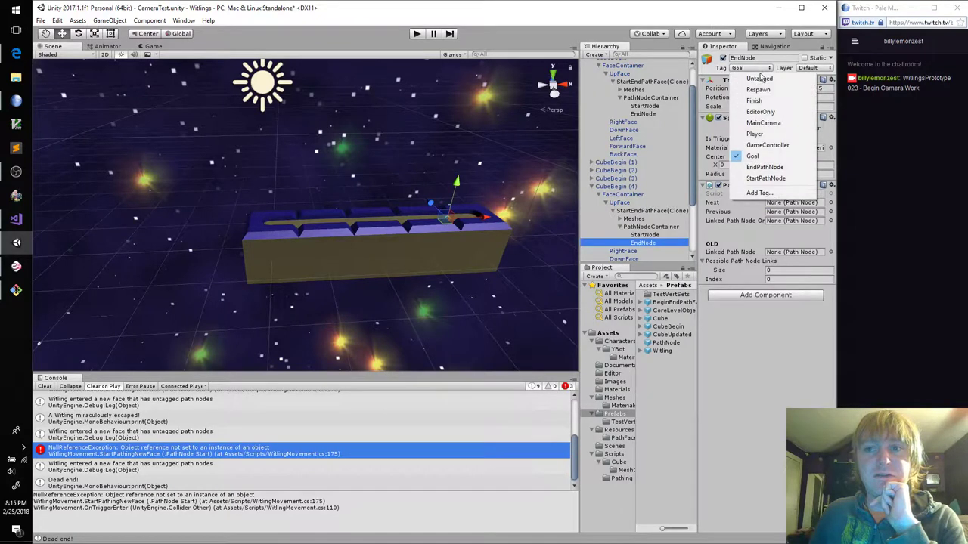
click(765, 167)
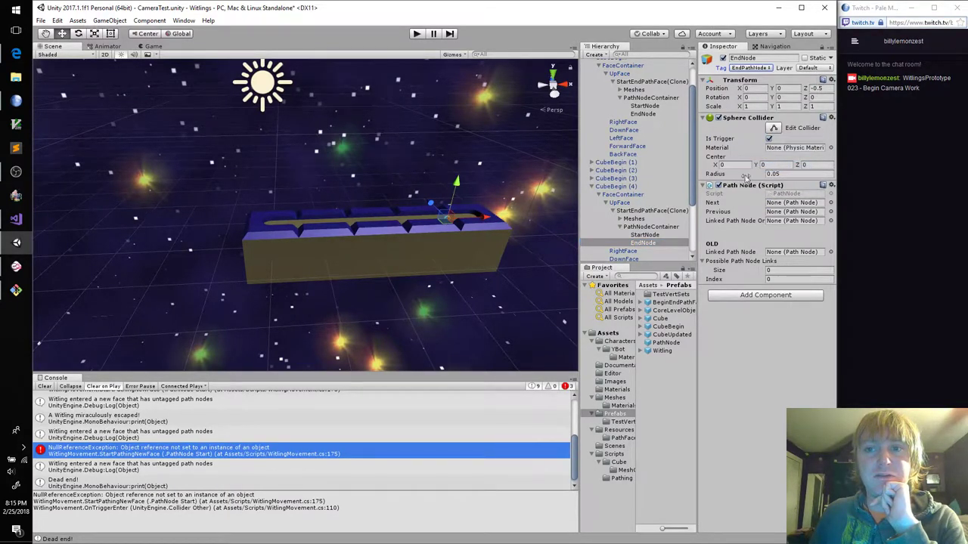
click(644, 234)
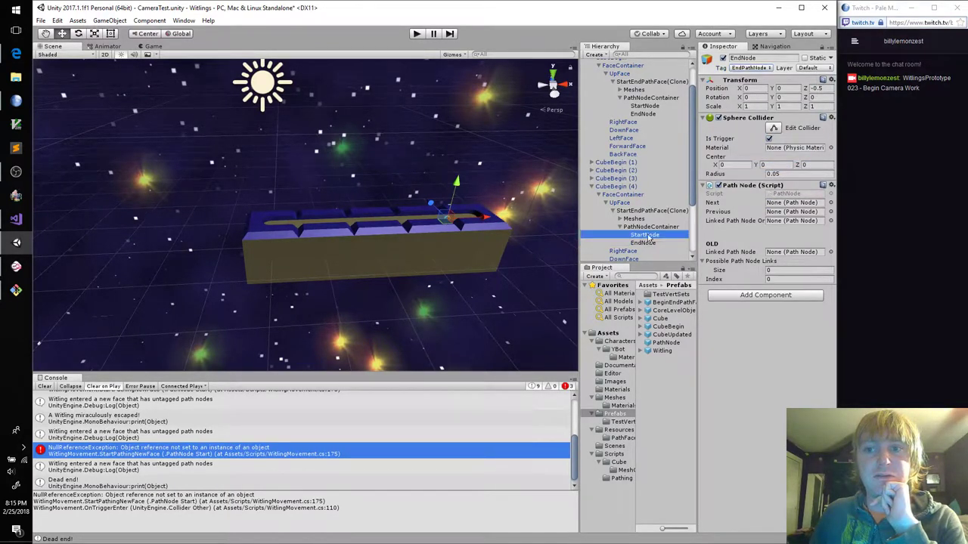
click(420, 34)
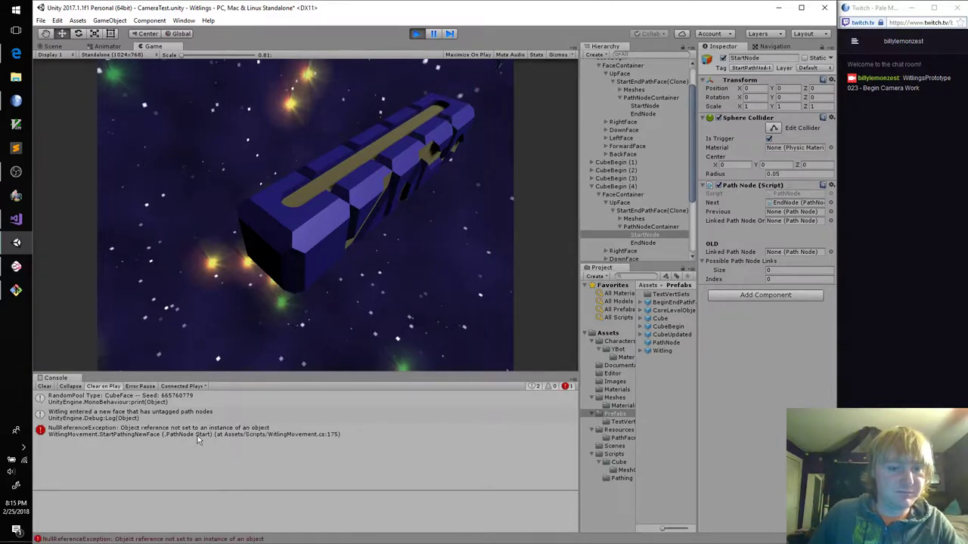
double_click(201, 434)
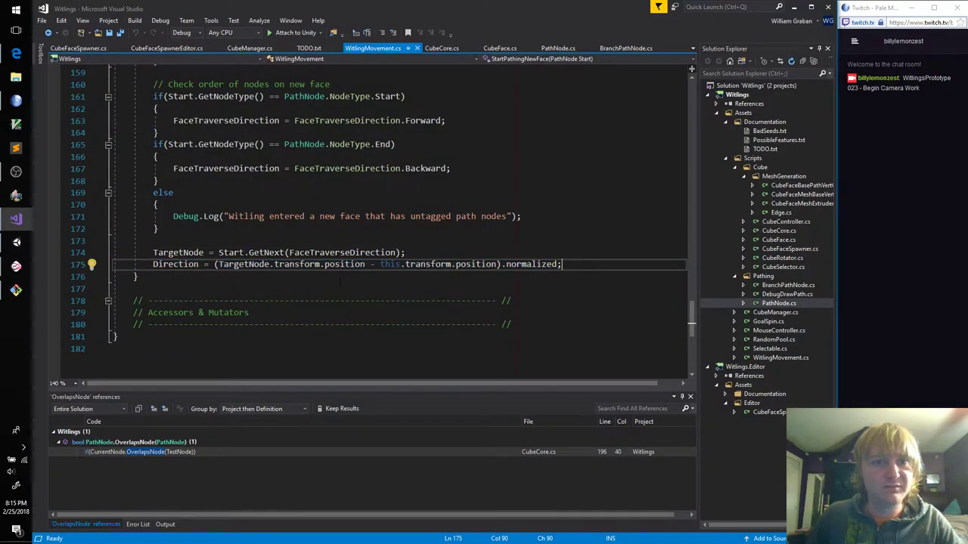
scroll(340, 281, up, 3)
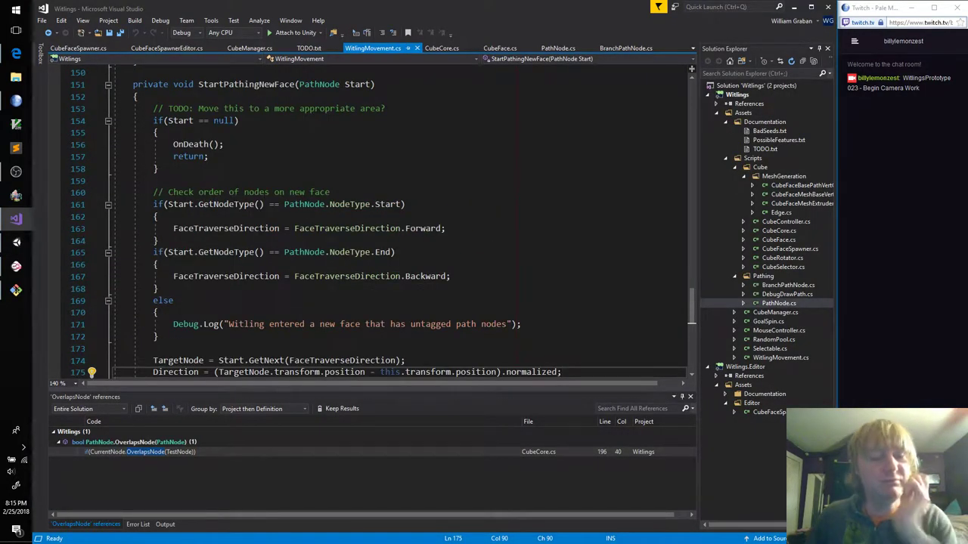
scroll(341, 220, up, 3)
scroll(341, 220, up, 6)
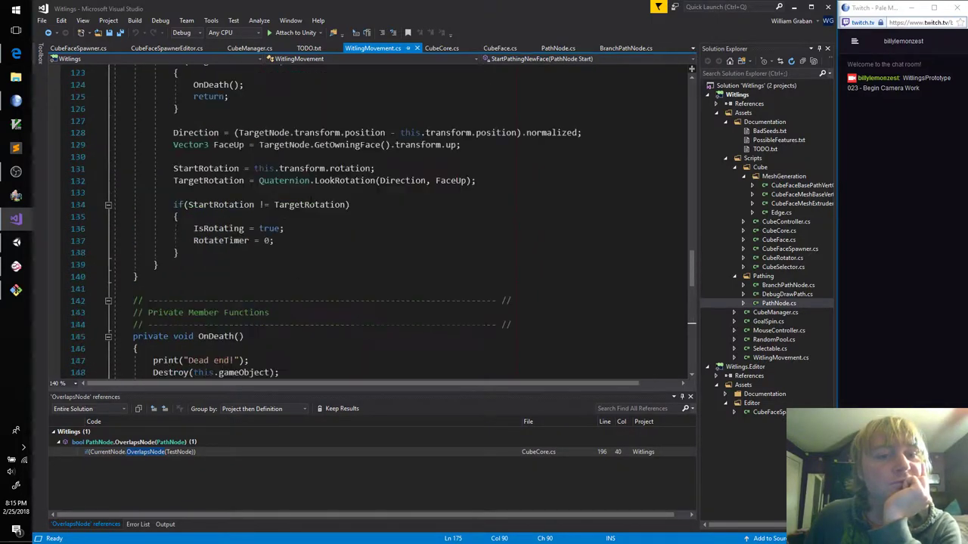
scroll(340, 219, up, 3)
scroll(311, 217, up, 3)
scroll(311, 216, up, 3)
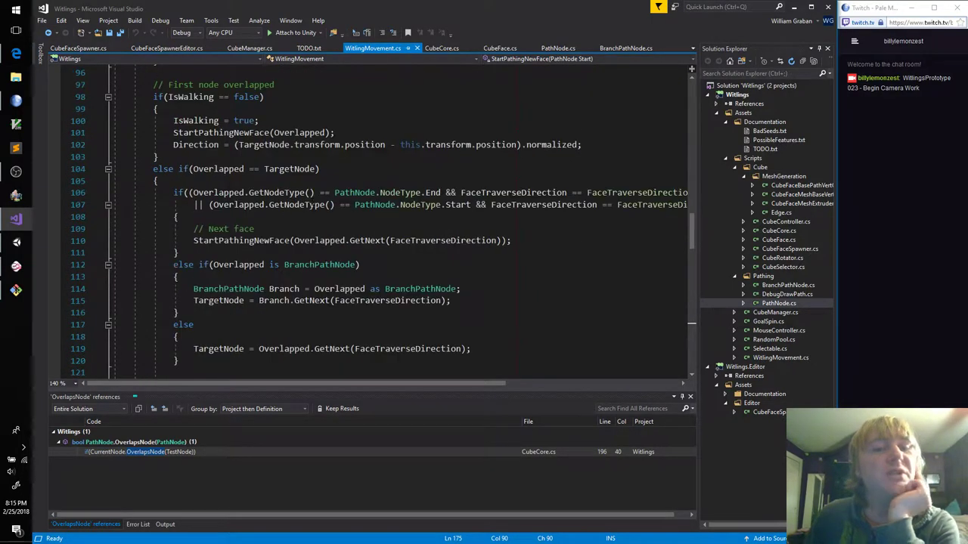
scroll(311, 216, down, 9)
scroll(312, 216, up, 3)
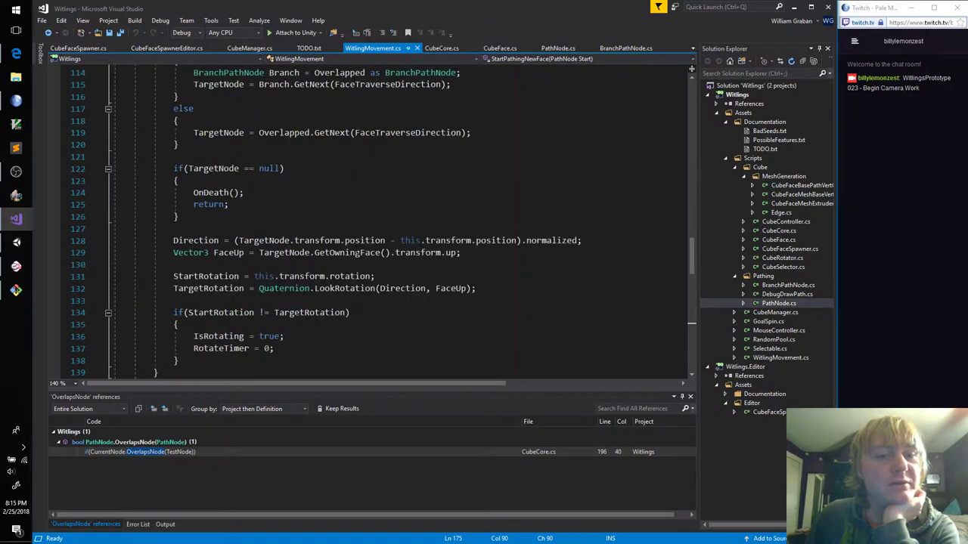
scroll(312, 217, up, 3)
scroll(312, 216, up, 3)
scroll(356, 252, up, 6)
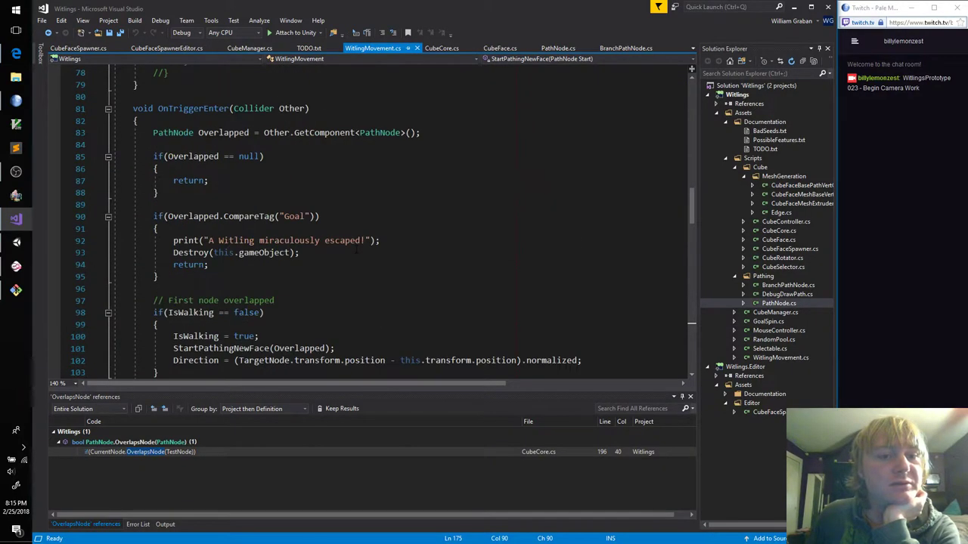
click(356, 242)
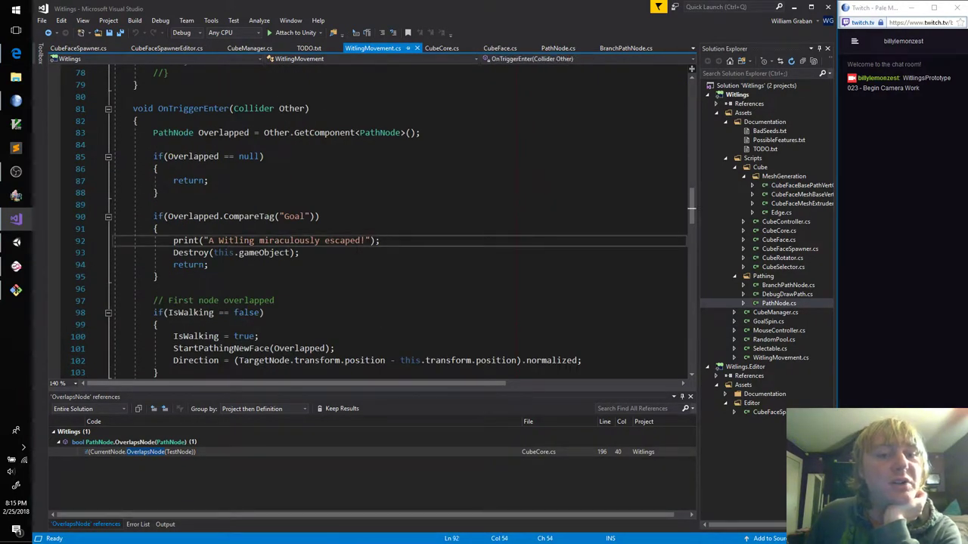
click(260, 217)
double_click(261, 217)
click(336, 216)
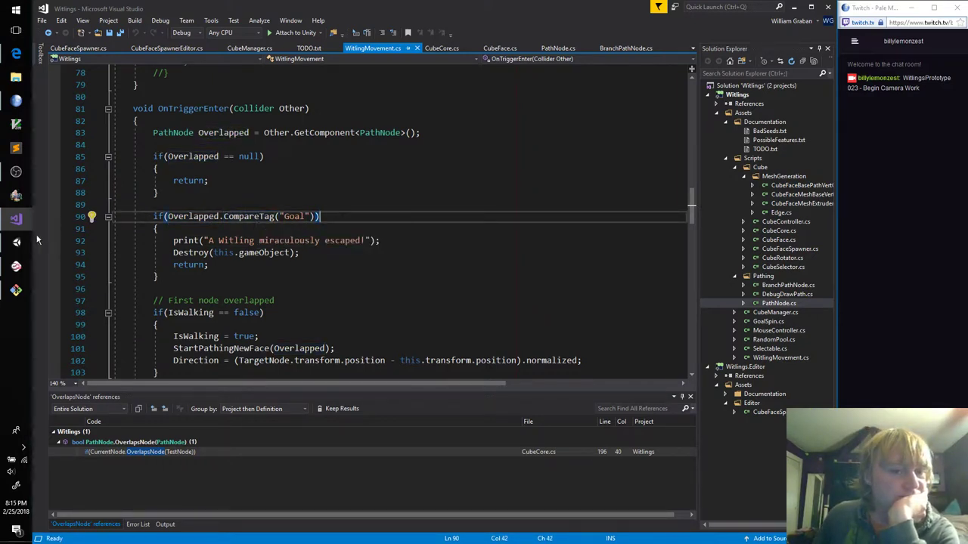
click(17, 242)
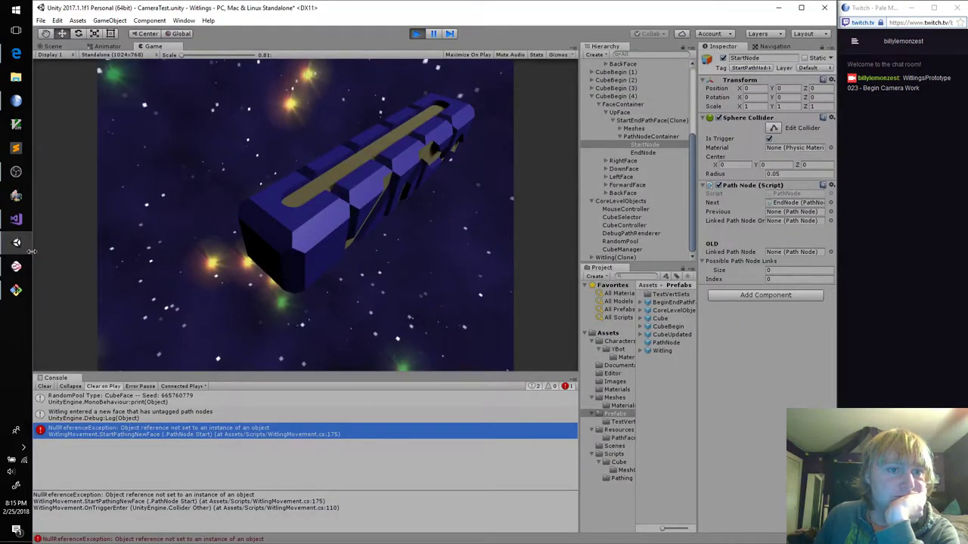
click(17, 219)
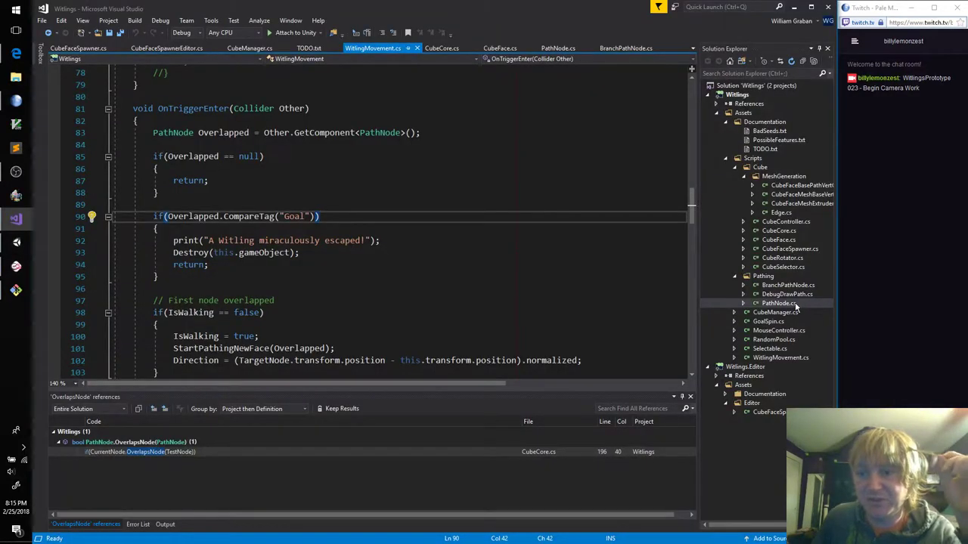
double_click(793, 304)
Add '[SerializeField] bool IsGoal = false;' to PathNode's member variables and save
scroll(370, 227, up, 12)
scroll(370, 226, down, 2)
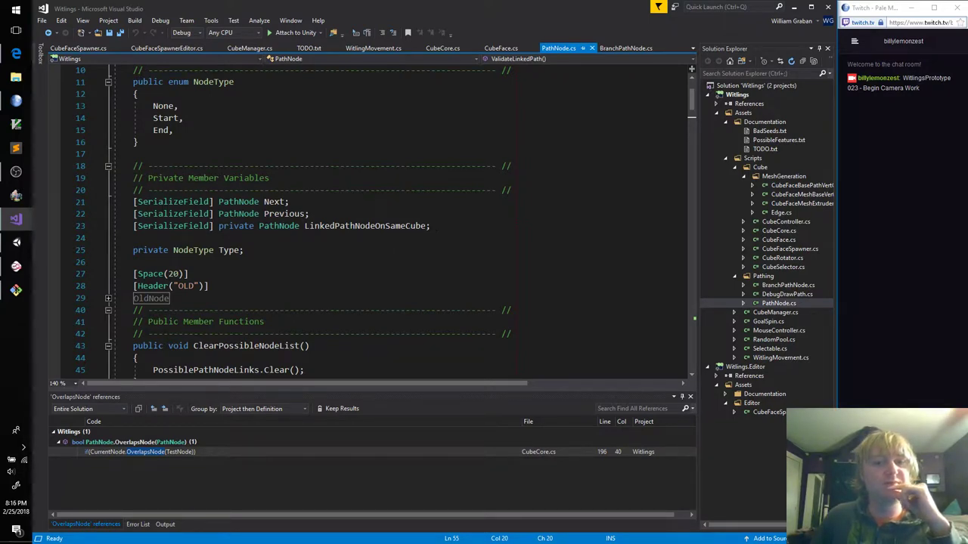
click(532, 190)
key(Return)
text([)
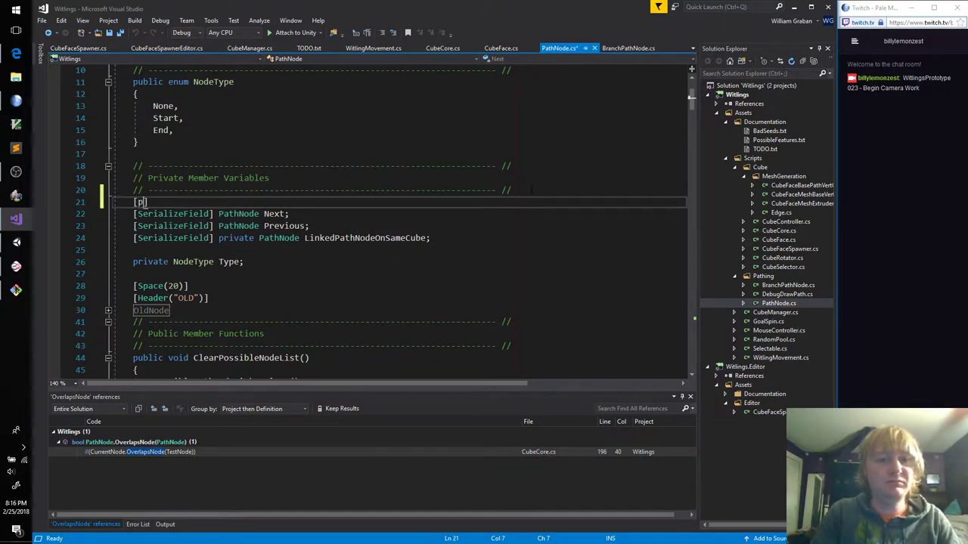
text(Seria)
key(Tab)
text(])
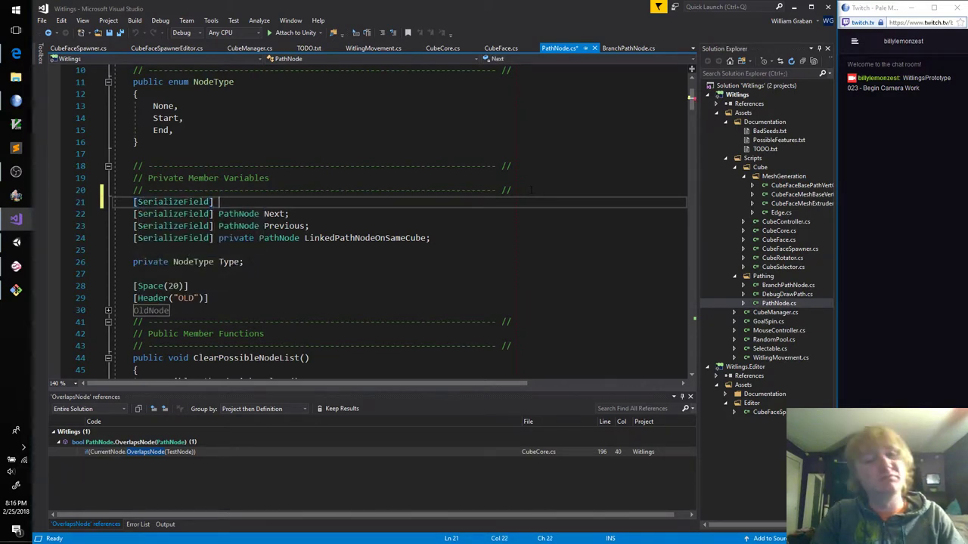
text( bool IsGoa)
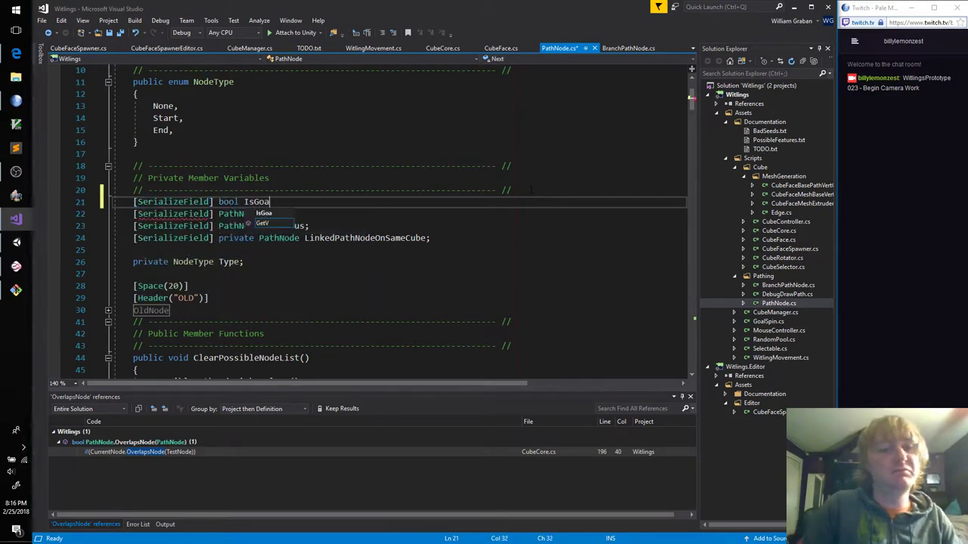
text(l = fals;)
key(Left)
text(= )
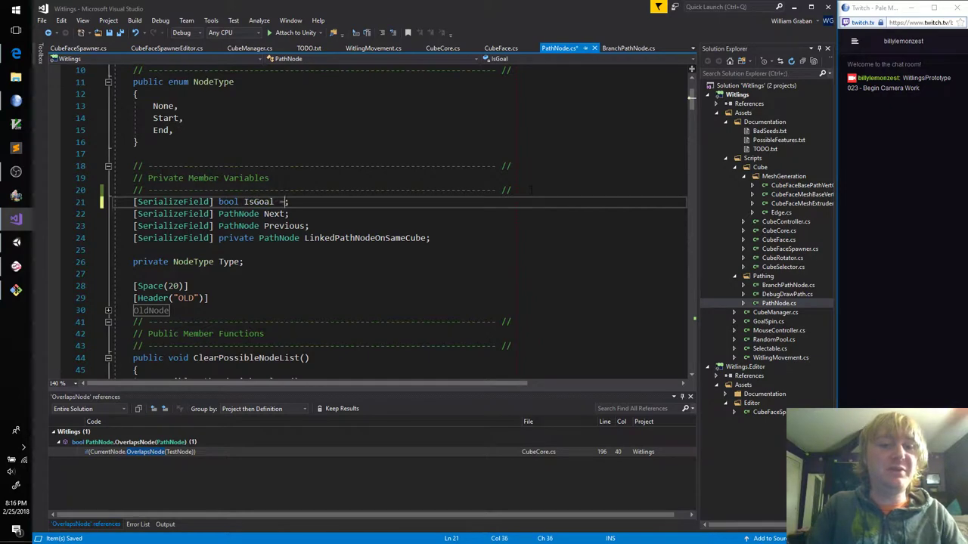
text(false)
key(ctrl+s)
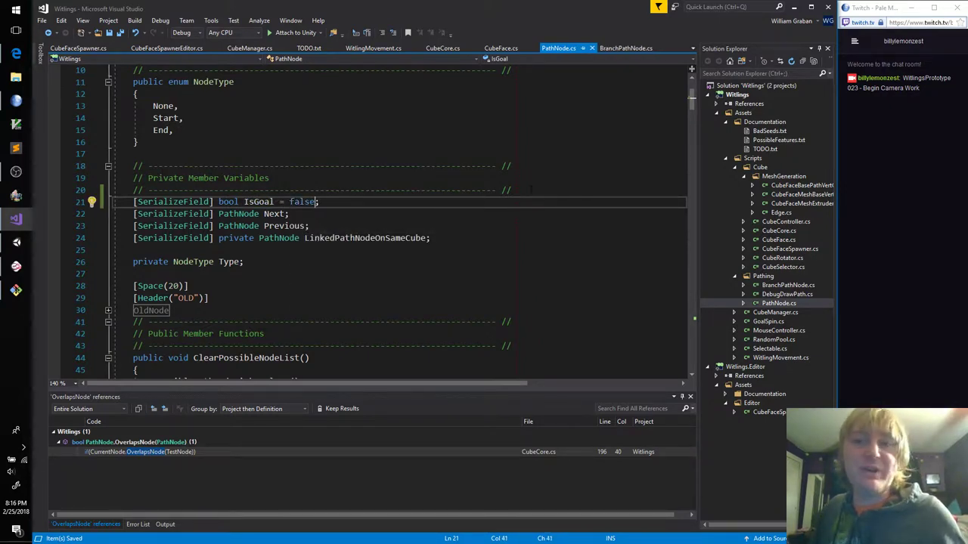
click(16, 242)
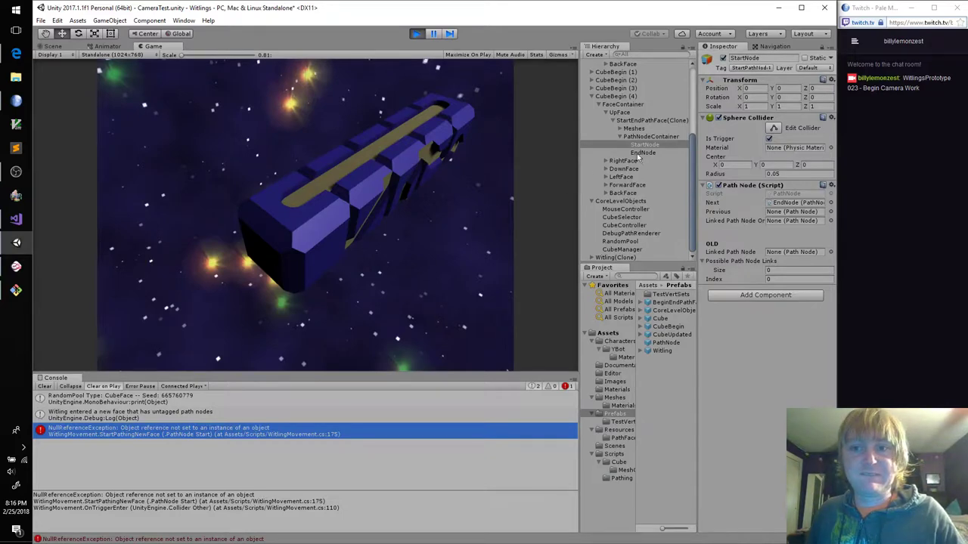
Stop Play and enable Is Goal on the last cube's StartNode path node
click(418, 33)
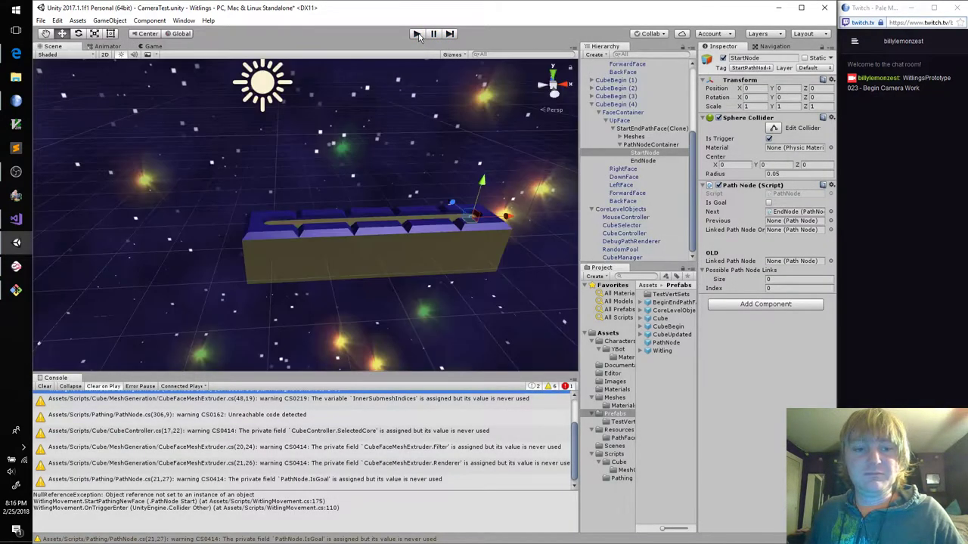
click(659, 161)
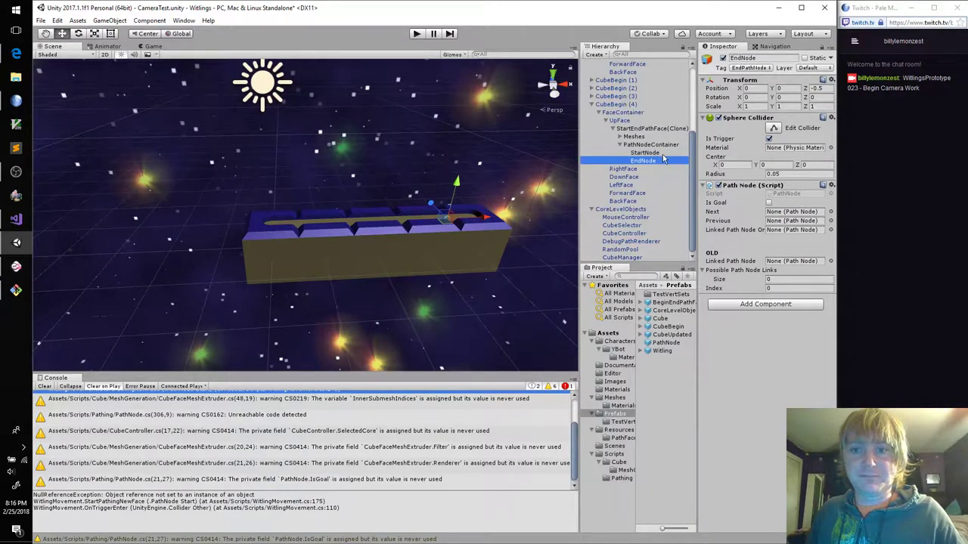
click(656, 153)
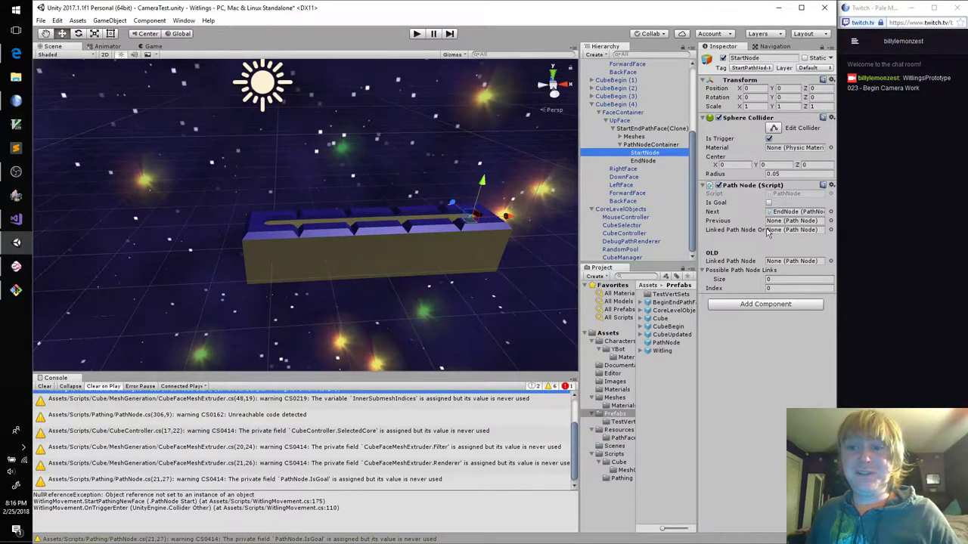
click(769, 204)
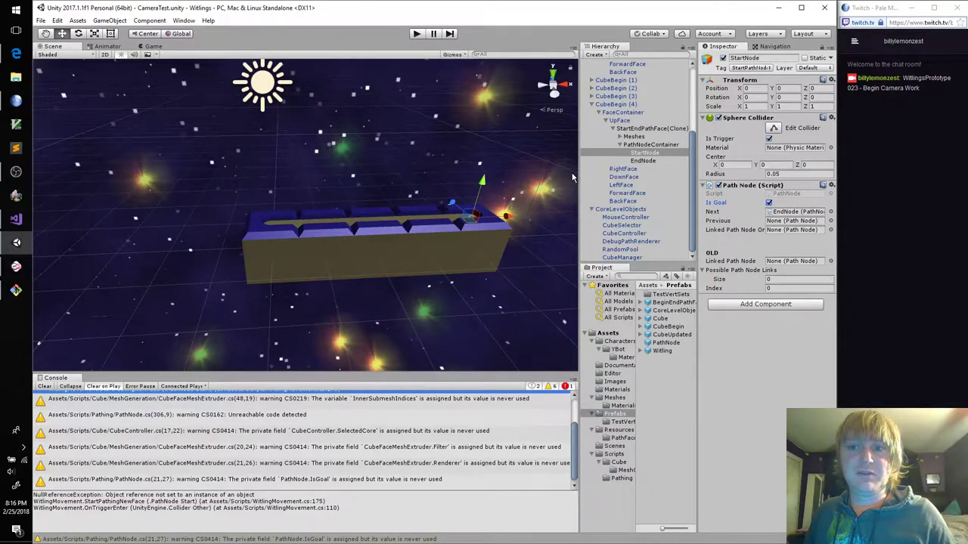
click(16, 219)
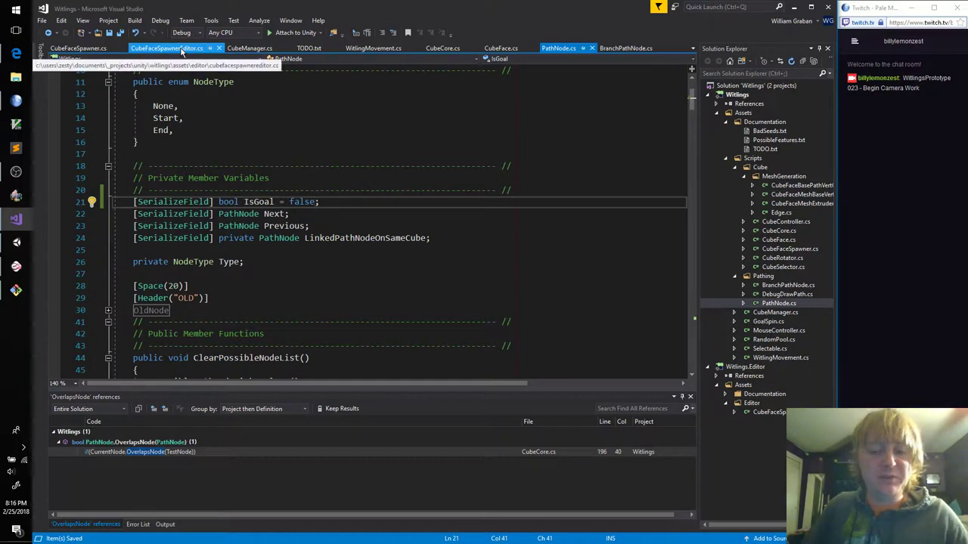
Replace CompareTag("Goal") with GetIsGoal() in WitlingMovement's line 90 goal check
key(ctrl+Tab)
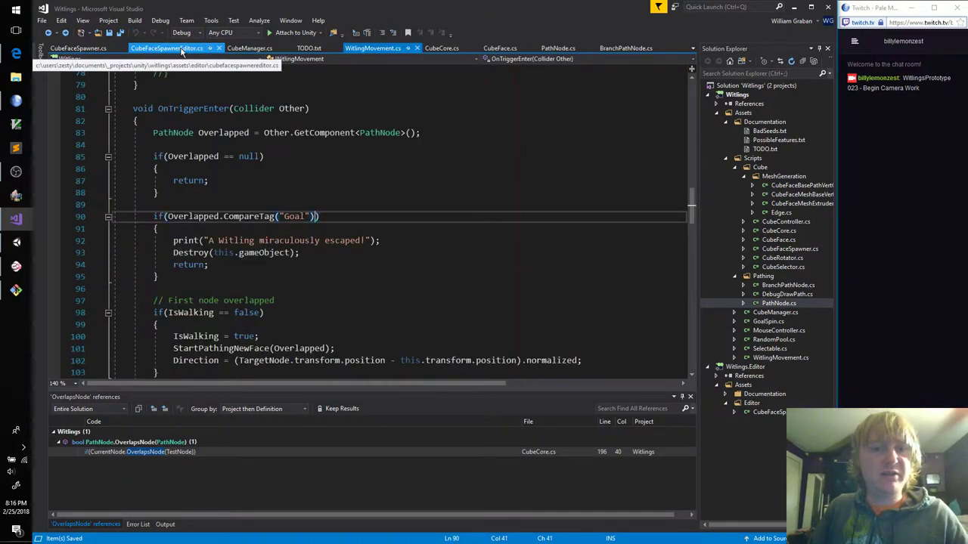
key(ctrl+shift+Left)
key(ctrl+shift+Left)
key(ctrl+shift+Left)
key(ctrl+shift+Left)
text(I)
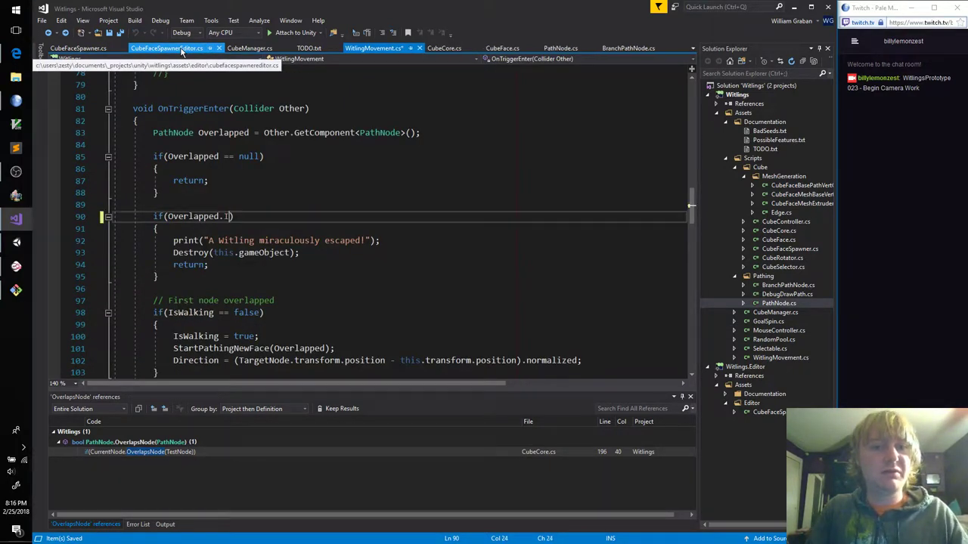
text(s)
key(BackSpace)
key(BackSpace)
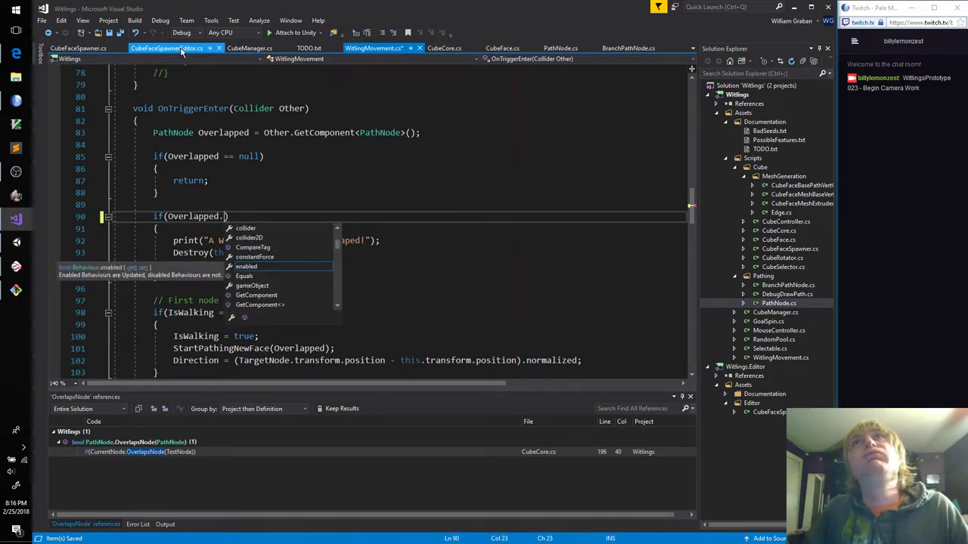
text(etIs)
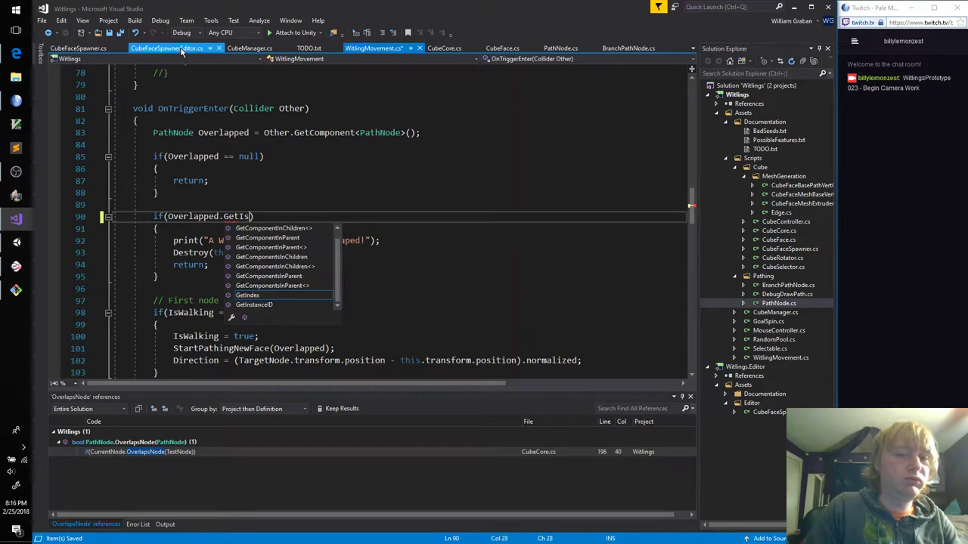
text(Goal())
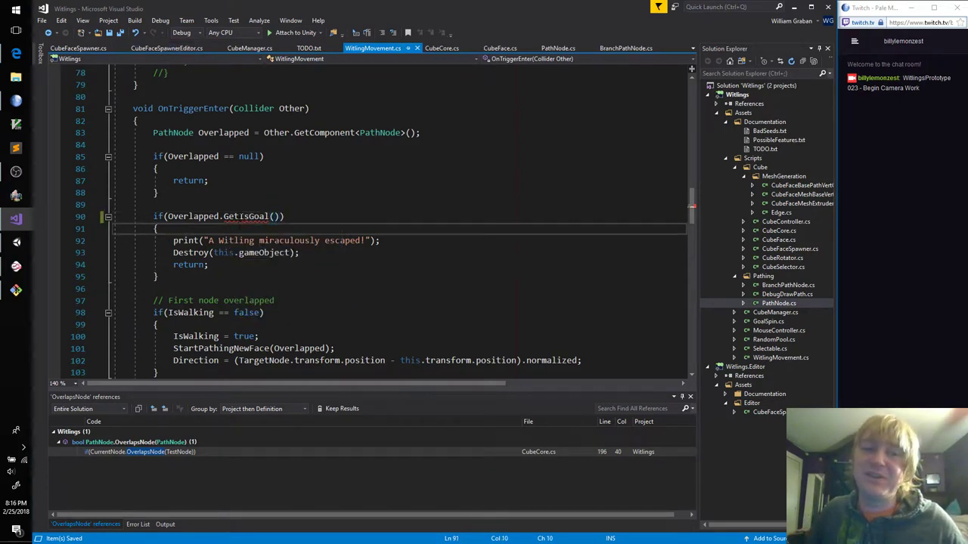
text())
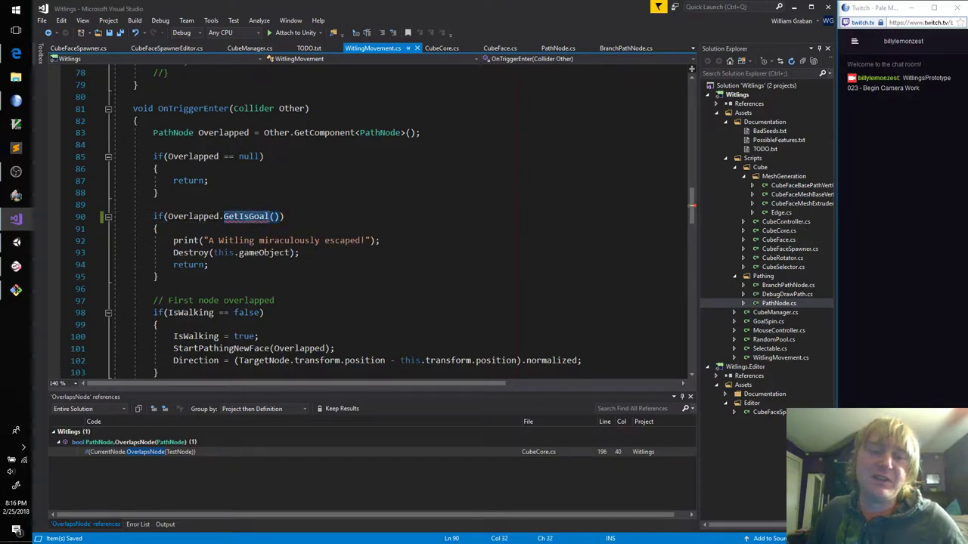
key(End)
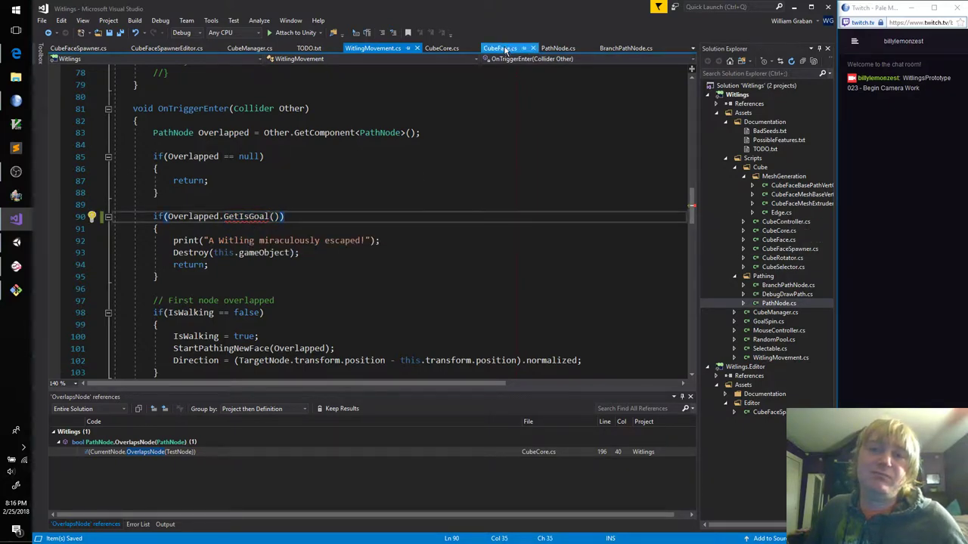
click(557, 48)
Add 'public bool GetIsGoal() { return IsGoal; }' after GetLinkedPathNode in PathNode
scroll(371, 233, down, 20)
scroll(371, 232, down, 20)
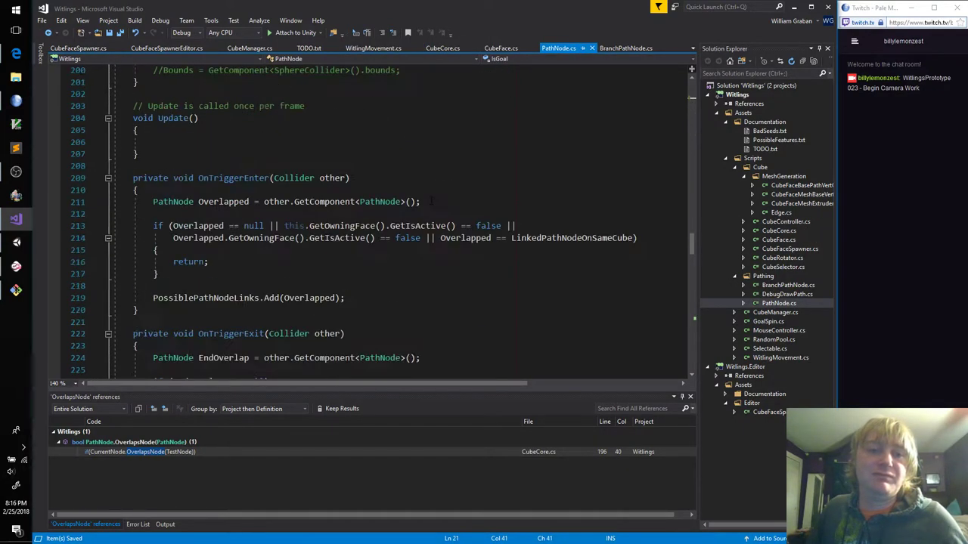
scroll(371, 232, down, 15)
scroll(371, 232, down, 17)
scroll(370, 232, down, 10)
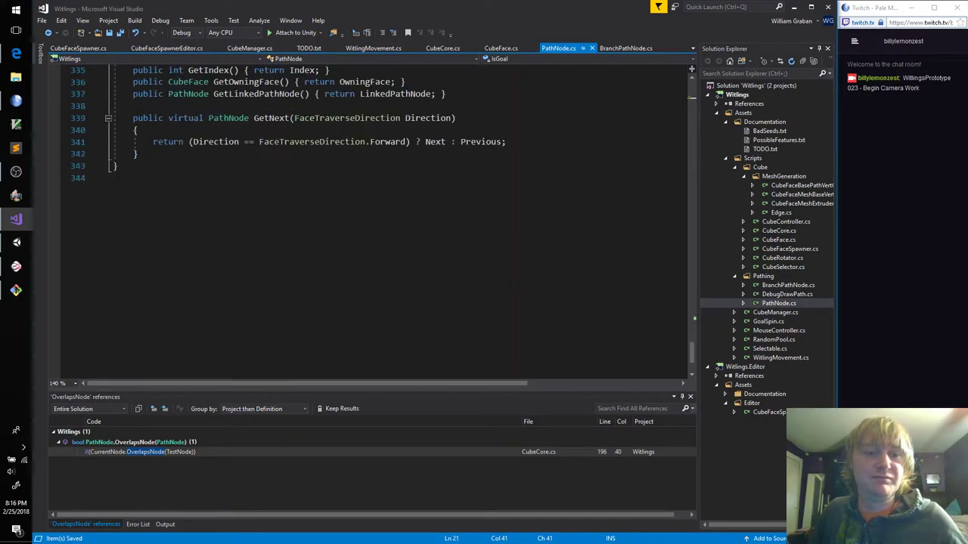
scroll(321, 225, up, 6)
click(488, 309)
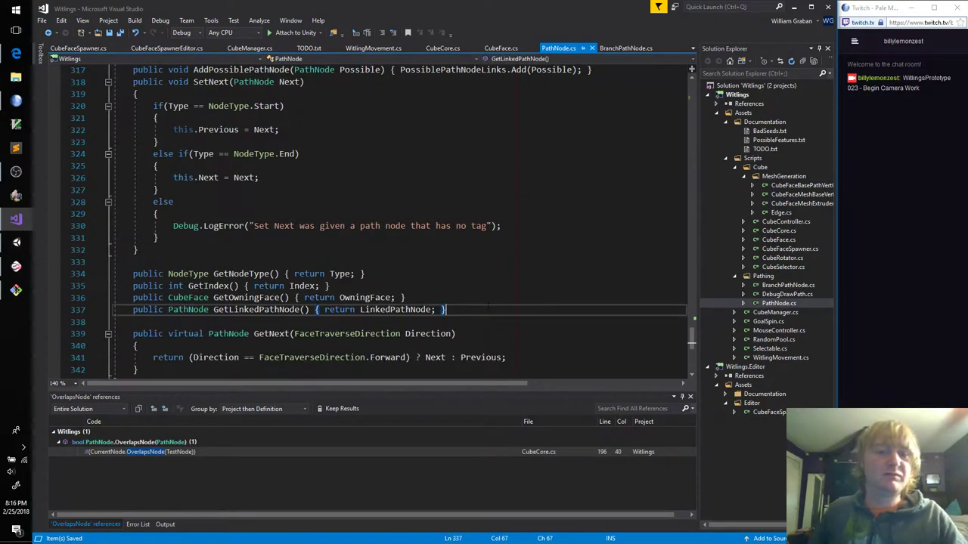
key(Return)
text(public)
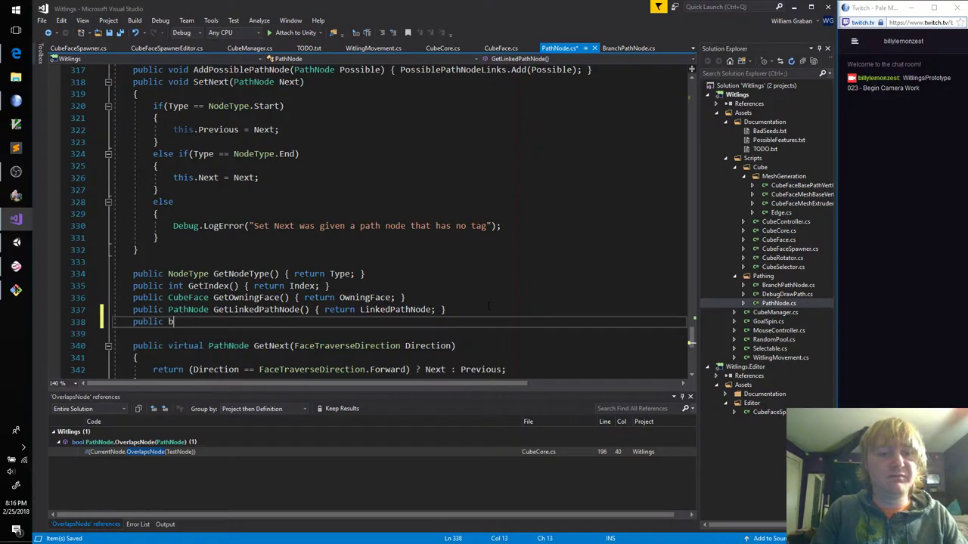
text( bool GetIs)
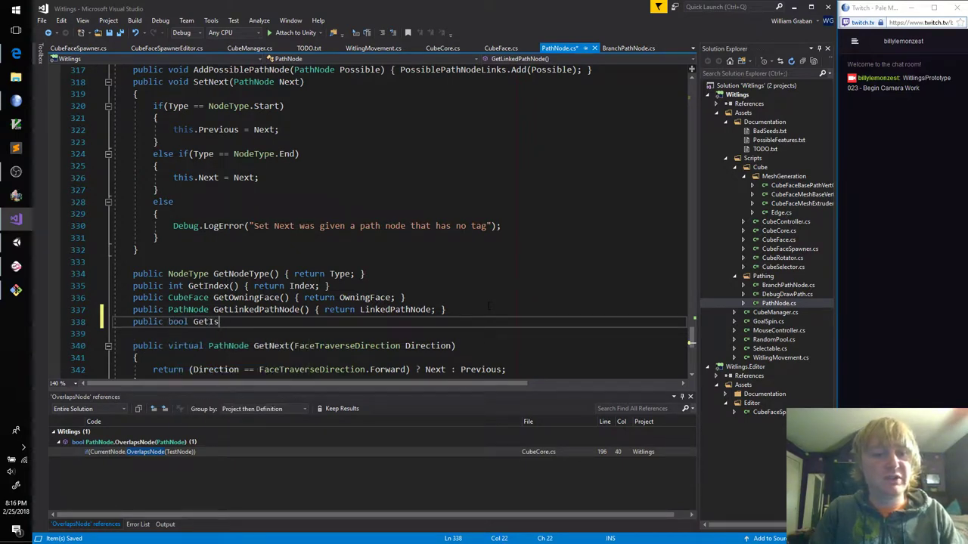
text(Goal() { ret)
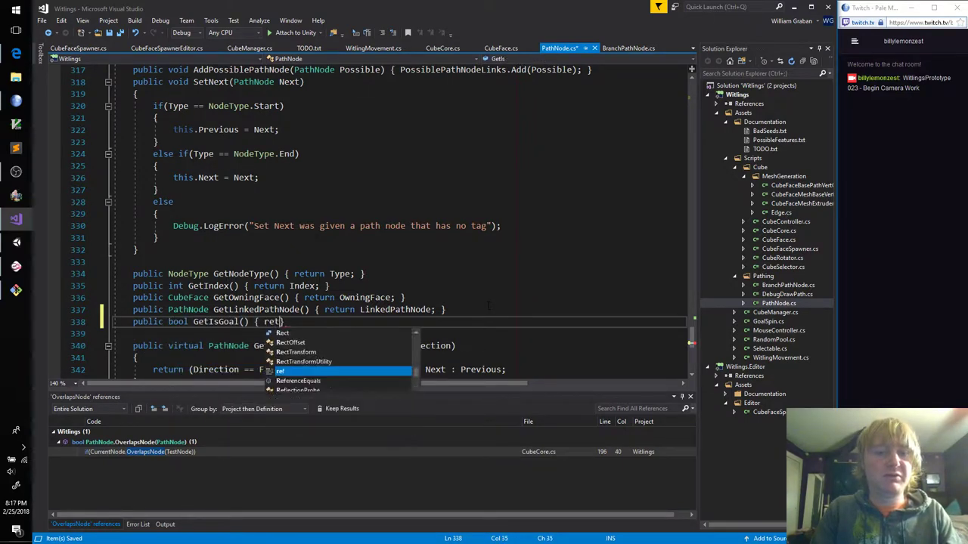
text(urn IsGoal;)
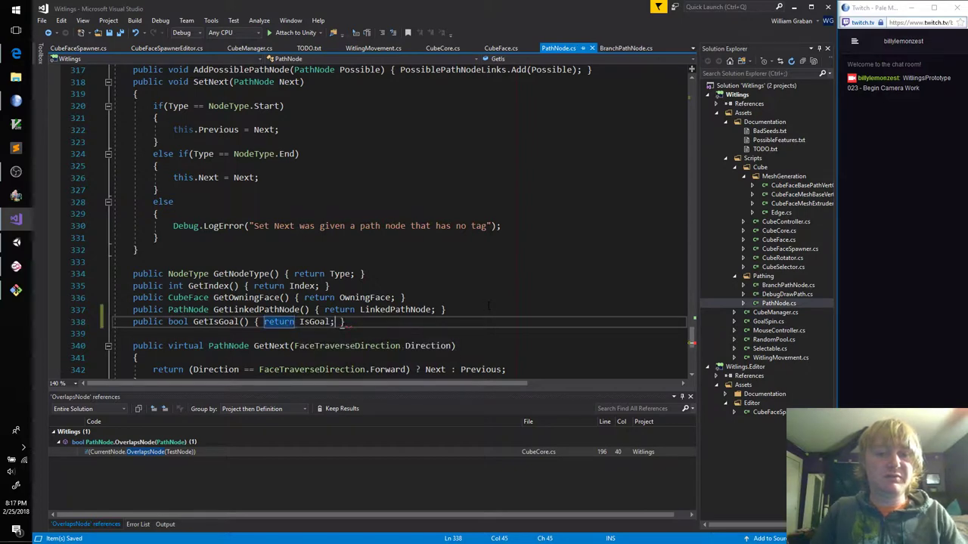
click(18, 246)
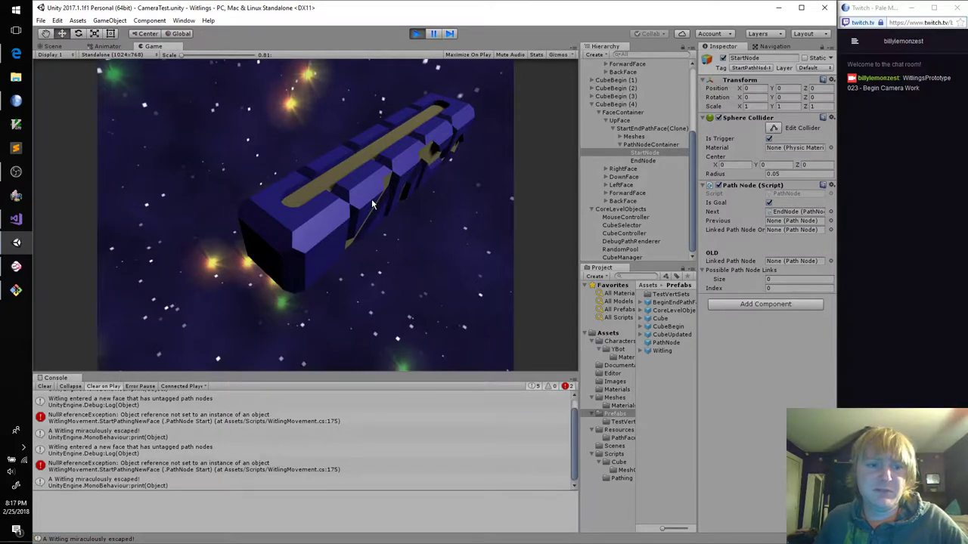
Open the WitlingMovement line that threw the Console's NullReferenceException
double_click(269, 467)
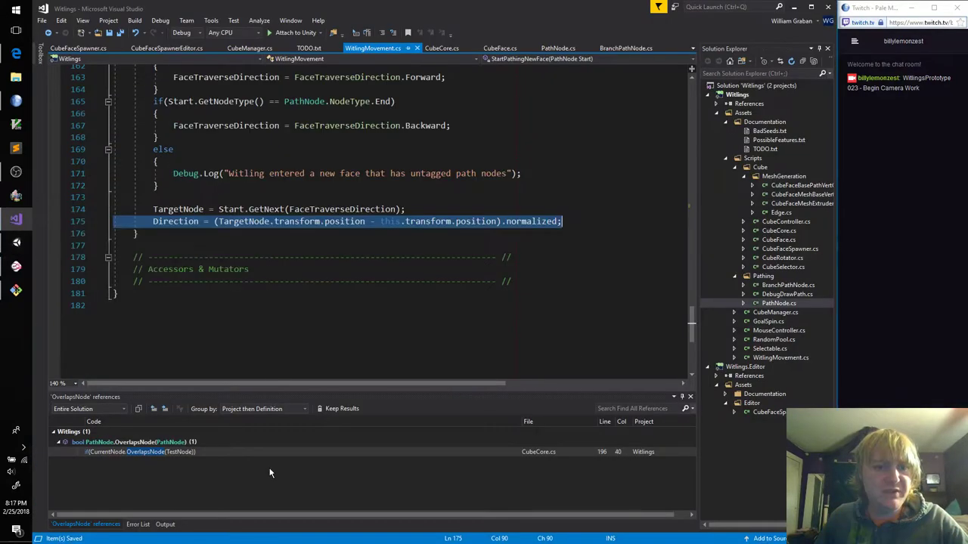
key(Up)
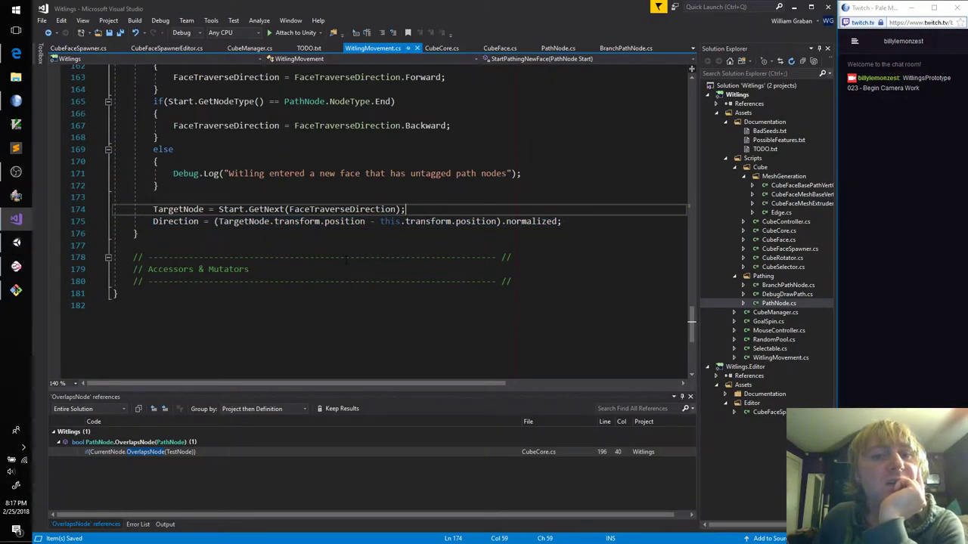
scroll(299, 290, up, 6)
scroll(299, 289, down, 3)
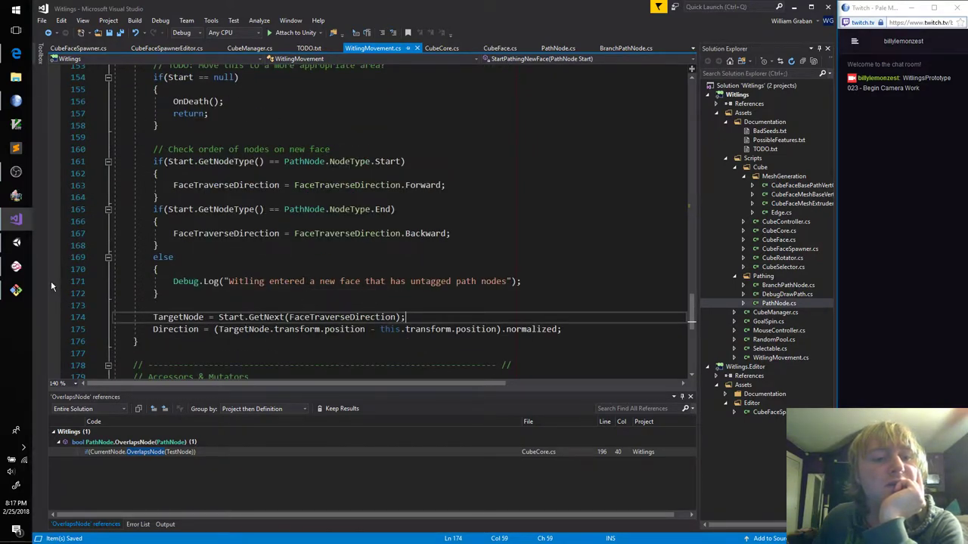
Restart Play in Unity to reproduce the error, then stop the game
click(16, 242)
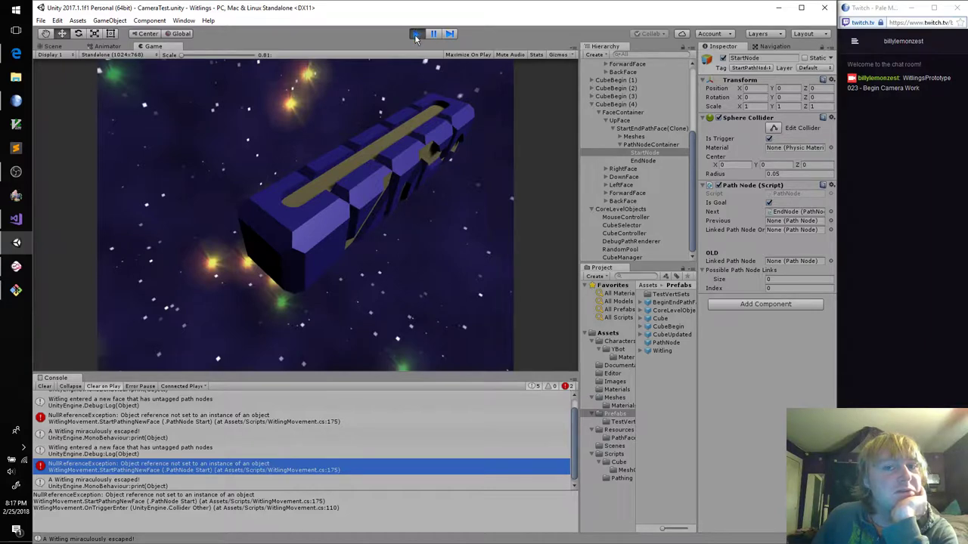
click(415, 34)
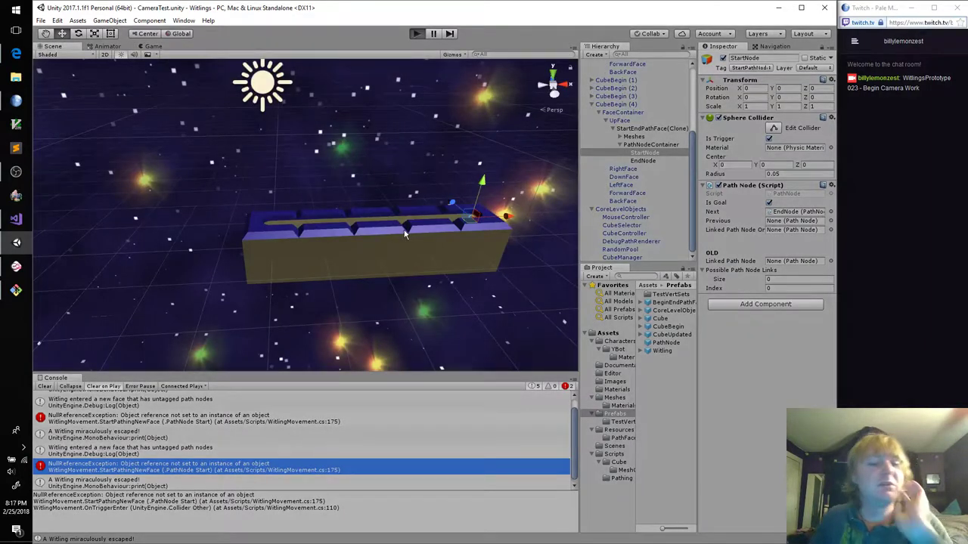
key(ctrl+p)
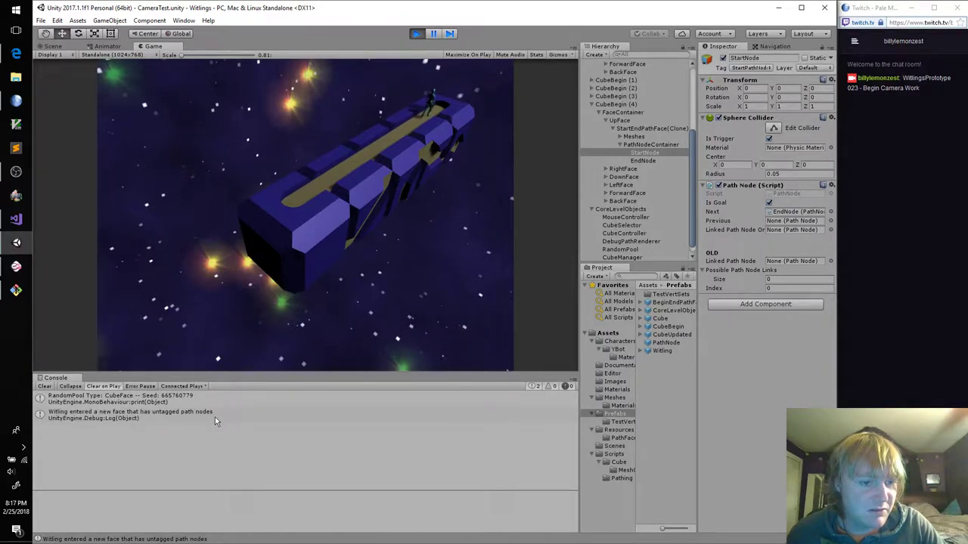
click(418, 34)
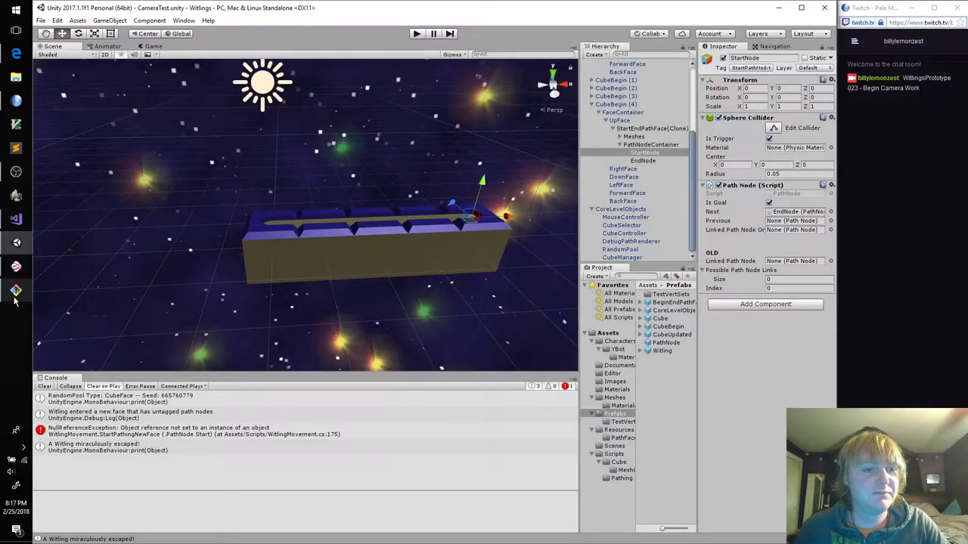
Inspect StartPathingNewFace's Start and End node-type checks that set the traverse direction
click(15, 218)
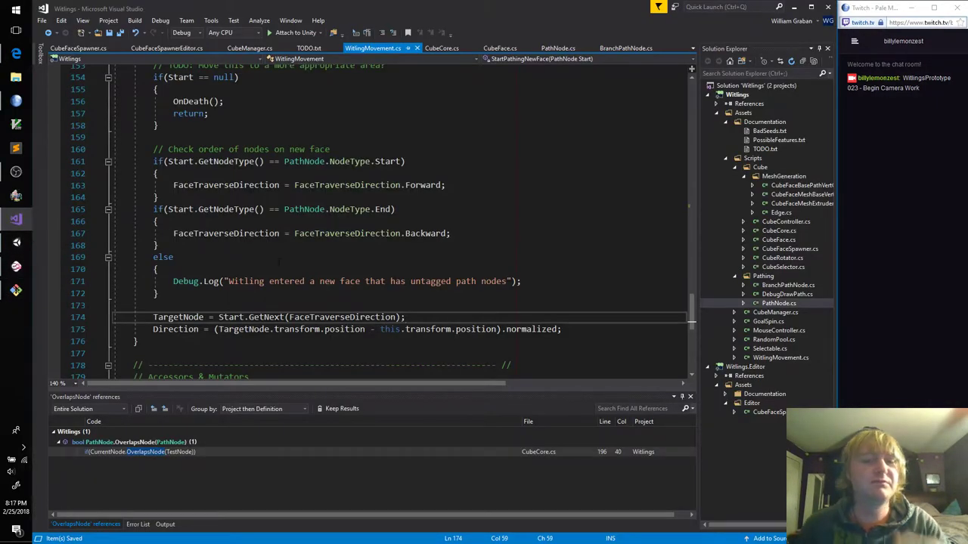
click(466, 234)
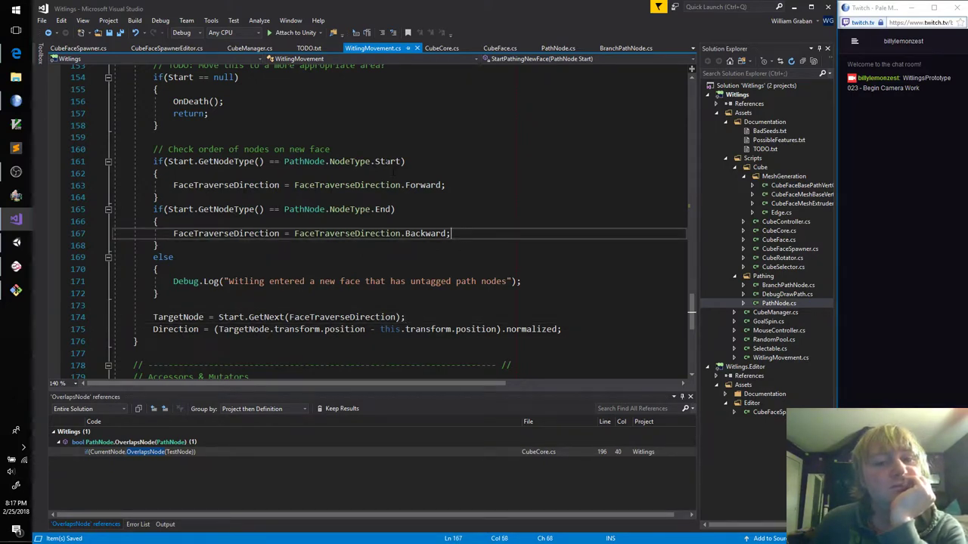
double_click(387, 161)
double_click(384, 210)
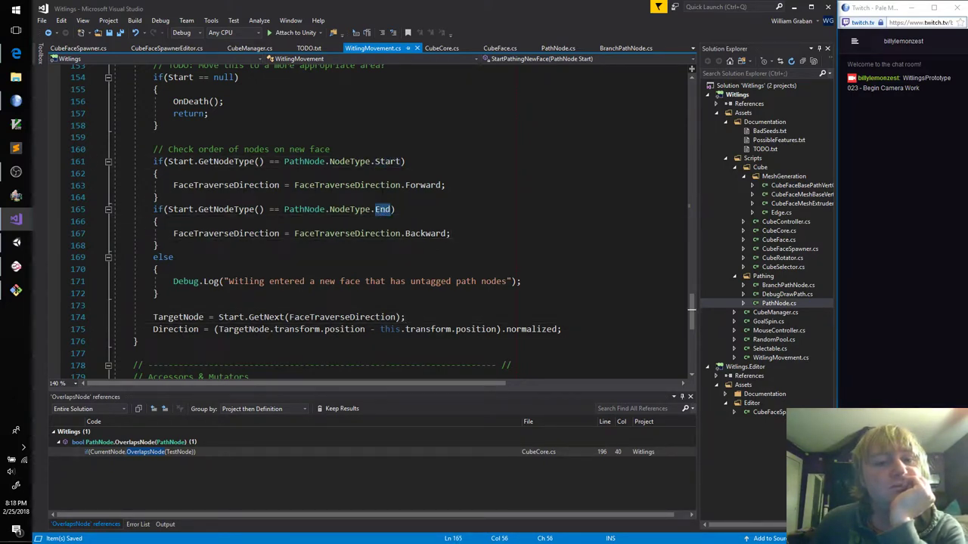
click(397, 209)
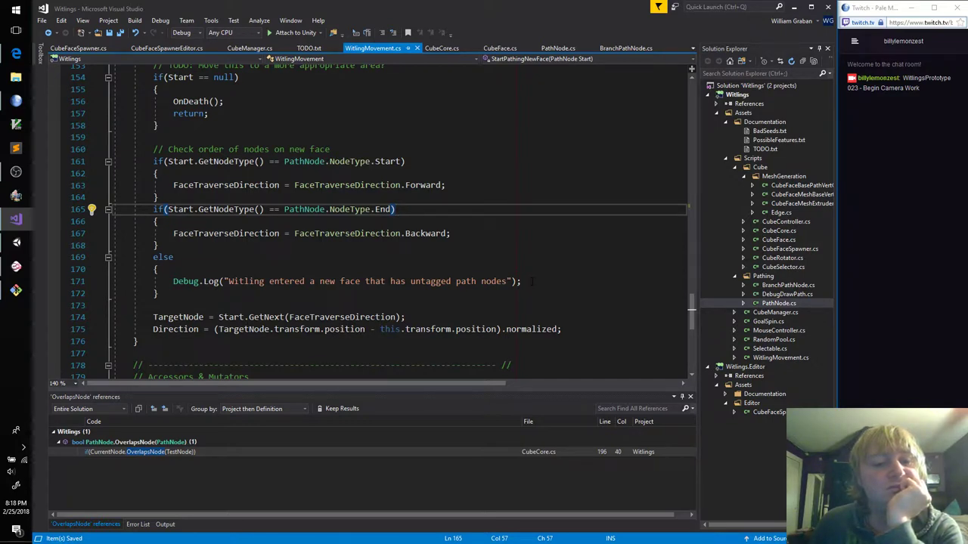
click(399, 305)
Insert an 'if(TargetNode != null) {' block above the TargetNode assignment
scroll(428, 262, up, 2)
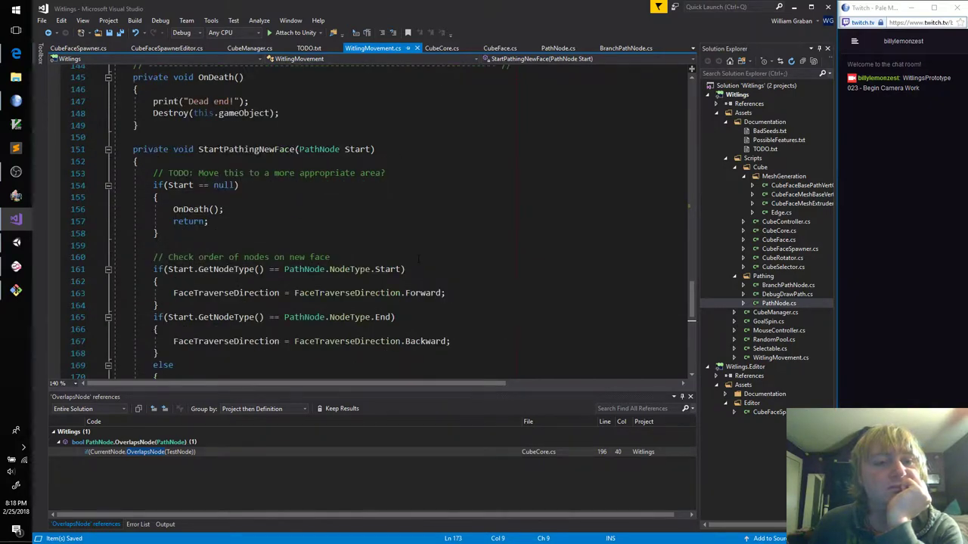
scroll(428, 259, down, 2)
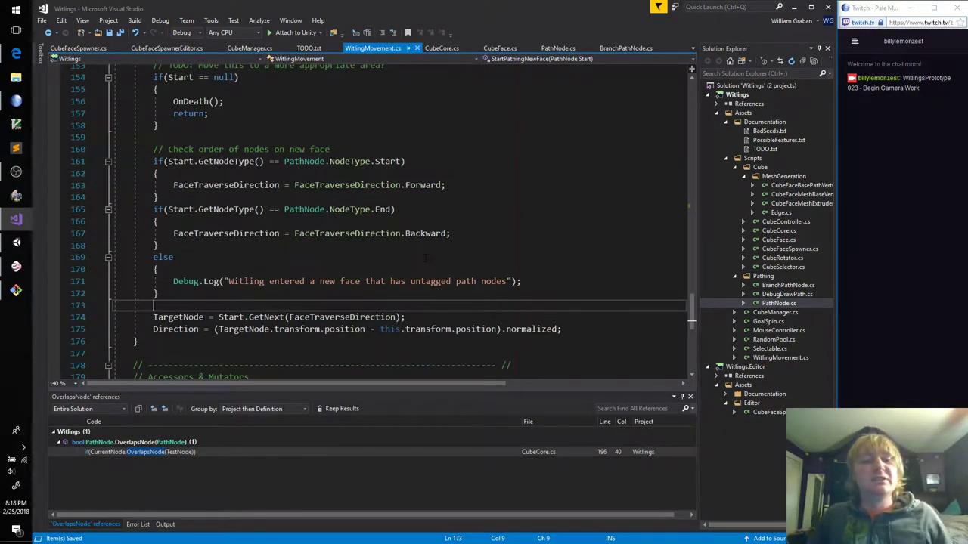
key(Return)
text(if()
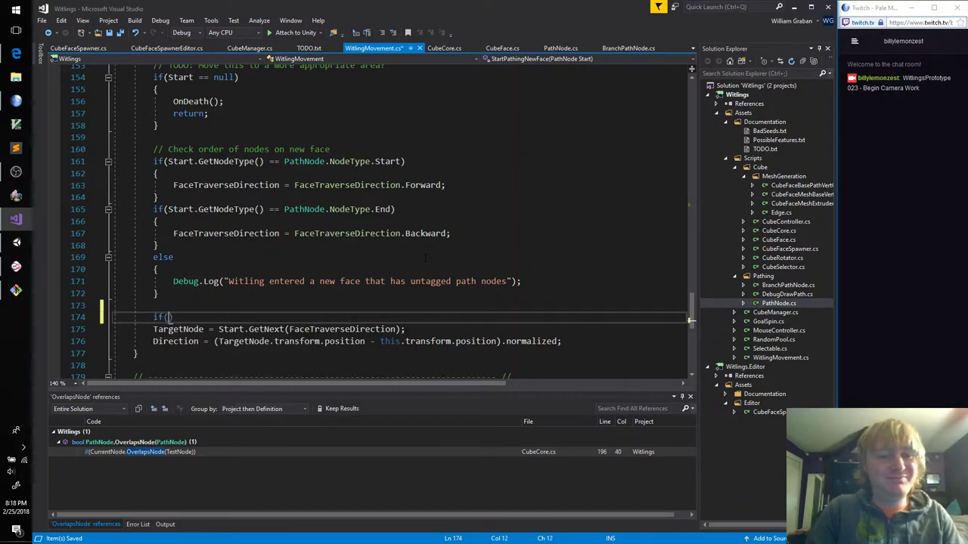
text(TargetNd)
key(BackSpace)
key(BackSpace)
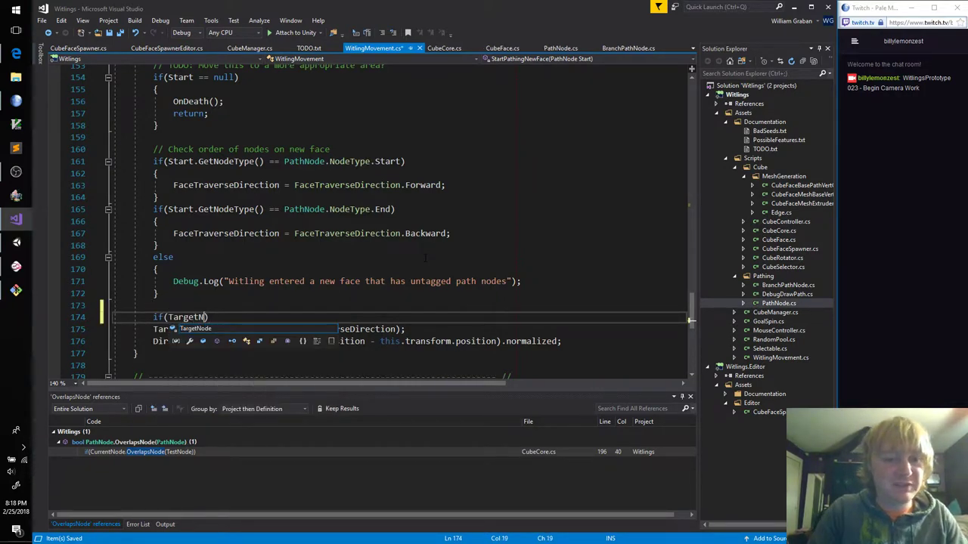
text(Node != null)
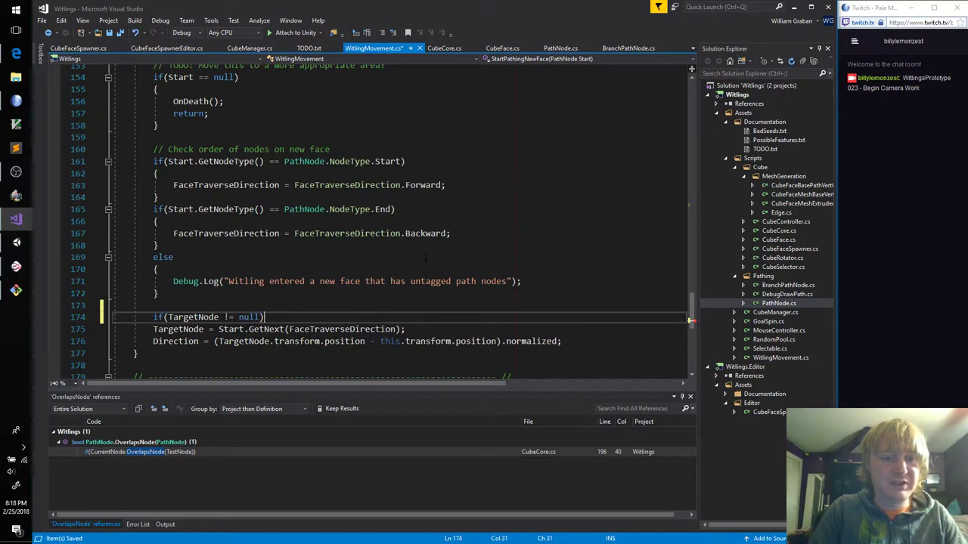
key(End)
key(Return)
text({)
key(Return)
Move the TargetNode and Direction assignments inside the null-check block
key(Down)
key(Down)
key(shift+Down)
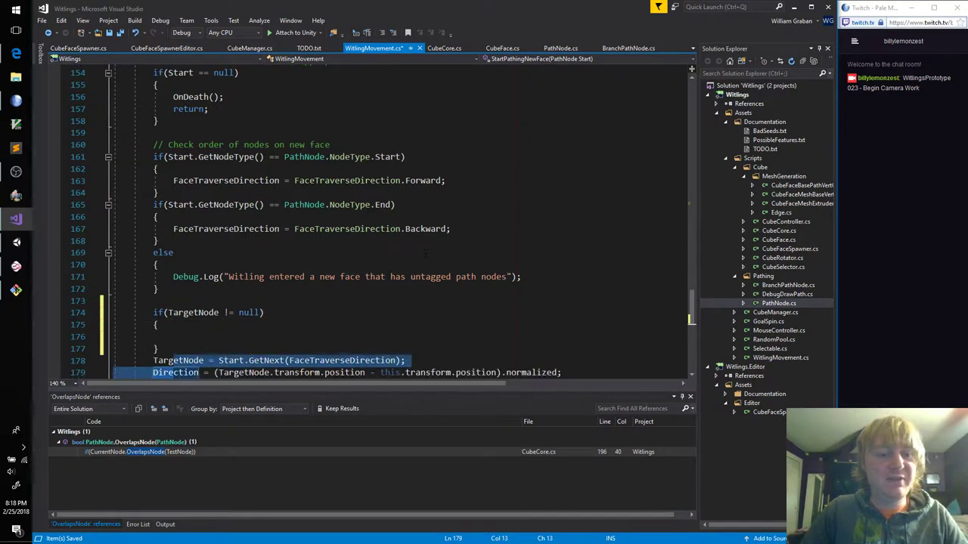
key(alt+Up)
key(alt+Up)
key(Tab)
key(Escape)
key(ctrl+x)
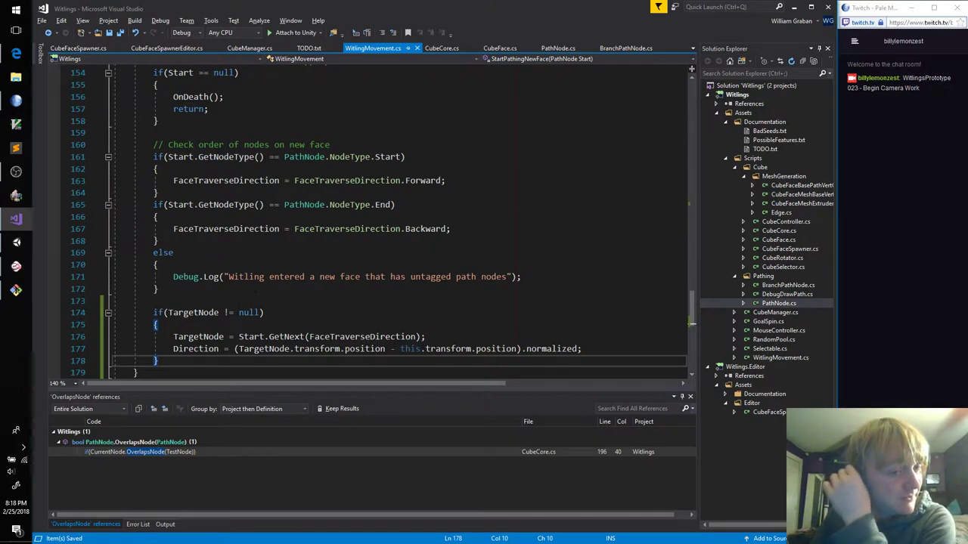
Run and stop Play mode in Unity to test the null check
click(23, 246)
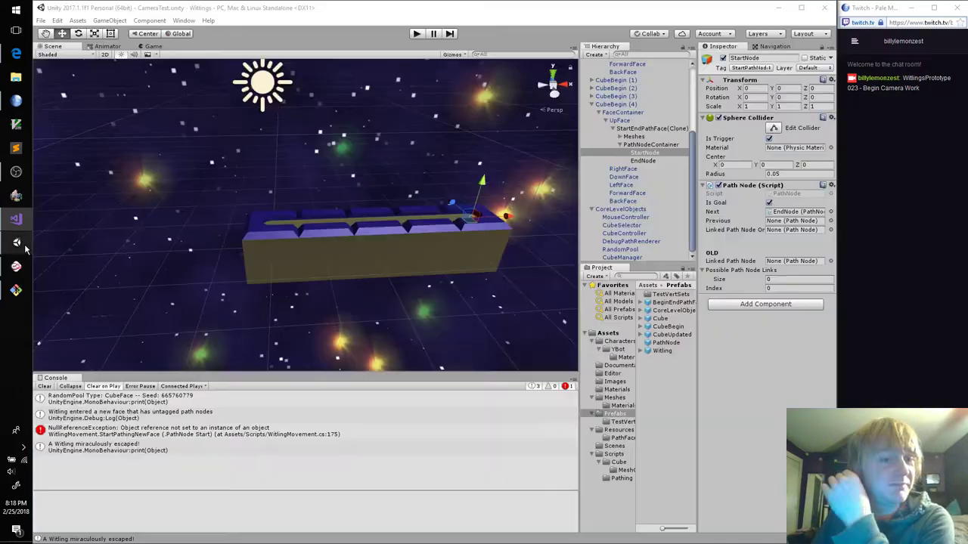
click(416, 36)
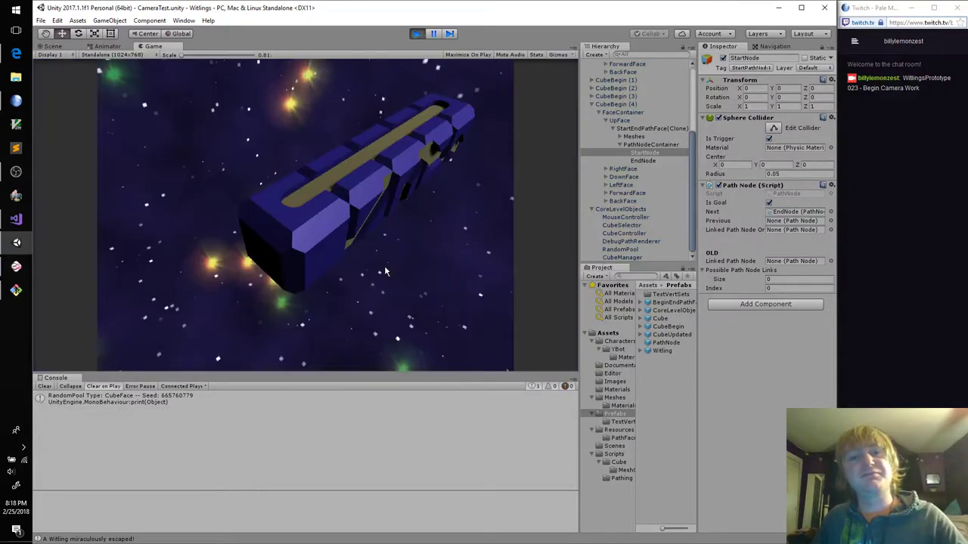
click(418, 34)
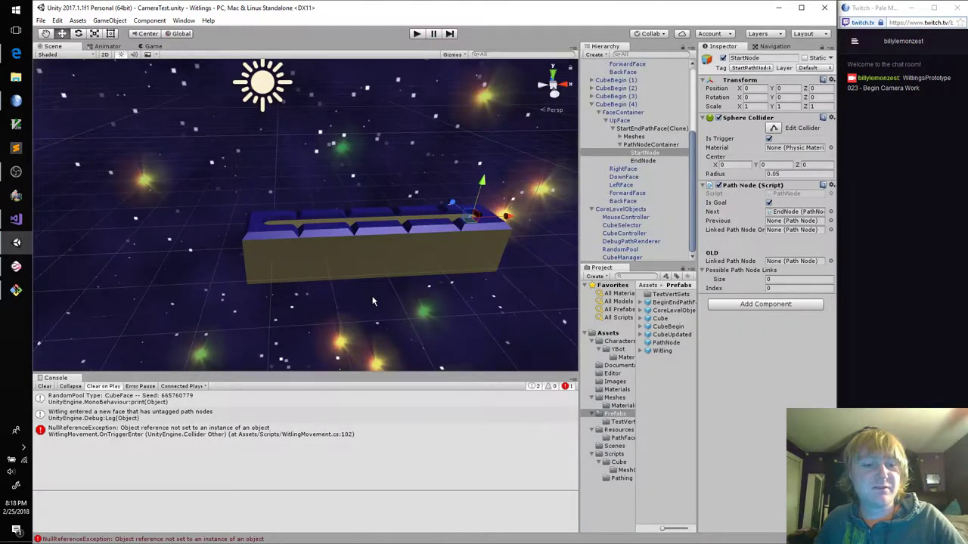
key(alt+Tab)
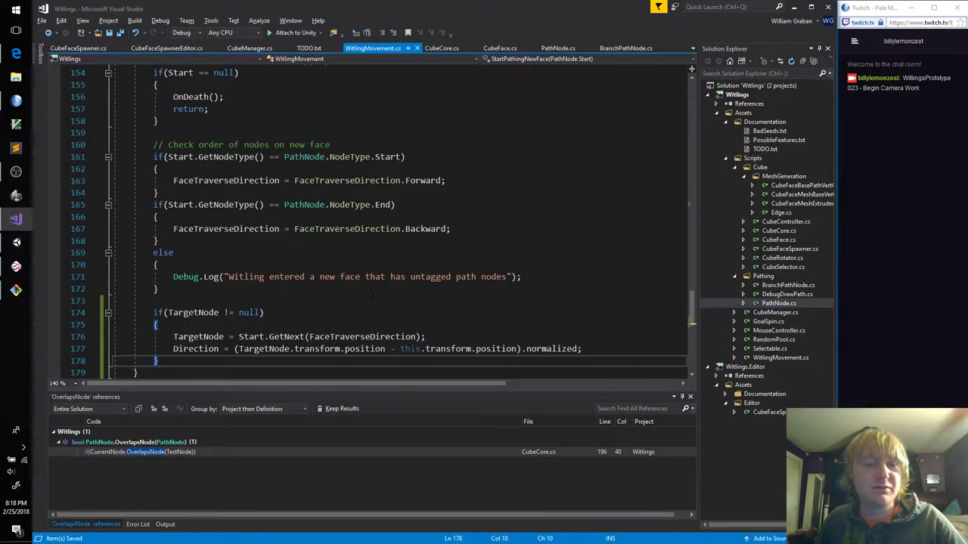
Break on line 171's untagged-path-nodes log, attach to Unity, and play until it pauses
click(56, 277)
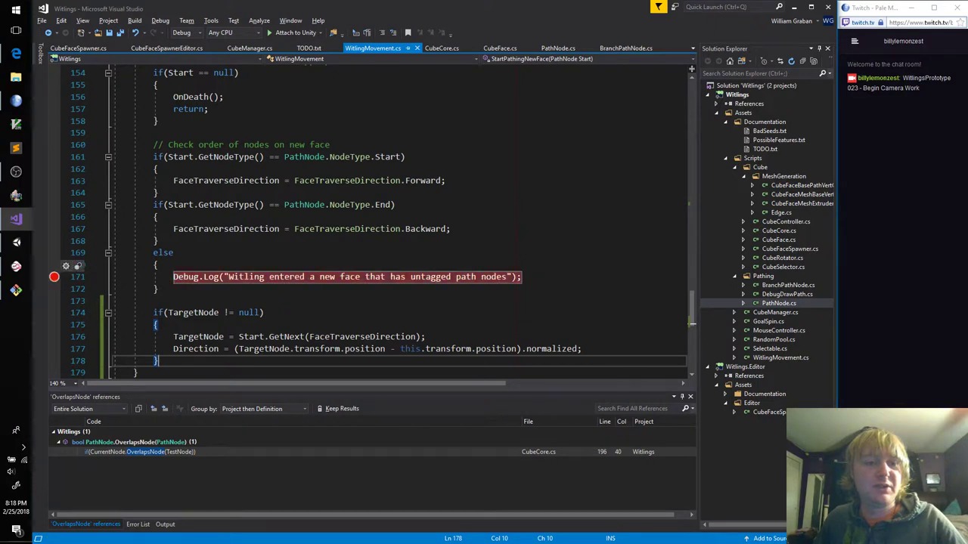
click(286, 35)
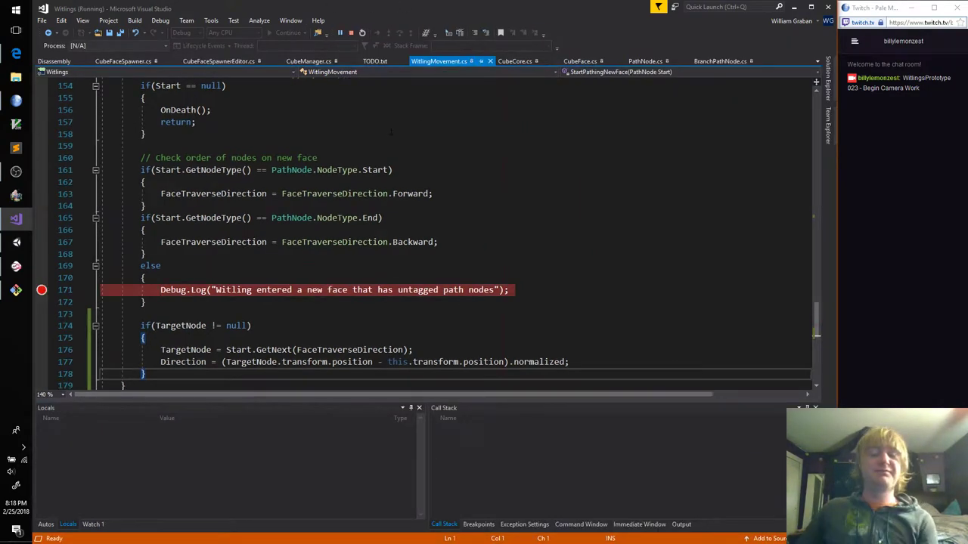
click(16, 242)
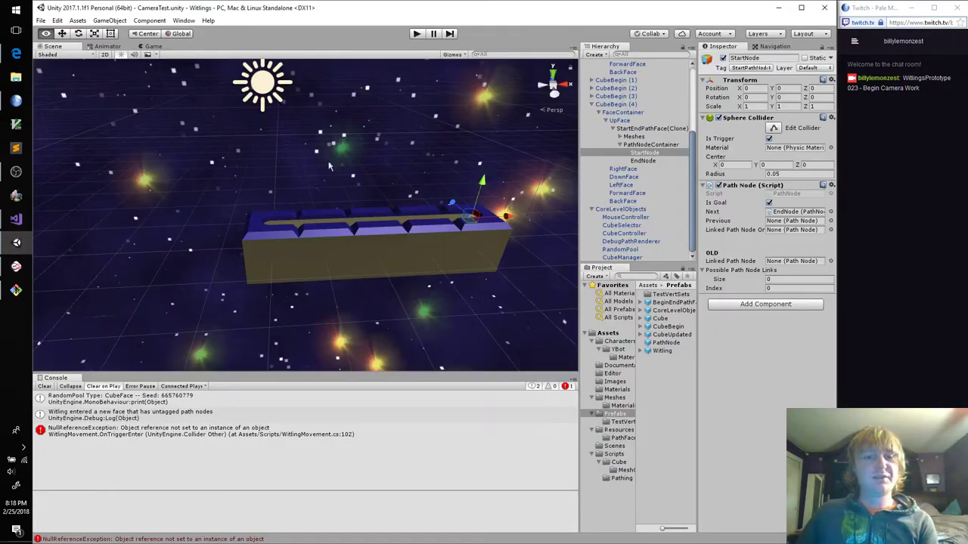
click(416, 34)
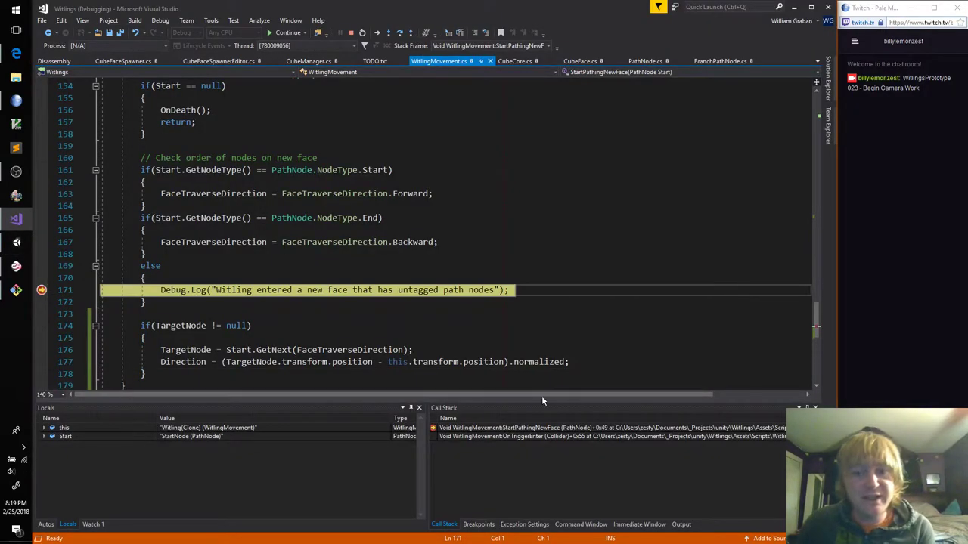
double_click(517, 436)
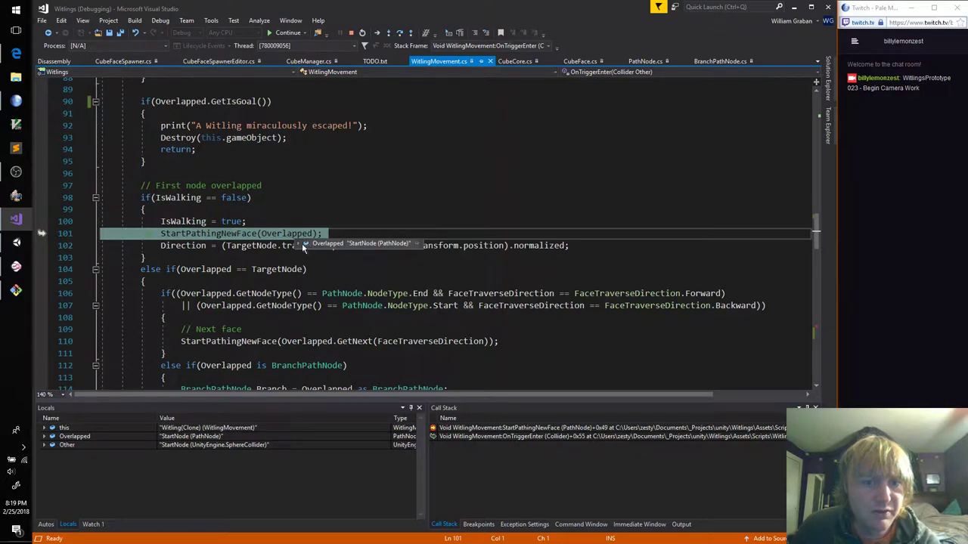
mouse_move(306, 244)
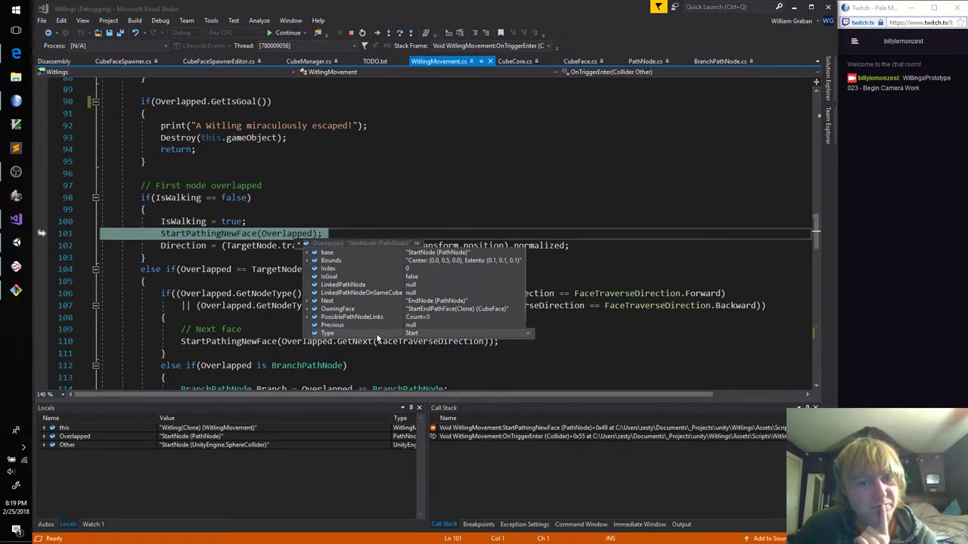
Review the StartPathingNewFace frame at line 171, then stop debugging
click(481, 428)
double_click(481, 428)
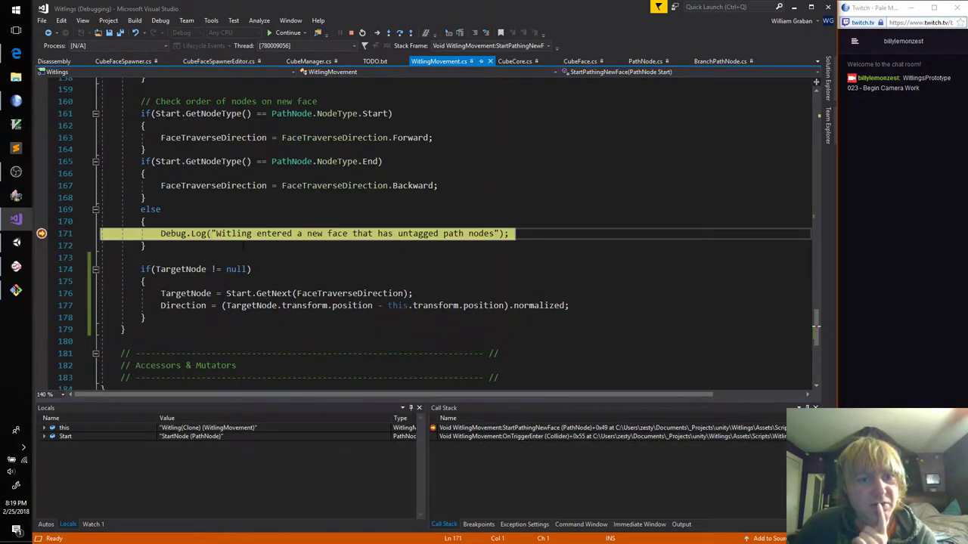
scroll(244, 246, up, 3)
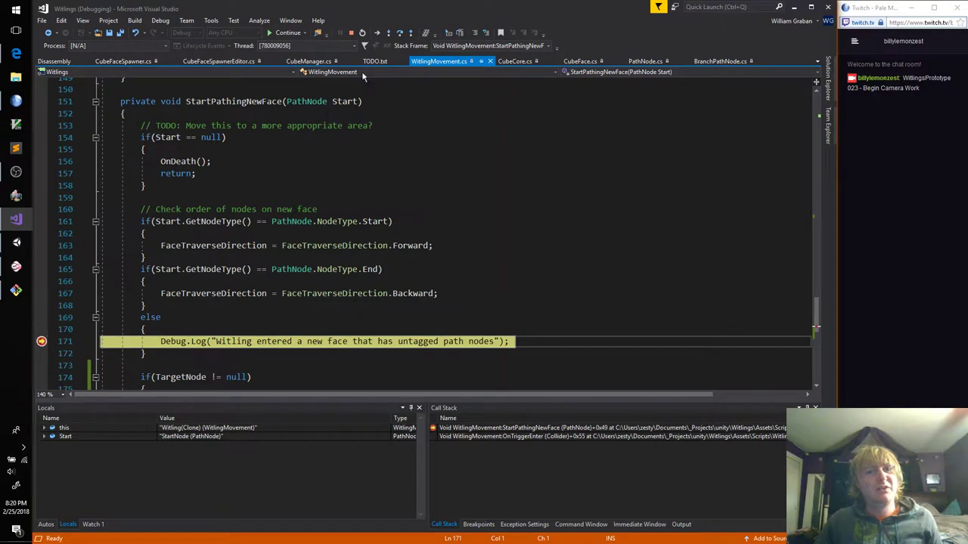
click(350, 34)
Stop Play mode and inspect CubeBegin's StartNode and EndNode path nodes before returning to code
click(16, 242)
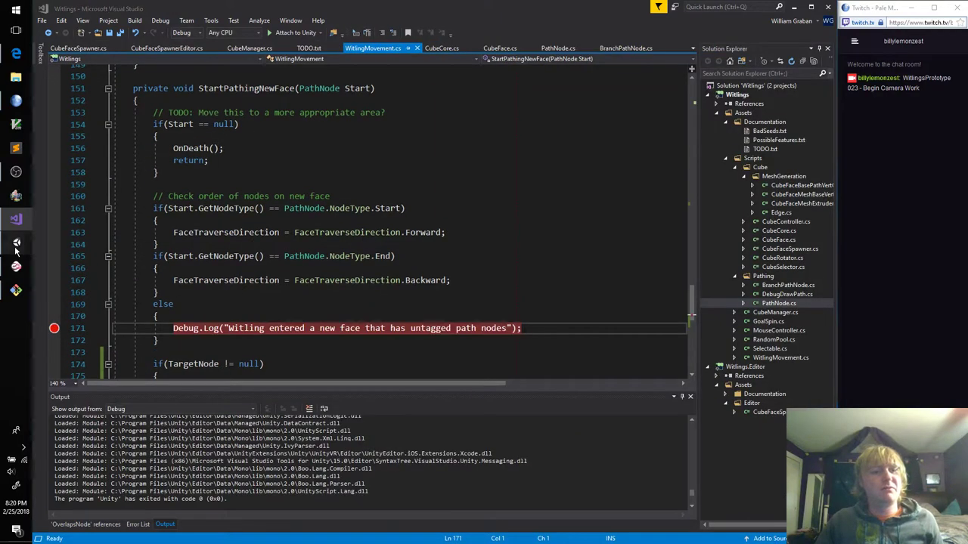
key(ctrl+p)
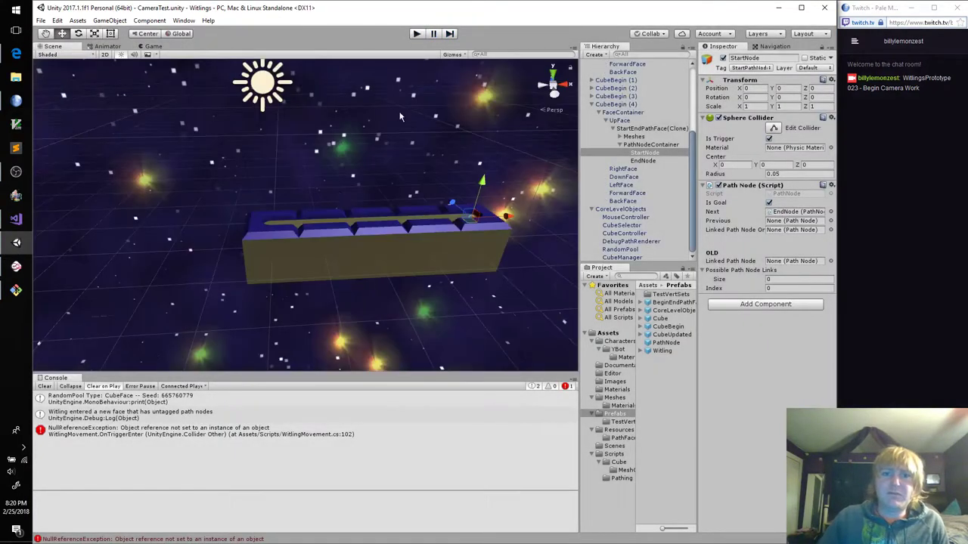
click(268, 228)
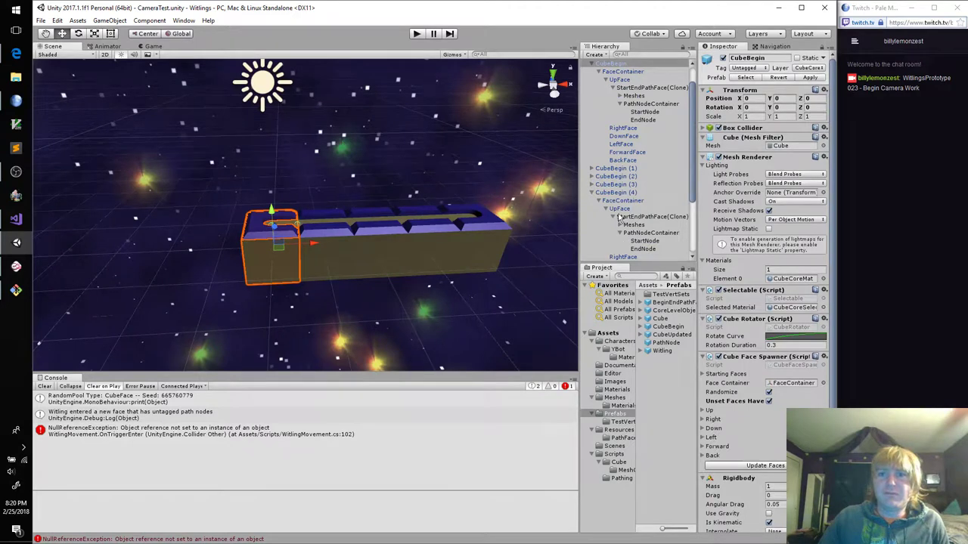
click(644, 113)
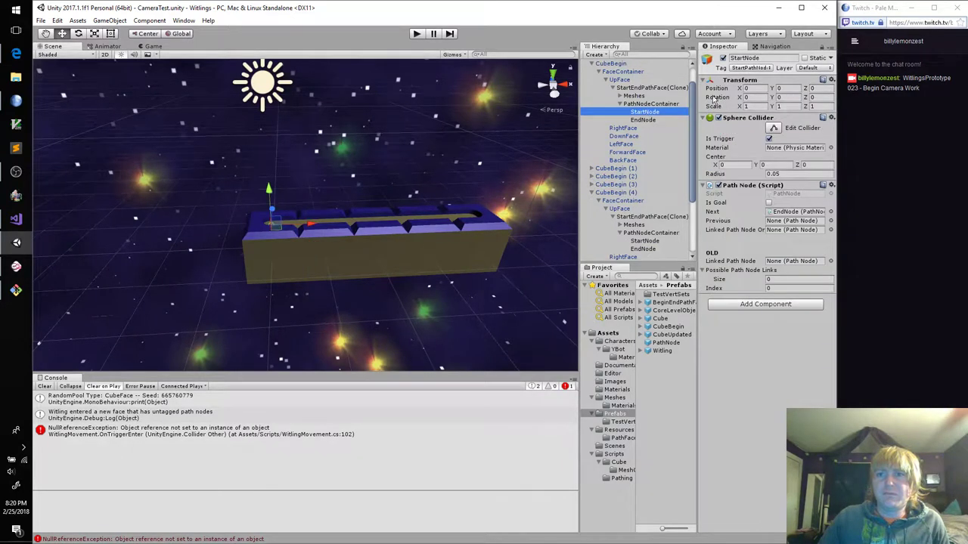
click(644, 120)
click(666, 112)
click(666, 112)
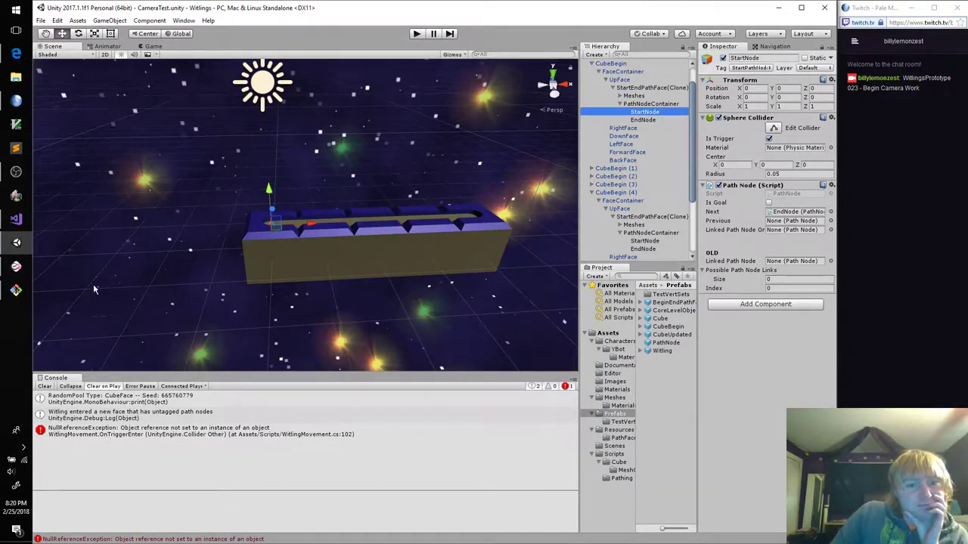
mouse_move(16, 242)
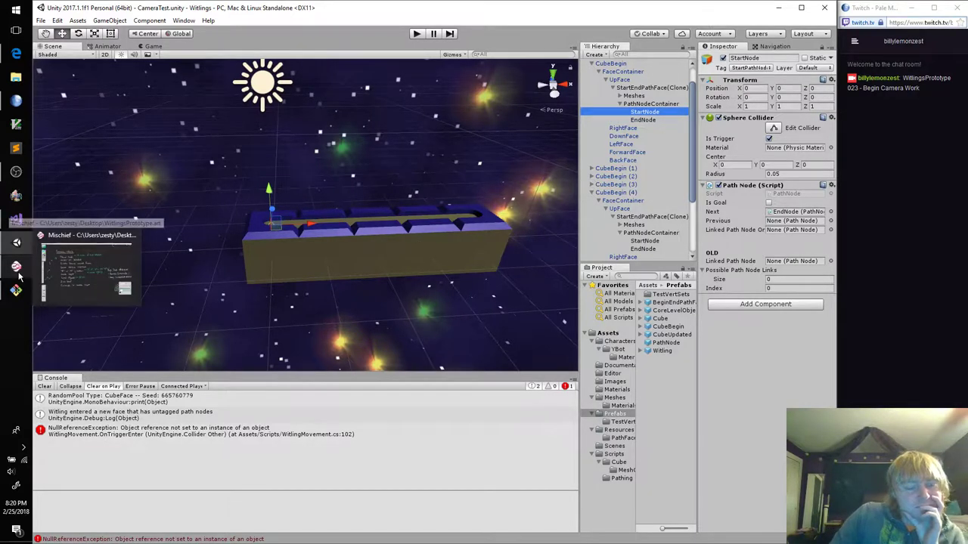
click(16, 219)
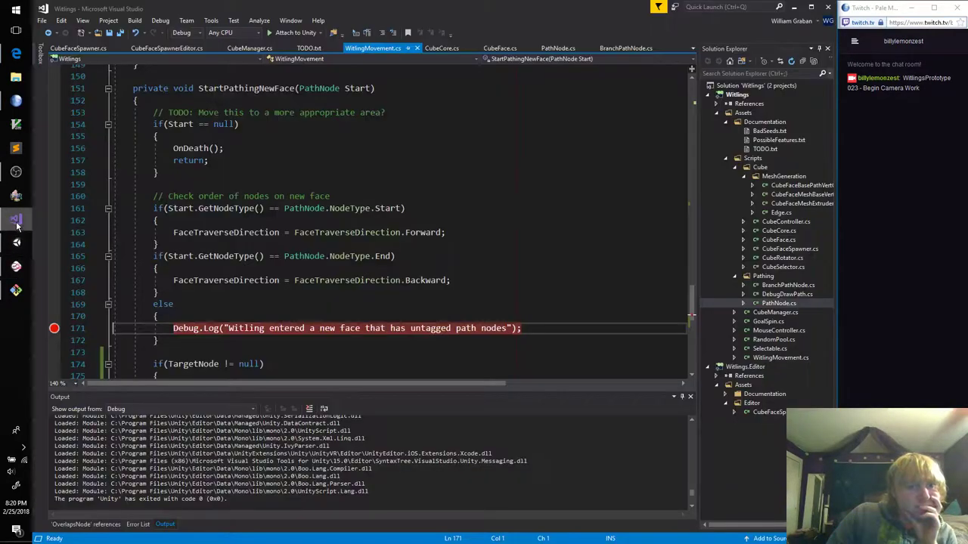
Add a breakpoint on line 161's Start-node check, attach to Unity, and start Play mode
click(53, 208)
click(291, 33)
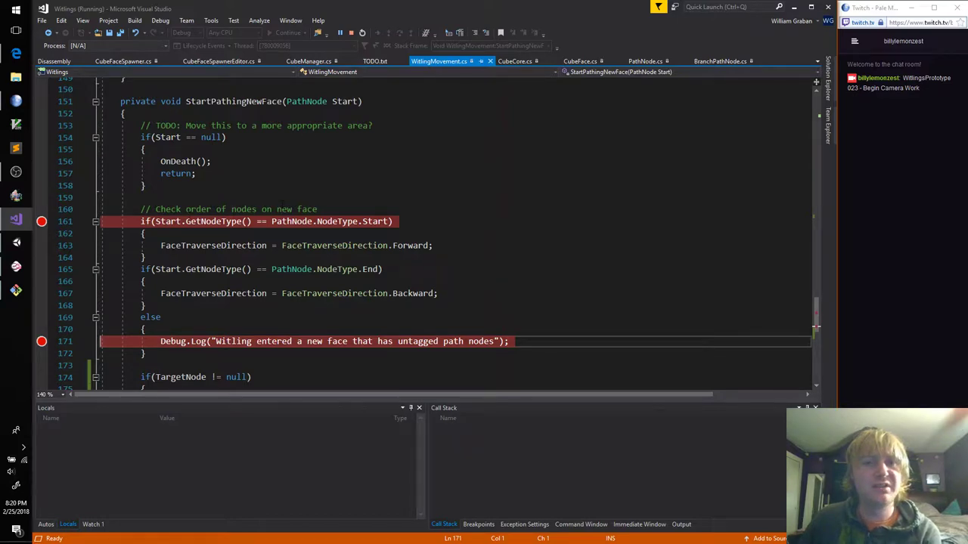
click(16, 242)
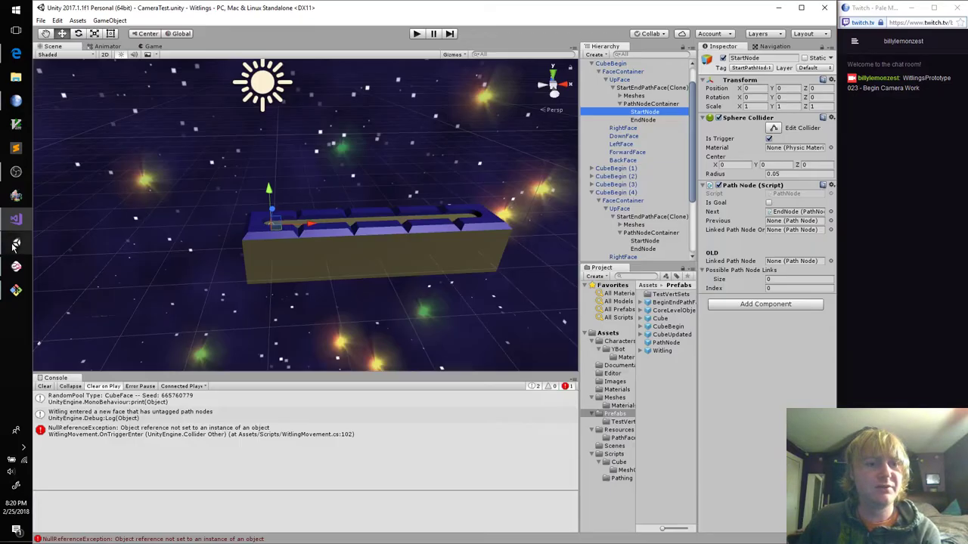
click(416, 34)
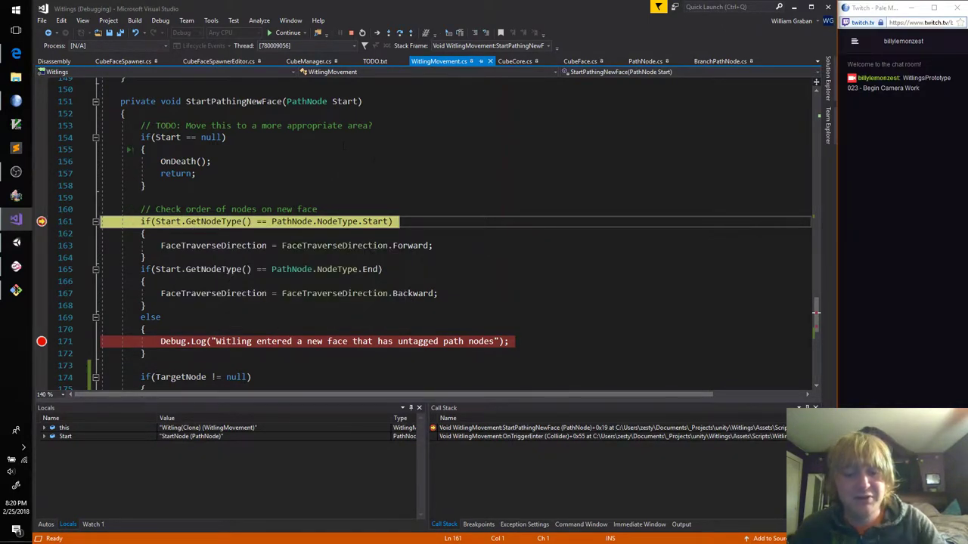
Step through StartPathingNewFace with F10, reviewing the Forward, End-node and else blocks, then stop debugging
click(374, 185)
key(F10)
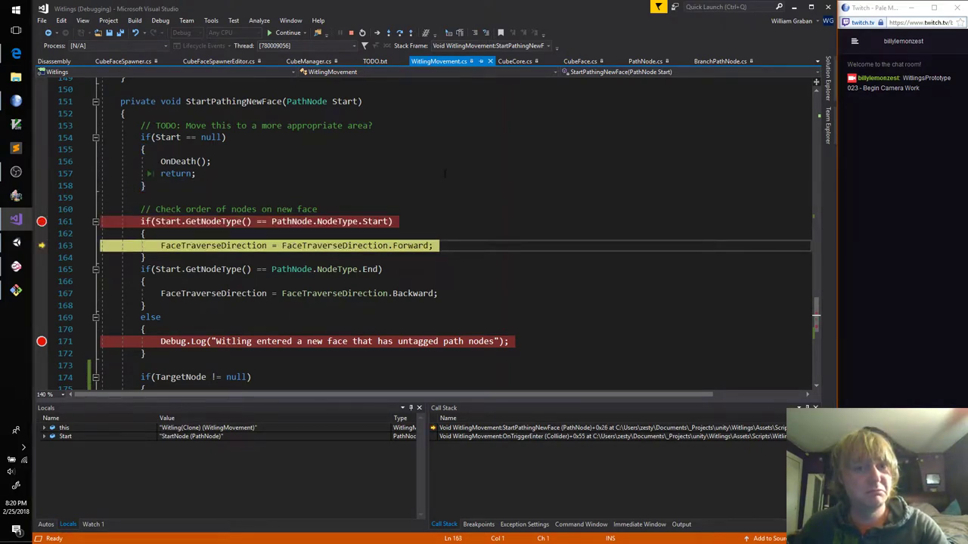
key(F10)
key(F10)
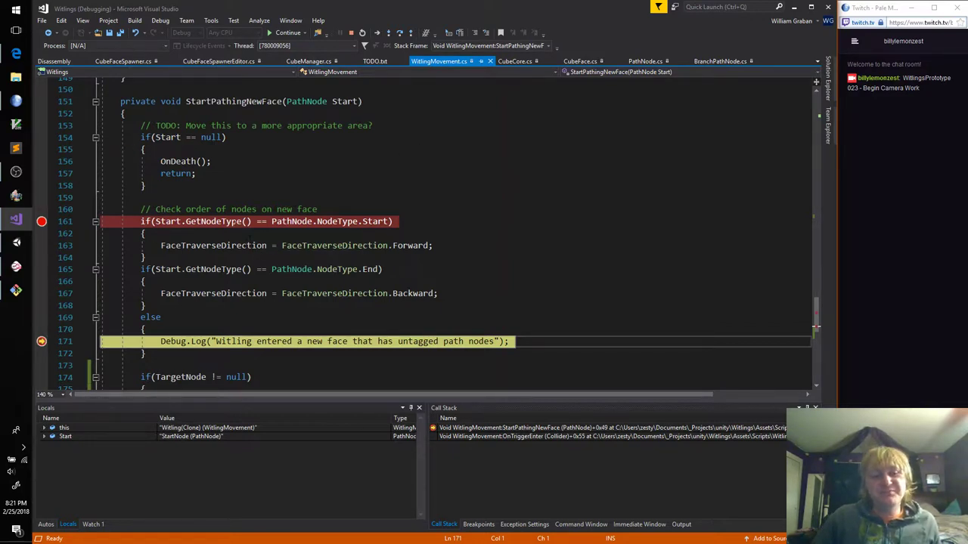
drag(101, 233, 147, 258)
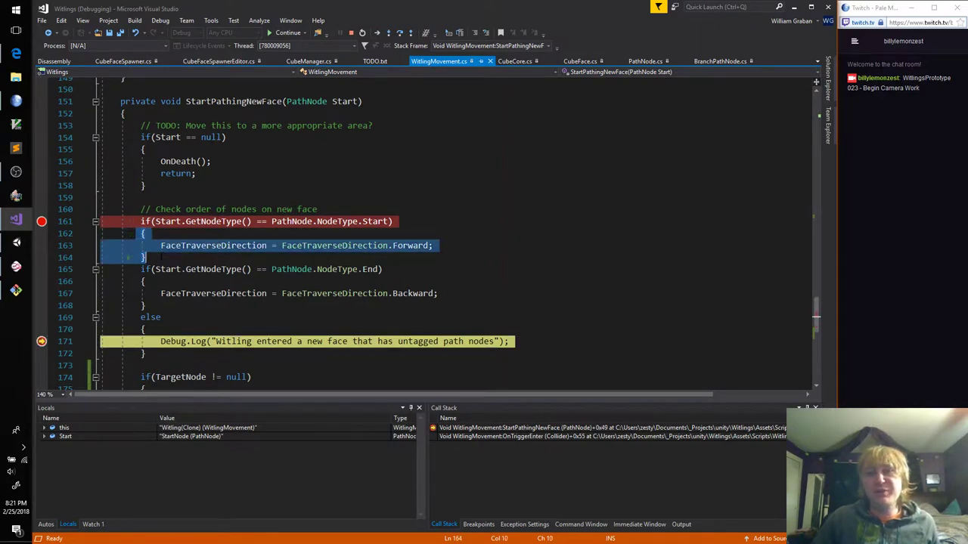
drag(145, 258, 142, 234)
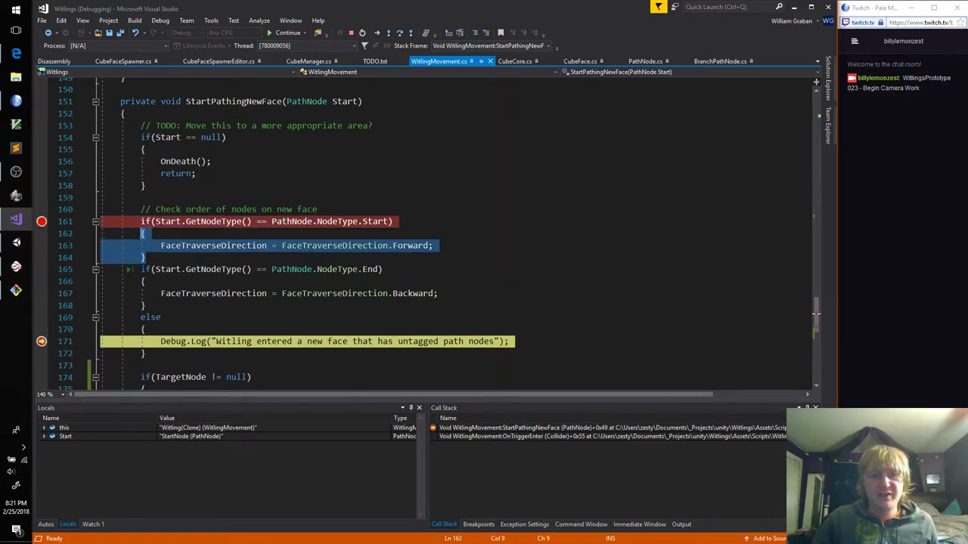
drag(141, 269, 385, 269)
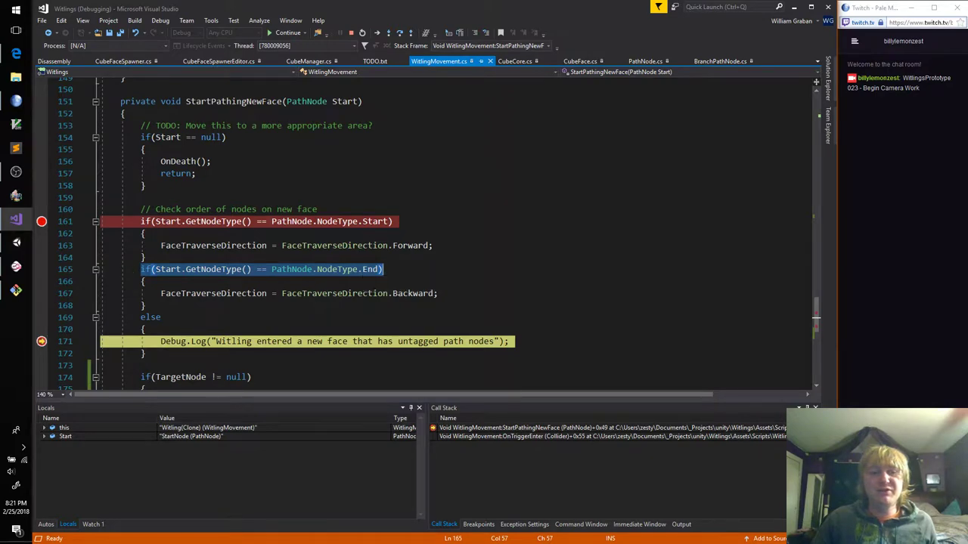
double_click(152, 318)
click(350, 33)
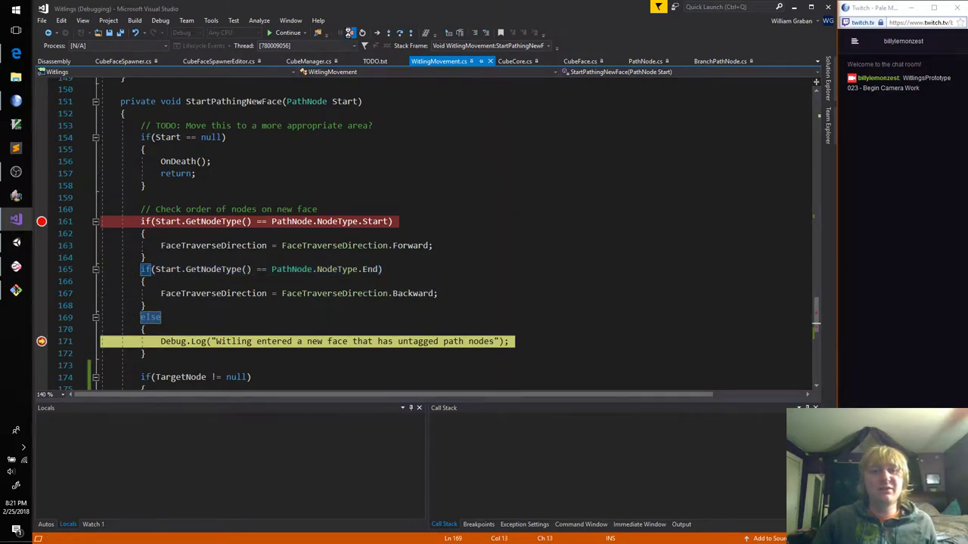
Turn line 165's End-node if into an else if and save
click(148, 256)
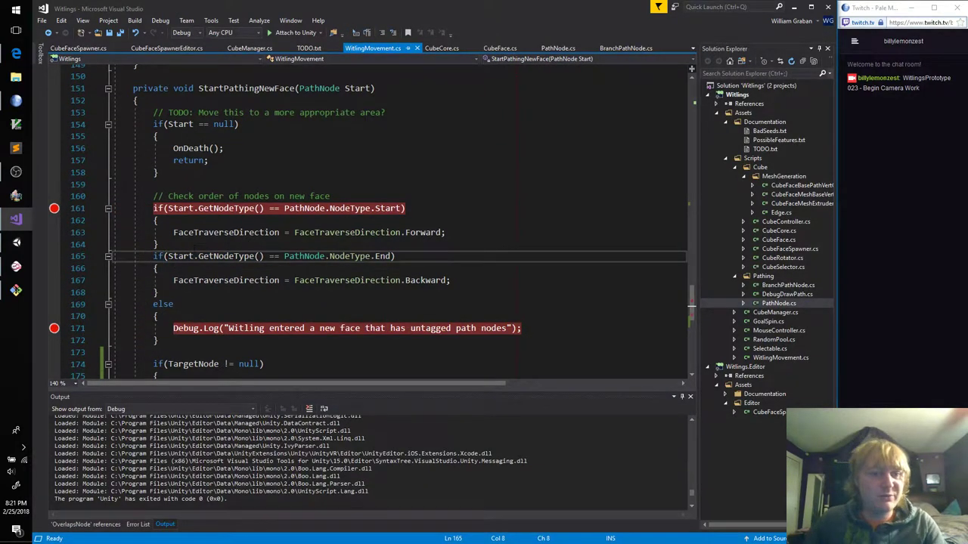
text(else)
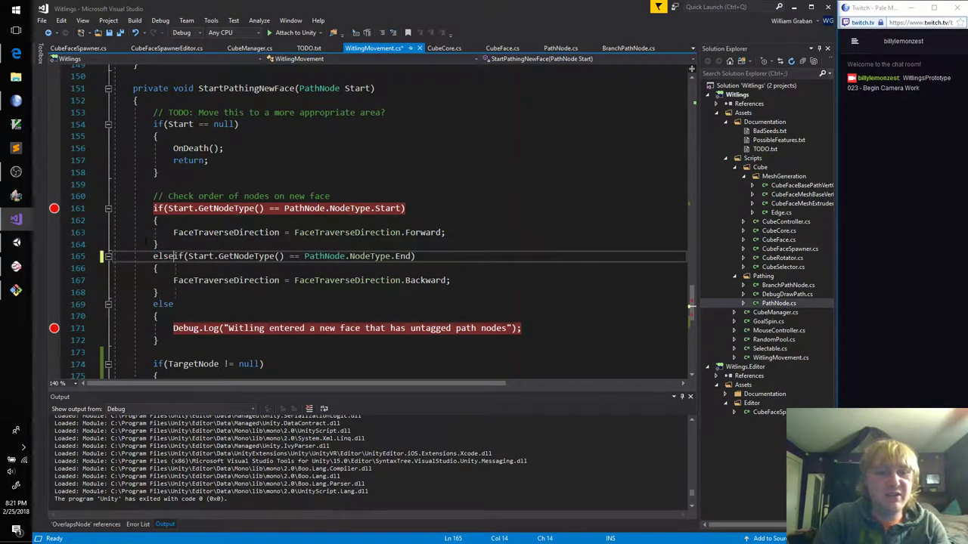
key(ctrl+s)
key(Left)
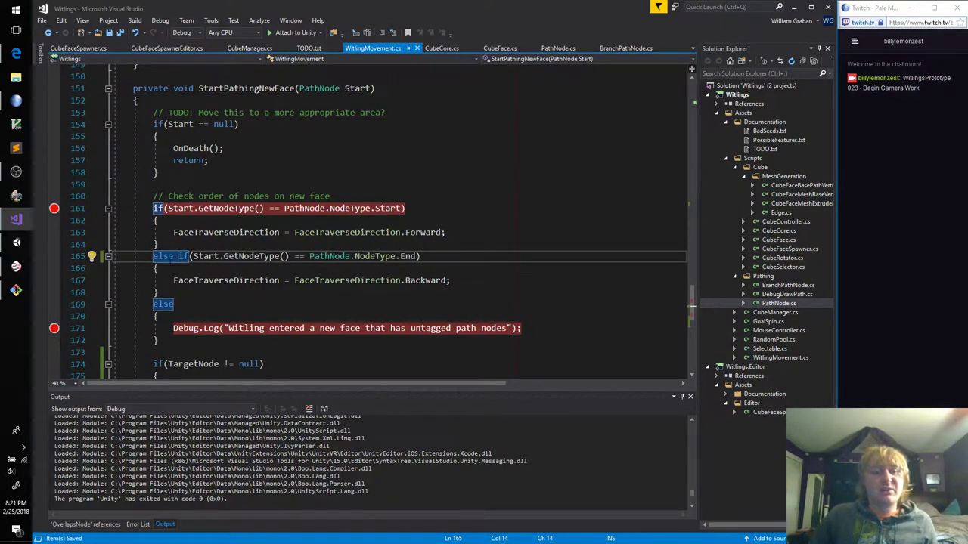
drag(188, 256, 420, 257)
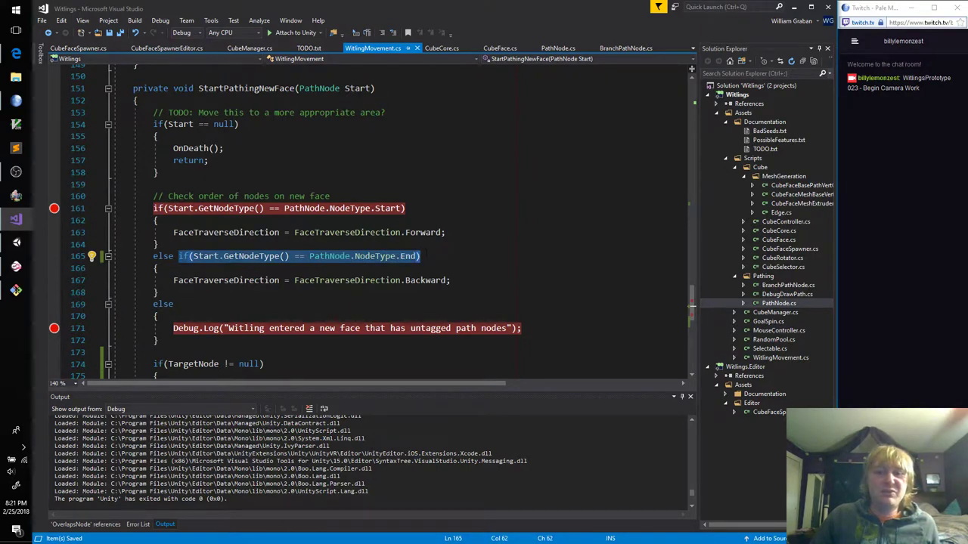
click(422, 256)
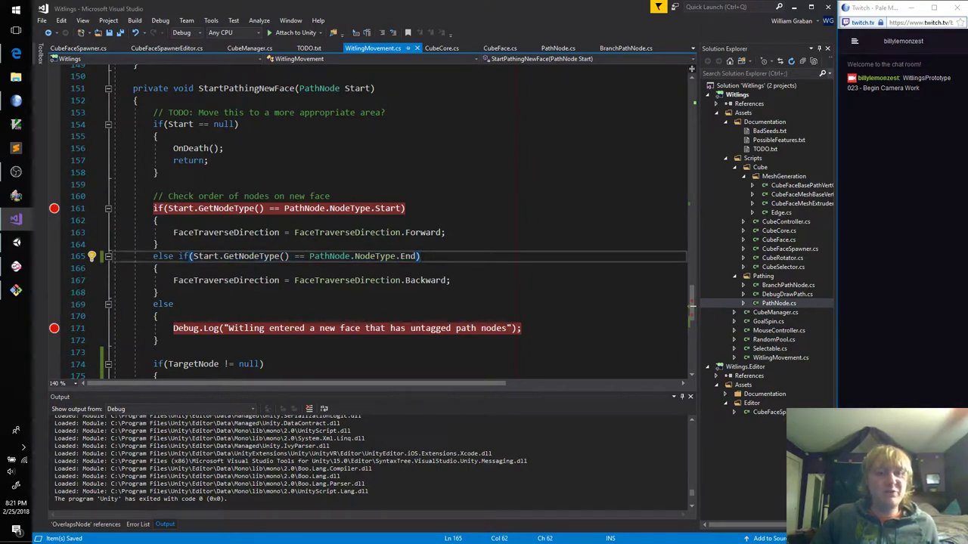
Remove the breakpoints on lines 171 and 161 after checking the if-else chain
click(233, 207)
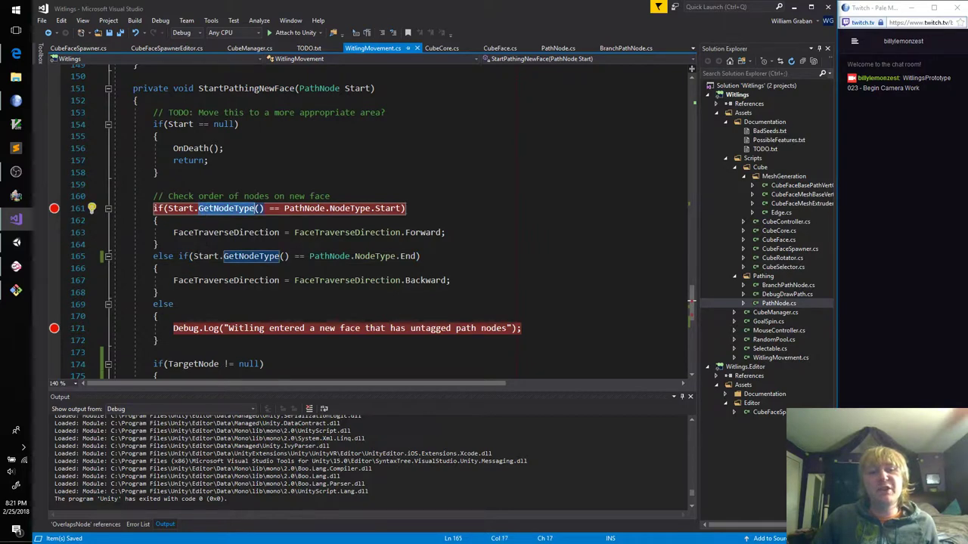
click(190, 303)
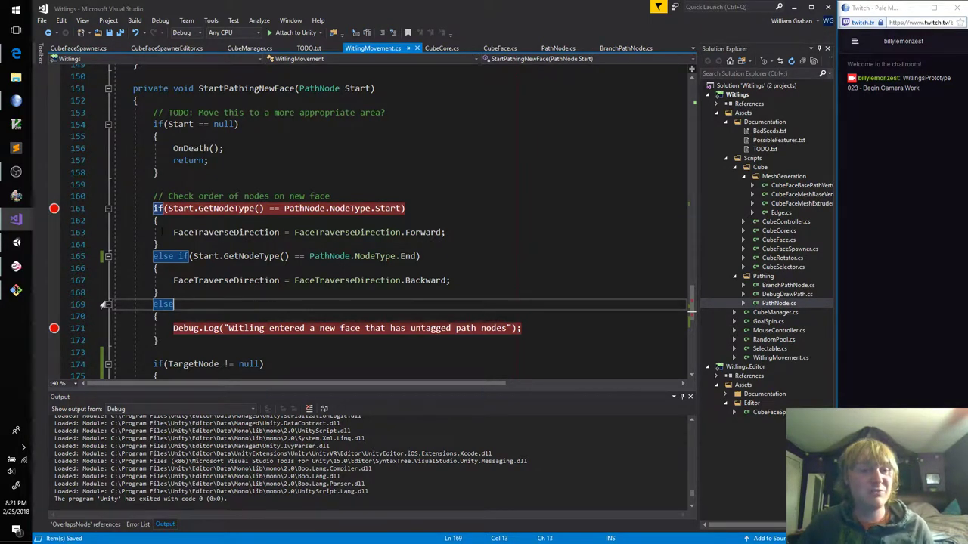
click(54, 329)
click(53, 208)
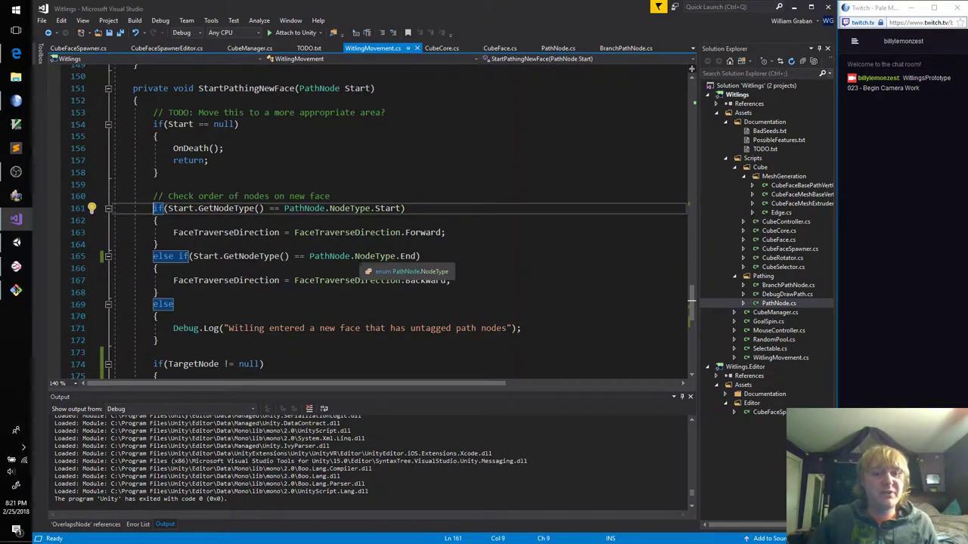
scroll(362, 261, down, 3)
mouse_move(193, 363)
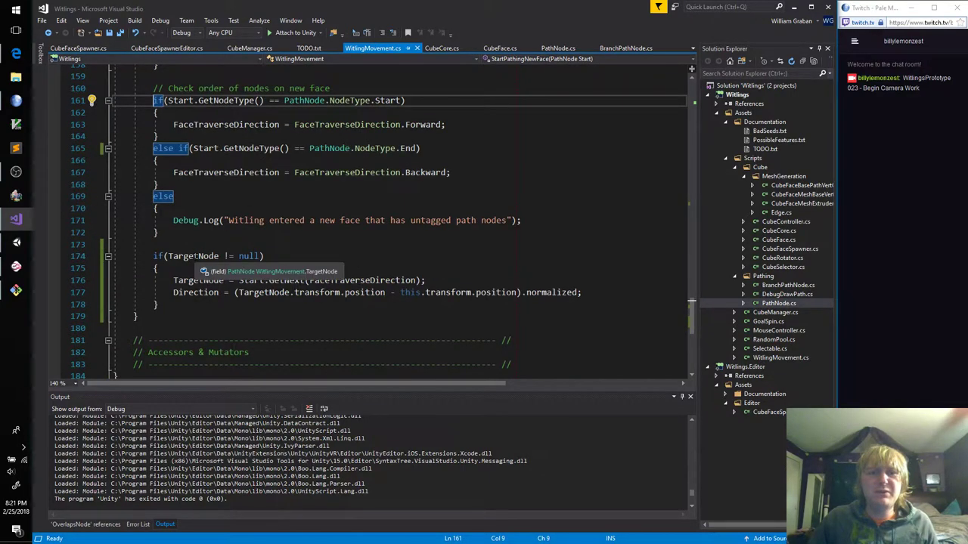
Find the StartPathingNewFace call on line 101 and put the caret after it
scroll(195, 257, up, 6)
scroll(193, 264, up, 6)
scroll(189, 276, up, 8)
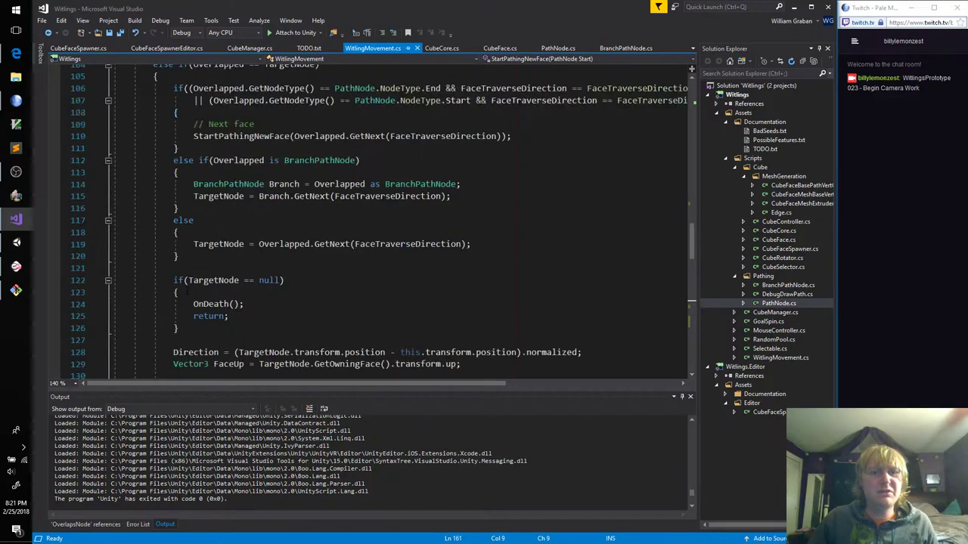
scroll(185, 291, up, 4)
scroll(187, 290, up, 3)
scroll(187, 290, up, 3)
scroll(189, 292, down, 6)
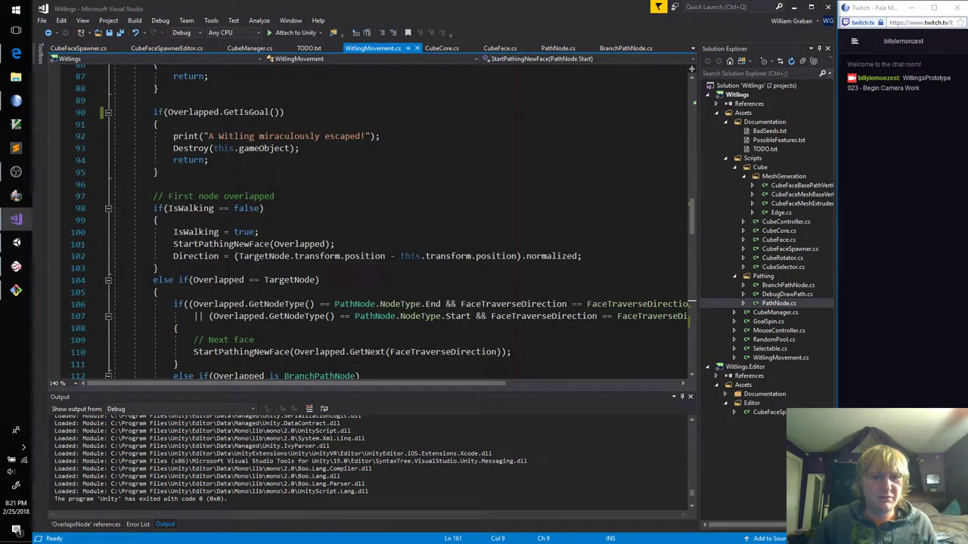
double_click(236, 244)
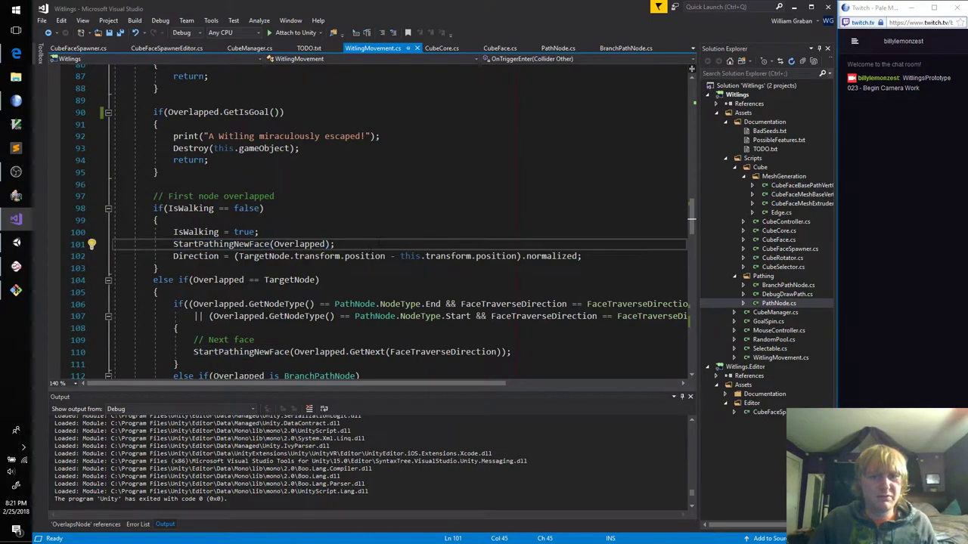
click(378, 243)
Try a TargetNode = Overlapped.GetNext() line above line 101, then delete it
key(Return)
text(D)
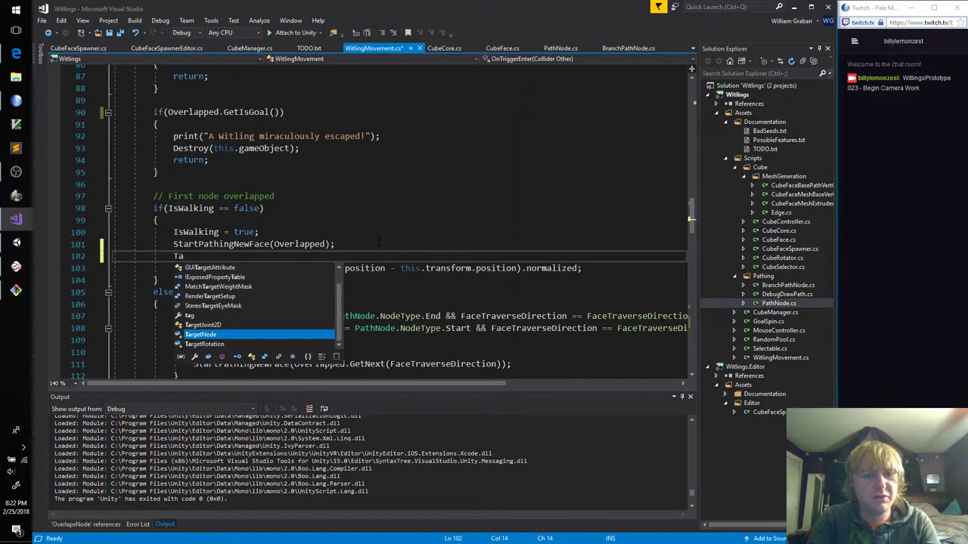
key(ctrl+x)
key(Up)
key(Return)
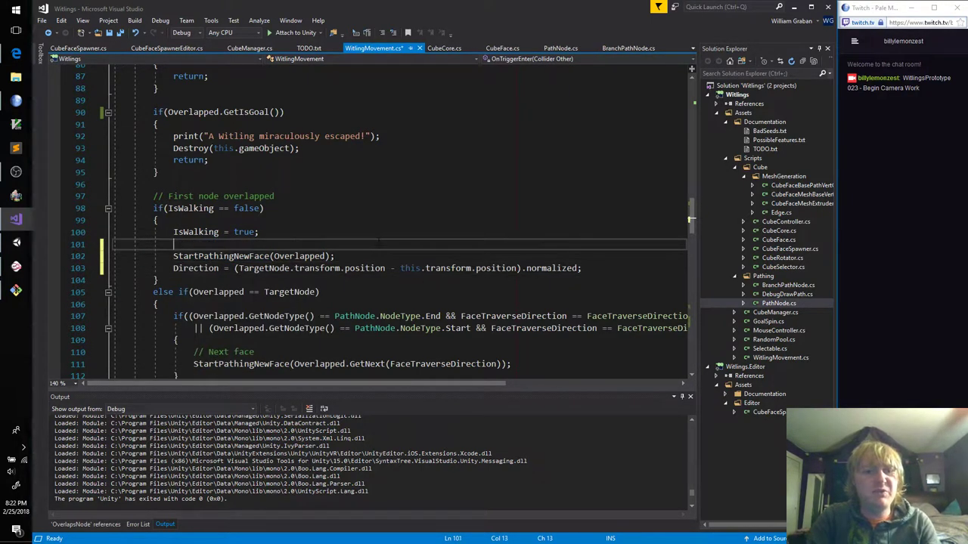
text(TargetNode = )
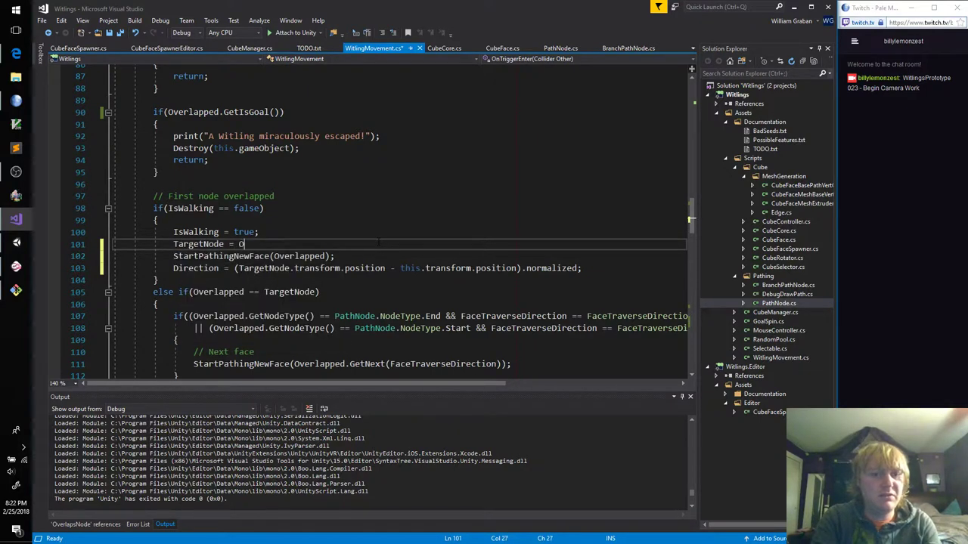
text(Overlapped.)
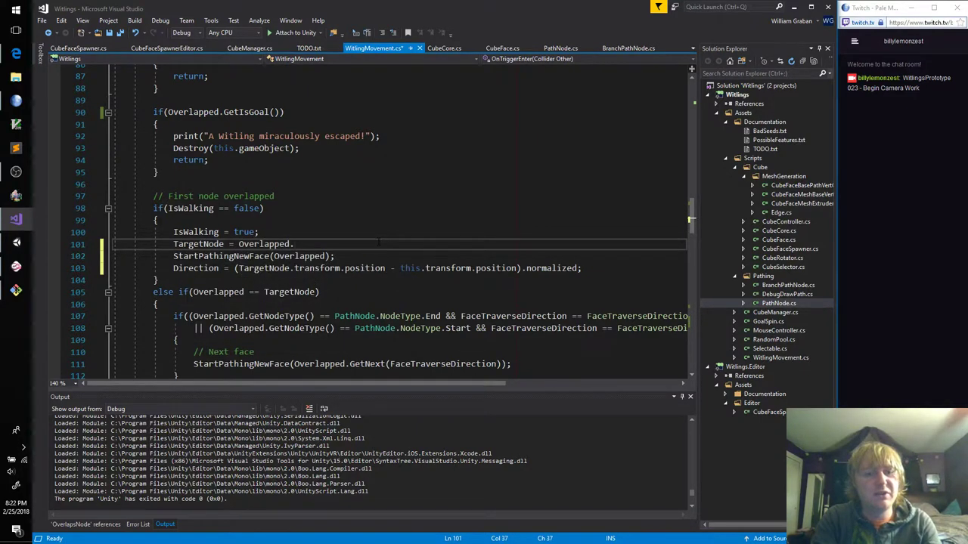
text(GetNext()
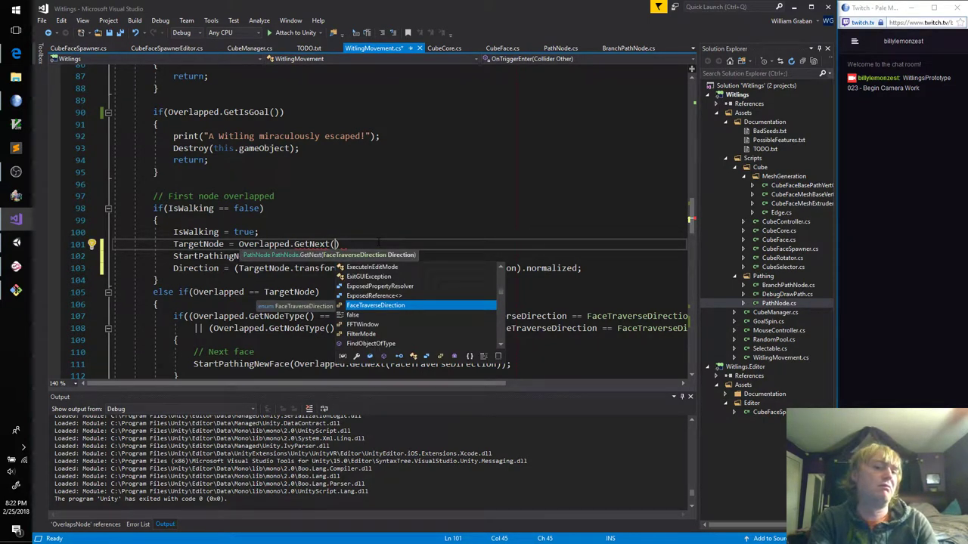
key(Escape)
key(ctrl+shift+l)
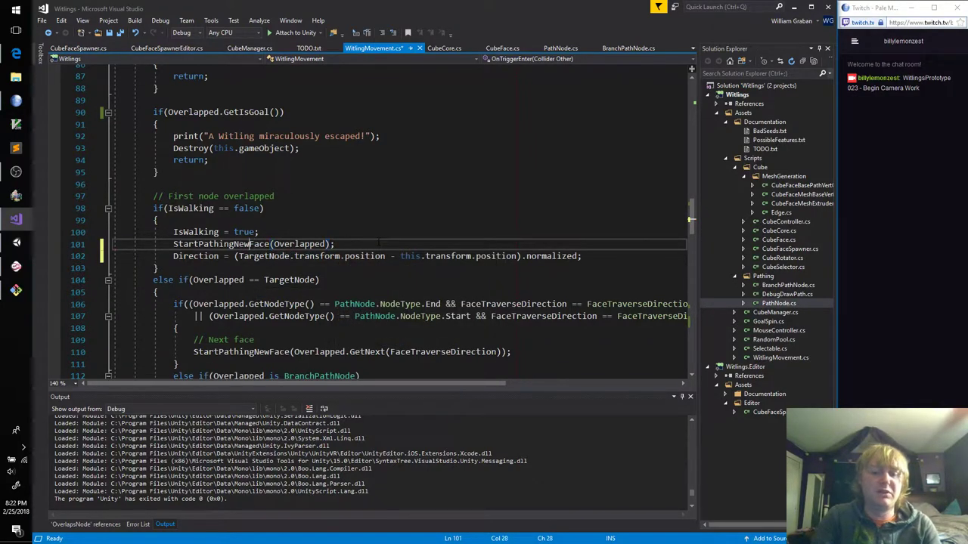
Review Start and FaceTraverseDirection uses in StartPathingNewFace's definition and save WitlingMovement.cs
key(F12)
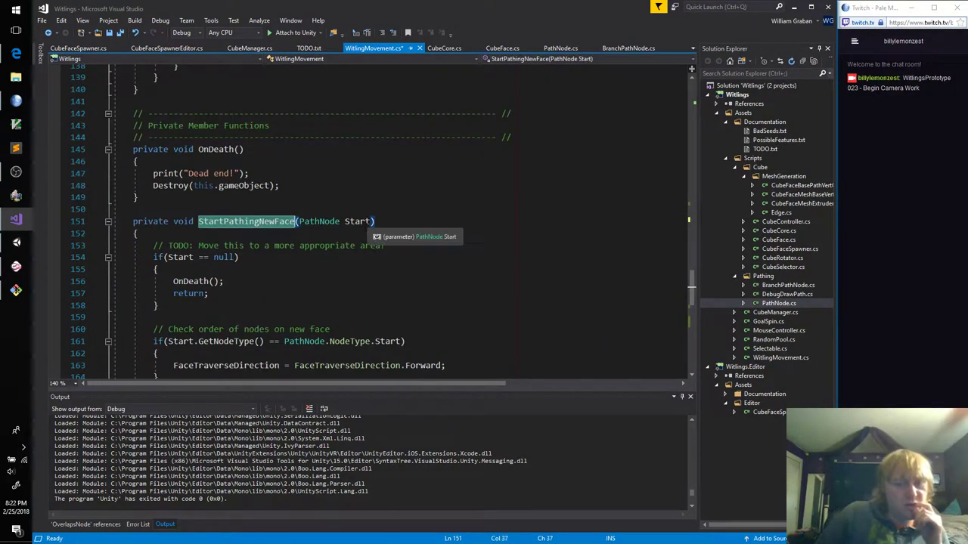
click(362, 222)
double_click(361, 221)
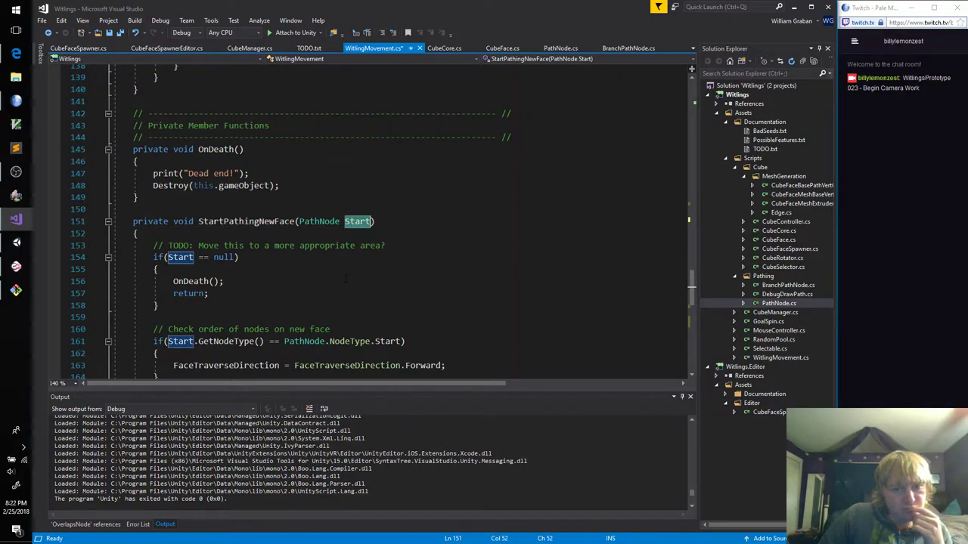
scroll(346, 279, down, 3)
scroll(369, 275, down, 3)
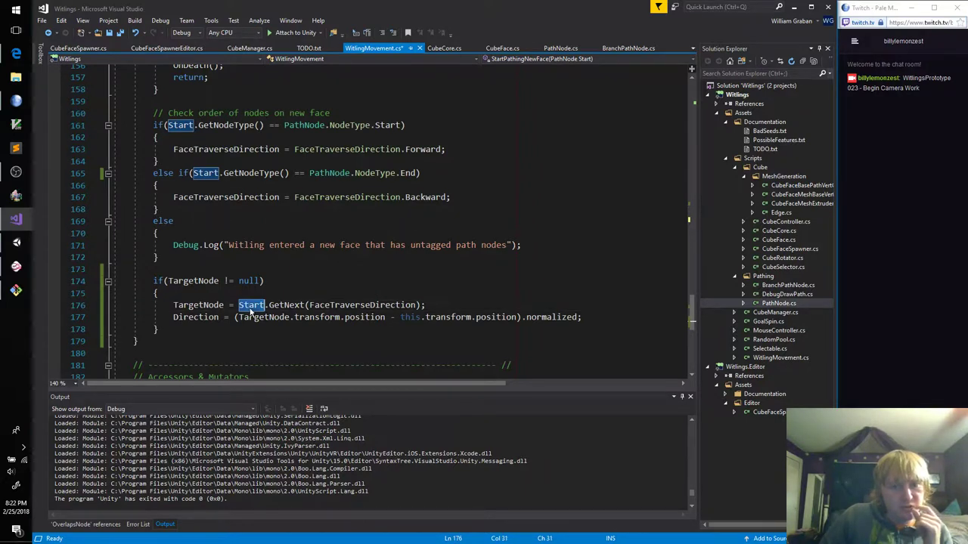
double_click(350, 305)
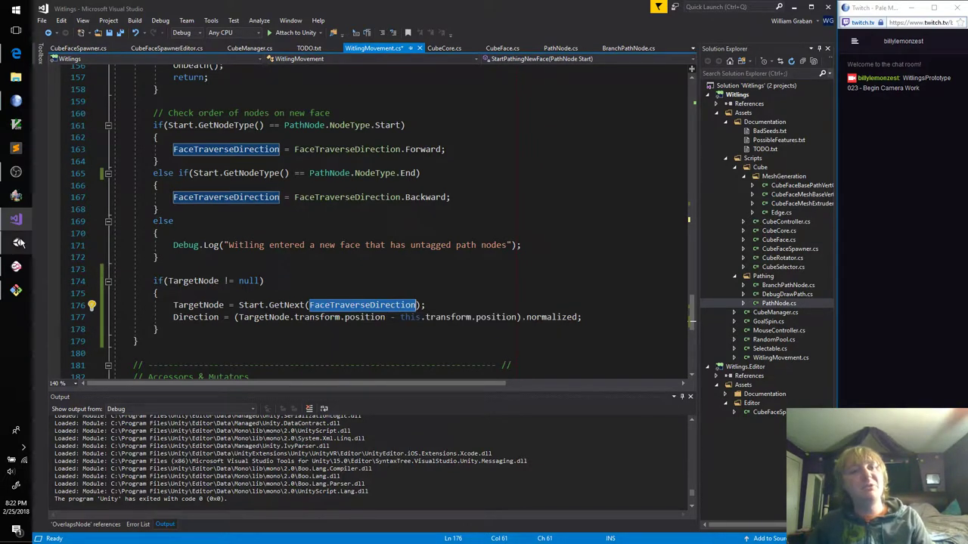
key(ctrl+s)
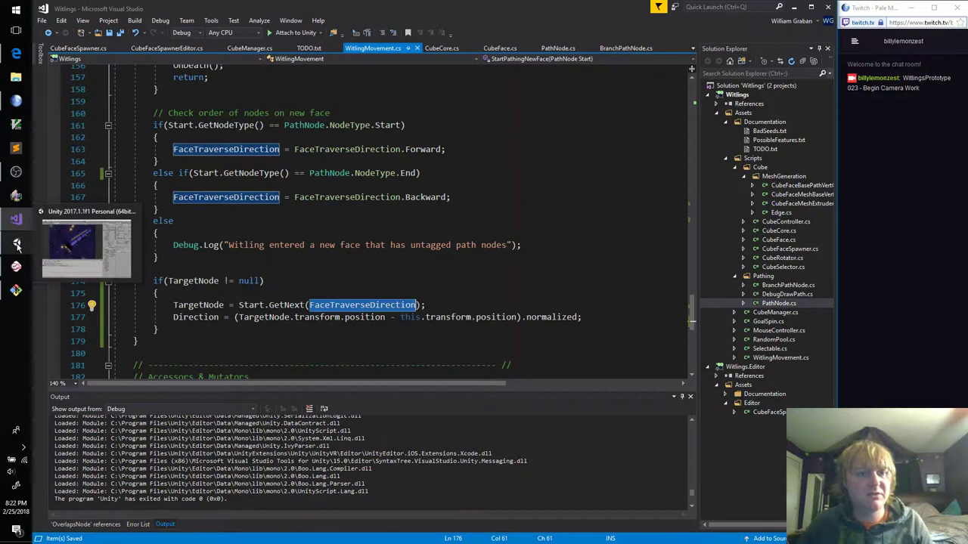
Restart Play mode and open the NullReferenceException at WitlingMovement.cs line 102
click(17, 244)
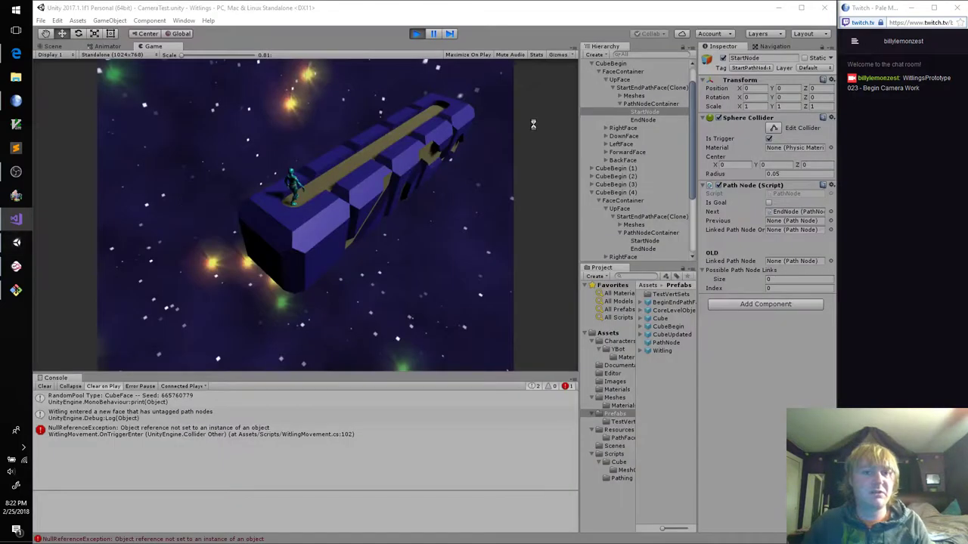
click(417, 34)
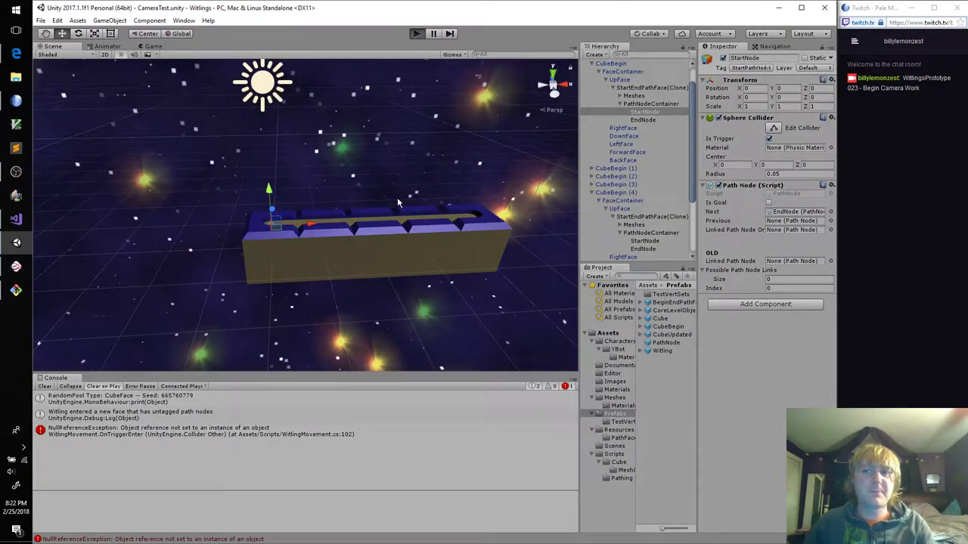
key(ctrl+p)
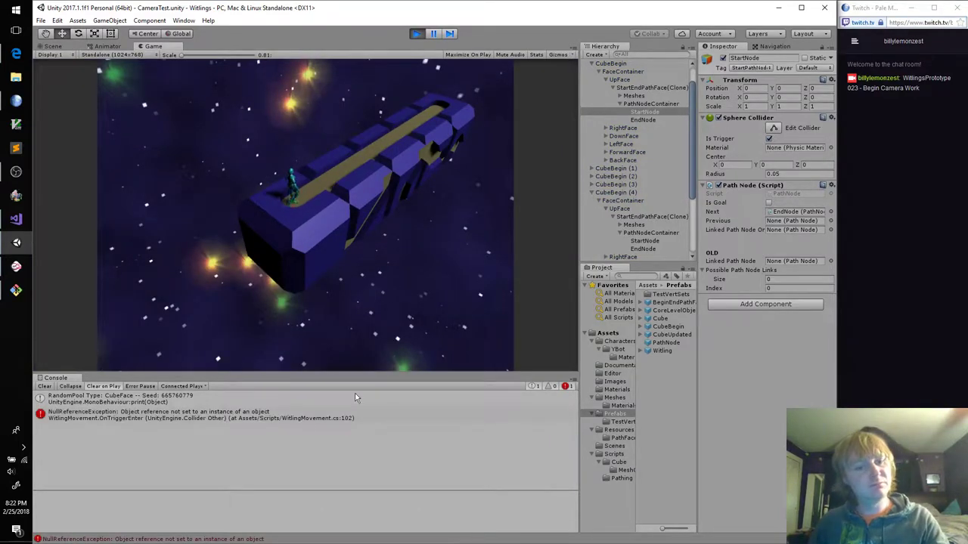
double_click(287, 418)
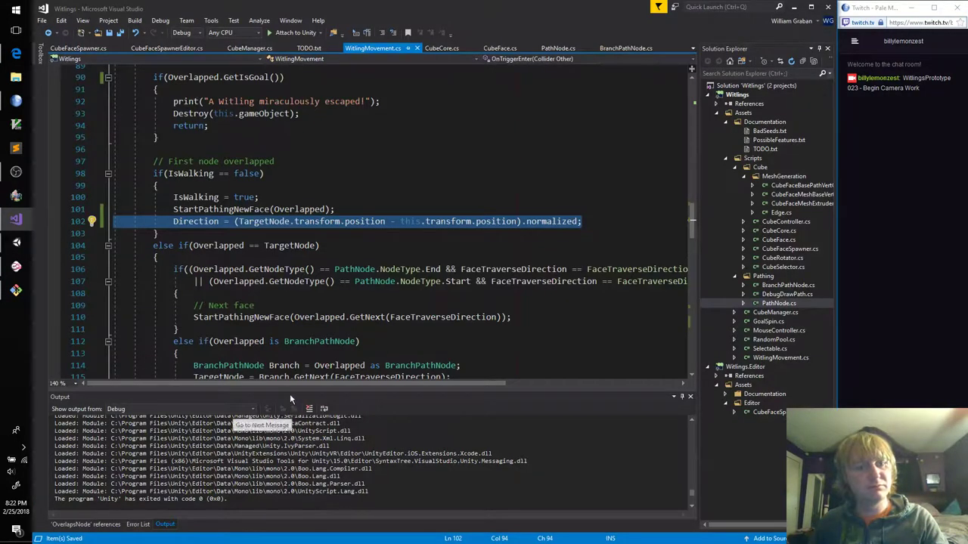
Delete the if(TargetNode != null) wrapper and unindent the TargetNode and Direction assignments
scroll(300, 261, down, 11)
scroll(300, 257, down, 7)
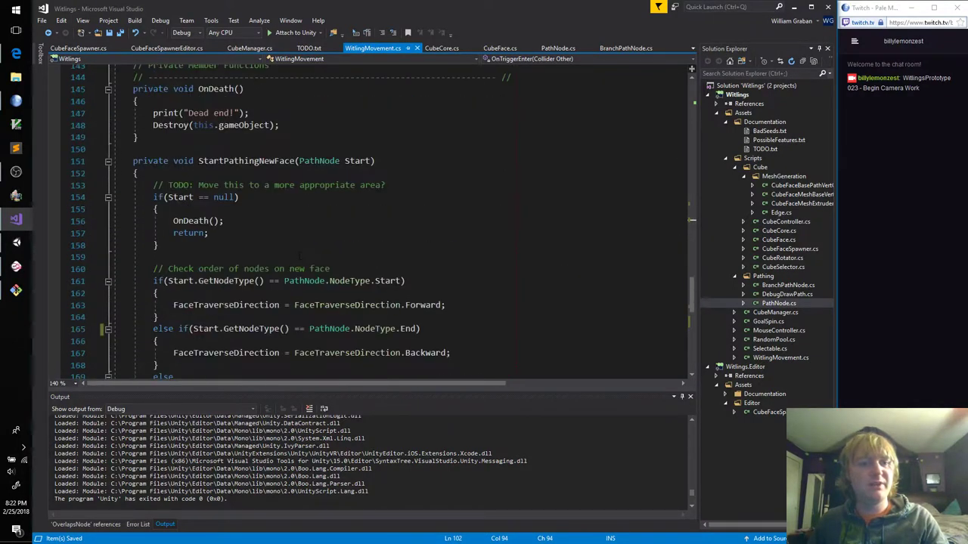
scroll(301, 257, up, 4)
scroll(301, 257, up, 6)
scroll(300, 257, down, 5)
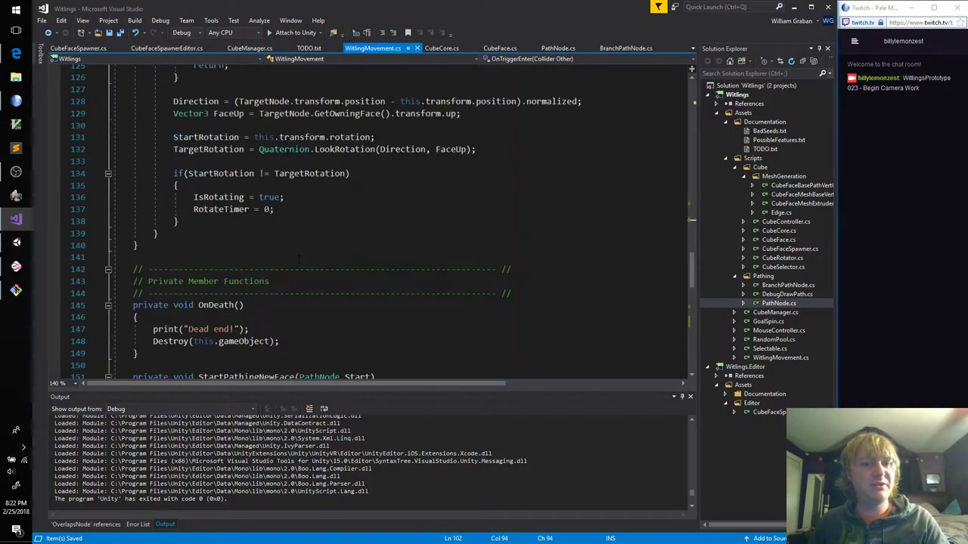
scroll(301, 257, down, 12)
scroll(302, 219, down, 3)
scroll(302, 219, up, 3)
click(302, 221)
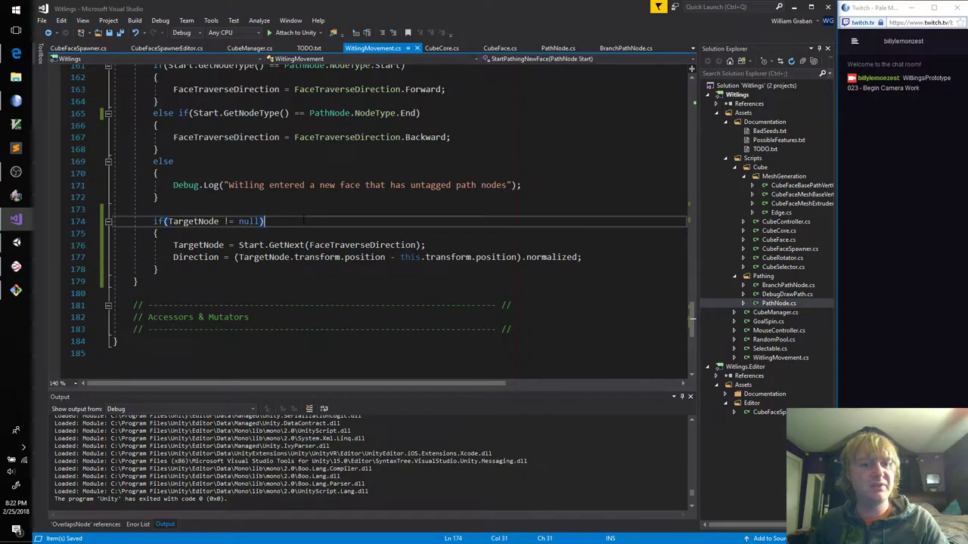
key(ctrl+x)
key(ctrl+x)
key(Down)
key(Down)
key(ctrl+x)
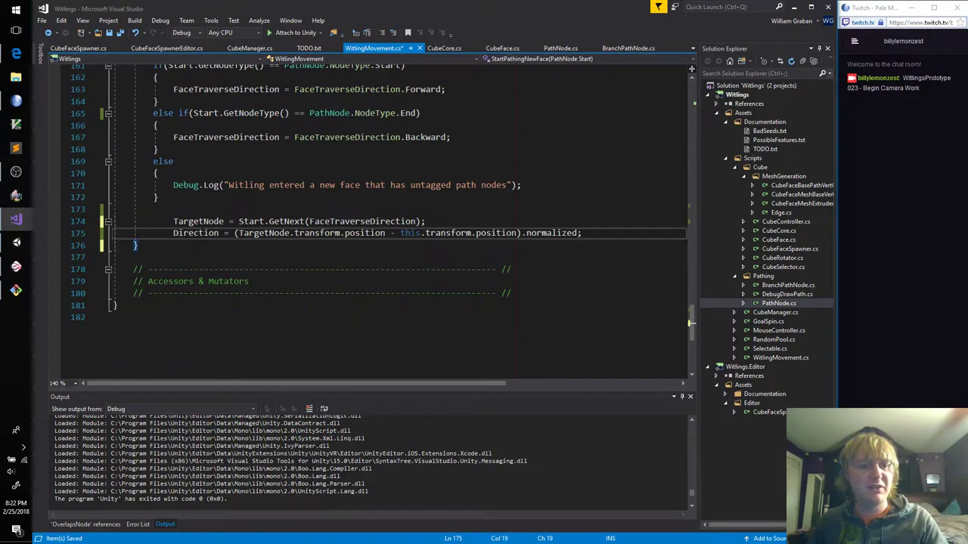
drag(113, 245, 204, 222)
key(shift+Tab)
key(Escape)
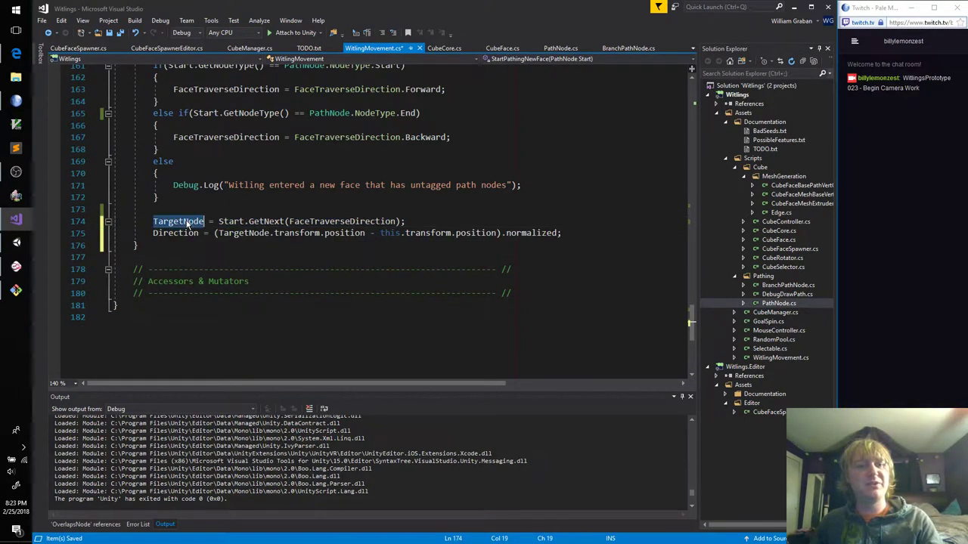
click(16, 243)
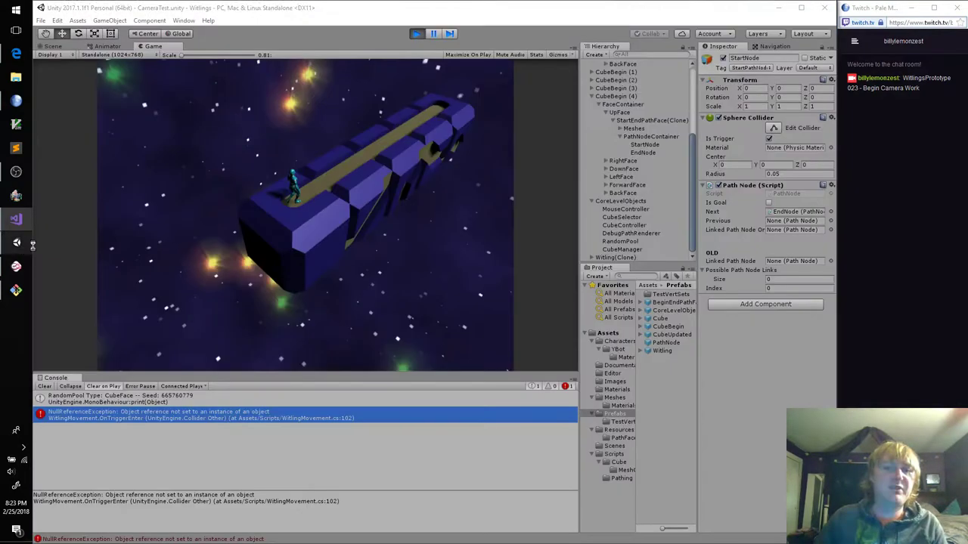
Replay the scene and open the new NullReferenceException at line 175 in Visual Studio
click(416, 34)
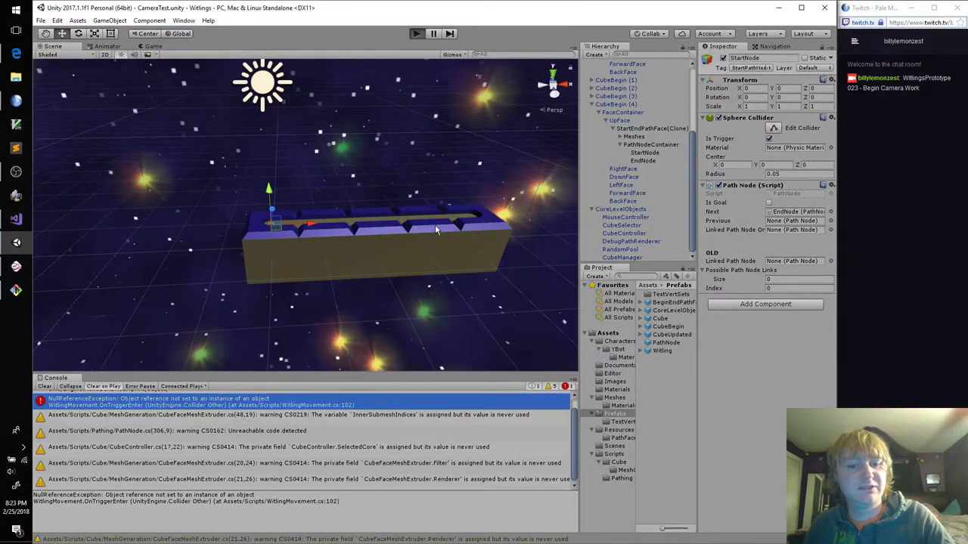
key(ctrl+p)
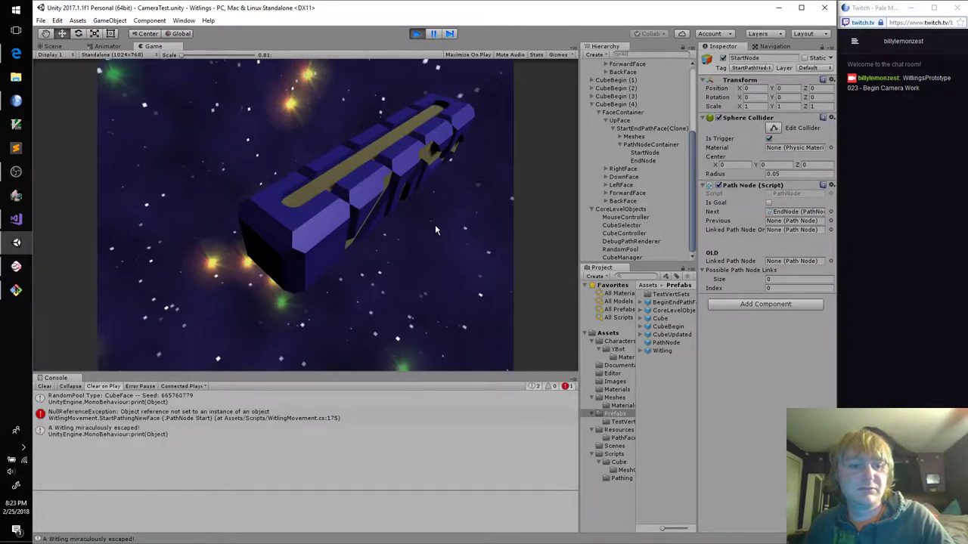
double_click(194, 418)
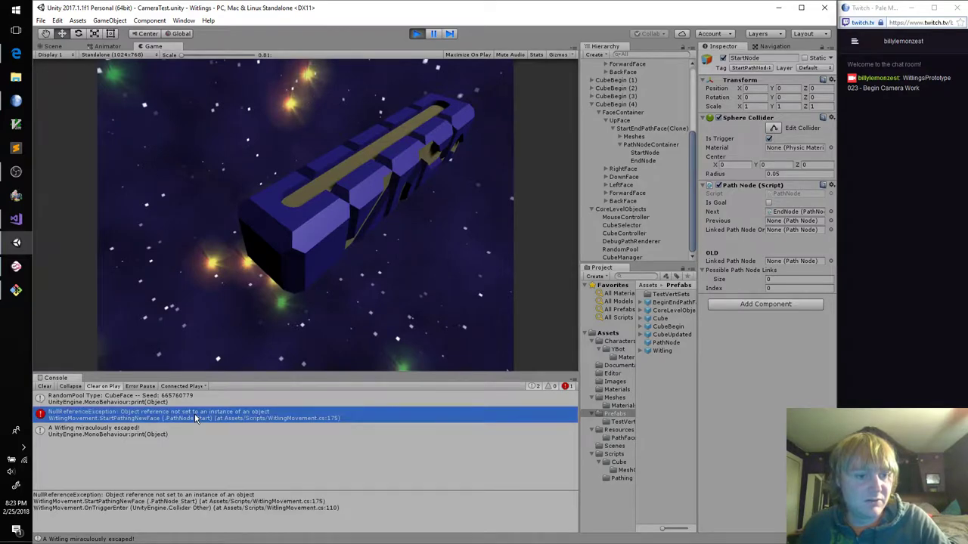
key(Up)
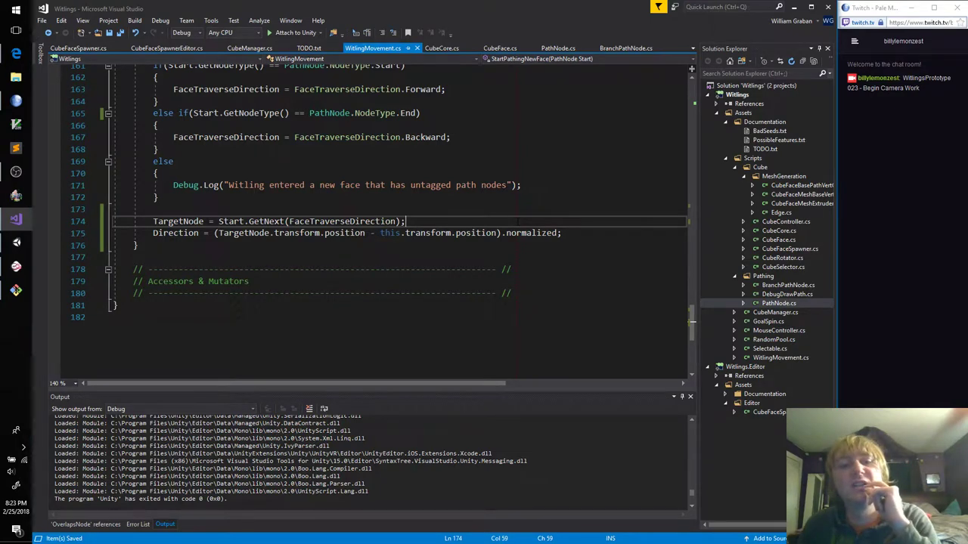
scroll(418, 243, up, 3)
scroll(418, 243, up, 3)
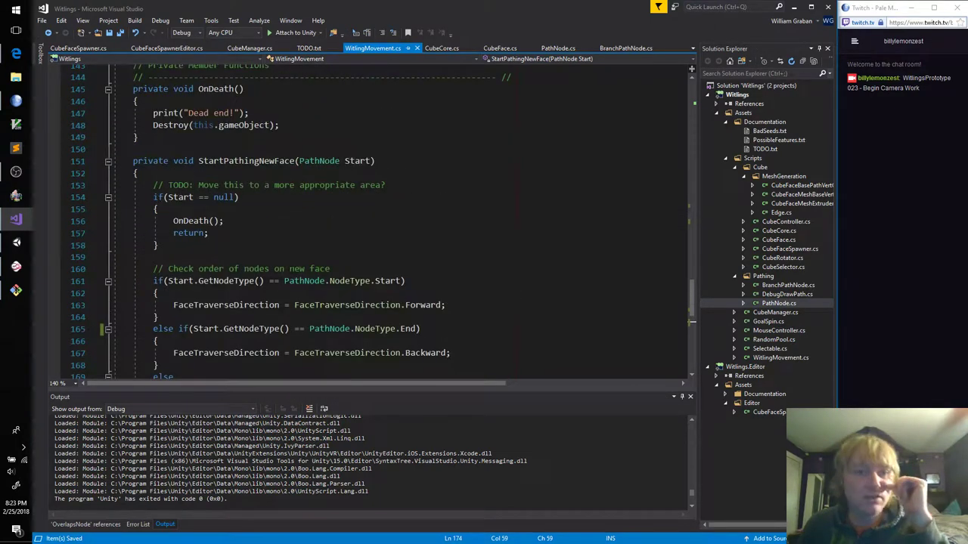
click(250, 160)
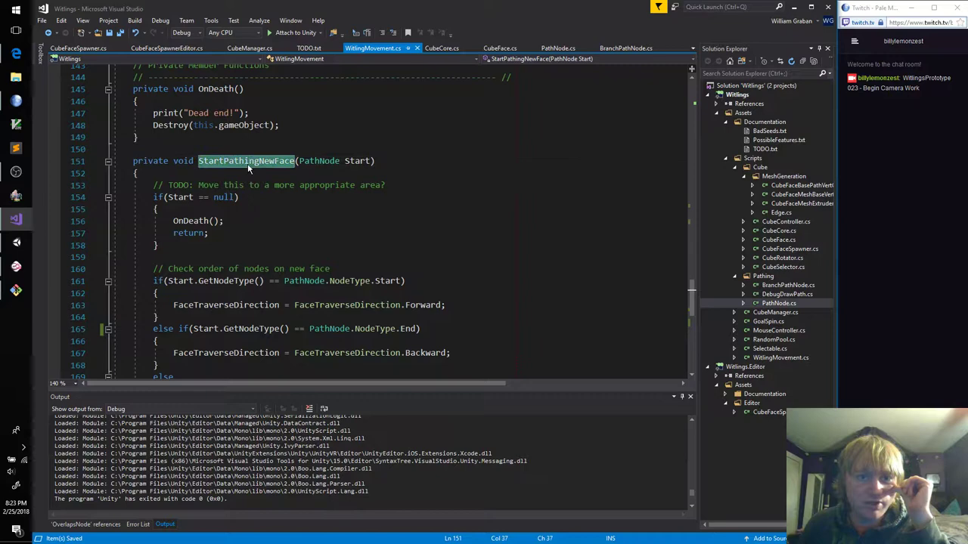
scroll(255, 270, up, 3)
scroll(254, 270, up, 9)
scroll(252, 285, up, 3)
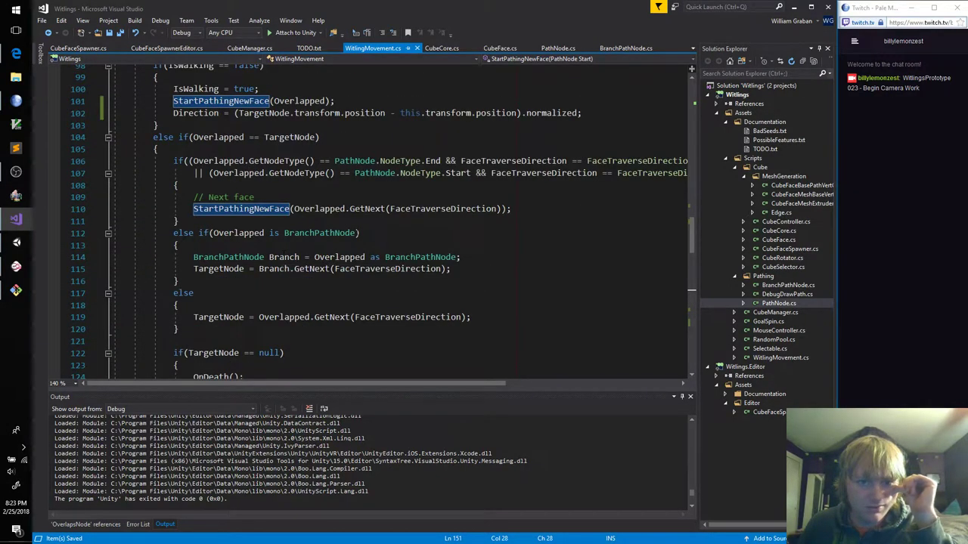
click(506, 208)
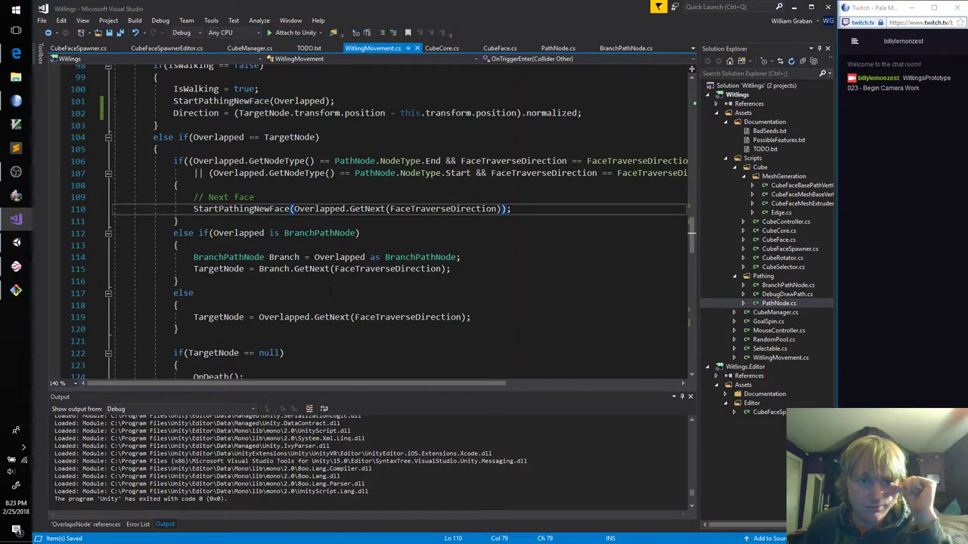
scroll(330, 289, up, 3)
scroll(321, 295, up, 3)
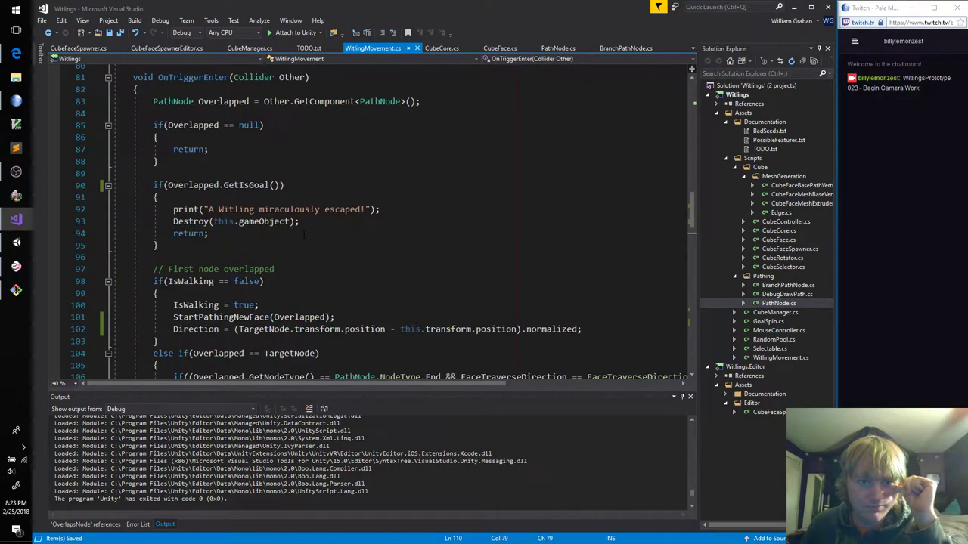
click(219, 185)
double_click(187, 210)
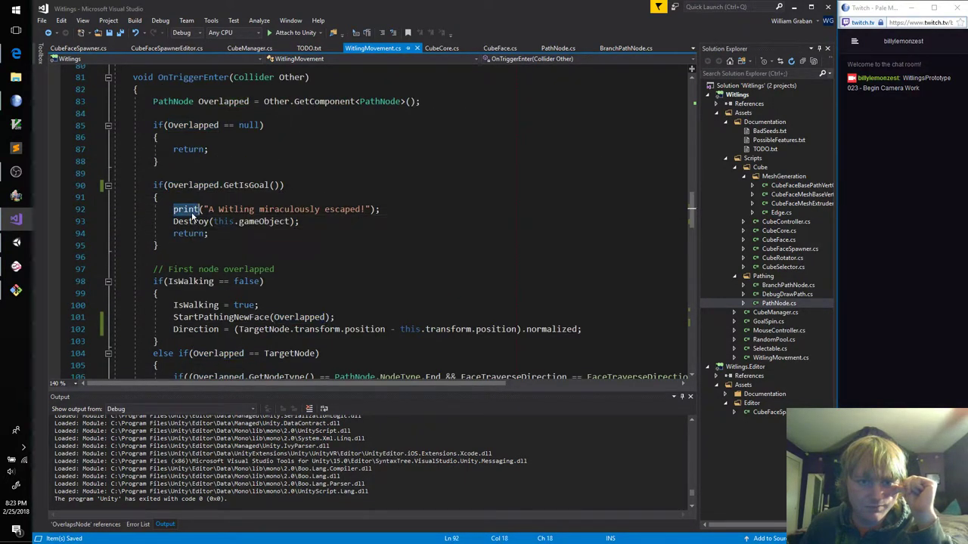
key(Down)
key(End)
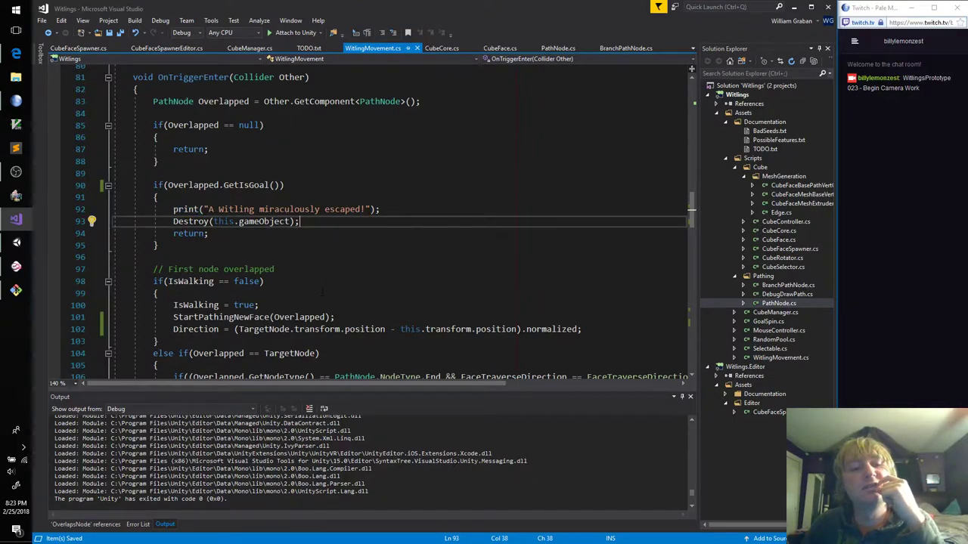
scroll(322, 292, down, 6)
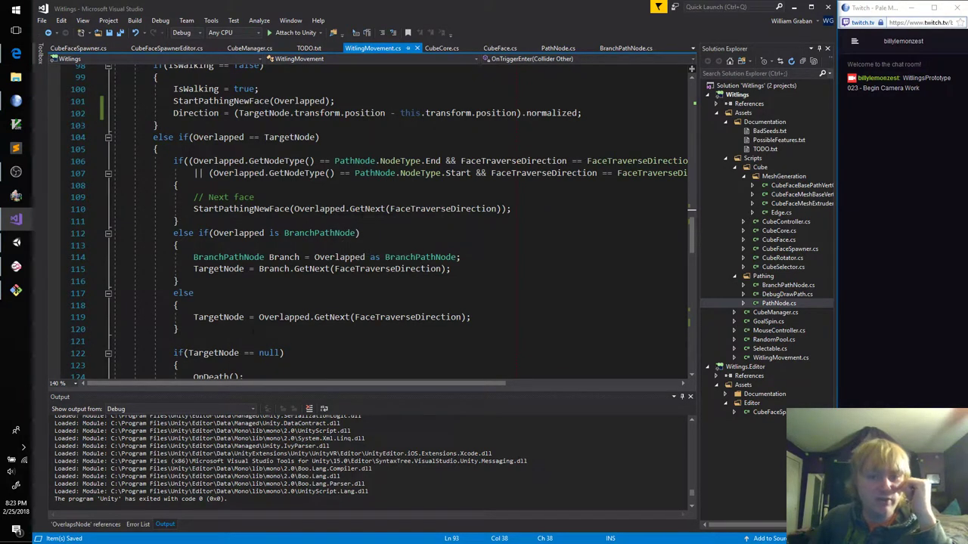
double_click(218, 317)
click(306, 317)
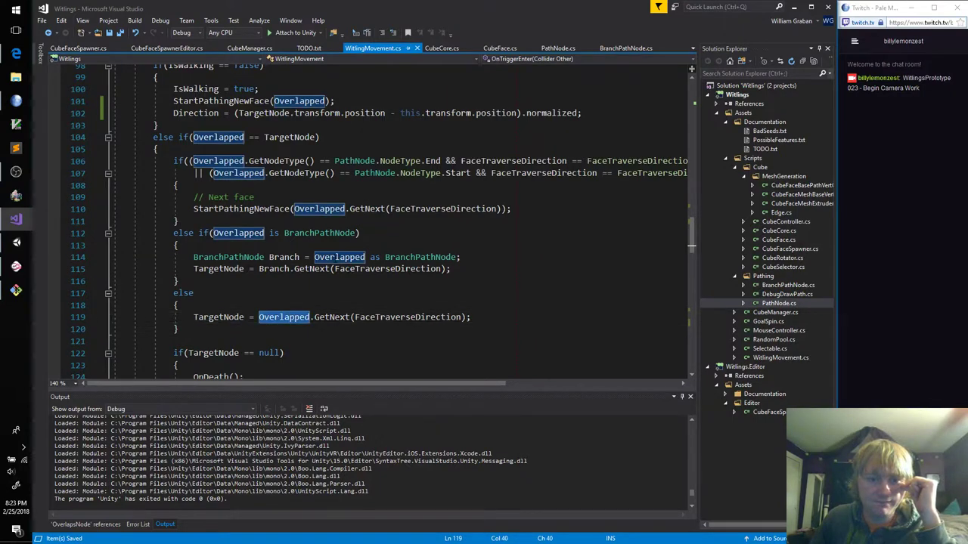
scroll(335, 262, down, 3)
click(280, 270)
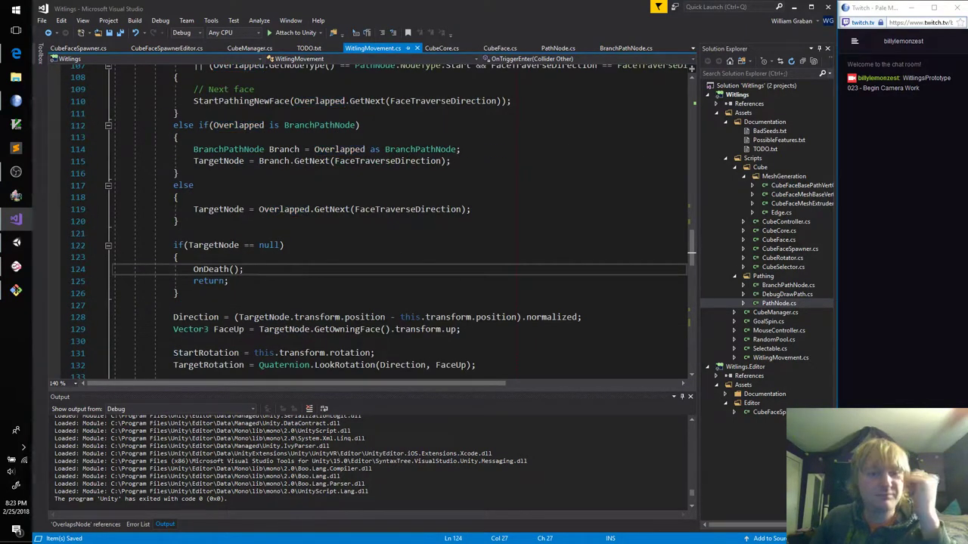
double_click(208, 281)
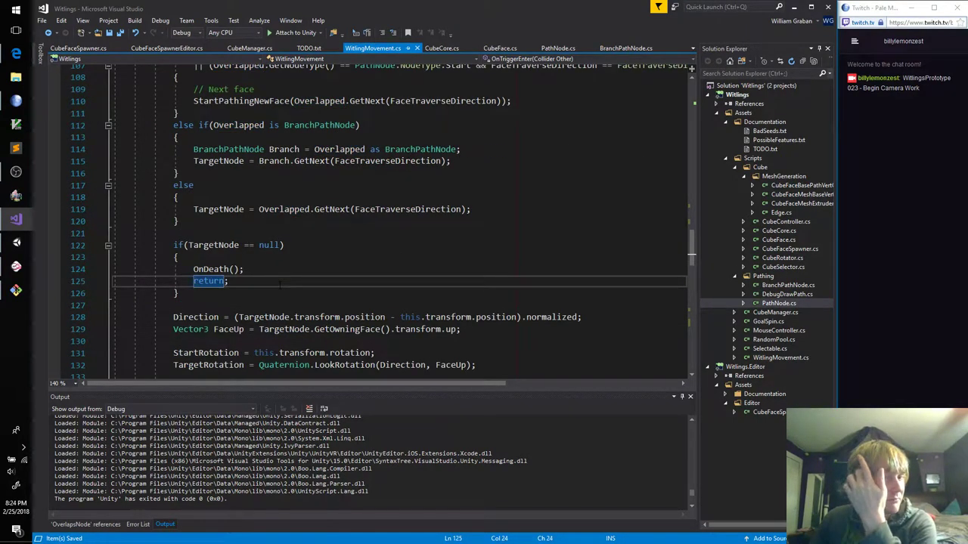
Open the error line and add an if(TargetNode == null) check after the TargetNode assignment
click(16, 242)
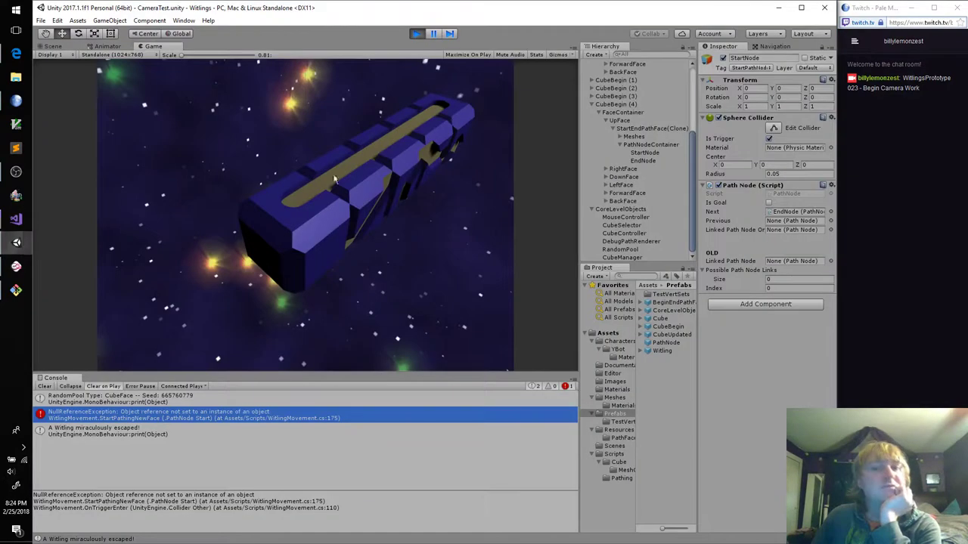
double_click(204, 416)
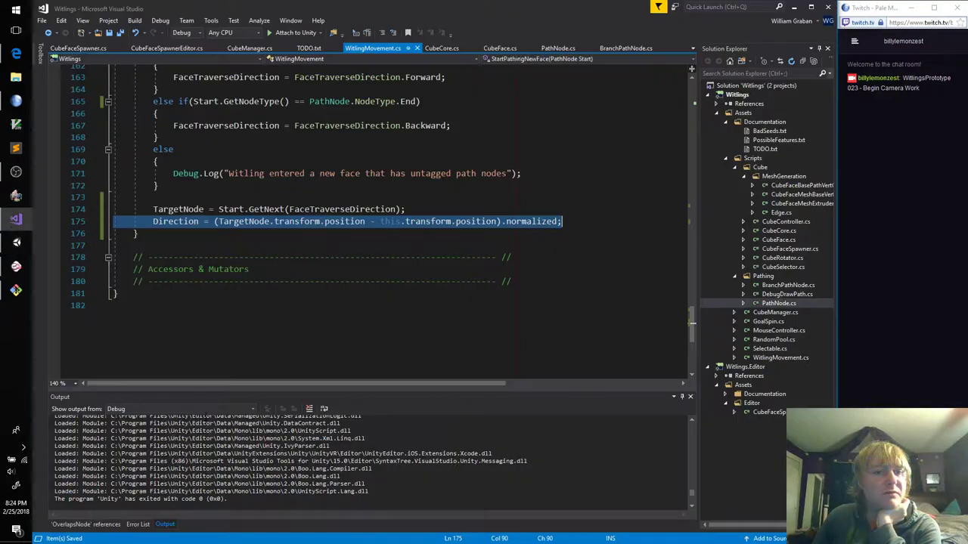
click(440, 209)
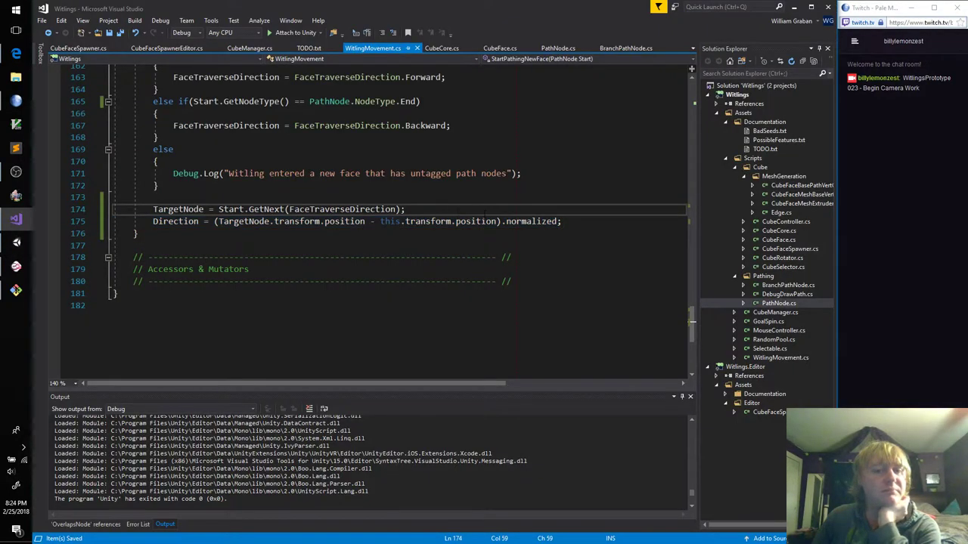
key(Return)
key(Return)
text(if(T)
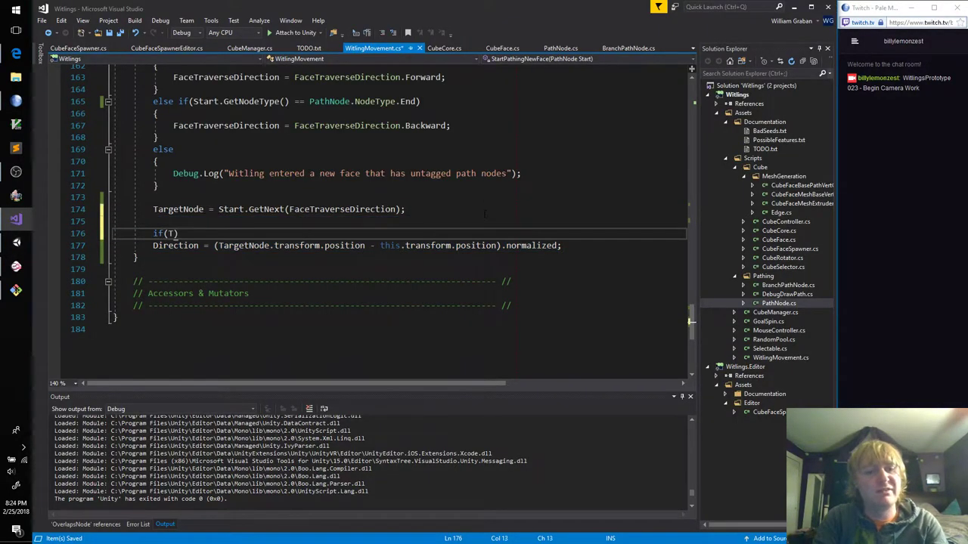
text(argetNode == nu)
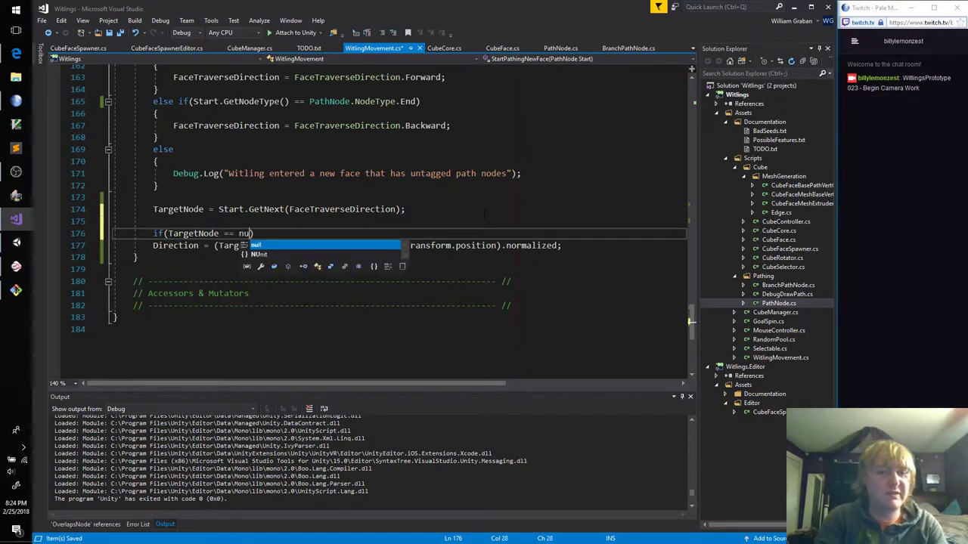
key(Tab)
key(End)
Fill the null block with 'int dbg = 2;' and a dbg counter line, then attach to Unity
key(Return)
text({)
key(Return)
text(i)
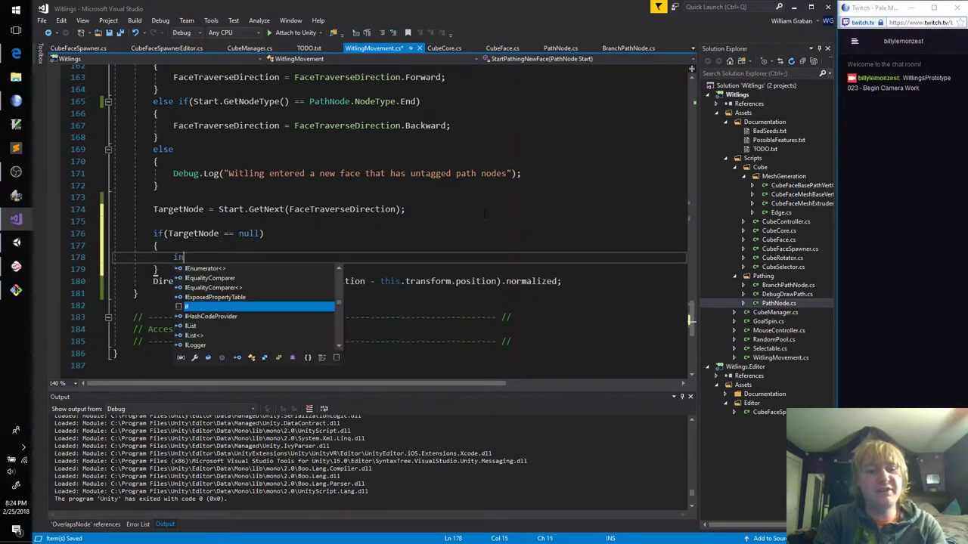
text(nt dbg = 2;)
key(Return)
text(++)
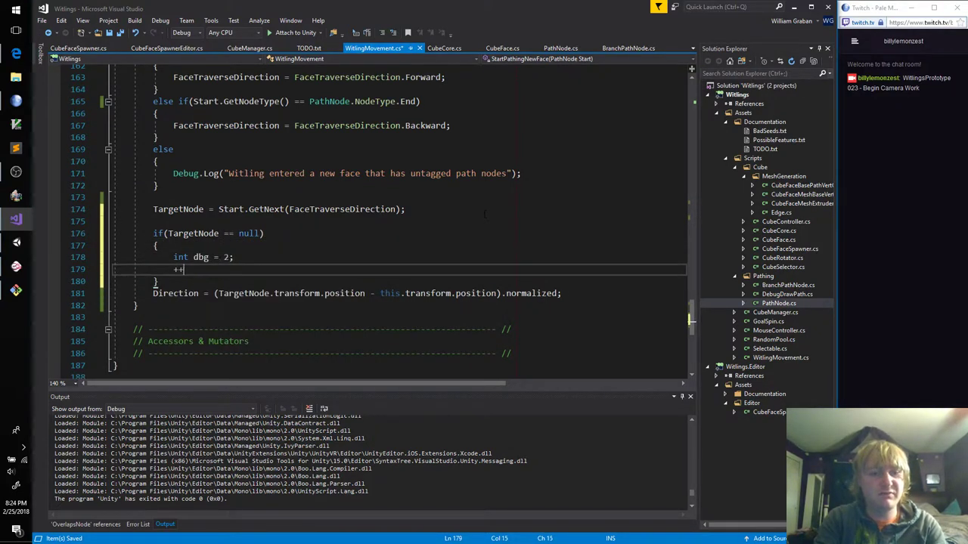
text(dbg;)
key(F5)
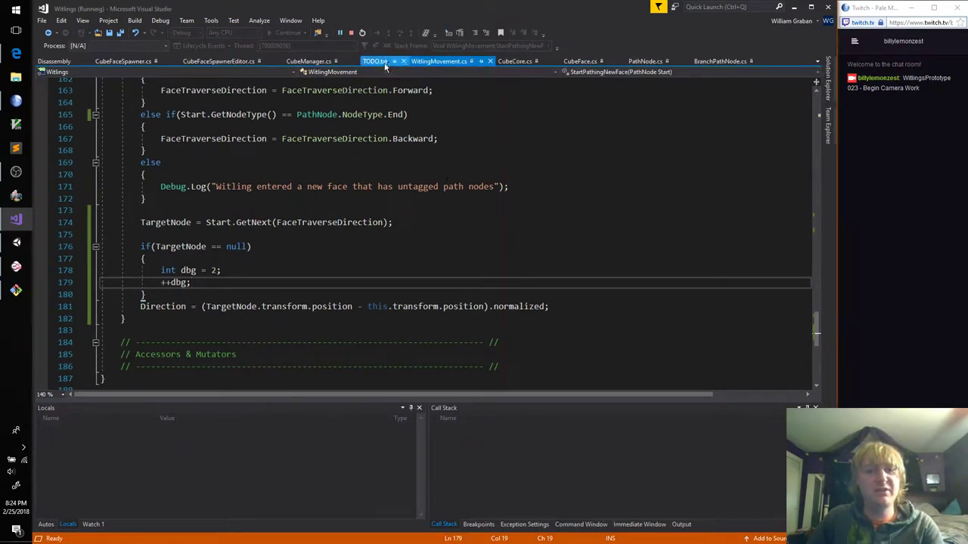
Set a breakpoint on the ++dbg line 179
click(351, 33)
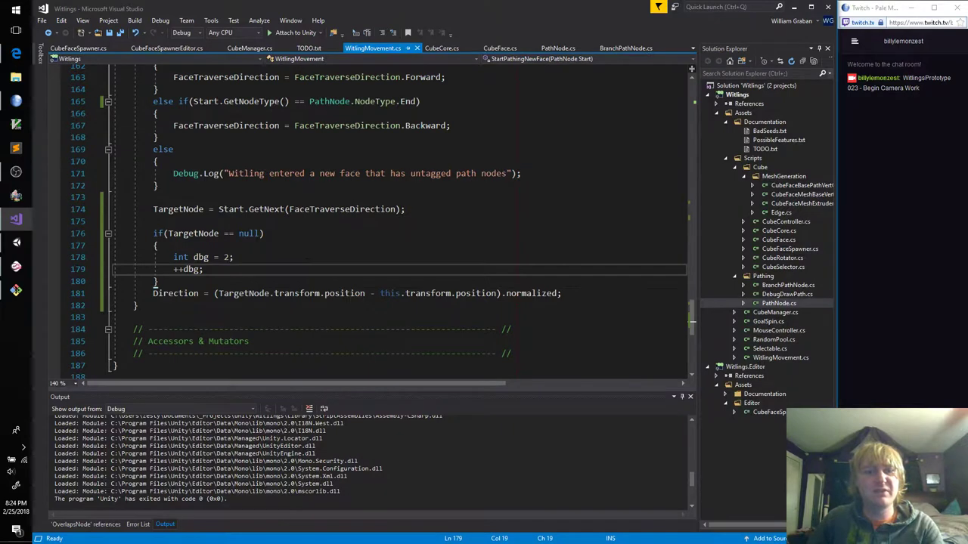
key(F9)
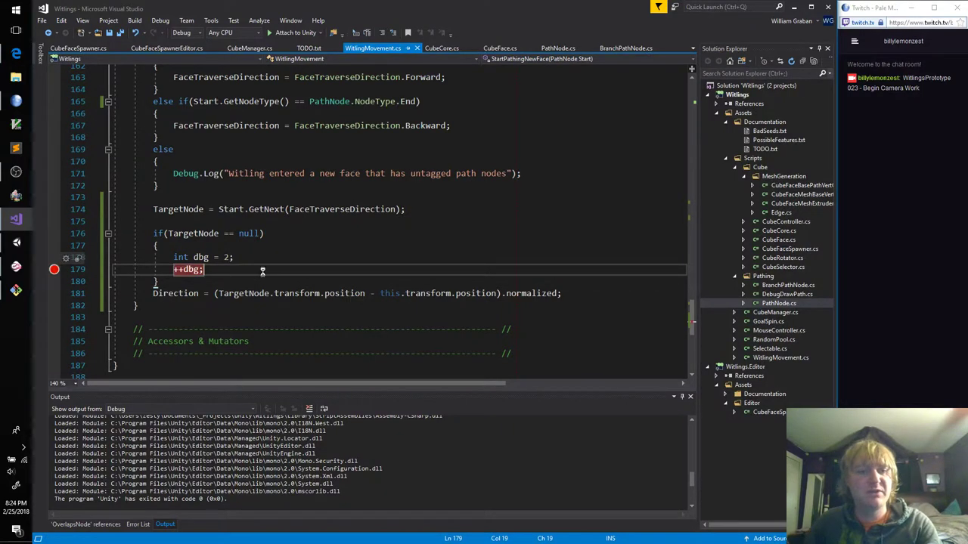
key(F5)
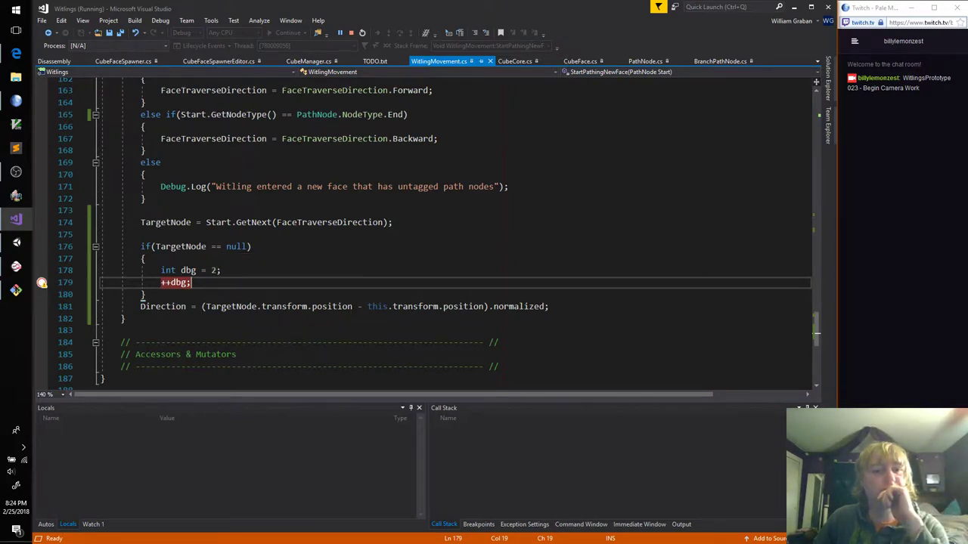
mouse_move(54, 269)
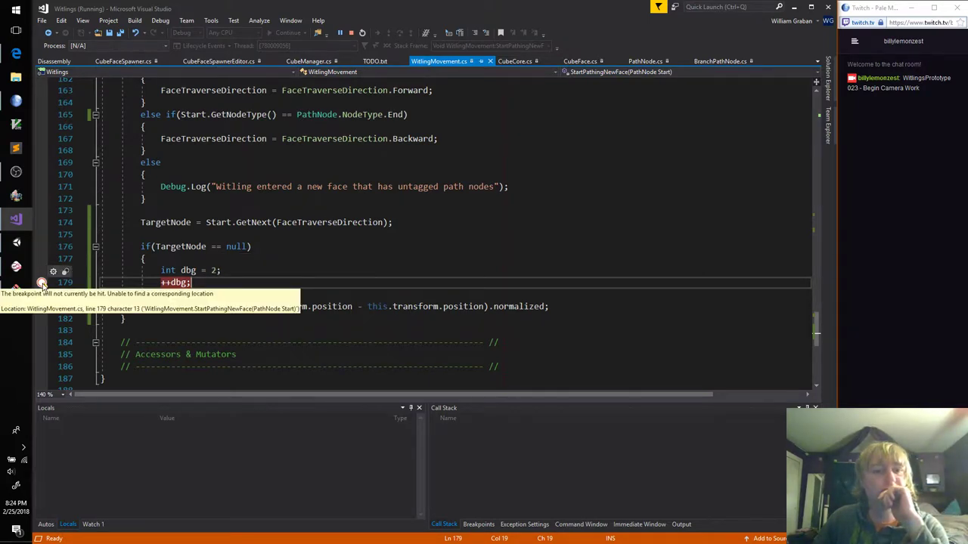
key(shift+F5)
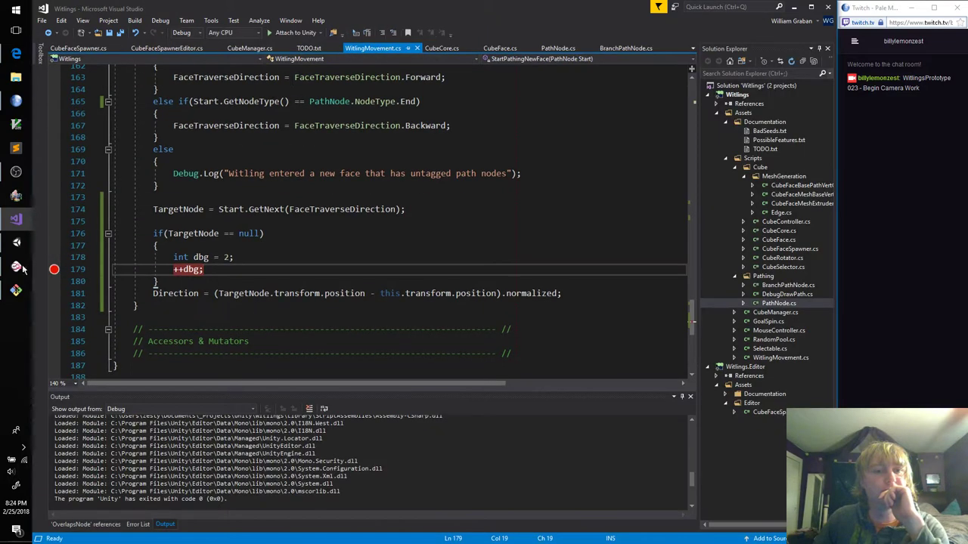
Reattach to Unity, replay the game, confirm TargetNode is null at the breakpoint, then stop
click(16, 243)
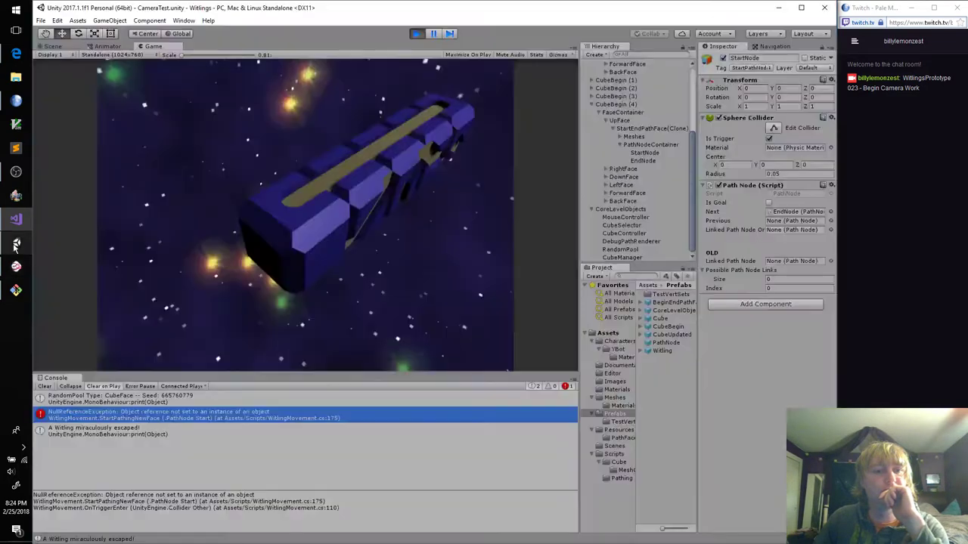
click(418, 34)
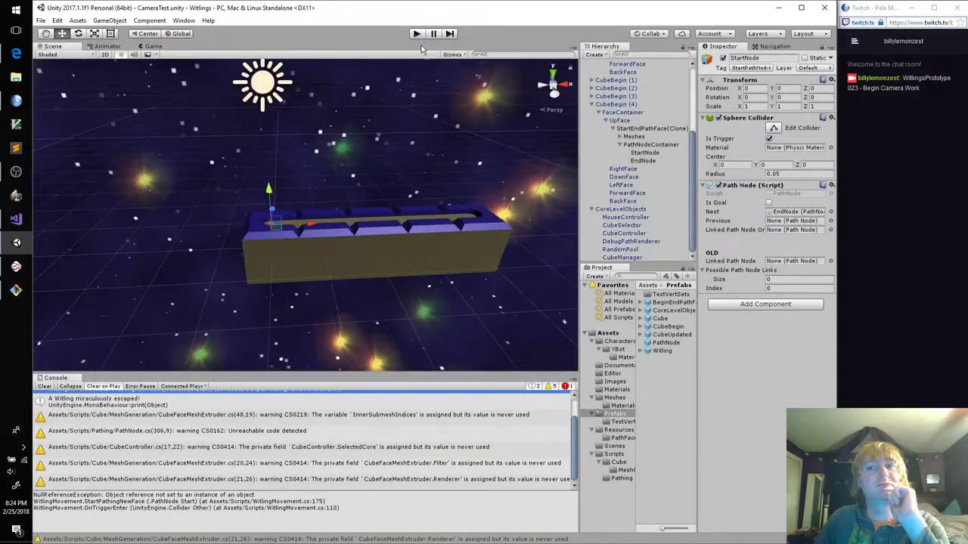
key(alt+Tab)
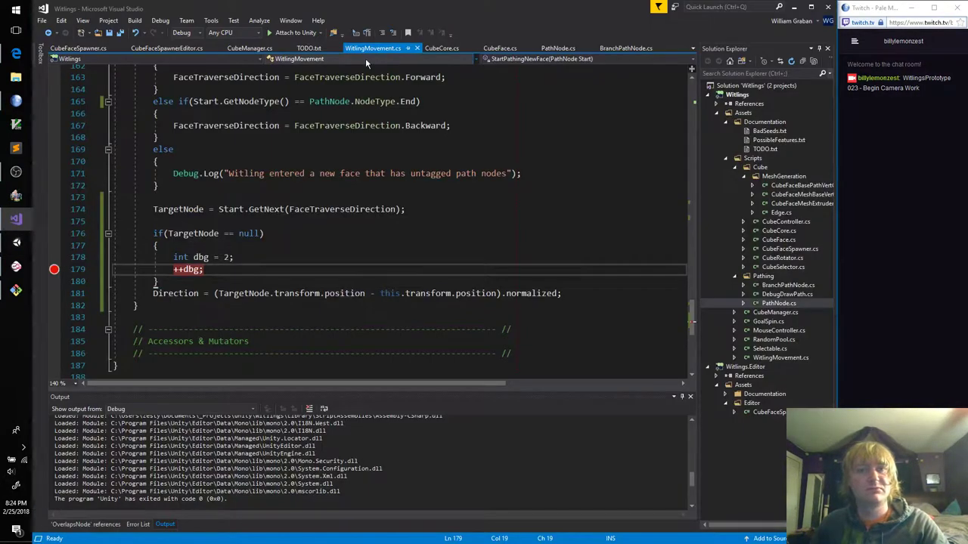
key(F5)
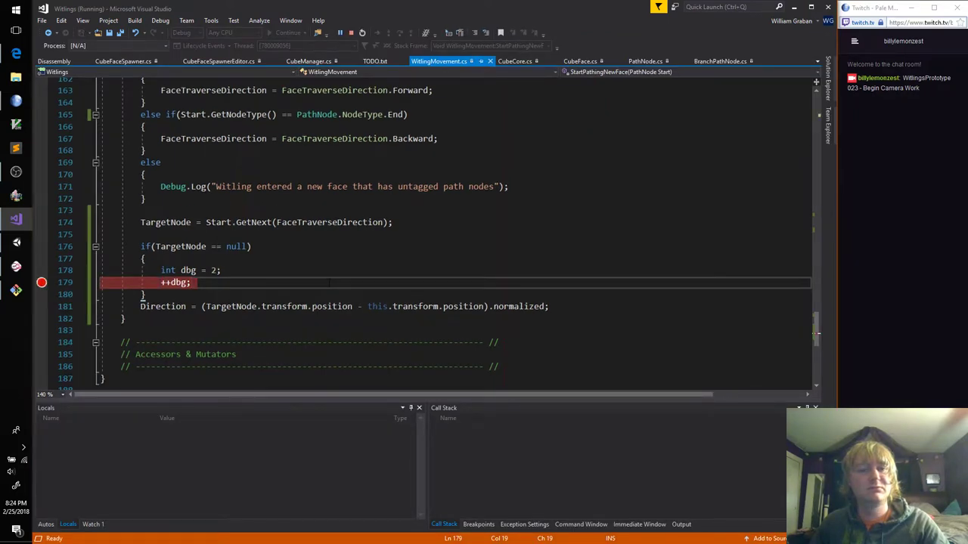
click(16, 242)
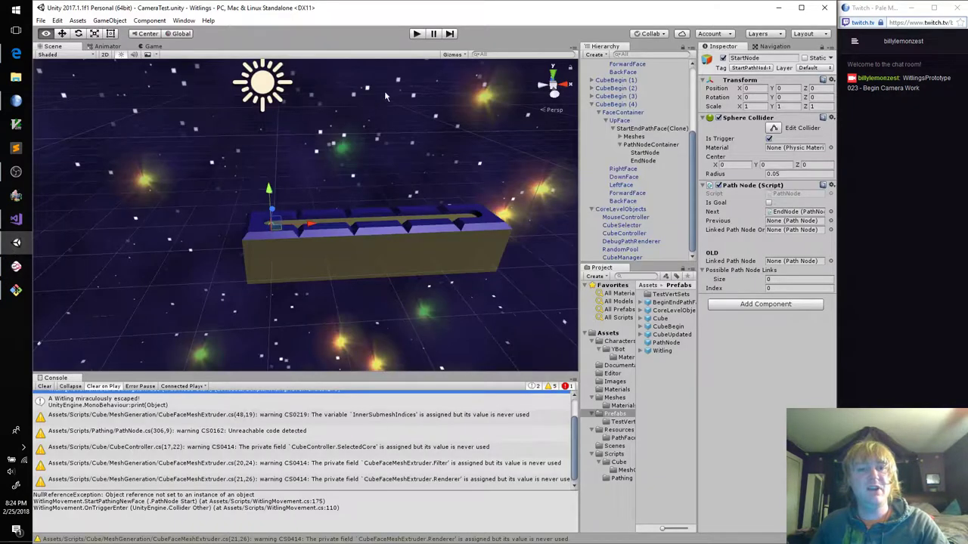
key(ctrl+p)
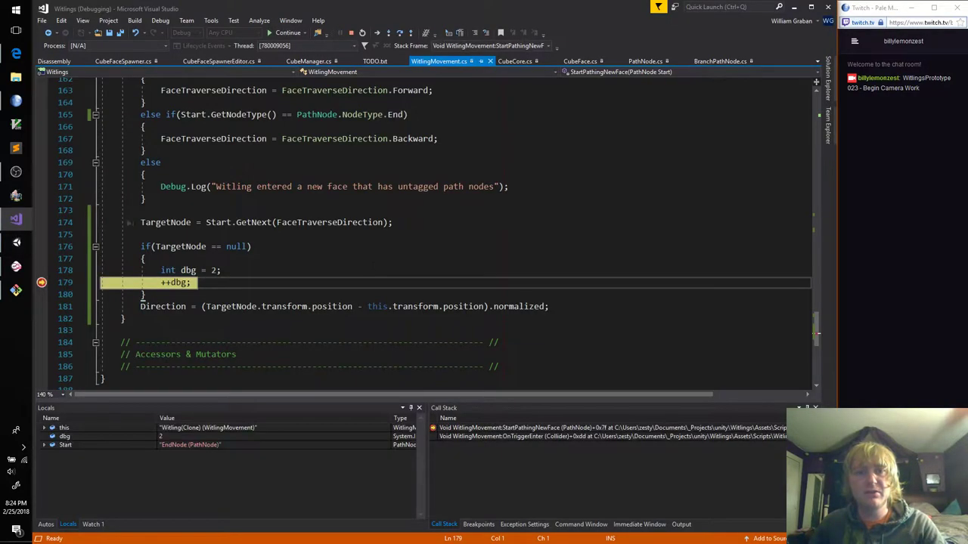
key(End)
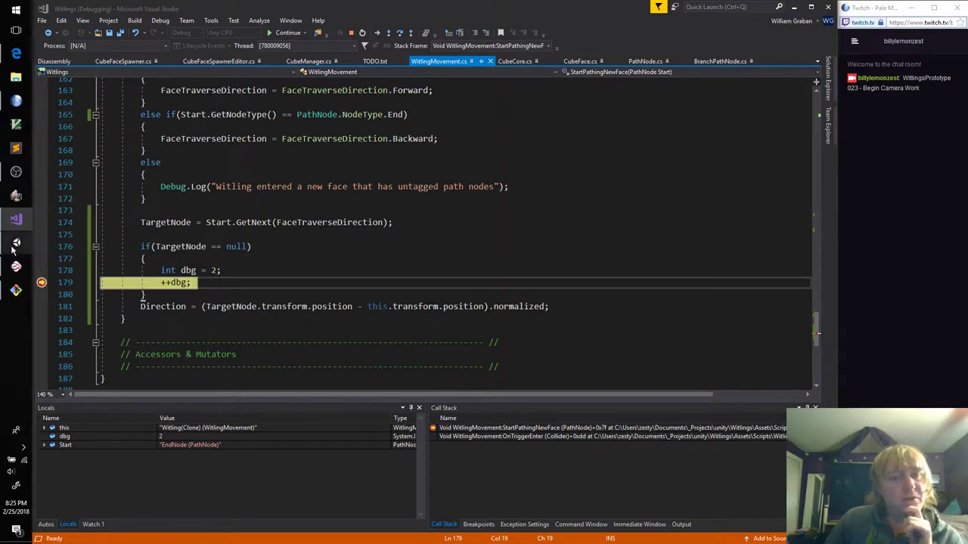
click(351, 32)
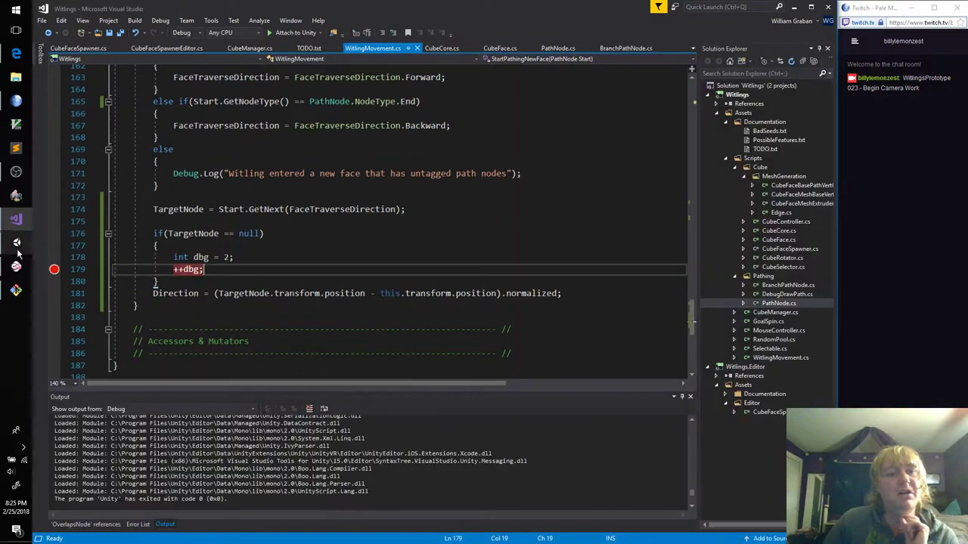
Stop Play and place the Resources StartEndPathFace prefab into the scene
key(alt+Tab)
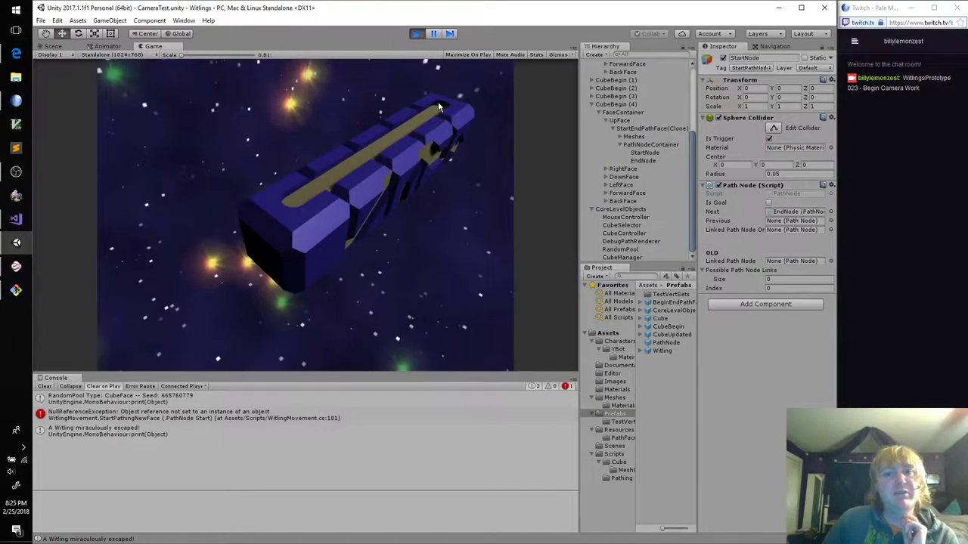
click(418, 35)
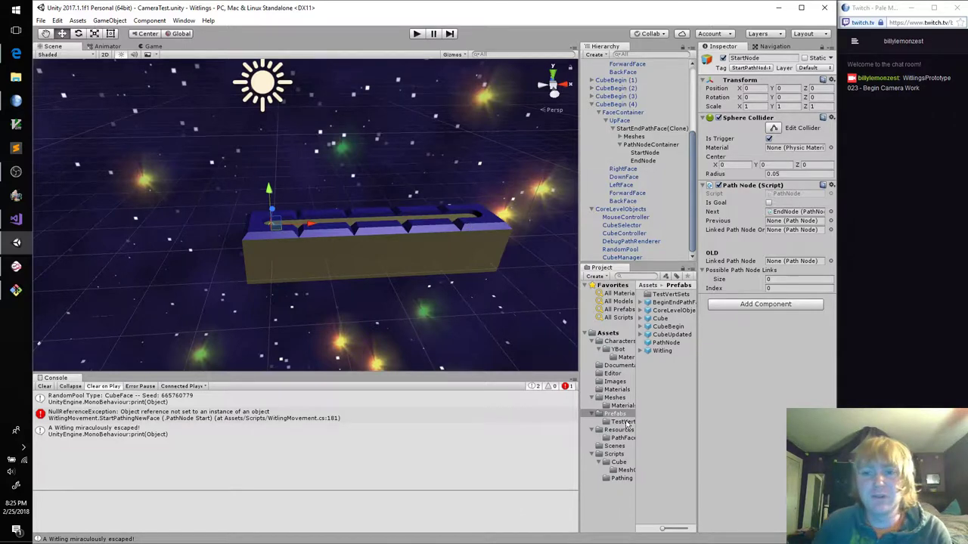
click(629, 438)
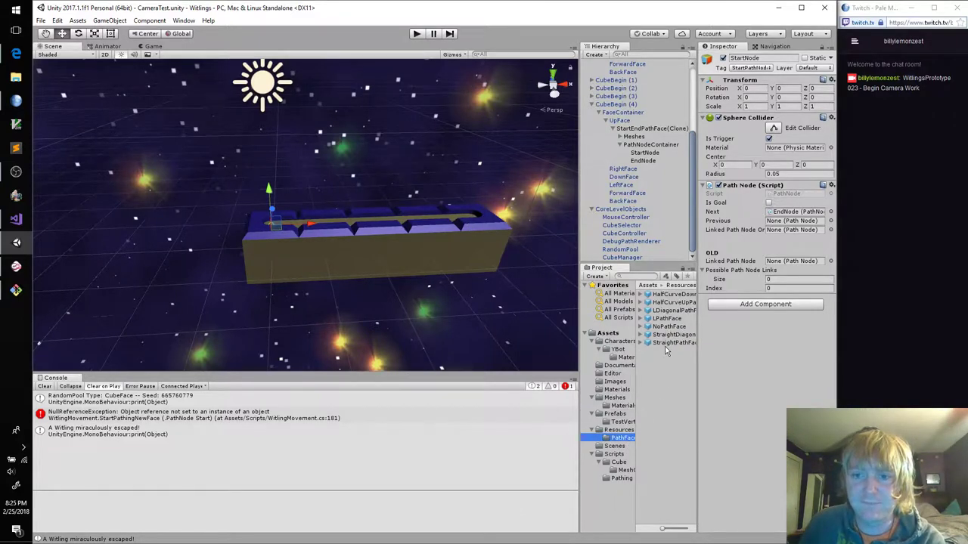
click(625, 429)
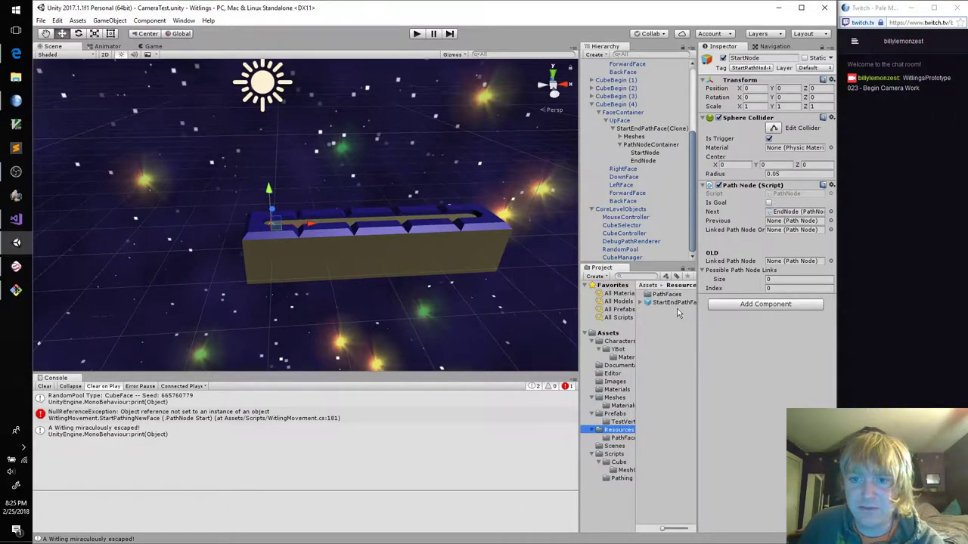
drag(673, 303, 383, 255)
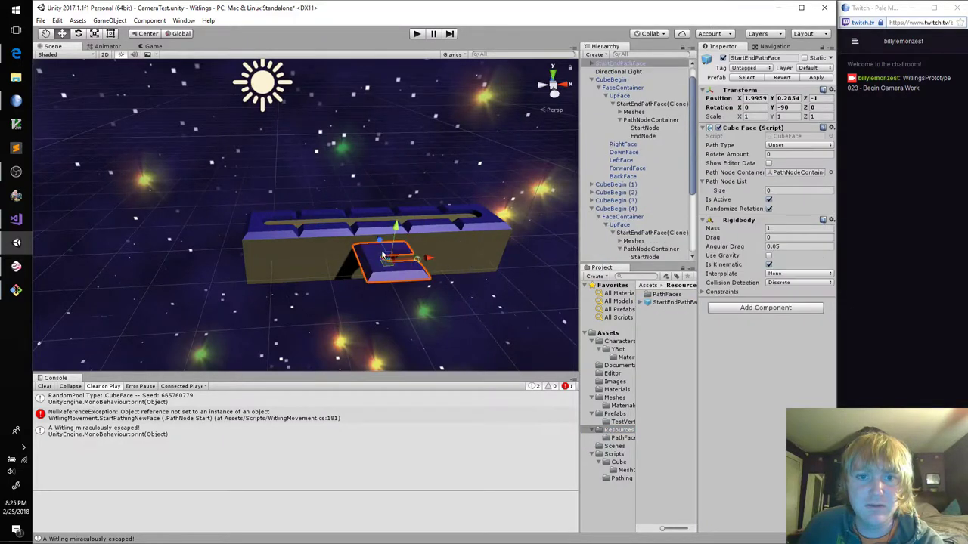
Set EndNode's Previous to StartNode, apply it to the prefab, and delete the instance
click(593, 63)
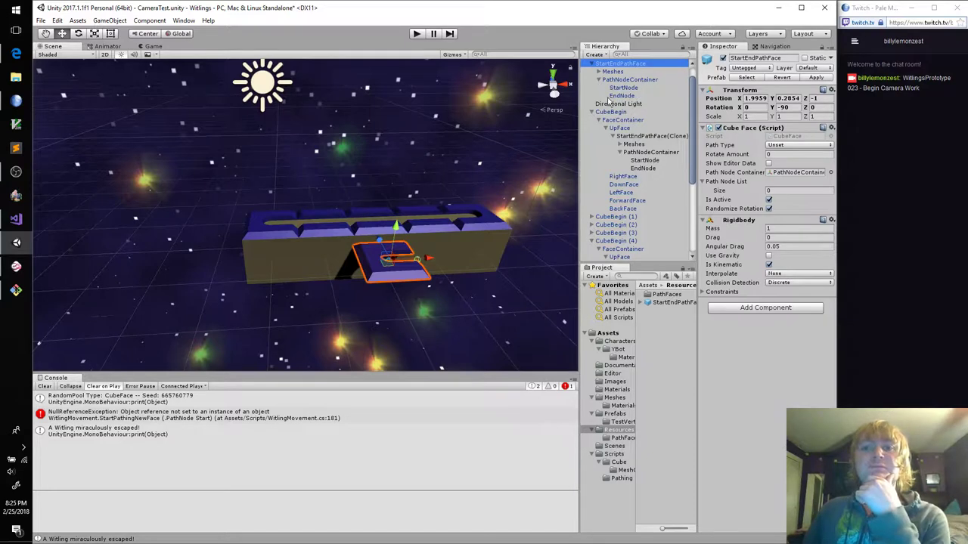
click(616, 96)
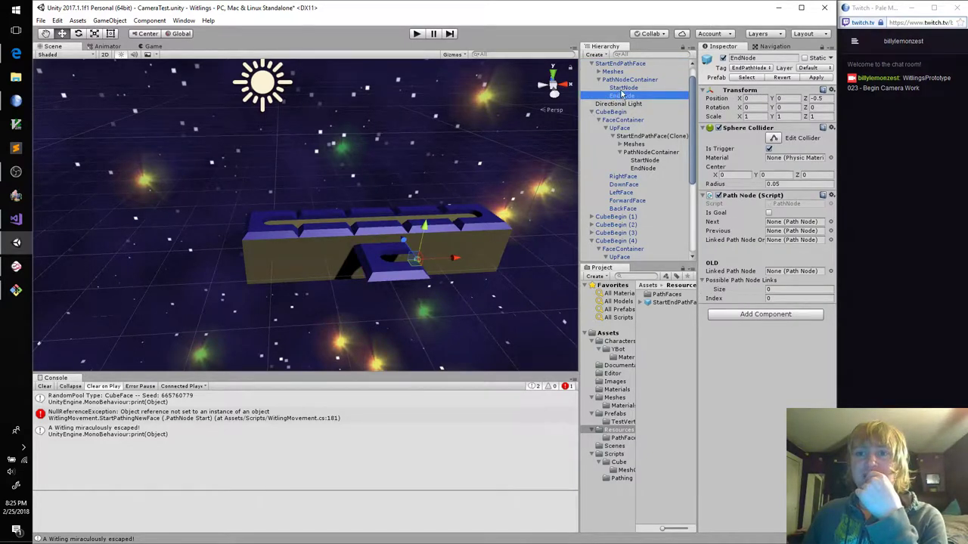
click(621, 91)
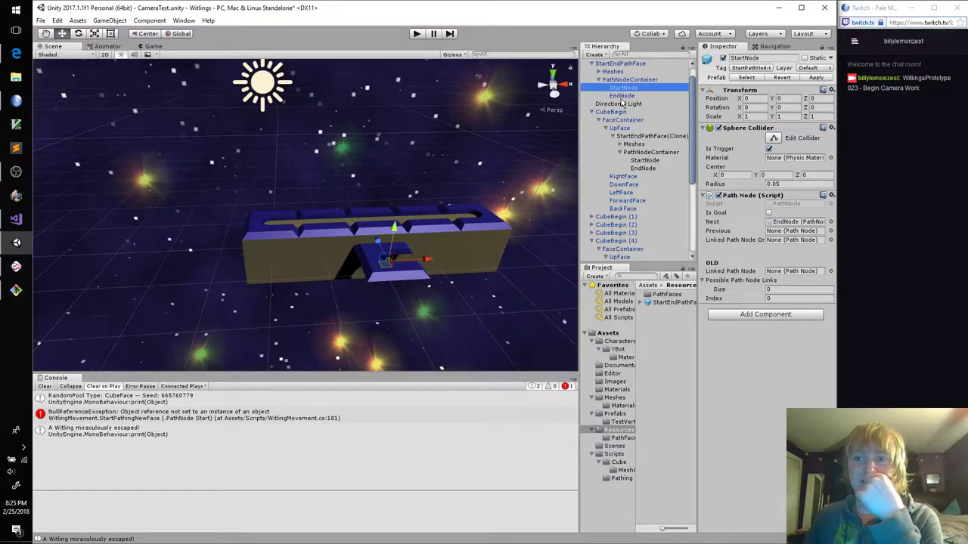
click(622, 97)
mouse_move(636, 92)
mouse_down()
mouse_move(791, 212)
mouse_move(793, 232)
mouse_up()
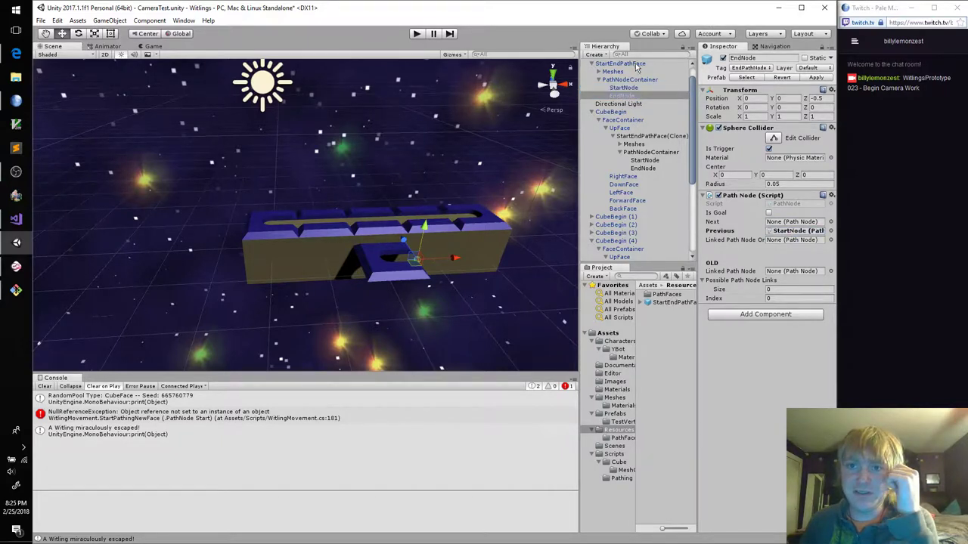
click(636, 66)
click(811, 79)
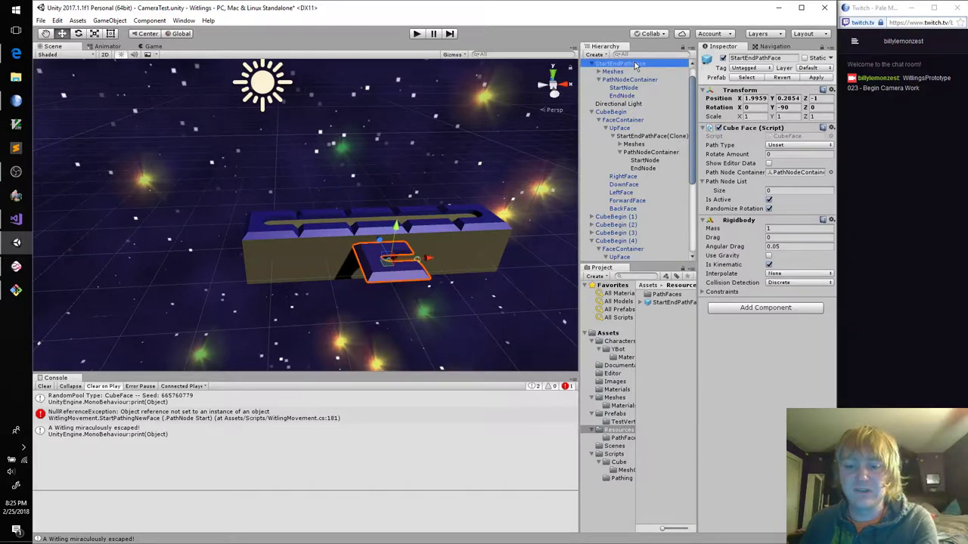
key(Delete)
Regenerate the faces on CubeBegin (4) and start Play mode
click(474, 245)
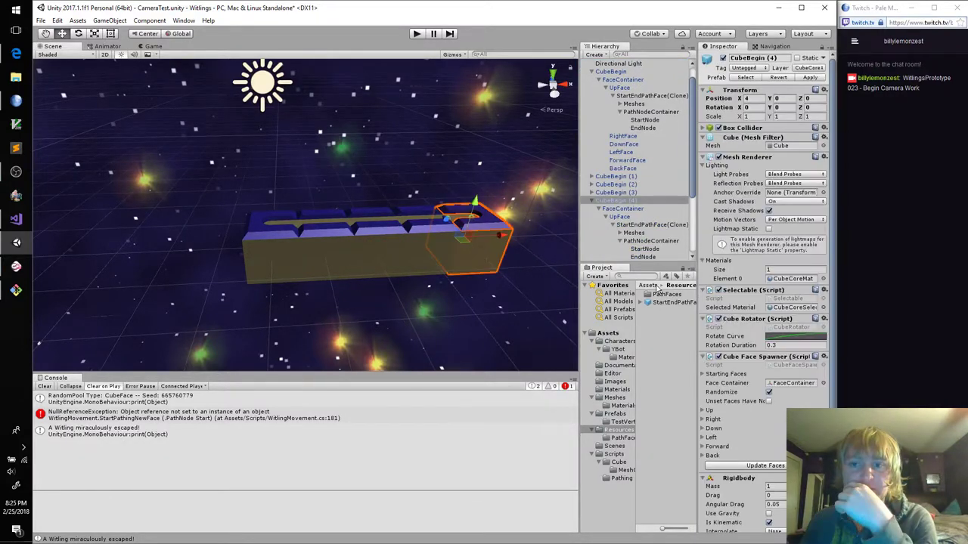
click(769, 466)
click(416, 33)
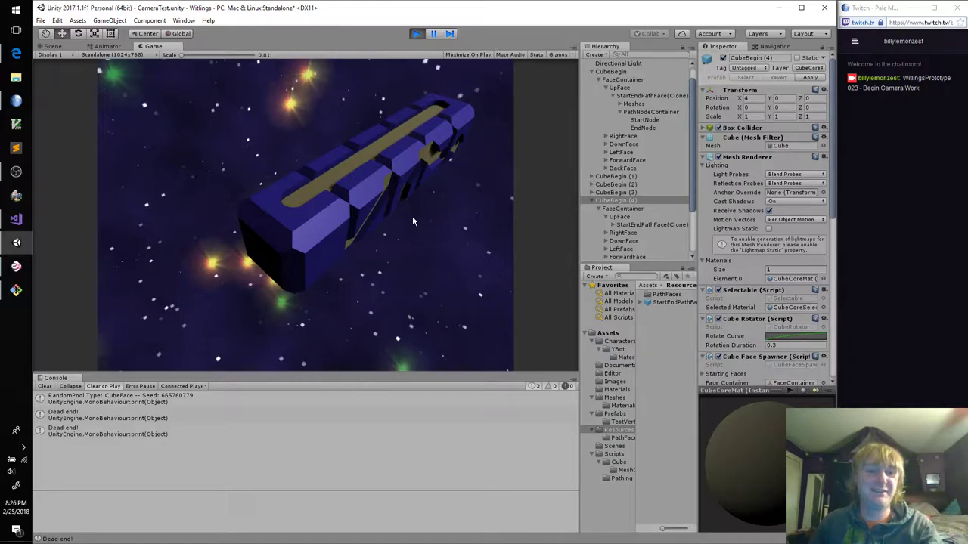
click(415, 34)
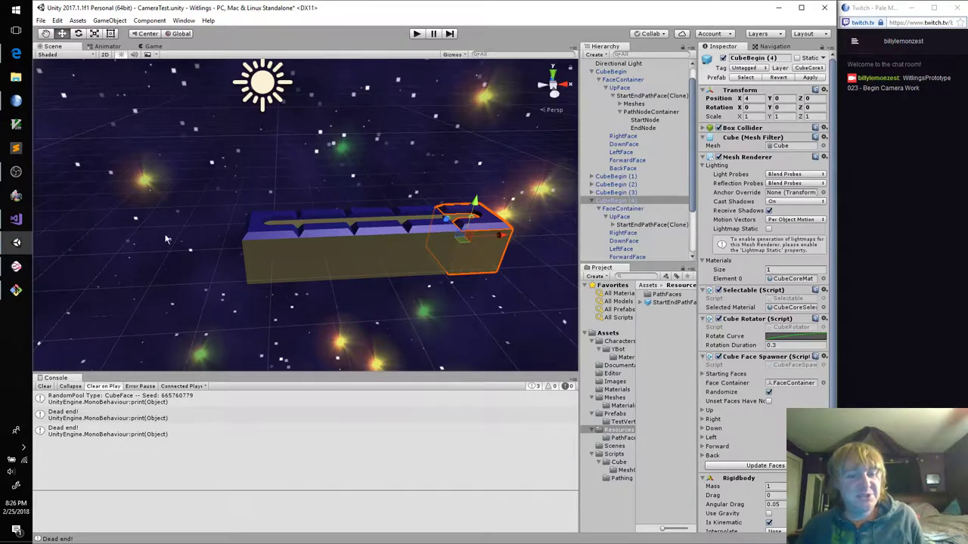
click(16, 266)
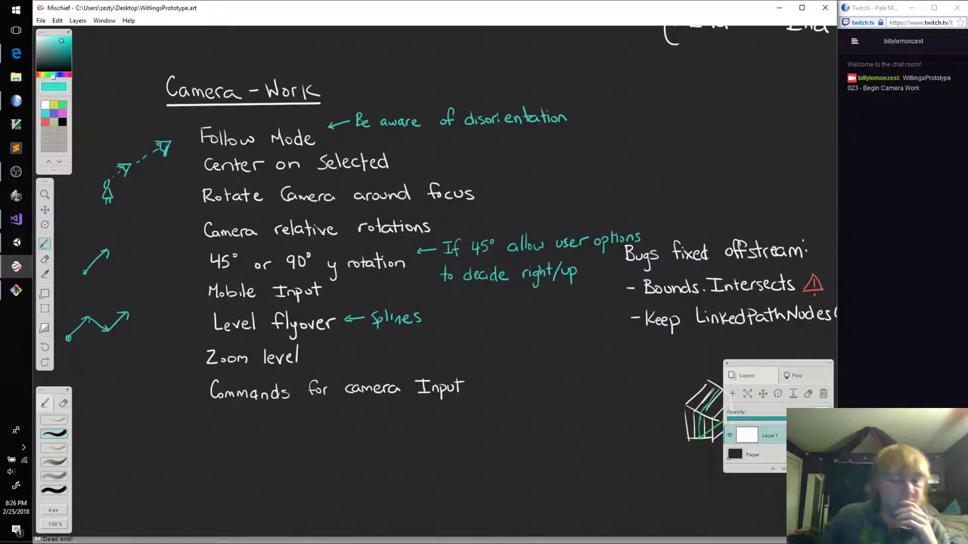
click(16, 242)
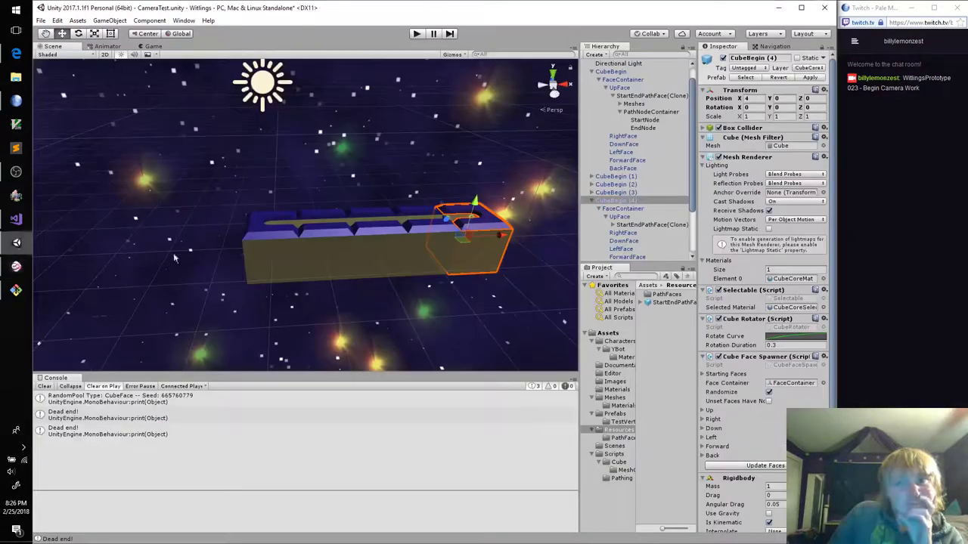
Create a new C# script named CameraController in the Scripts/Cube folder
scroll(620, 128, up, 1)
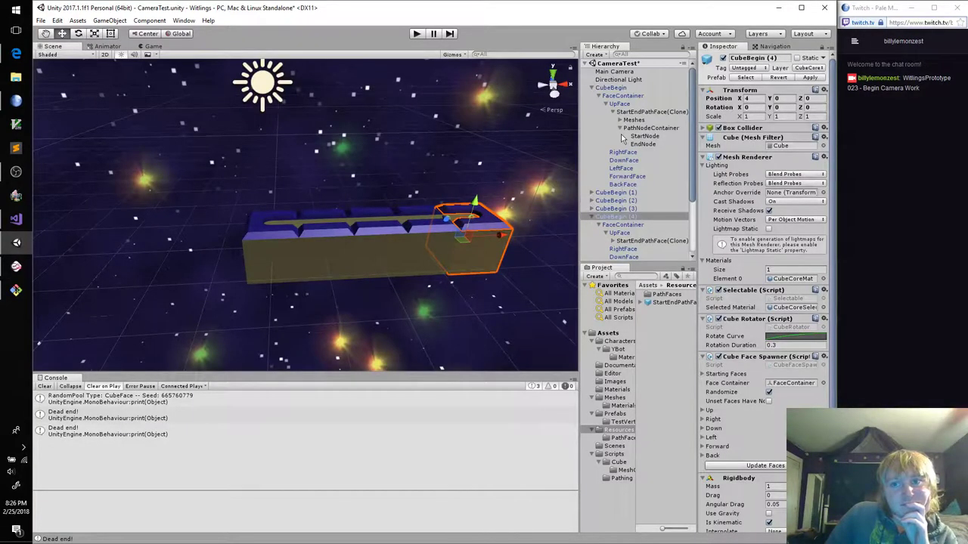
click(632, 72)
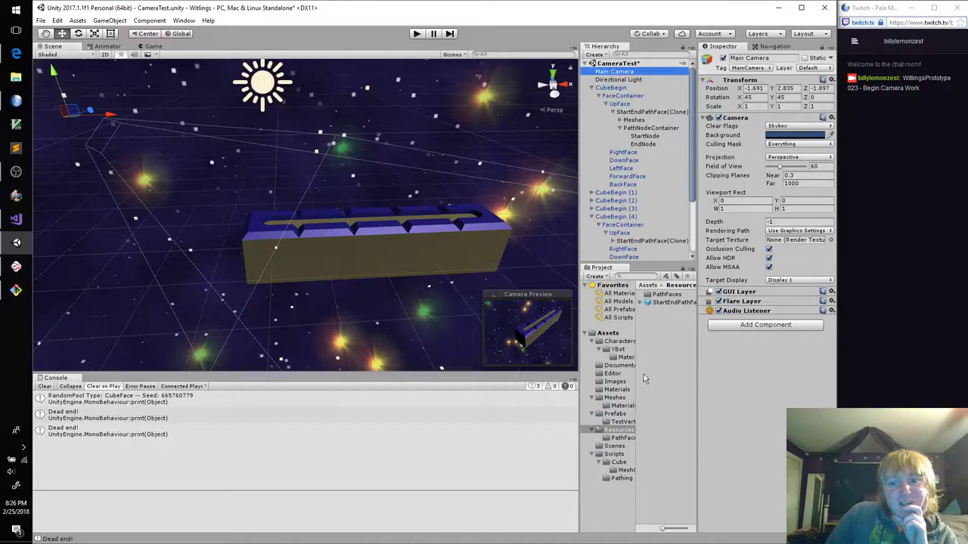
click(614, 455)
click(595, 462)
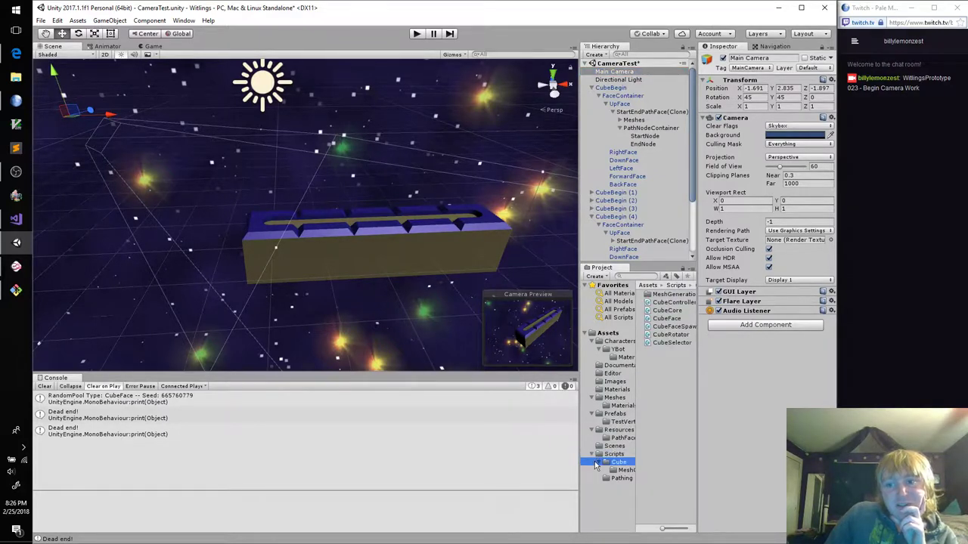
right_click(666, 409)
mouse_move(725, 219)
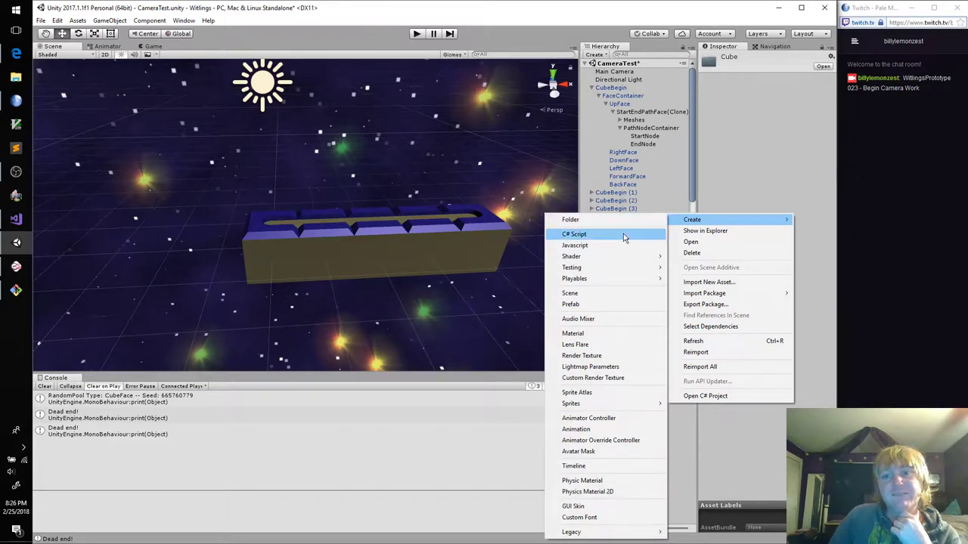
click(623, 238)
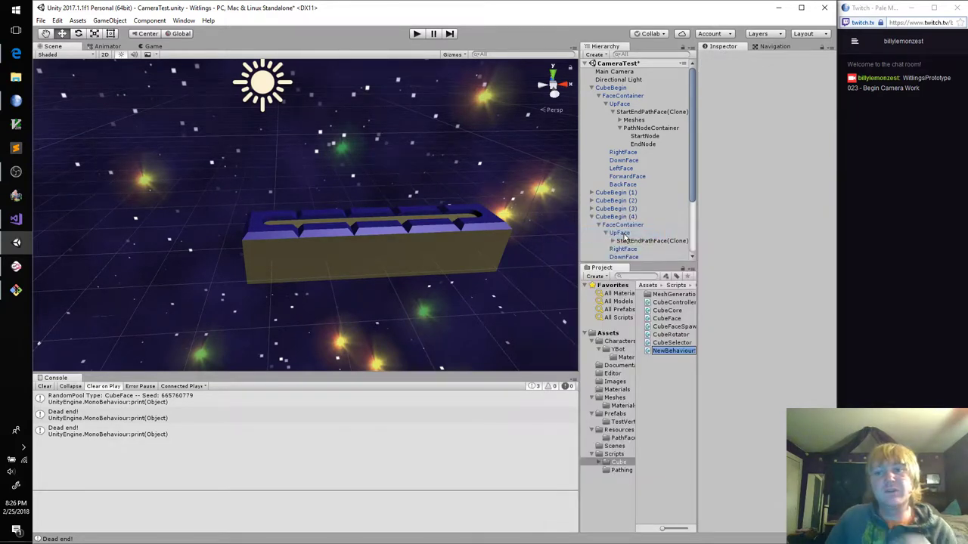
text(Ca)
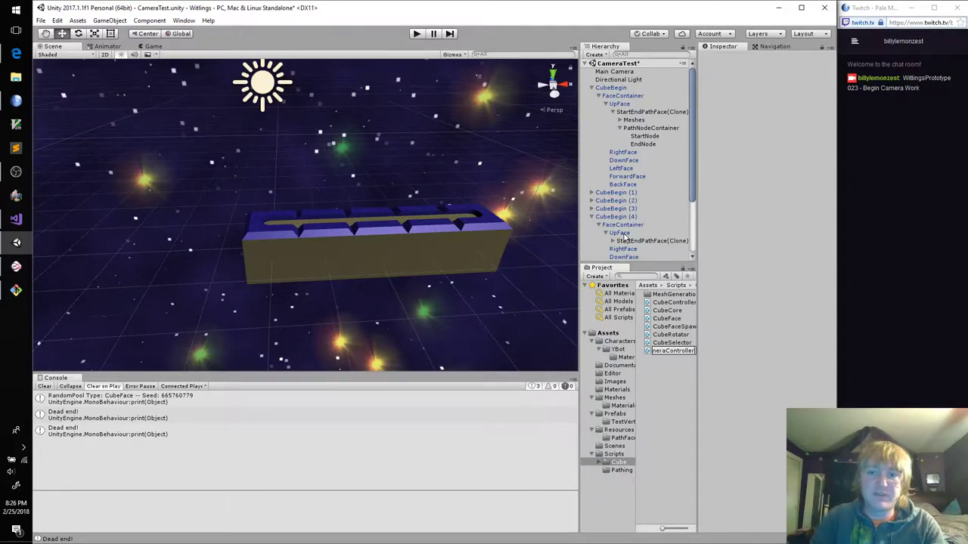
key(Return)
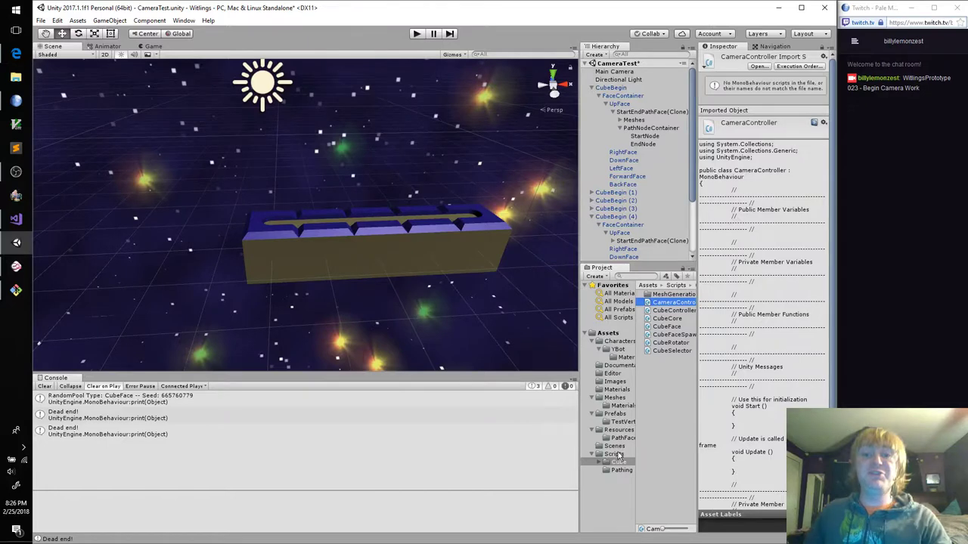
Create a new folder named Camera inside Scripts
click(615, 455)
right_click(694, 406)
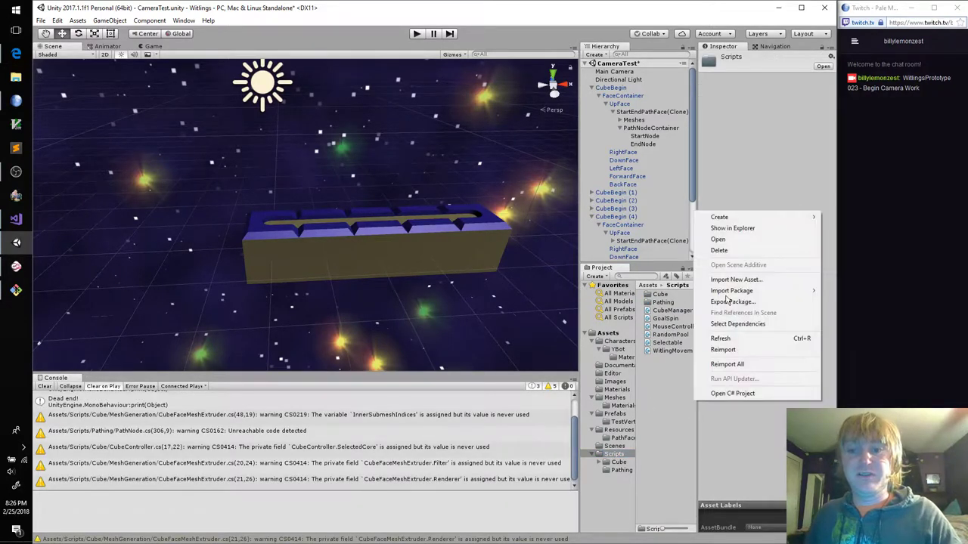
mouse_move(719, 217)
click(681, 220)
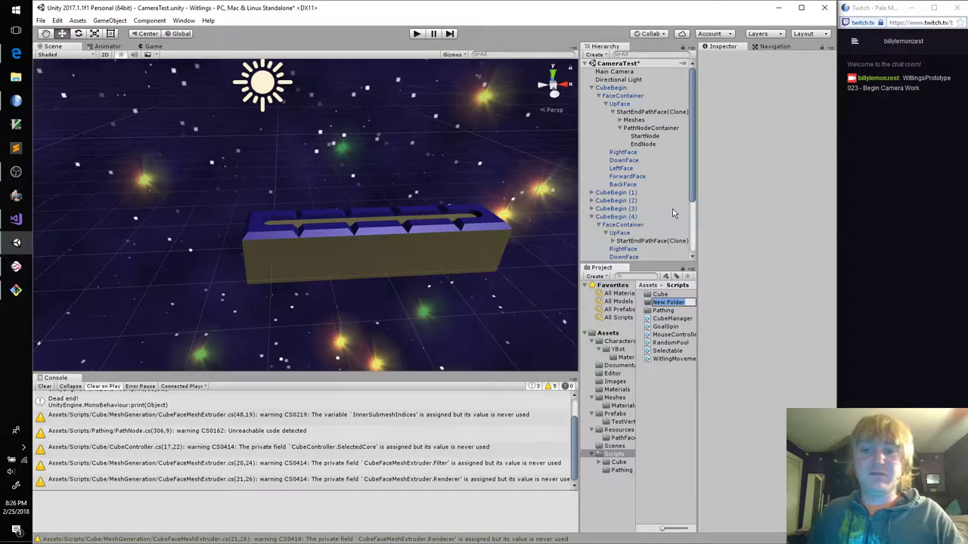
text(Camera)
key(Return)
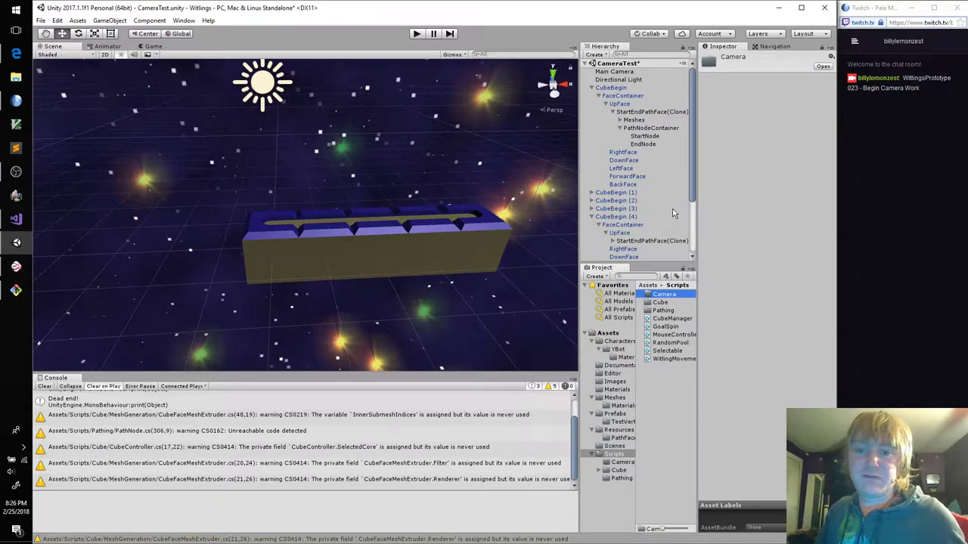
Move CameraController from the Cube folder into the Camera folder
click(618, 470)
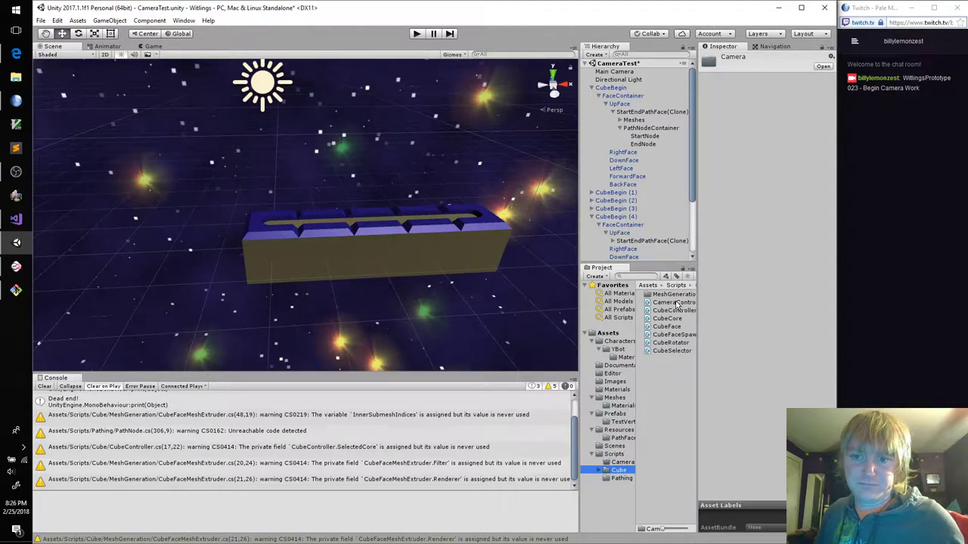
drag(675, 304, 671, 304)
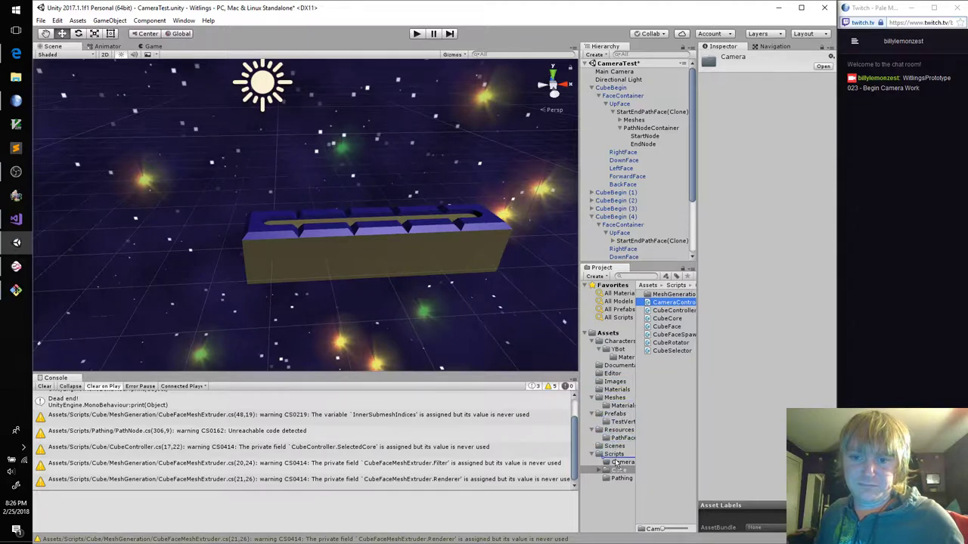
drag(605, 414, 616, 465)
click(615, 464)
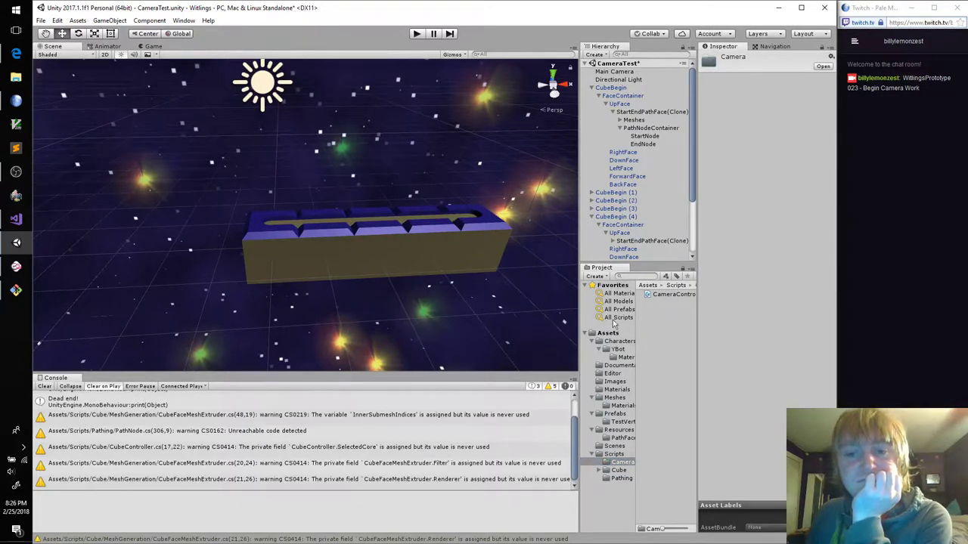
drag(576, 313, 555, 310)
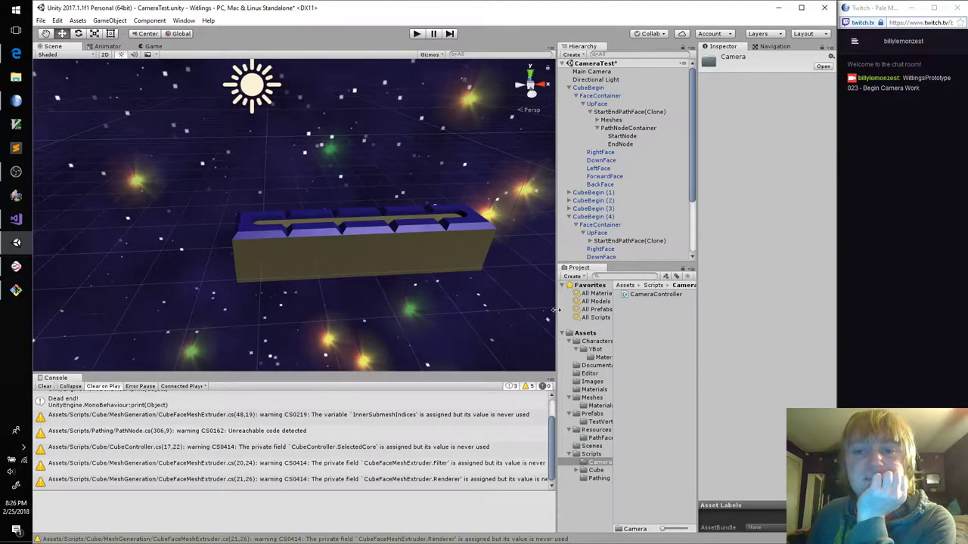
click(573, 90)
Add CameraController as a component on Main Camera, then switch to the Mischief camera notes
click(568, 89)
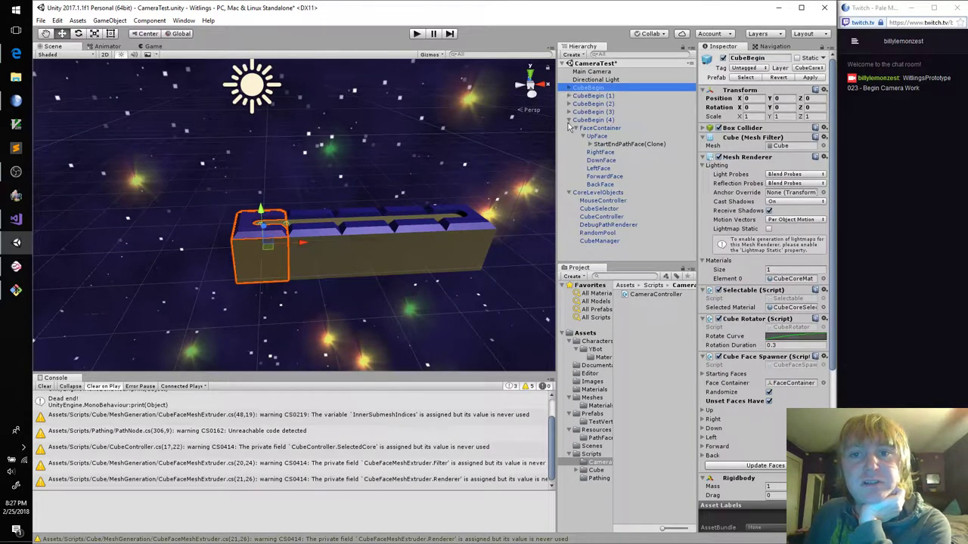
click(569, 120)
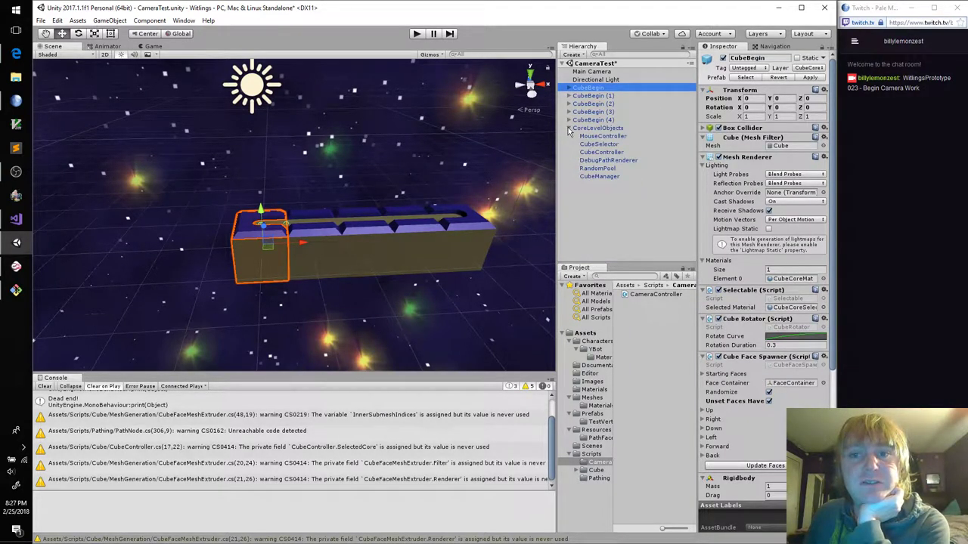
click(569, 128)
click(588, 72)
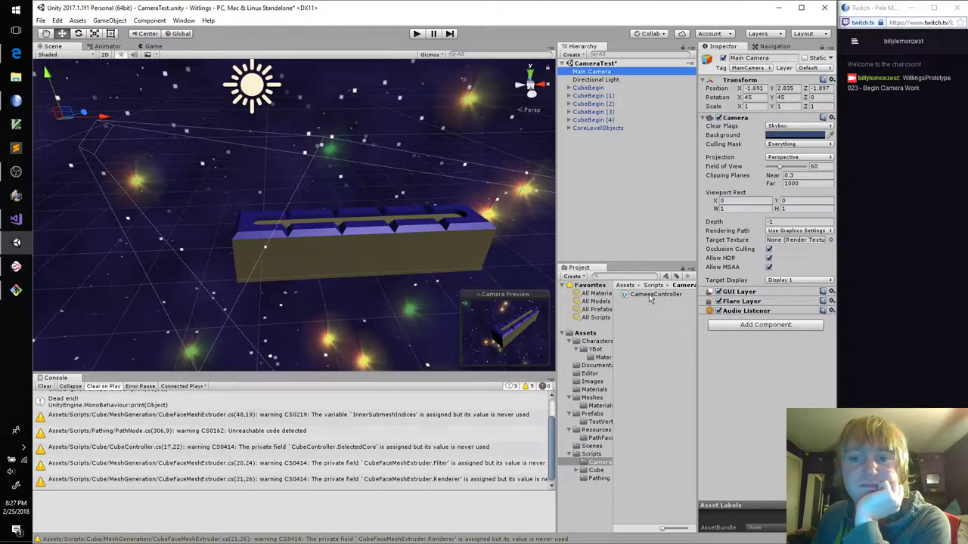
drag(649, 296, 762, 394)
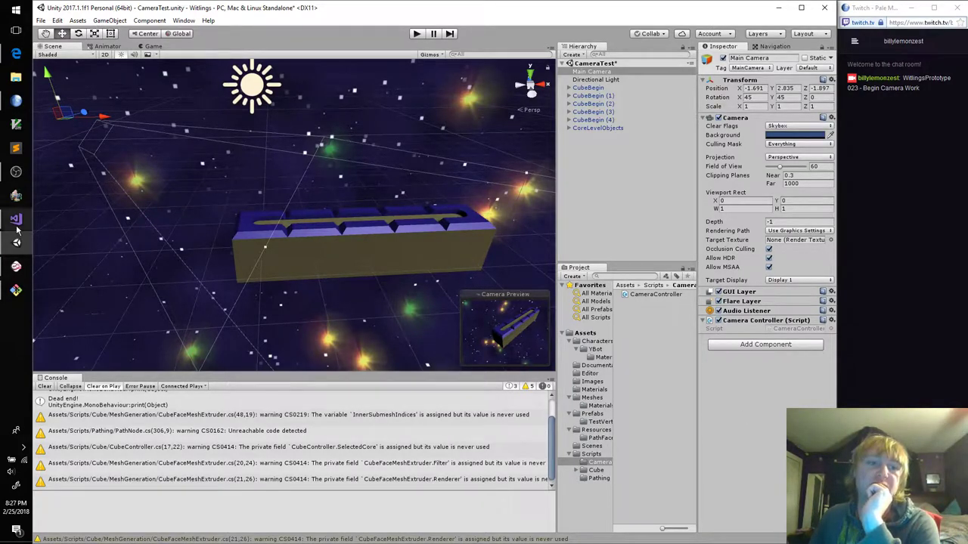
click(17, 267)
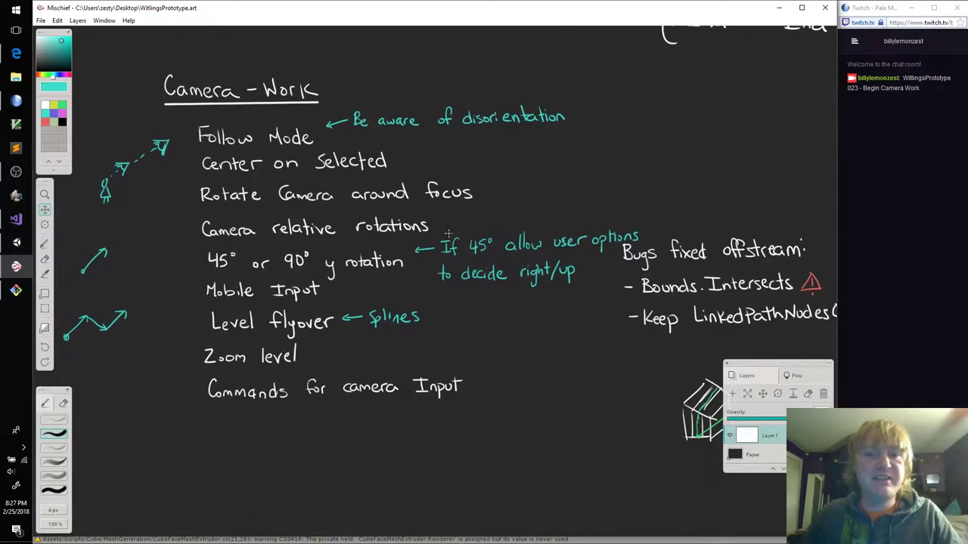
Handwrite a white 'Ease to target' note with arrows from Witling, Cube, Item and Goal
scroll(445, 227, down, 5)
scroll(445, 226, left, 2)
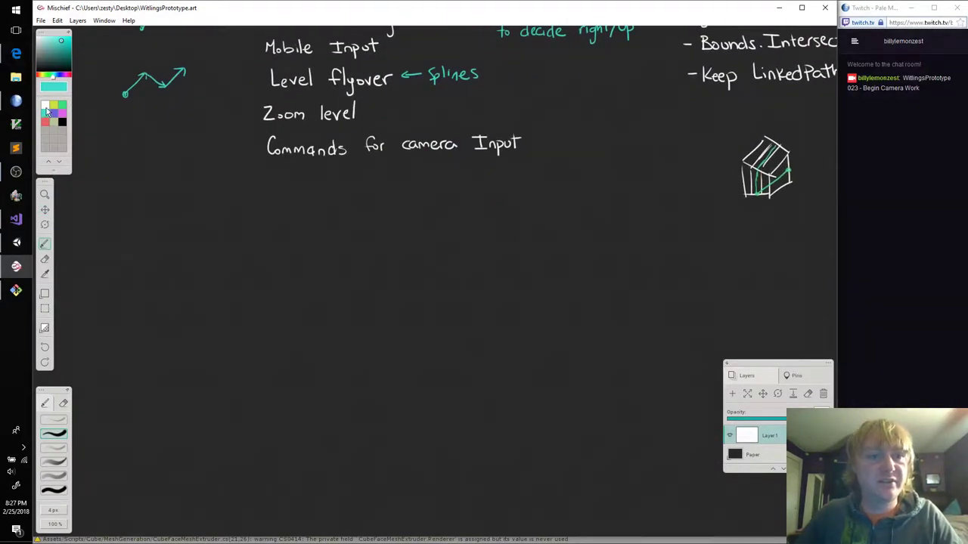
click(46, 106)
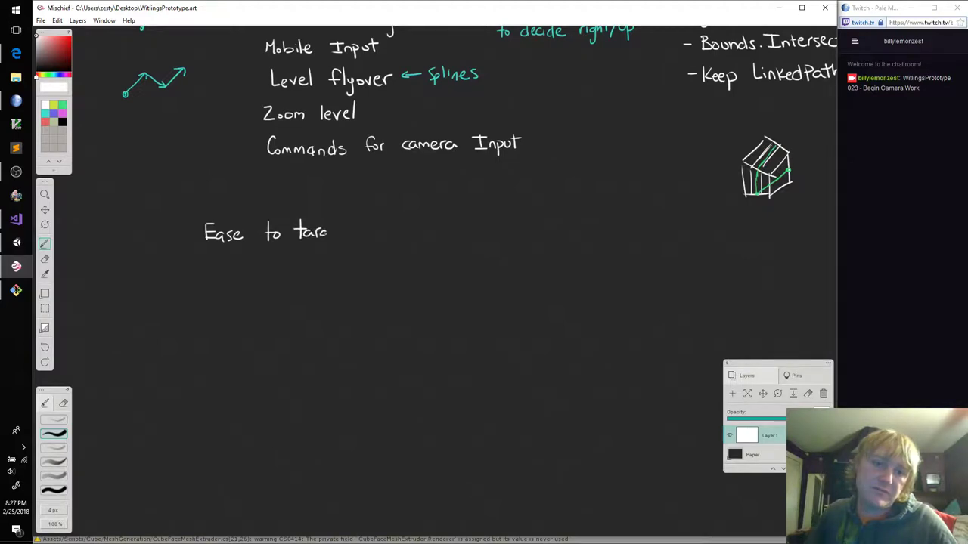
drag(339, 225, 352, 223)
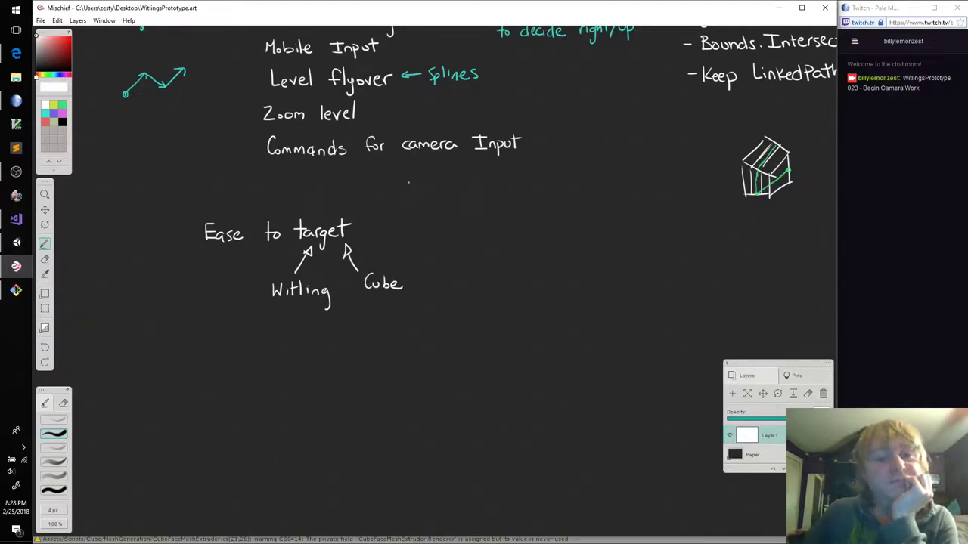
mouse_move(362, 220)
mouse_down()
mouse_move(388, 220)
mouse_move(360, 226)
mouse_up()
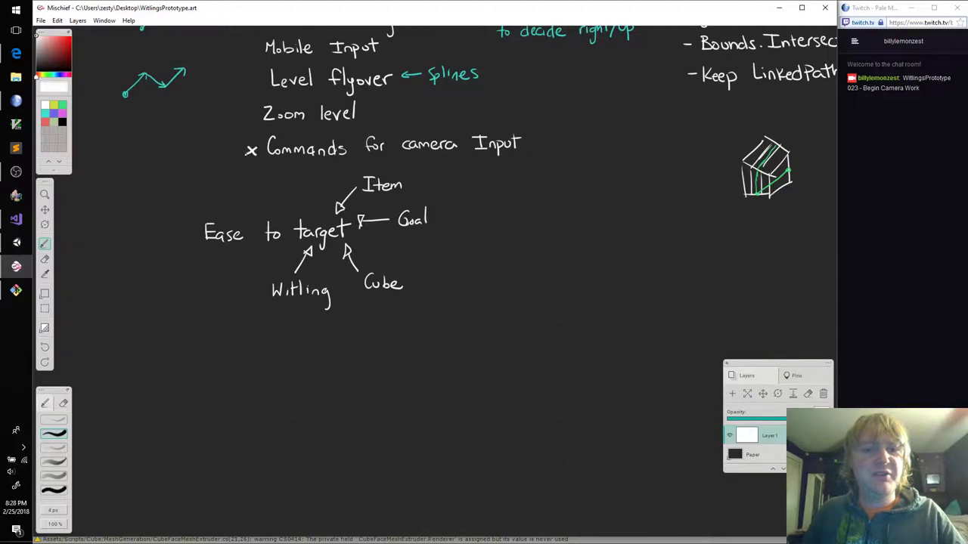
click(16, 243)
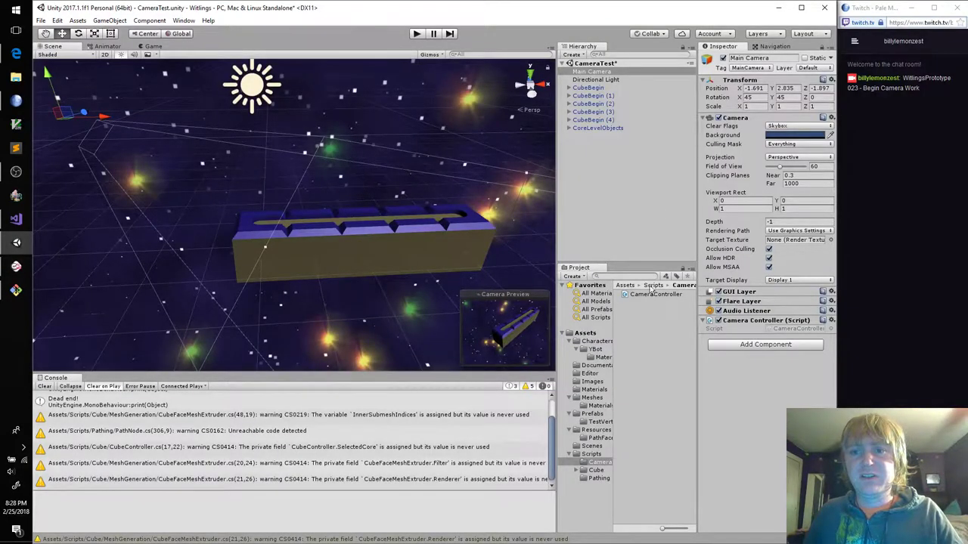
Add an empty public void EaseToTarget(Transform Target) method to CameraController.cs and save
double_click(793, 329)
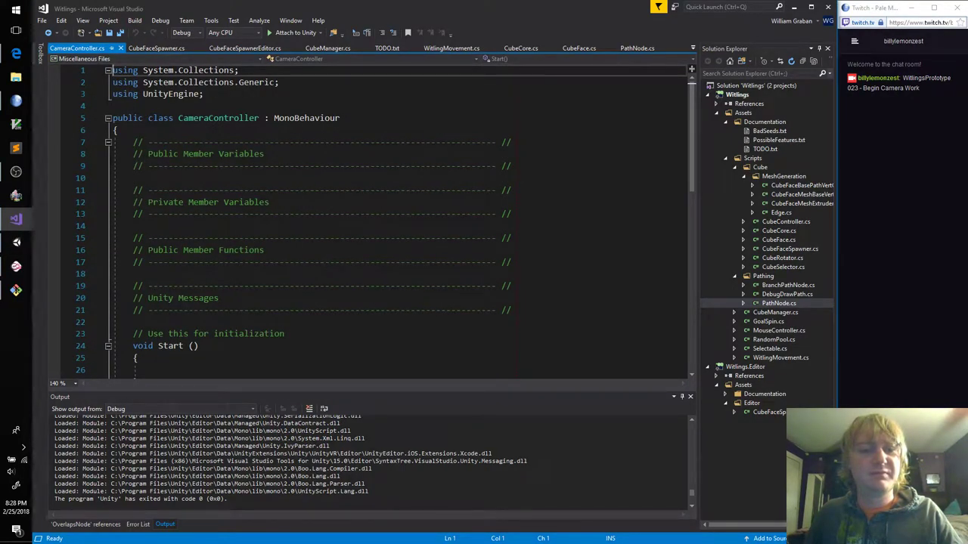
click(537, 262)
key(Return)
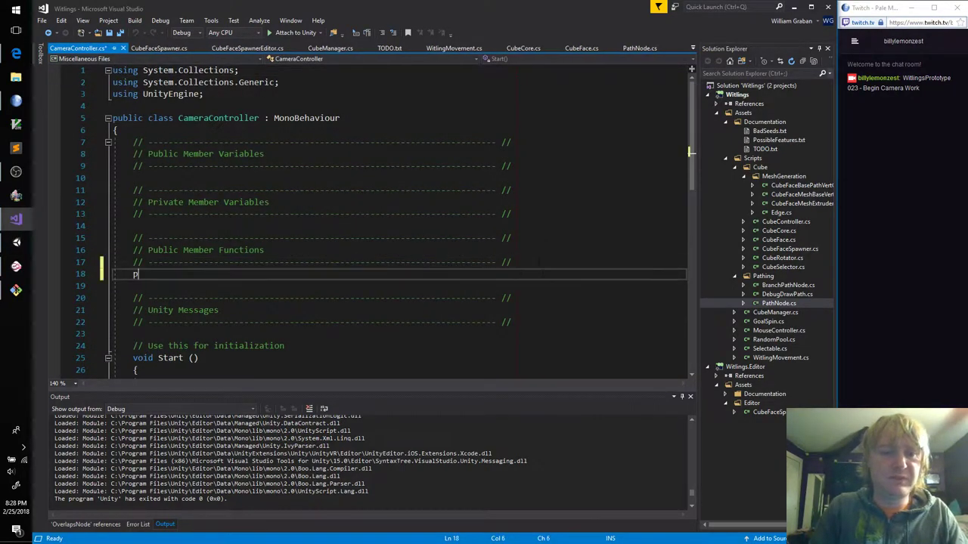
text(public void E)
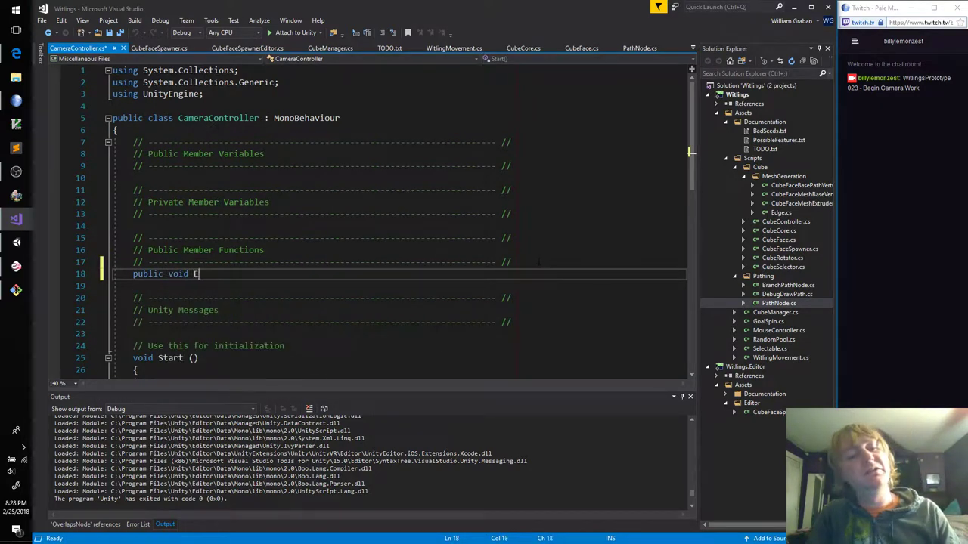
text(aseToTarg)
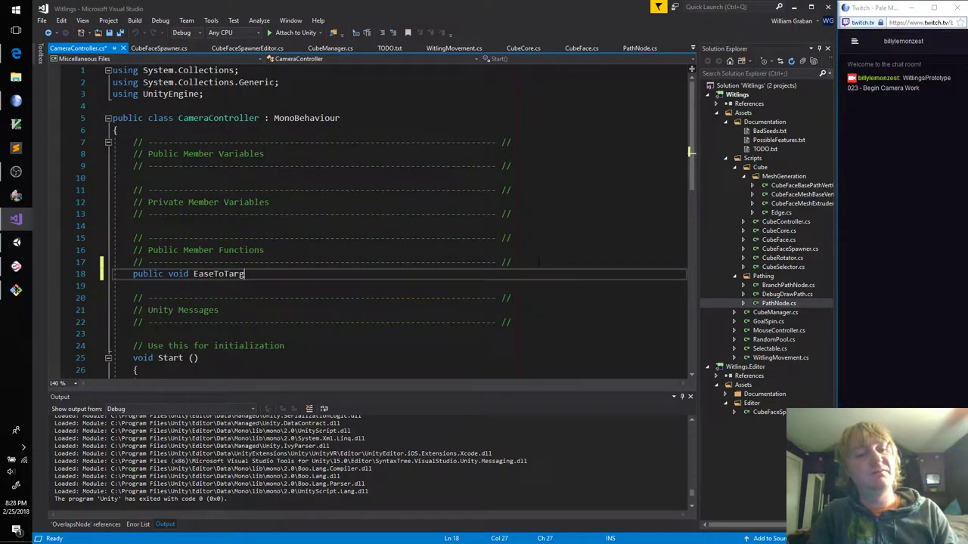
text(et(T)
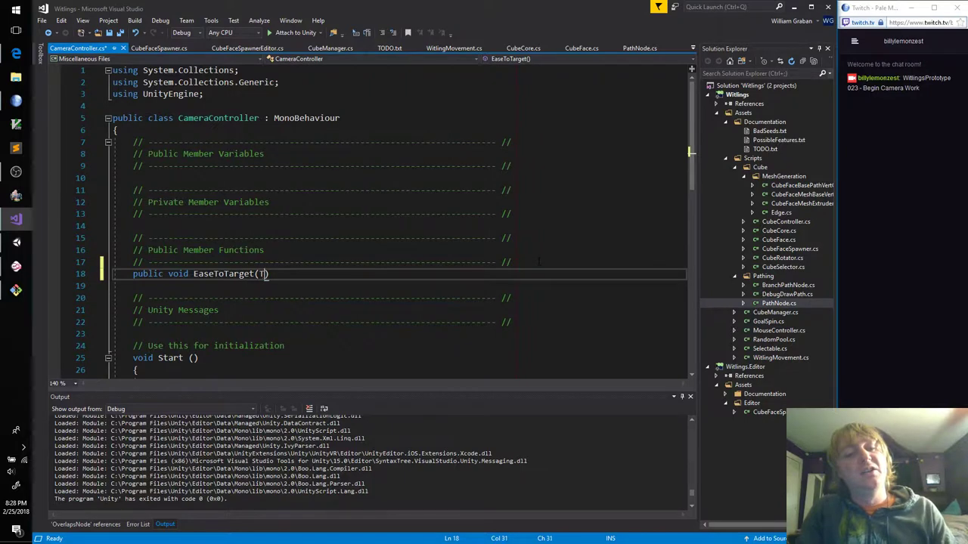
text(ransfro)
key(BackSpace)
key(BackSpace)
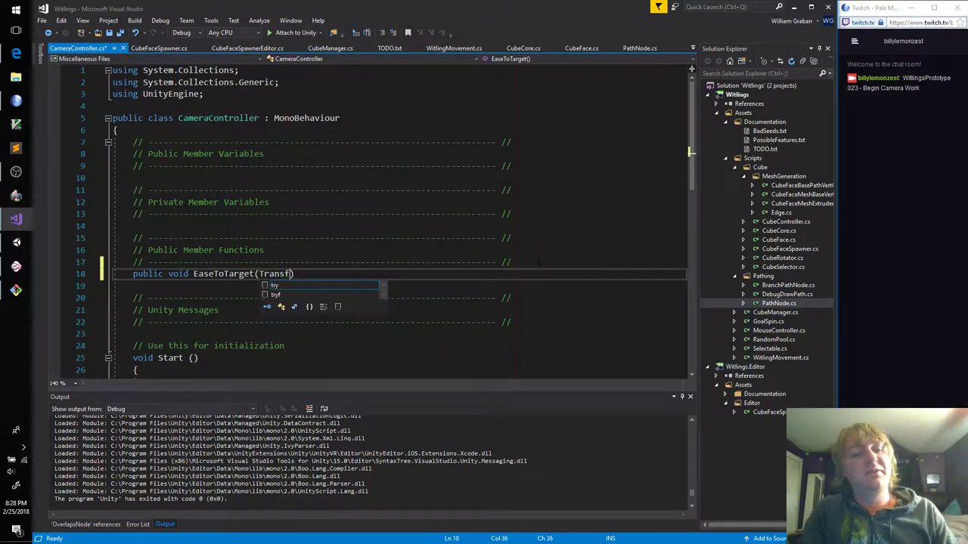
text(orm Targe)
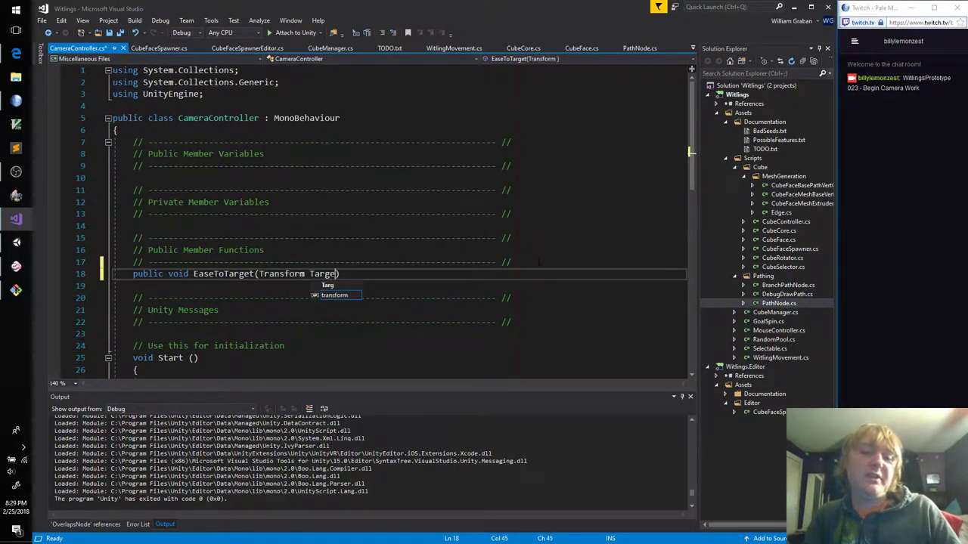
text(t))
key(Return)
text({)
key(Return)
key(ctrl+s)
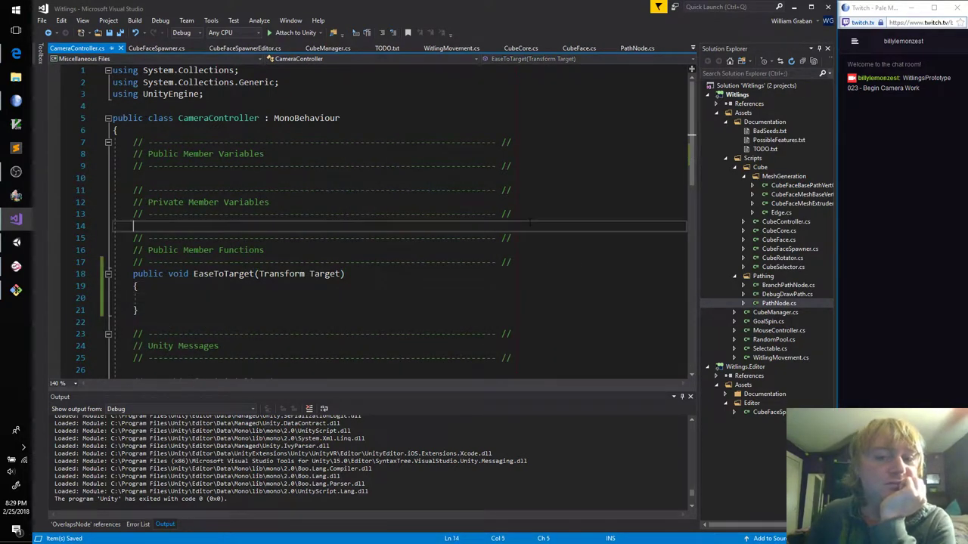
click(344, 224)
Declare a private Transform Target field and save
click(536, 213)
key(Return)
text(priva)
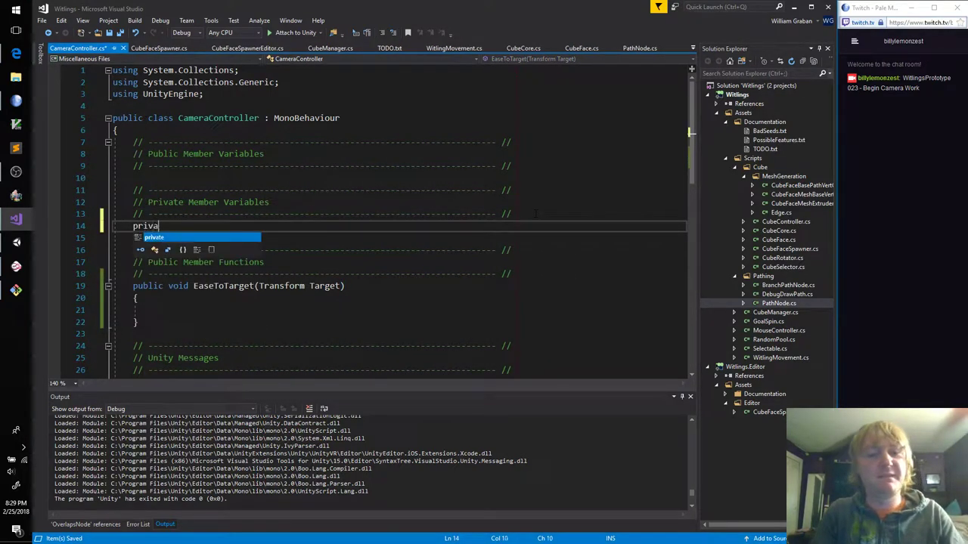
text(te Trasn)
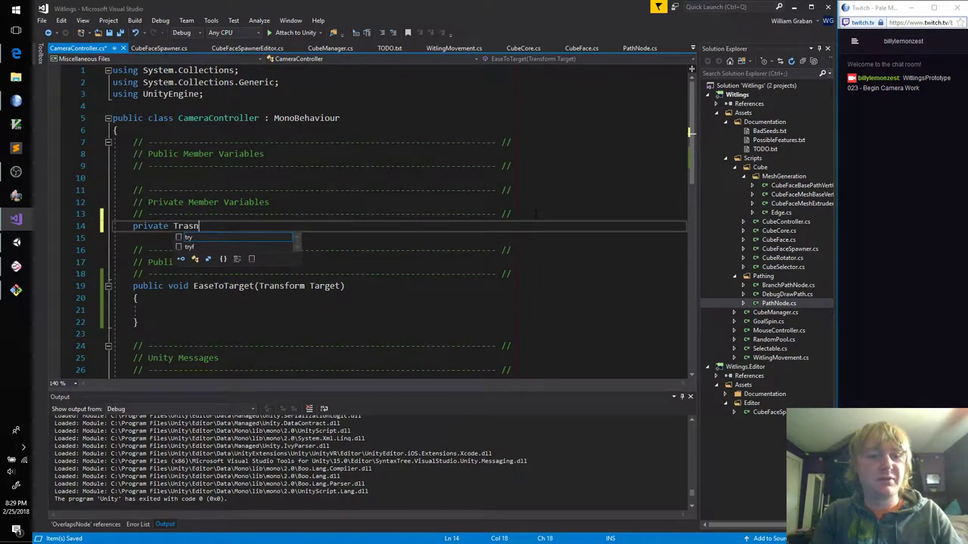
key(BackSpace)
key(BackSpace)
text(nsform Targ)
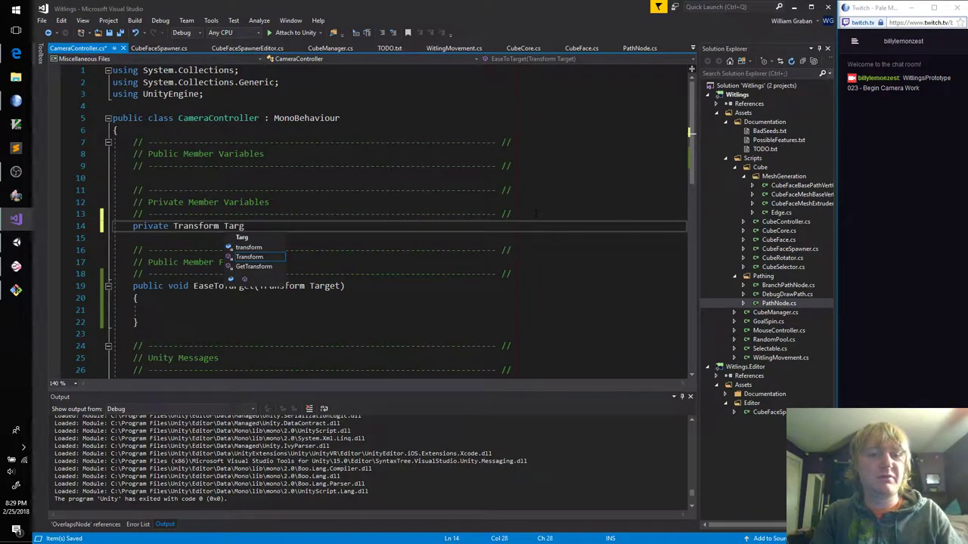
text(et;)
key(ctrl+s)
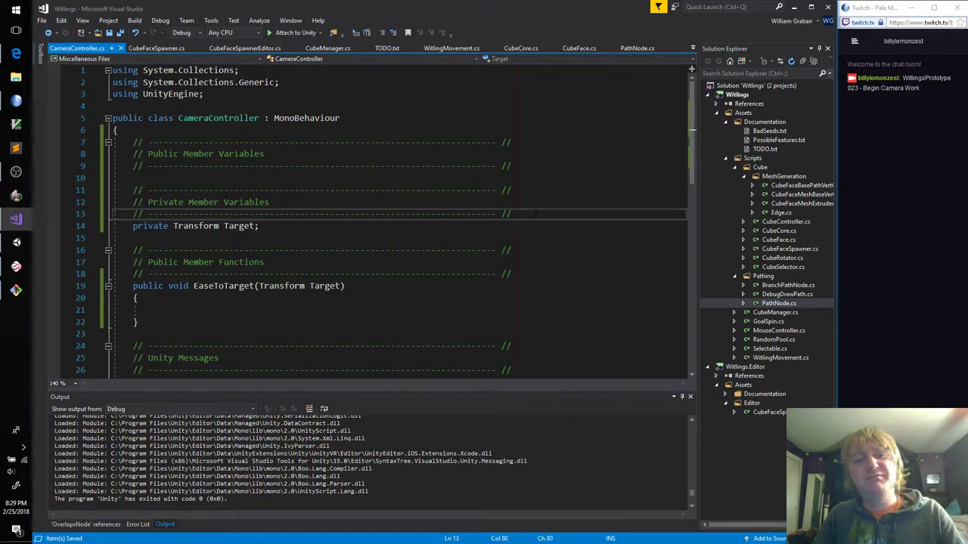
Add [SerializeField] private AnimationCurve EasingCurve and float EaseDuration fields above Target
key(ctrl+Return)
key(ctrl+Return)
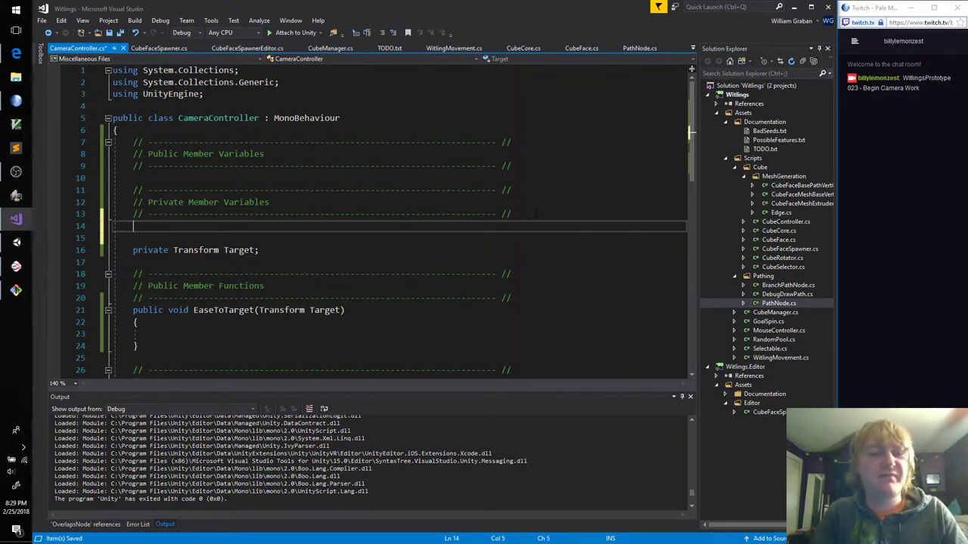
text([Serialize)
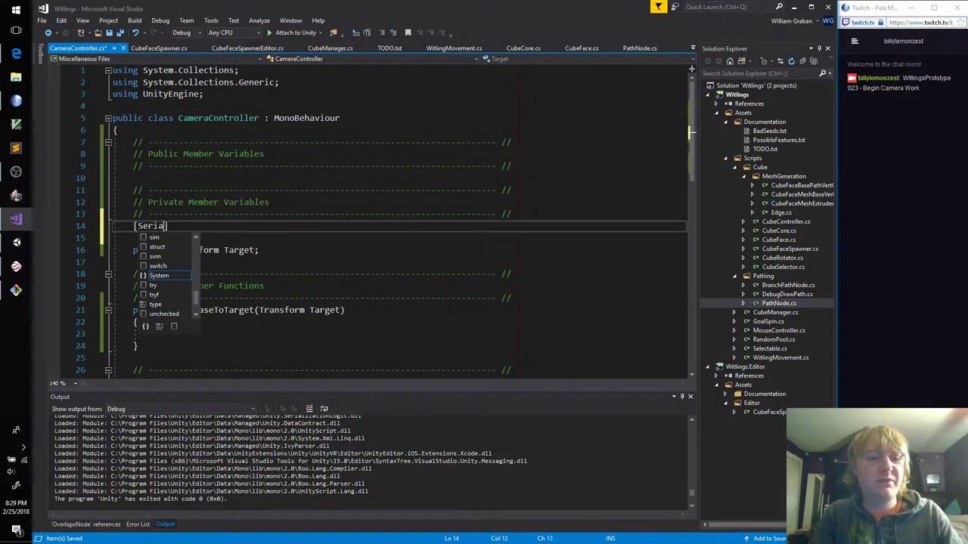
text(Field)
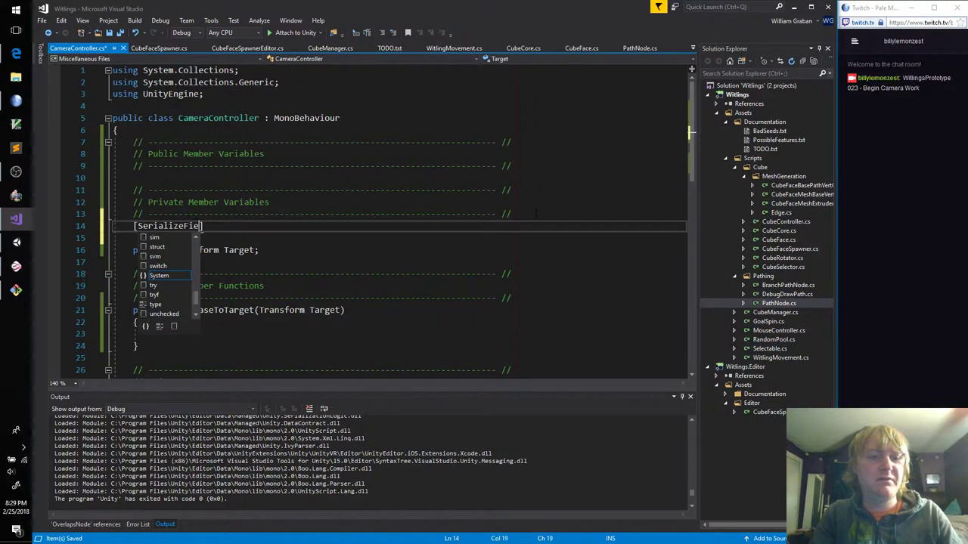
text(] pri)
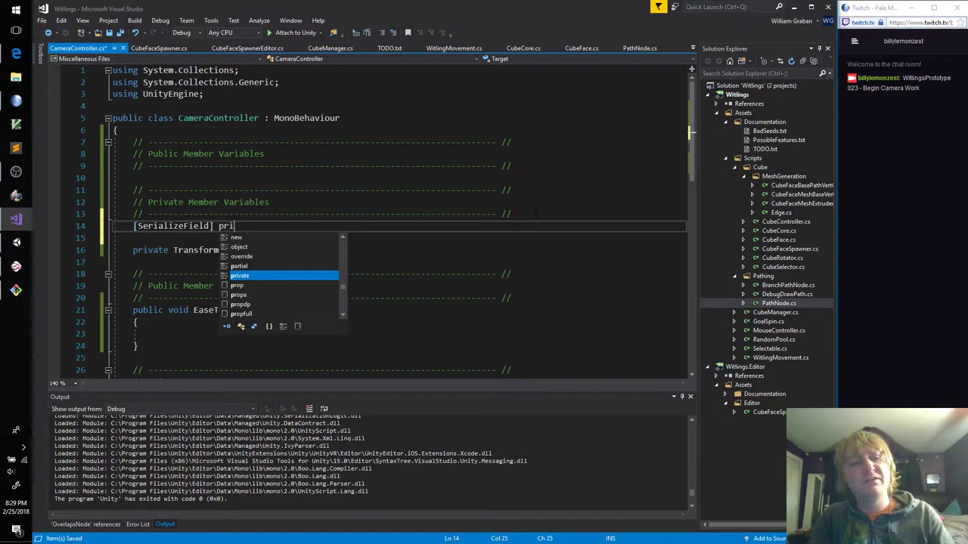
text(vate)
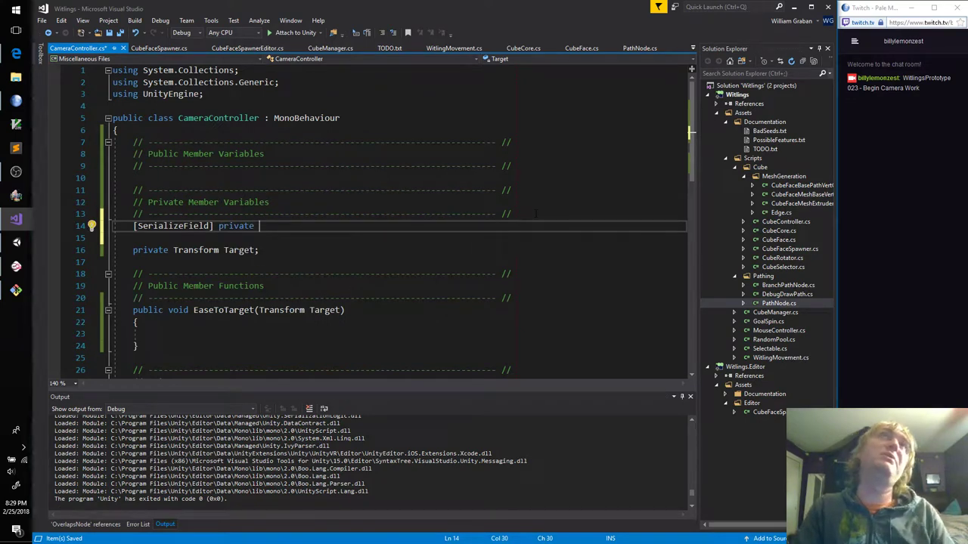
text( Animation)
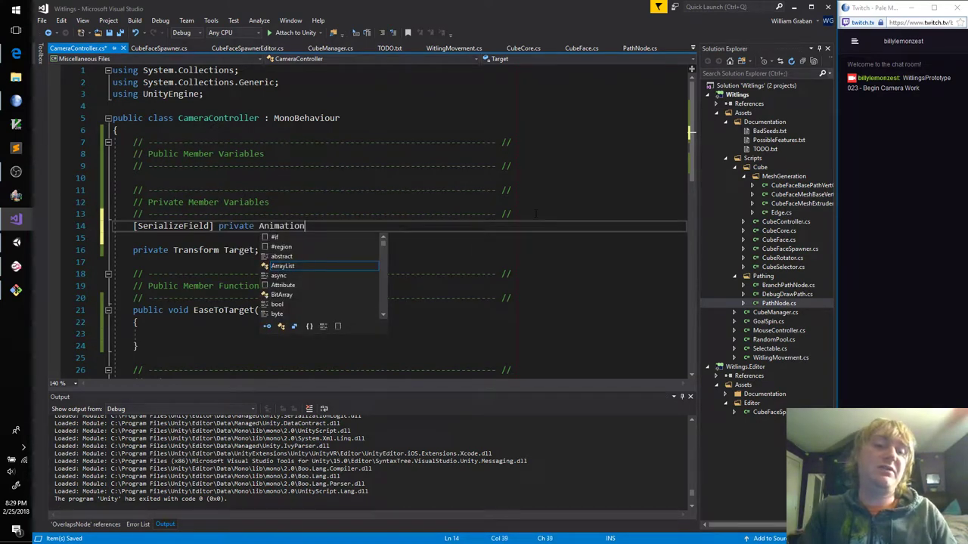
text(Curve)
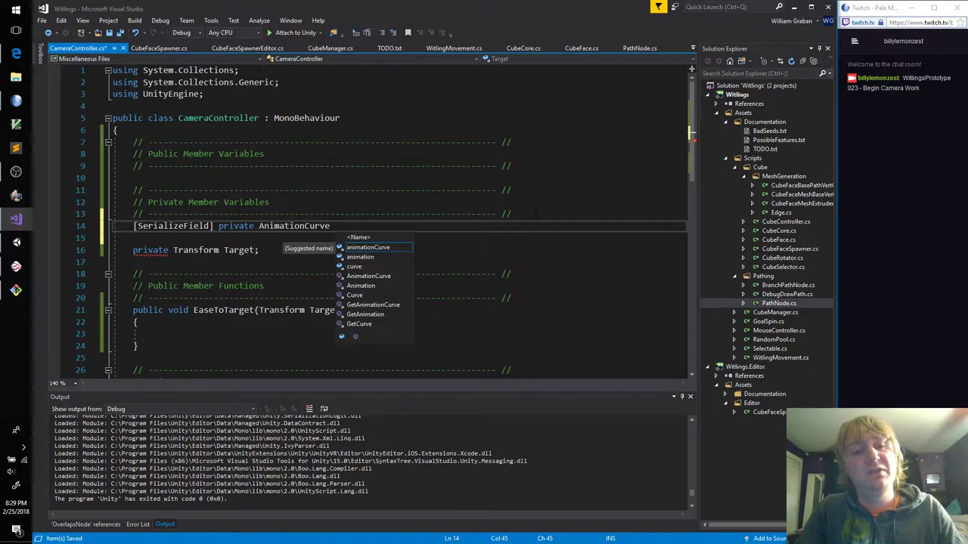
text( EasingCurve;)
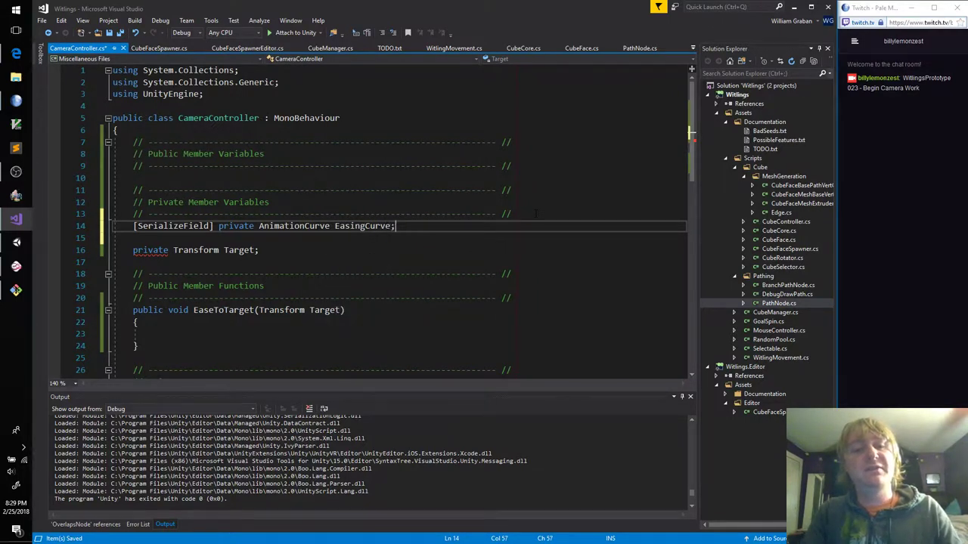
key(Return)
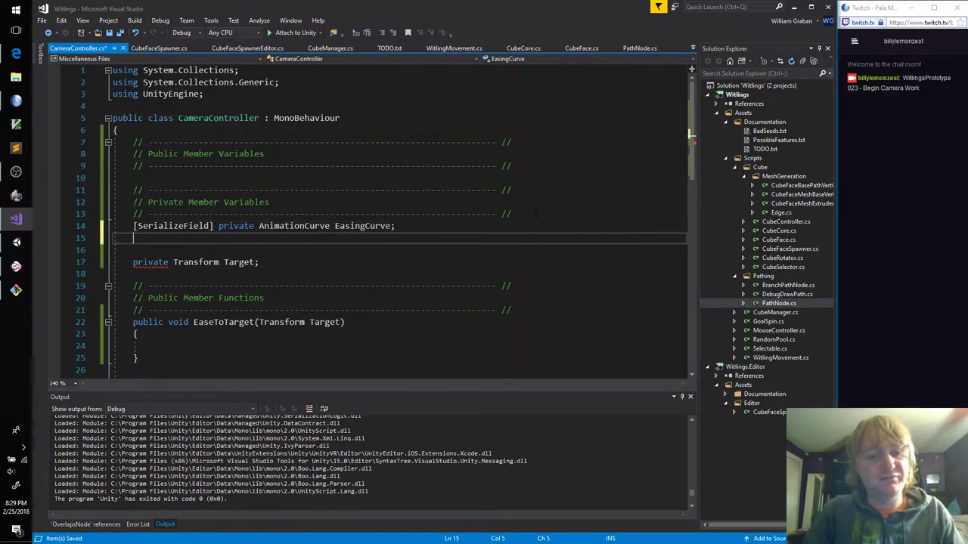
text([Serialize)
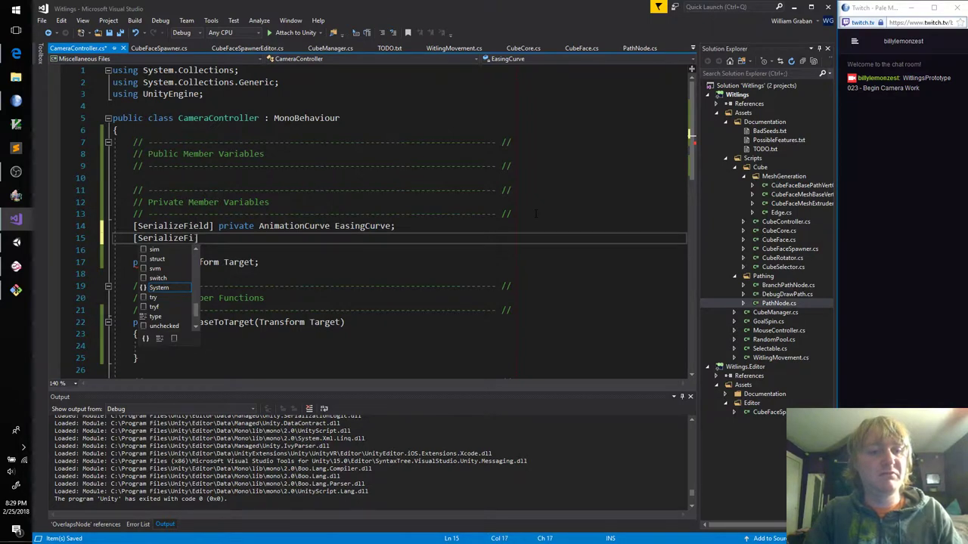
text(Field] private )
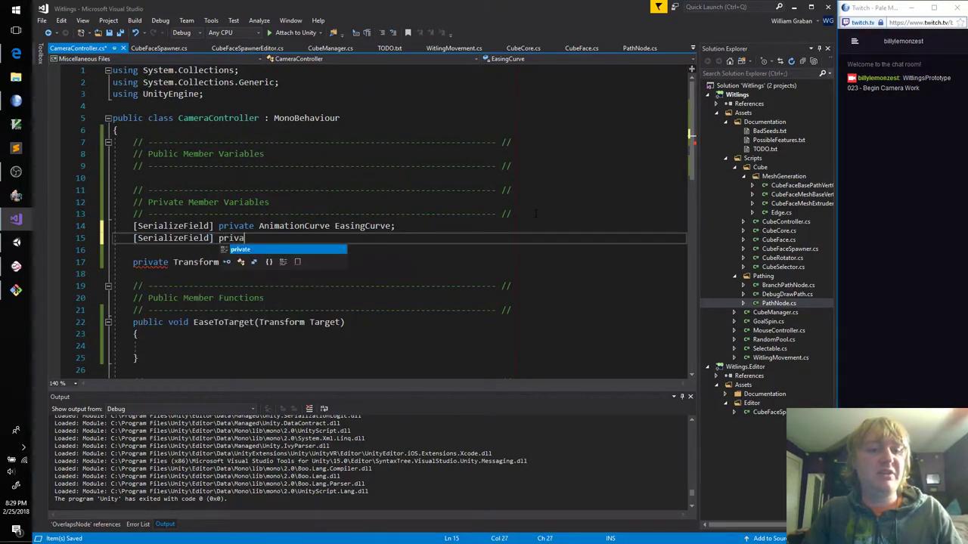
text(float EaseDur)
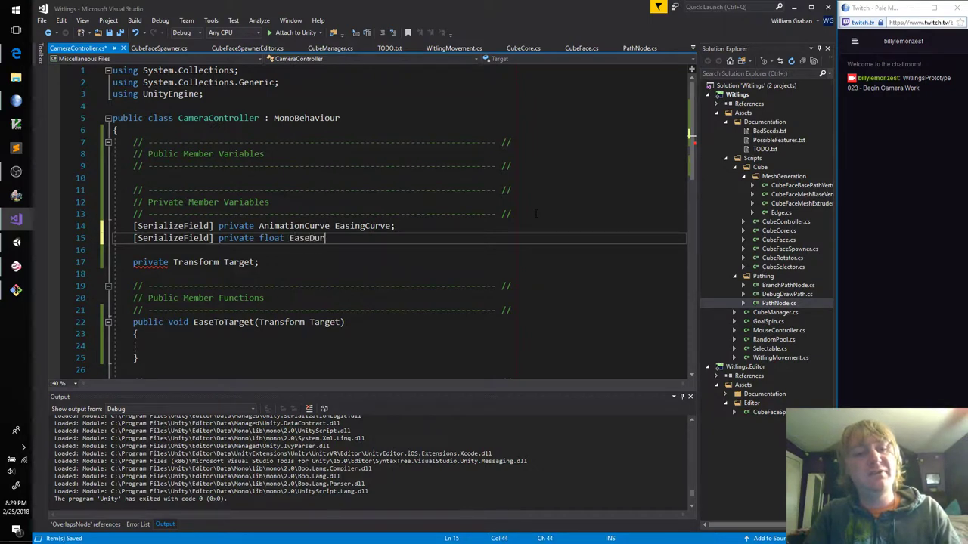
text(ation;)
key(ctrl+s)
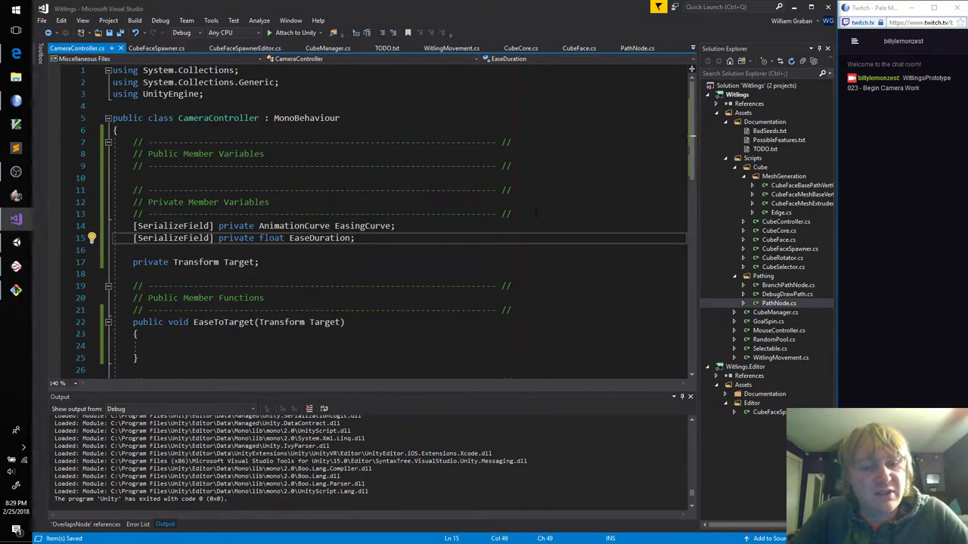
Add a private float EaseTimer field below Target and save
key(Down)
key(Down)
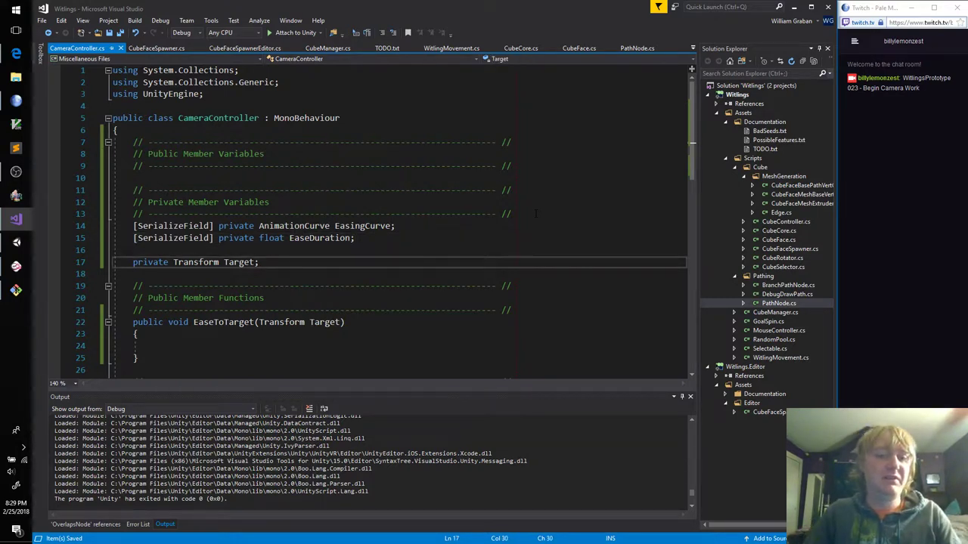
key(Return)
text(private )
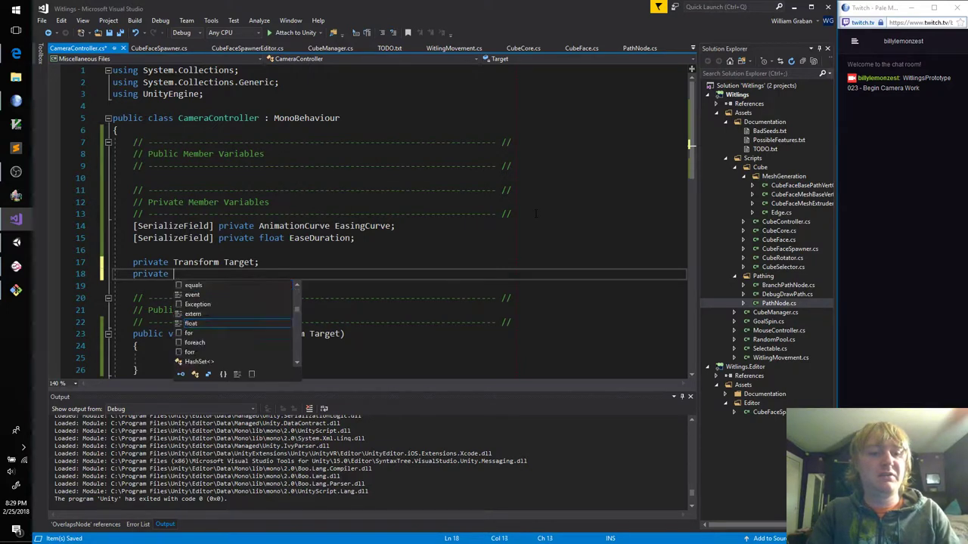
text(float )
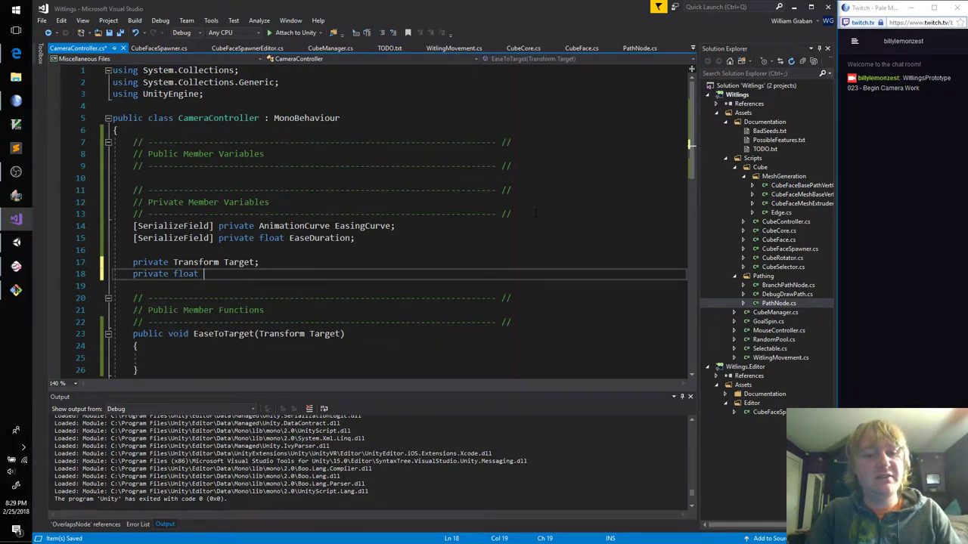
text(Ease)
key(BackSpace)
key(BackSpace)
key(BackSpace)
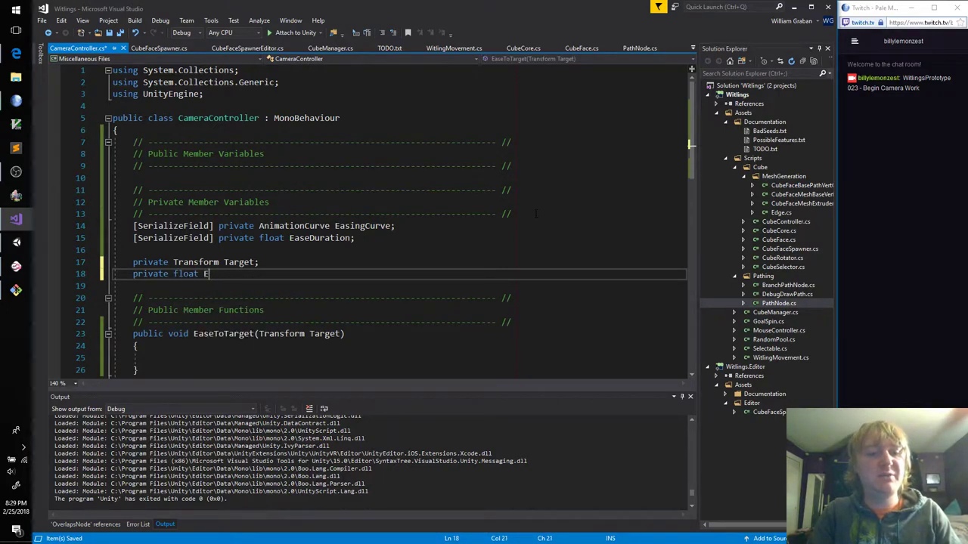
text(aseTimer;)
key(ctrl+s)
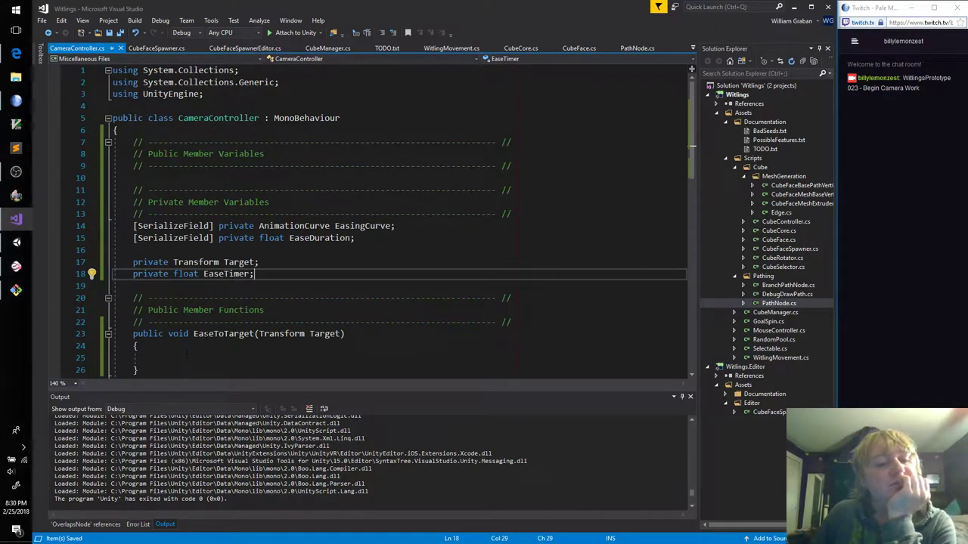
Rename the EaseToTarget method to BeginEasingToTarget
double_click(203, 334)
text(E)
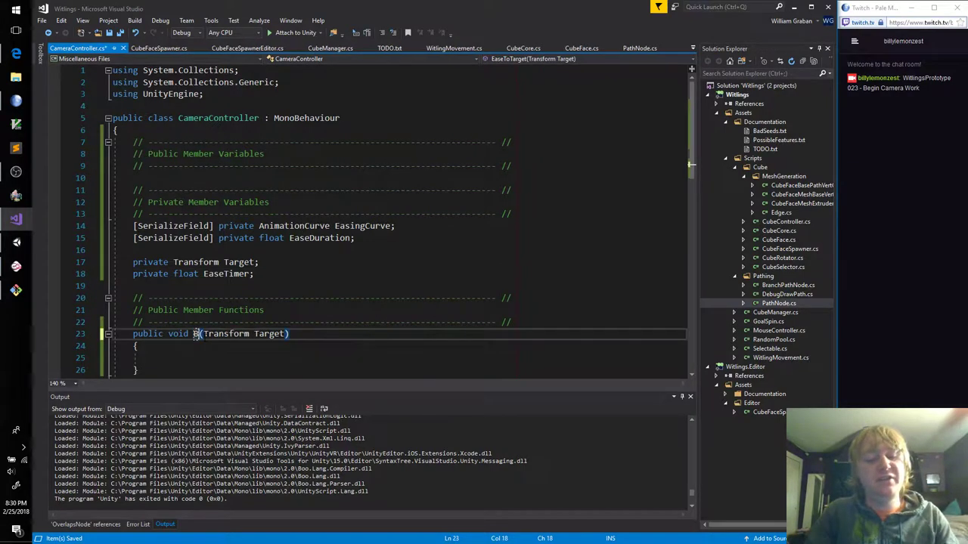
text(eginEasingT)
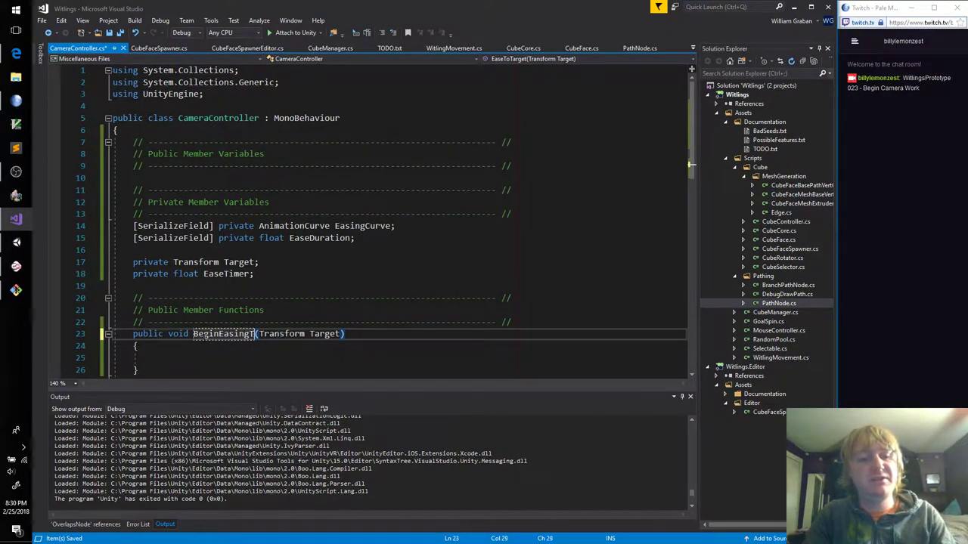
text(oTarget)
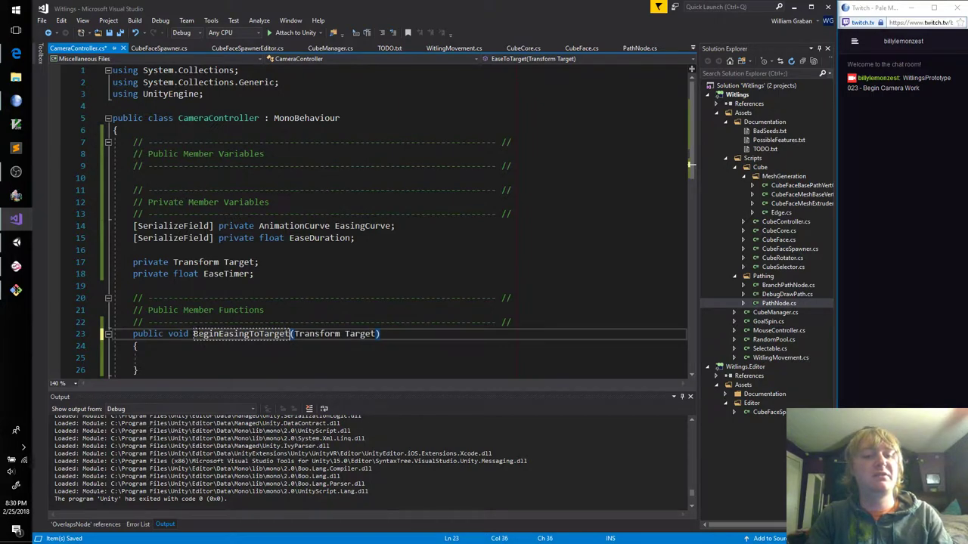
key(ctrl+s)
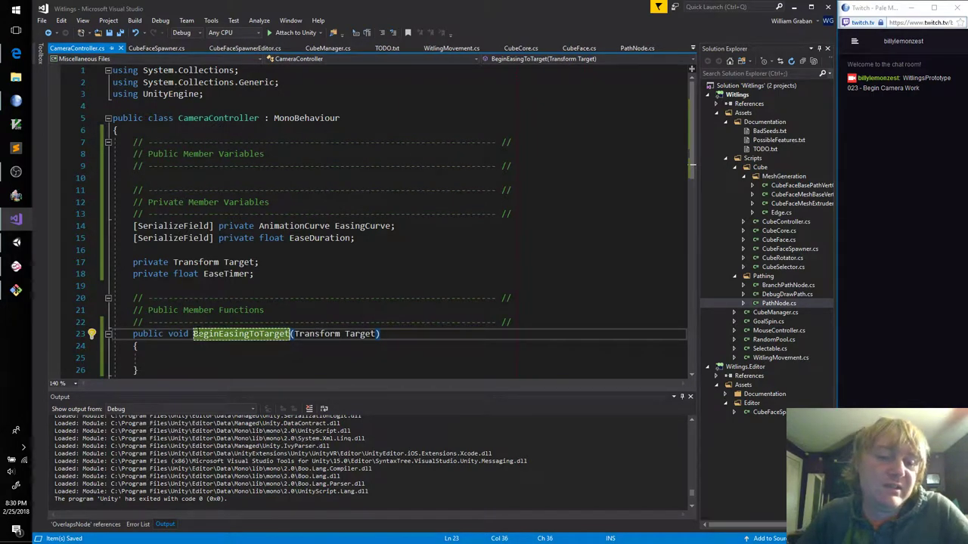
key(Down)
key(Down)
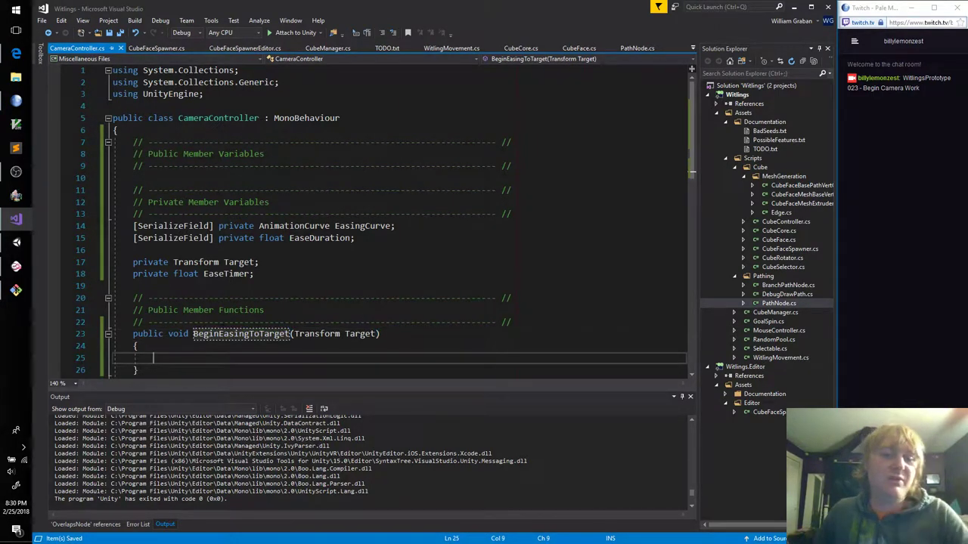
Add a private bool IsEasing field below EaseTimer and save
click(257, 275)
key(Return)
text(pri)
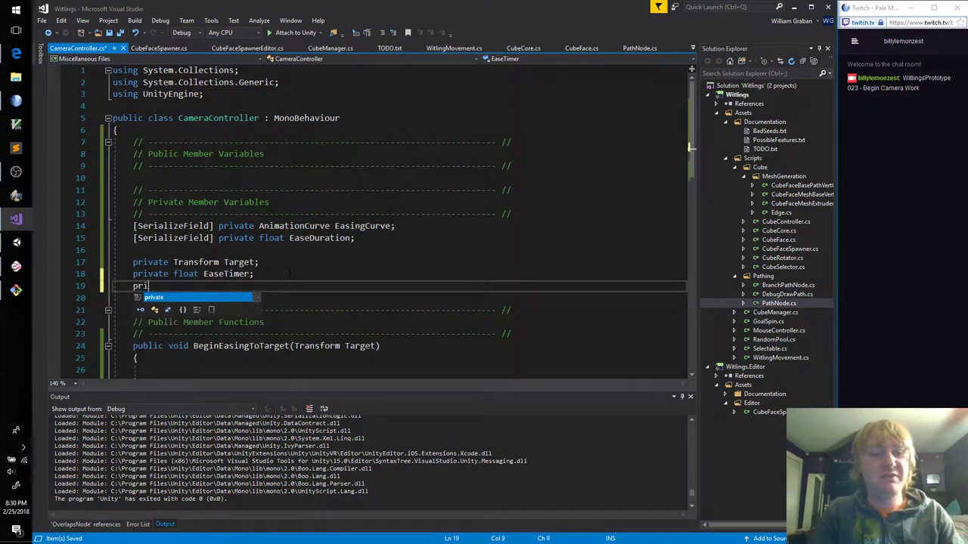
text(vate bool IsEasing)
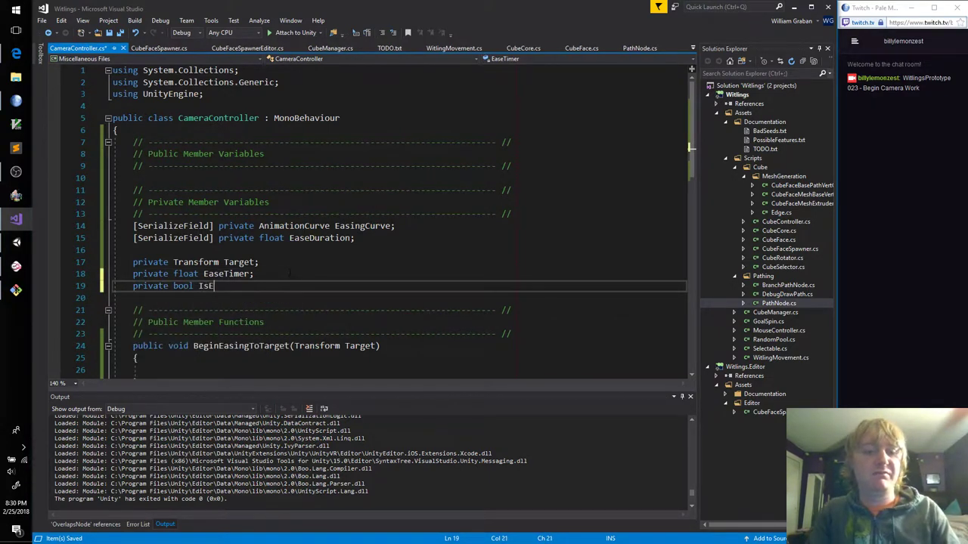
text(;)
key(ctrl+s)
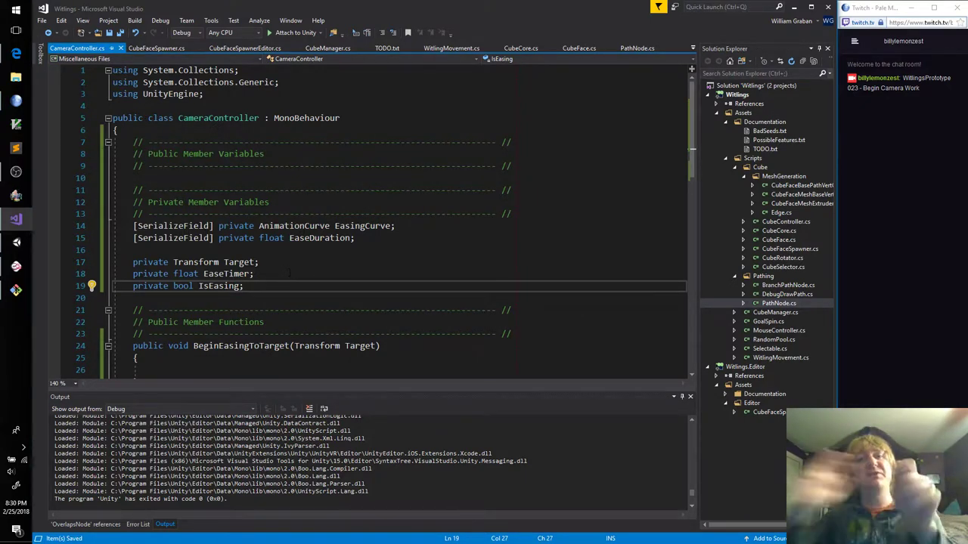
click(27, 180)
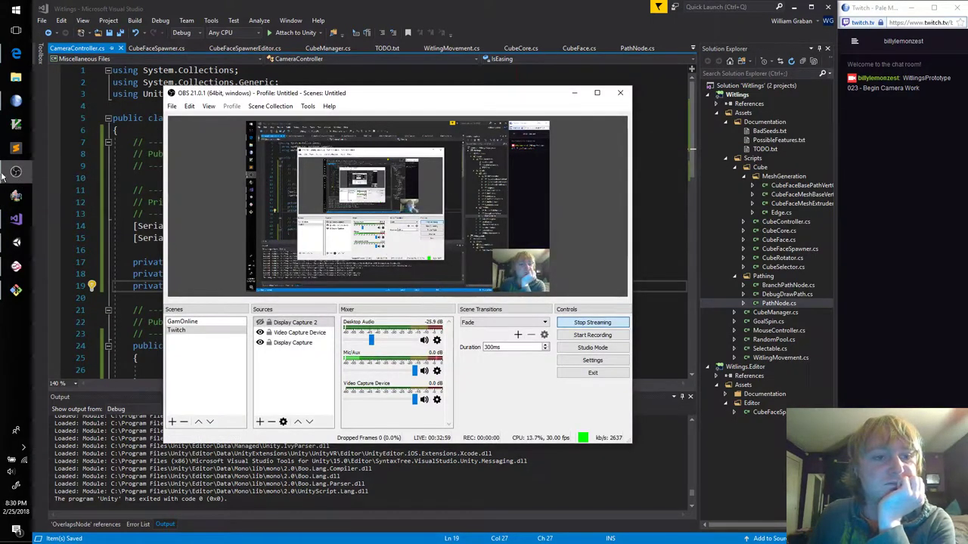
click(26, 179)
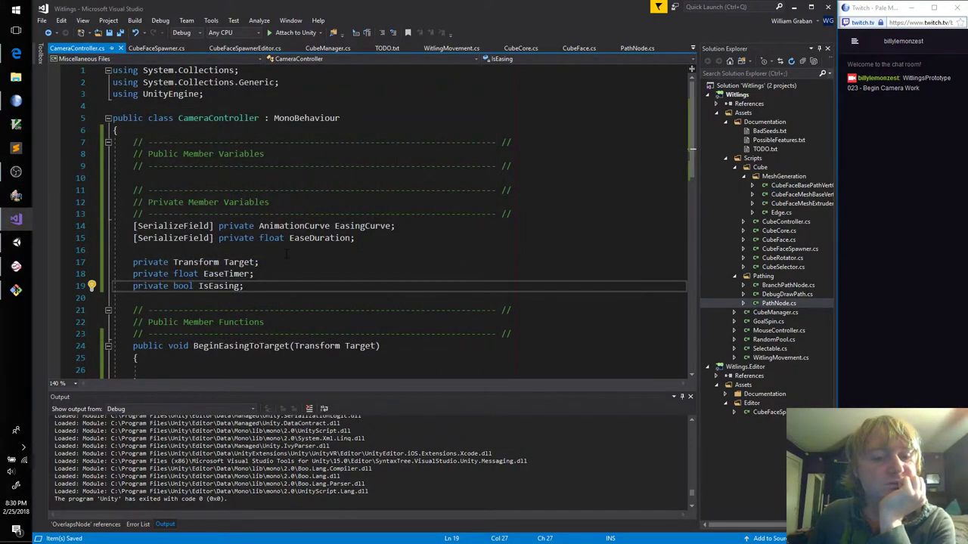
scroll(286, 254, down, 3)
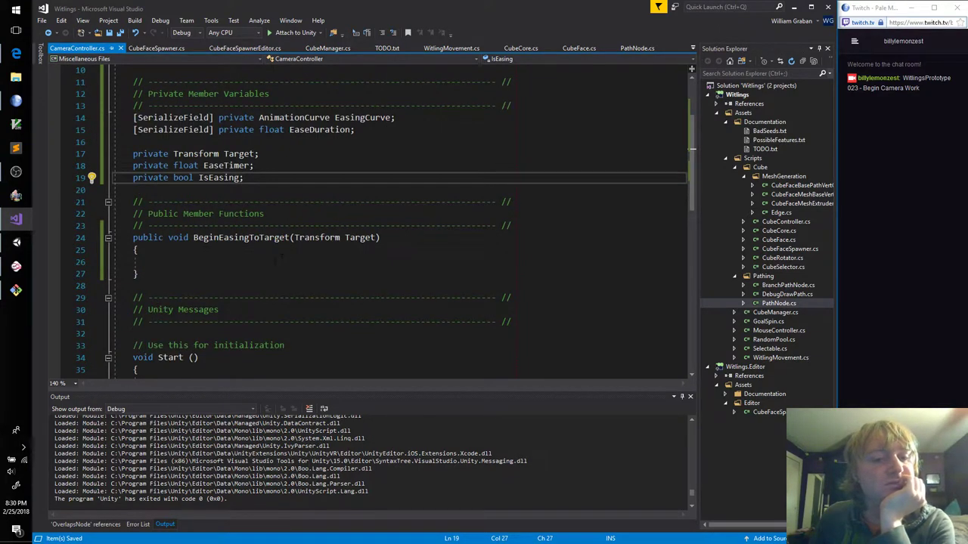
click(278, 260)
Fill BeginEasingToTarget with IsEasing = true; EaseTimer = 0; this.Target = Target; and save
text(IsE)
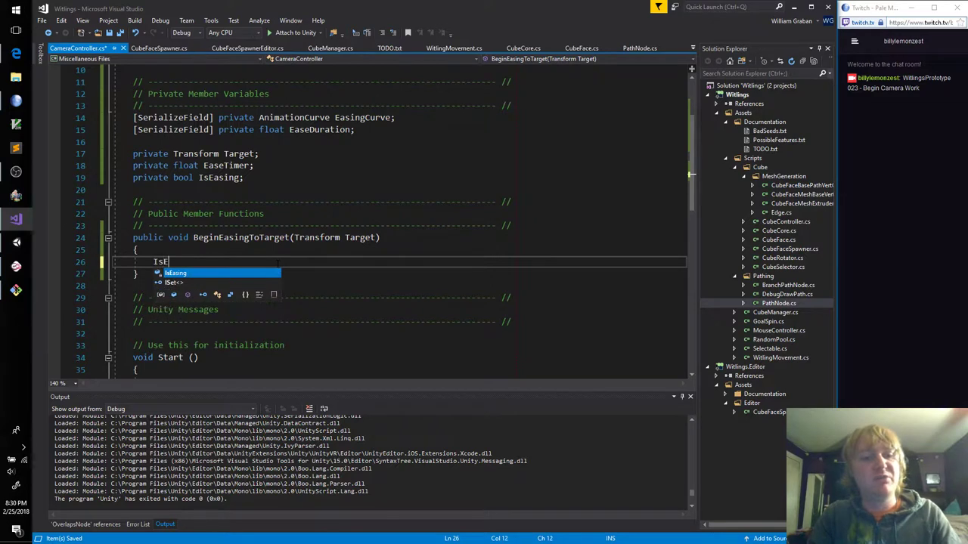
key(Tab)
text(rue;)
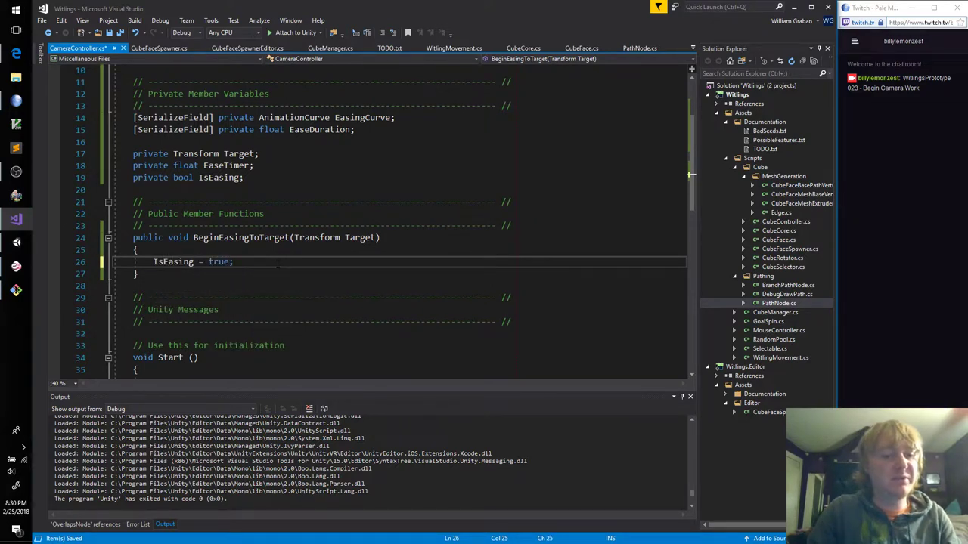
key(Return)
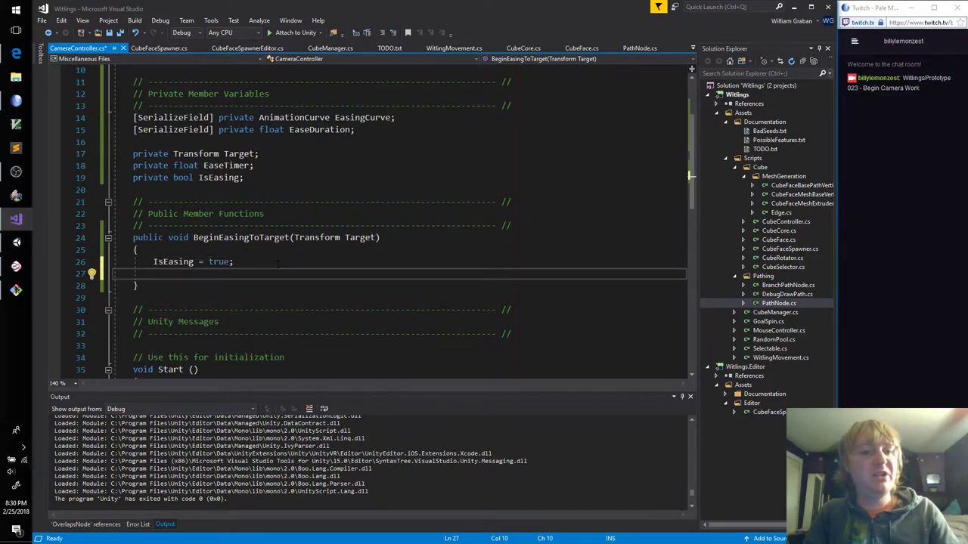
text(EaseT)
key(Tab)
text(= 0)
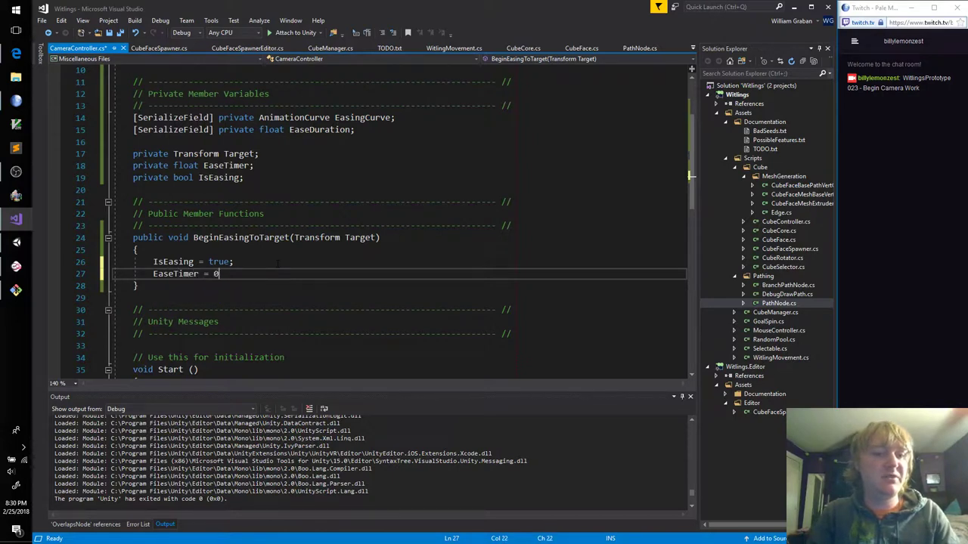
key(ctrl+s)
key(Return)
text(this.)
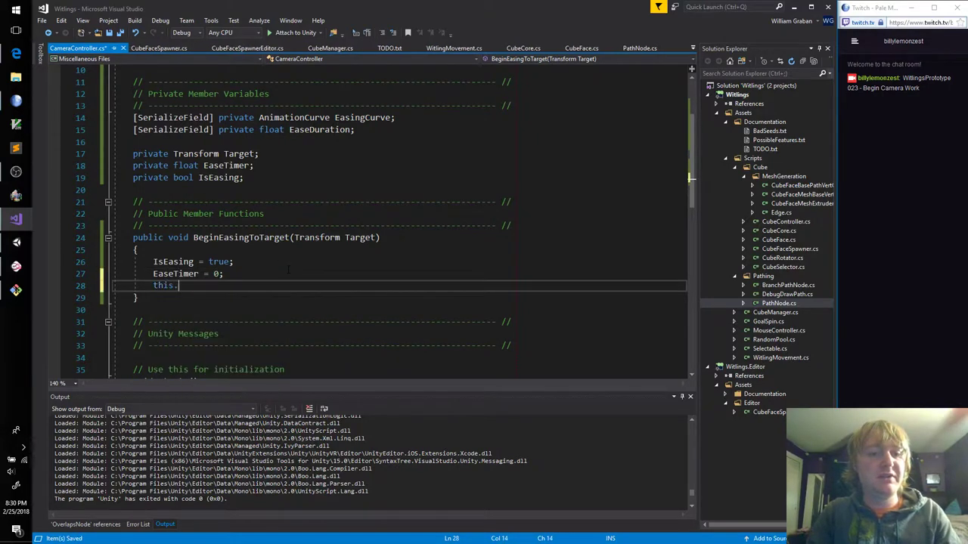
text(Target = Targ)
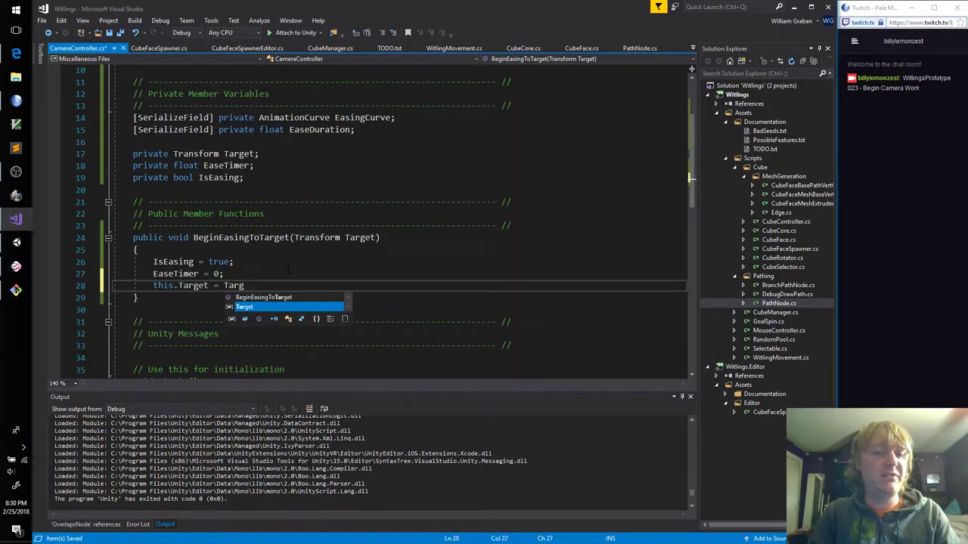
text(et;)
key(ctrl+s)
Compare the Target field and parameter references, then remove the this. qualifier and save
click(252, 154)
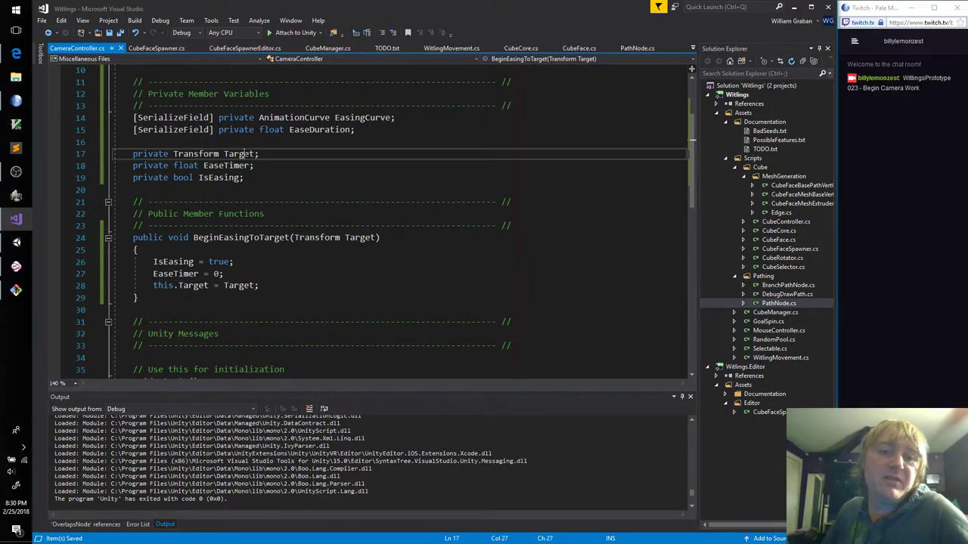
click(359, 237)
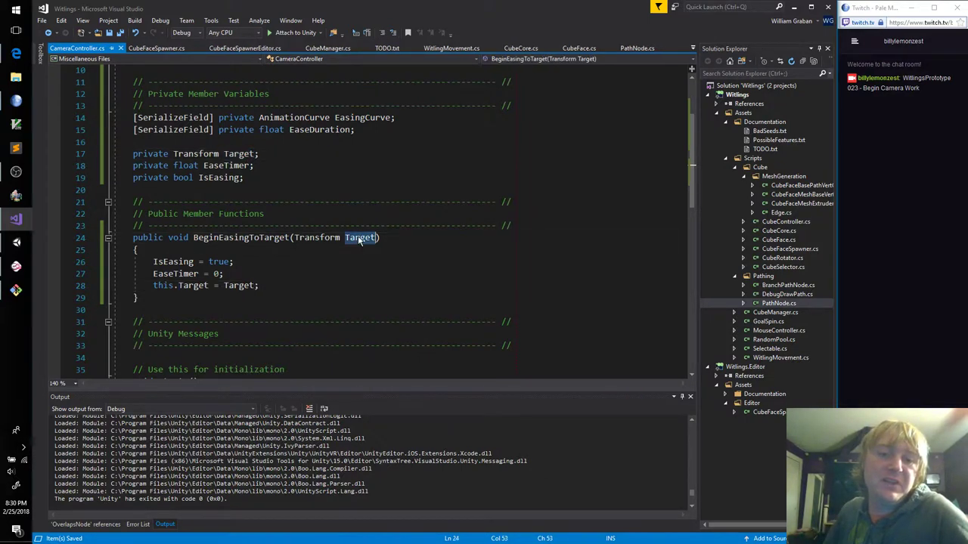
click(260, 285)
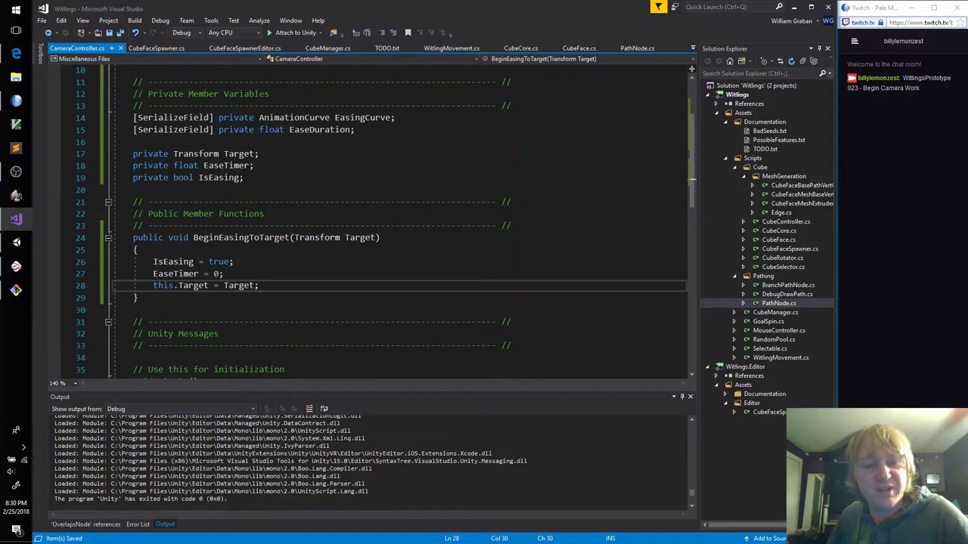
drag(153, 286, 185, 285)
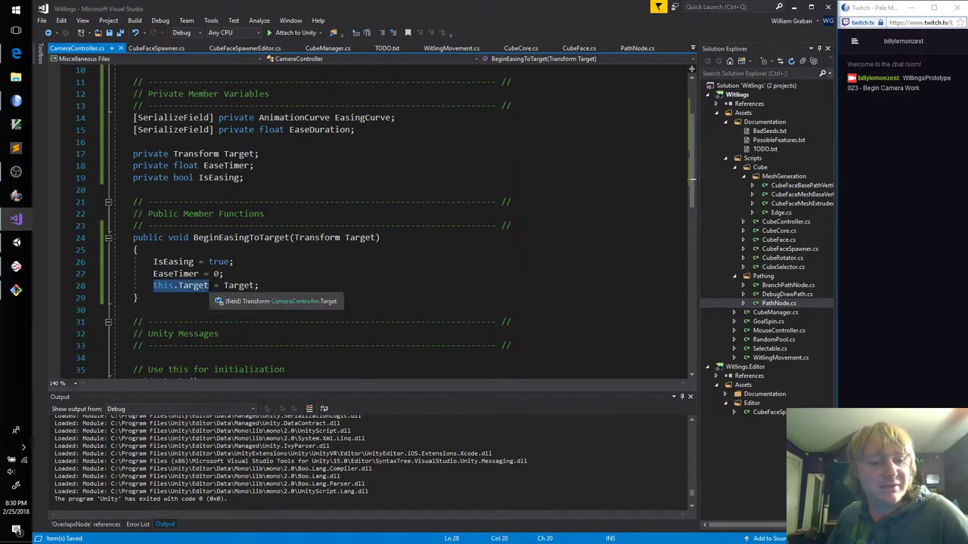
click(189, 285)
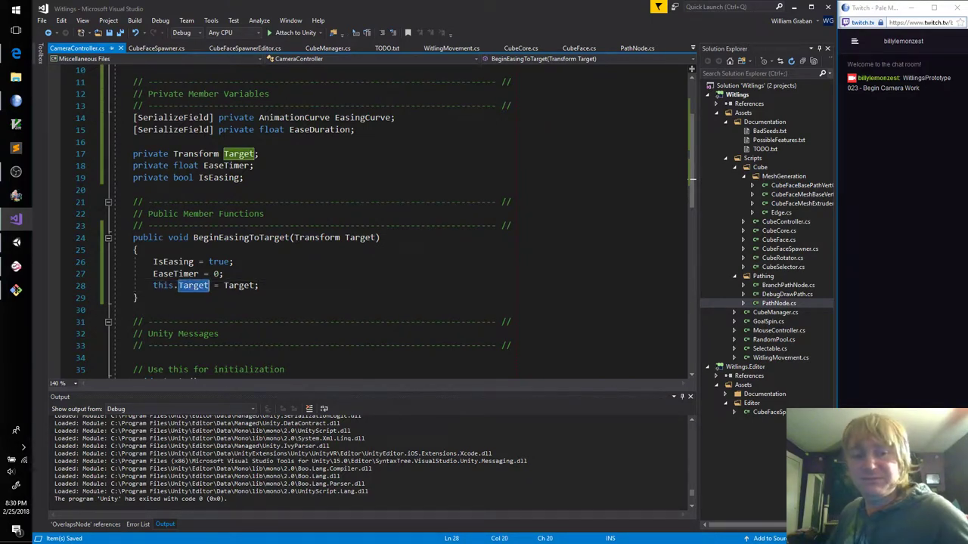
click(222, 297)
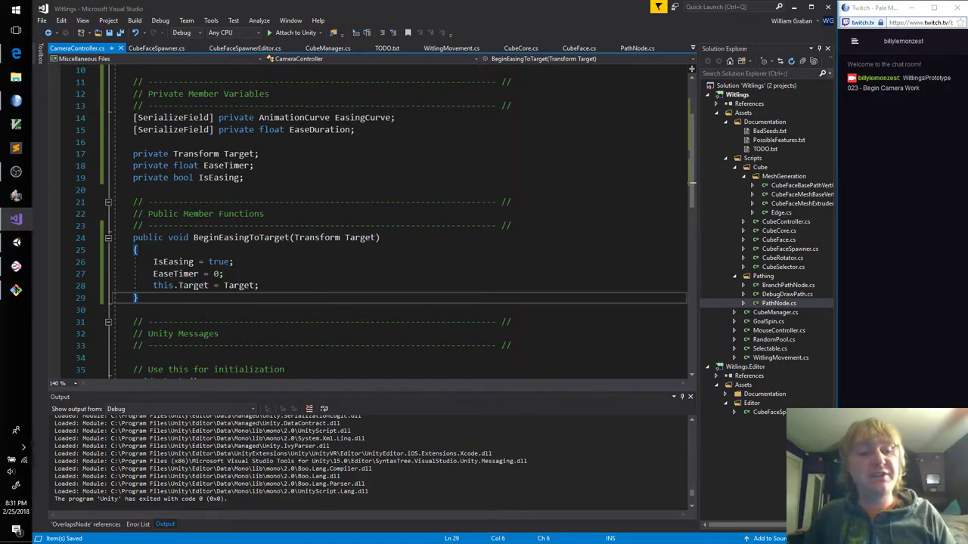
key(Up)
key(ctrl+Right)
key(ctrl+Right)
key(ctrl+Right)
key(ctrl+shift+Left)
key(ctrl+shift+Left)
key(Delete)
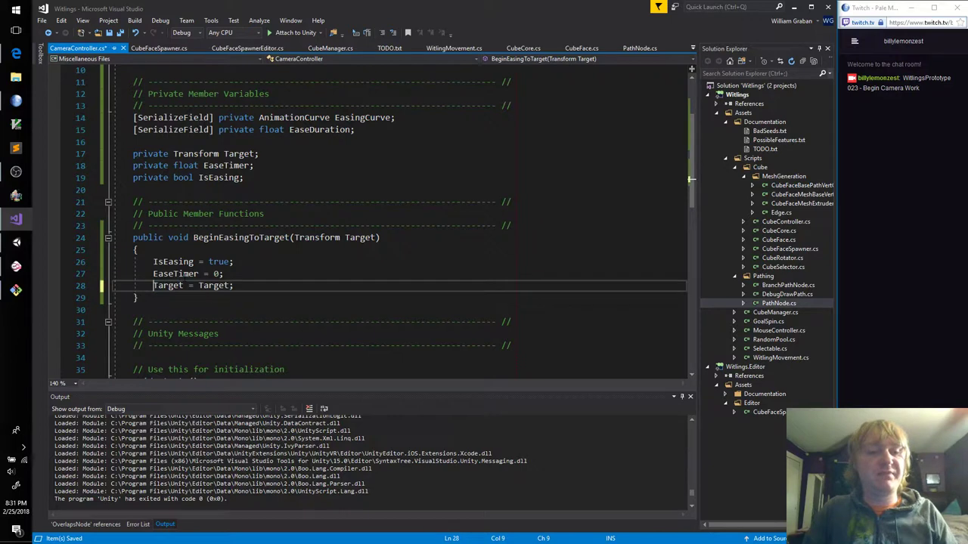
key(ctrl+s)
Check which Target each name refers to and restore the this. qualifier
double_click(166, 287)
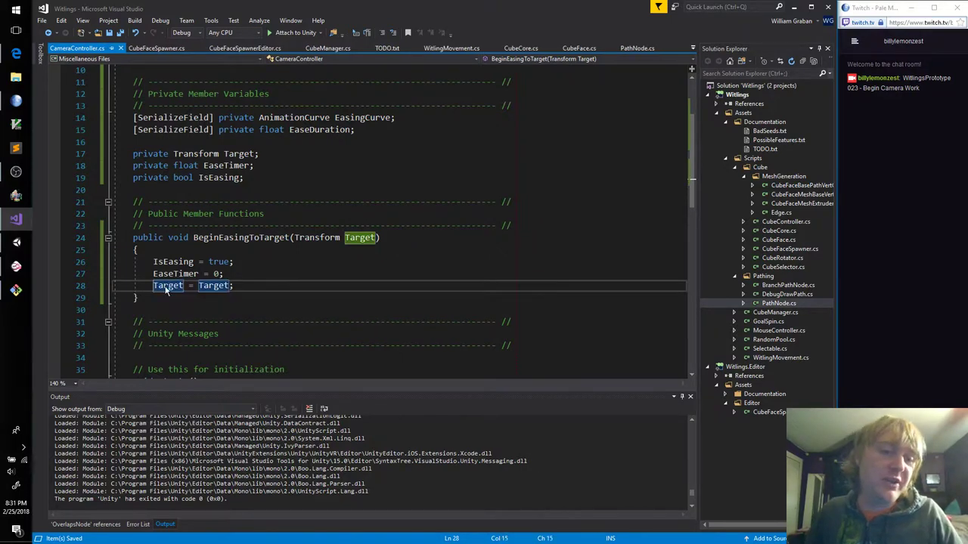
mouse_move(168, 285)
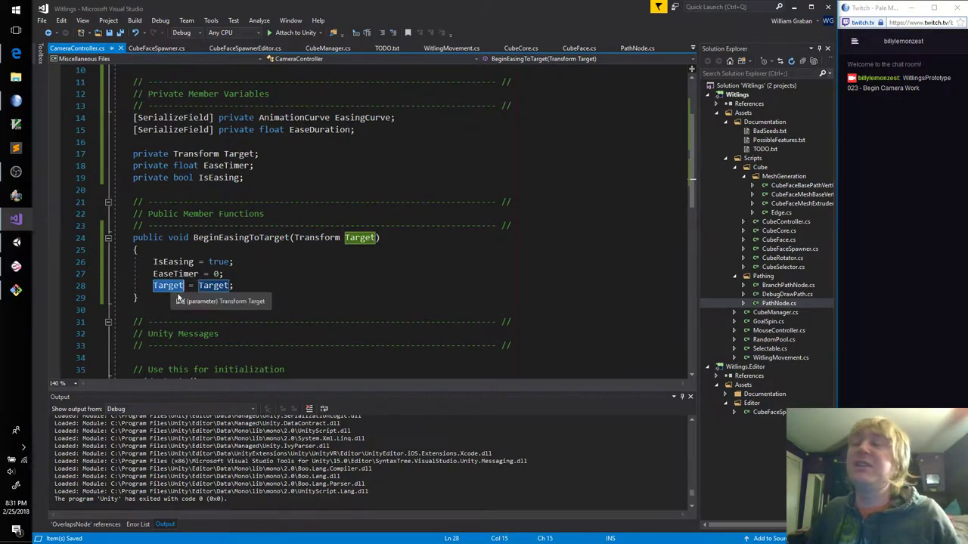
click(375, 238)
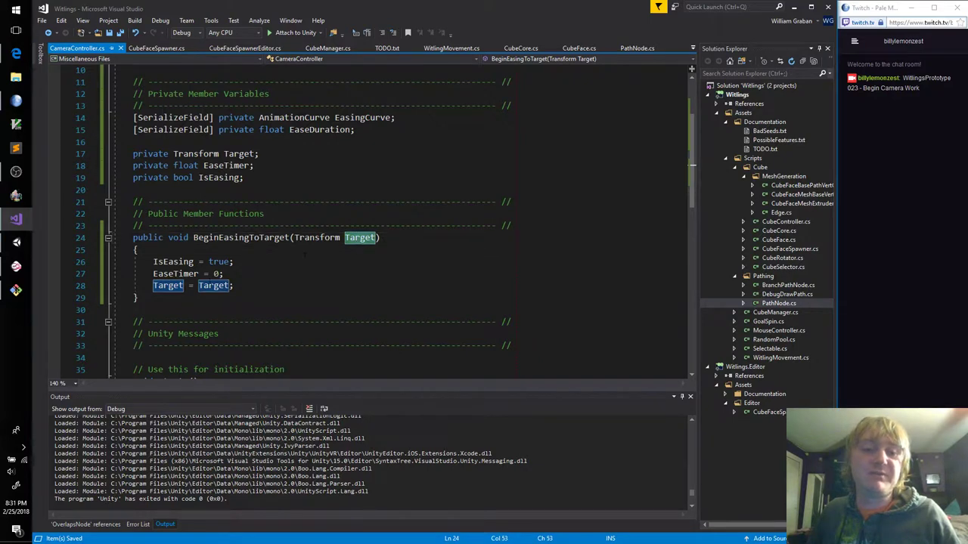
double_click(221, 287)
click(376, 237)
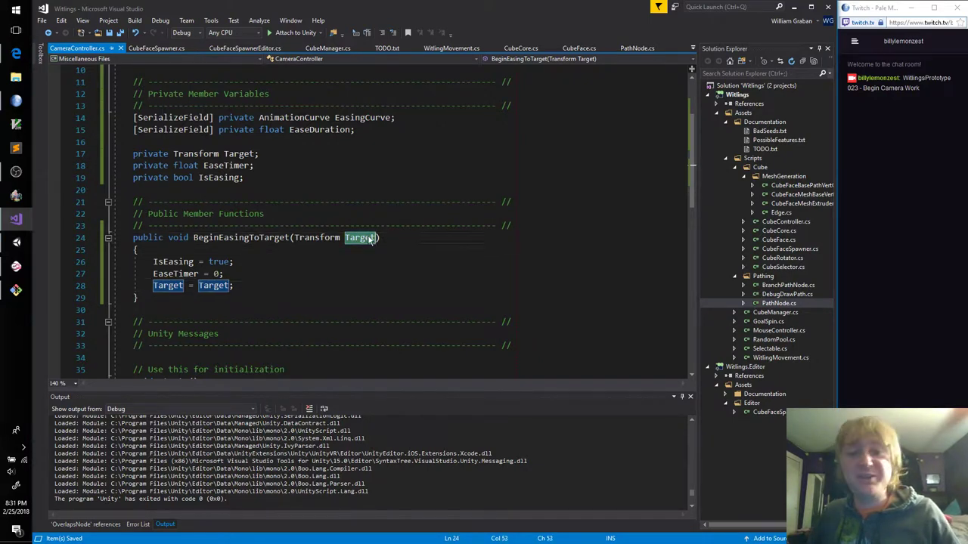
click(153, 286)
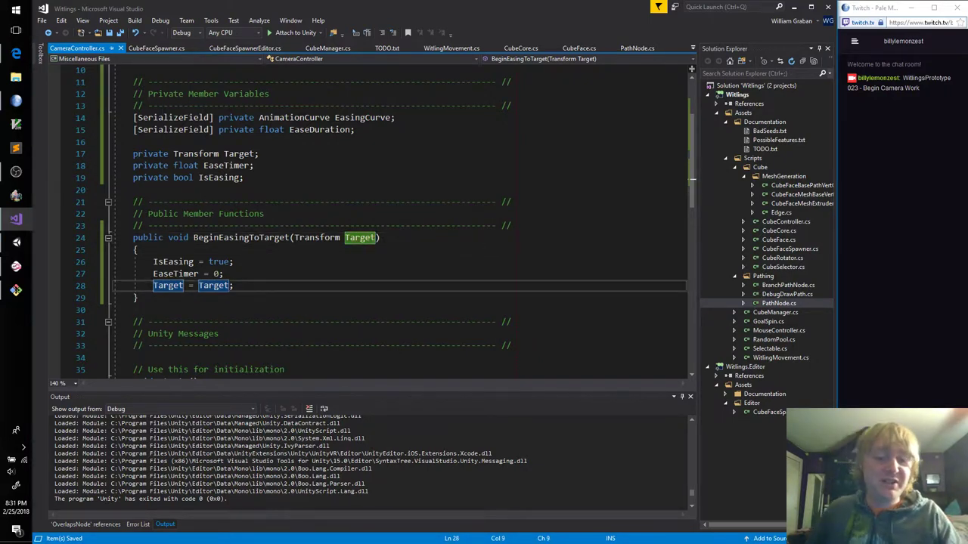
text(this.)
key(Escape)
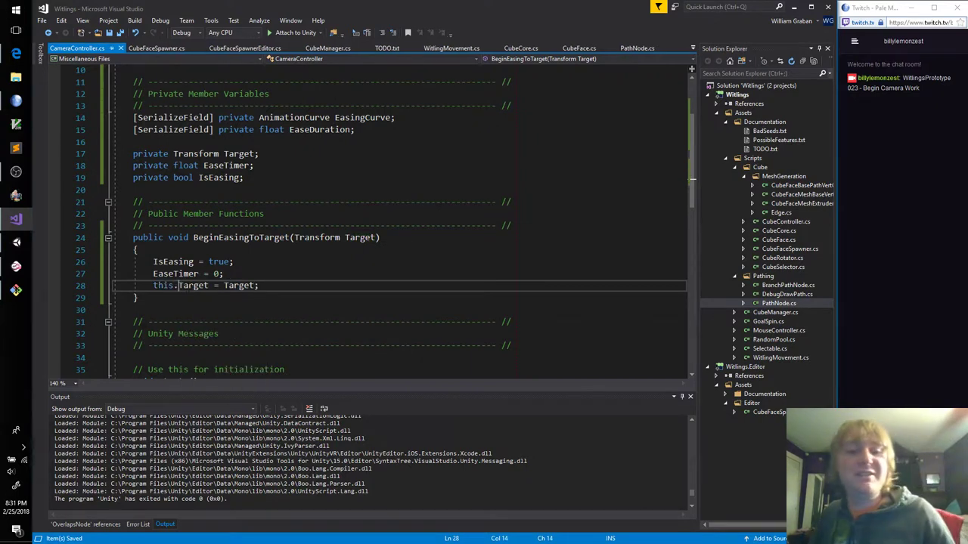
Review references to the Target field declaration, then move into Update
drag(152, 286, 204, 273)
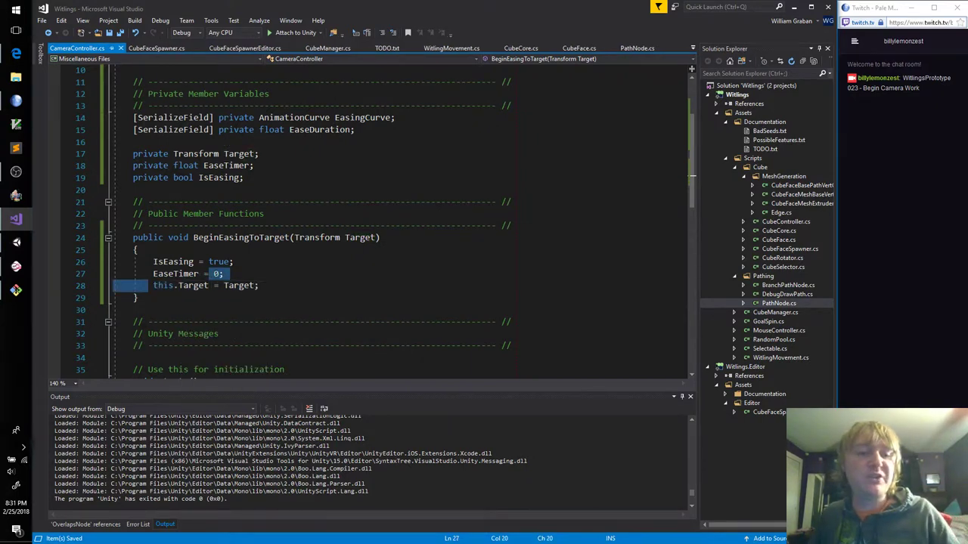
click(224, 285)
click(225, 153)
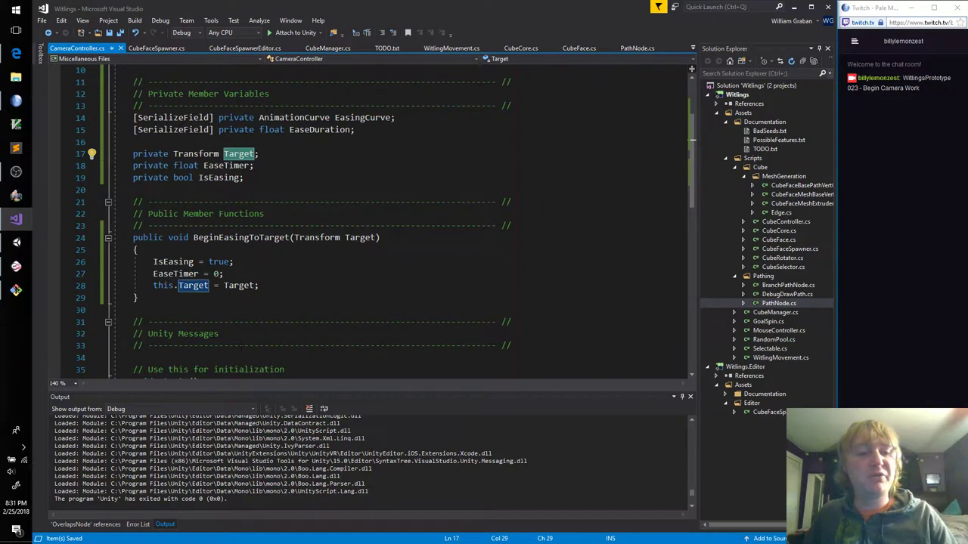
click(139, 298)
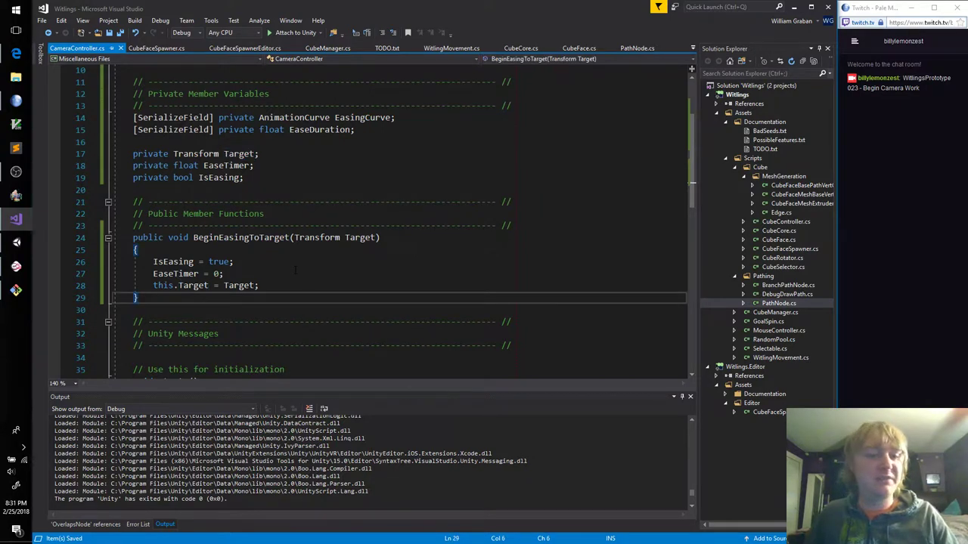
scroll(295, 270, down, 3)
scroll(370, 219, down, 3)
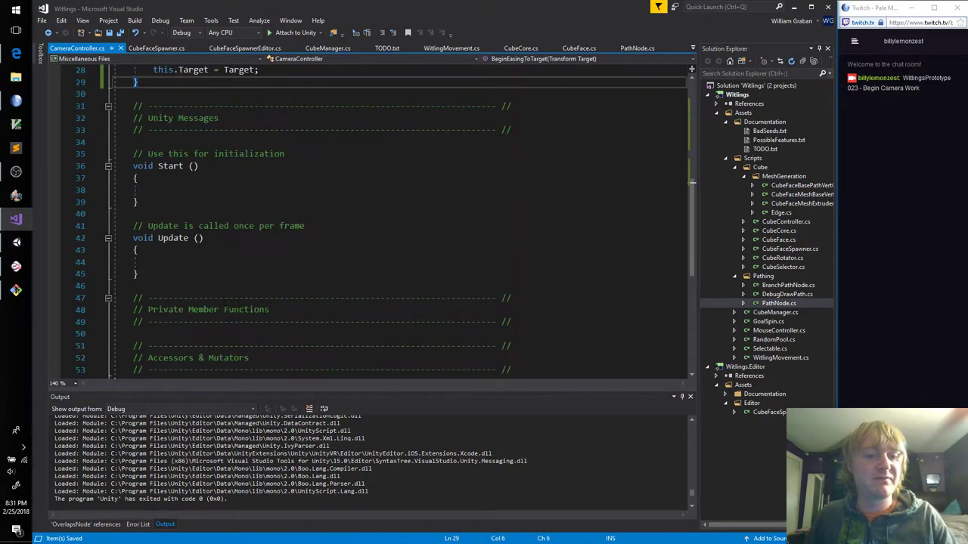
click(207, 262)
In Update, add if (IsEasing) { EaseTimer += Time.deltaTime; } and leave Visual Studio
text(if)
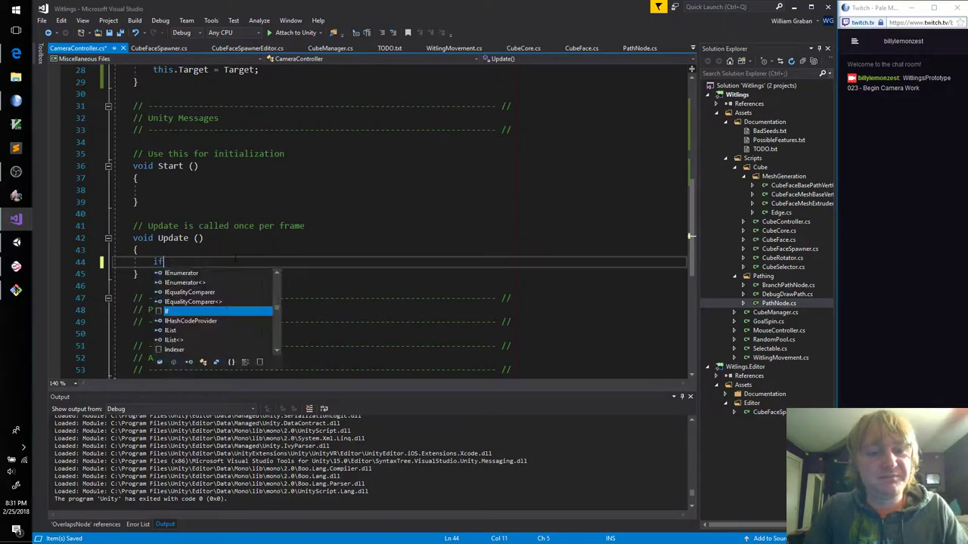
text((E))
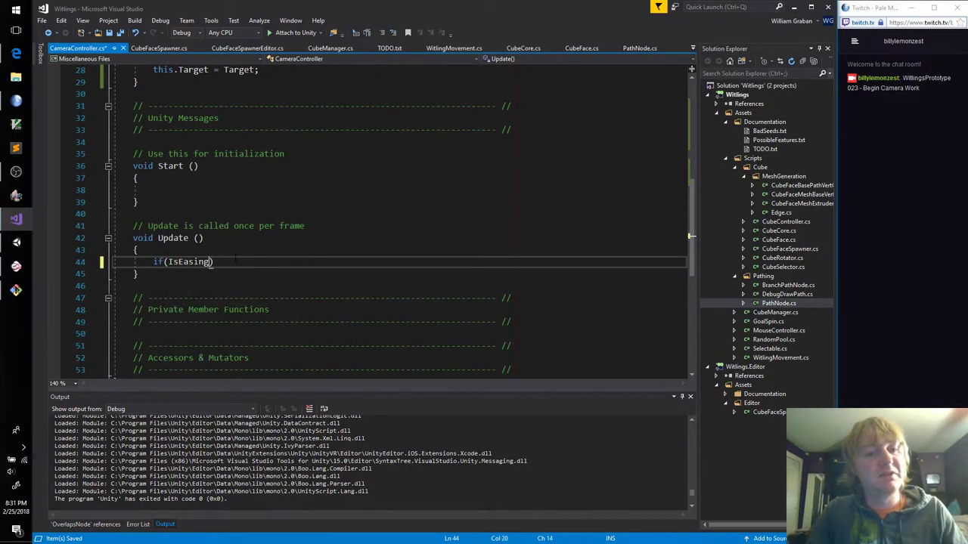
key(Return)
text({)
key(Return)
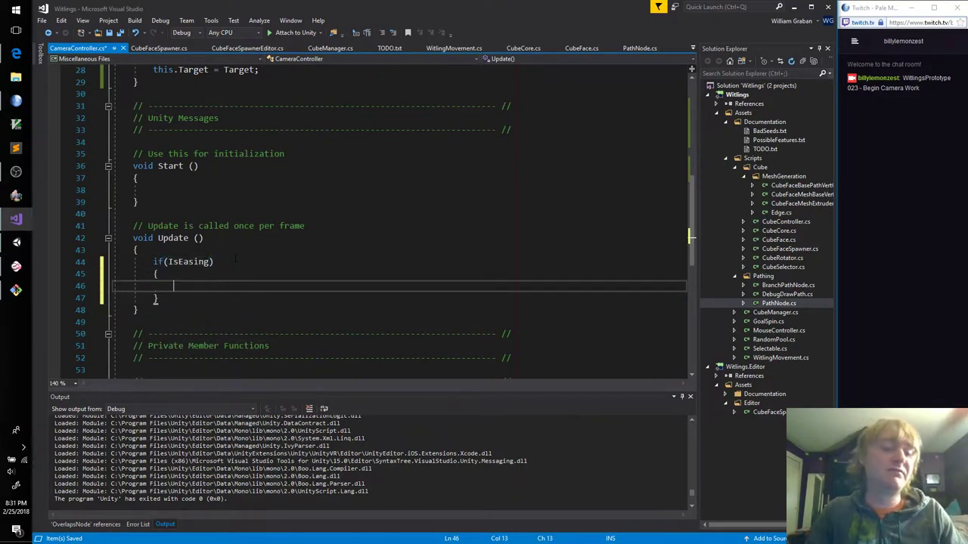
text(EaseTime)
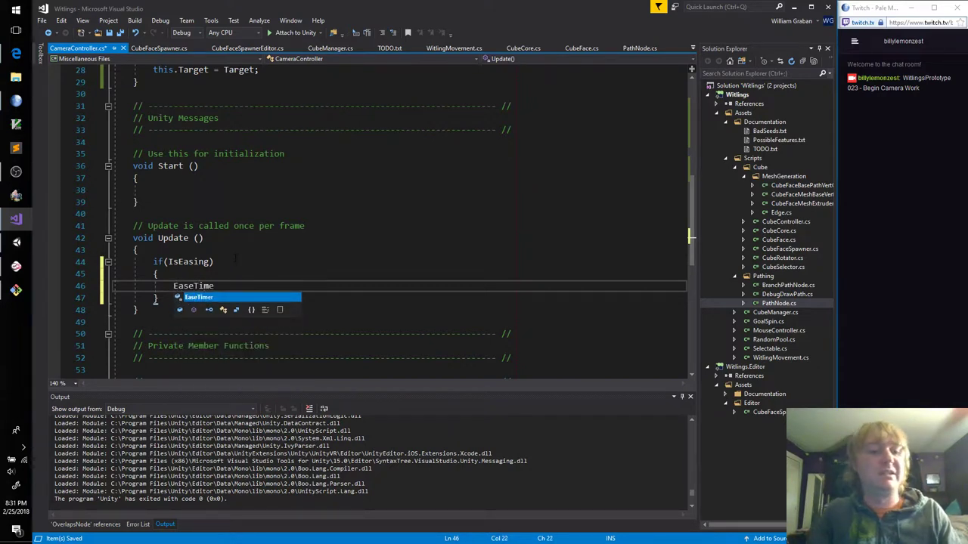
text(r += EaseTimer.del)
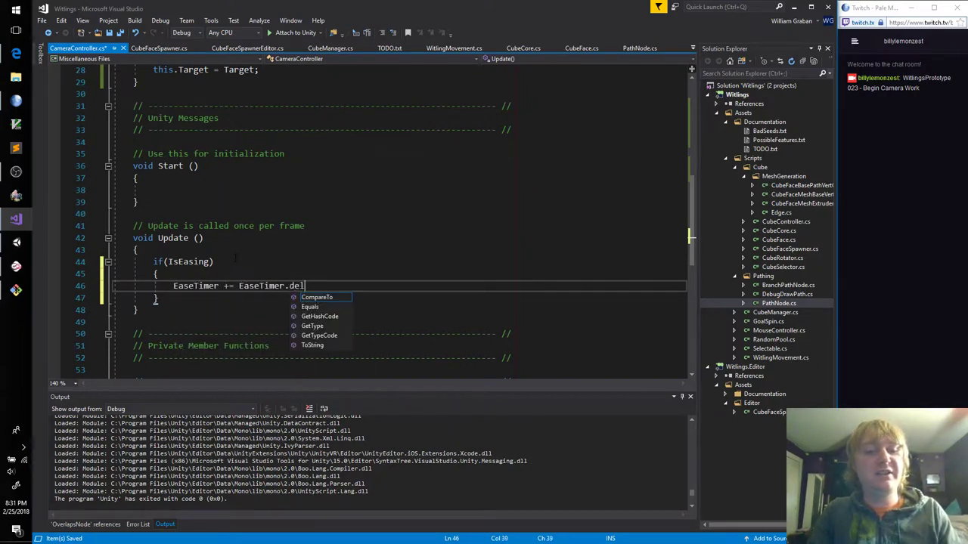
key(ctrl+shift+Left)
key(ctrl+shift+Left)
key(ctrl+shift+Left)
text(Timer)
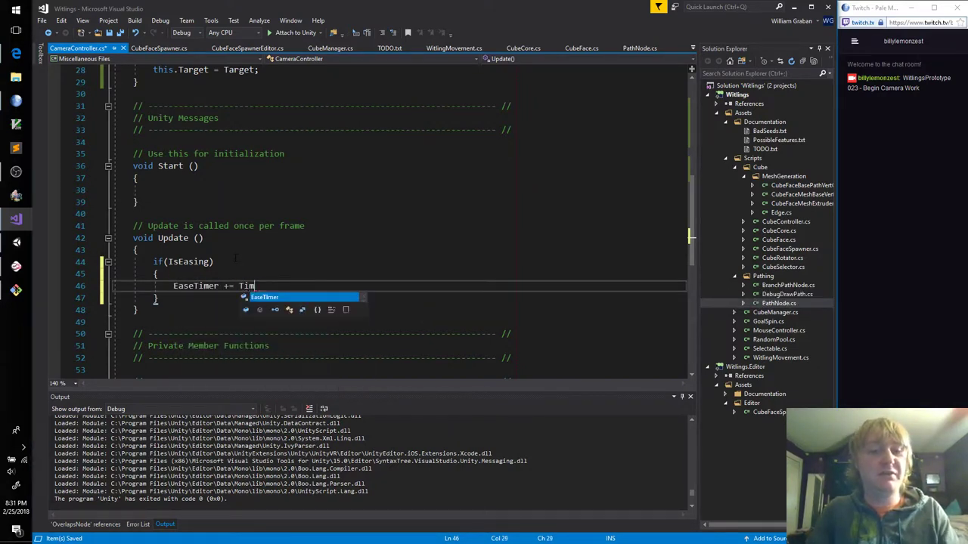
text(.)
key(Escape)
key(ctrl+Left)
key(ctrl+Left)
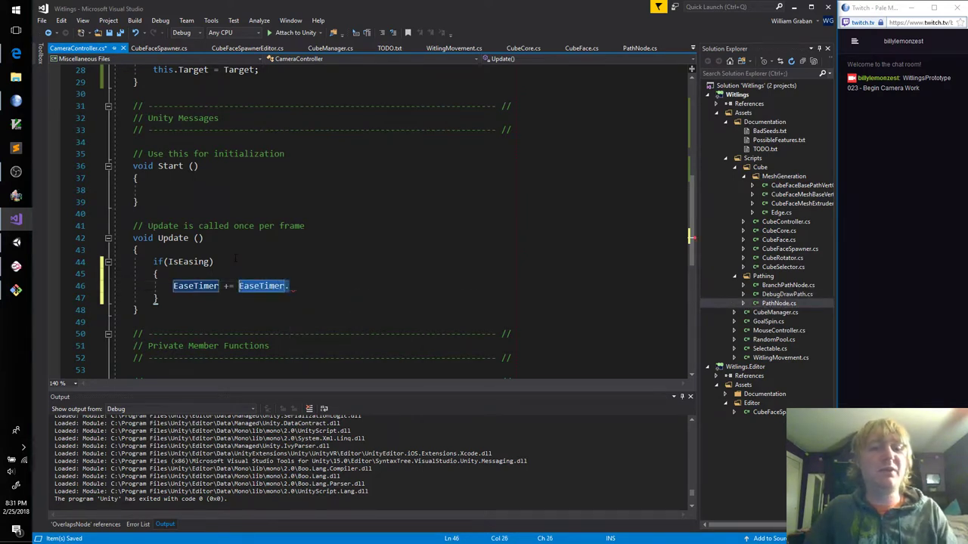
key(ctrl+Delete)
text(Time.)
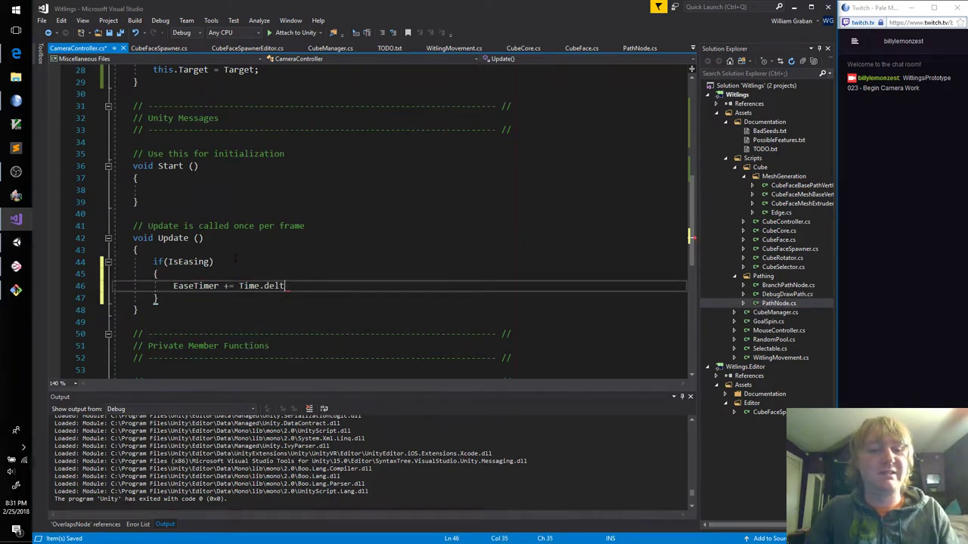
text(;)
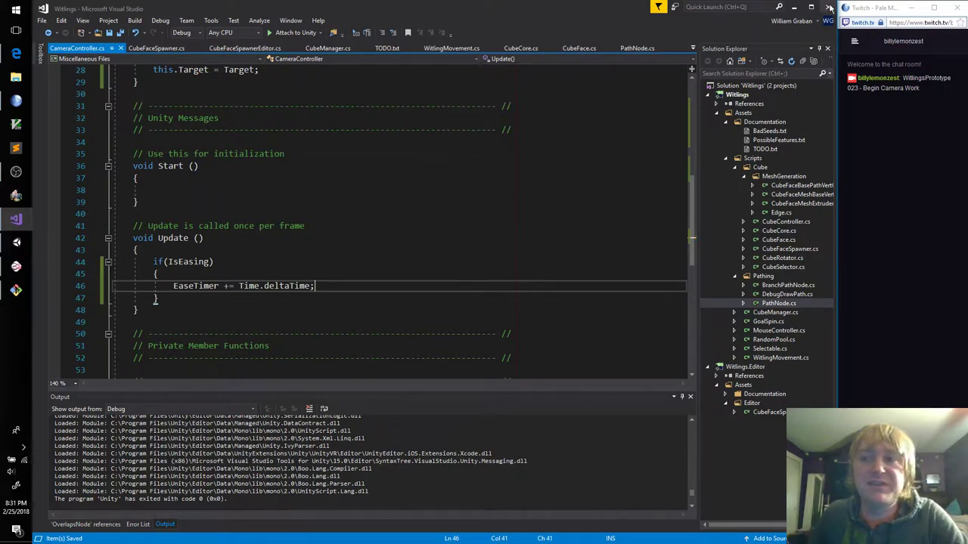
key(alt+Tab)
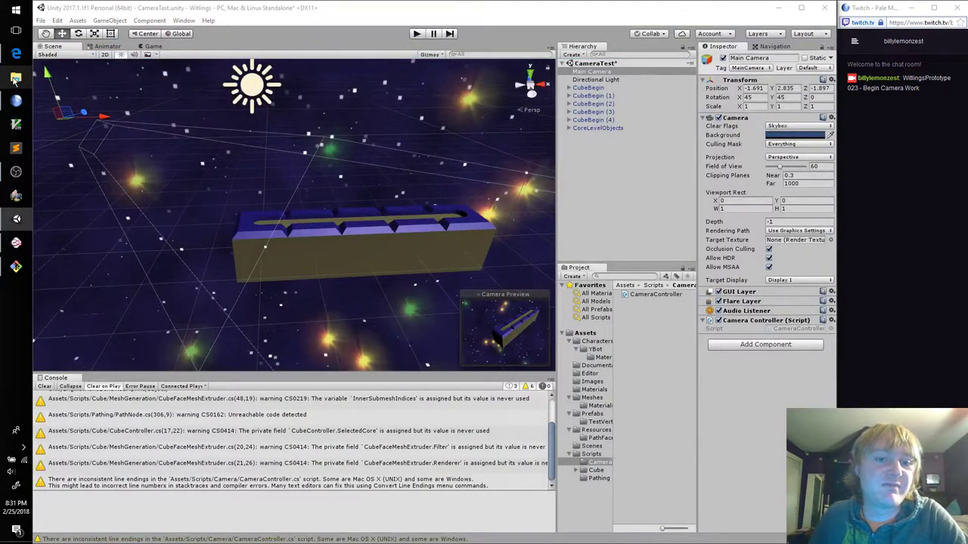
Reopen Witlings.sln from the Witlings folder in File Explorer
click(16, 78)
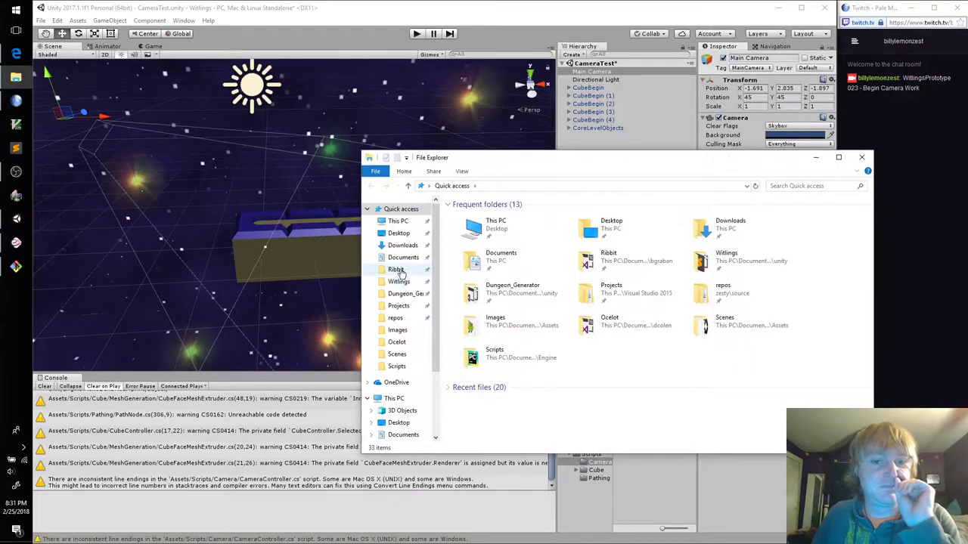
click(398, 281)
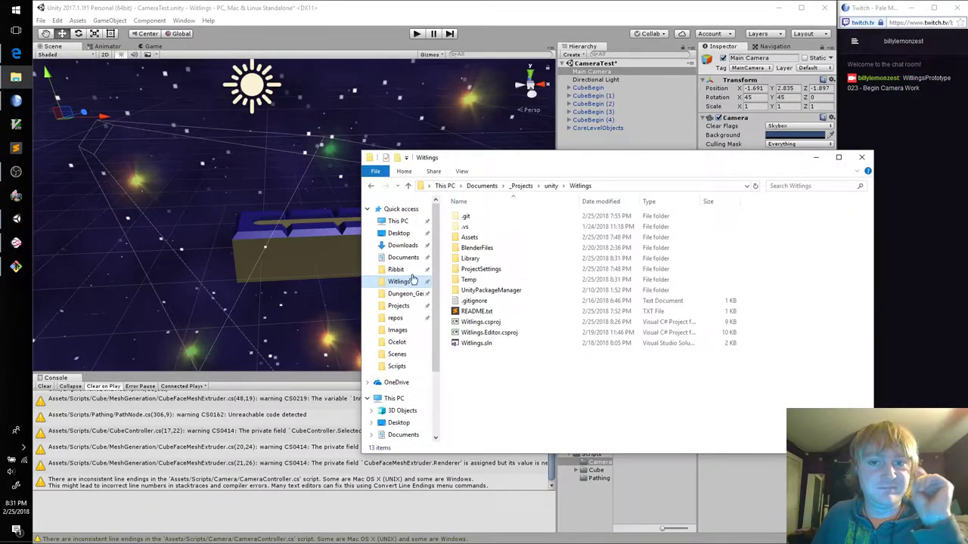
double_click(470, 342)
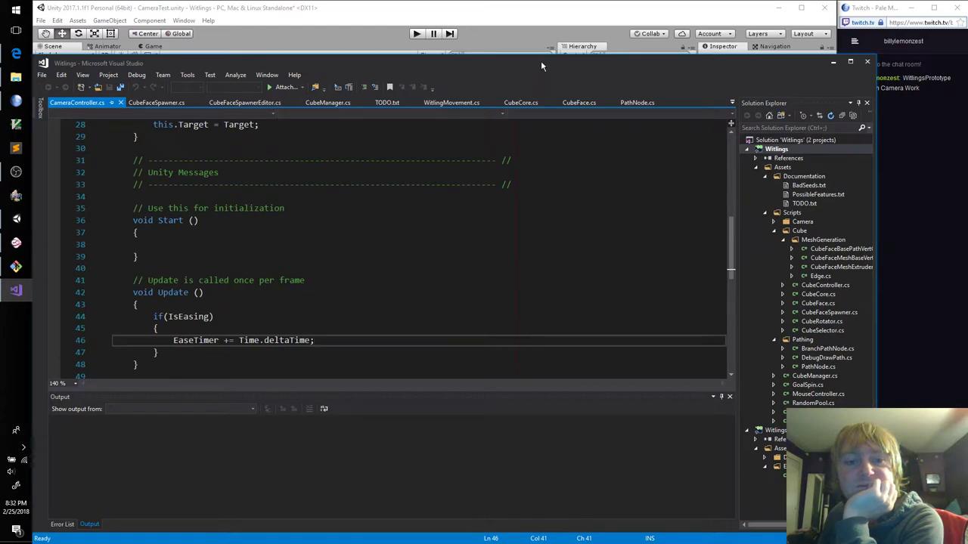
Snap Visual Studio left and widen it across most of the screen
drag(541, 60, 2, 74)
click(495, 181)
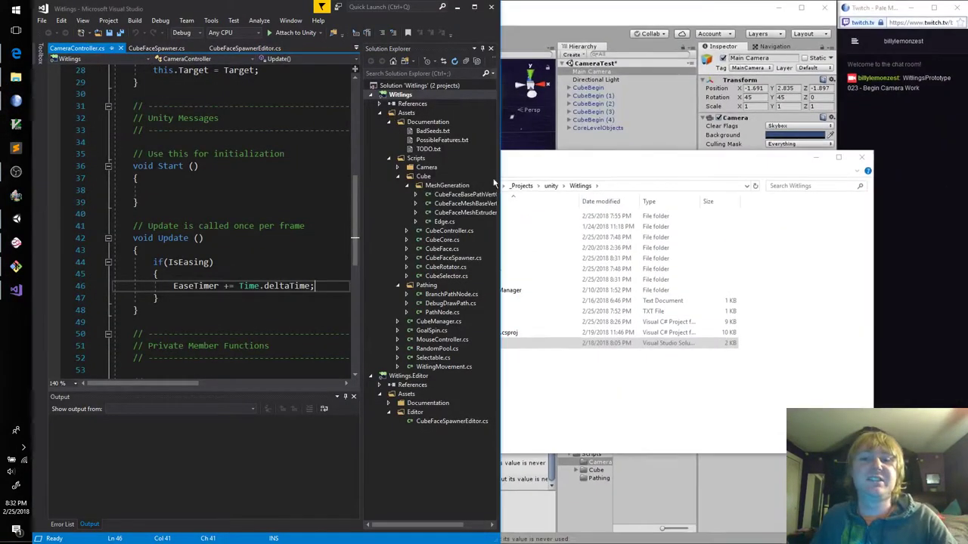
drag(497, 181, 837, 189)
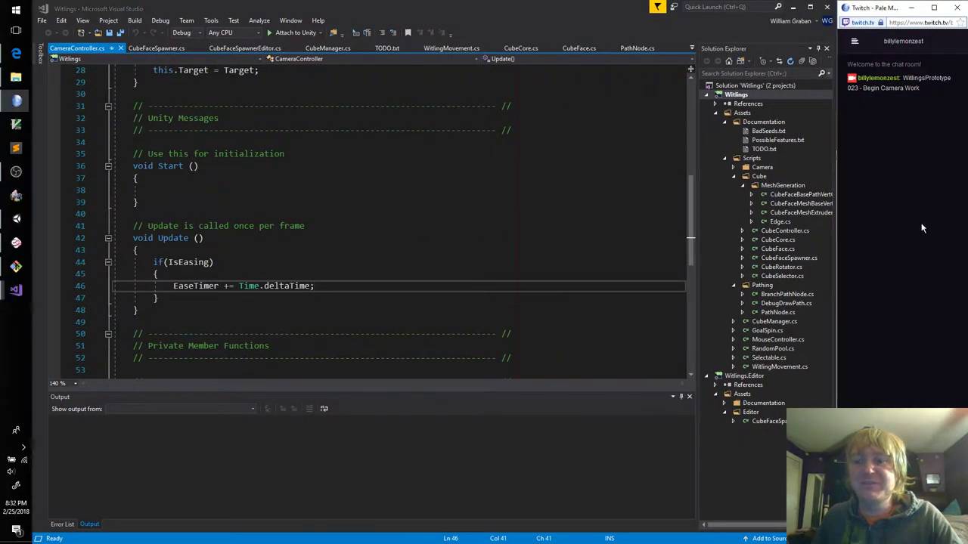
Begin a float declaration on a new line below the EaseTimer increment
click(333, 284)
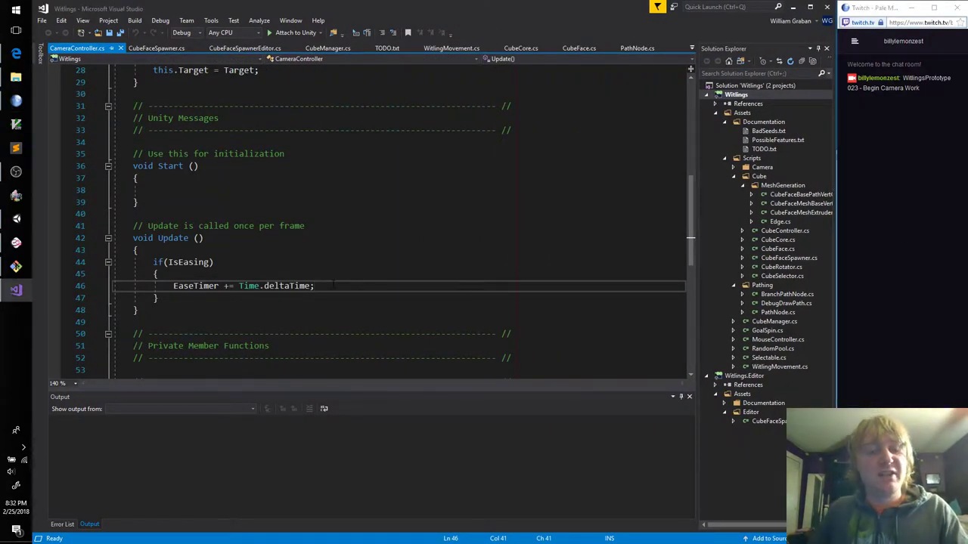
key(Return)
key(Return)
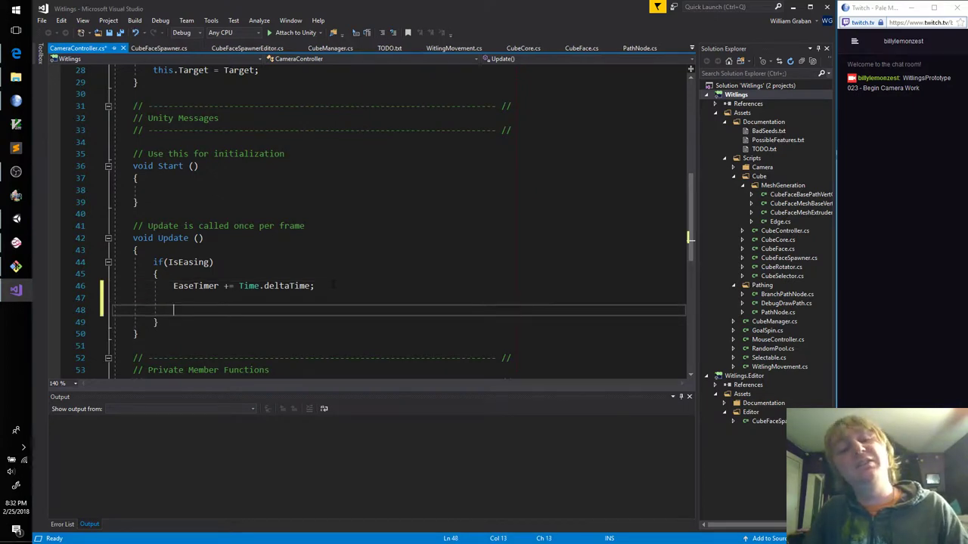
text(float)
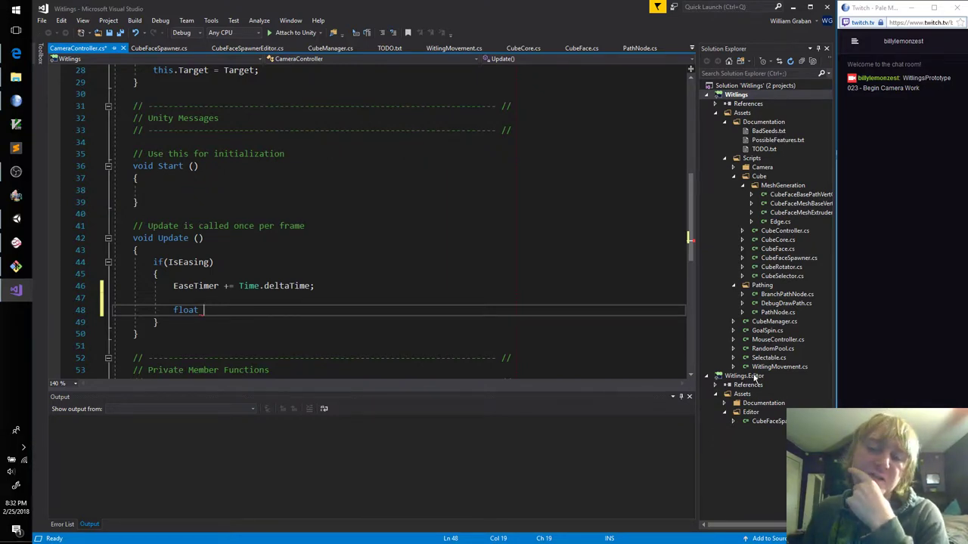
click(780, 367)
Delete the null-TargetNode debug block from WitlingMovement.cs and save the file
double_click(779, 367)
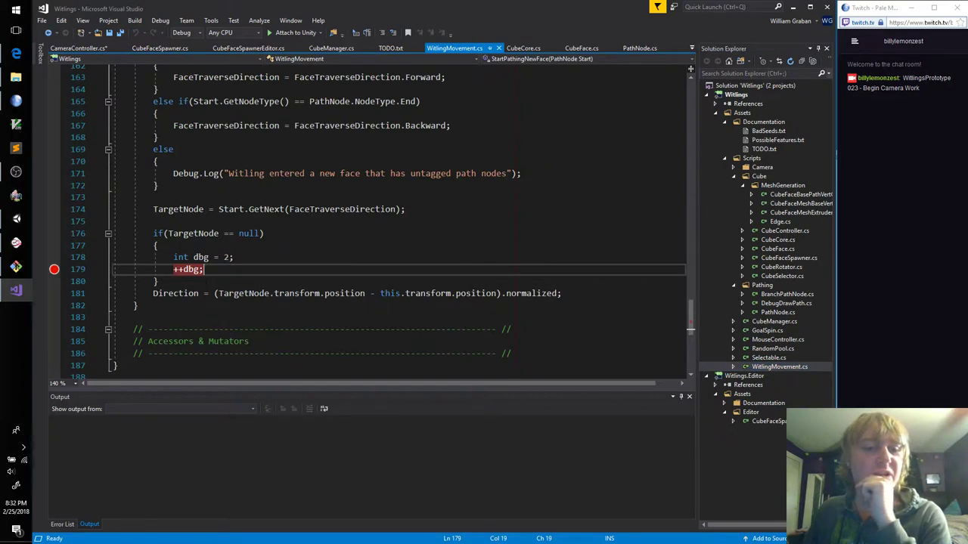
key(shift+Home)
key(shift+Up)
key(shift+Up)
key(shift+Up)
key(Delete)
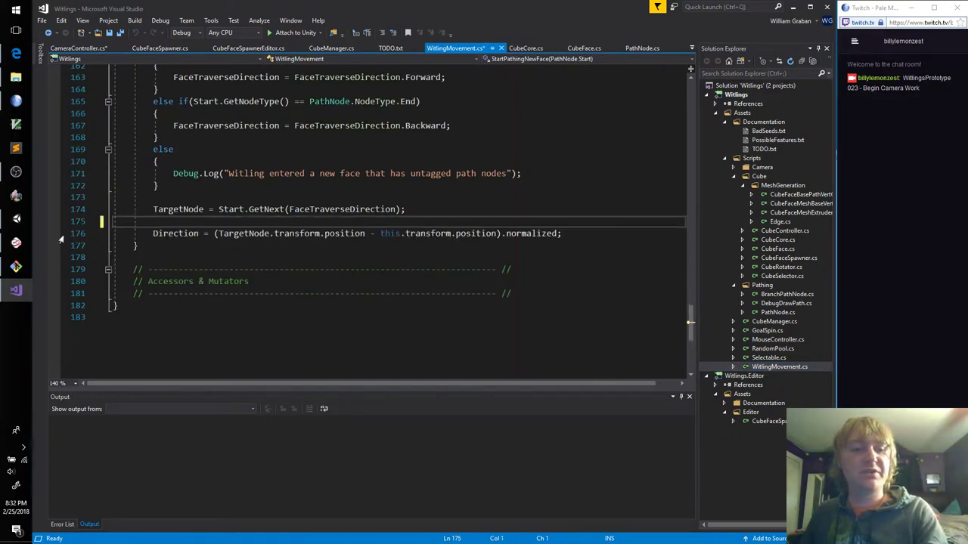
key(BackSpace)
key(ctrl+s)
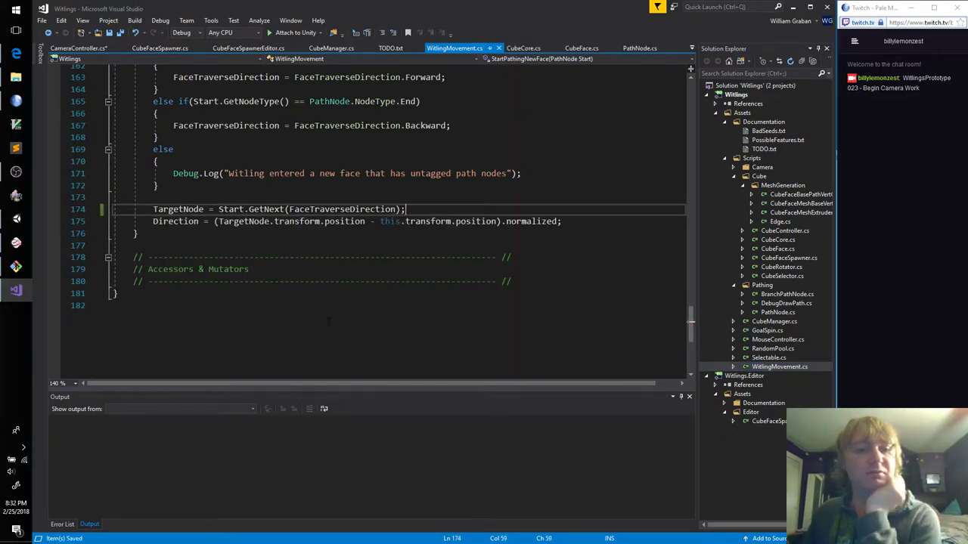
Review where the Slerp rotation code uses CurveOutput, then return to CameraController.cs
scroll(328, 322, up, 8)
scroll(328, 322, up, 3)
scroll(328, 322, up, 3)
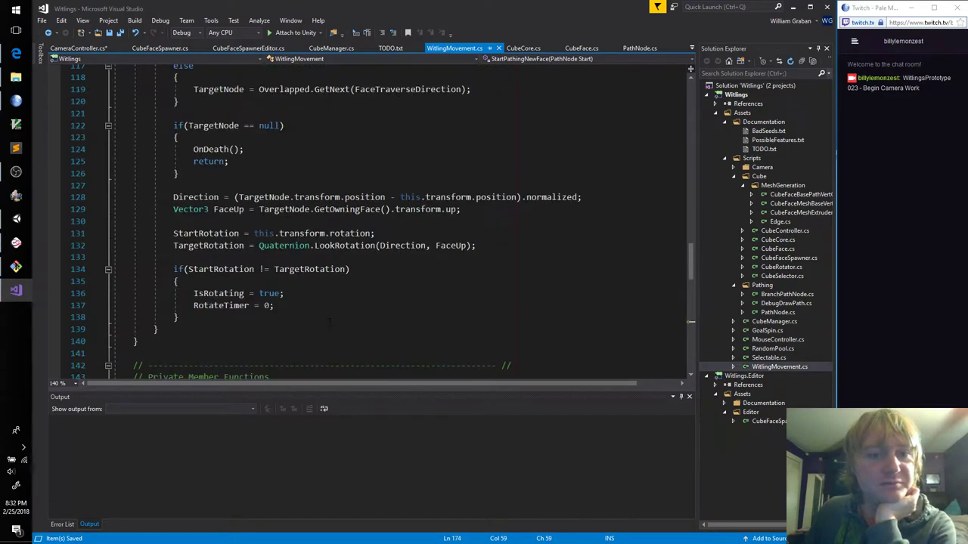
scroll(329, 322, up, 6)
scroll(330, 321, up, 5)
scroll(333, 321, up, 10)
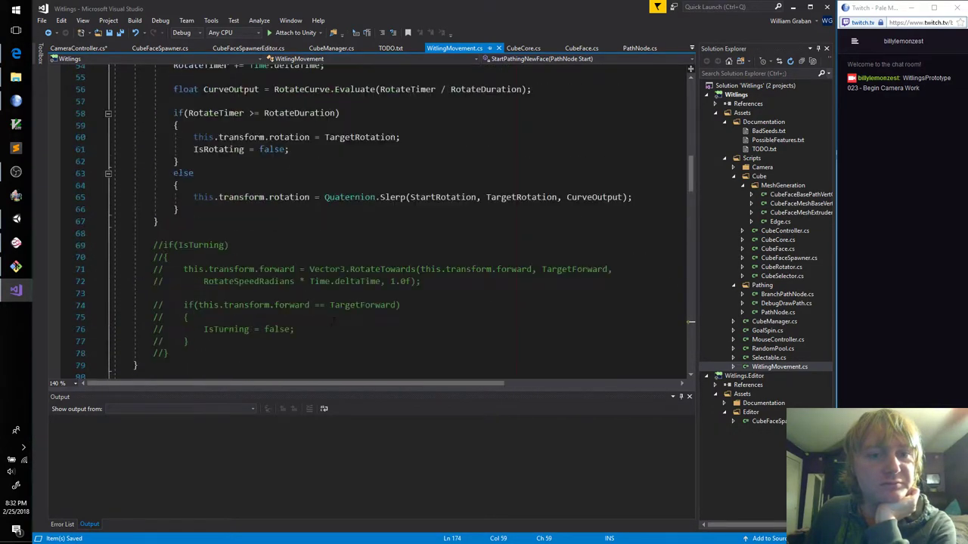
scroll(335, 319, up, 3)
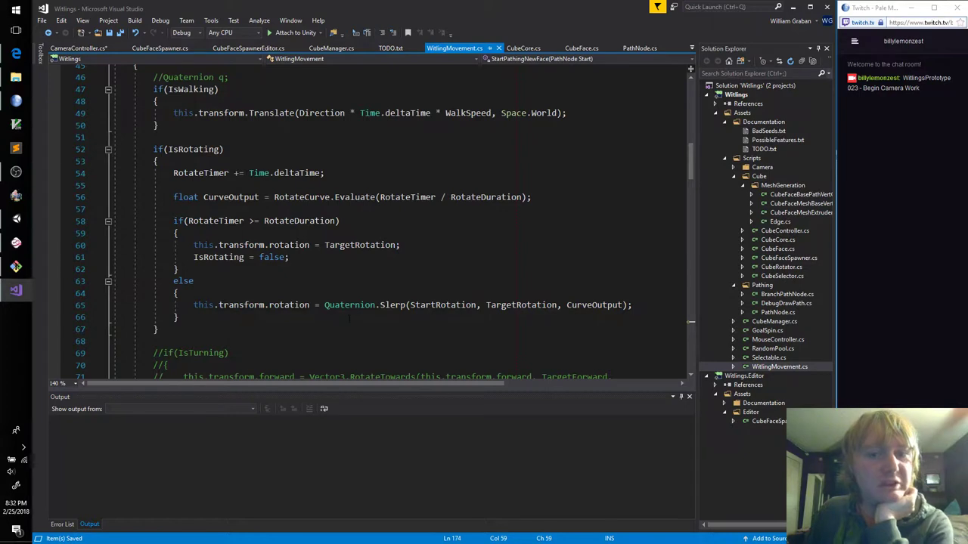
double_click(230, 197)
click(78, 48)
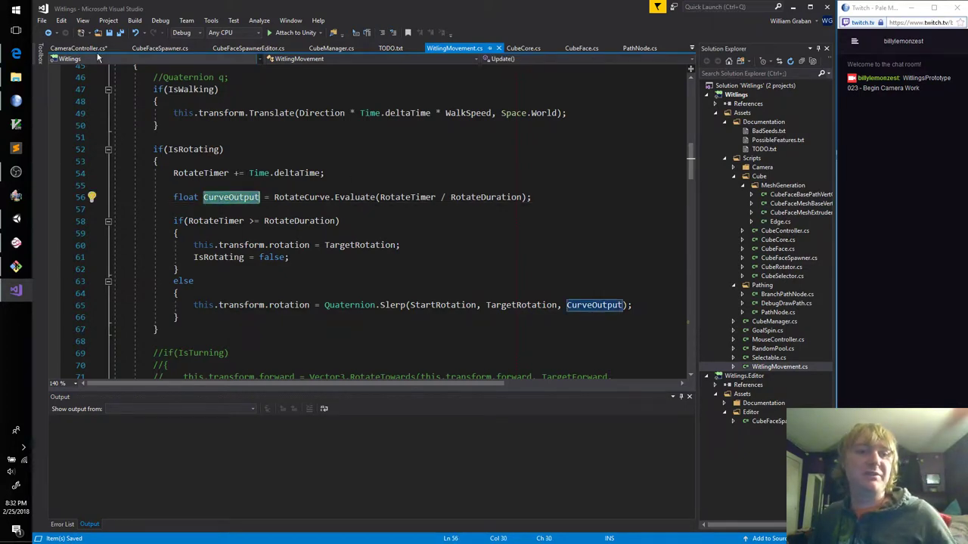
Write line 48 as EaseOutput = EasingCurve.Evaluate(EaseTimer / EaseDuration); and save the script
text(Ease)
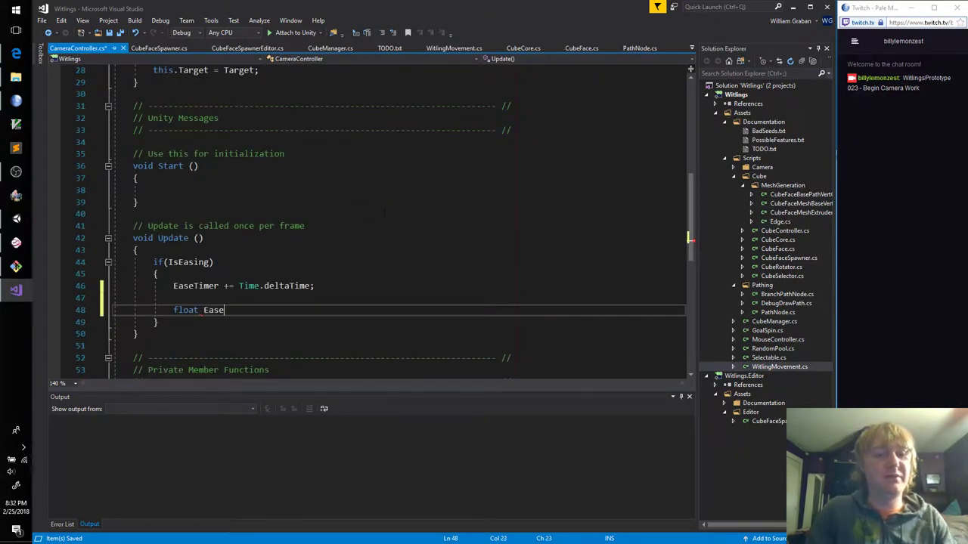
text(Output = )
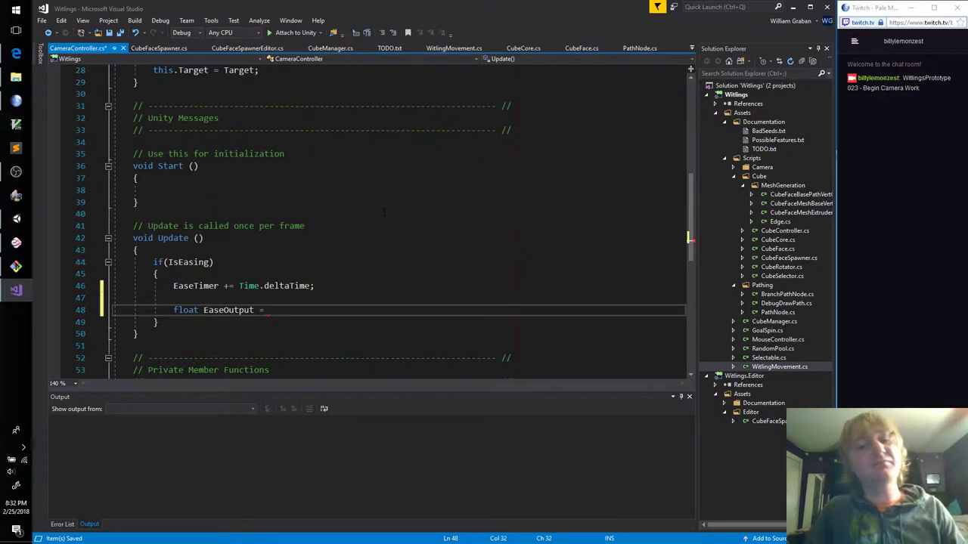
text(Easi)
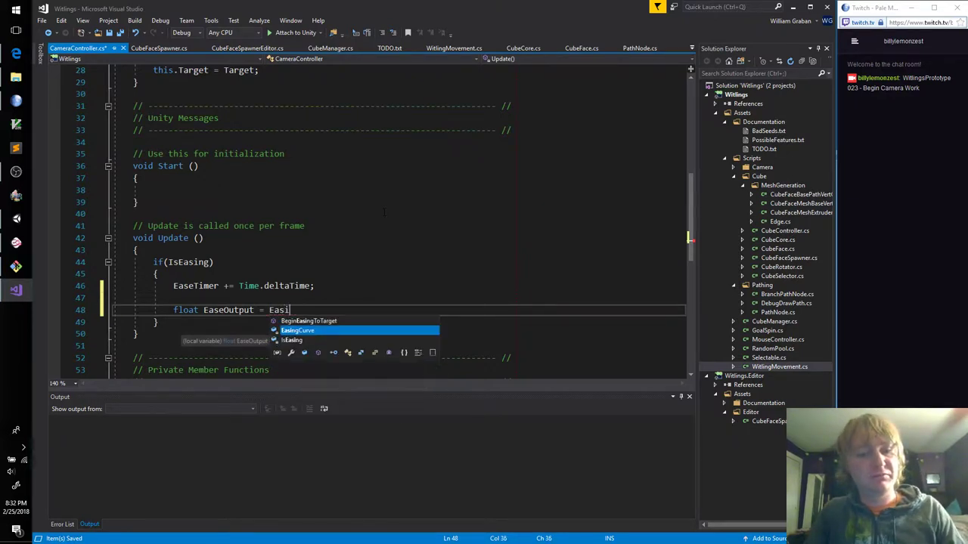
text(ngCurve.Eva)
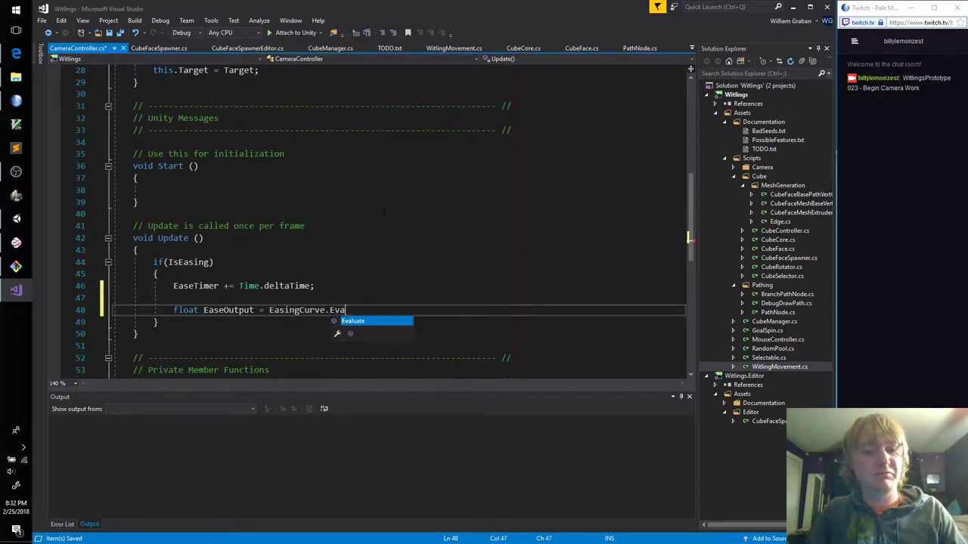
key(Tab)
text((Eas)
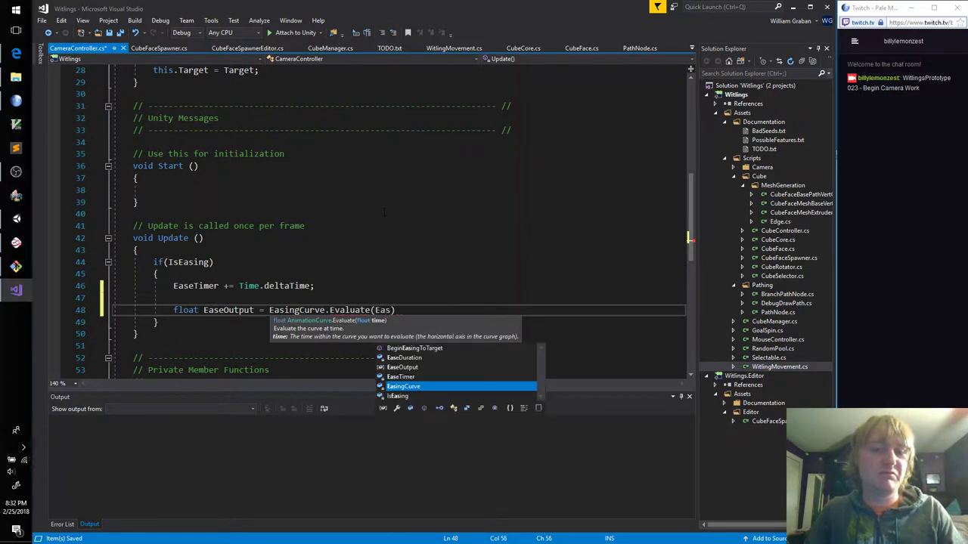
text(eTimer / )
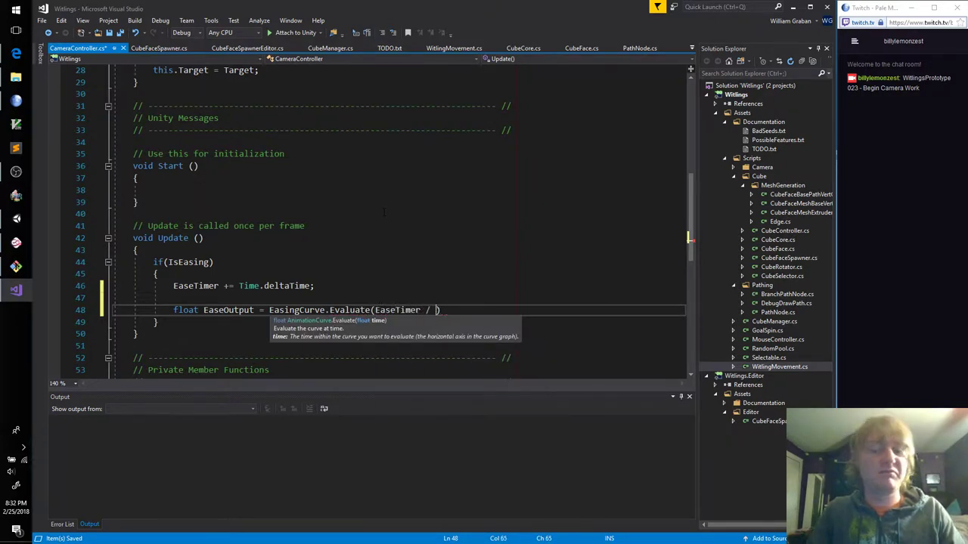
text(EaseDuration))
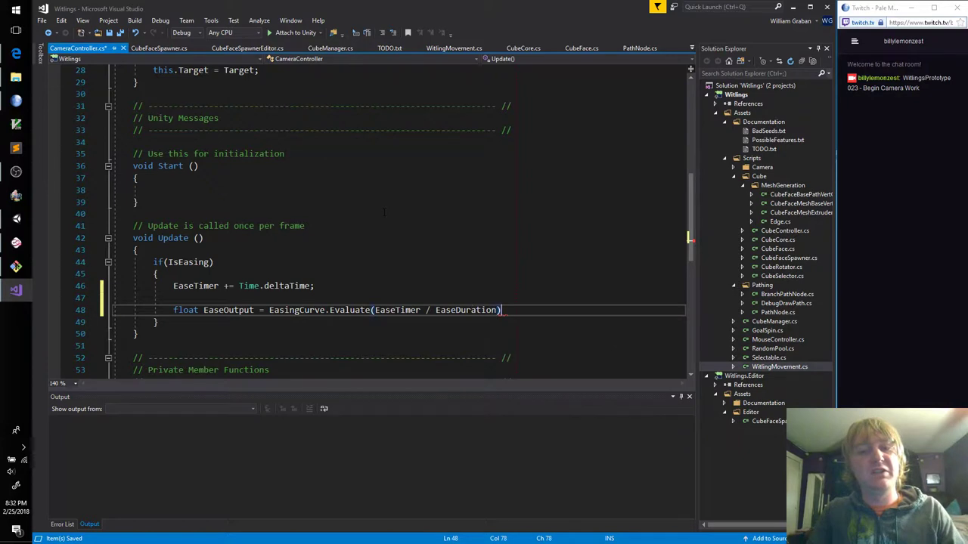
text(;)
key(ctrl+s)
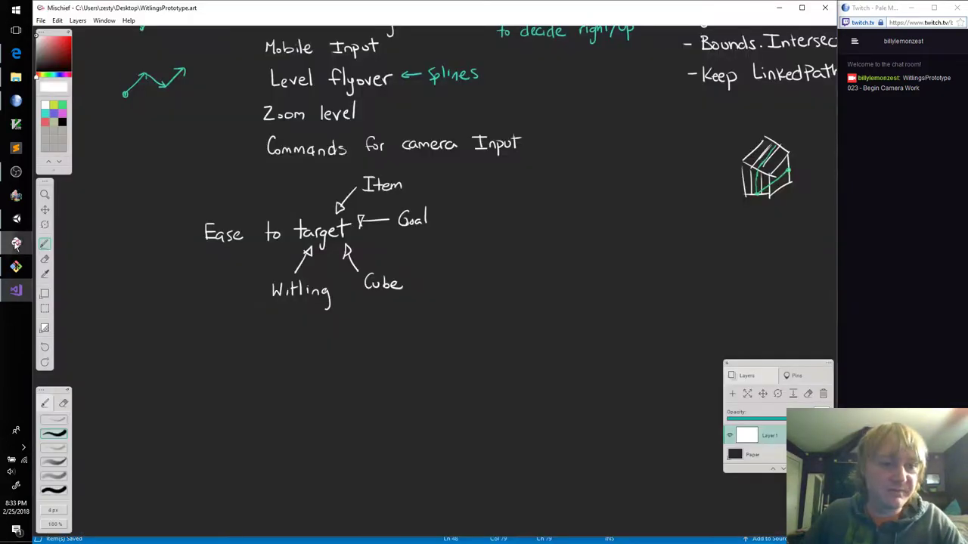
In the Mischief sketch, draw target T, camera point C and second target T', choosing cyan ink
click(16, 242)
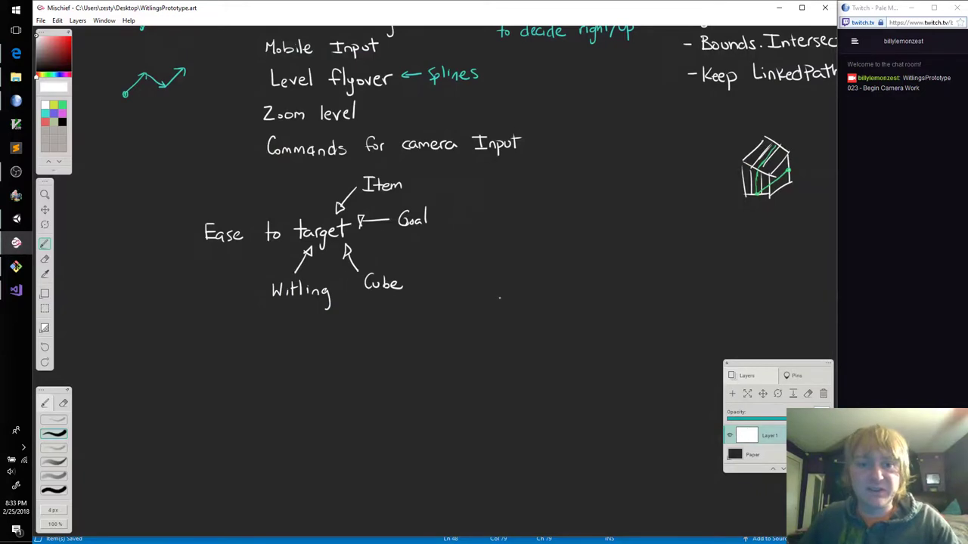
middle_drag(499, 296, 386, 221)
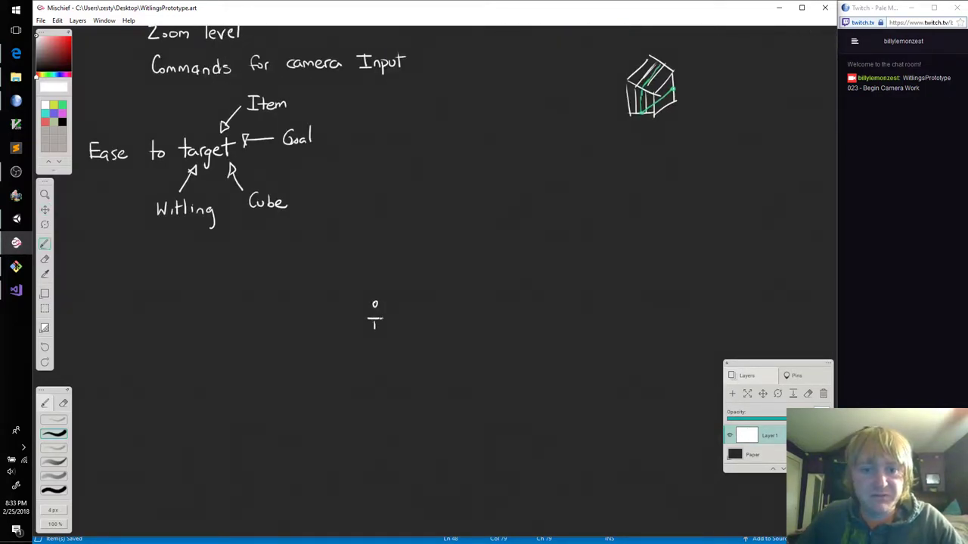
drag(374, 320, 374, 331)
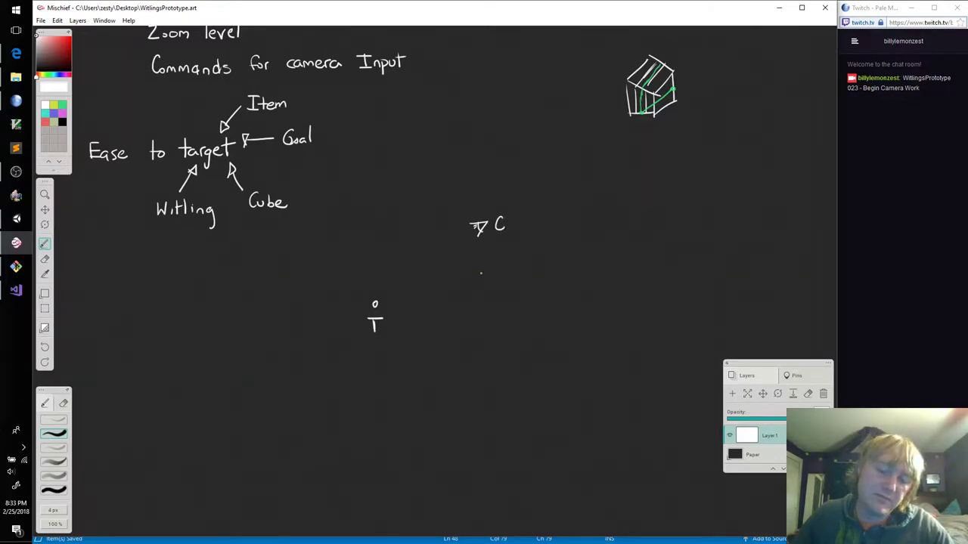
drag(491, 217, 488, 221)
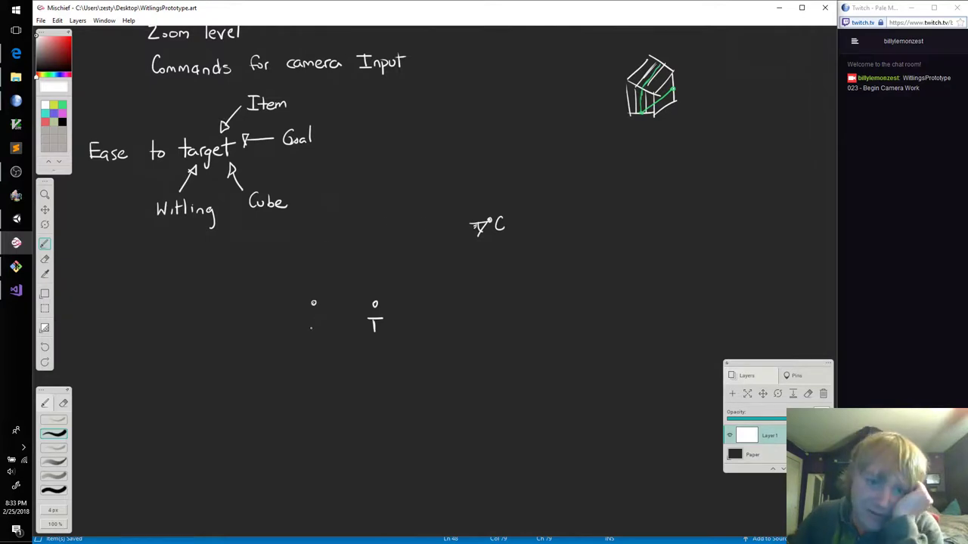
mouse_move(313, 321)
mouse_down()
mouse_move(313, 332)
mouse_move(322, 324)
mouse_up()
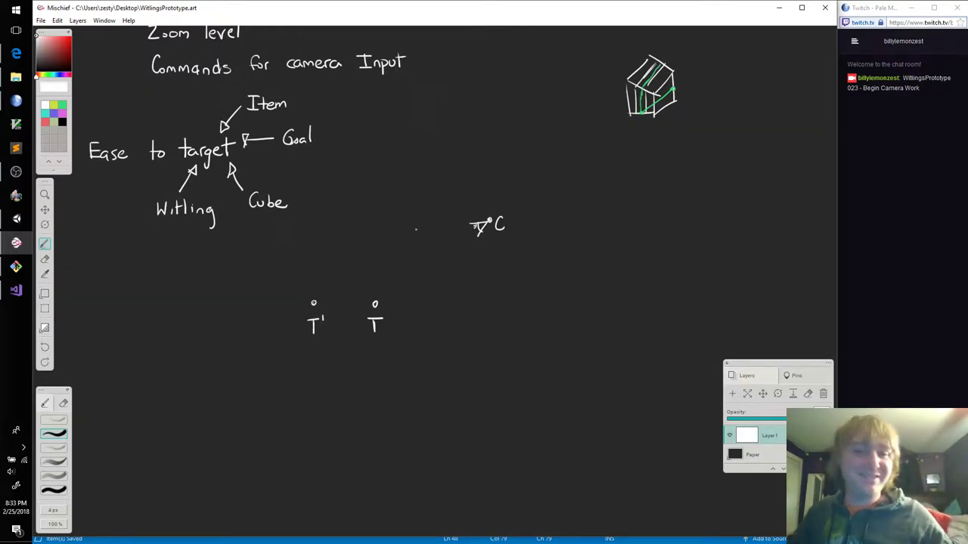
click(45, 112)
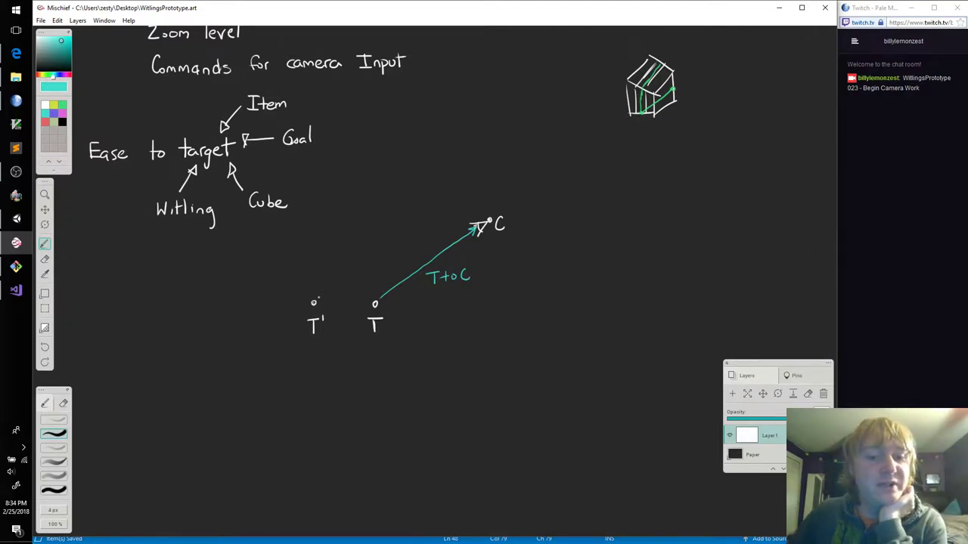
Draw an arrow from T' up to the new point C', then switch to white ink
drag(314, 302, 406, 223)
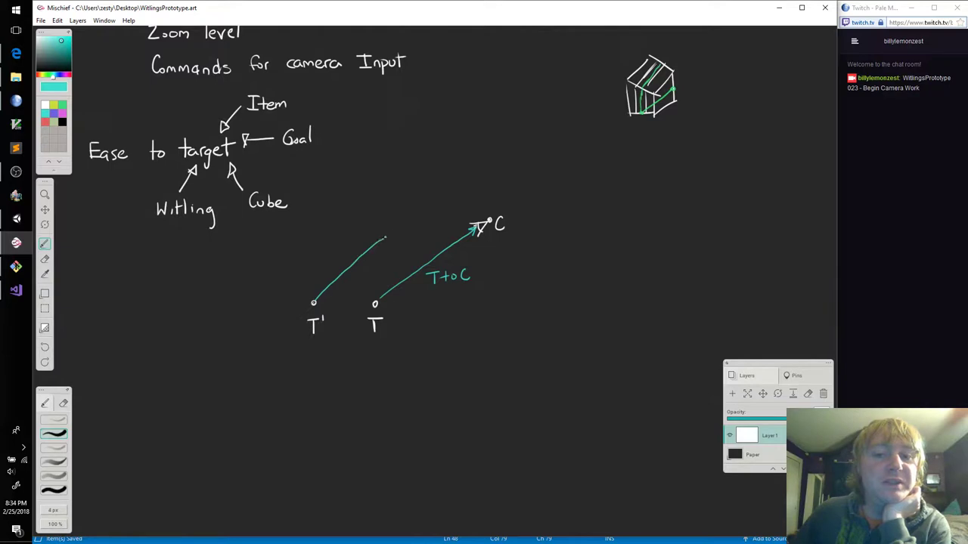
drag(406, 224, 404, 234)
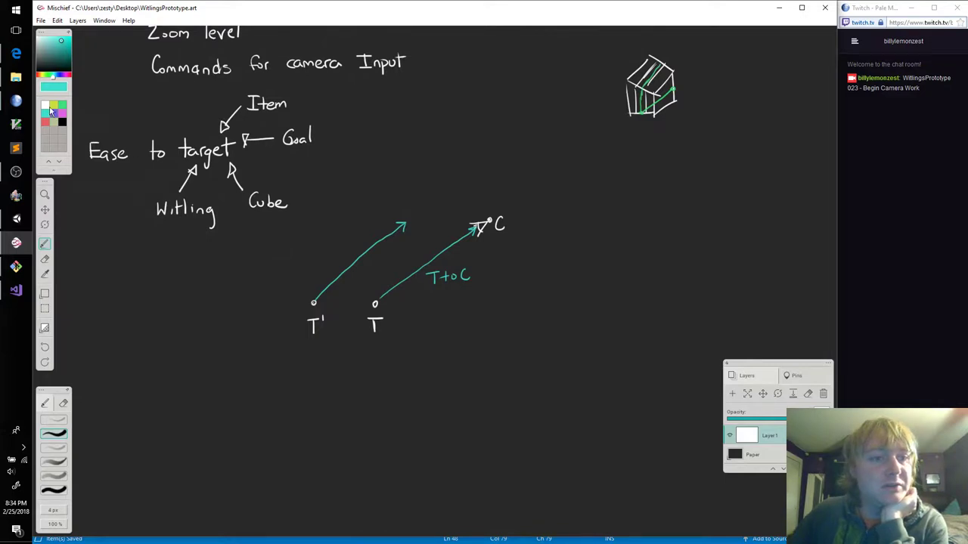
click(47, 107)
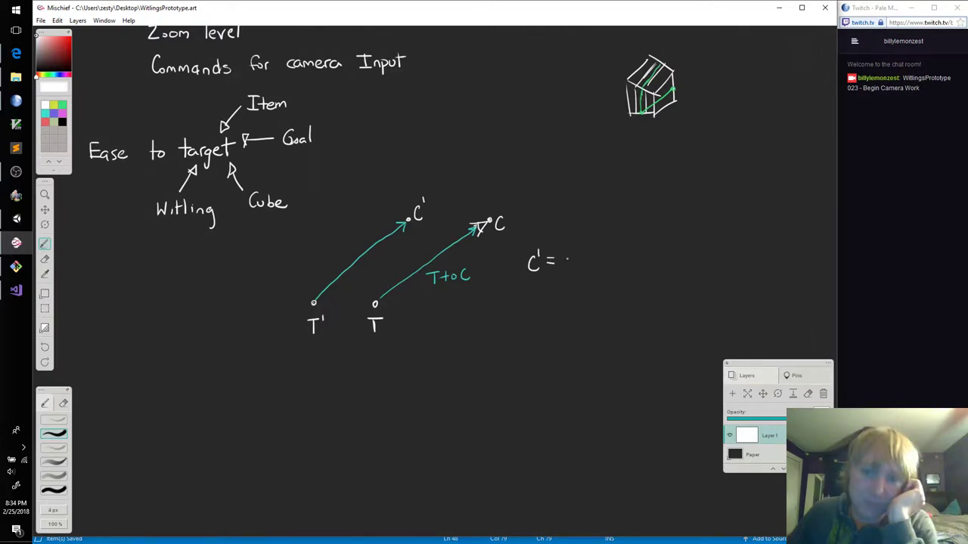
Handwrite the formula C' = T' + TtoC beside the diagram
drag(561, 253, 578, 252)
drag(570, 254, 569, 270)
drag(580, 251, 600, 263)
drag(592, 257, 593, 270)
drag(604, 258, 623, 258)
mouse_move(614, 258)
mouse_down()
mouse_move(613, 272)
mouse_move(653, 272)
mouse_up()
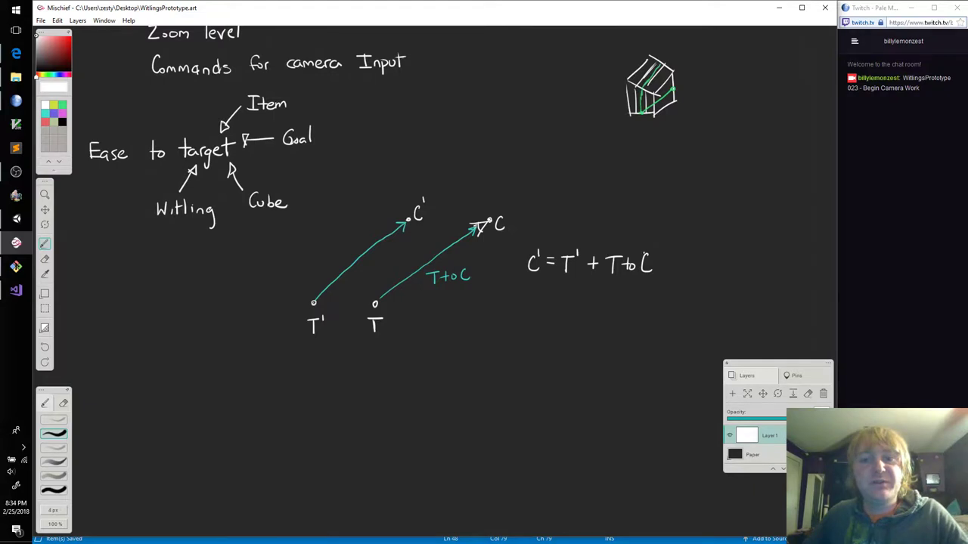
Handwrite Lerp(C, C', t) below the formula and return to Visual Studio
drag(522, 310, 528, 327)
drag(529, 322, 536, 323)
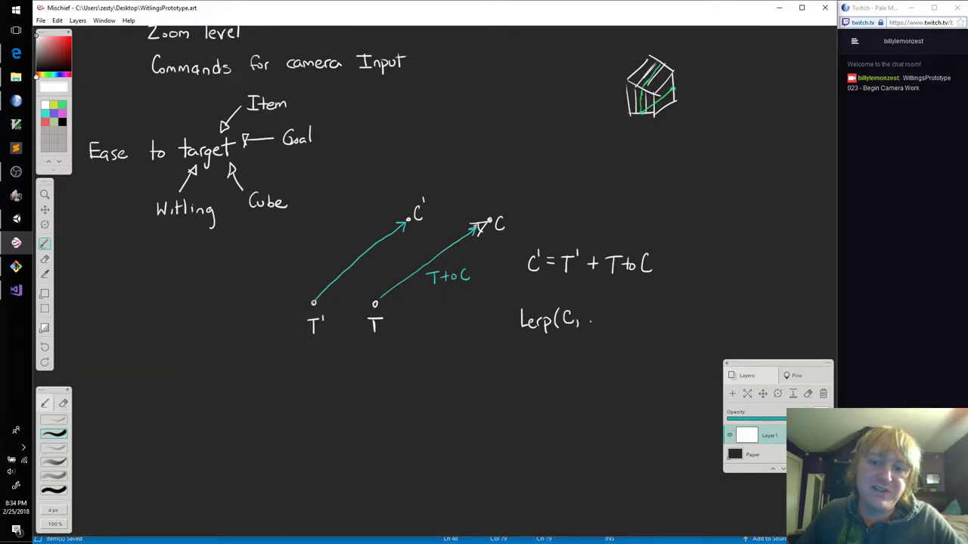
drag(590, 311, 588, 325)
drag(594, 306, 593, 311)
drag(598, 320, 620, 326)
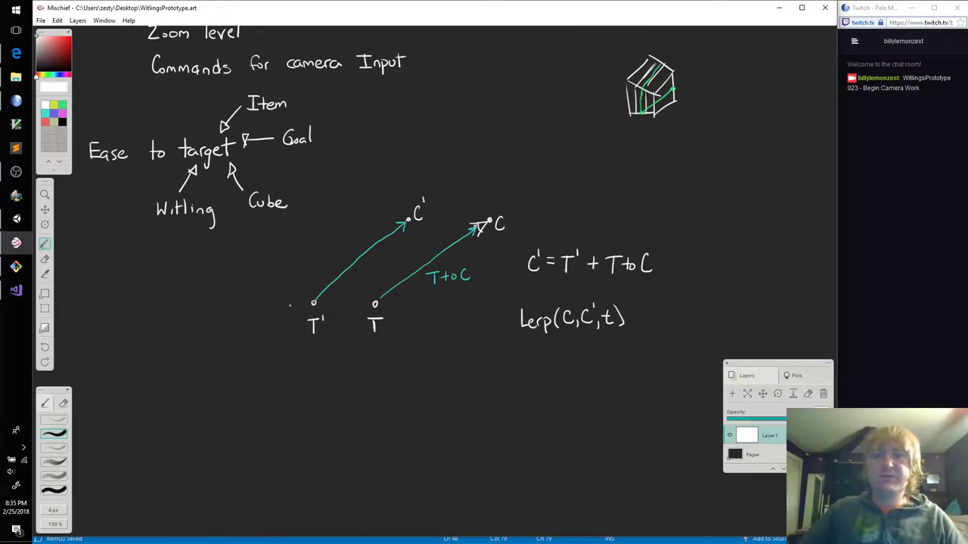
click(26, 296)
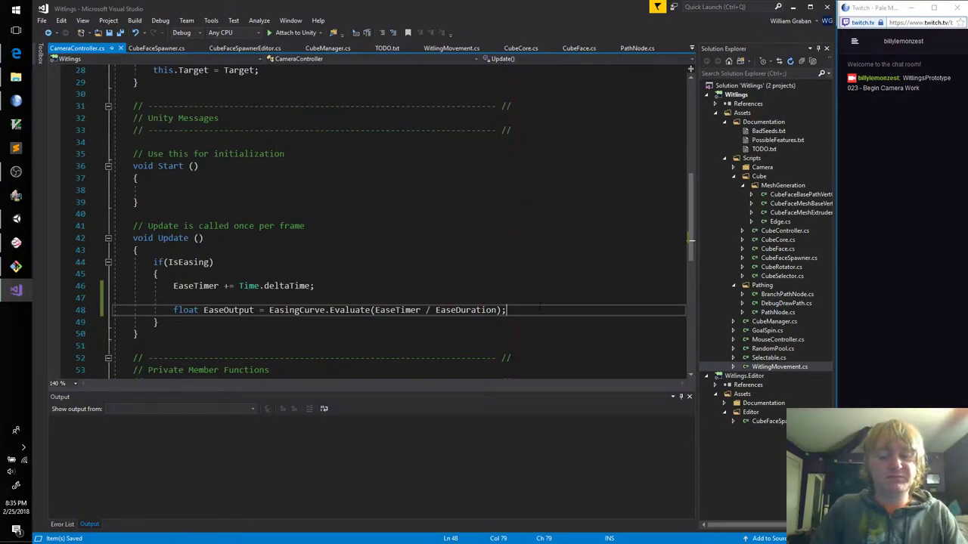
Add line 50: Vector3 TargetToCamera = Camera.main.transform.position - Target.position;, fixing typos
key(Return)
key(Return)
text(Vector)
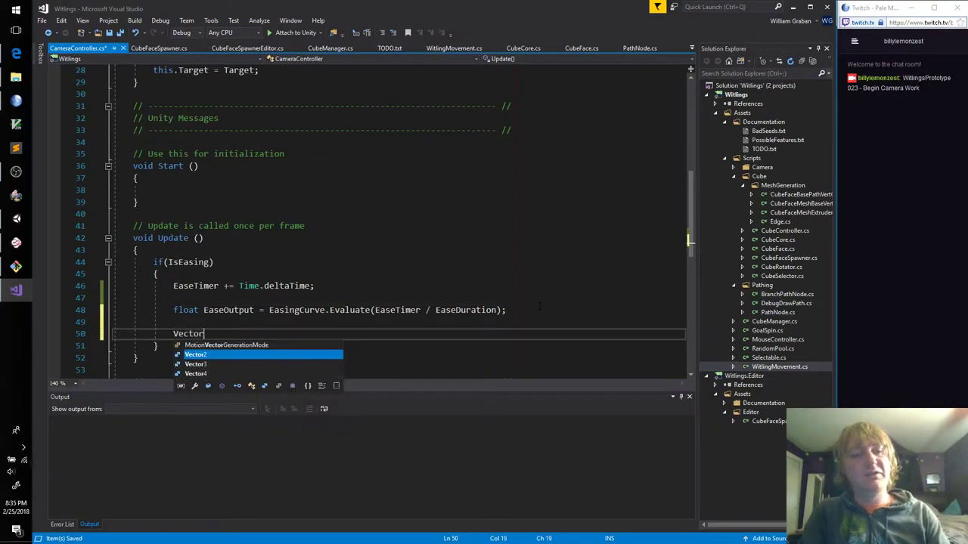
text(3 Targ)
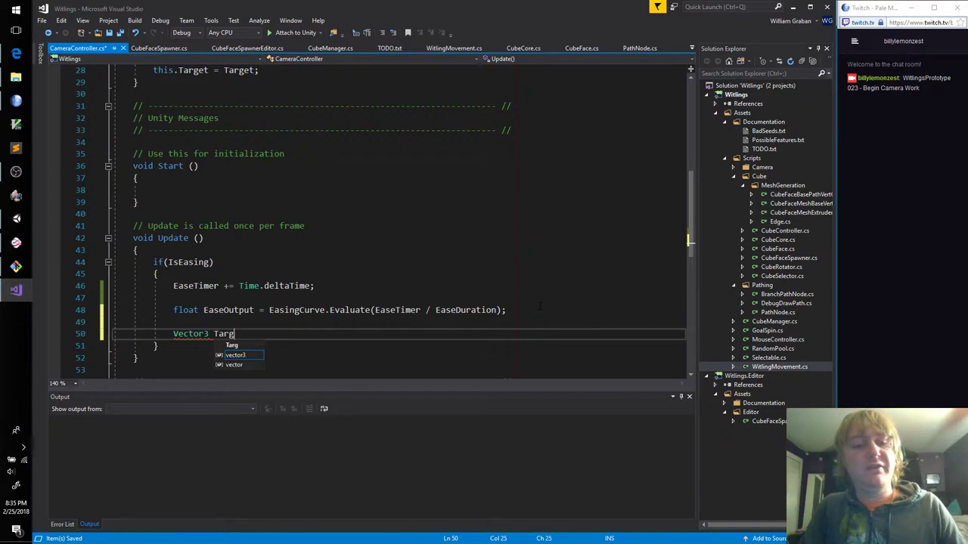
text(etToCamera )
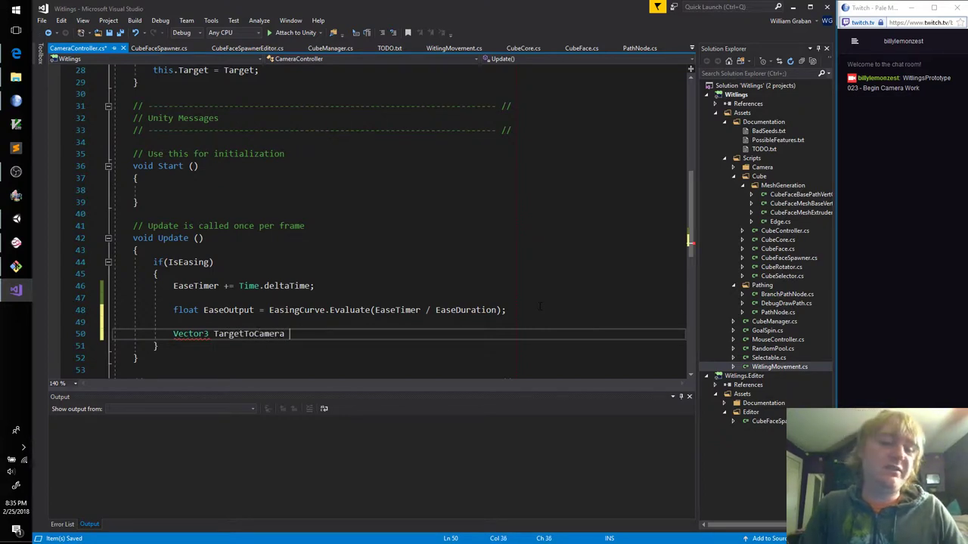
text(= )
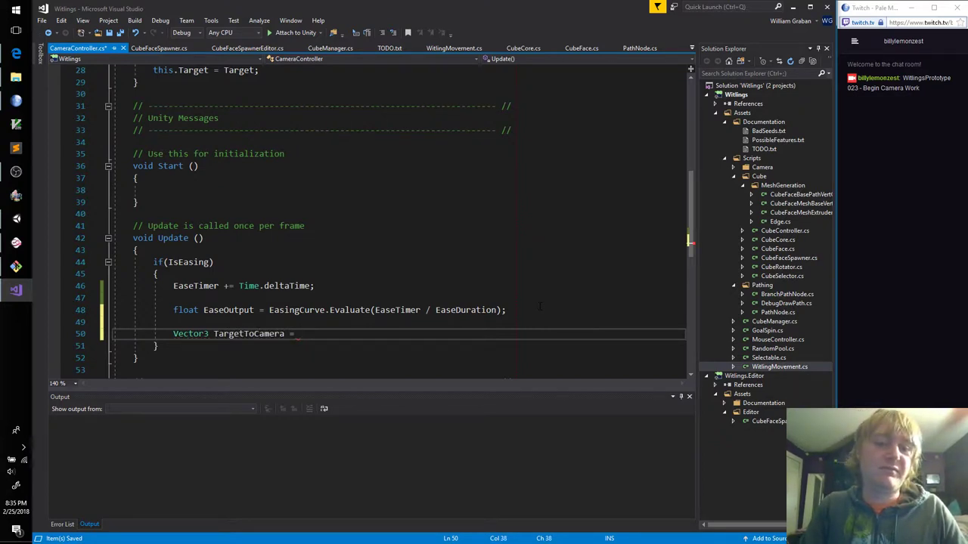
text(Cerma)
key(BackSpace)
key(BackSpace)
key(BackSpace)
text(a)
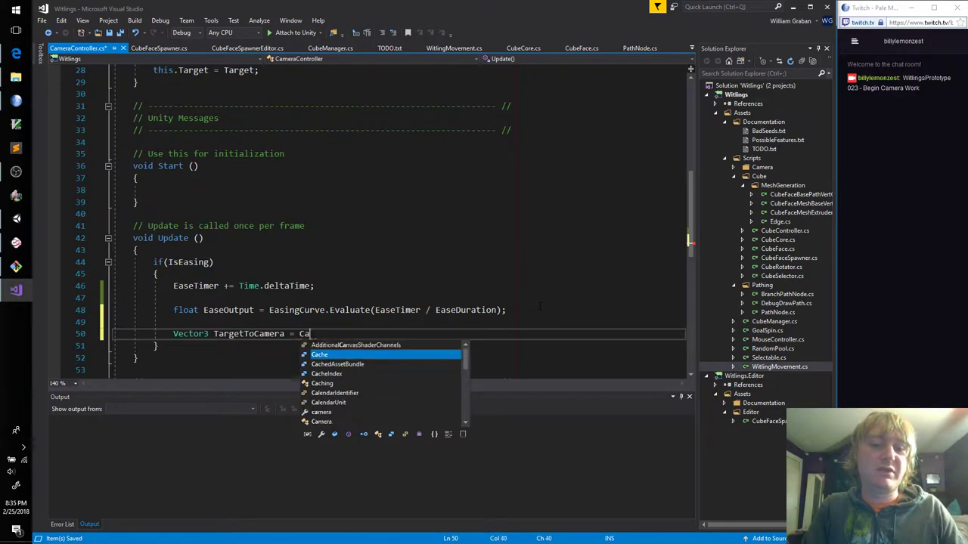
text(mera.main.)
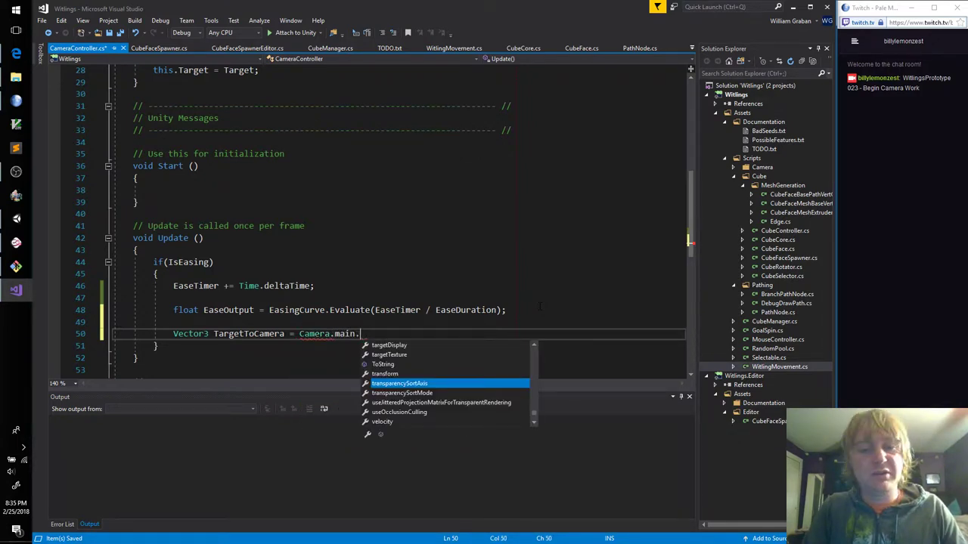
key(Tab)
key(ctrl+z)
text(ytans)
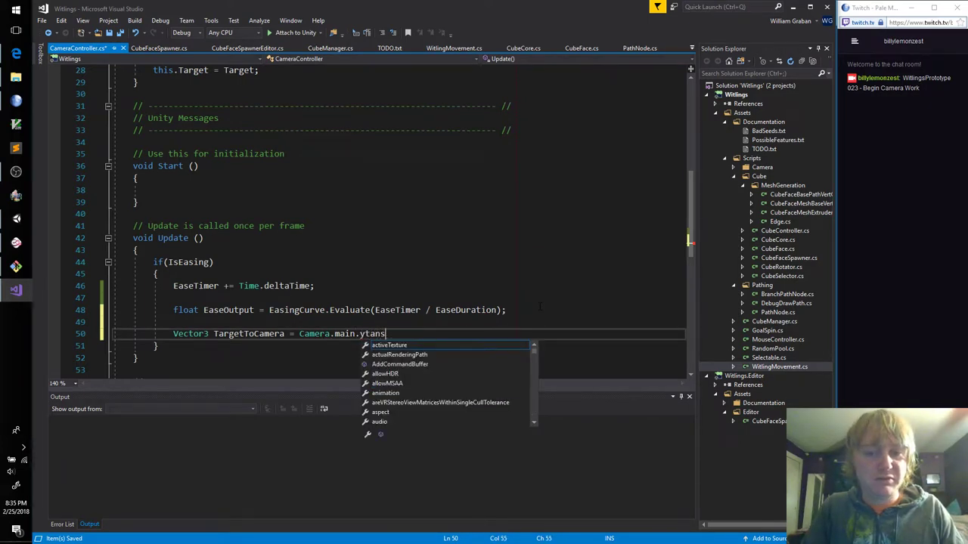
text(form)
key(ctrl+Left)
key(BackSpace)
key(Right)
text(r)
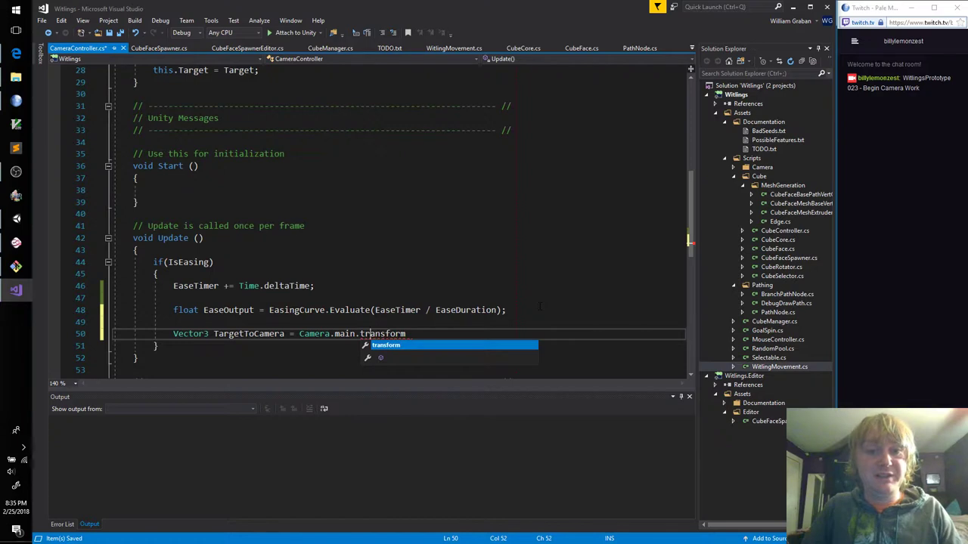
key(End)
text(.position - )
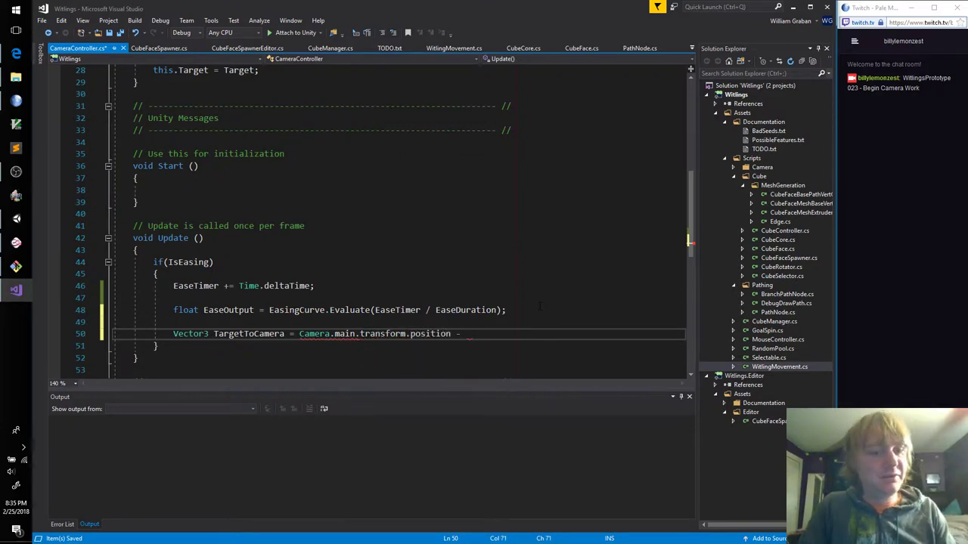
text(Target.pos)
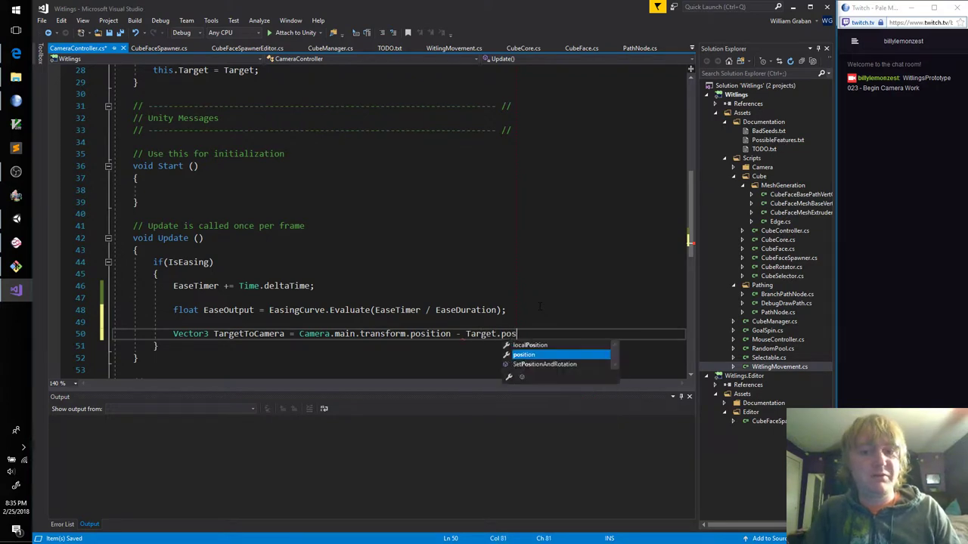
text(ition;)
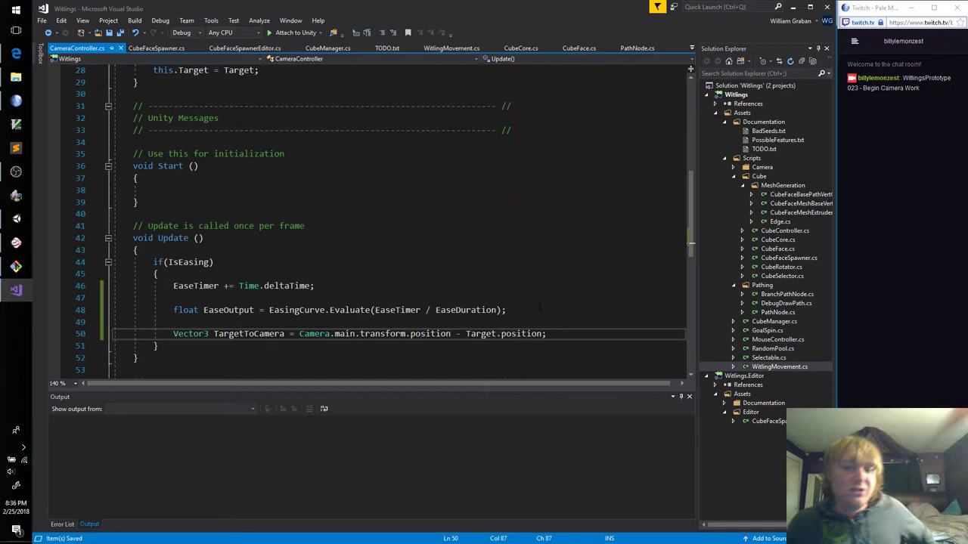
Inspect the this.Target = Target; assignment higher up in the script
scroll(540, 306, up, 3)
click(259, 177)
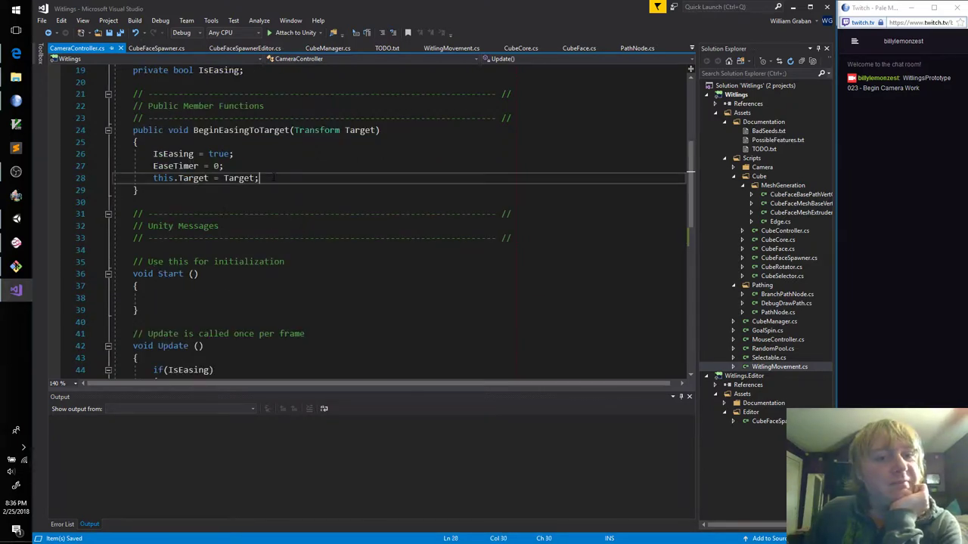
key(shift+Home)
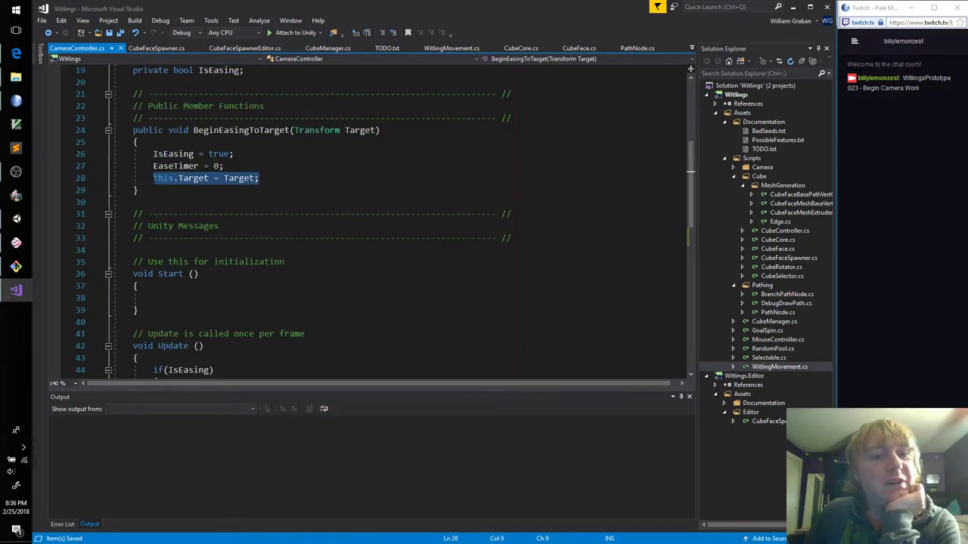
key(End)
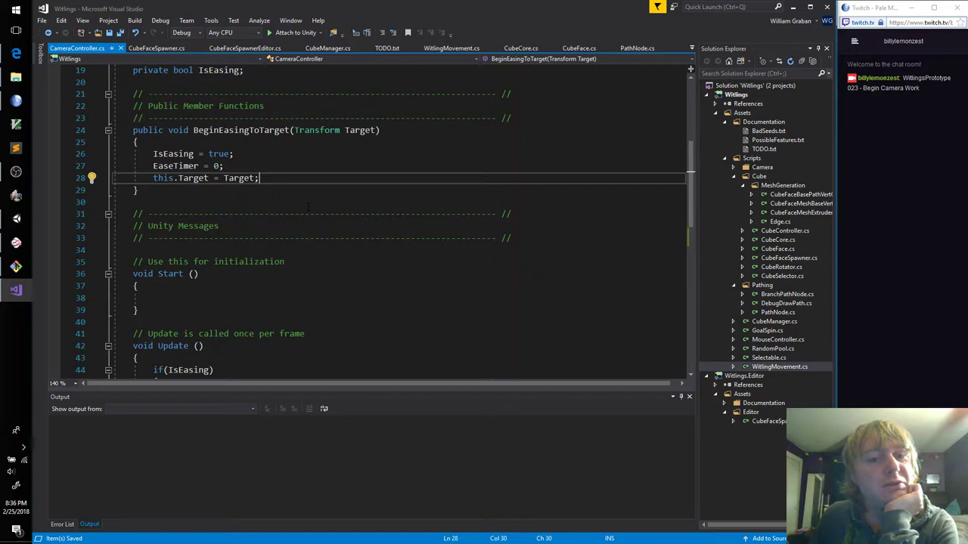
scroll(308, 207, down, 3)
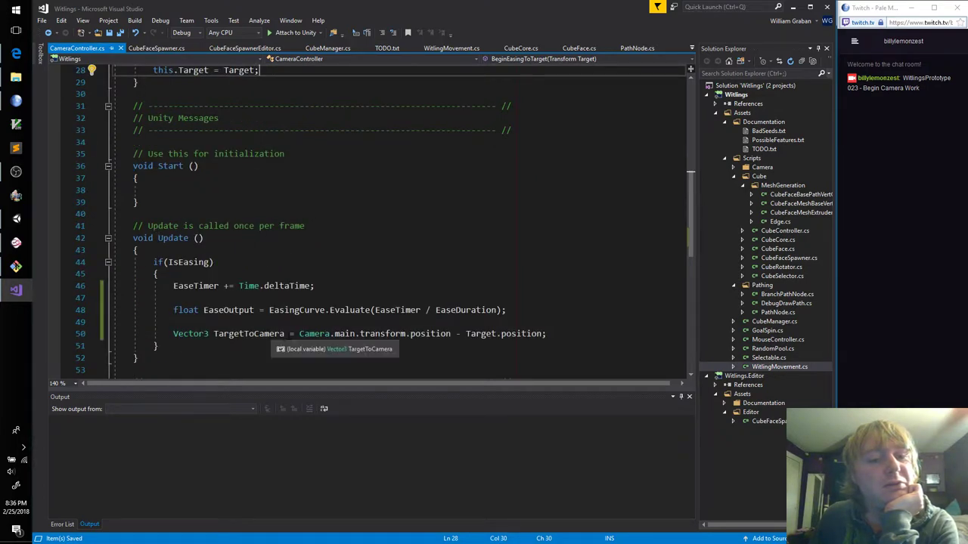
Move the TargetToCamera statement from Update into BeginEasingToTarget, dropping its Vector3 type
drag(566, 330, 175, 339)
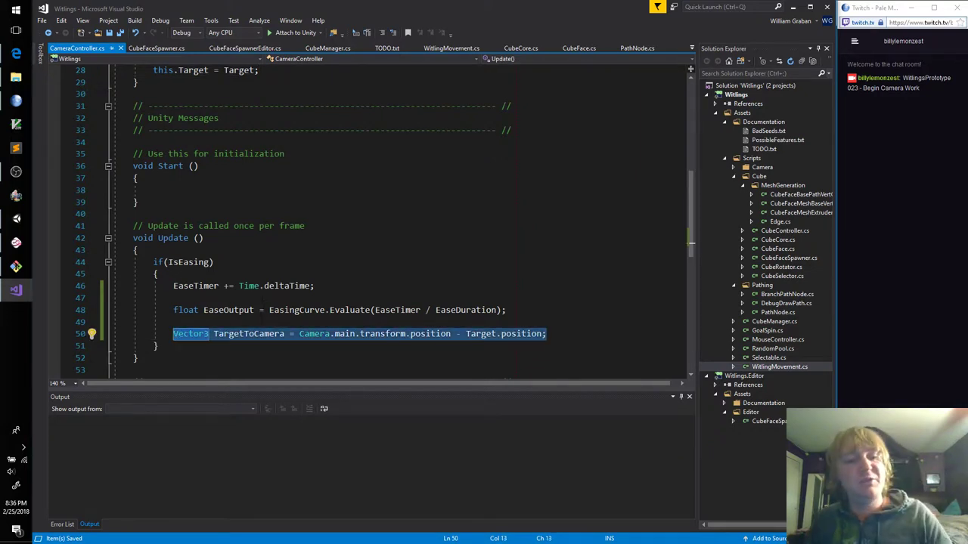
key(ctrl+x)
scroll(175, 339, up, 6)
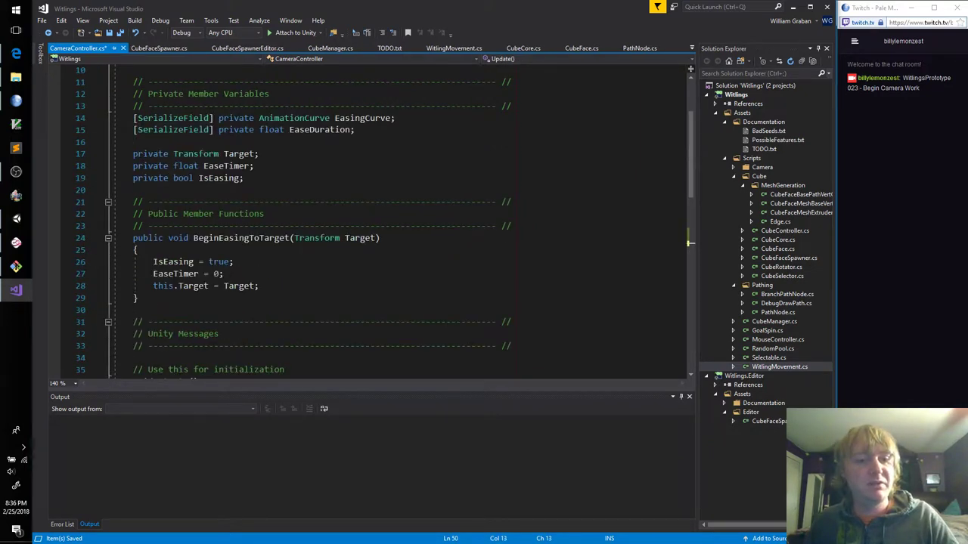
click(154, 262)
key(ctrl+v)
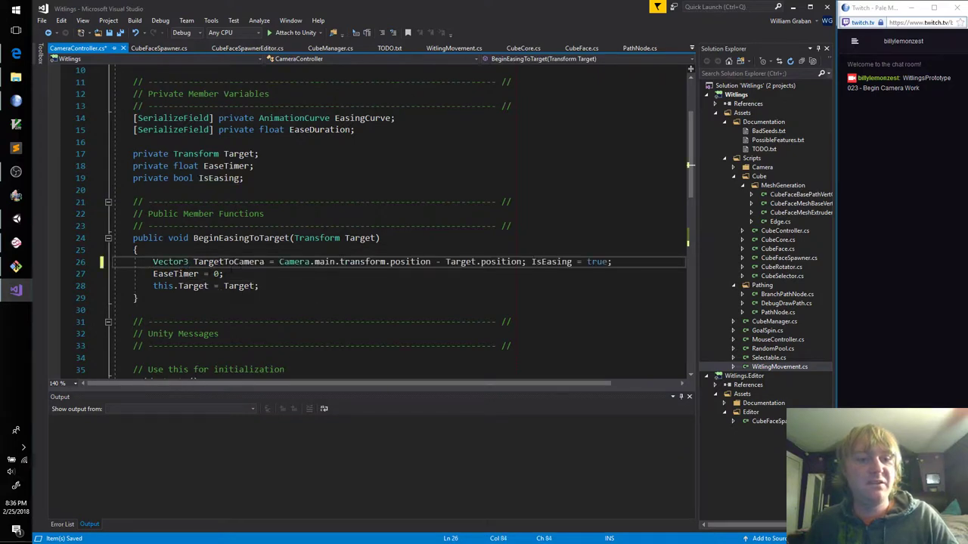
click(196, 262)
key(ctrl+shift+Left)
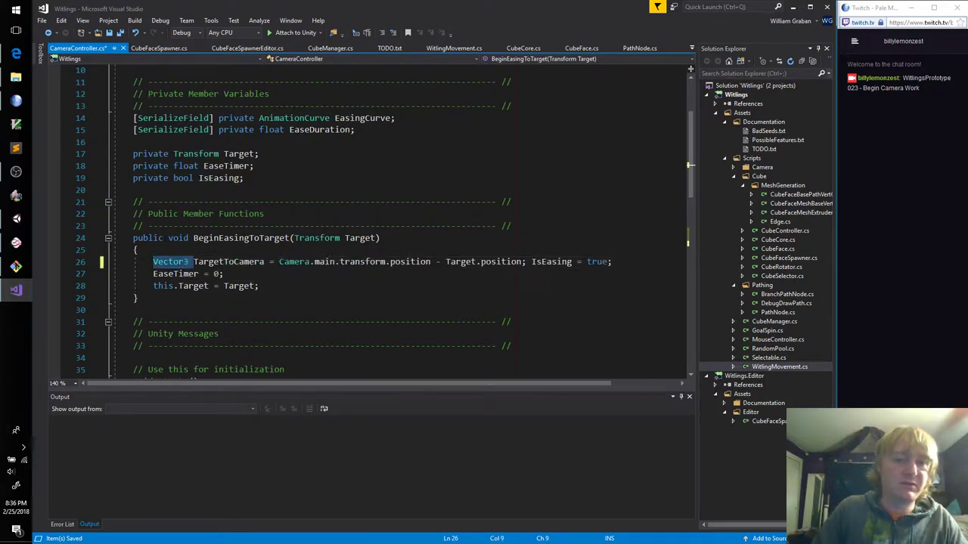
key(Delete)
Declare a private Vector3 TargetToCamera field below the Target field
key(Up)
key(Up)
key(Up)
key(Up)
key(Up)
key(Up)
key(Up)
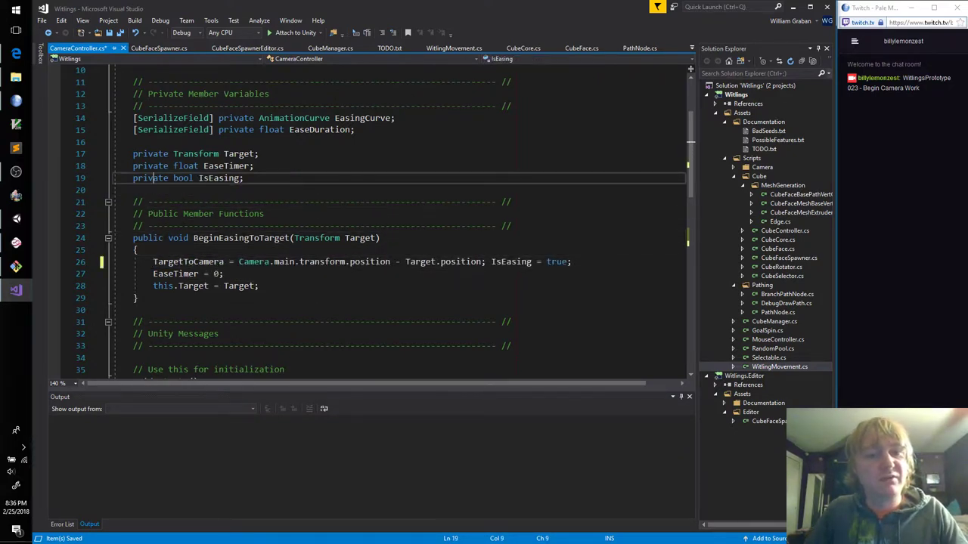
key(Up)
key(Up)
key(End)
key(Return)
text(p)
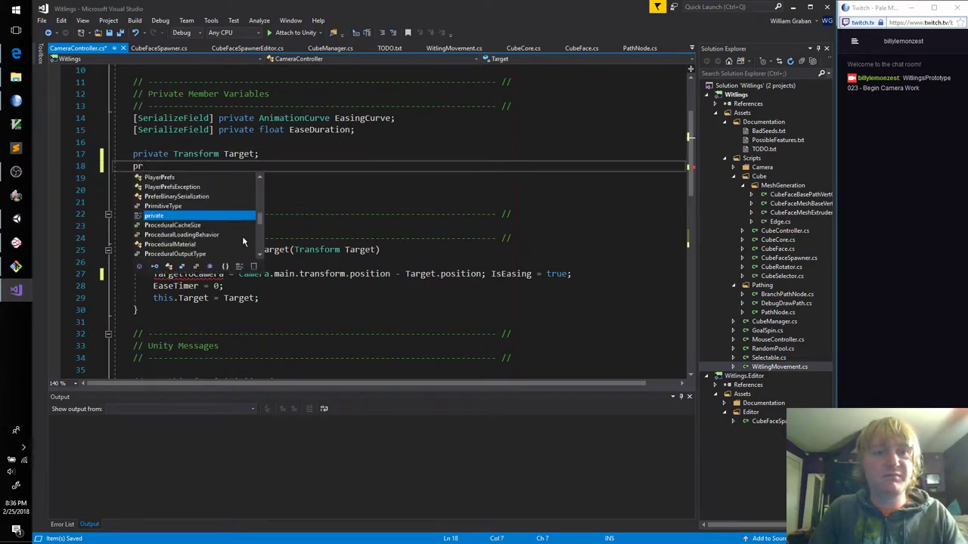
text(rivate Vector3 )
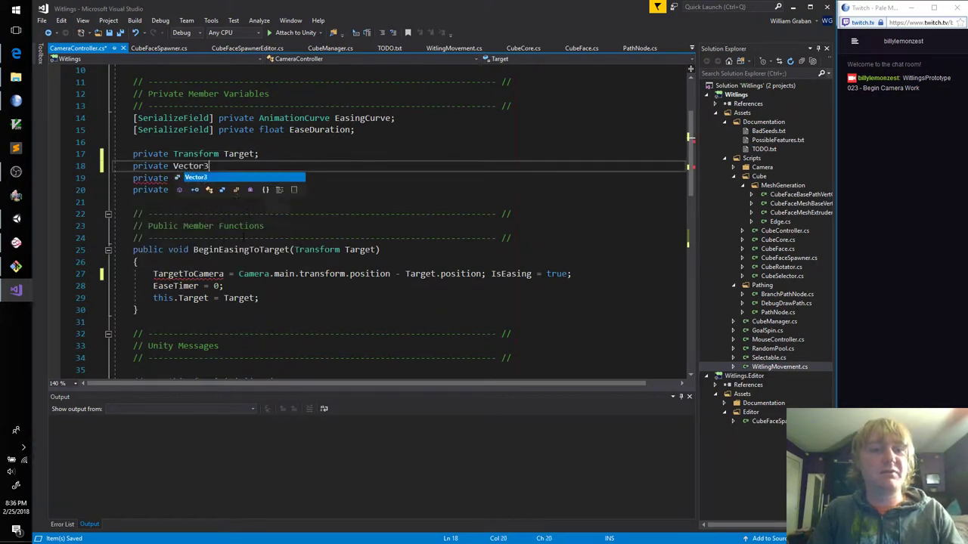
text(TargetT)
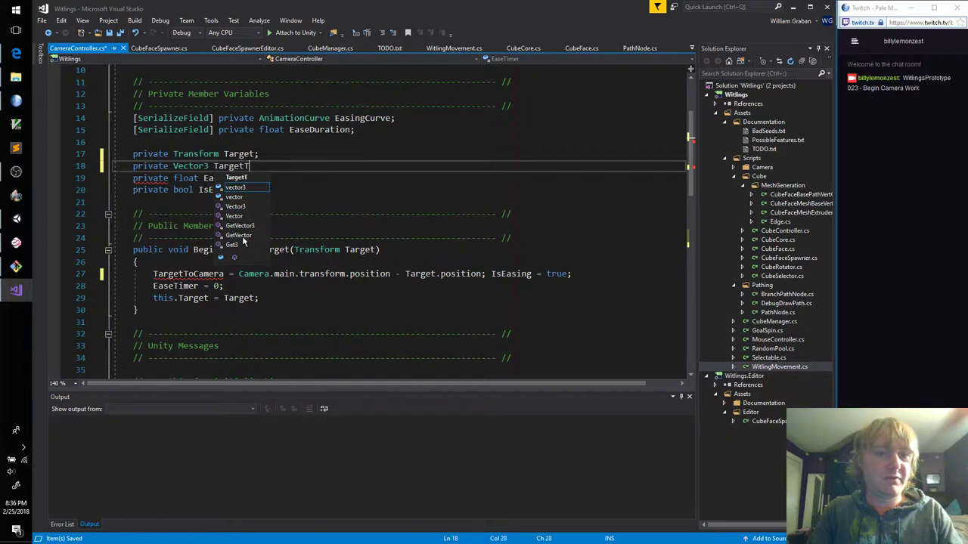
text(oCamera;)
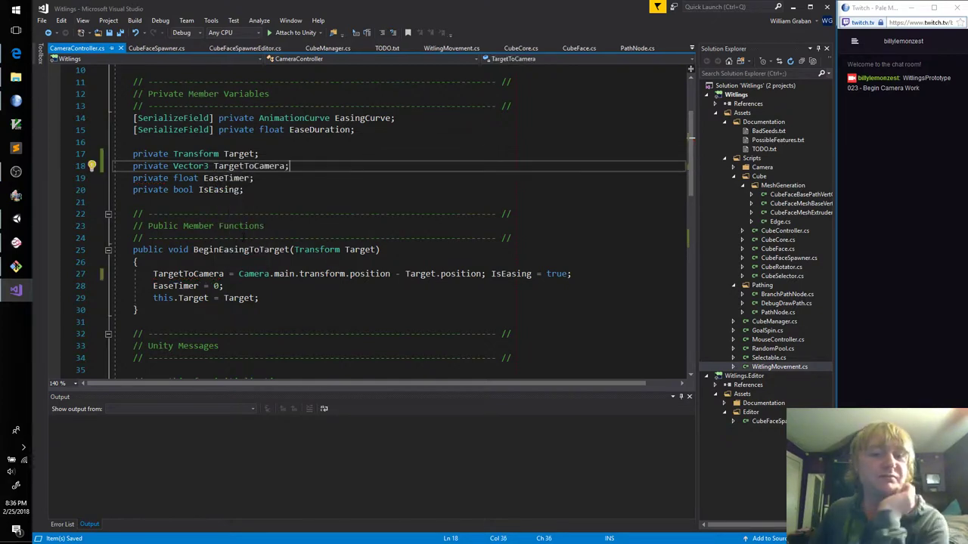
Put IsEasing = true on its own line and check the TargetToCamera and Target references
click(490, 274)
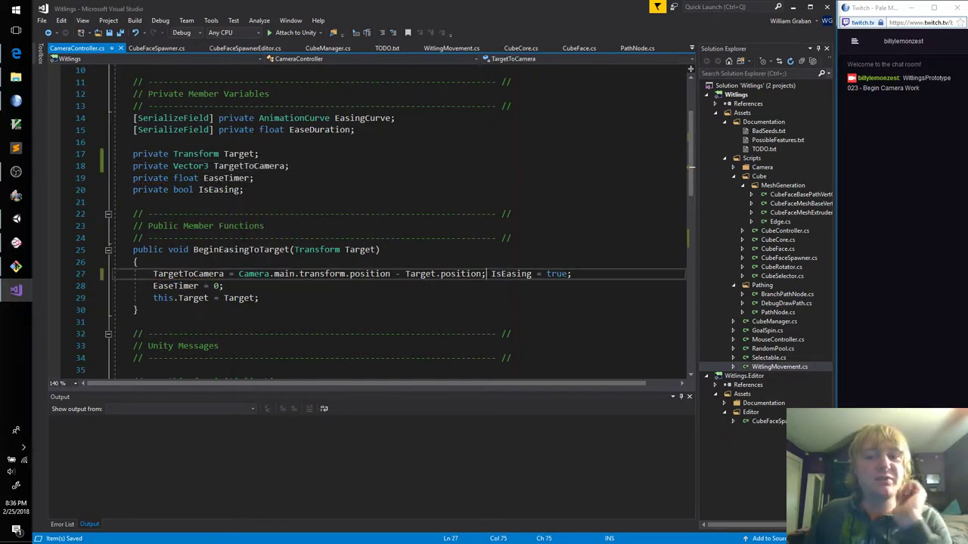
key(Return)
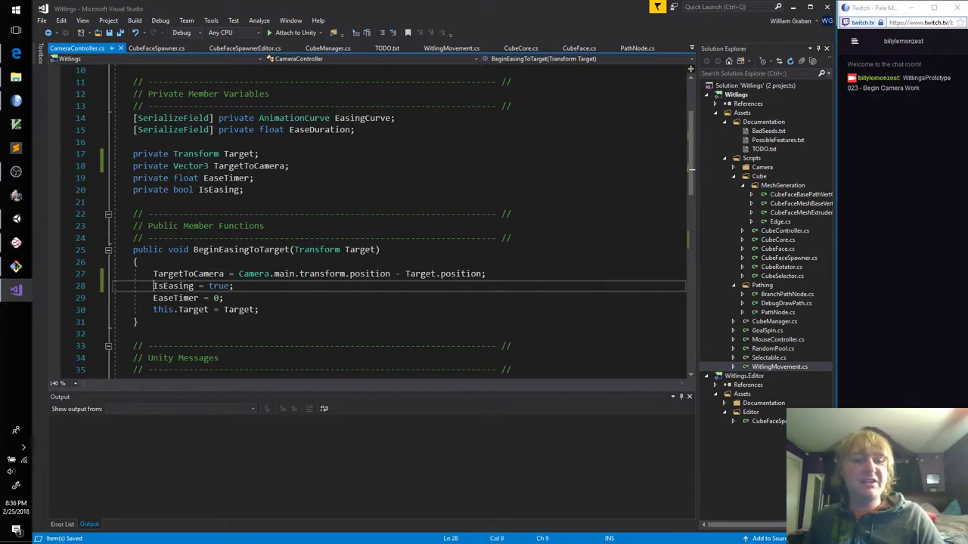
double_click(189, 274)
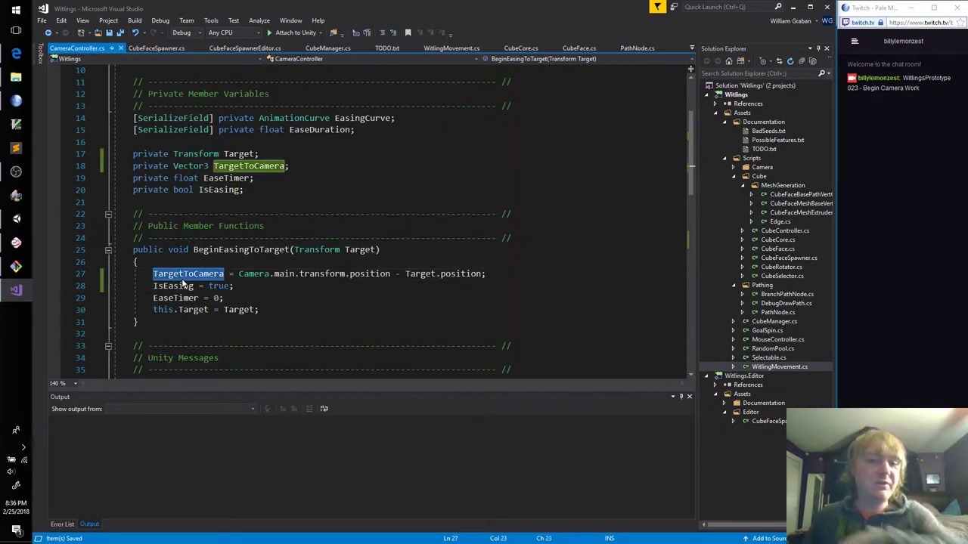
double_click(193, 310)
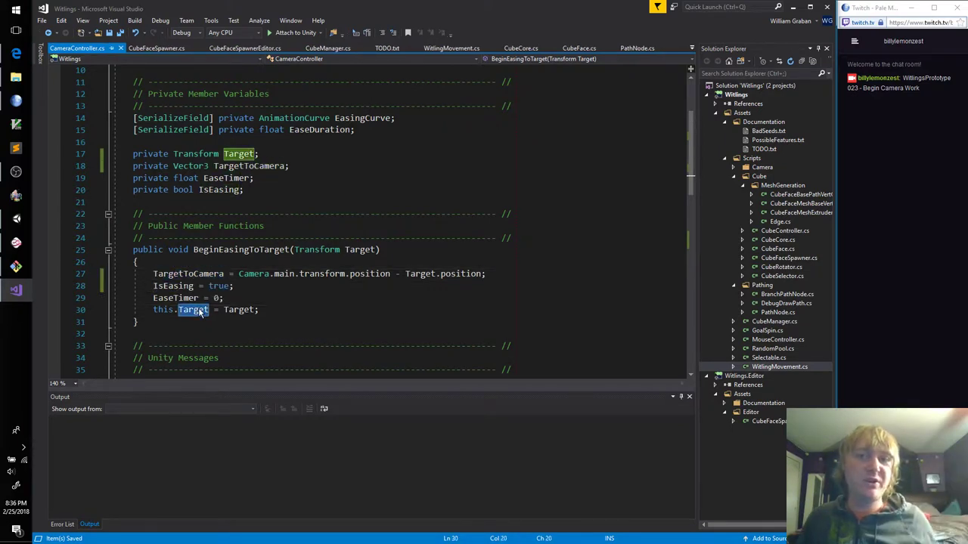
click(286, 318)
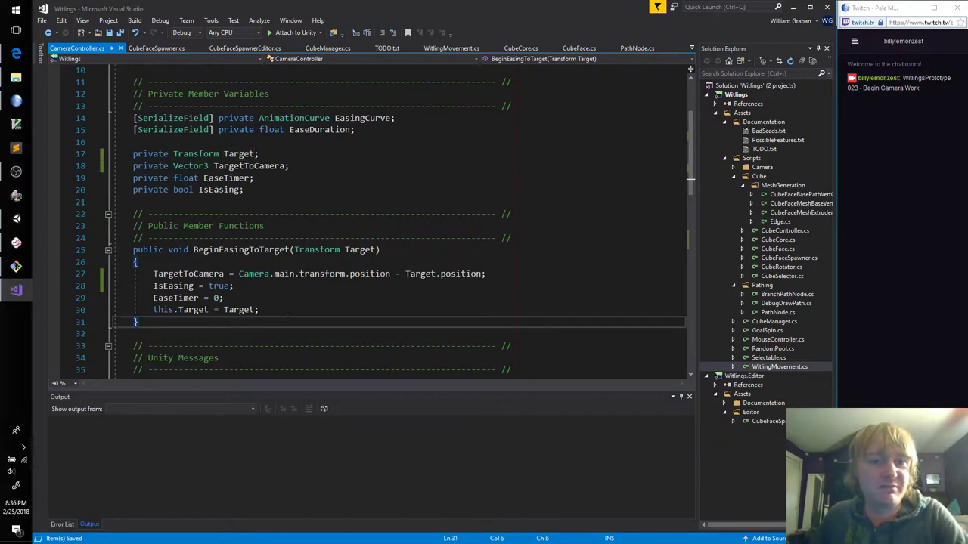
scroll(303, 296, down, 7)
scroll(312, 290, down, 2)
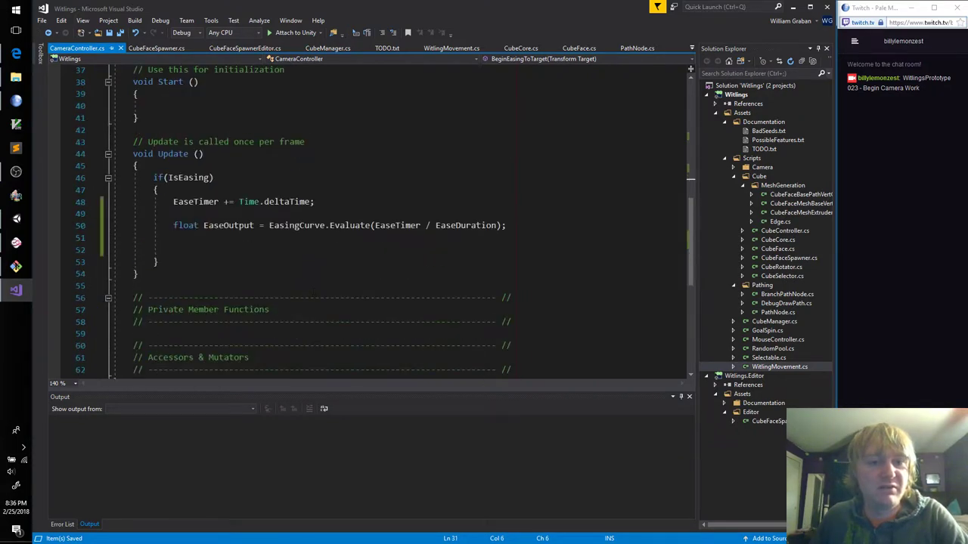
click(231, 248)
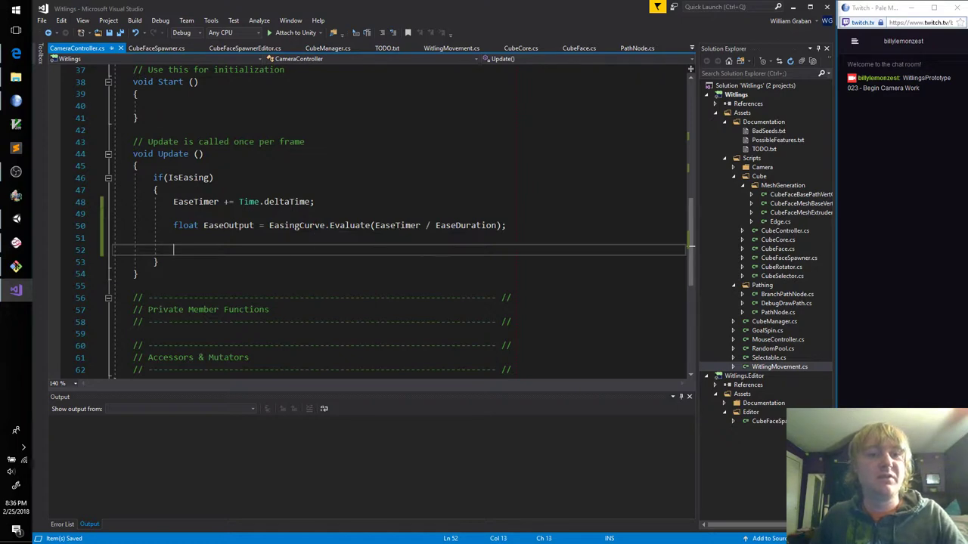
scroll(283, 244, up, 2)
scroll(284, 245, up, 4)
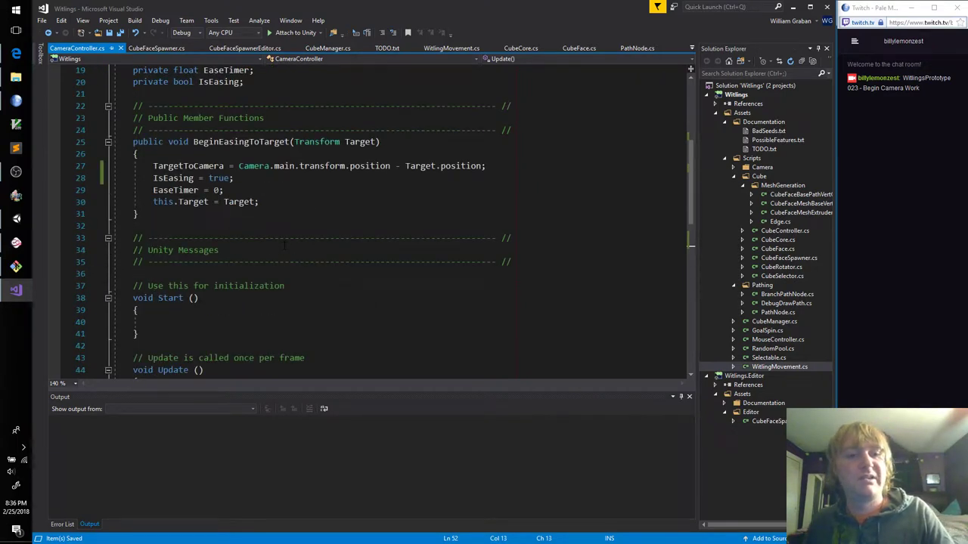
scroll(284, 244, up, 3)
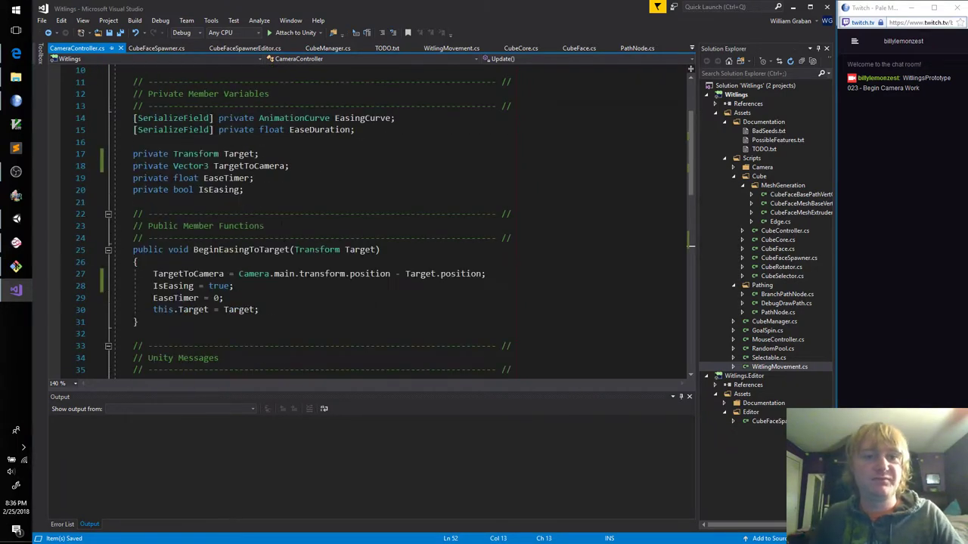
click(319, 163)
Declare private Vector3 CameraStart and CameraEnd fields and save
key(Return)
text(private )
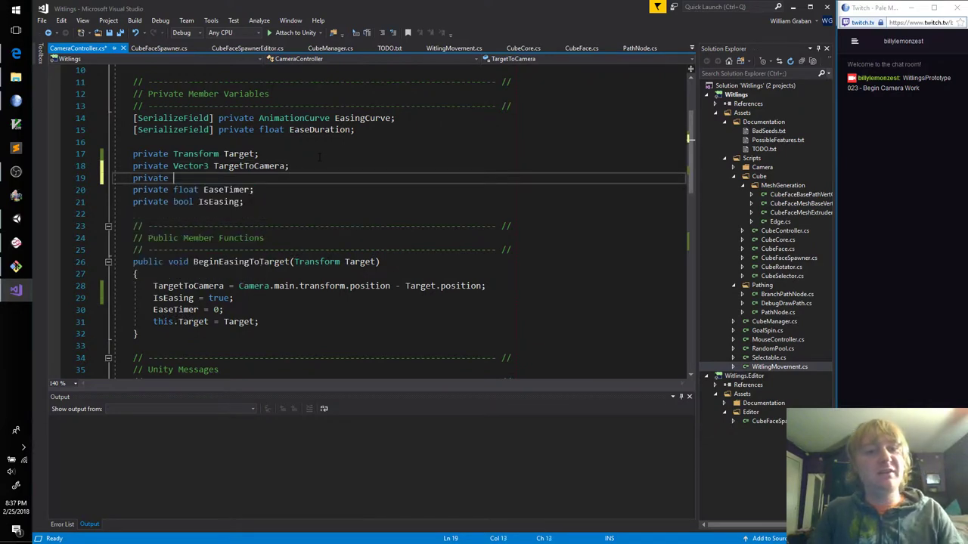
text(Vector3)
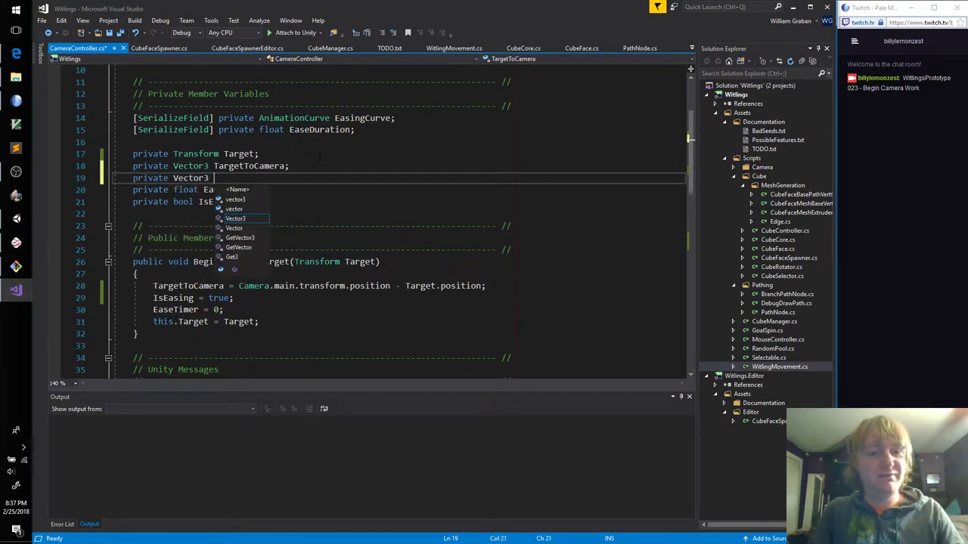
text( C)
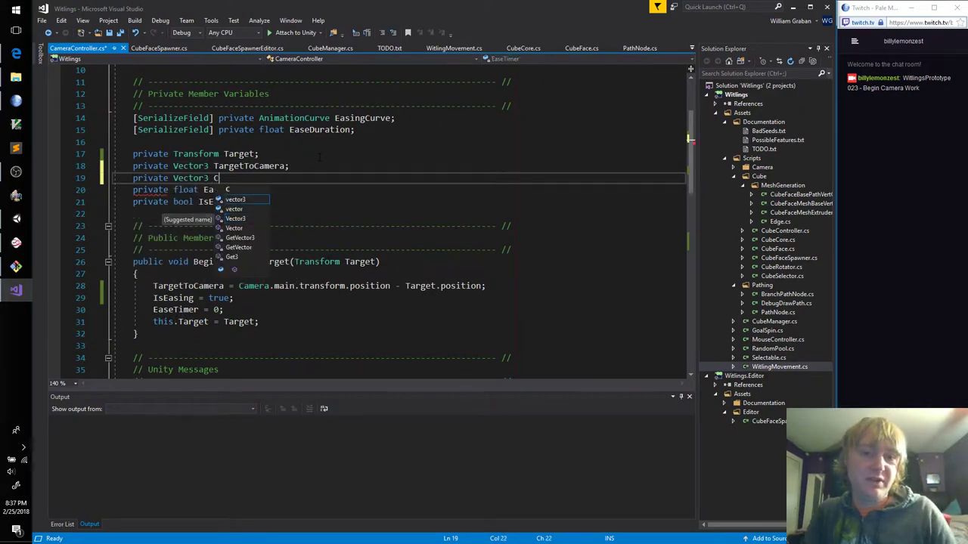
text(amera)
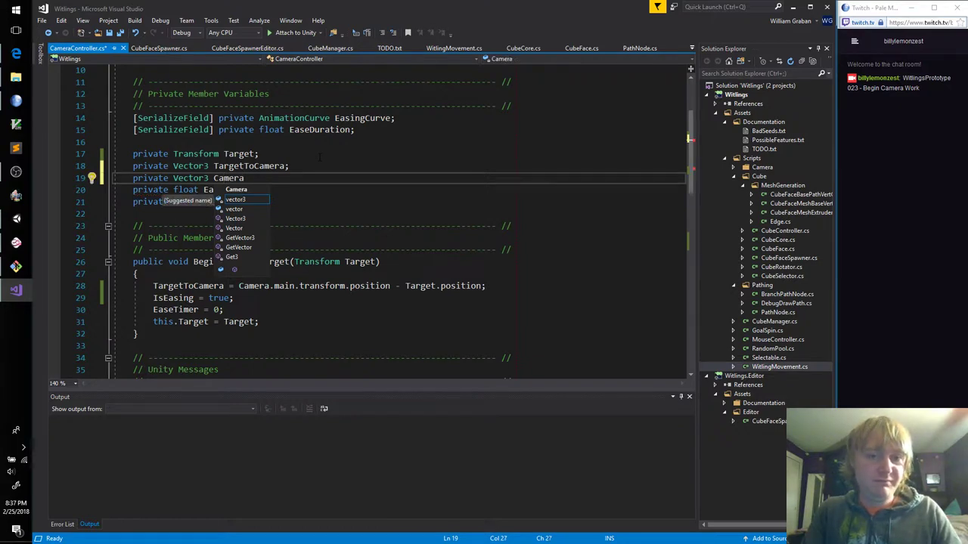
text(Start;)
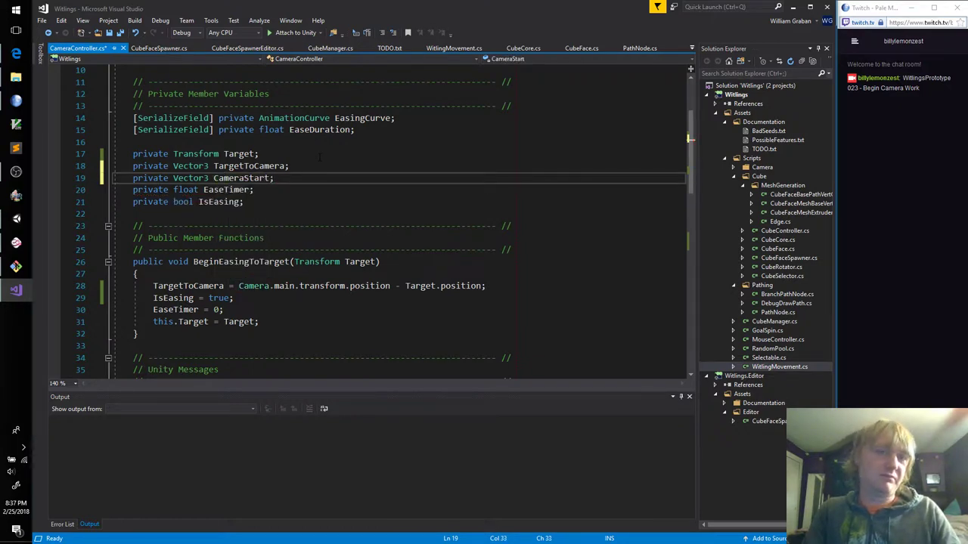
key(Return)
text(private Vect)
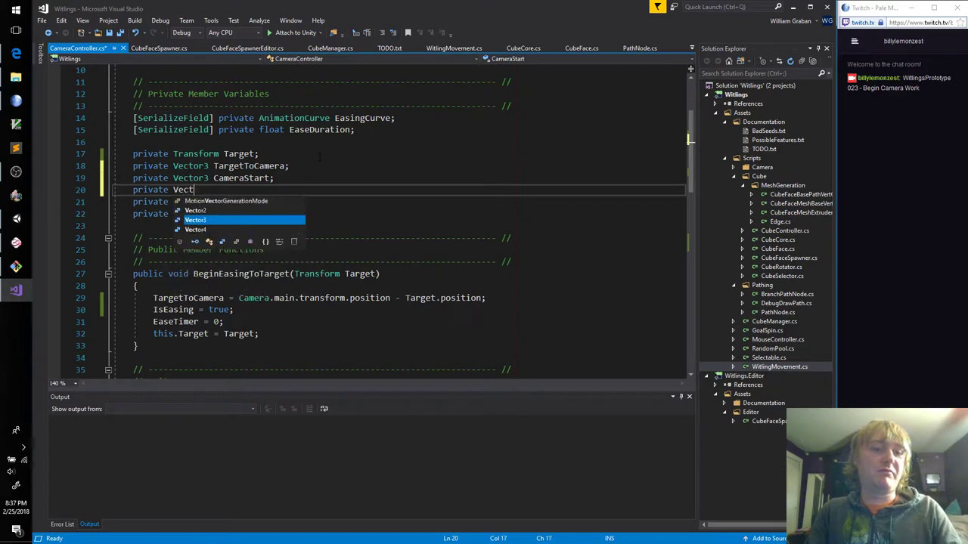
text(or3 Cam)
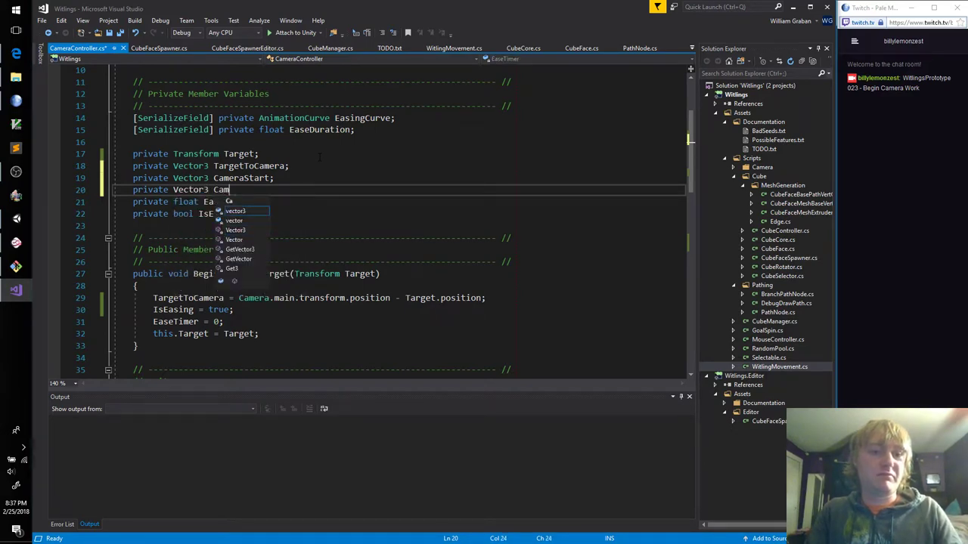
text(eraEnd;)
key(ctrl+s)
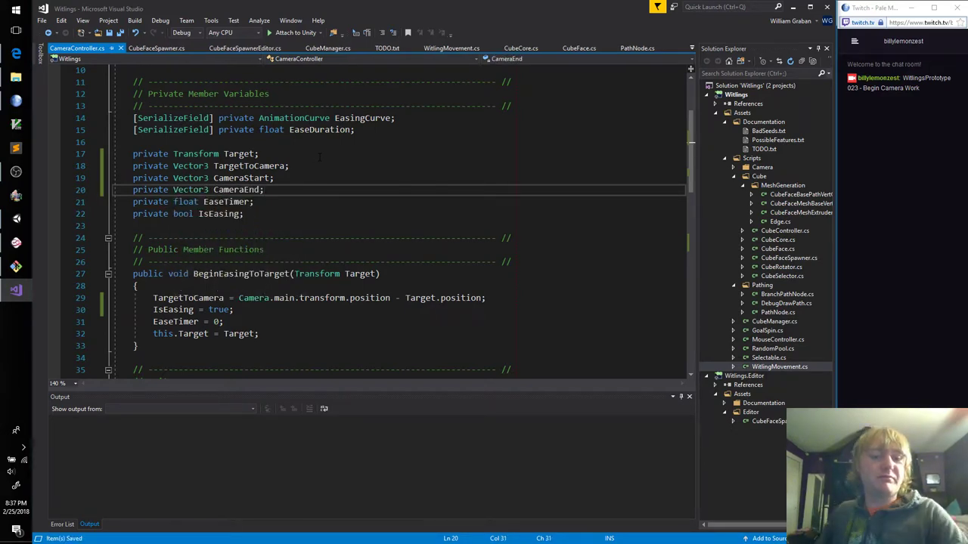
Add CameraStart = Camera.main.transform.position; above the TargetToCamera line
click(508, 297)
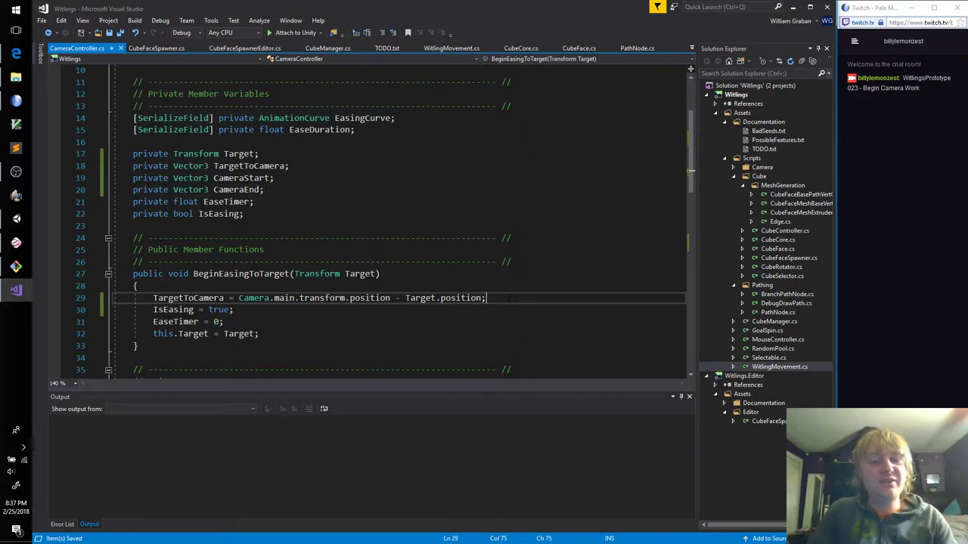
key(Return)
text(CameraSta)
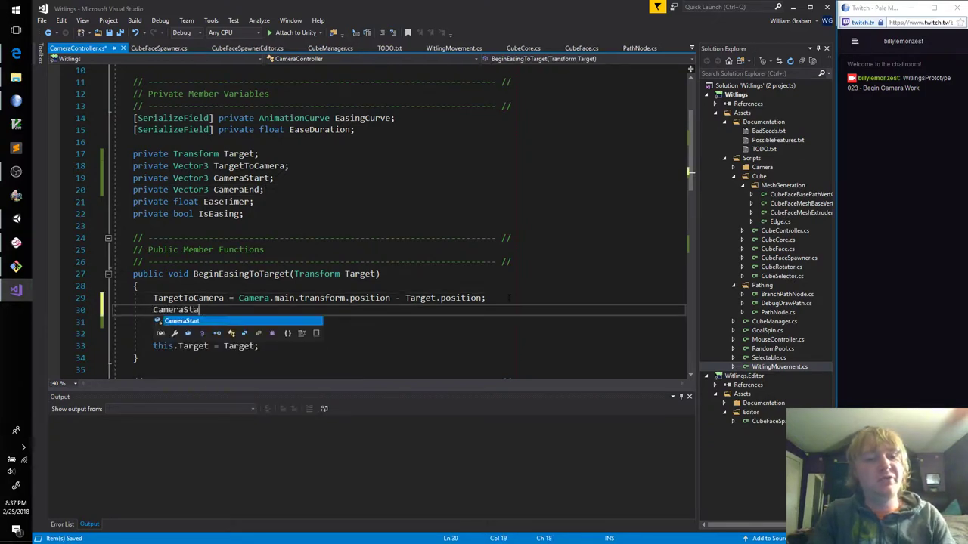
text(rt = Came)
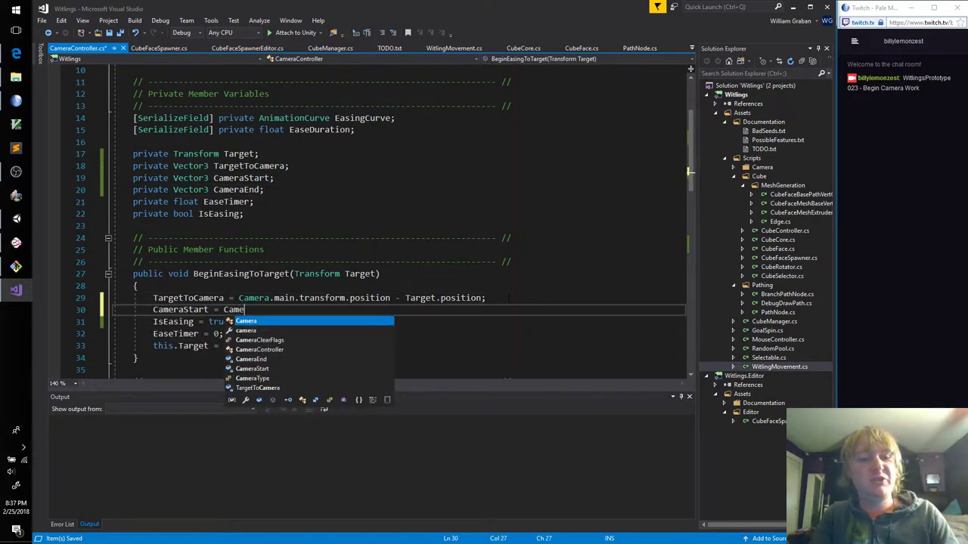
text(ra)
key(Escape)
text(.main)
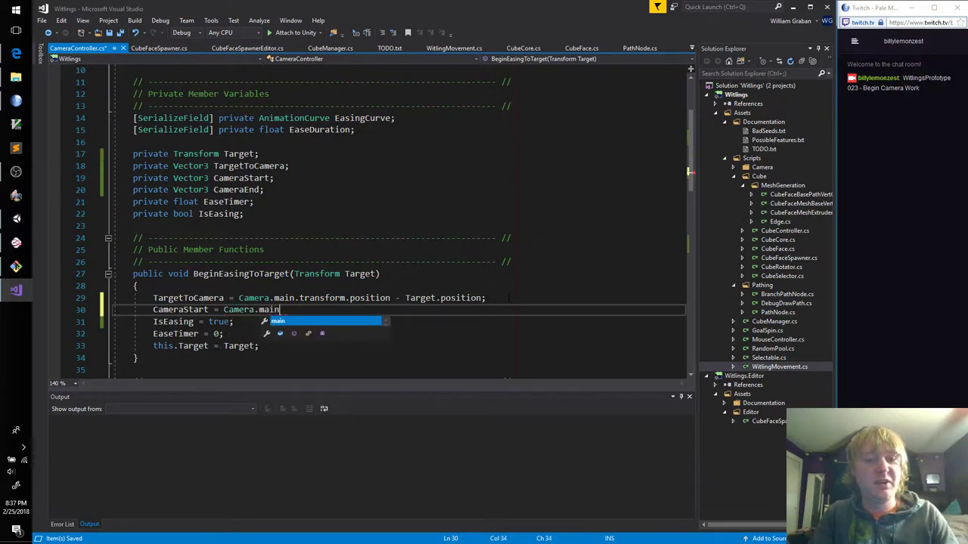
text(.transform.positio)
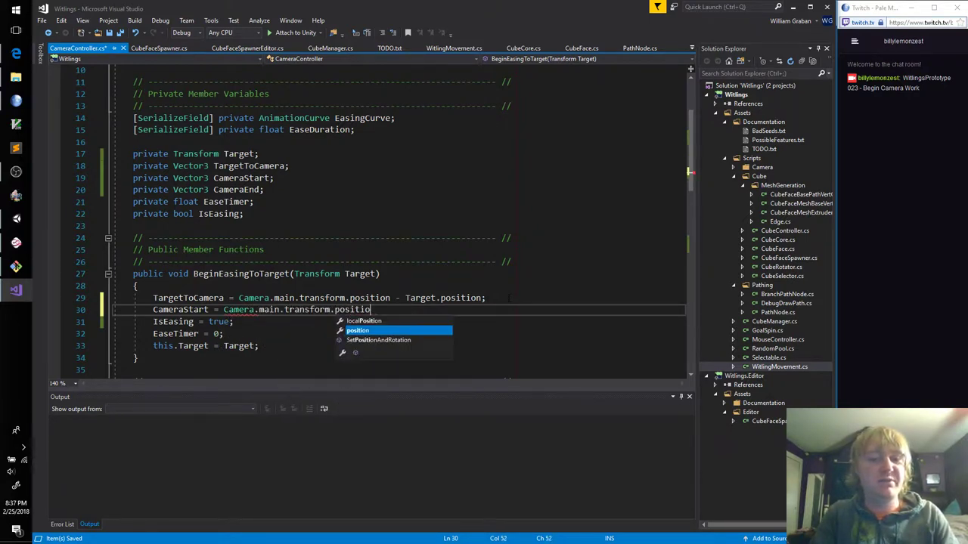
text(n;)
key(alt+Up)
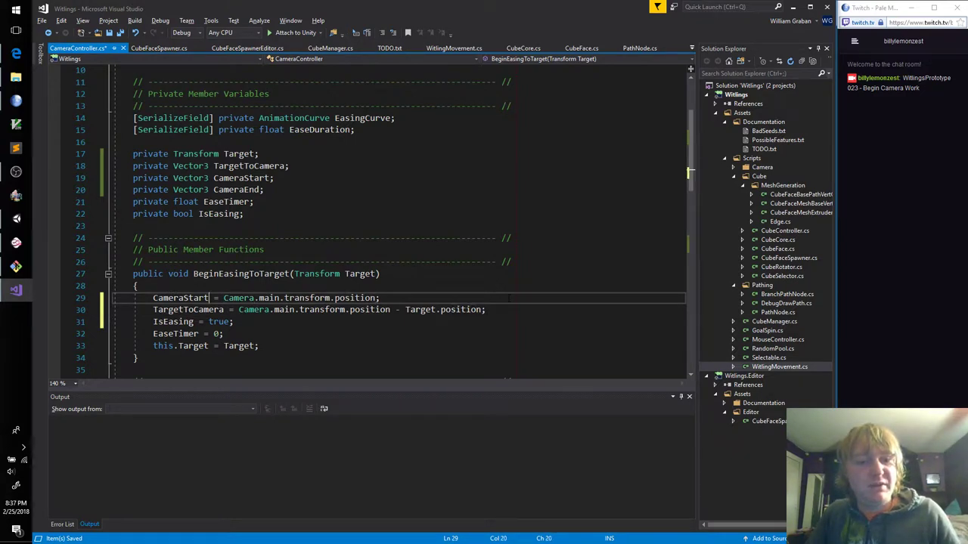
Compute TargetToCamera from CameraStart instead of the camera position, and save
key(Down)
key(Home)
key(ctrl+shift+Right)
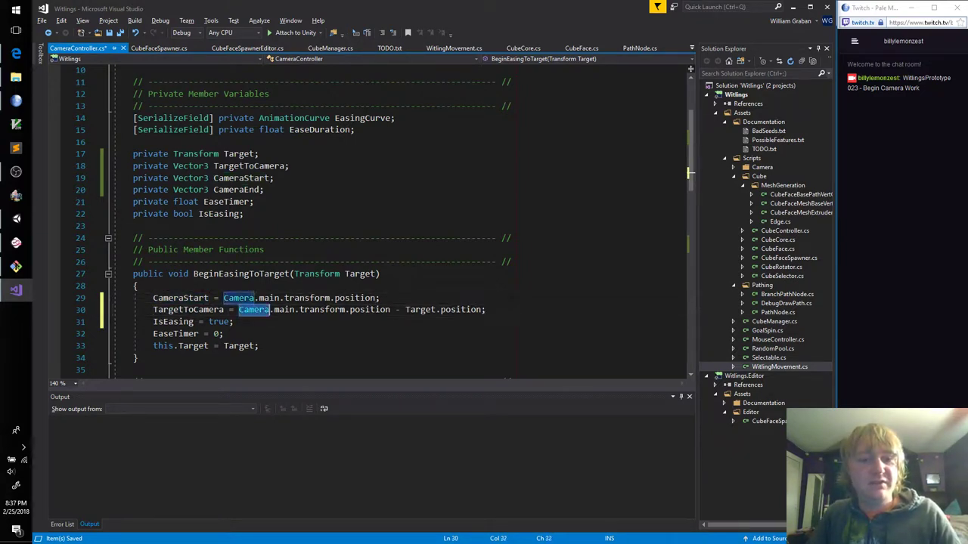
key(ctrl+shift+Right)
key(ctrl+shift+Right)
key(ctrl+shift+Right)
key(ctrl+shift+Right)
key(ctrl+shift+Right)
text(CameraStart)
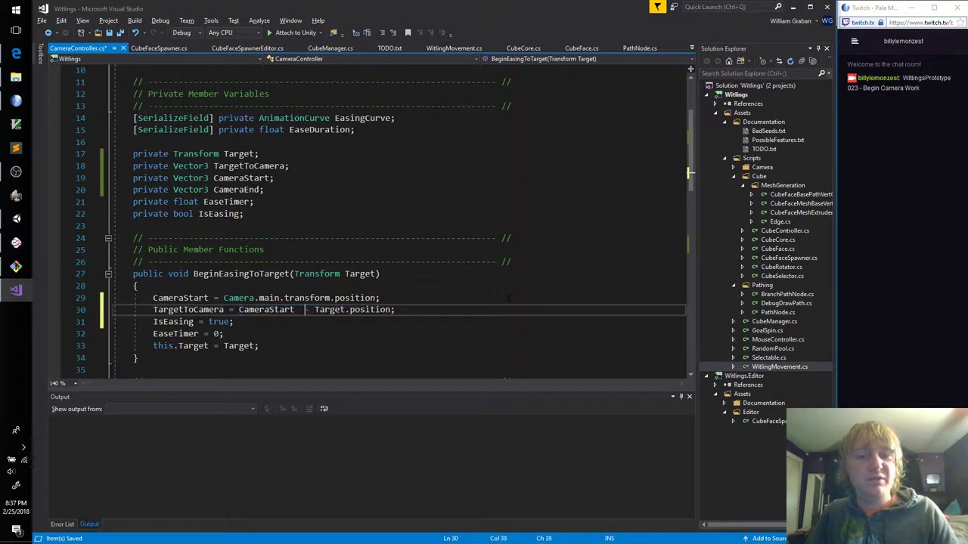
key(ctrl+s)
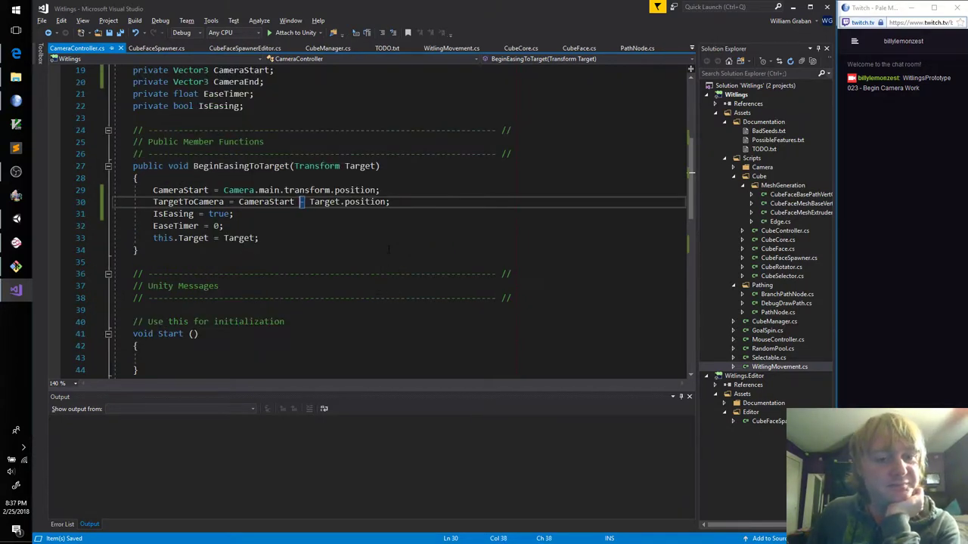
click(416, 201)
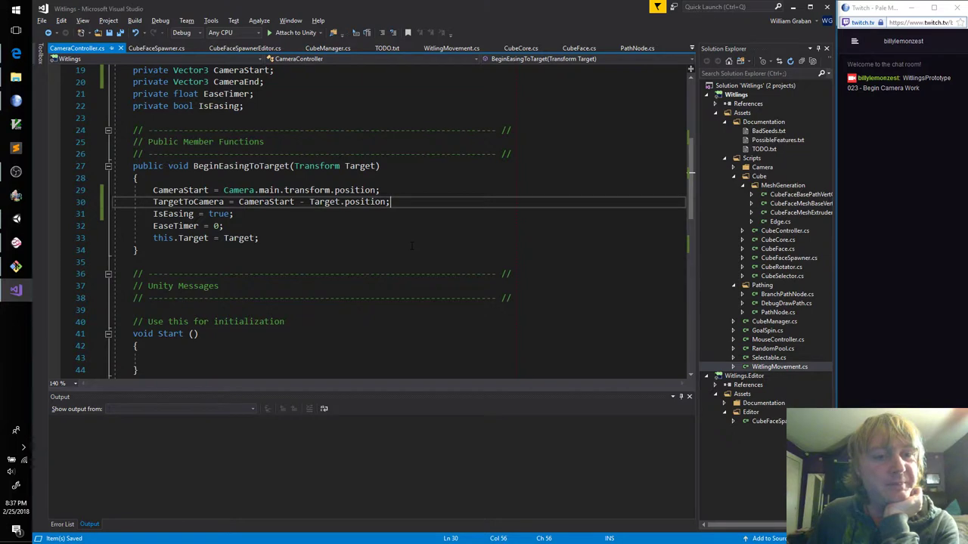
scroll(412, 246, down, 6)
scroll(340, 212, down, 3)
Write CameraEnd = Target.position + TargetToCamera in the easing block and save
click(284, 177)
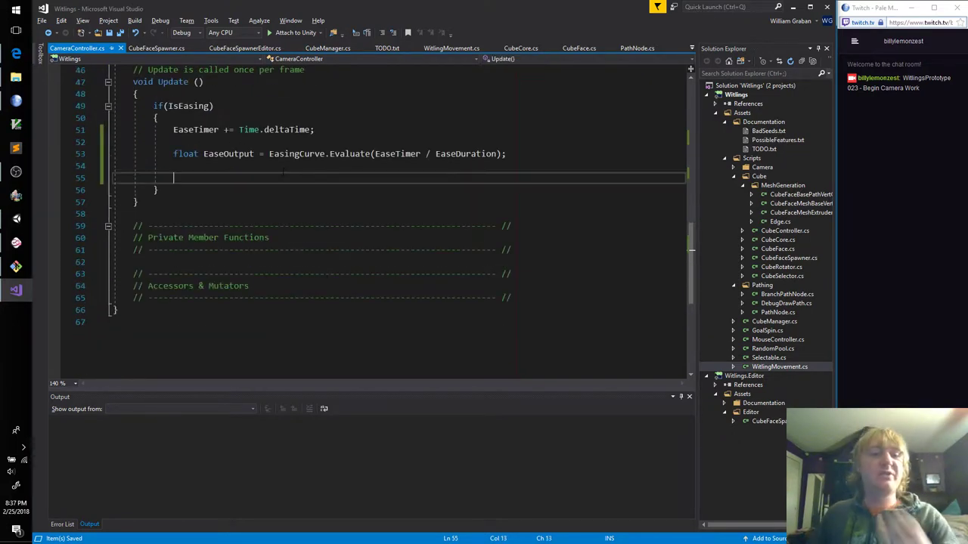
text(Camera)
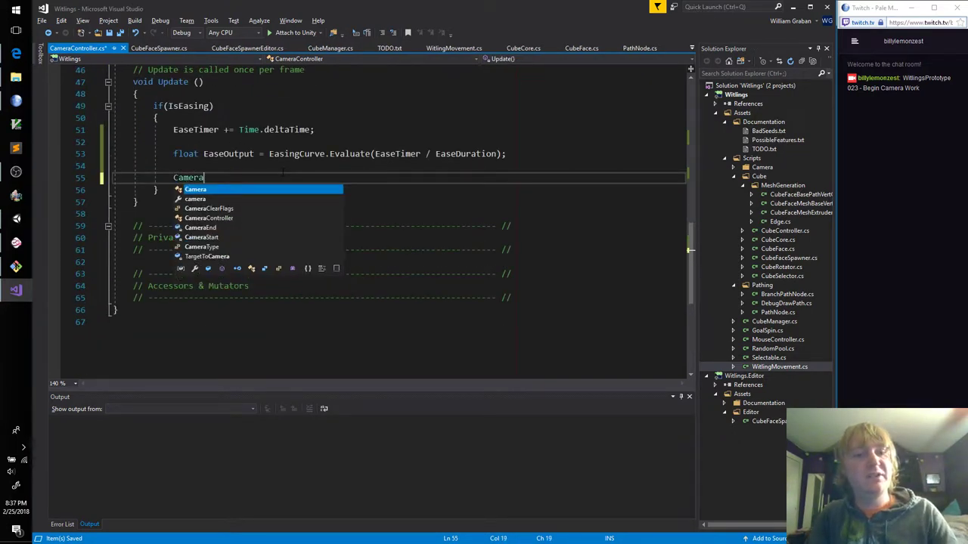
text(End = )
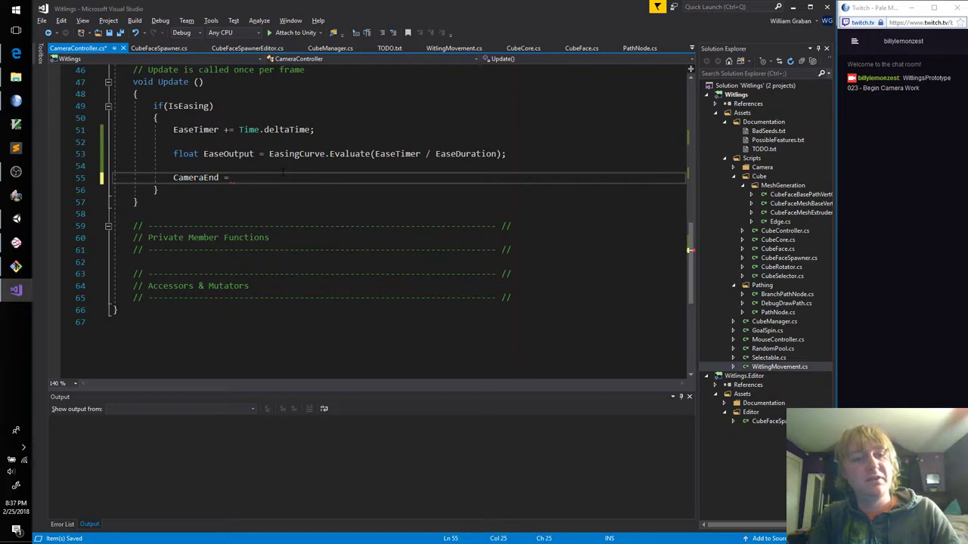
text(Target)
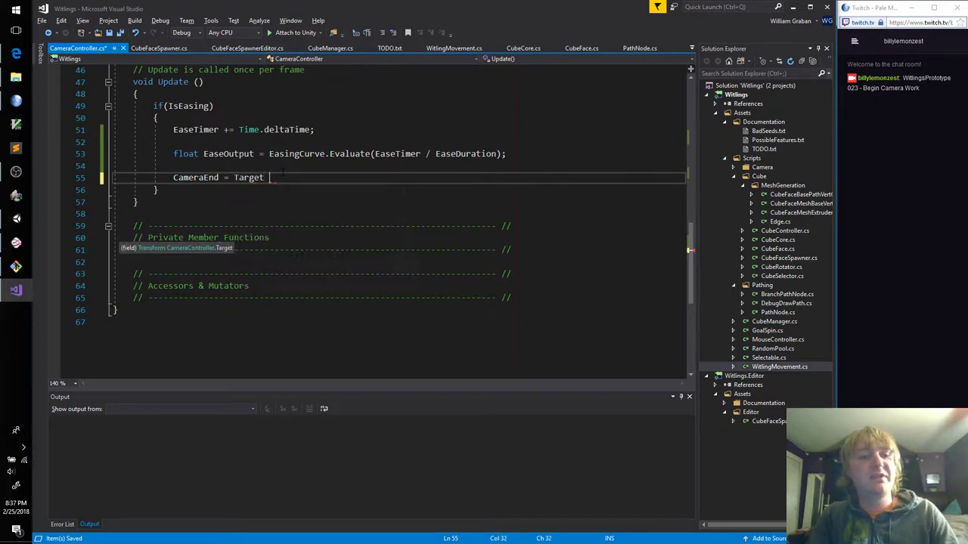
text( + )
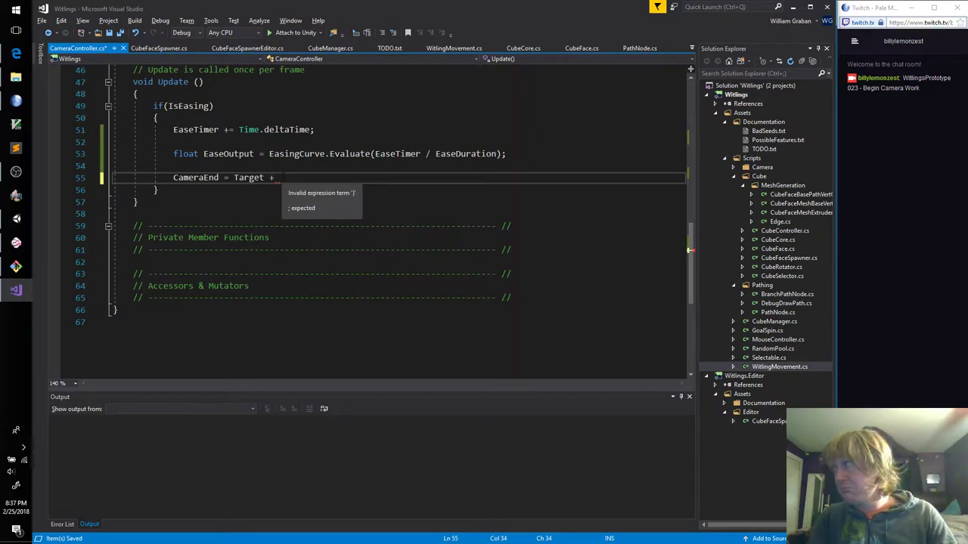
text(Target)
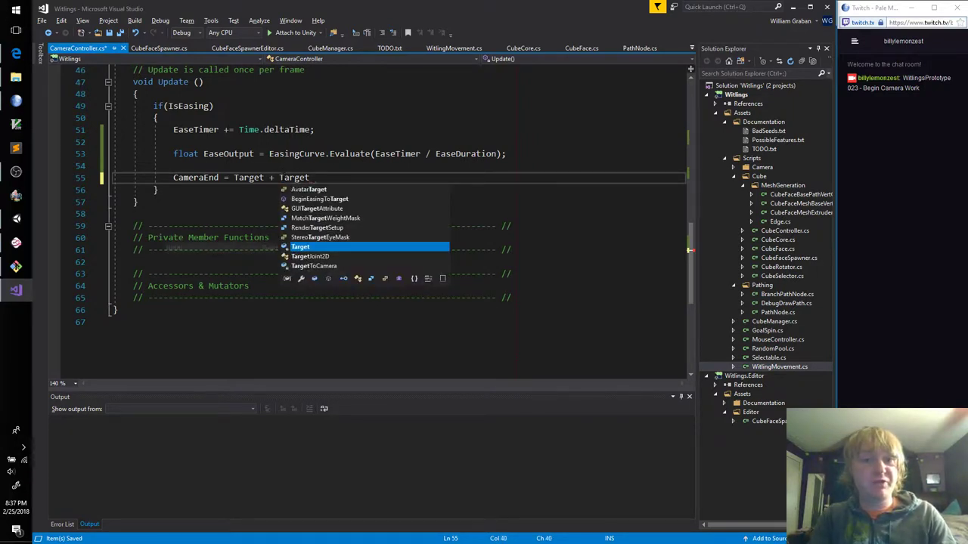
text(To)
key(Tab)
key(ctrl+s)
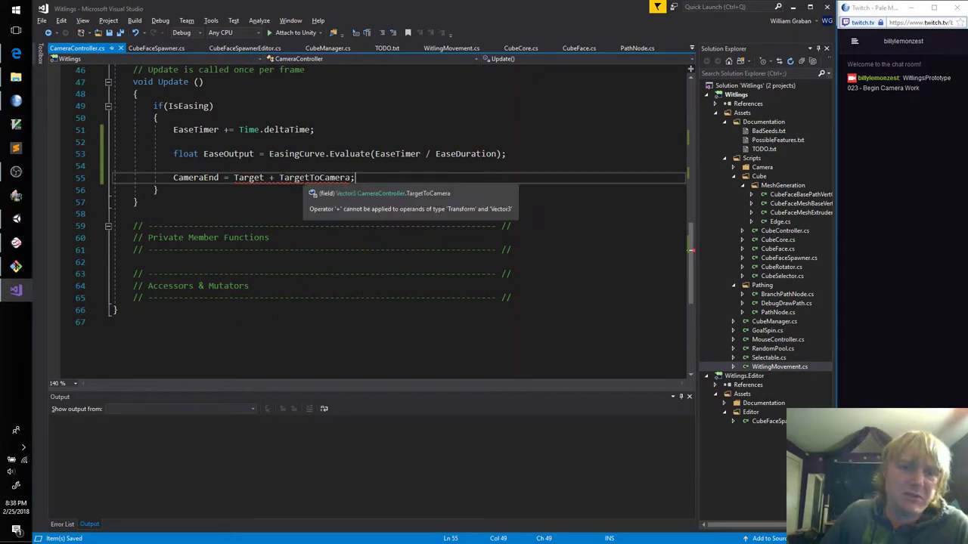
click(264, 178)
text(.)
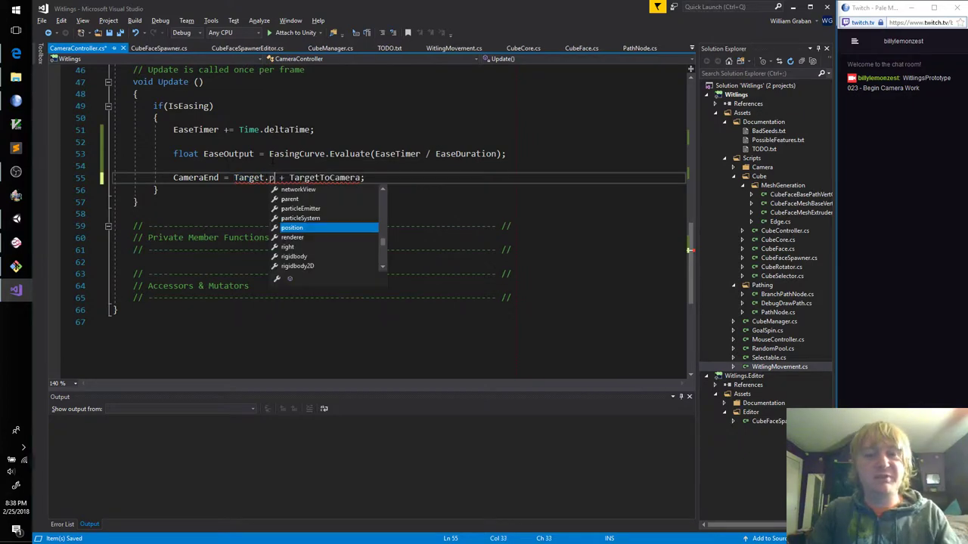
text(position)
key(ctrl+s)
Move the CameraEnd assignment from Update into BeginEasingToTarget and save
click(464, 176)
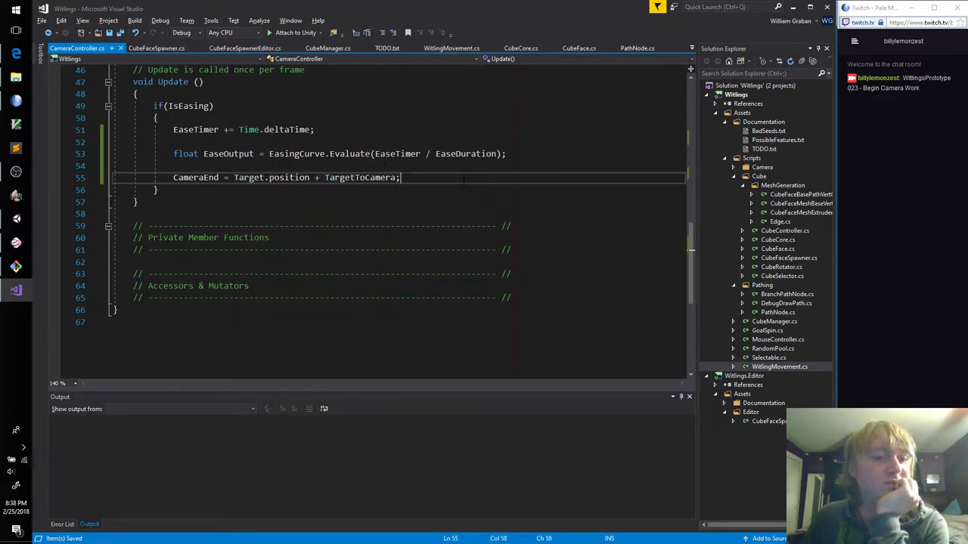
drag(464, 179, 173, 177)
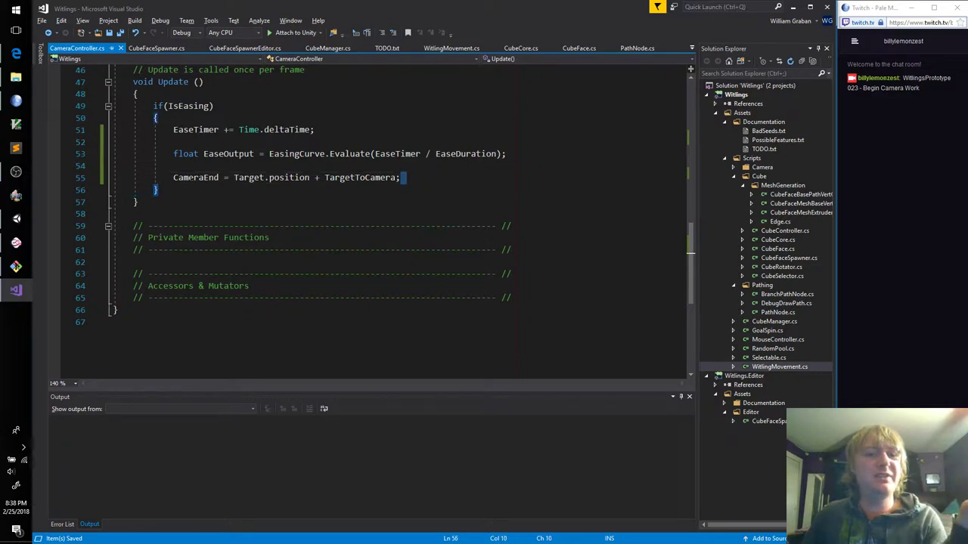
key(ctrl+x)
scroll(188, 186, up, 6)
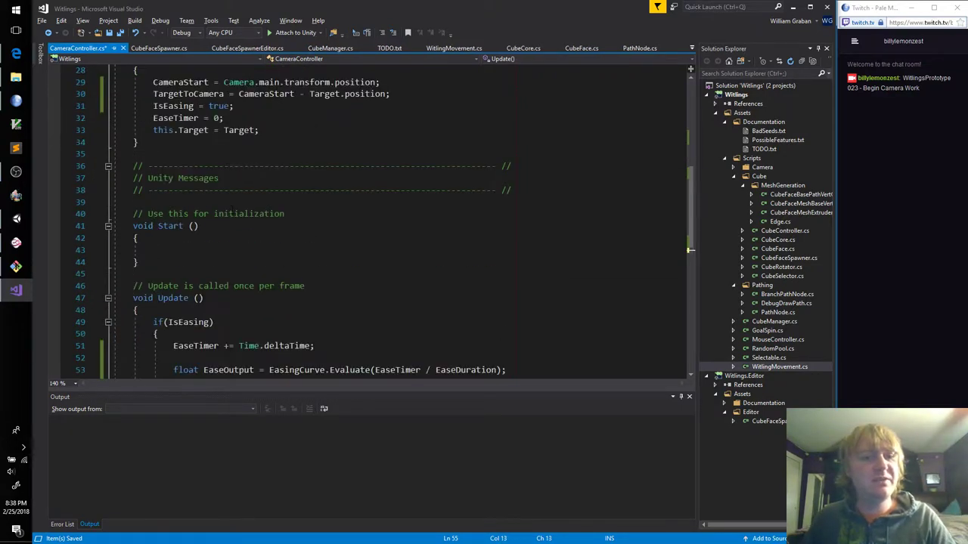
scroll(188, 186, up, 3)
click(284, 238)
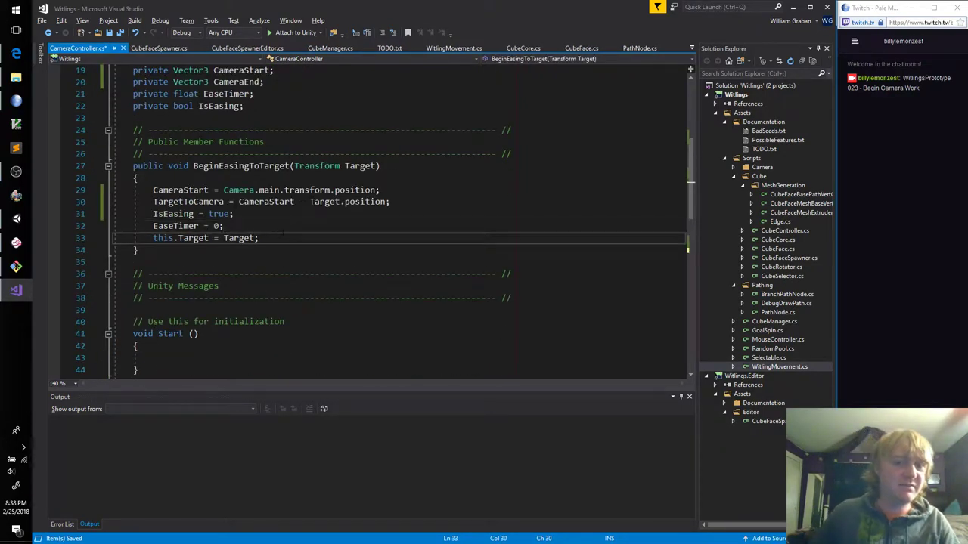
key(Return)
key(Return)
key(ctrl+v)
key(ctrl+s)
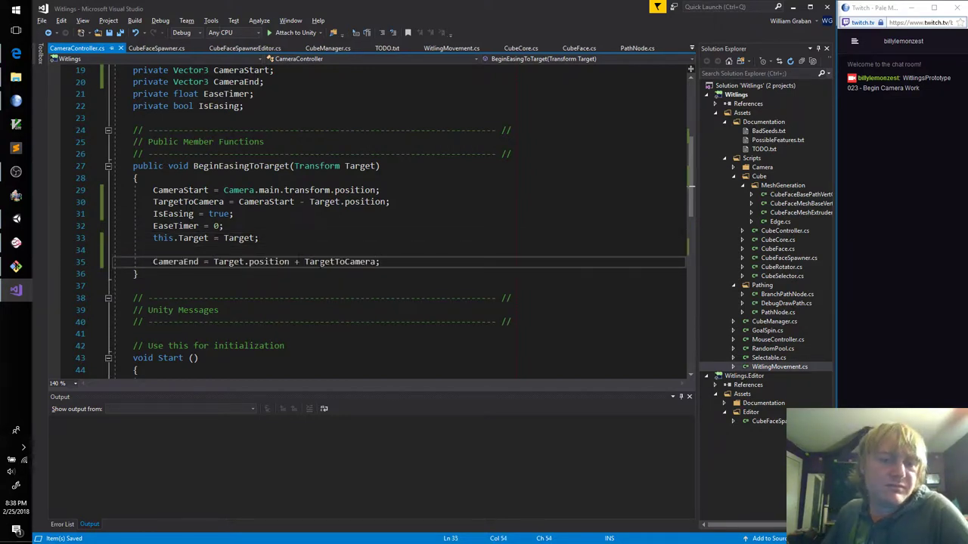
Begin an Update statement assigning this.transform.position
scroll(322, 265, down, 6)
click(287, 298)
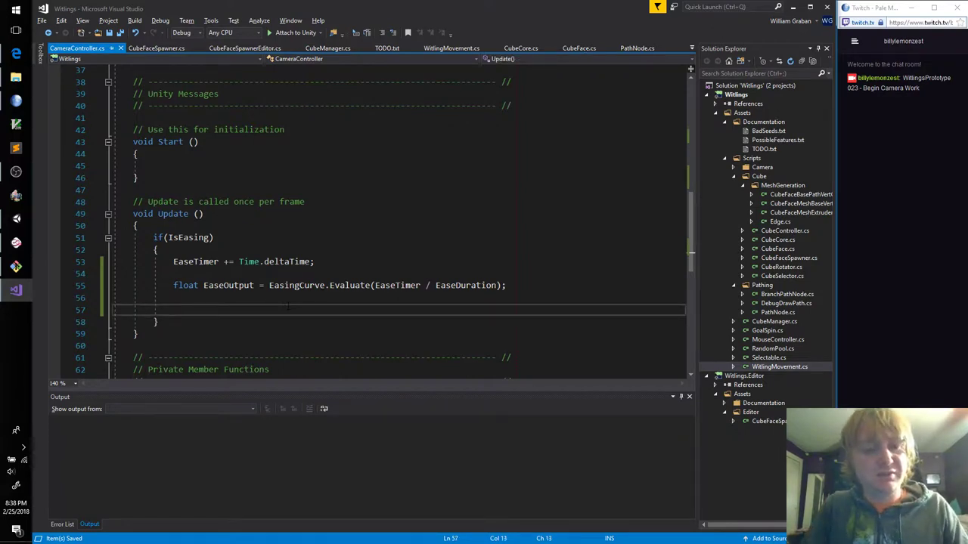
text(this.tran)
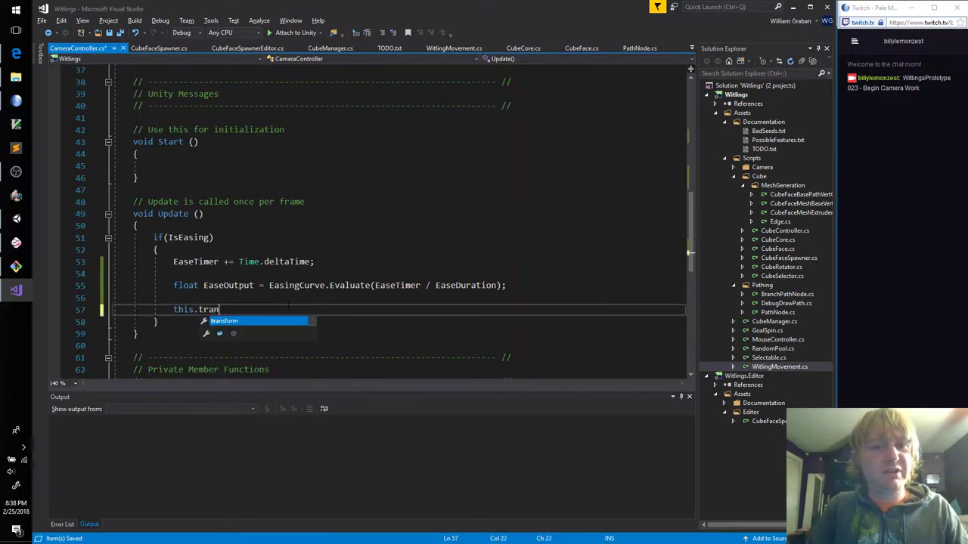
text(sform.pos)
key(Tab)
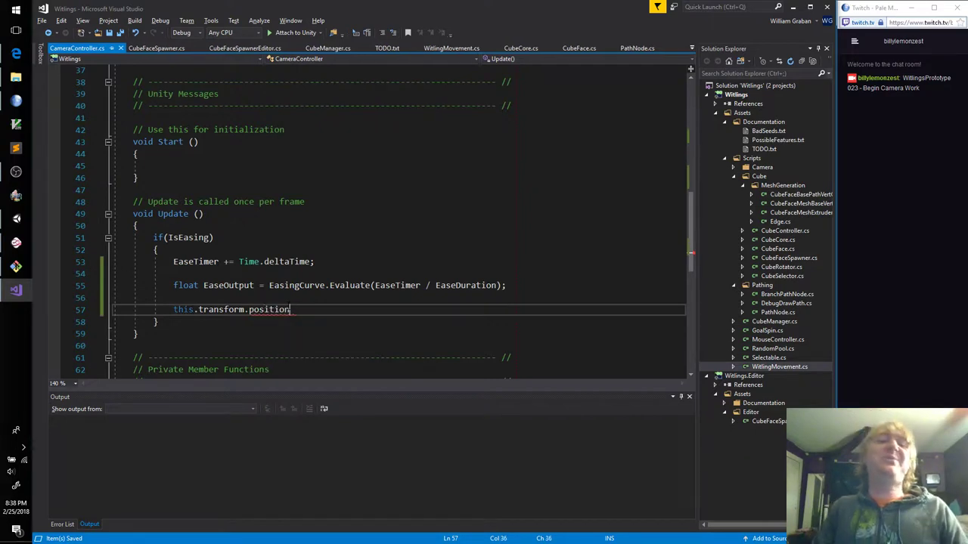
Replace Camera.main with this so CameraStart uses the object's own position
scroll(336, 216, up, 6)
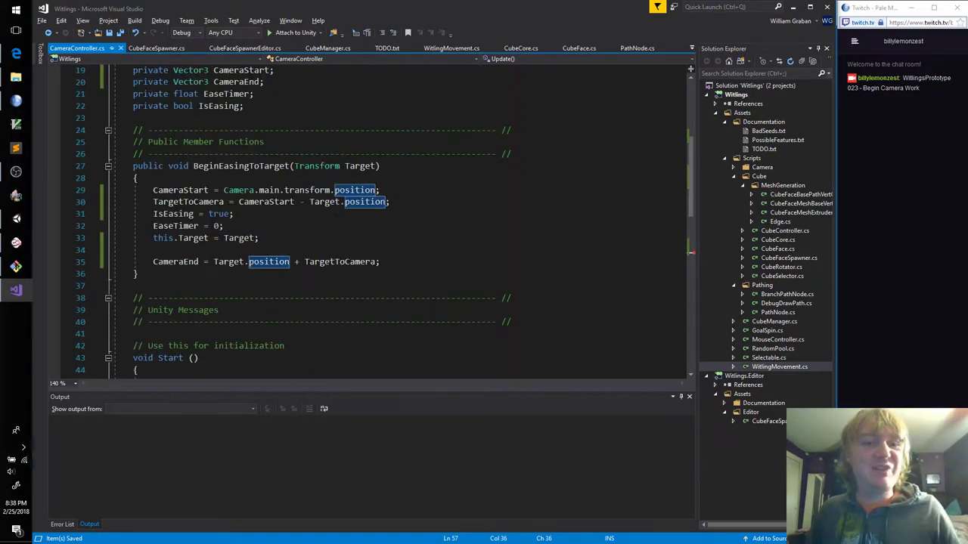
drag(279, 189, 224, 192)
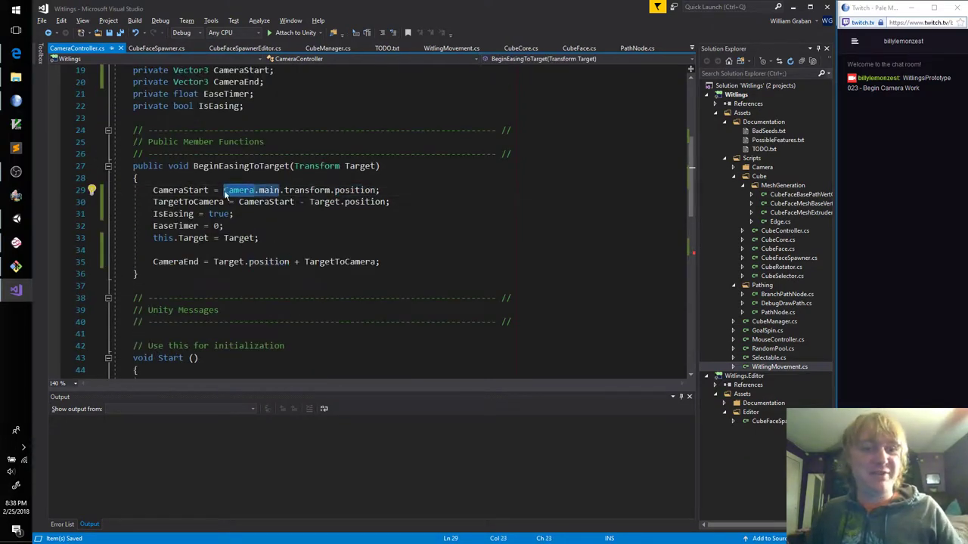
text(this)
key(Escape)
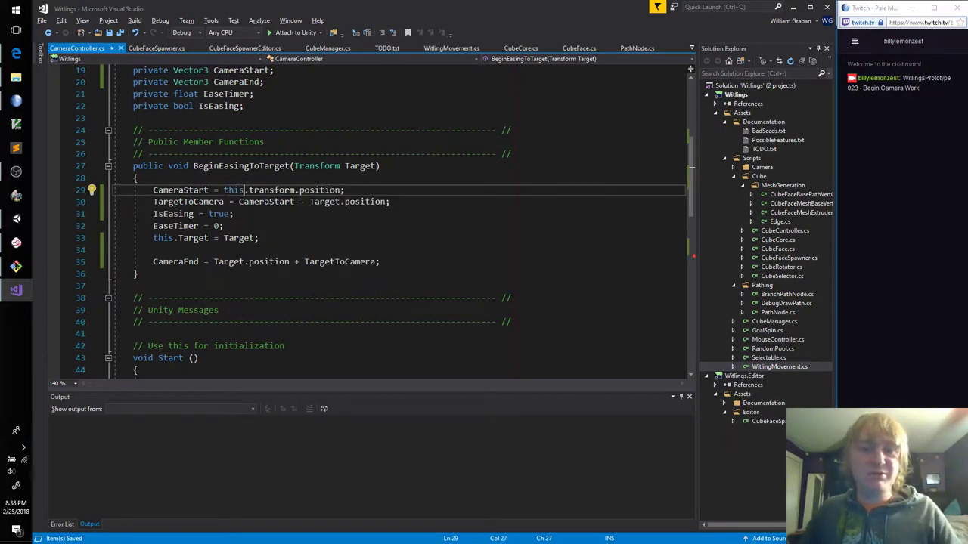
scroll(327, 233, down, 3)
scroll(328, 233, down, 6)
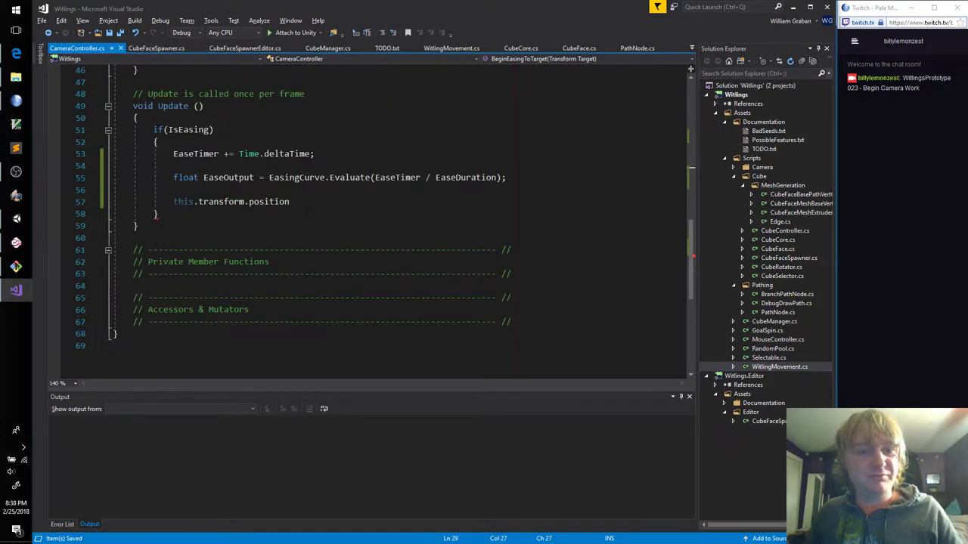
click(330, 202)
Lerp the camera position from CameraStart to CameraEnd using EaseOutput
text(= )
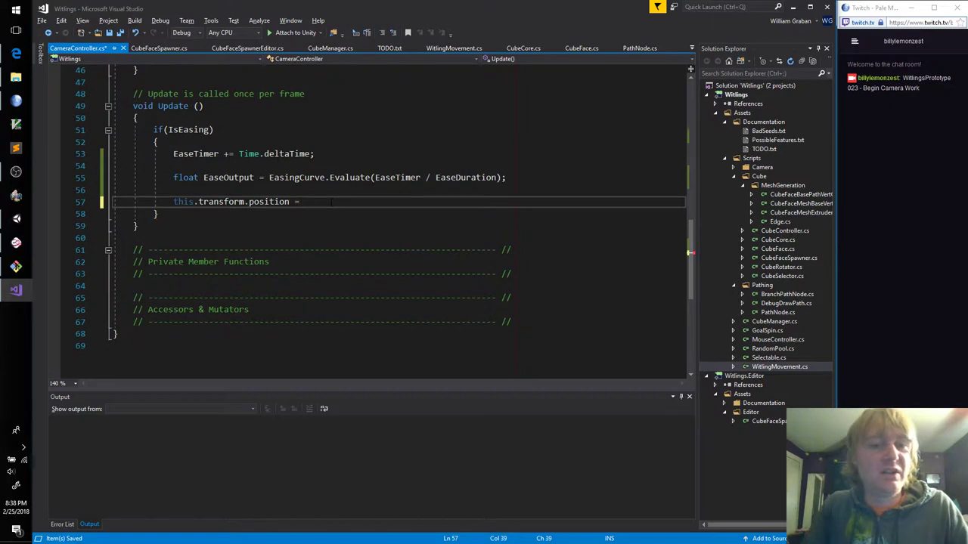
text(Vec)
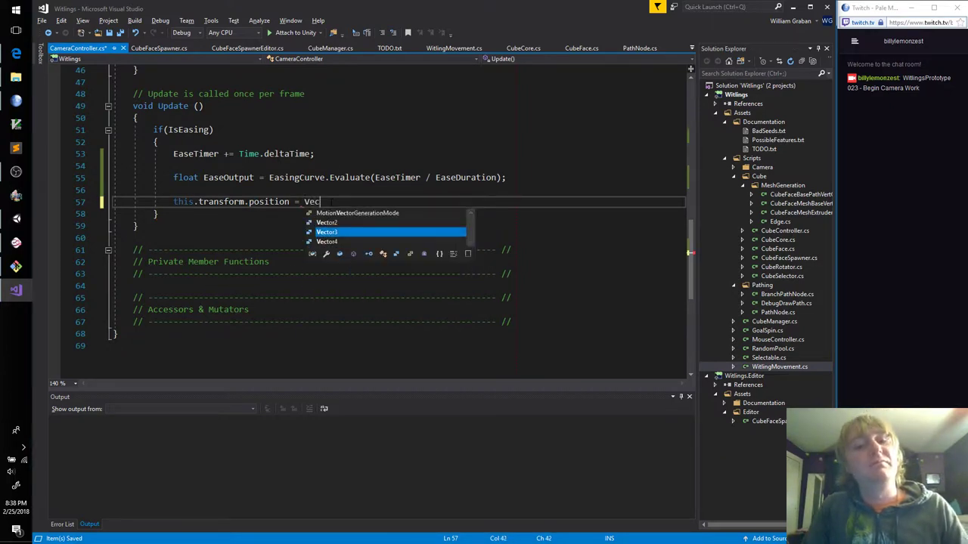
text(tor3.Lerp)
key(Escape)
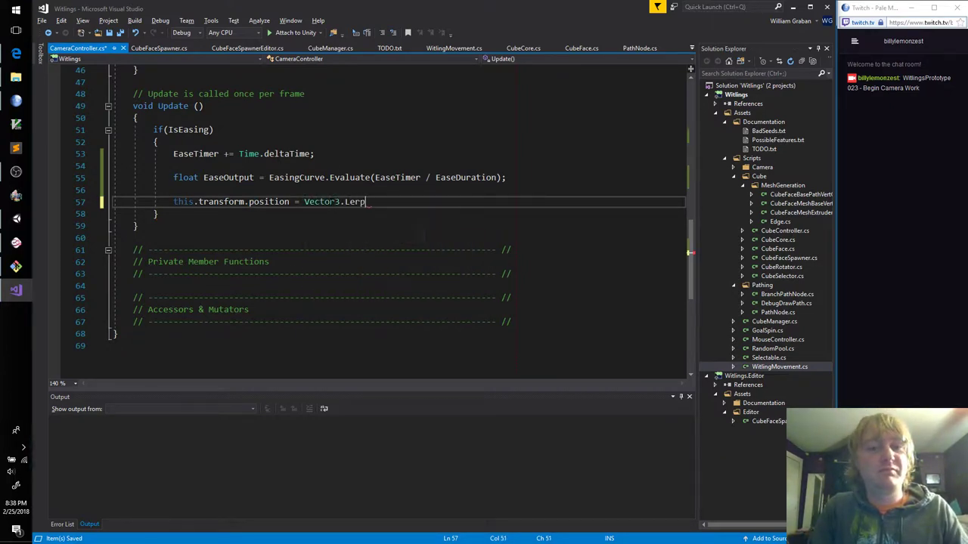
text(()
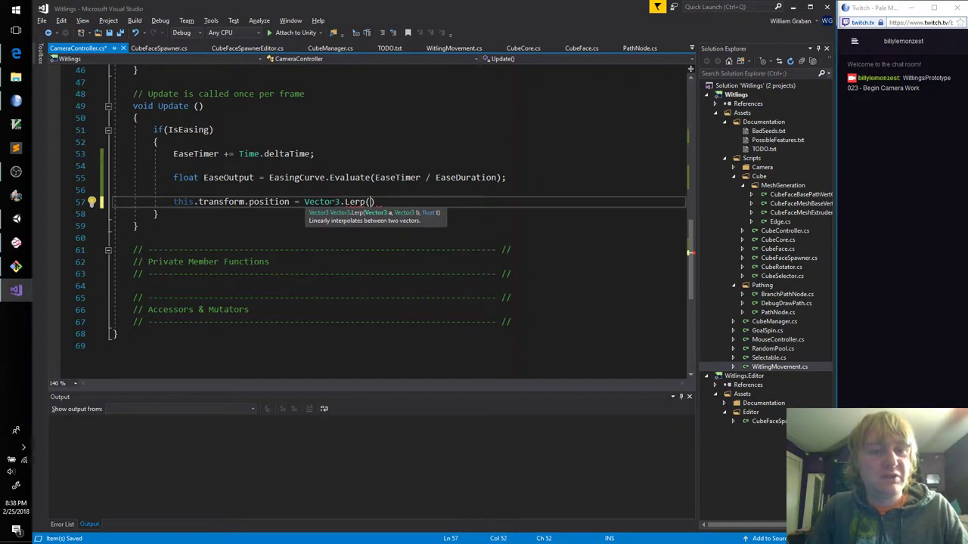
text(CameraStar)
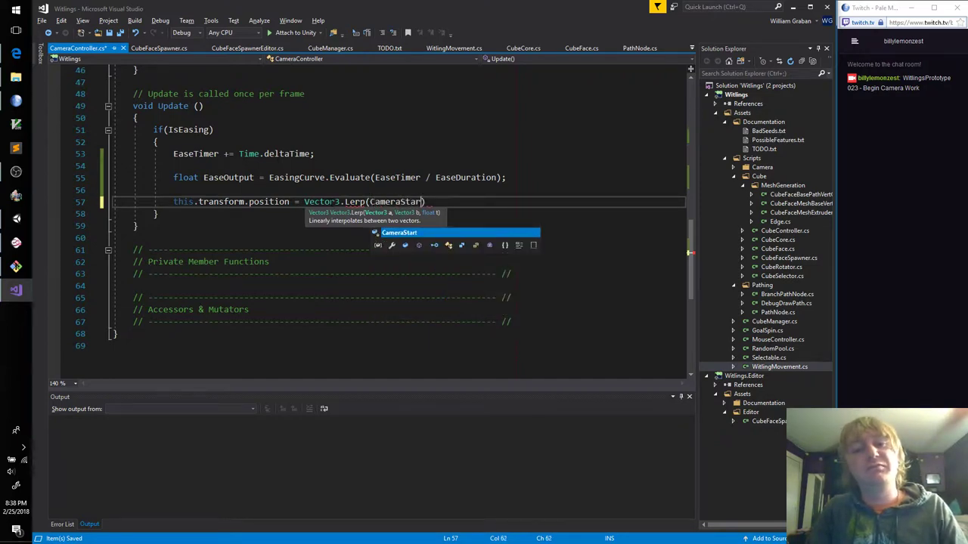
text(t, CameraEnd)
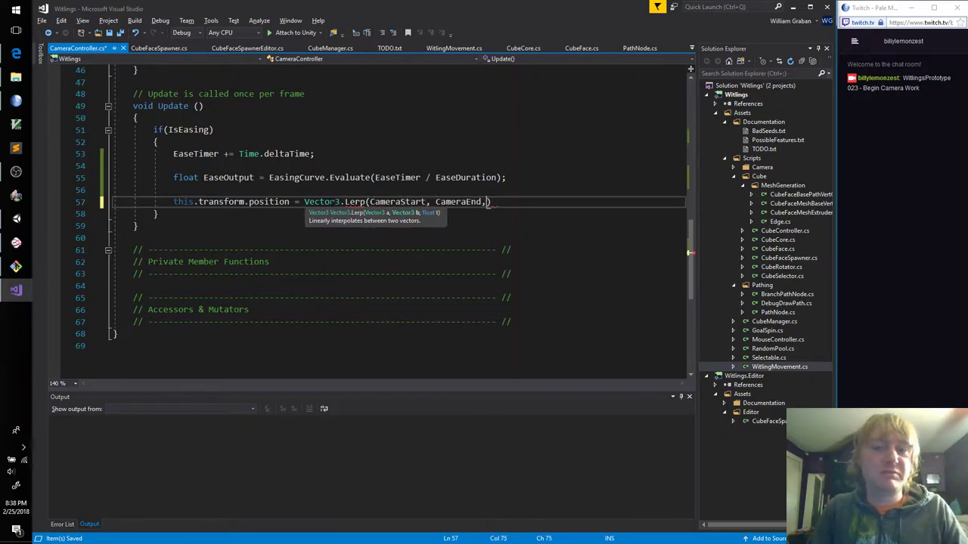
text(, )
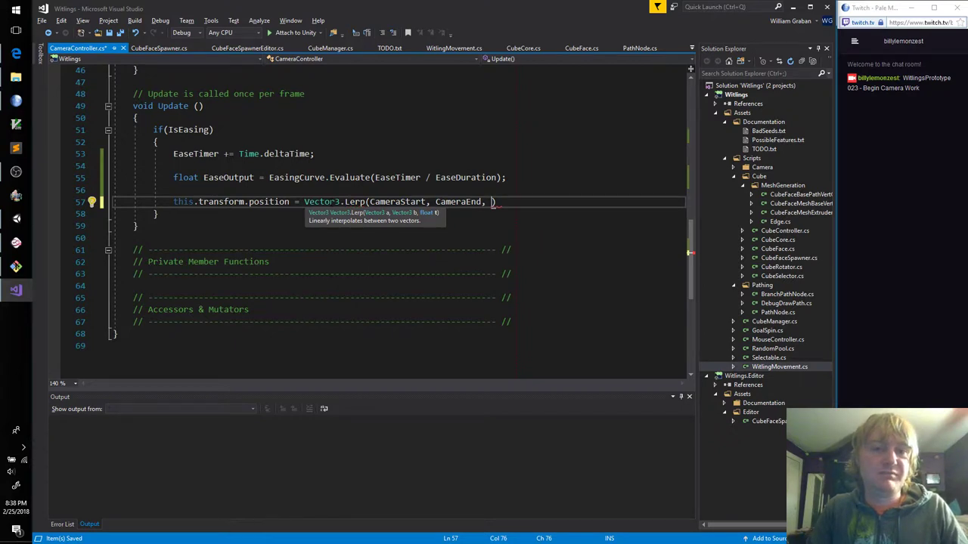
text(EaseOutput))
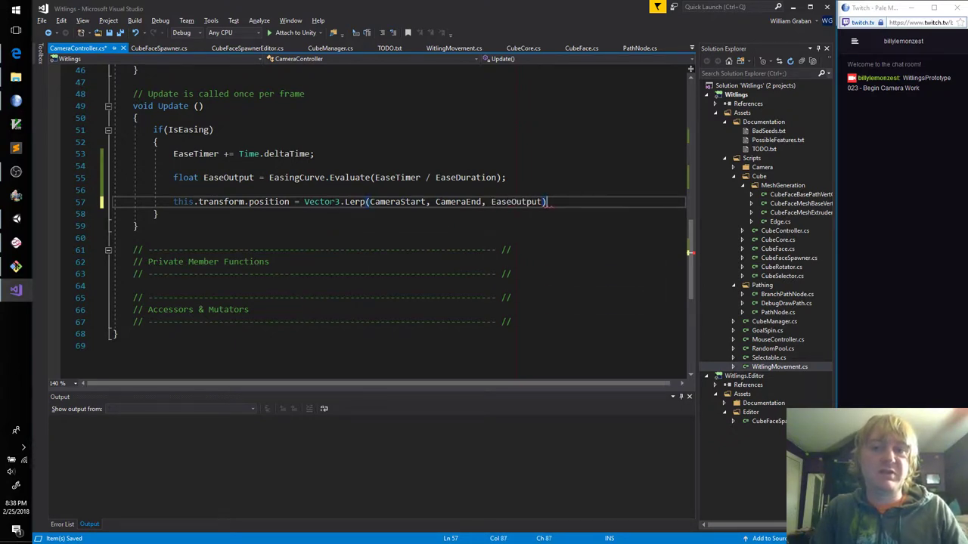
text(;)
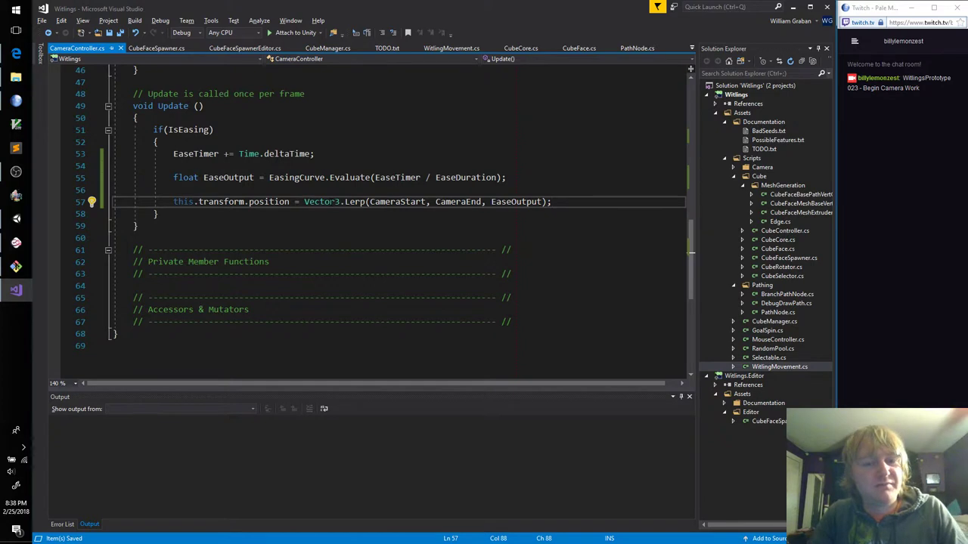
Wrap the Lerp statement in an if (EaseTimer < EaseDuration) block
key(ctrl+Return)
text(if()
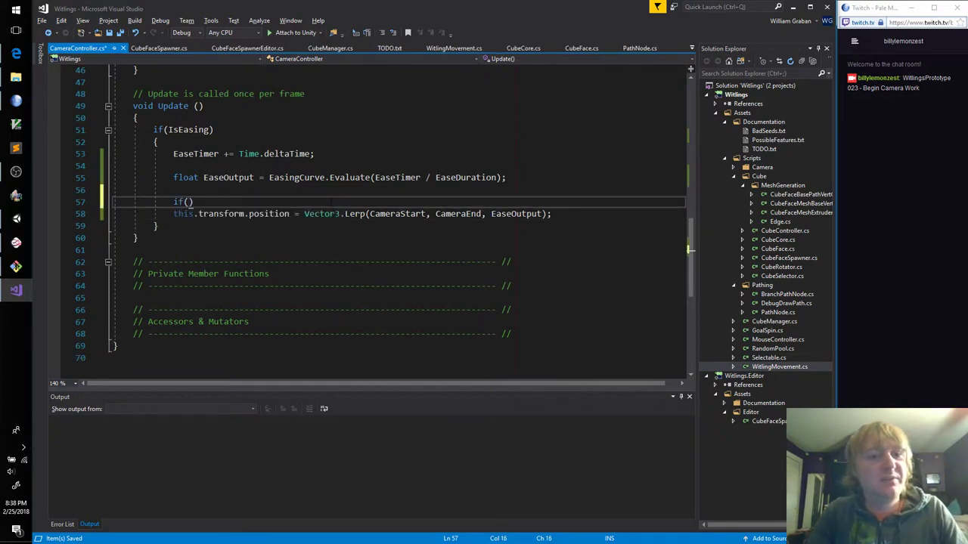
text(E)
text(as)
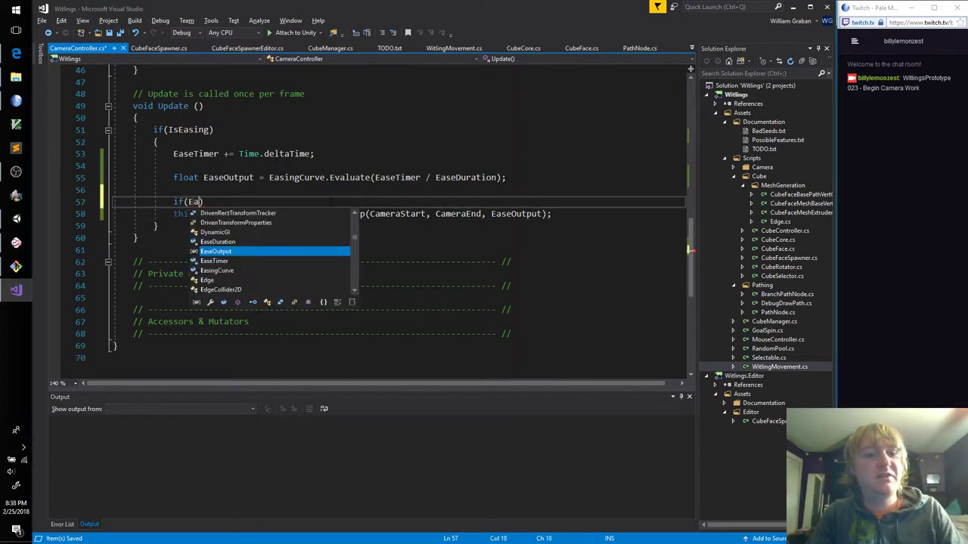
text(eTimer < )
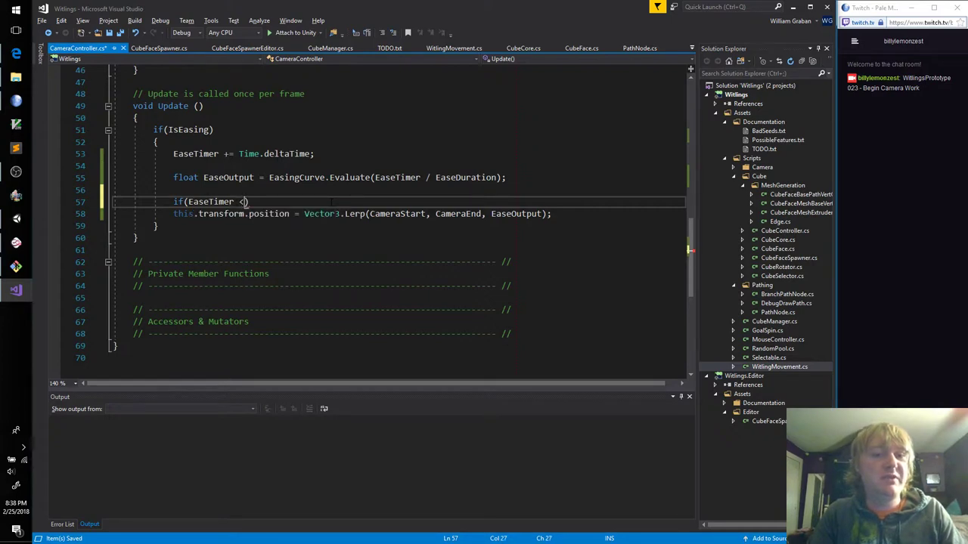
text(EaseD)
key(Tab)
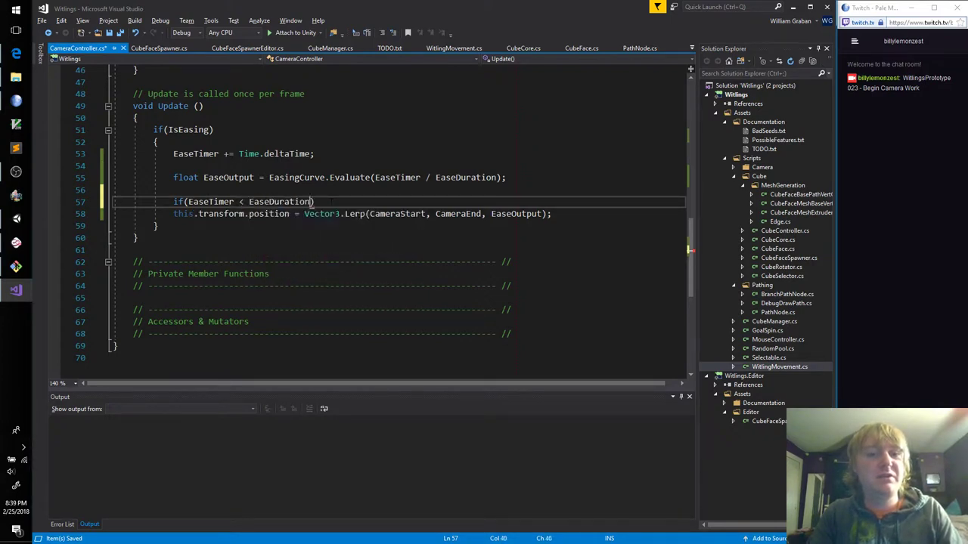
key(Return)
text({)
key(Return)
key(alt+Up)
key(alt+Up)
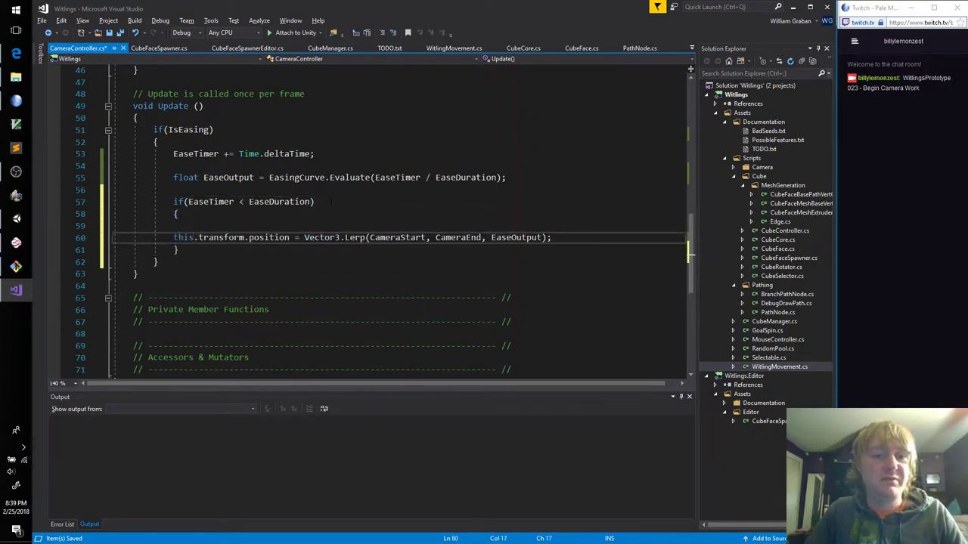
key(Tab)
key(Down)
key(BackSpace)
Add an empty else branch after the if block
key(Down)
key(End)
key(Return)
text(el)
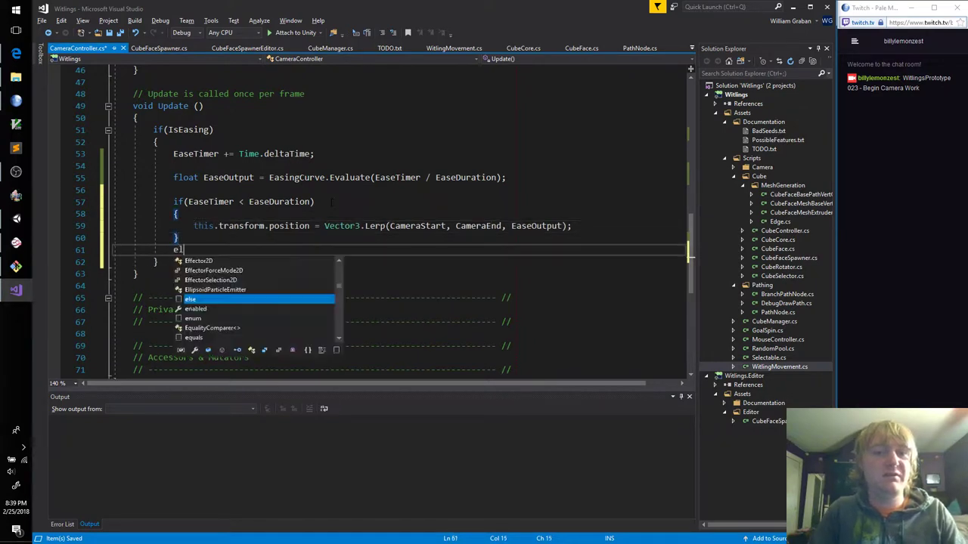
text(se)
key(Return)
key(Return)
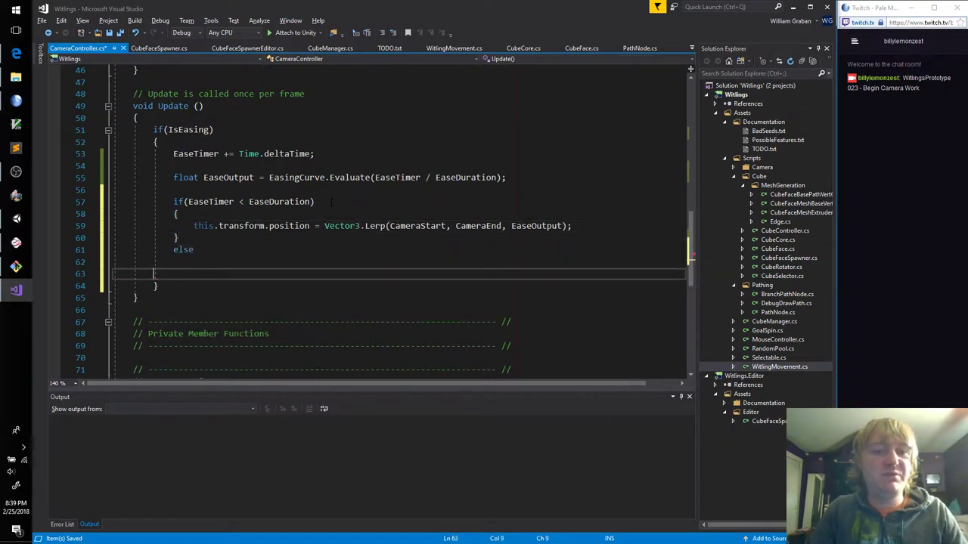
key(Up)
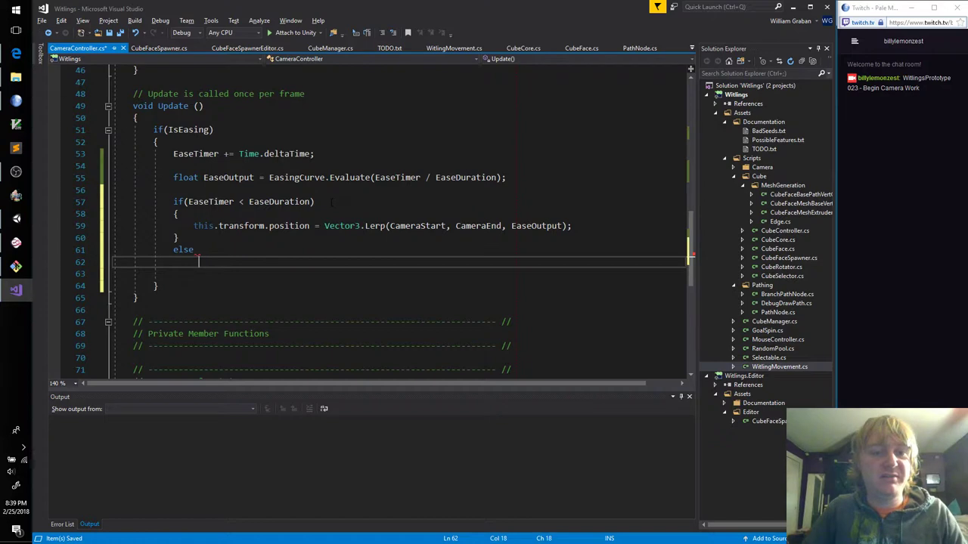
key(Return)
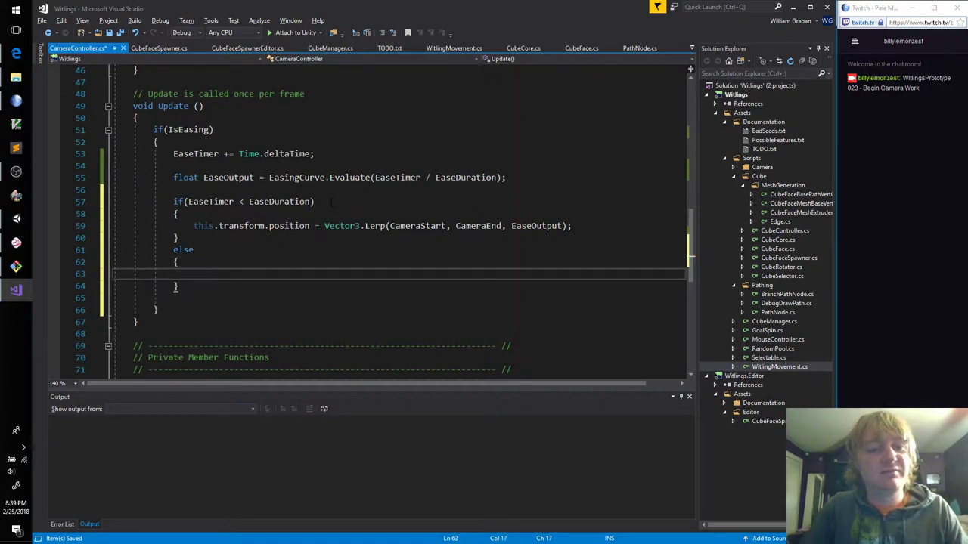
key(Down)
key(Down)
key(ctrl+x)
key(Up)
key(Up)
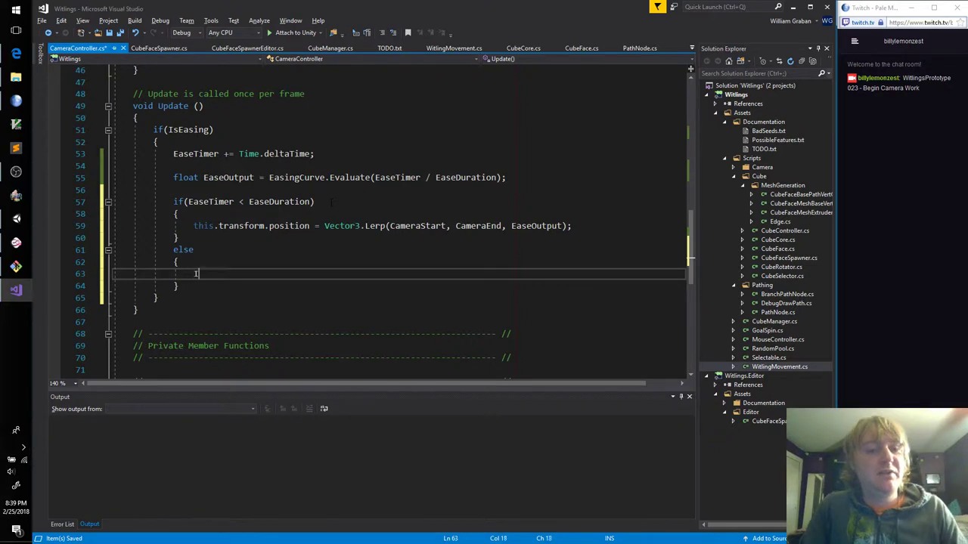
In the else branch, set IsEasing to false and place the camera at CameraEnd
text(IsEasing = false;)
key(Return)
text(this.transform)
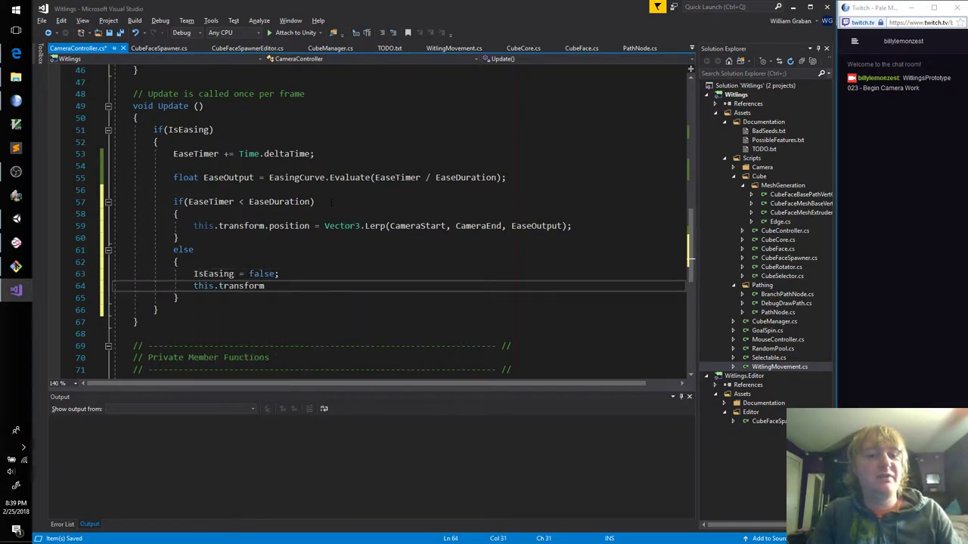
text(.pos)
key(Tab)
text(C)
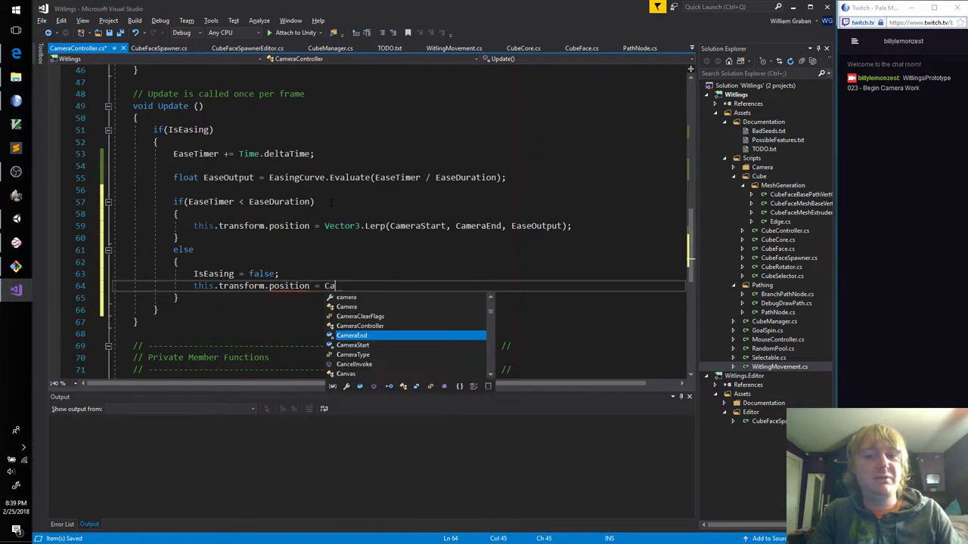
text(ameraEnd;)
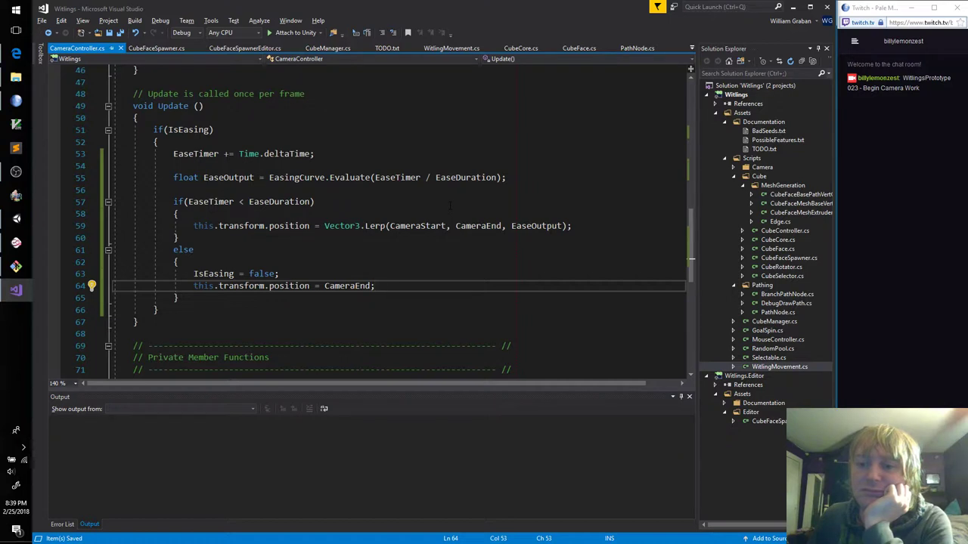
double_click(768, 358)
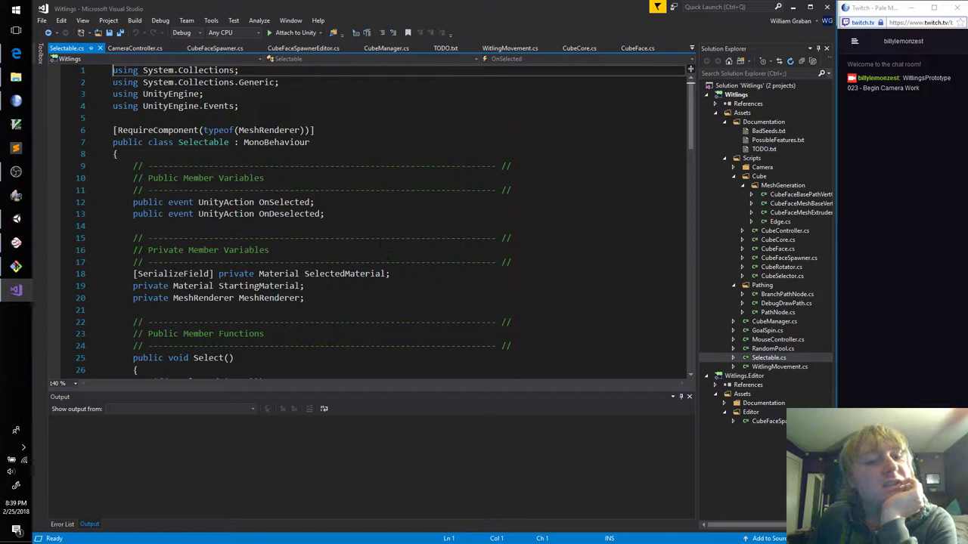
Add a private CameraController field named Camera below the MeshRenderer field and save
click(336, 214)
key(Up)
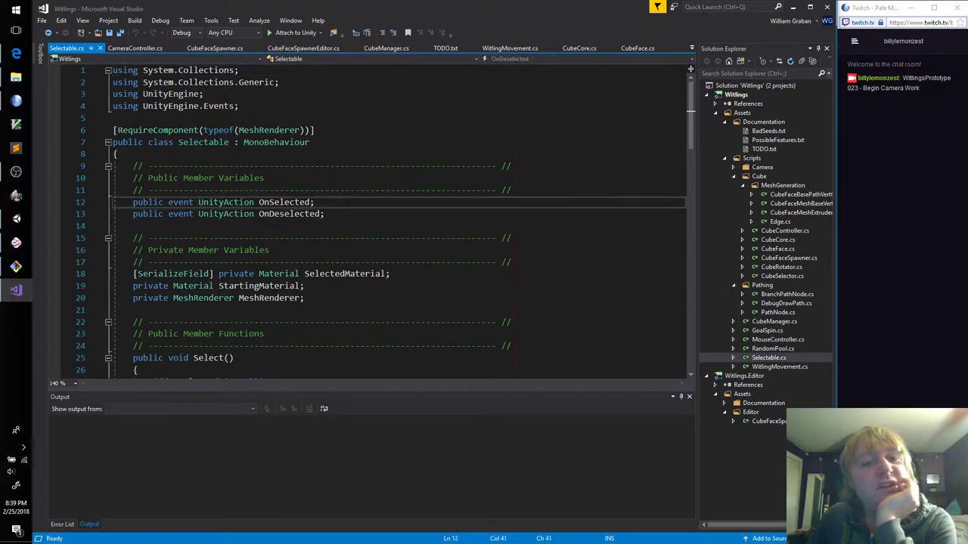
scroll(352, 207, down, 3)
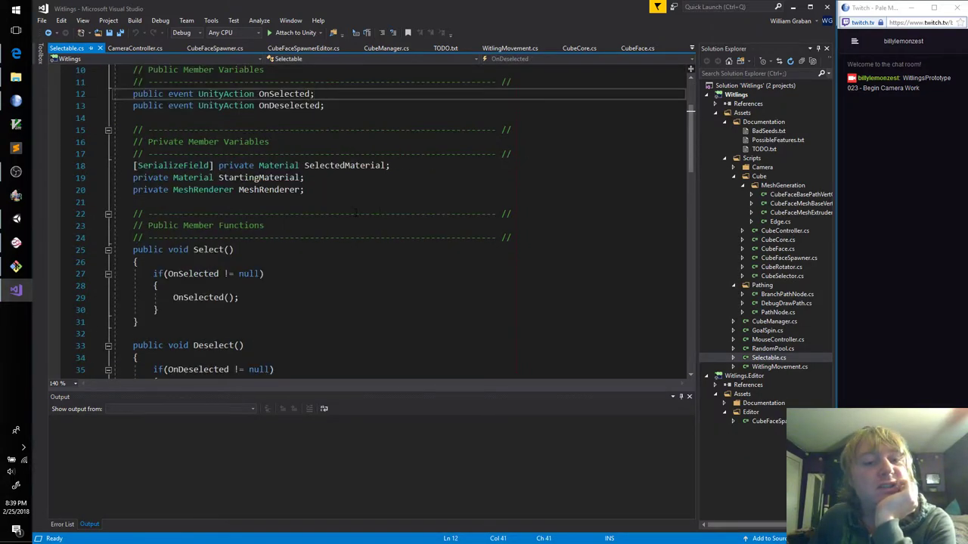
scroll(352, 208, down, 3)
scroll(290, 210, down, 6)
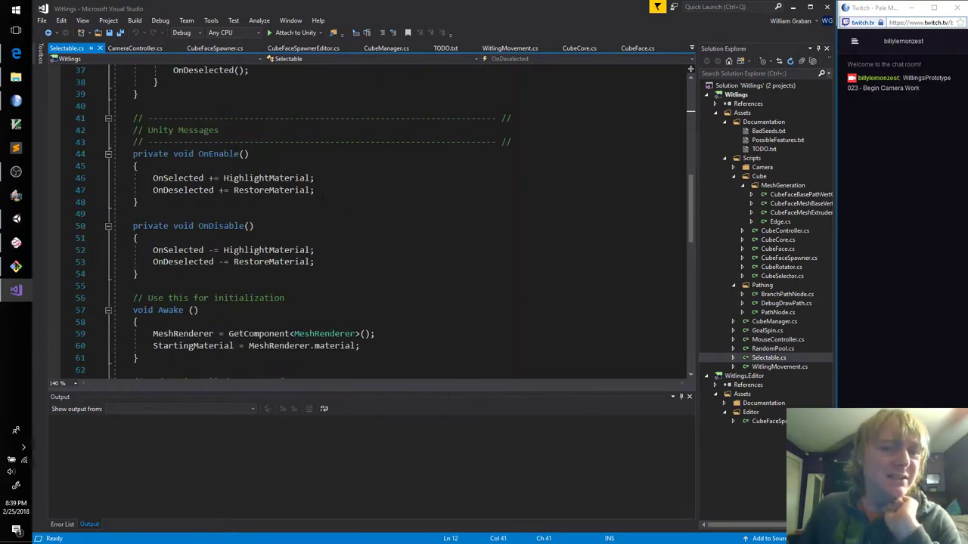
click(327, 179)
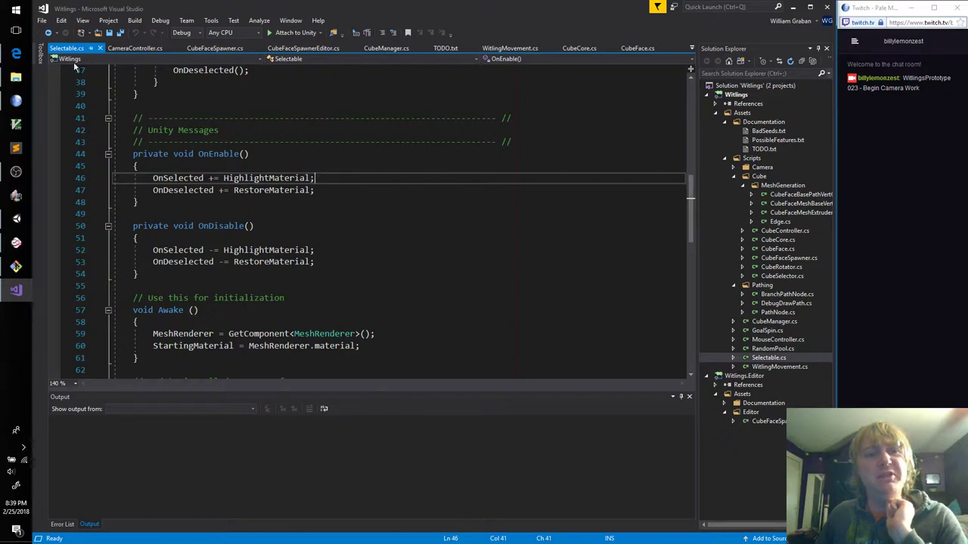
scroll(351, 233, up, 6)
scroll(350, 233, up, 3)
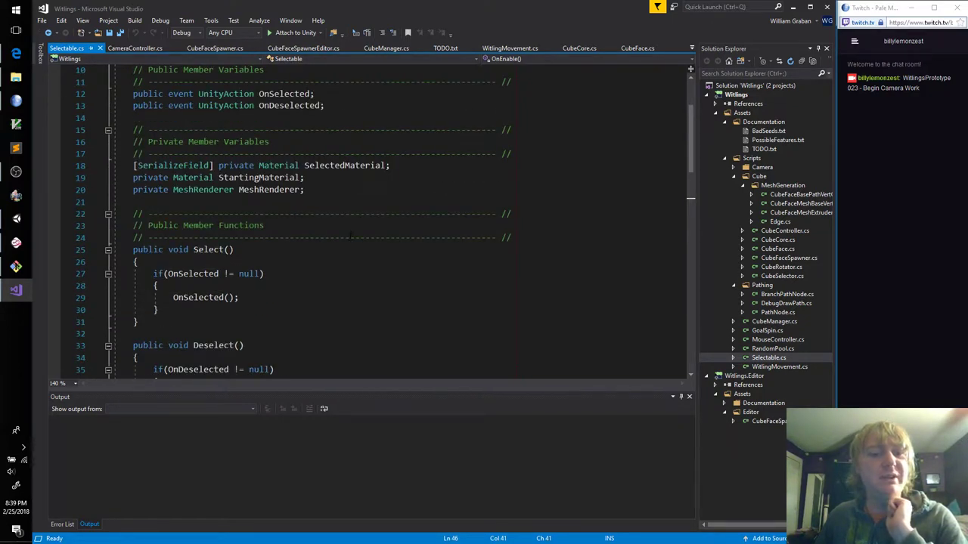
scroll(350, 235, down, 3)
scroll(351, 235, down, 5)
scroll(351, 235, up, 5)
scroll(349, 242, up, 6)
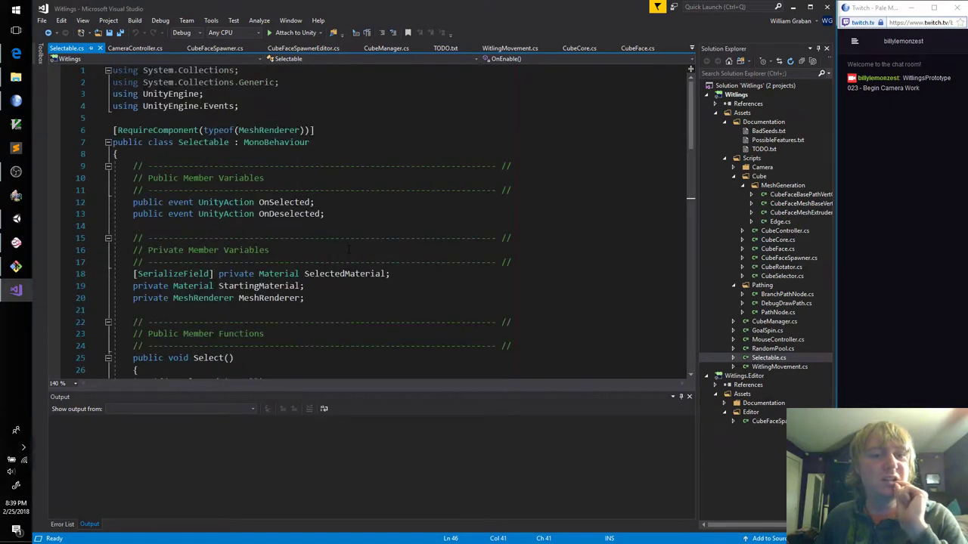
click(338, 303)
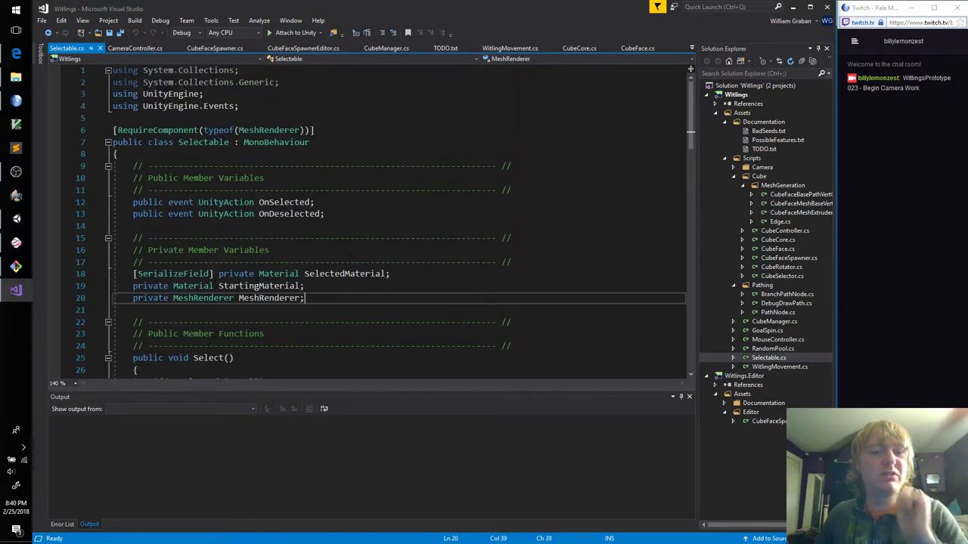
key(Return)
text(private)
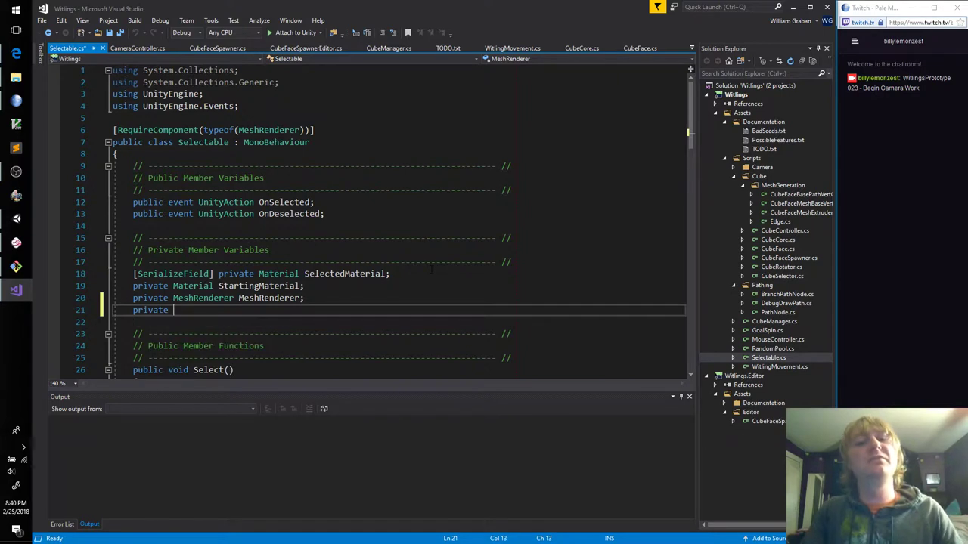
text( CameraContro)
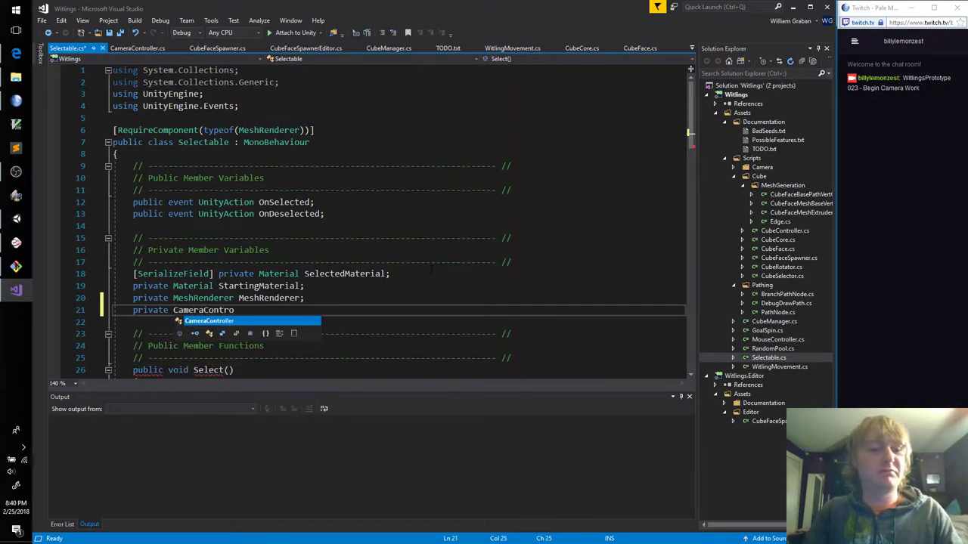
text(ller Camera;)
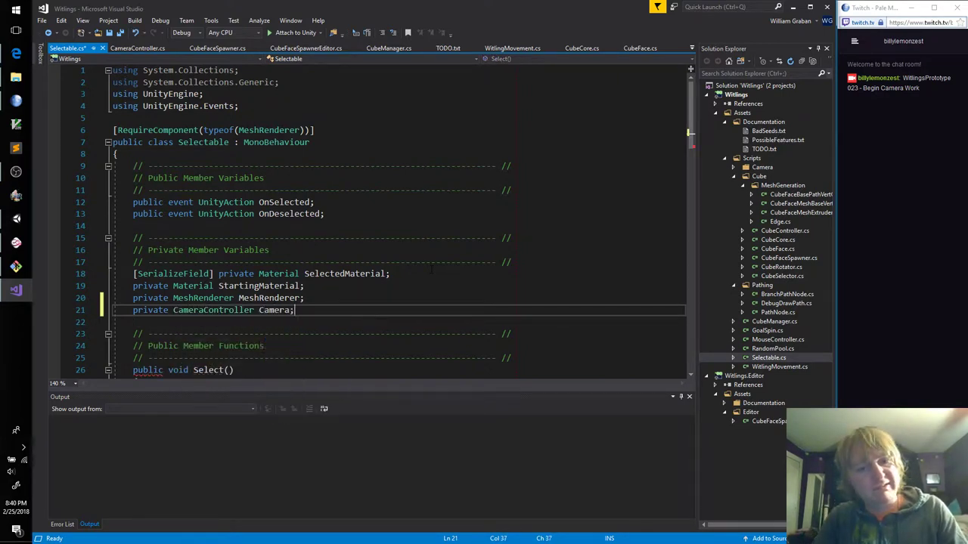
key(ctrl+s)
In Awake, assign Camera.main.GetComponent<CameraController> to the field and save
scroll(363, 226, down, 12)
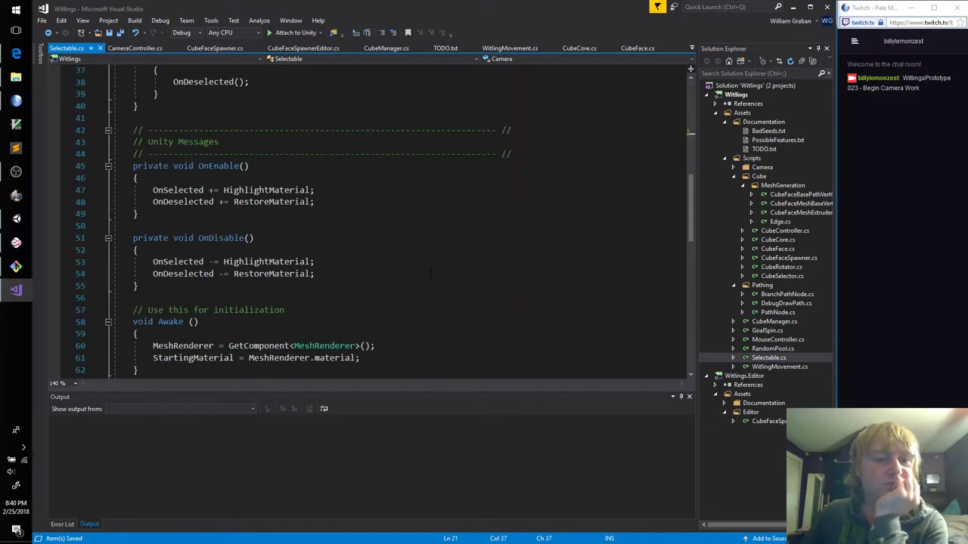
scroll(363, 226, down, 3)
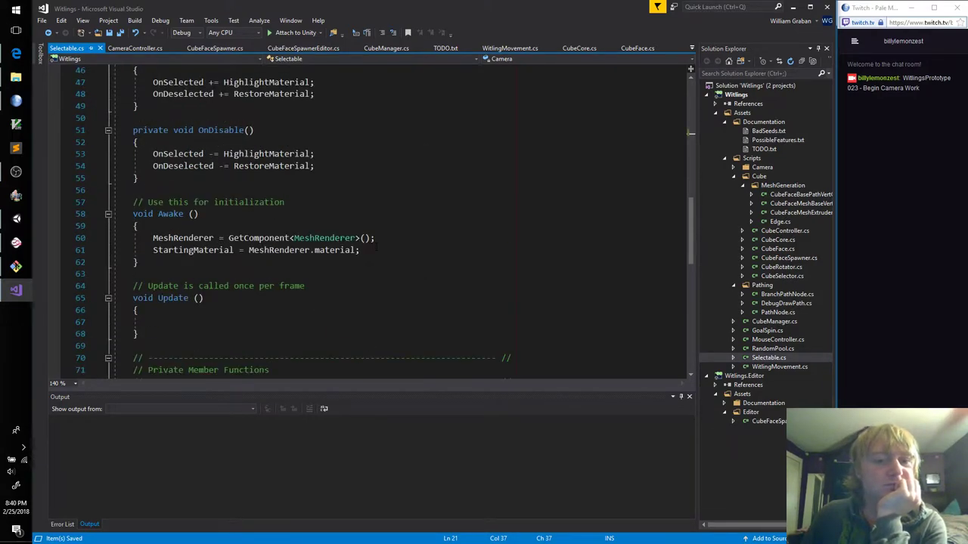
click(385, 250)
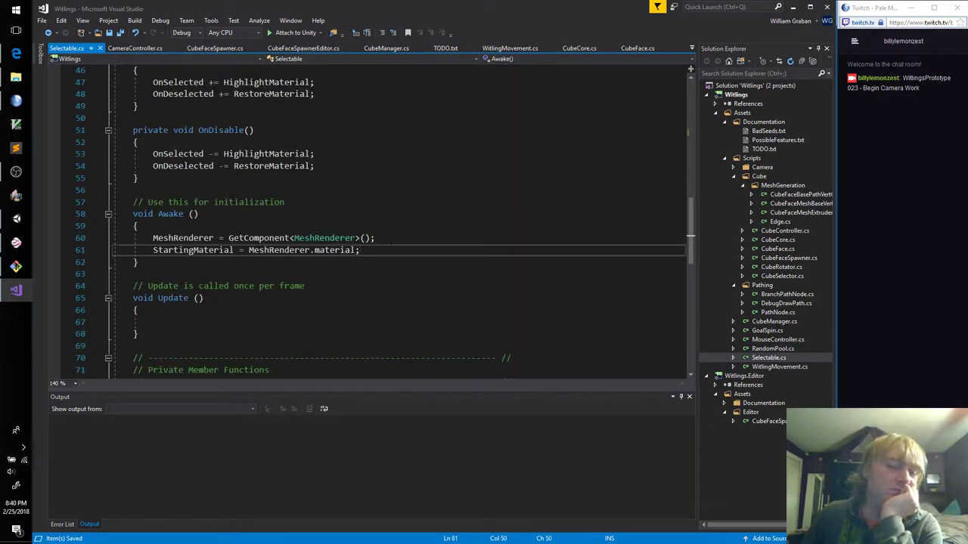
key(Return)
key(Return)
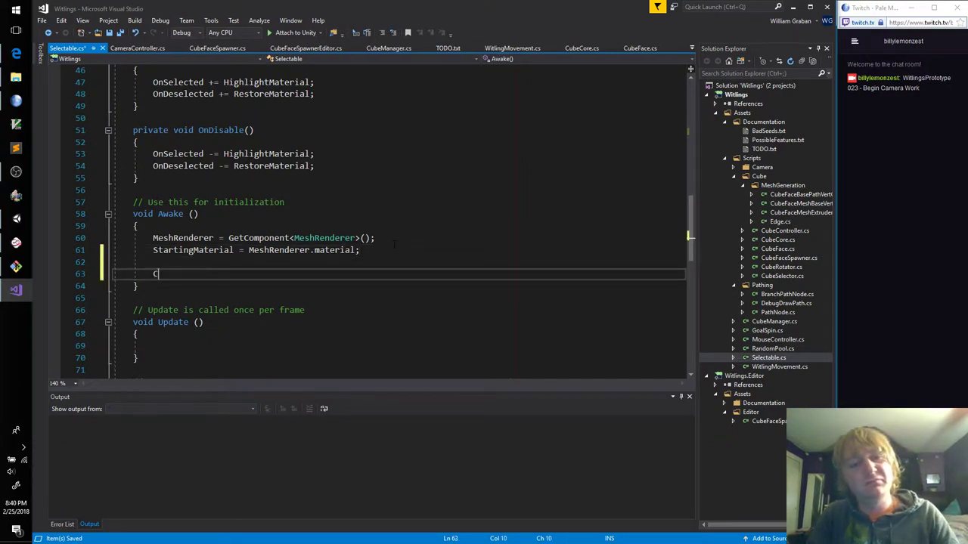
text(Camera = C)
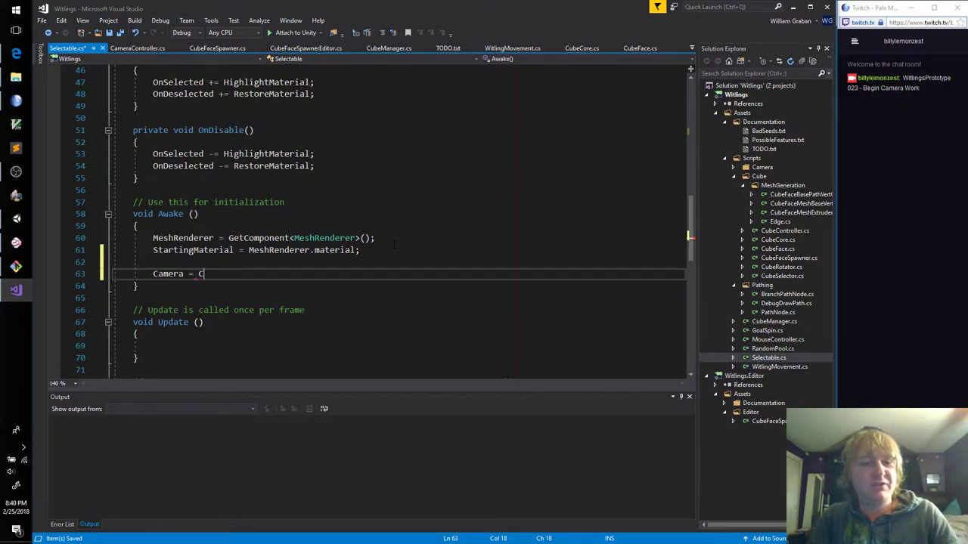
text(amera.main.GetComponent<)
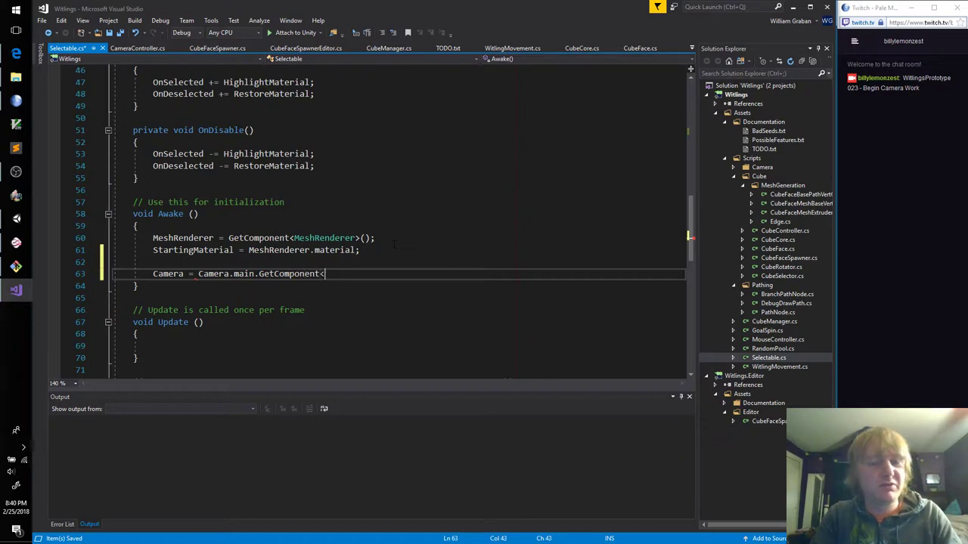
text(CameraController)
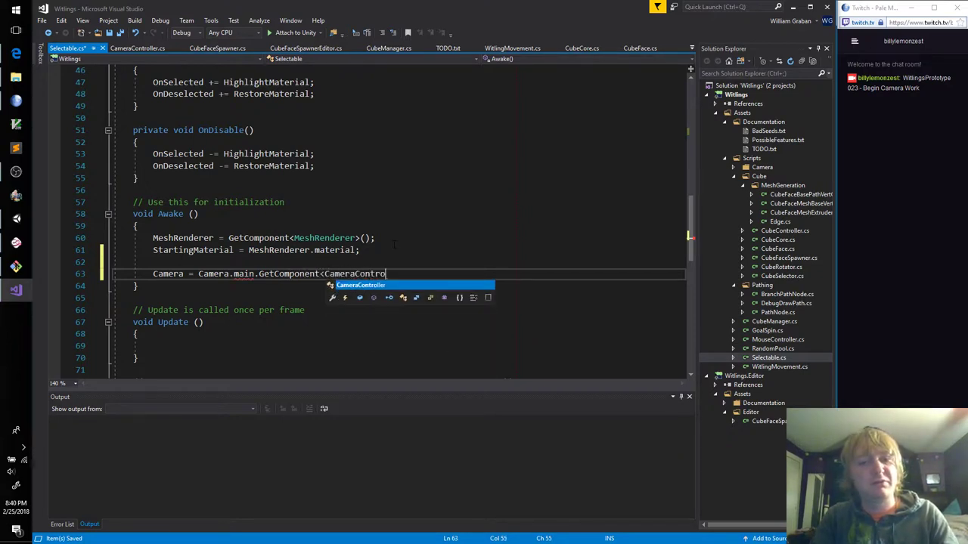
text(>();)
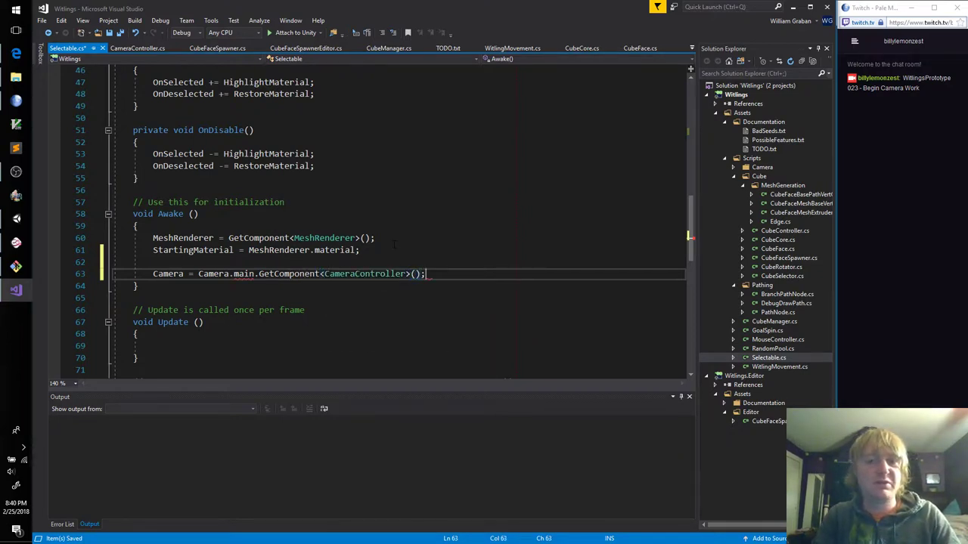
key(ctrl+s)
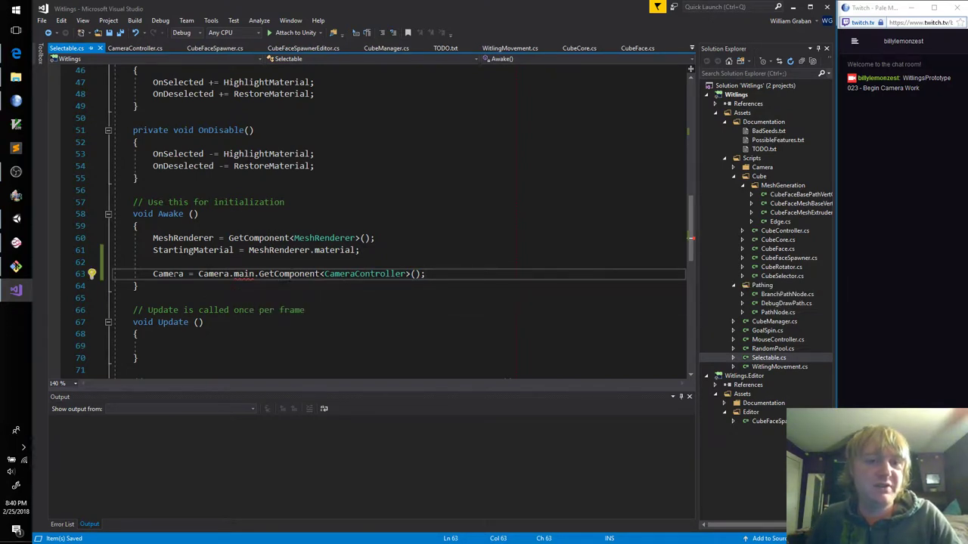
Rename the field and its Awake usage from Camera to CameraController, and save
click(187, 273)
text(Contro)
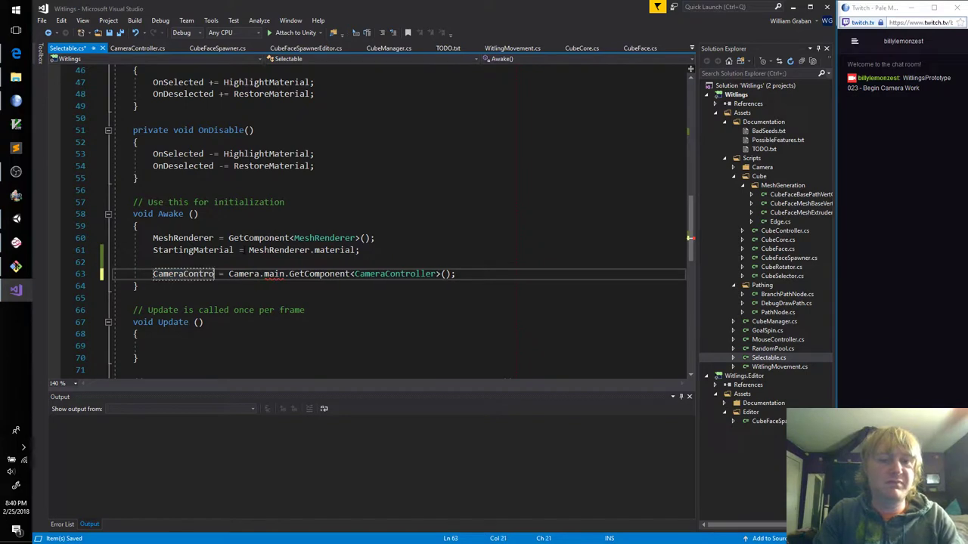
text(ller)
key(ctrl+shift+Left)
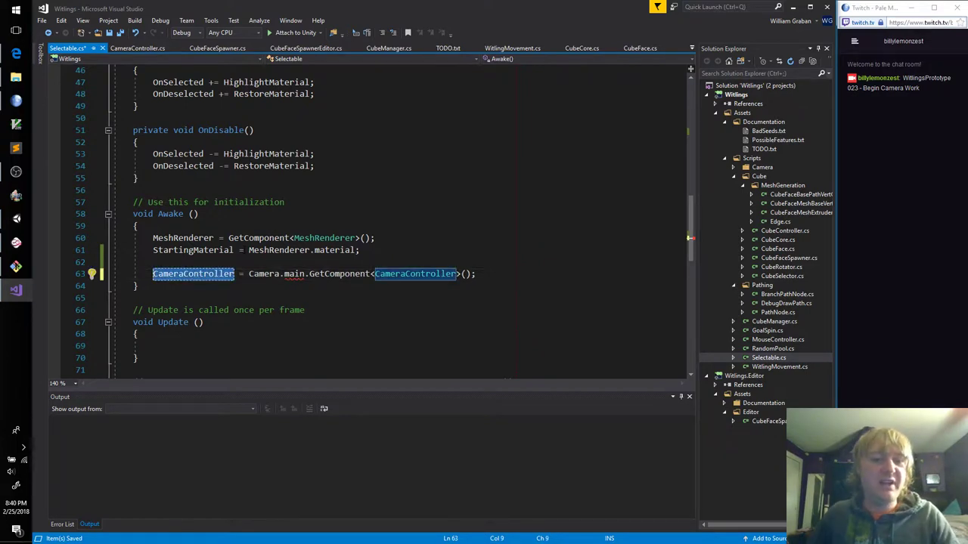
scroll(378, 219, up, 12)
click(289, 202)
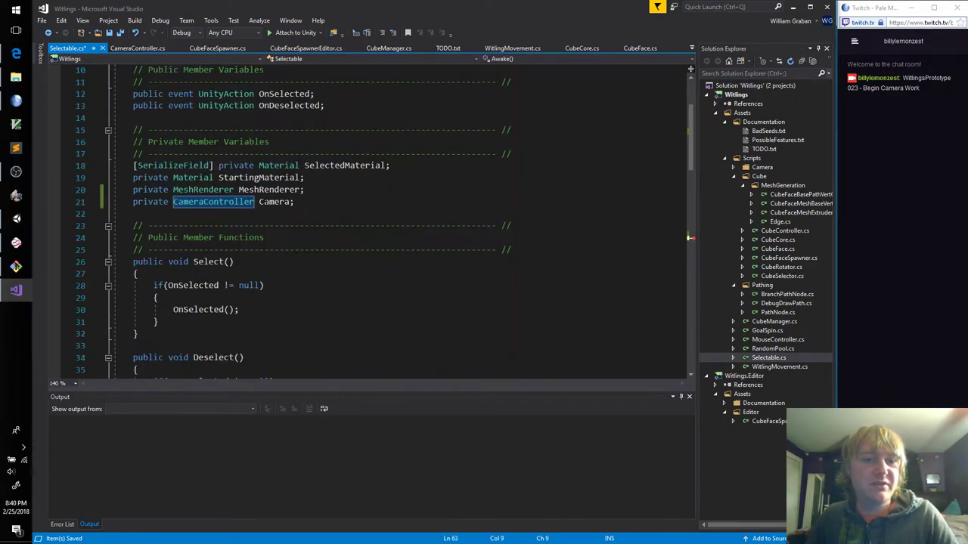
text(Controller)
key(Right)
key(ctrl+s)
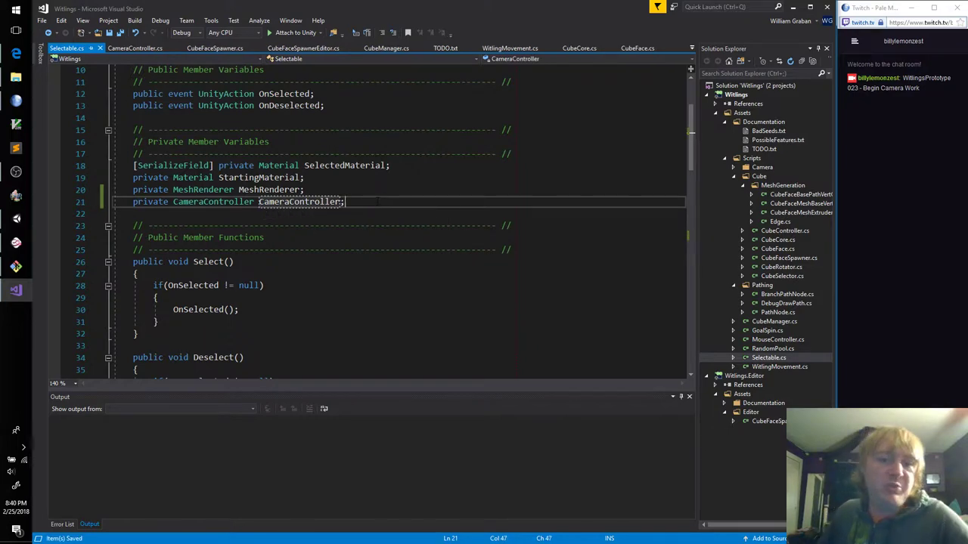
scroll(378, 219, down, 12)
double_click(263, 274)
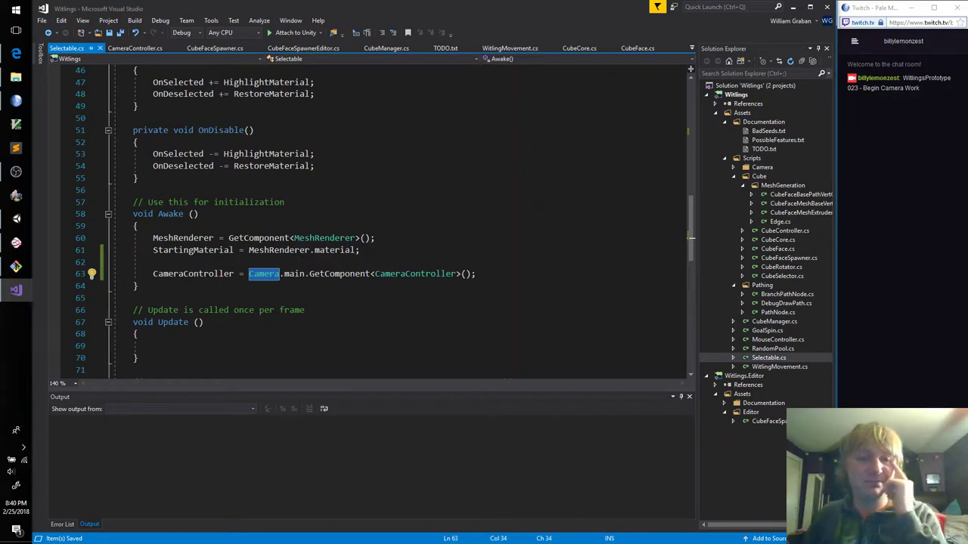
Add an if (CameraController == null) check logging 'Selectable object cannot find camera controller', and save
key(End)
key(Return)
text(if()
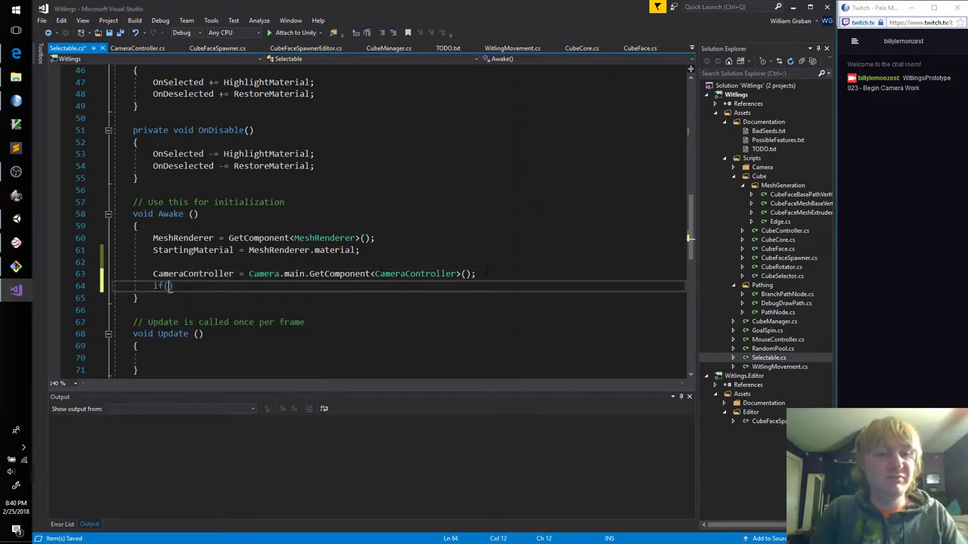
text(CameraController)
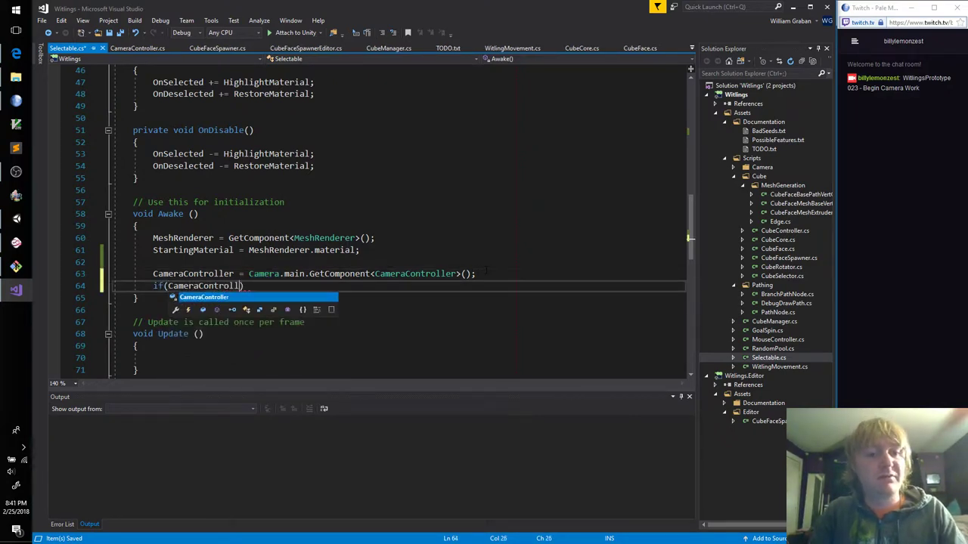
text( =)
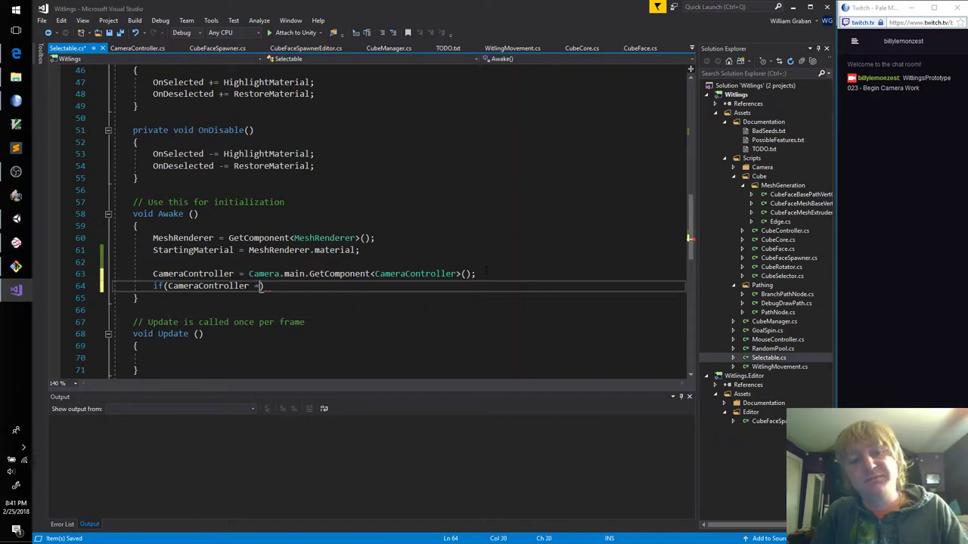
text(= null))
key(Return)
text({)
key(Return)
key(ctrl+s)
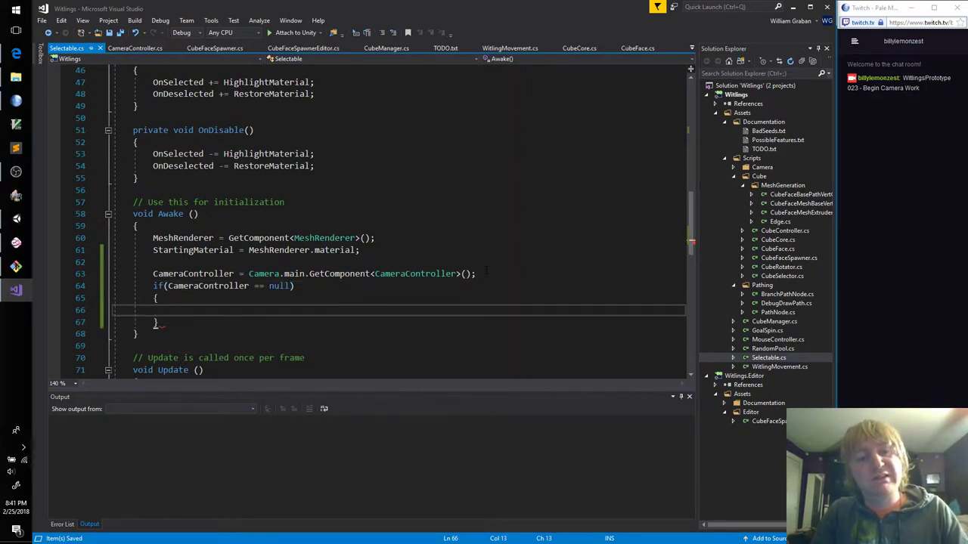
text(Debug.)
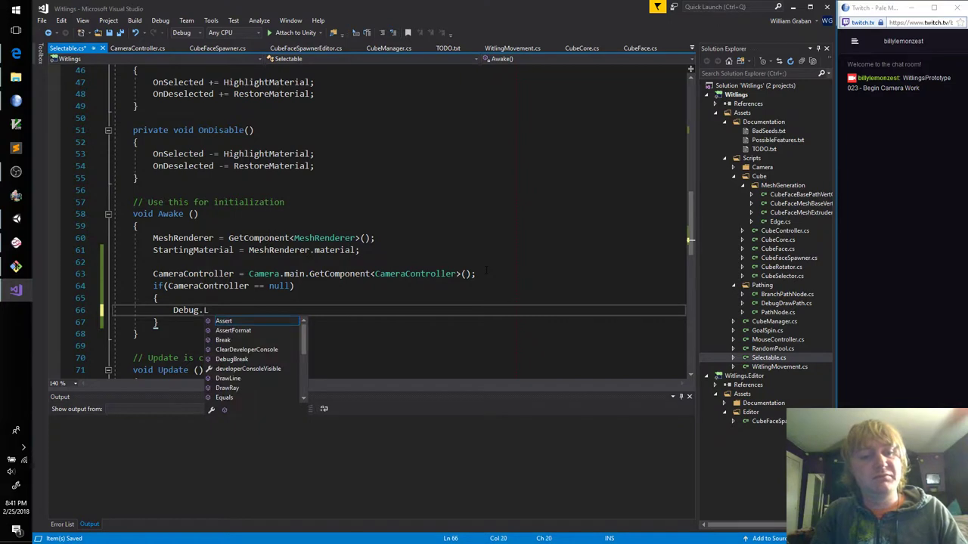
text(LogError(")
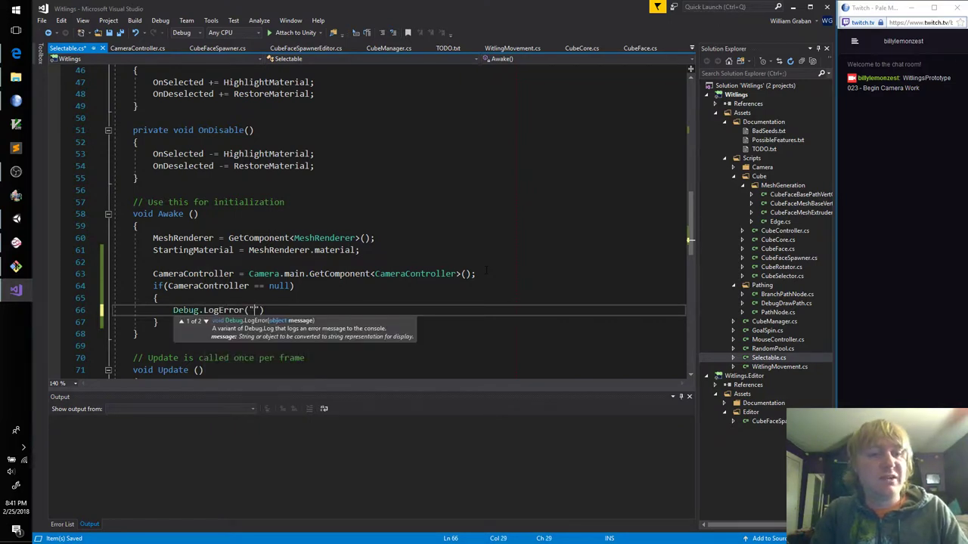
text(Selectable o)
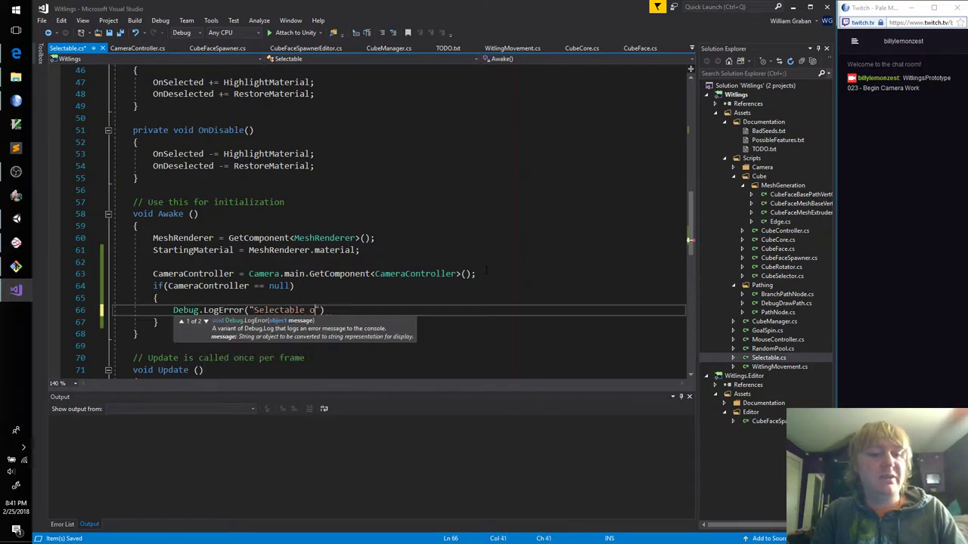
text(bject cannot fin)
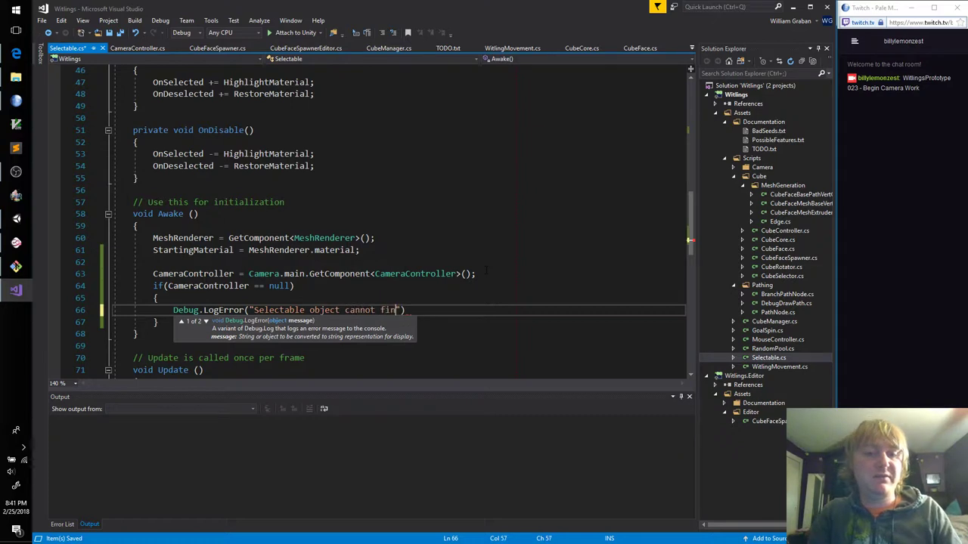
text(d camera controller)
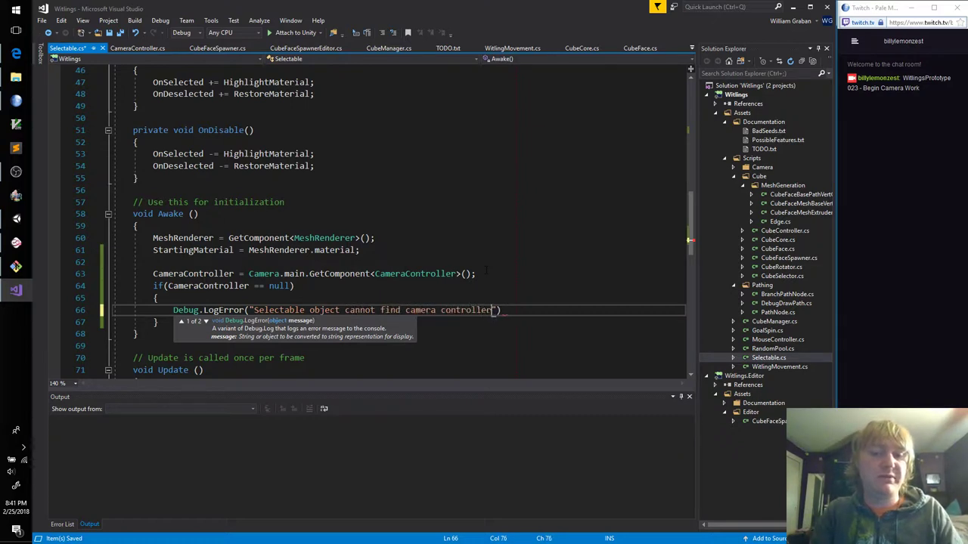
text(");)
key(ctrl+s)
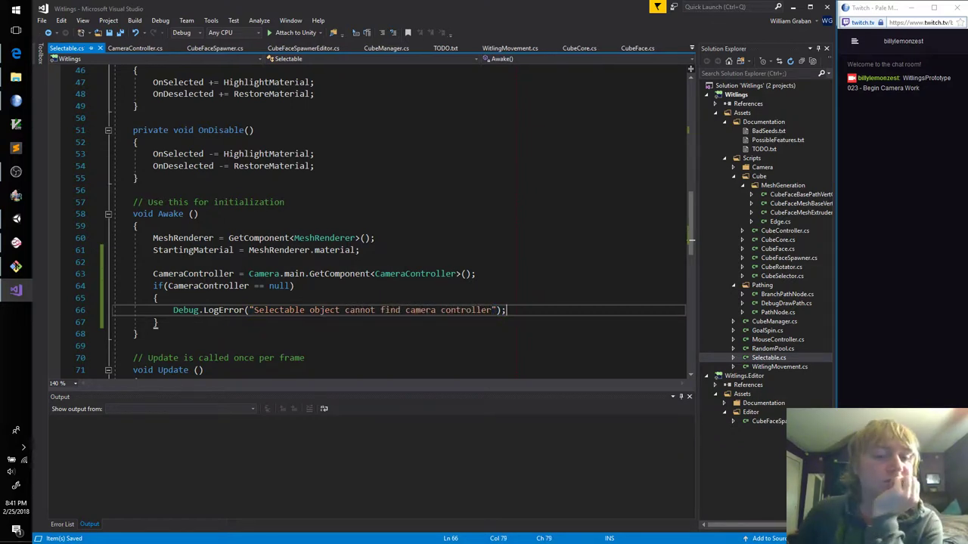
mouse_move(15, 219)
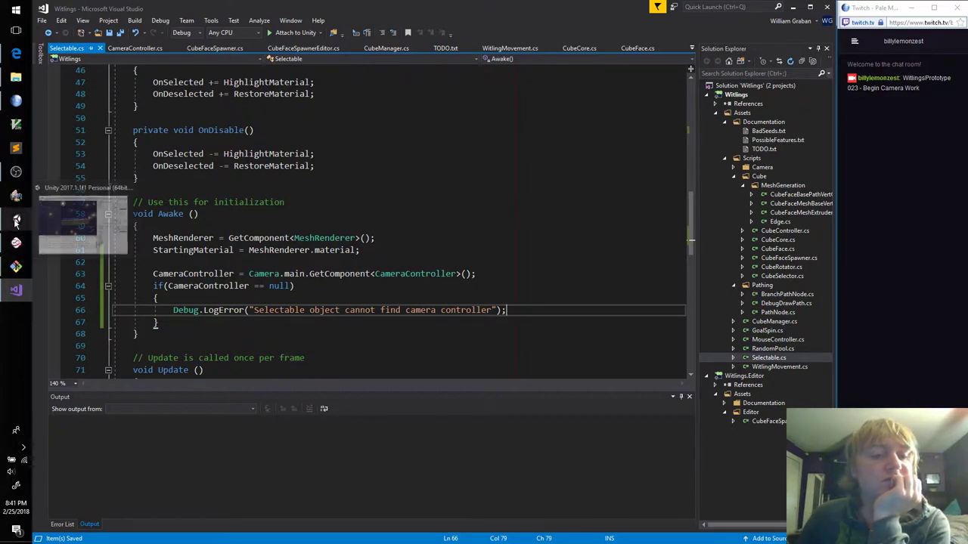
scroll(289, 242, up, 3)
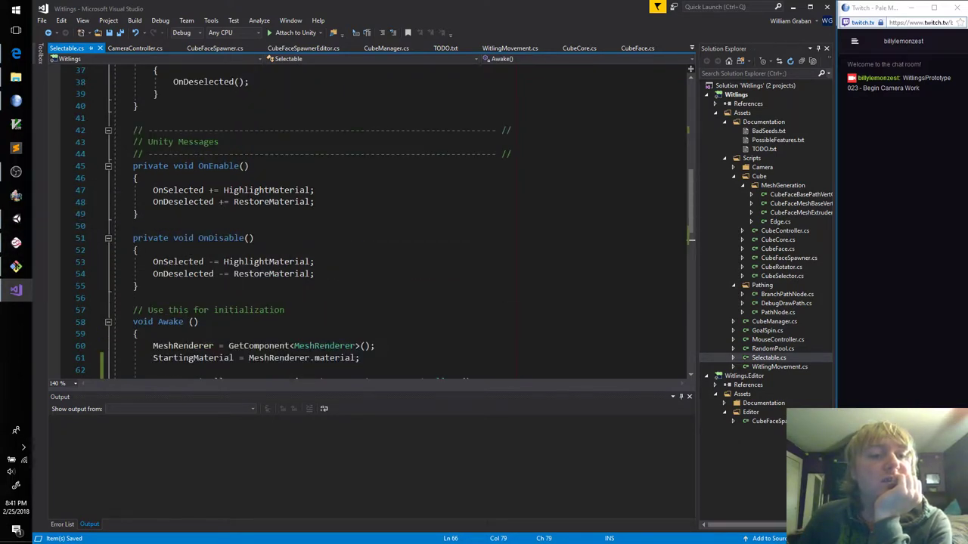
click(335, 189)
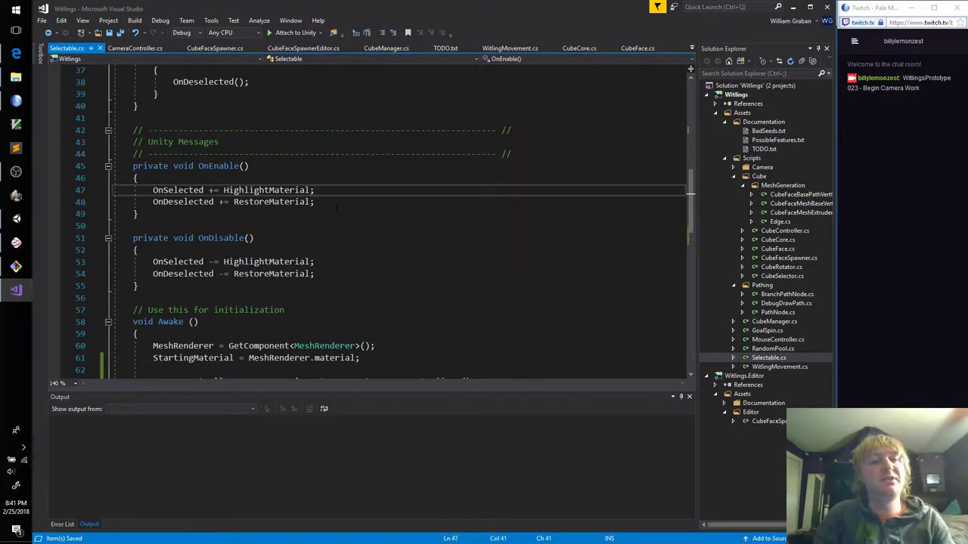
Add 'OnSelected += CameraEaseToSelectable;' below the HighlightMaterial subscription in OnEnable
key(Return)
text(OnSelected)
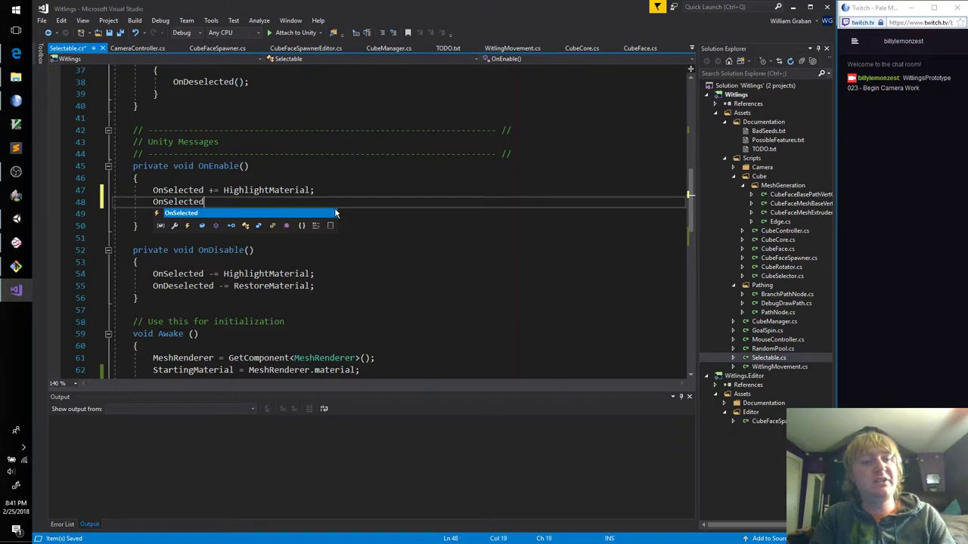
text( +=)
key(Escape)
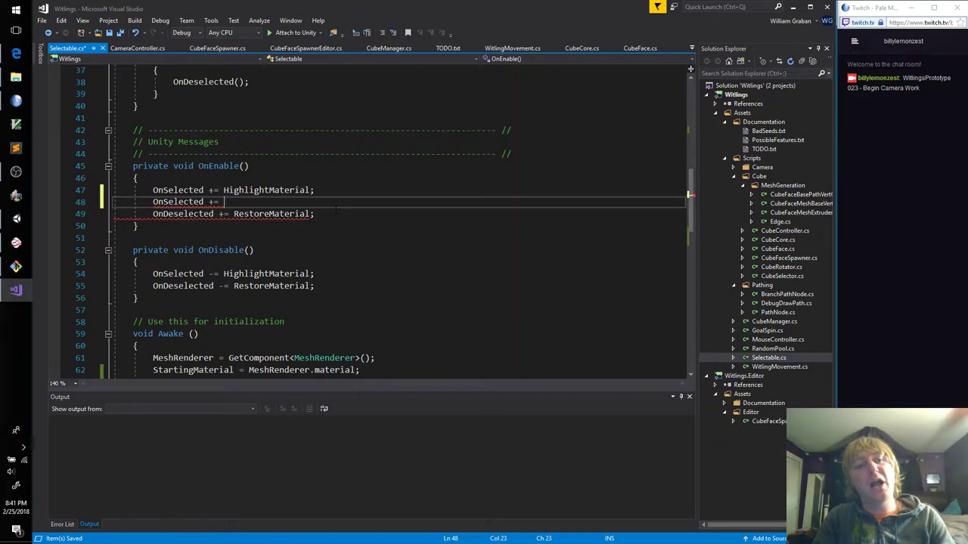
text(Ca)
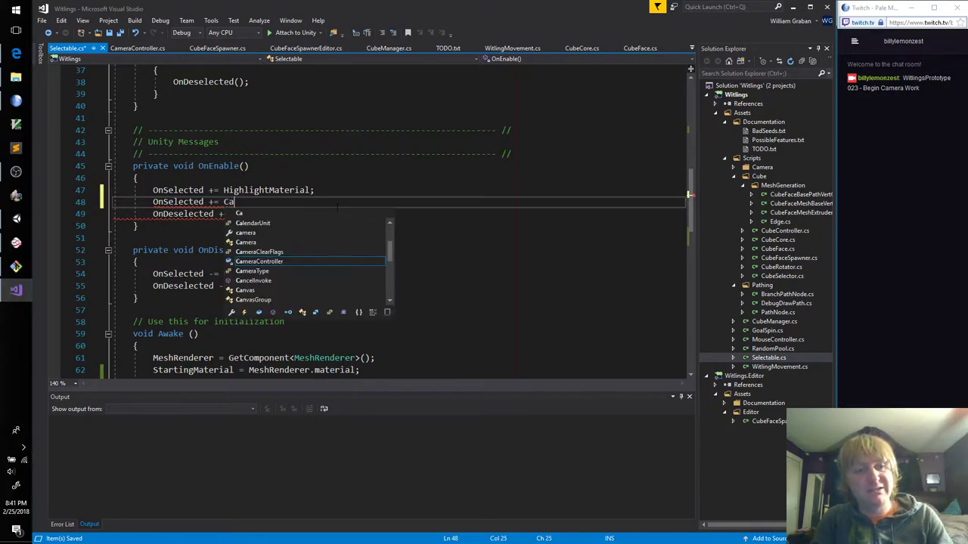
text(meraEaseTo)
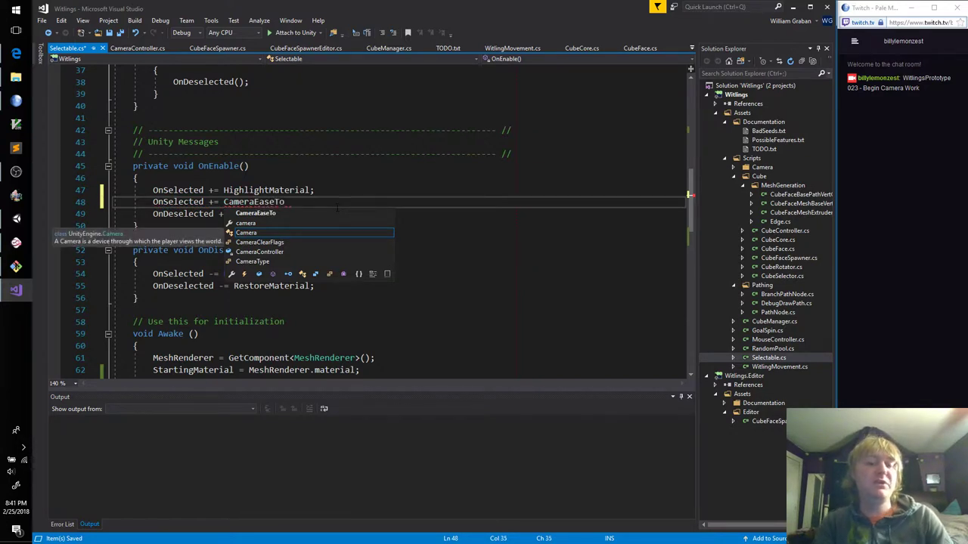
text(Selecta)
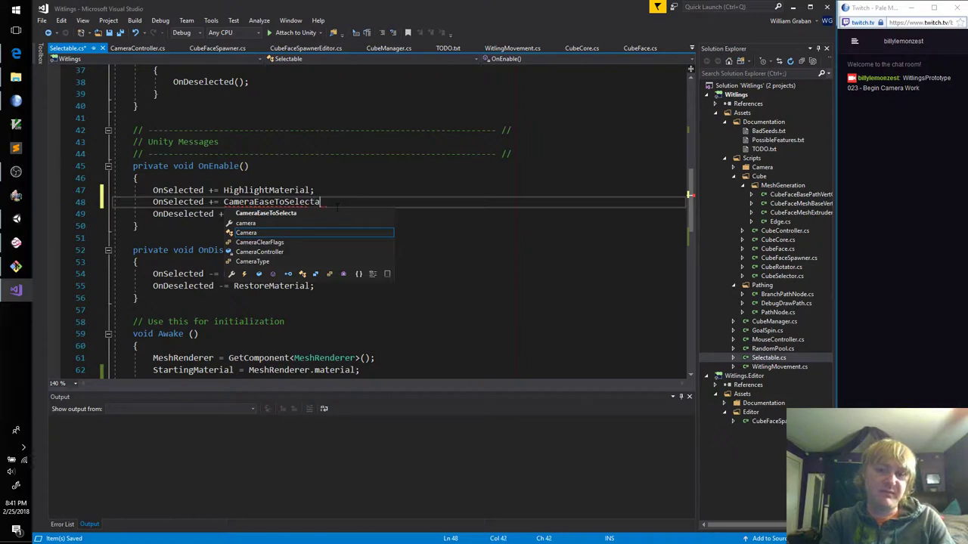
text(ble;)
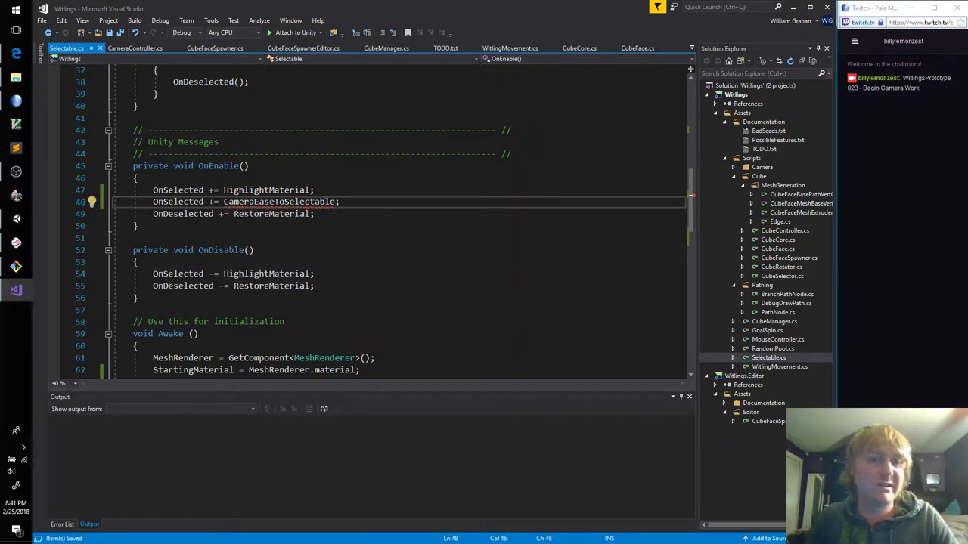
scroll(224, 257, down, 6)
scroll(224, 257, down, 3)
scroll(224, 257, down, 3)
Add a CameraEaseToSelectable method calling CameraController.BeginEasingToTarget(this.transform), and save
click(225, 257)
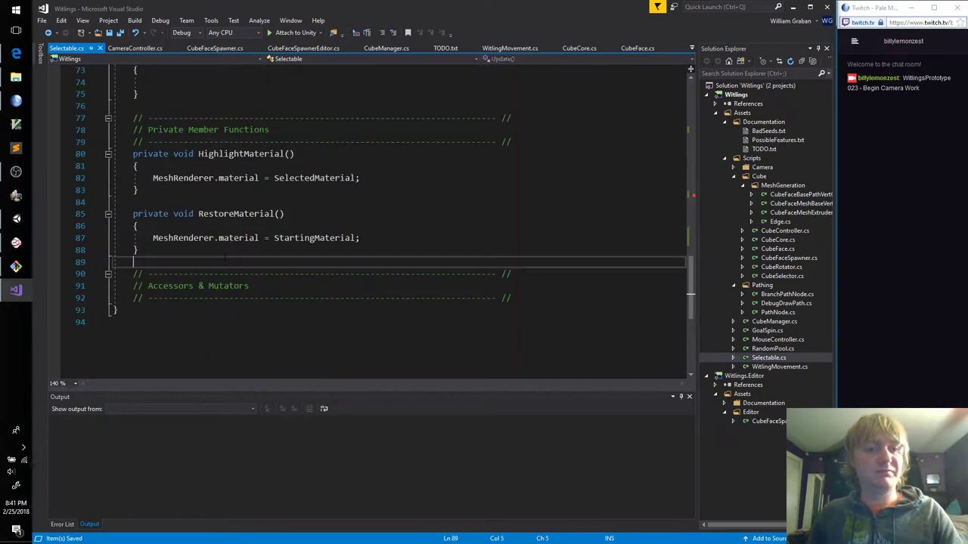
key(Return)
key(Return)
key(Up)
text(pr)
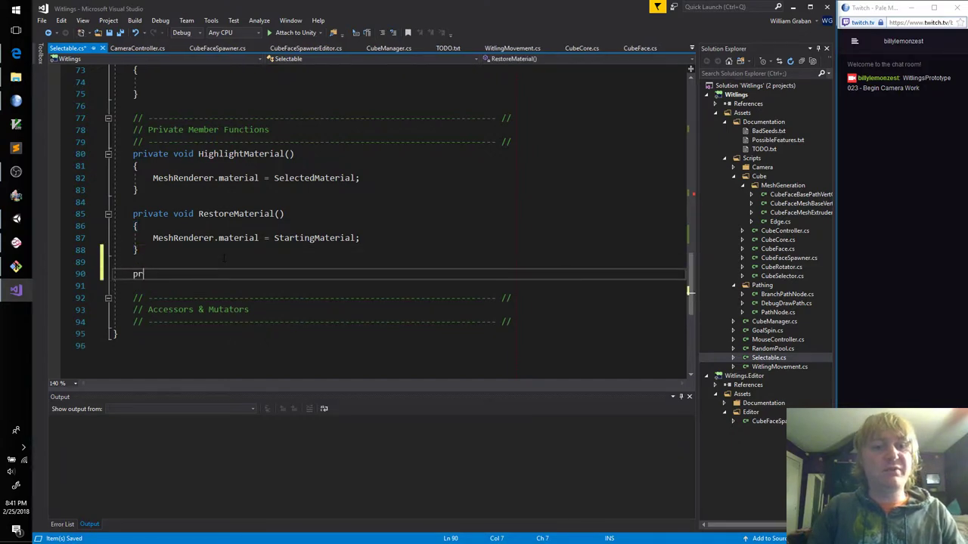
text(ivate void Camer)
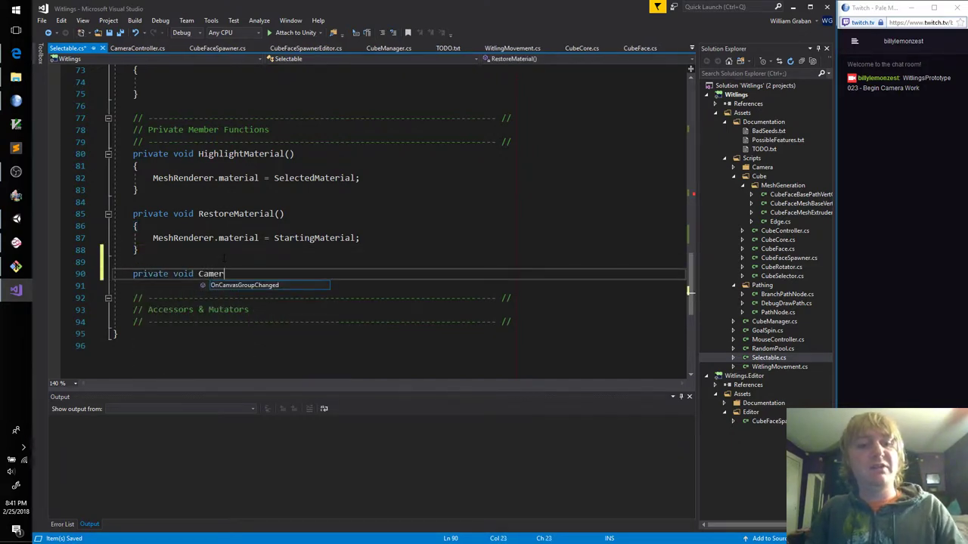
key(BackSpace)
key(BackSpace)
key(BackSpace)
text(me)
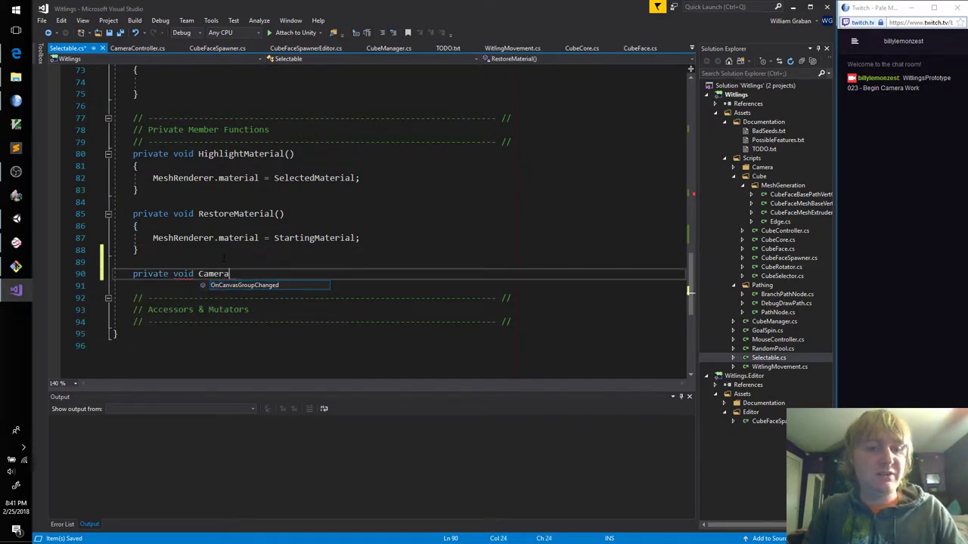
text(EaseTo)
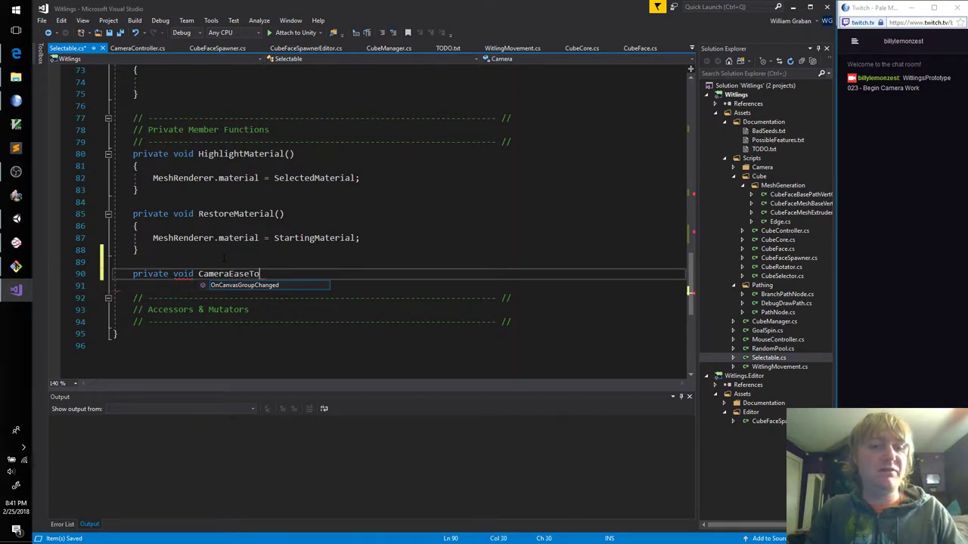
text(())
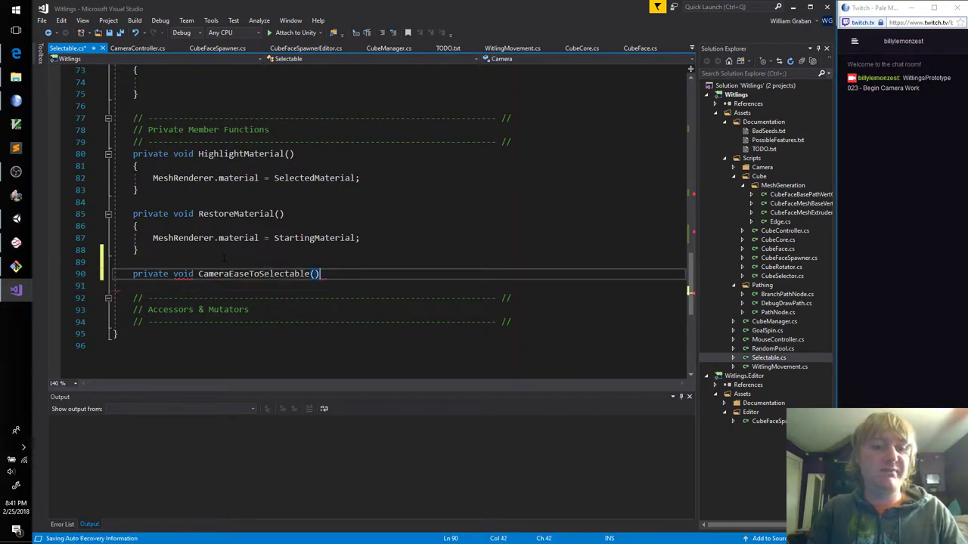
key(Return)
text({)
key(Return)
text(Came)
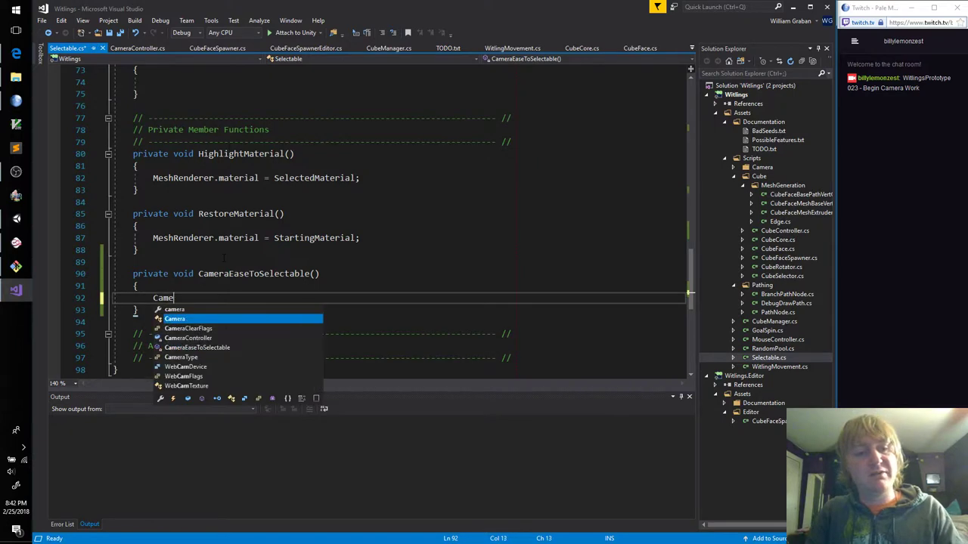
text(raController.)
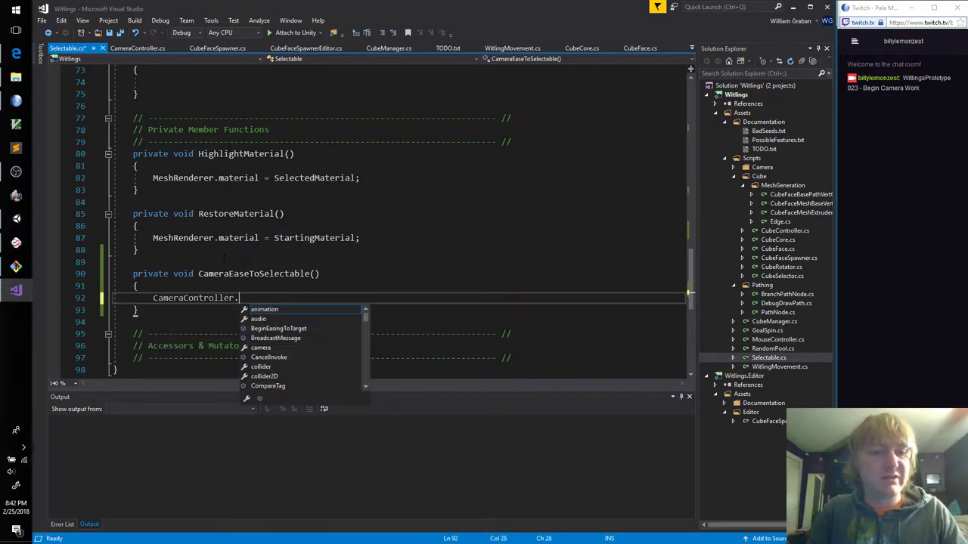
text(Beg)
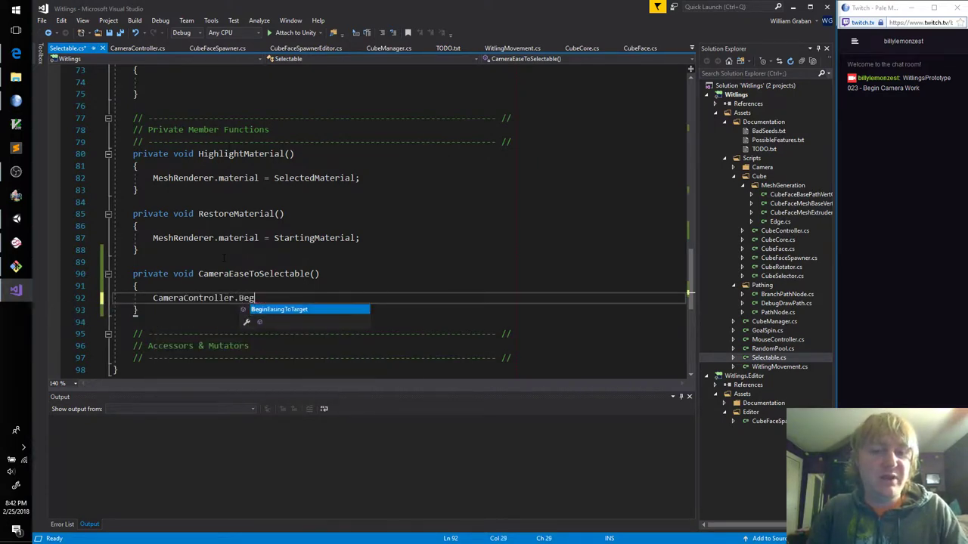
key(Tab)
text((this.t)
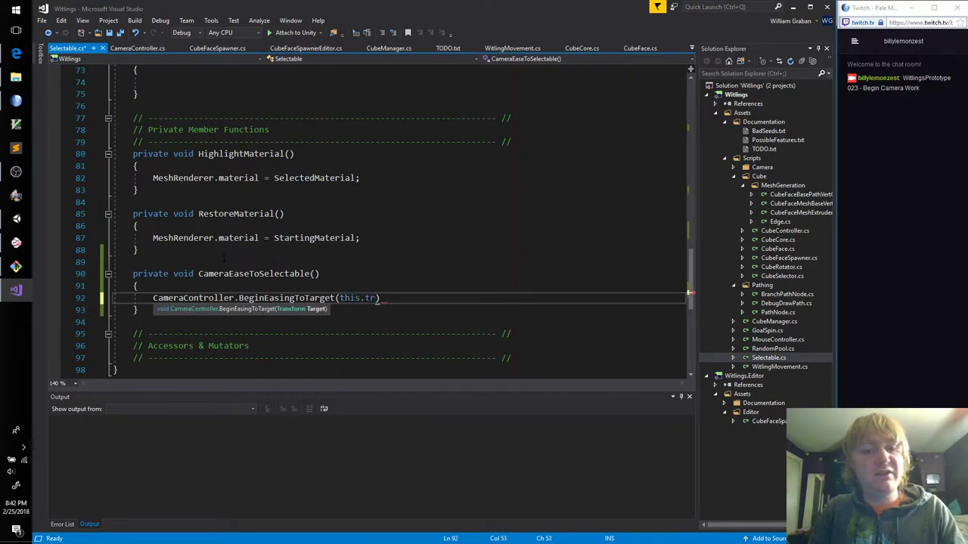
text(ransform);)
key(ctrl+s)
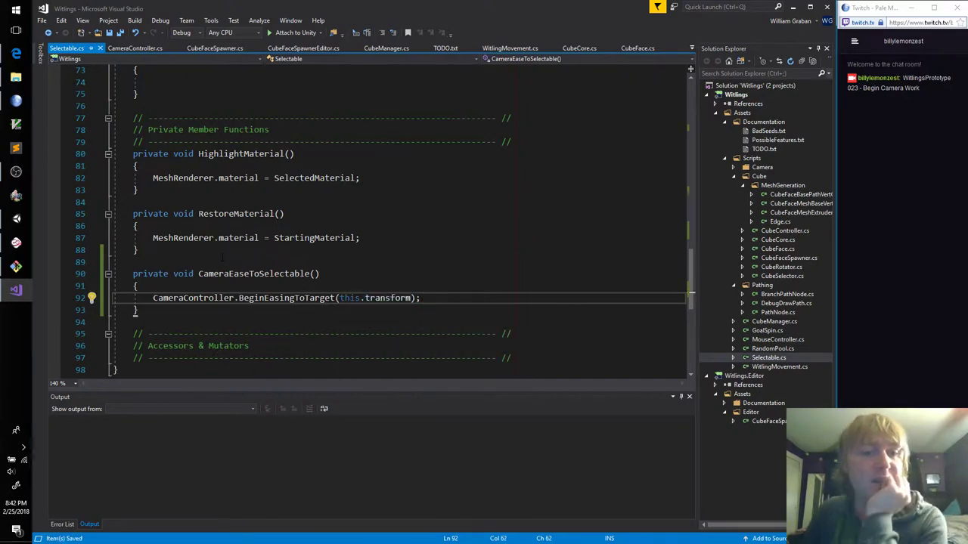
Copy the subscription into OnDisable as 'OnSelected -= CameraEaseToSelectable;'
scroll(223, 258, up, 6)
scroll(217, 246, up, 6)
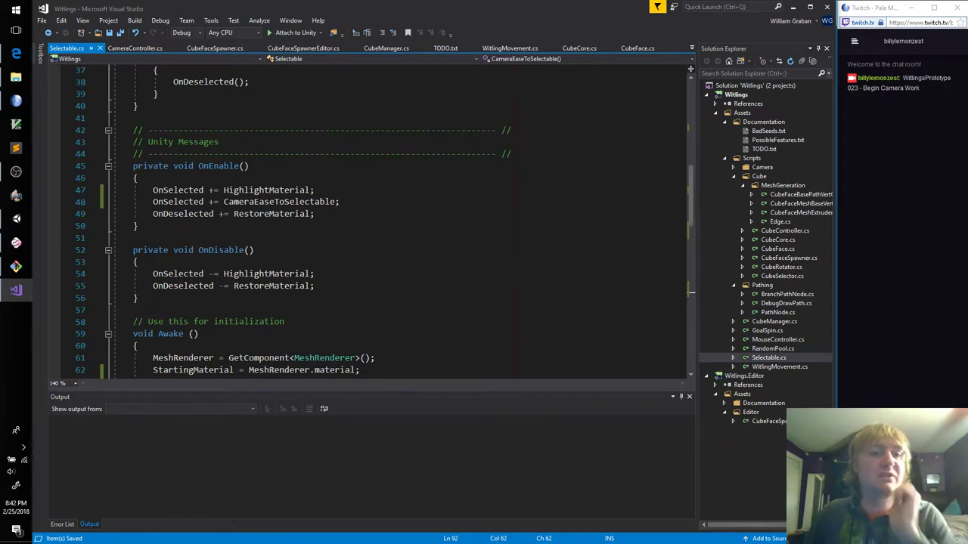
click(367, 201)
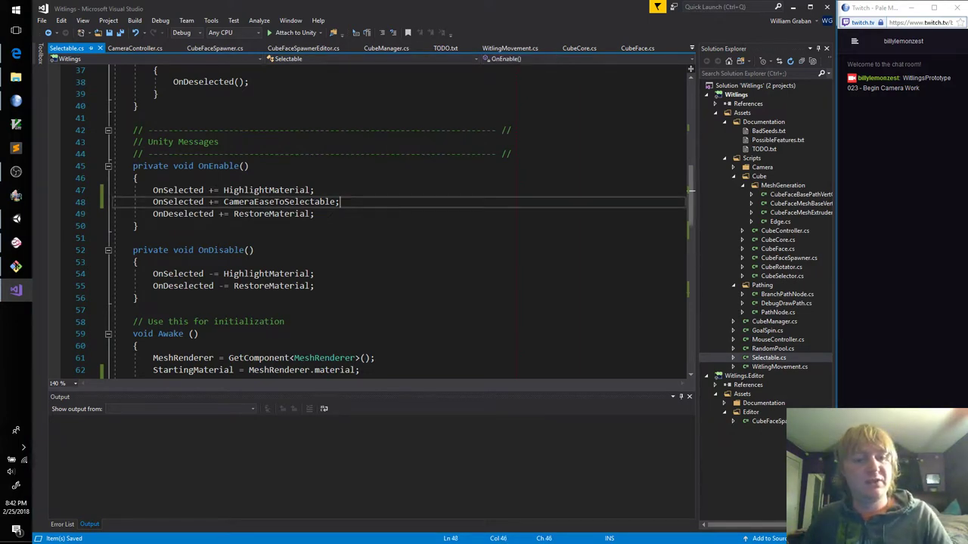
key(ctrl+c)
click(318, 286)
key(ctrl+v)
click(214, 286)
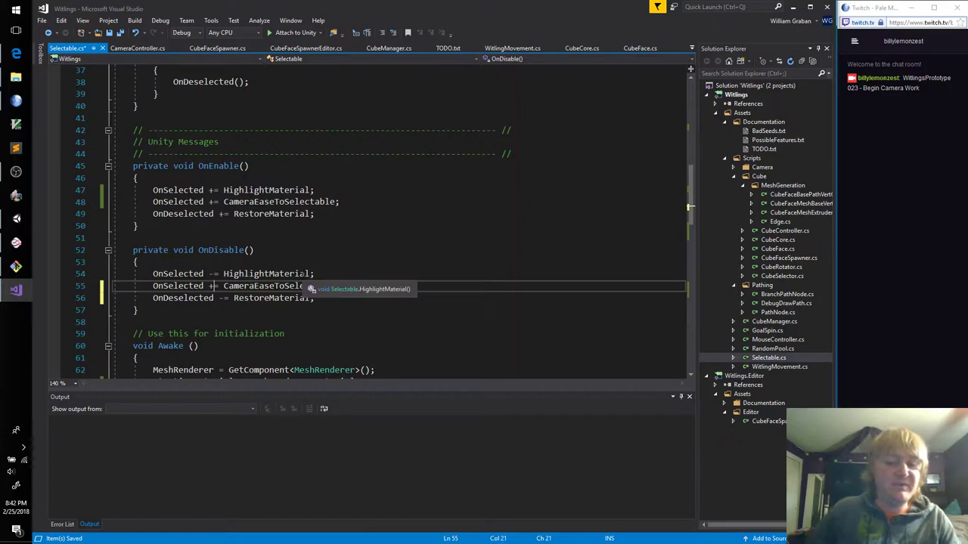
key(BackSpace)
text(-)
scroll(317, 239, down, 3)
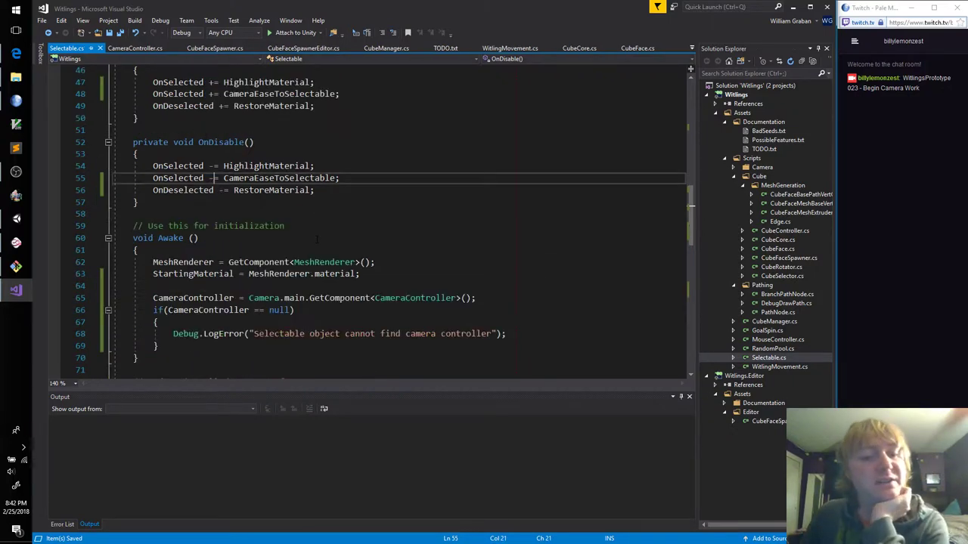
click(16, 219)
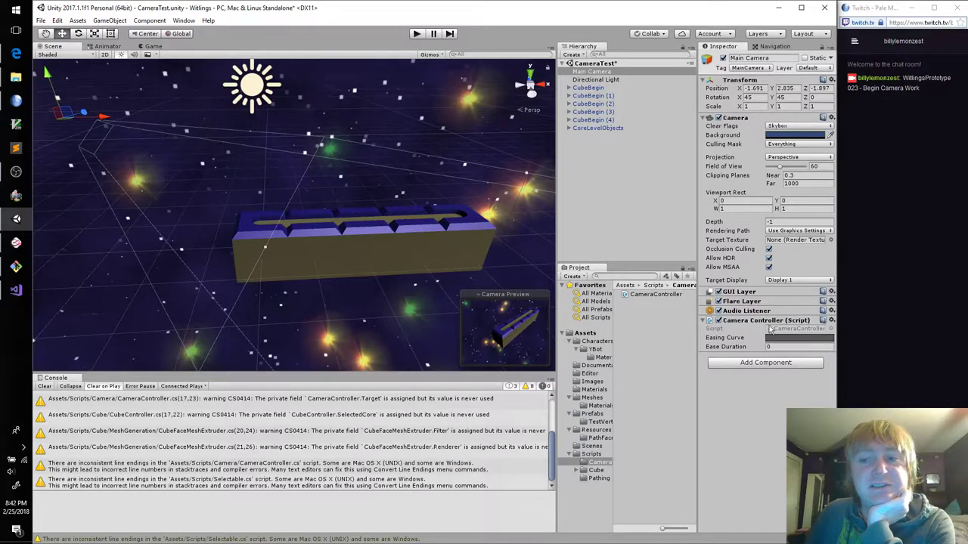
Apply the ease-in-out preset to the camera controller's Easing Curve
click(771, 338)
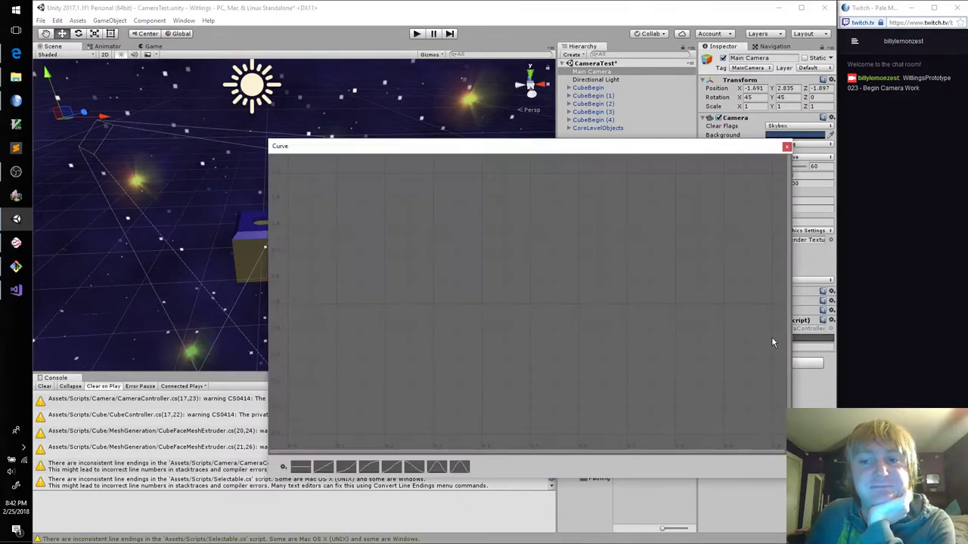
click(395, 472)
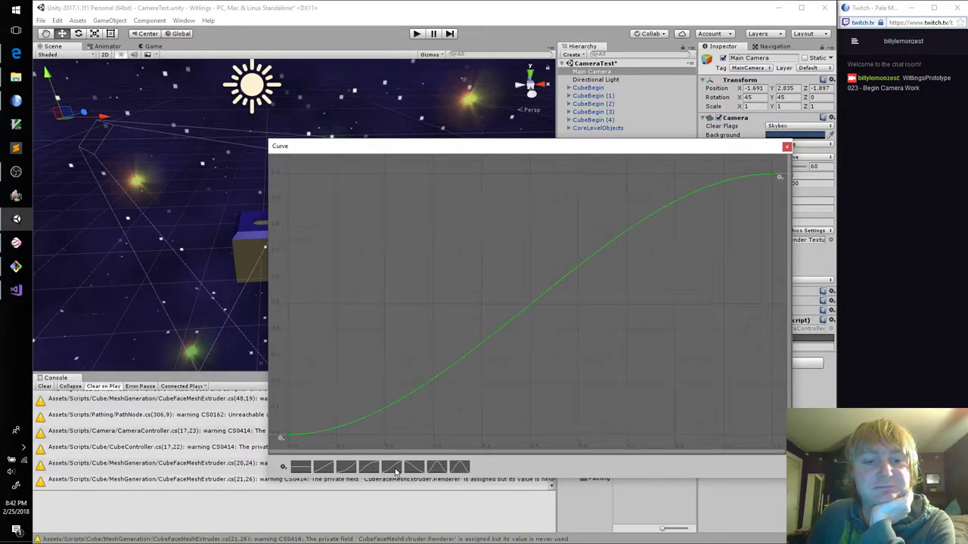
click(787, 146)
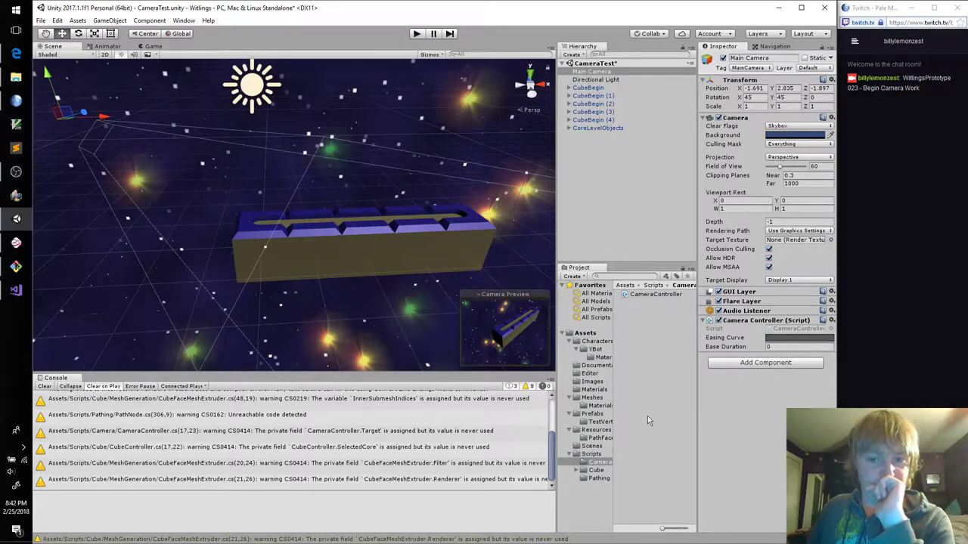
click(781, 338)
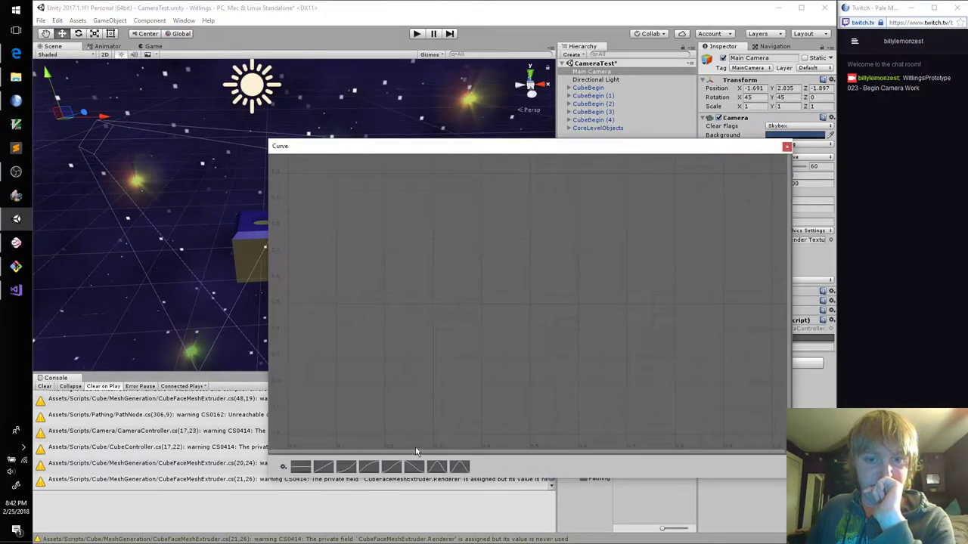
click(390, 468)
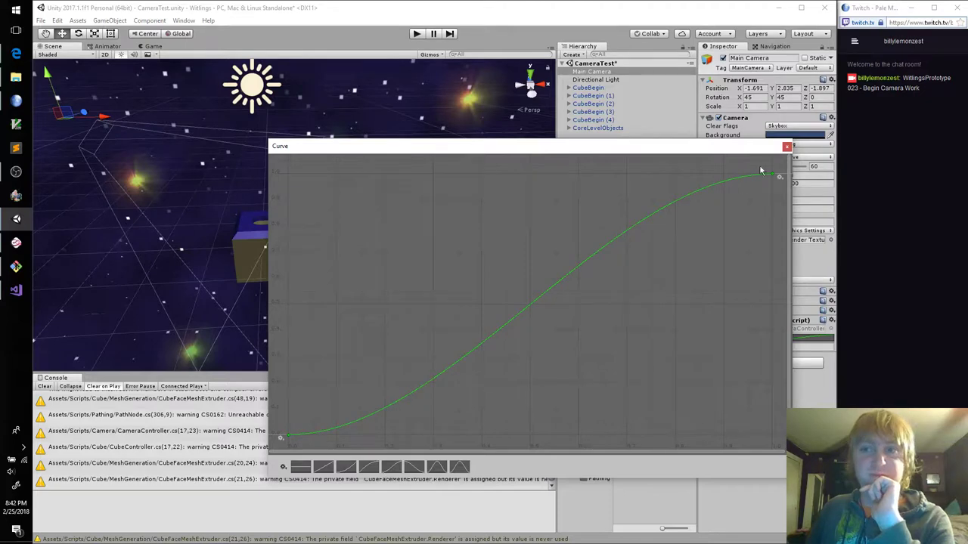
click(787, 147)
Set Ease Duration to 1 and test the camera easing in Play mode
click(774, 346)
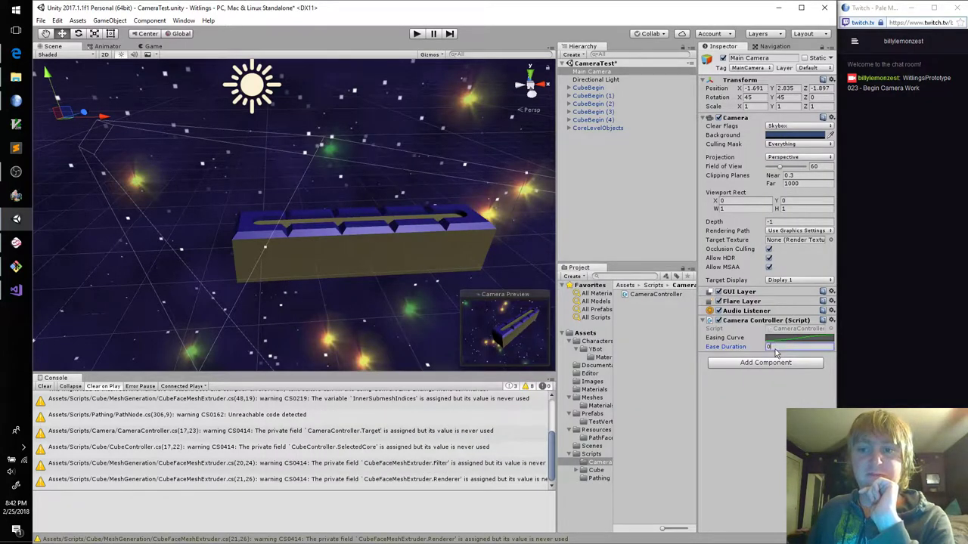
text(1)
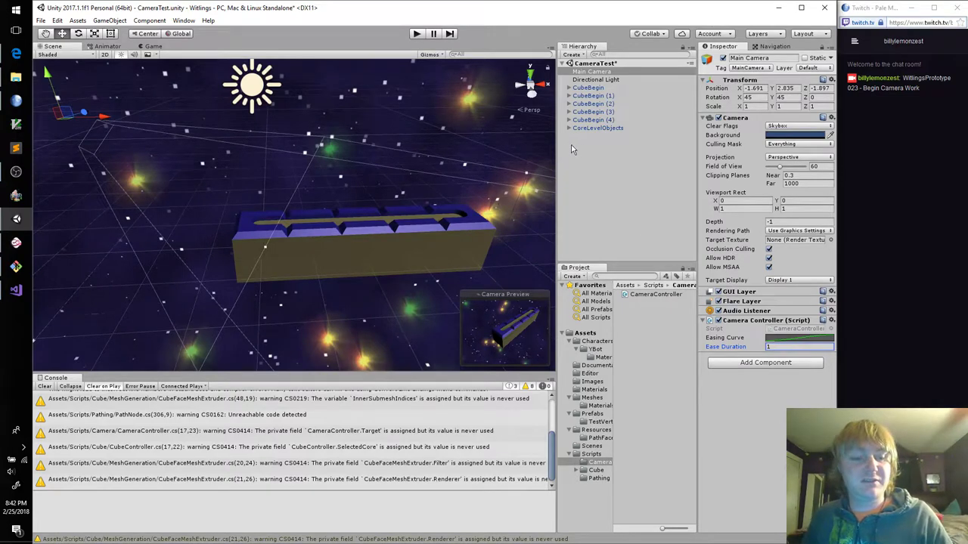
click(416, 33)
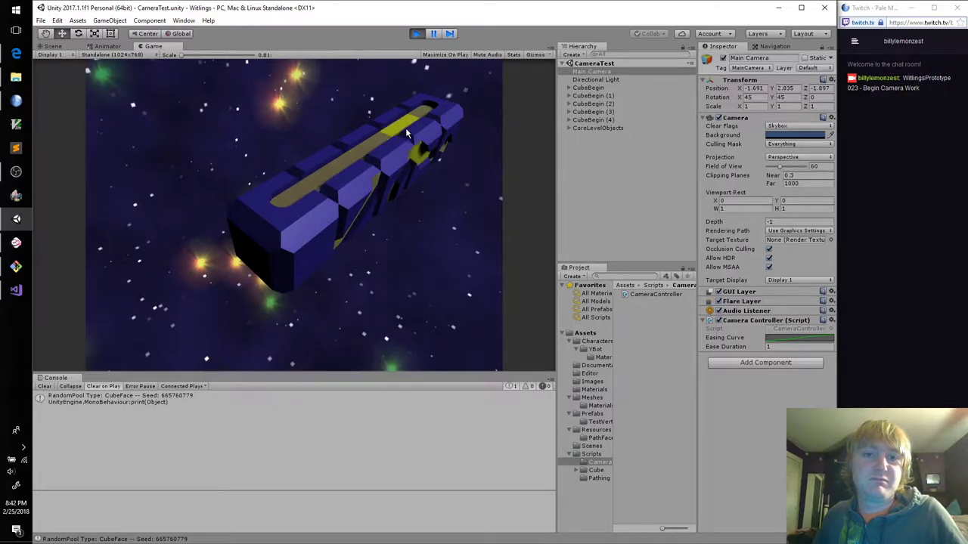
click(415, 34)
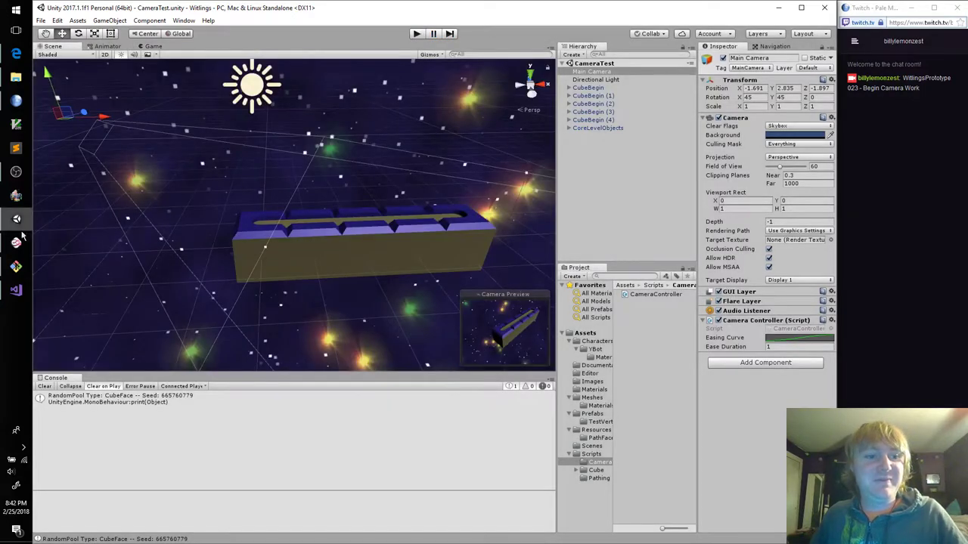
Add print("Foo"); at the top of CameraEaseToSelectable and save
click(15, 291)
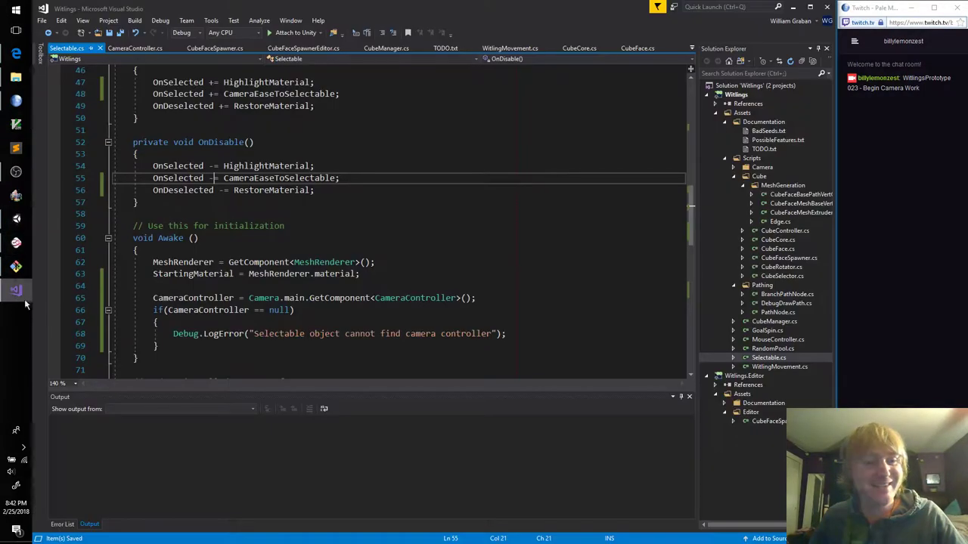
scroll(242, 328, down, 10)
click(214, 192)
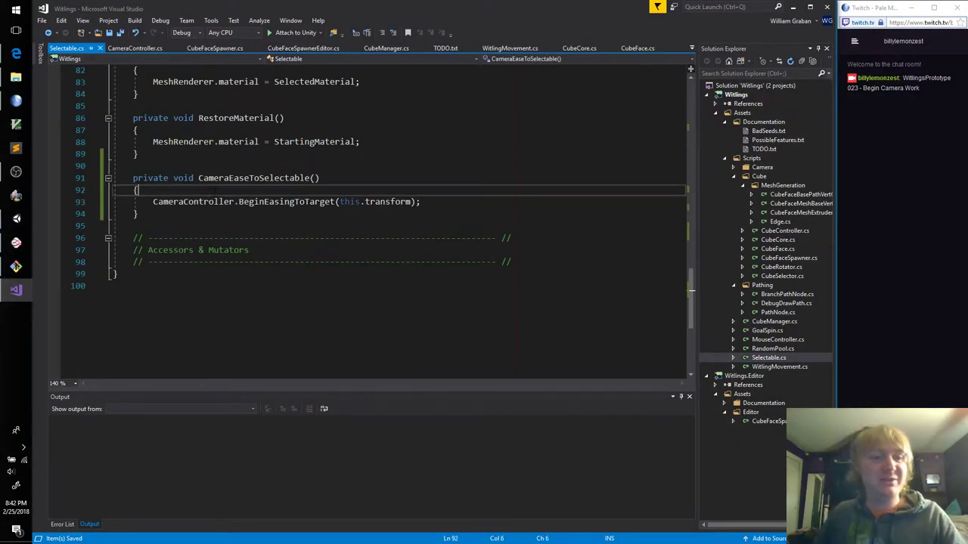
key(Return)
text(print(")
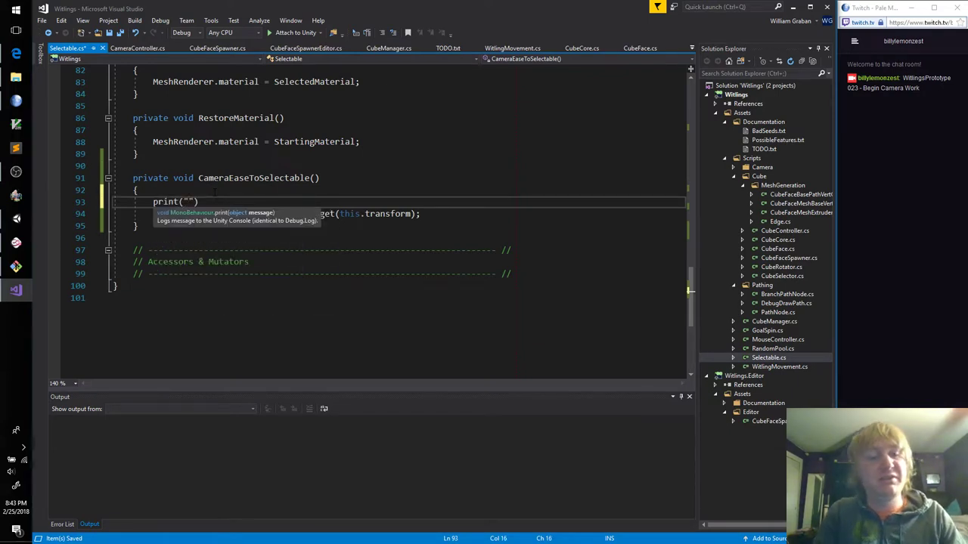
text(Foo"))
key(BackSpace)
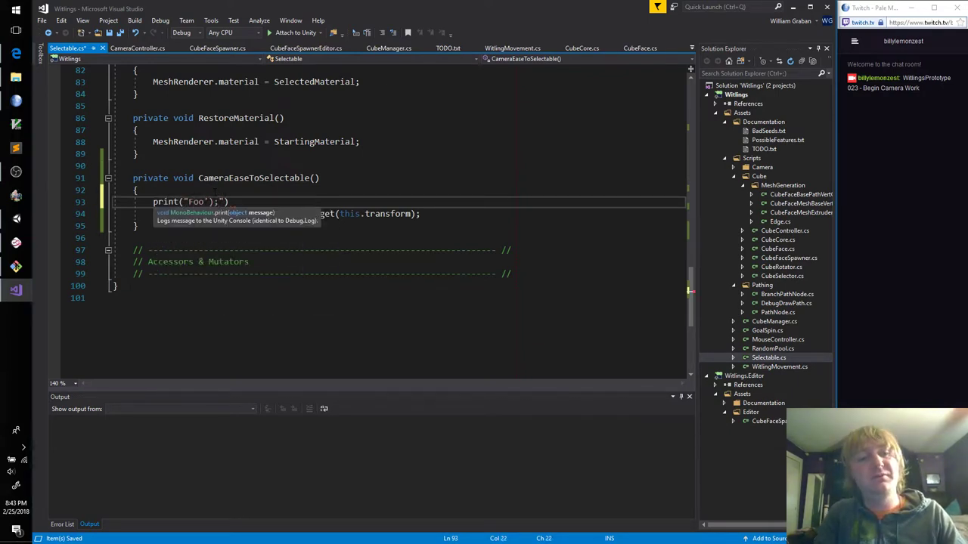
key(BackSpace)
text())
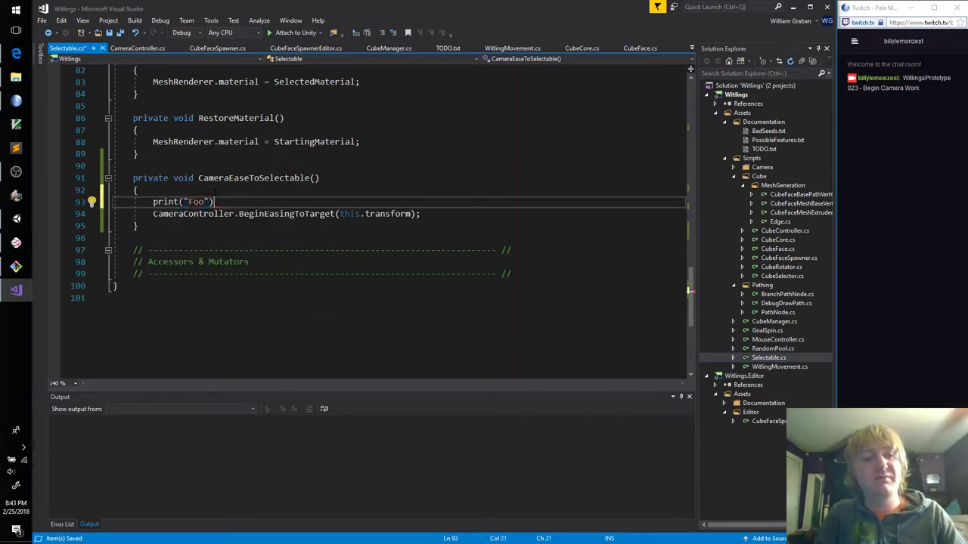
text(;)
key(ctrl+s)
Run a short Play mode test in Unity to check that Foo is logged
key(alt+Tab)
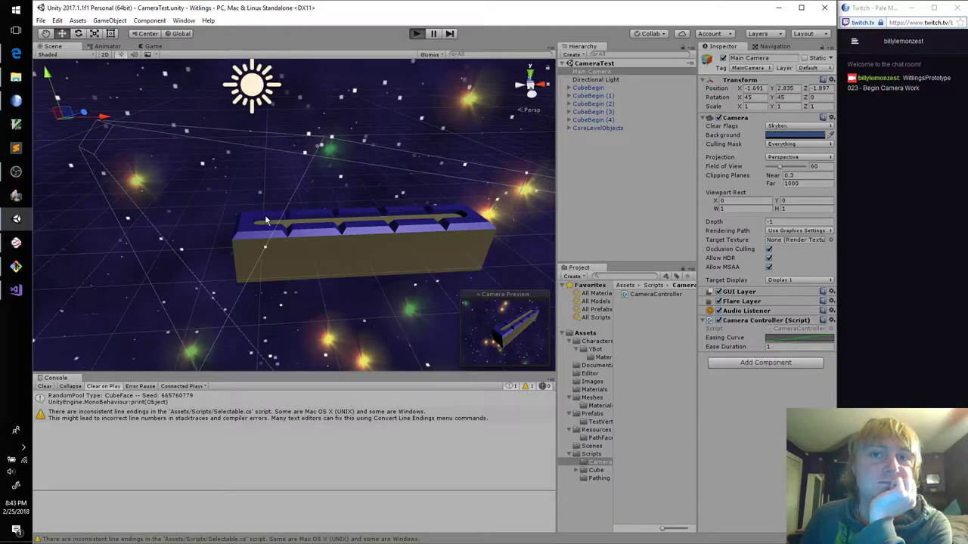
key(ctrl+p)
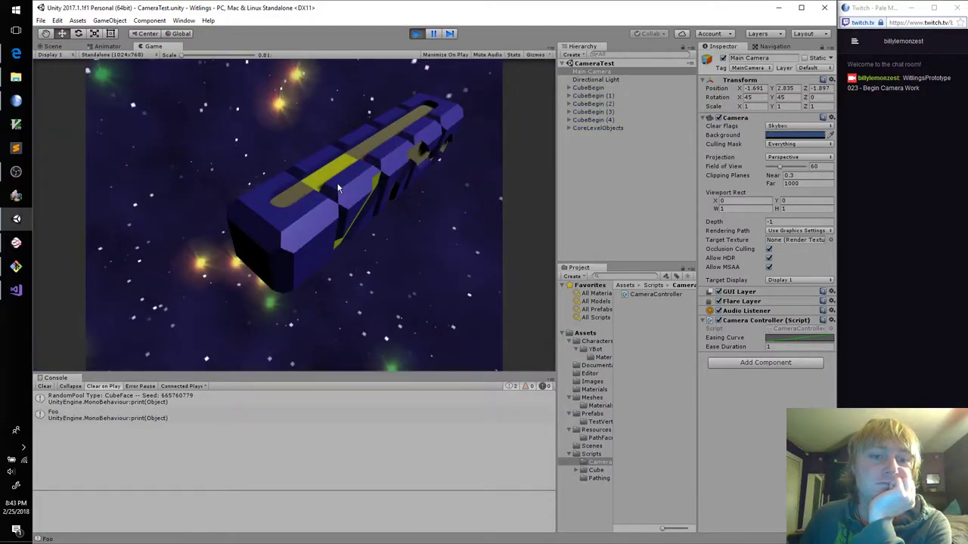
click(417, 34)
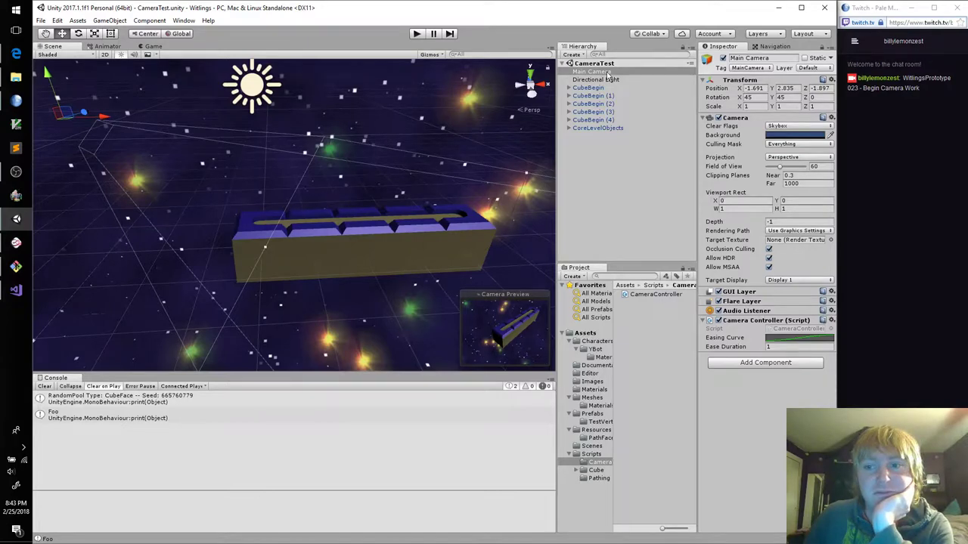
In BeginEasingToTarget, add a print(CameraStart) line after the CameraEnd assignment
click(16, 289)
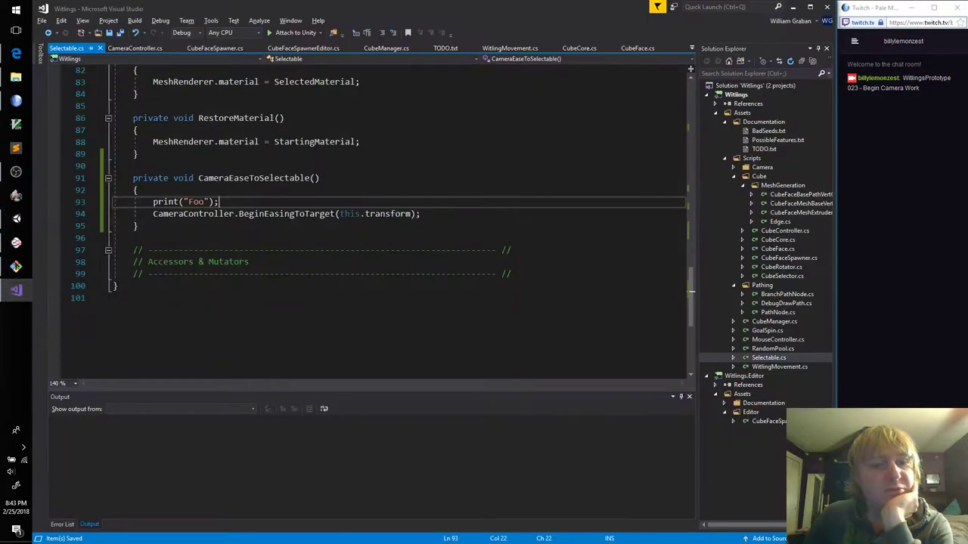
click(290, 214)
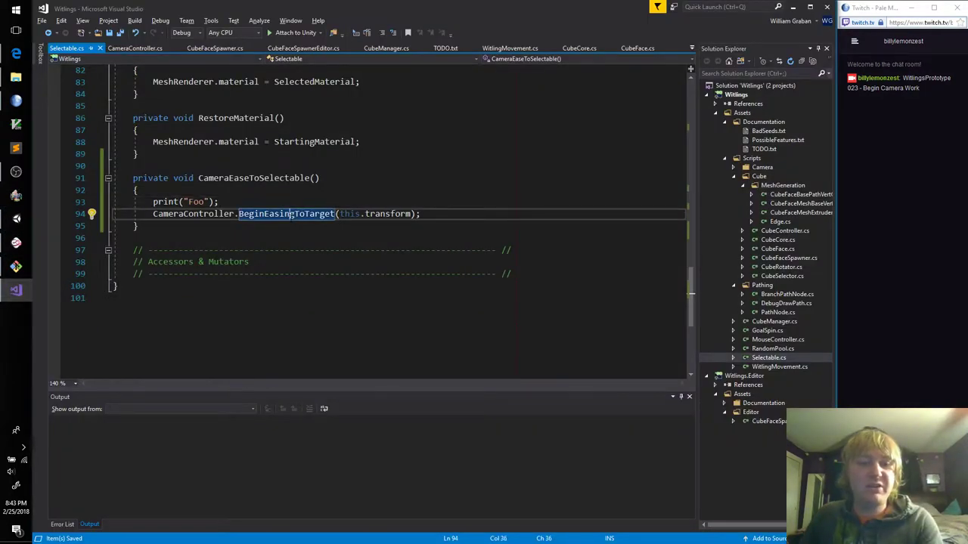
key(F12)
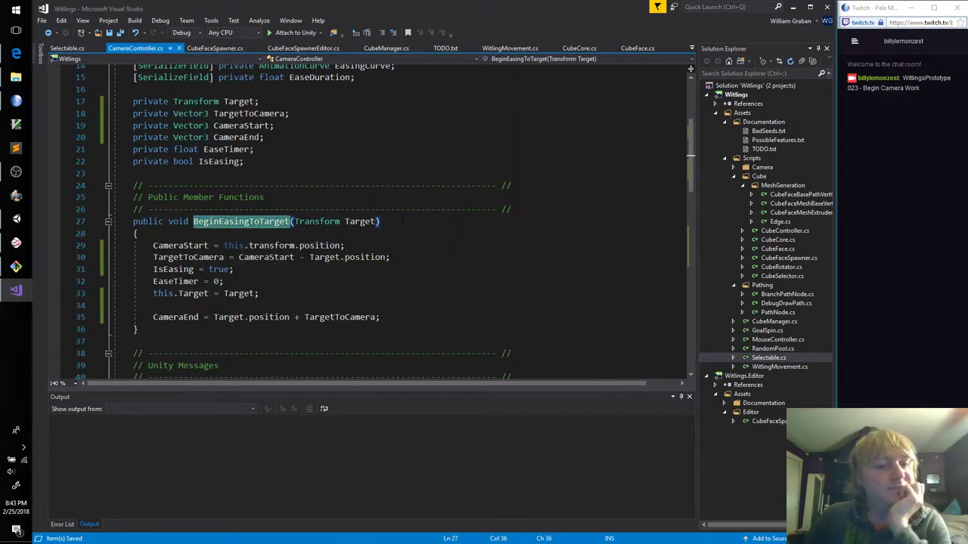
click(426, 317)
key(Return)
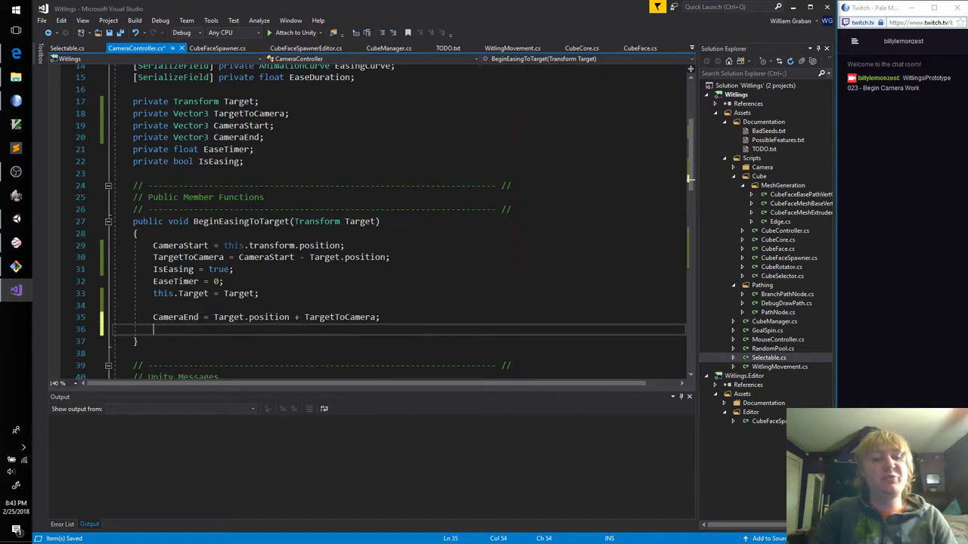
key(Return)
text(print(Camera)
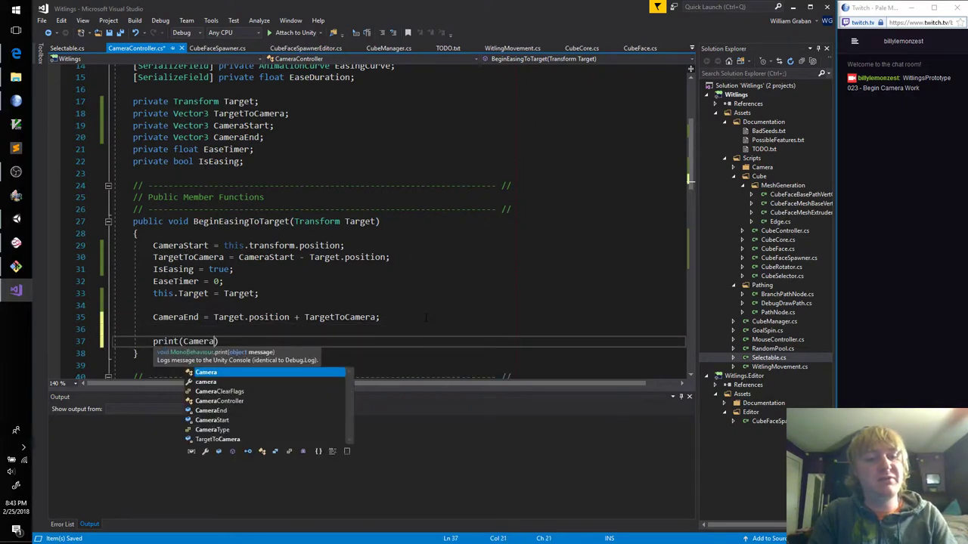
text(Start))
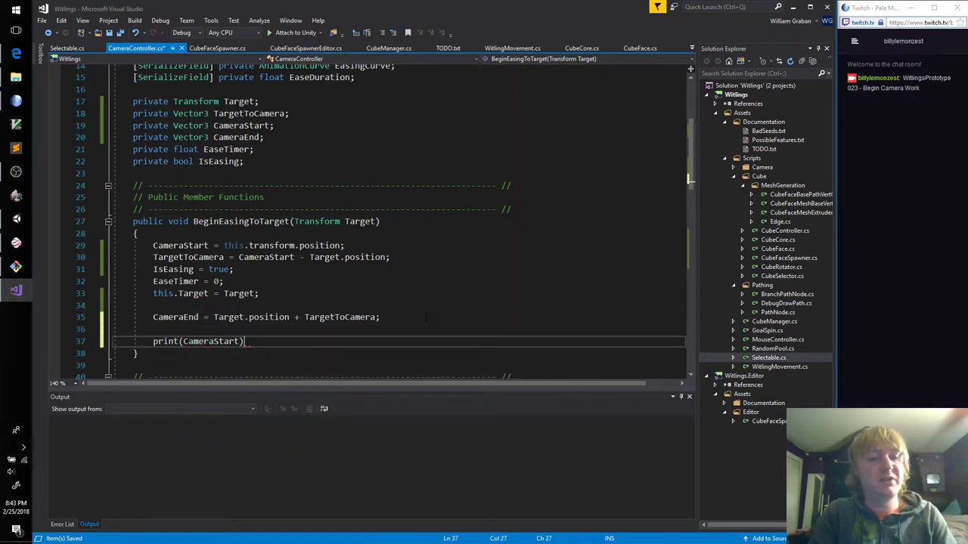
Duplicate that line as print(CameraEnd) and save CameraController.cs
key(ctrl+c)
key(ctrl+v)
key(Left)
key(Left)
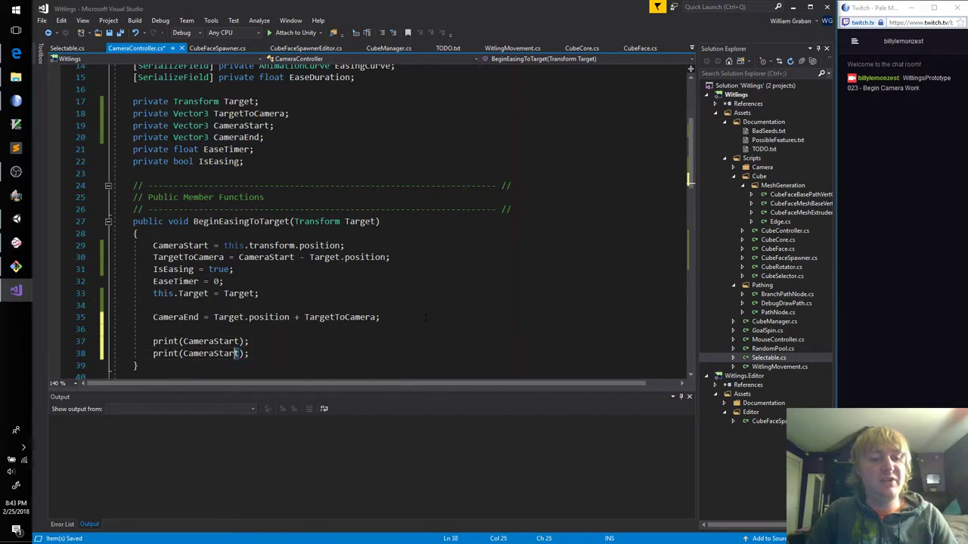
key(BackSpace)
key(BackSpace)
key(BackSpace)
text(End)
key(ctrl+s)
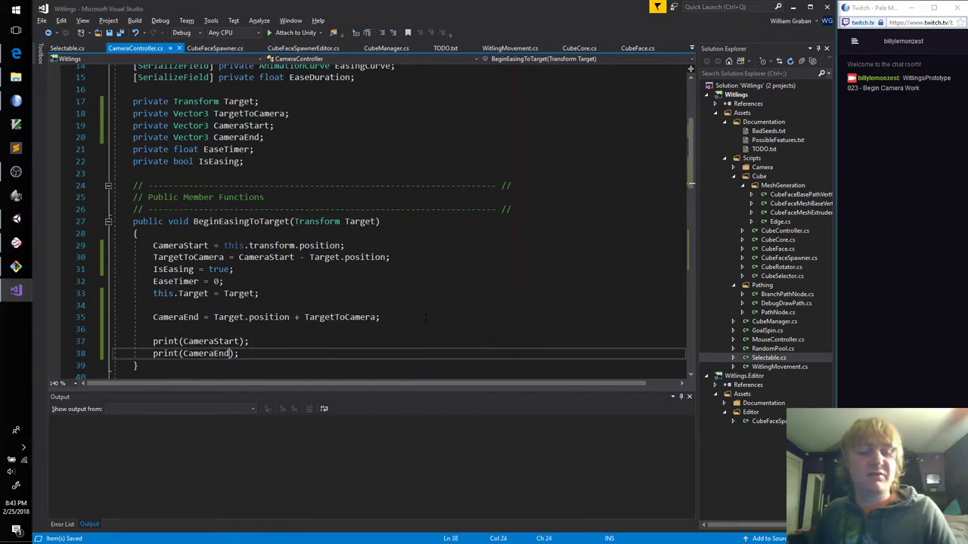
Play-test in Unity, clicking several cube faces to trigger camera easing and log positions
key(alt+Tab)
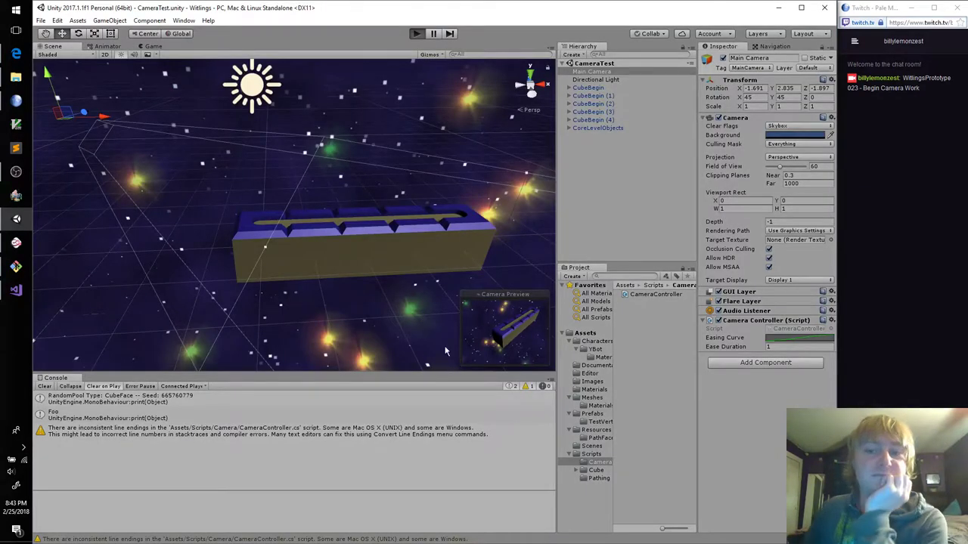
key(ctrl+p)
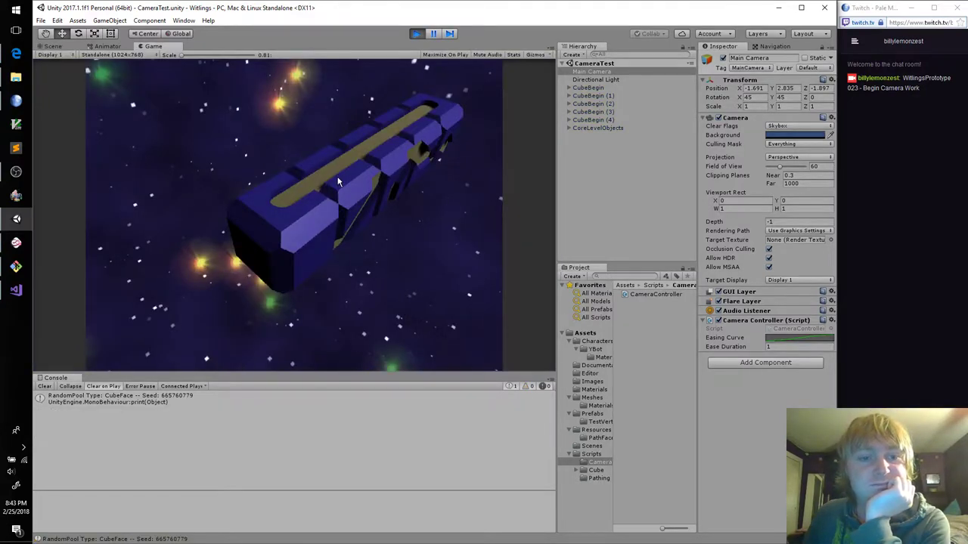
click(338, 183)
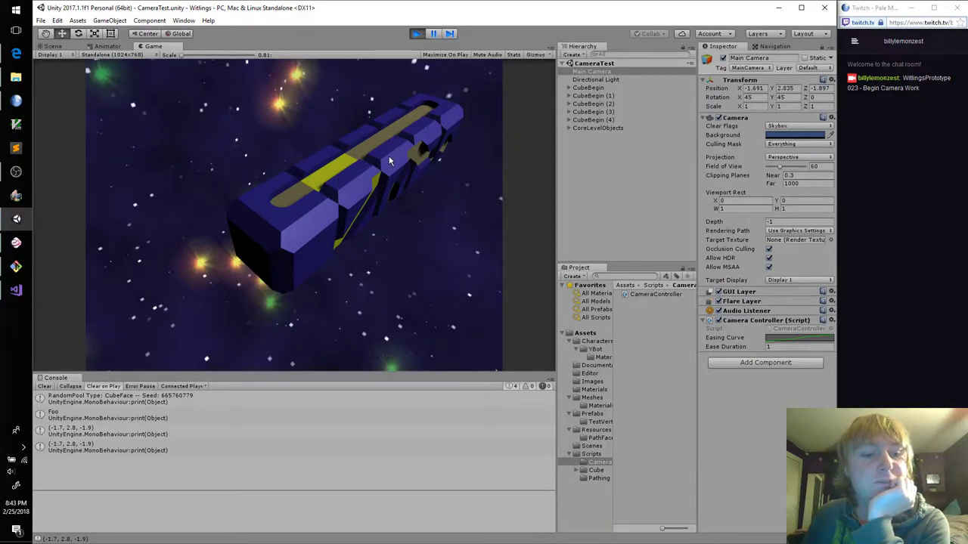
click(389, 160)
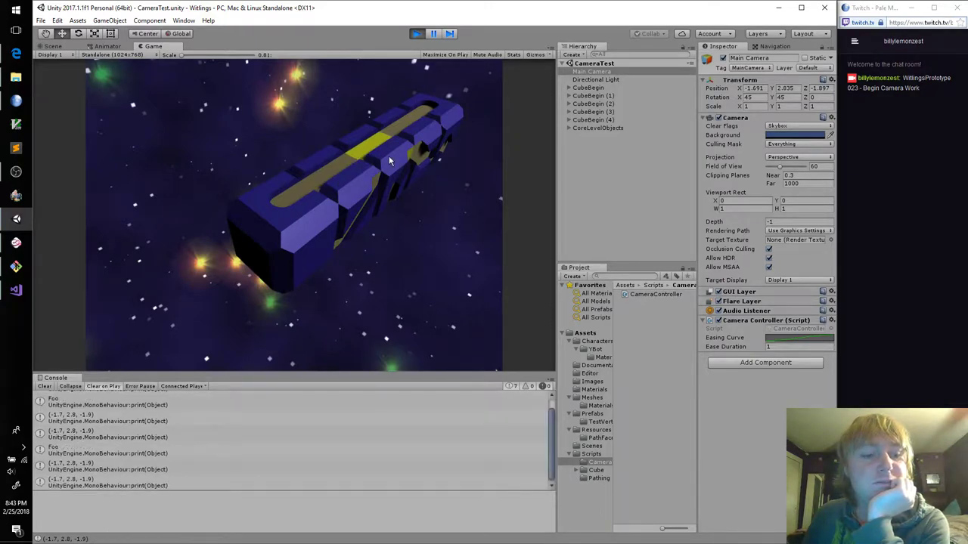
click(426, 140)
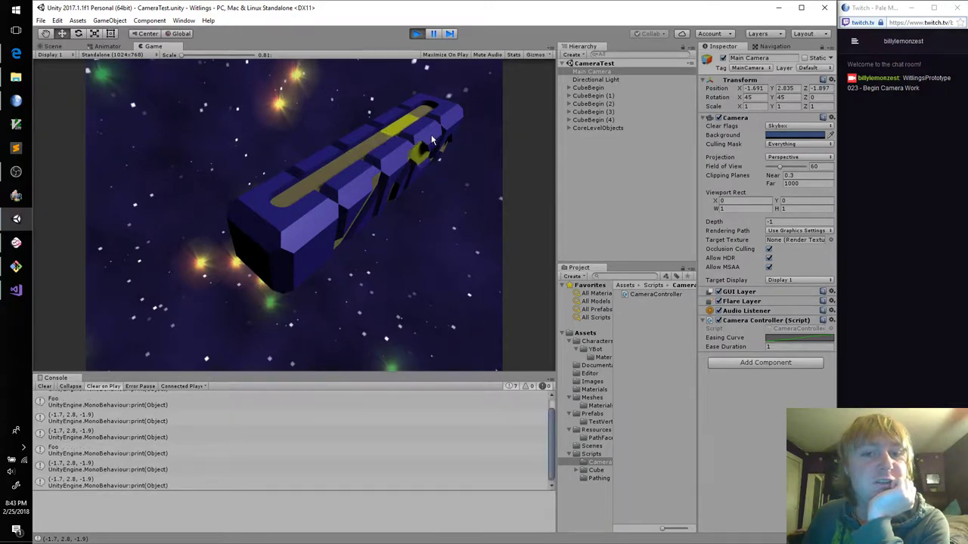
click(338, 193)
click(417, 34)
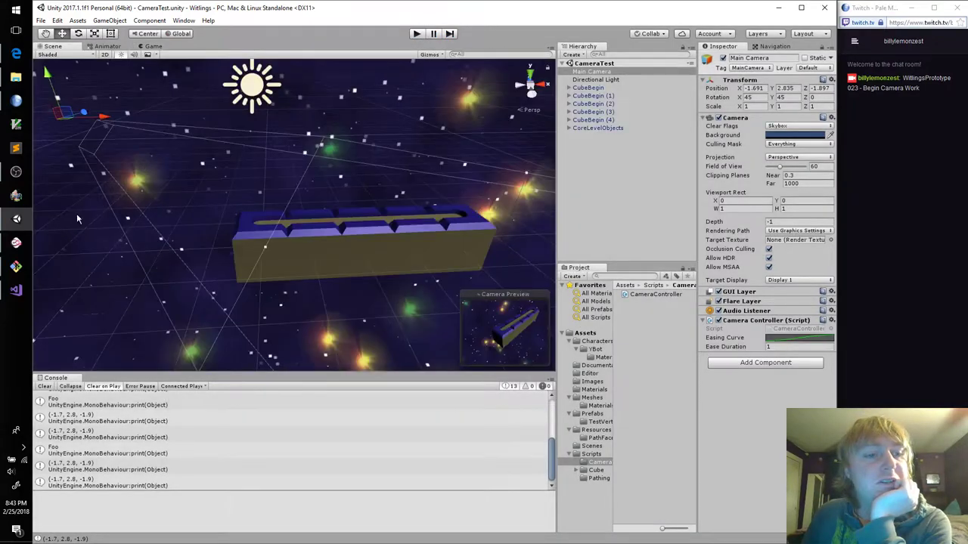
Review the CameraStart assignment in Visual Studio, then return to Unity
click(19, 293)
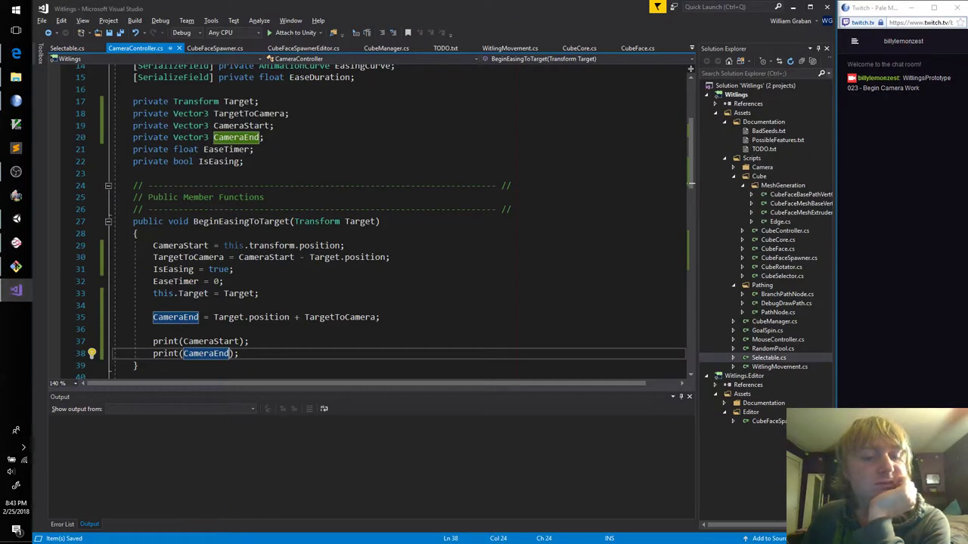
click(376, 245)
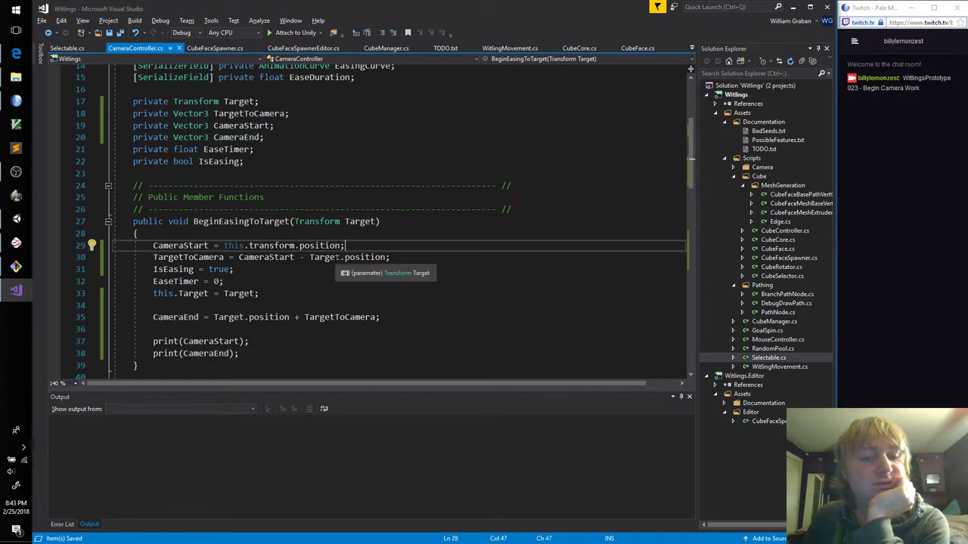
click(18, 219)
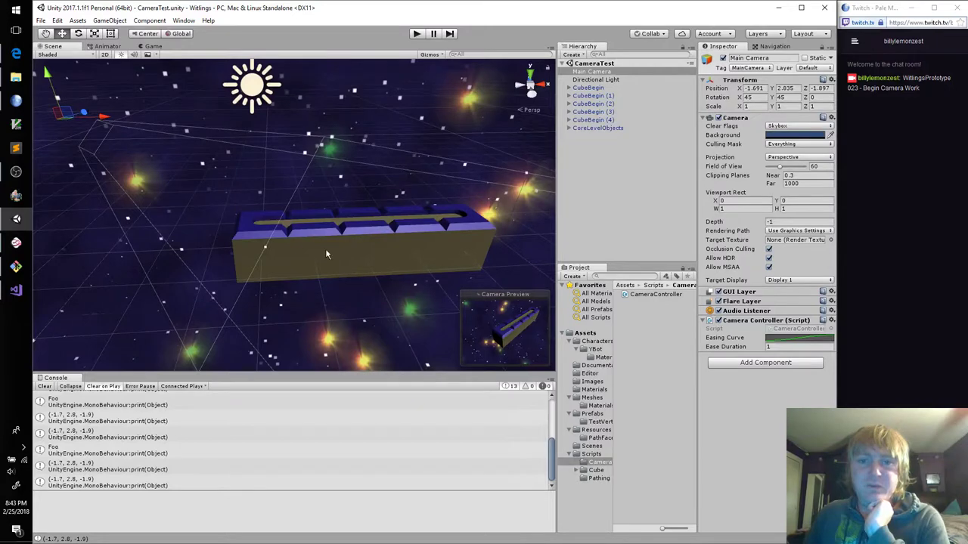
Rewrite line 30 so TargetToCamera equals Target.position minus CameraStart
click(16, 289)
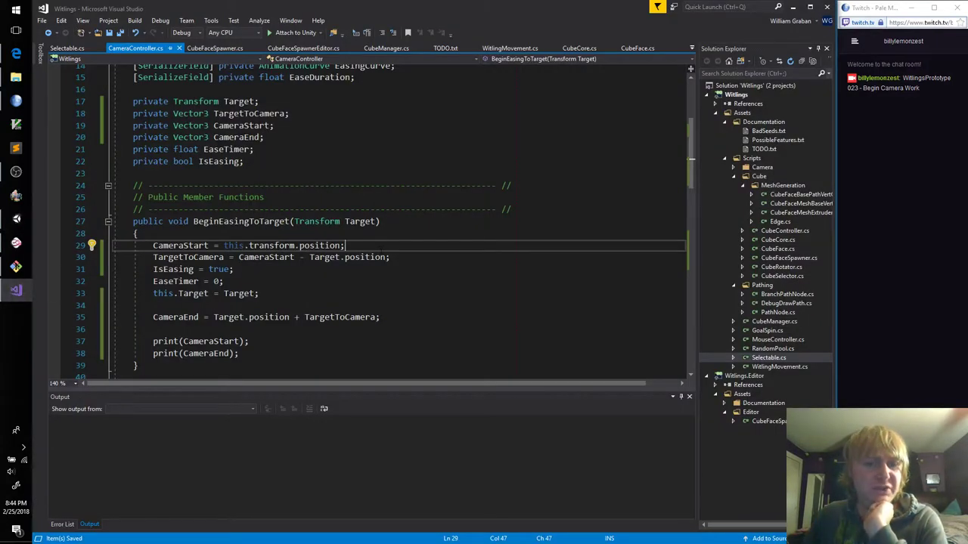
mouse_move(325, 257)
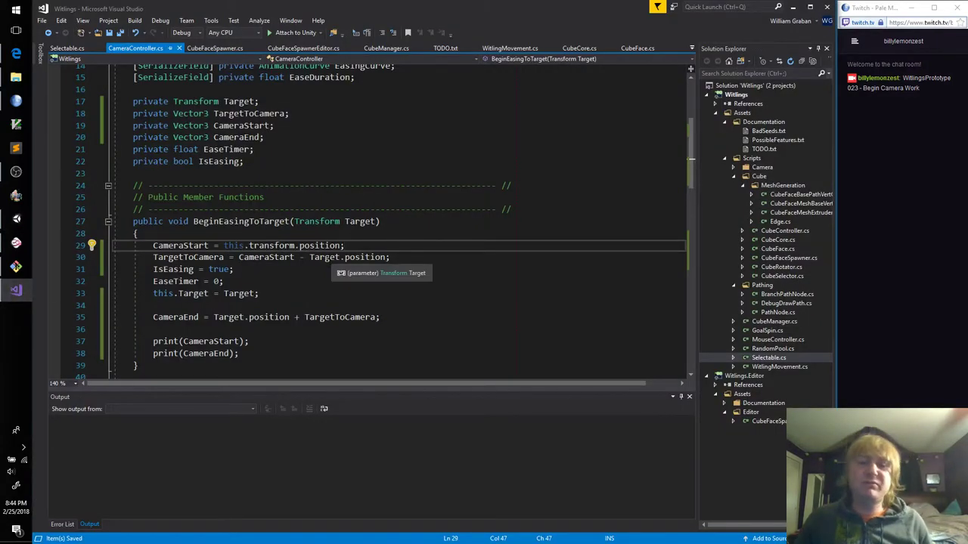
click(357, 223)
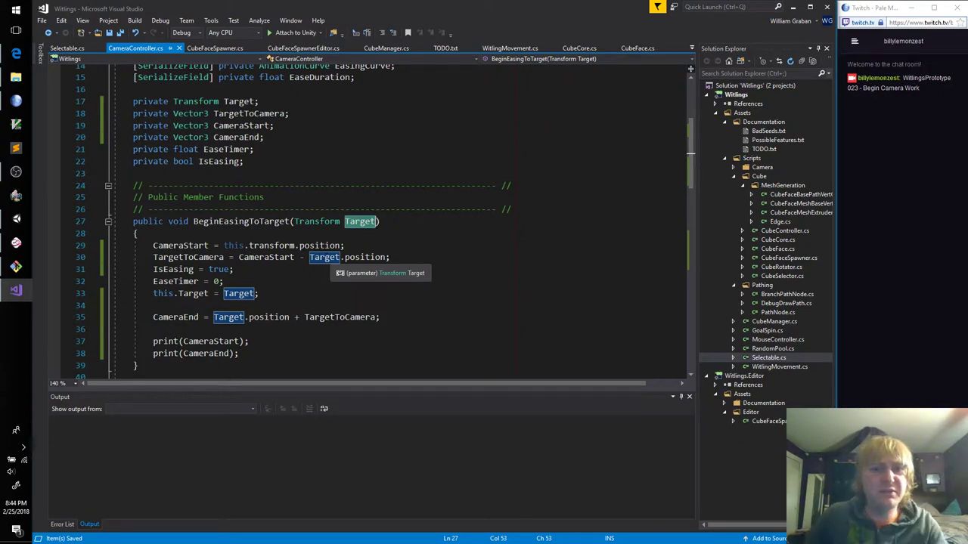
click(310, 258)
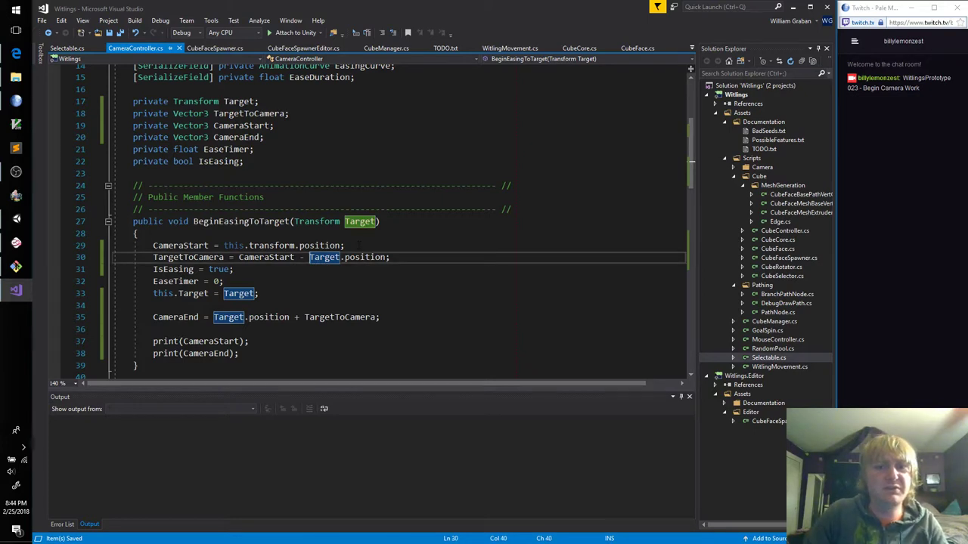
key(ctrl+shift+Right)
key(ctrl+shift+Right)
key(ctrl+shift+Right)
key(BackSpace)
key(BackSpace)
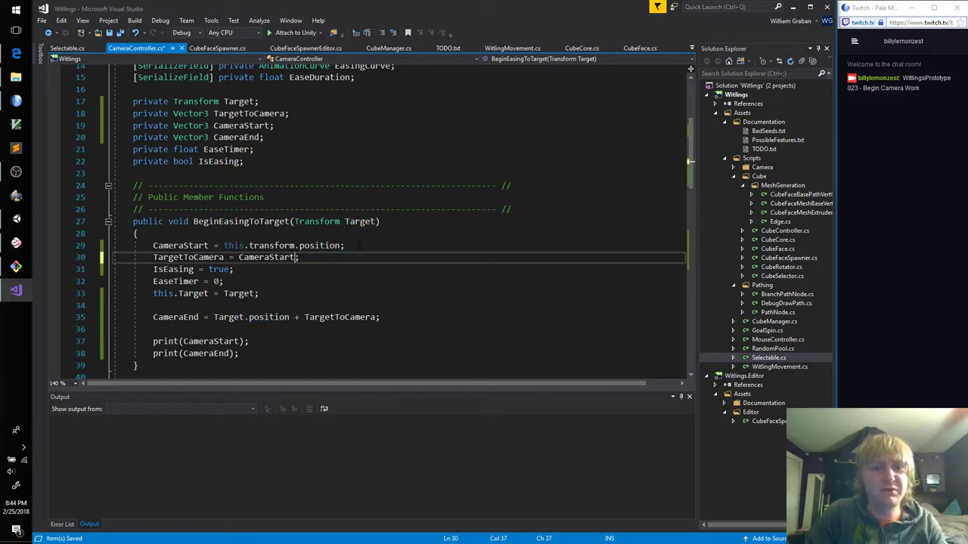
text(Target.position -)
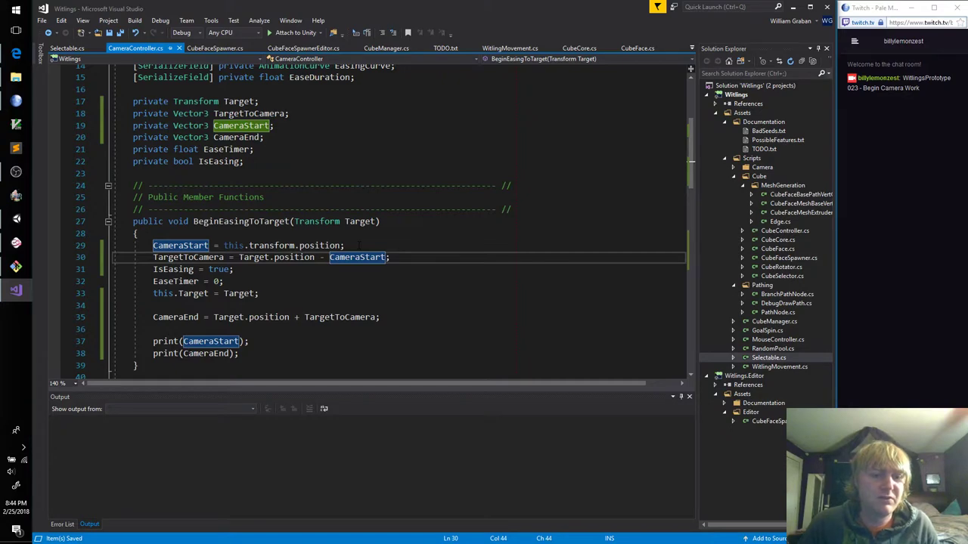
Run a Play test logging (-1.7, 2.8, -1.9) and (3.7, -2.8, 1.9), then inspect TargetToCamera's usage
click(16, 219)
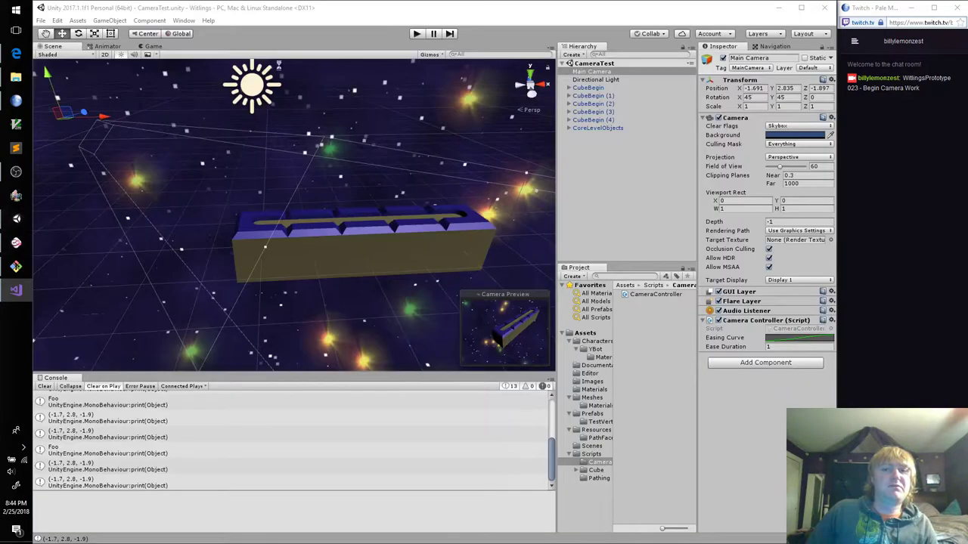
click(417, 35)
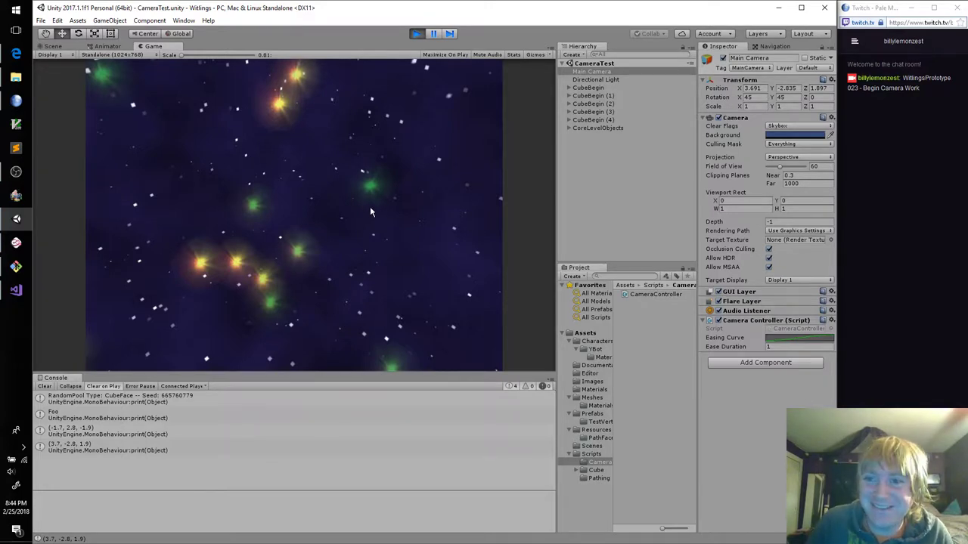
click(415, 35)
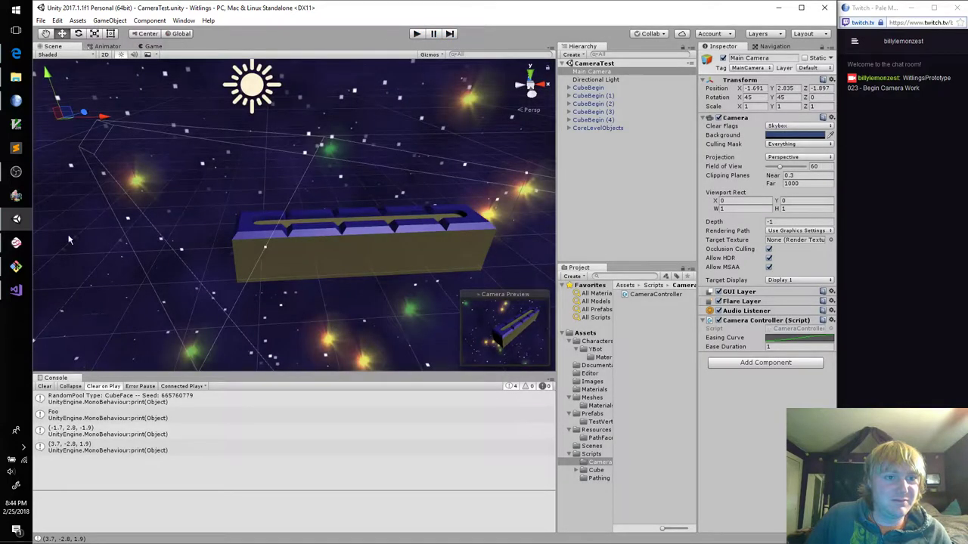
click(19, 291)
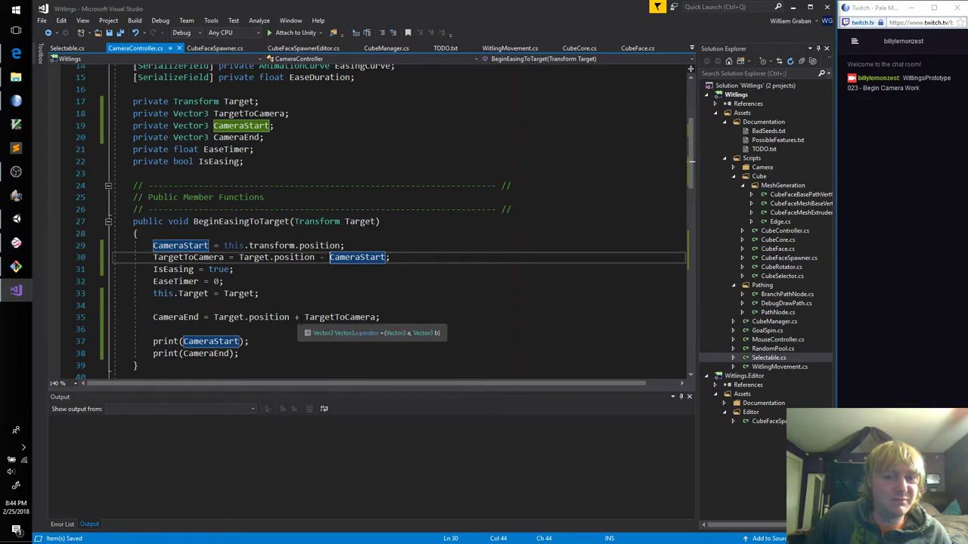
click(303, 318)
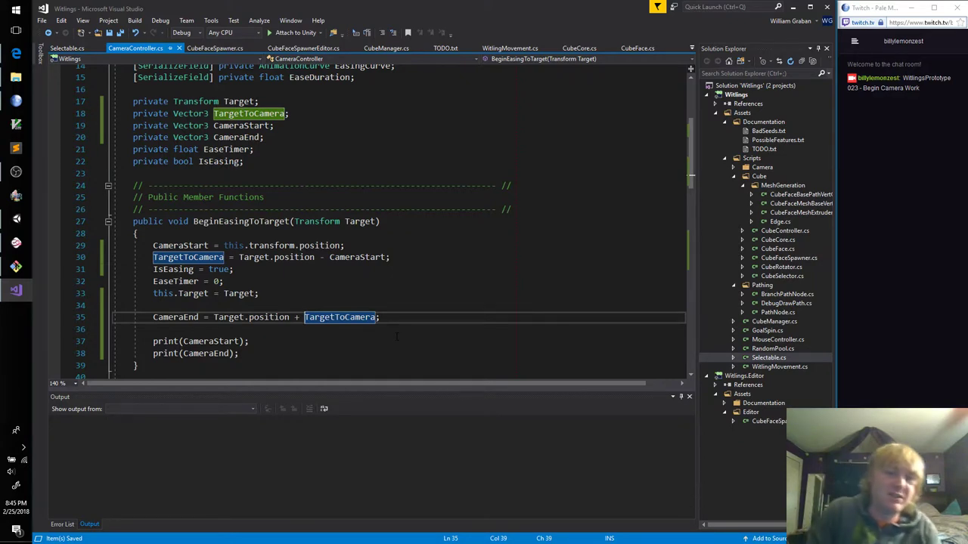
Add a print(TargetToCamera); line below the CameraEnd assignment
key(Down)
key(Return)
text(print()
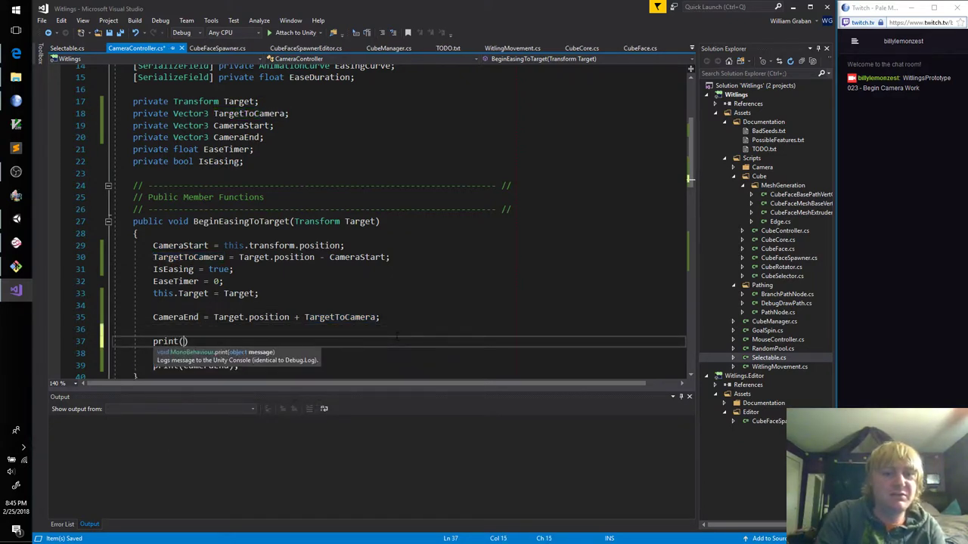
text(TargetToCamera)
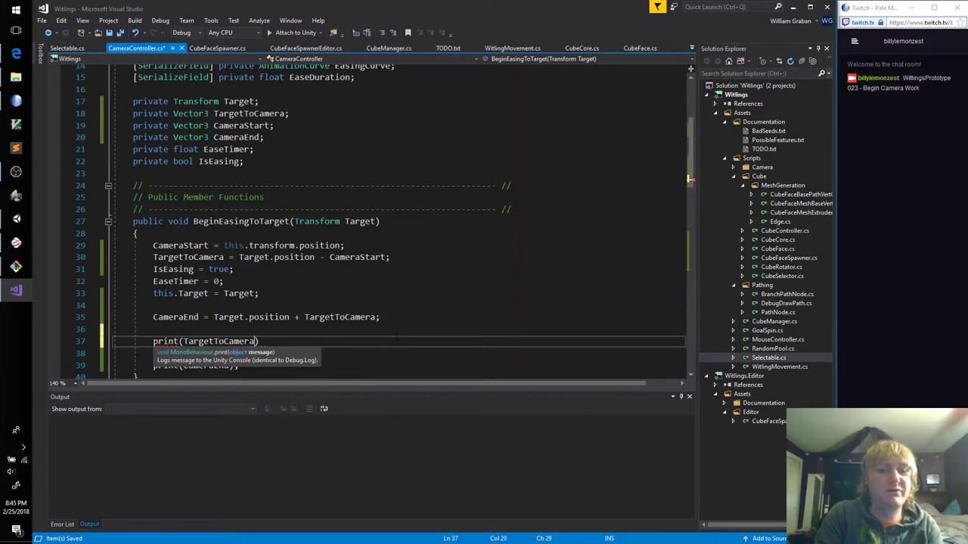
text();)
key(alt+Tab)
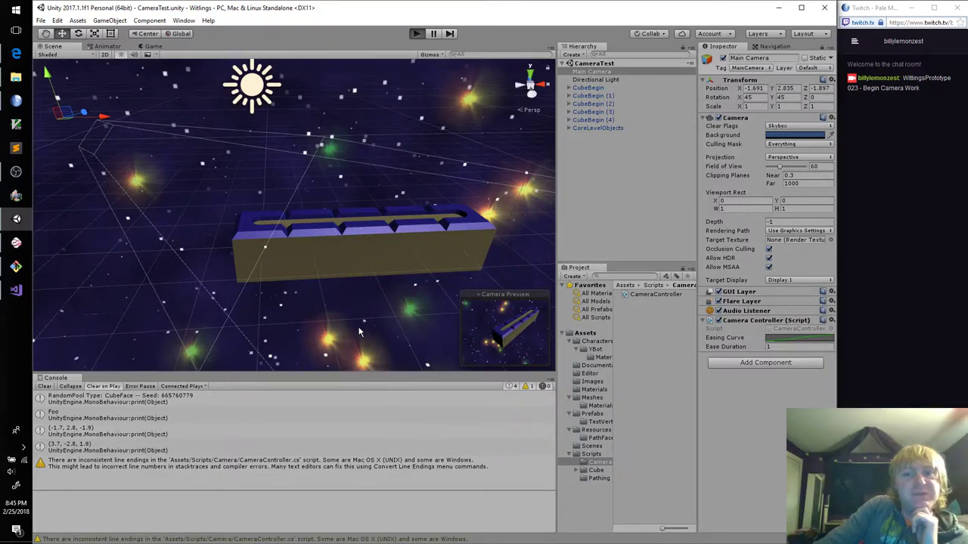
Restart Play mode and set the Main Camera position to (-2, 3, -2)
key(ctrl+p)
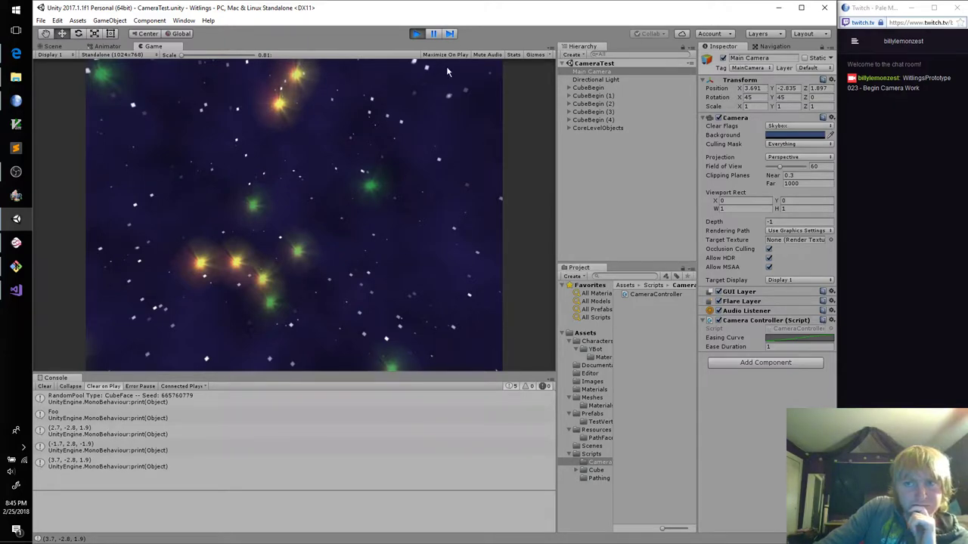
click(416, 34)
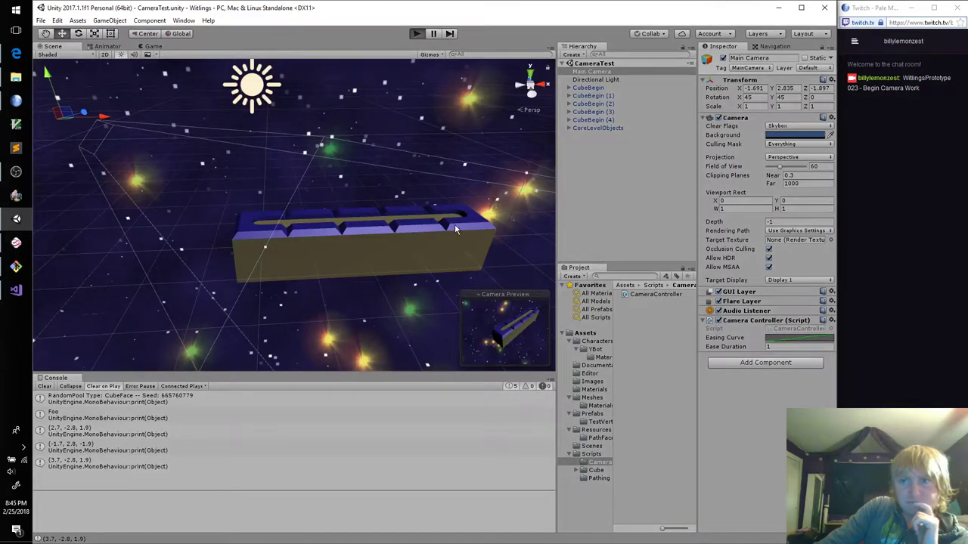
key(ctrl+p)
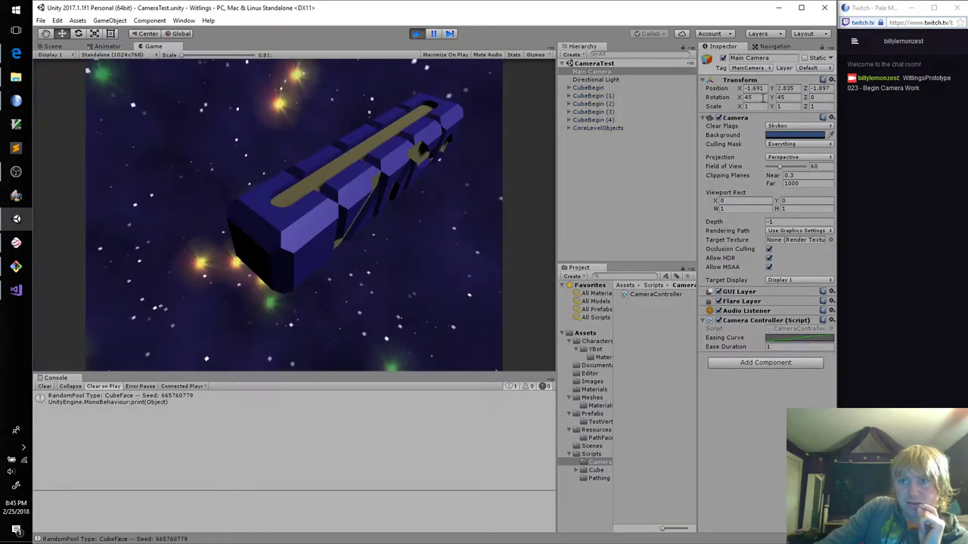
click(760, 88)
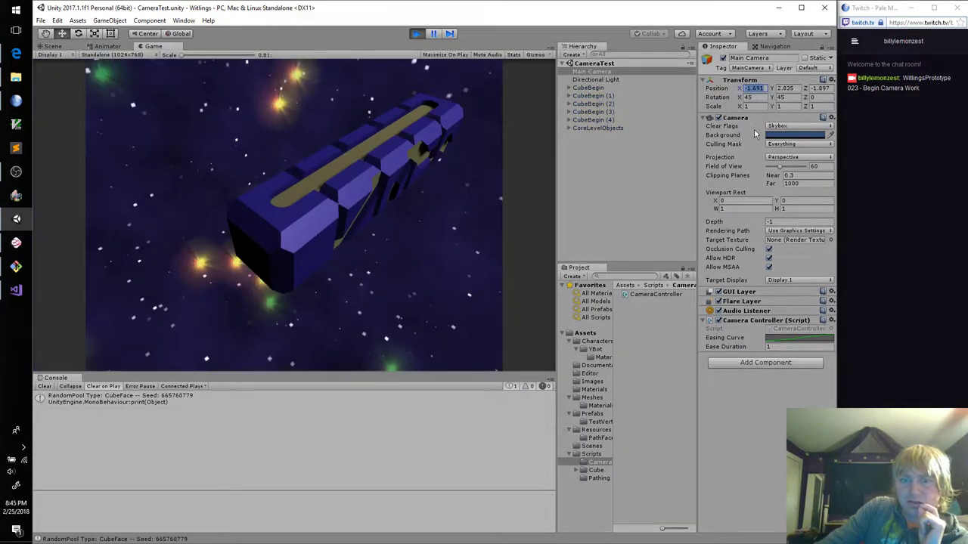
text(-)
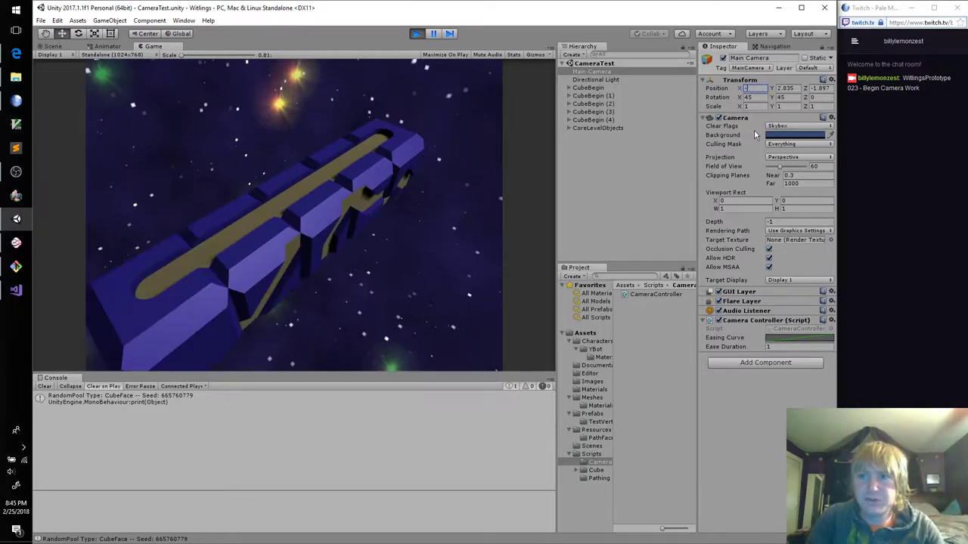
text(2)
key(Tab)
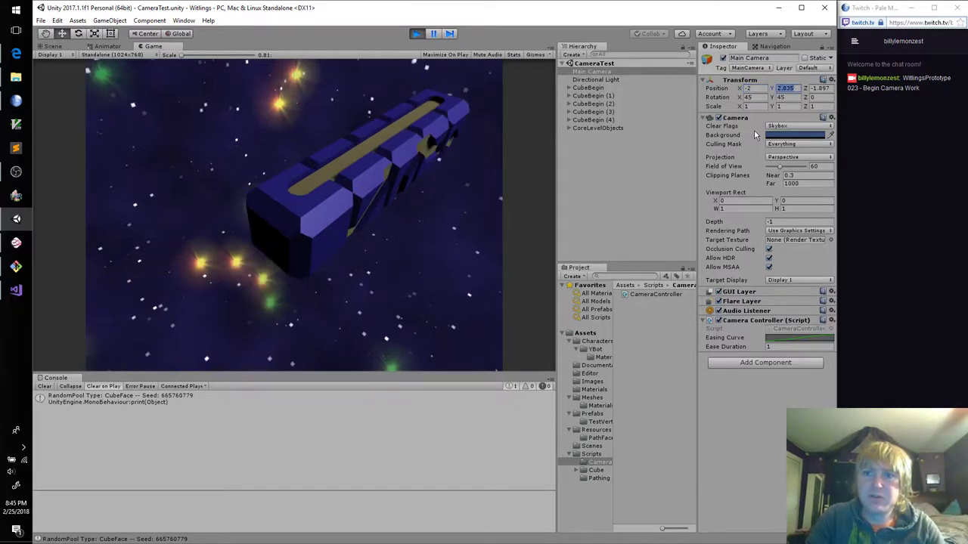
text(3)
key(Tab)
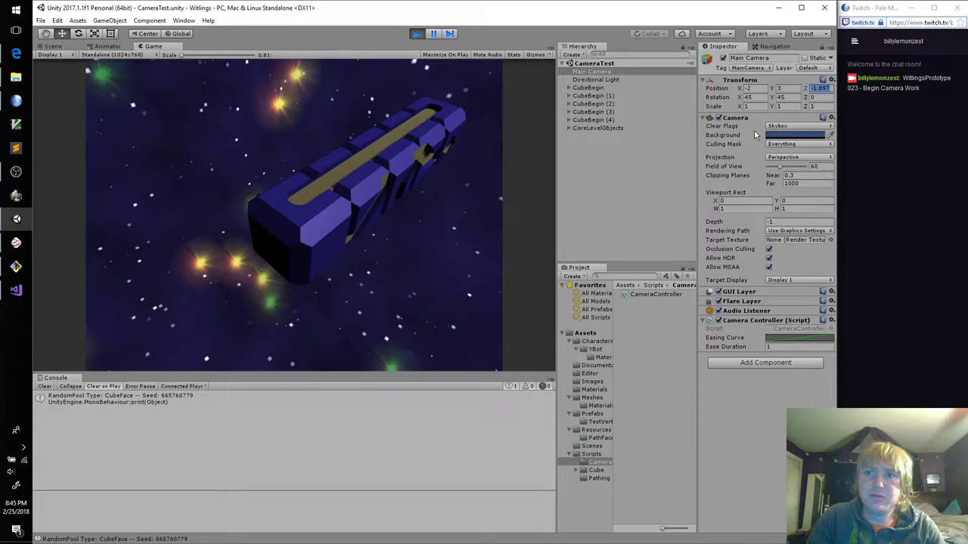
text(-2)
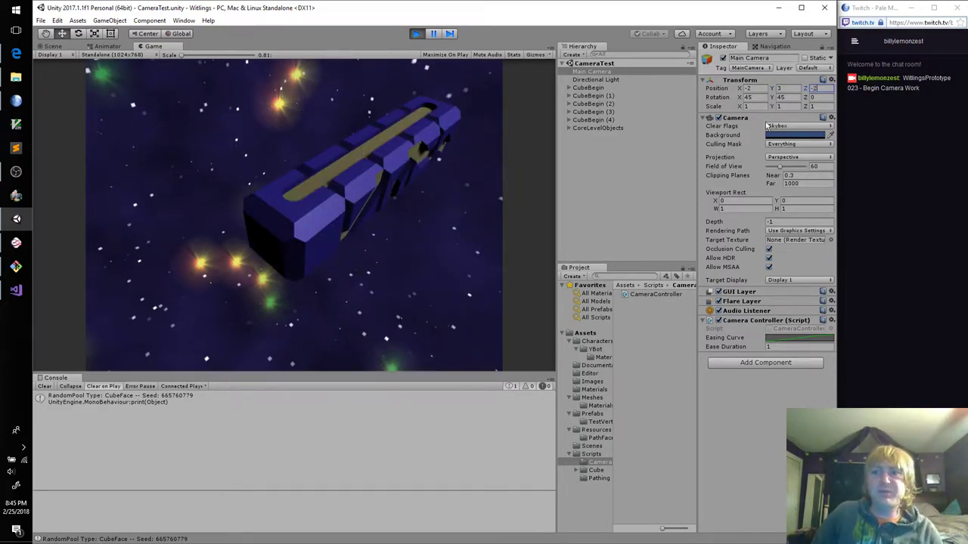
key(shift+Tab)
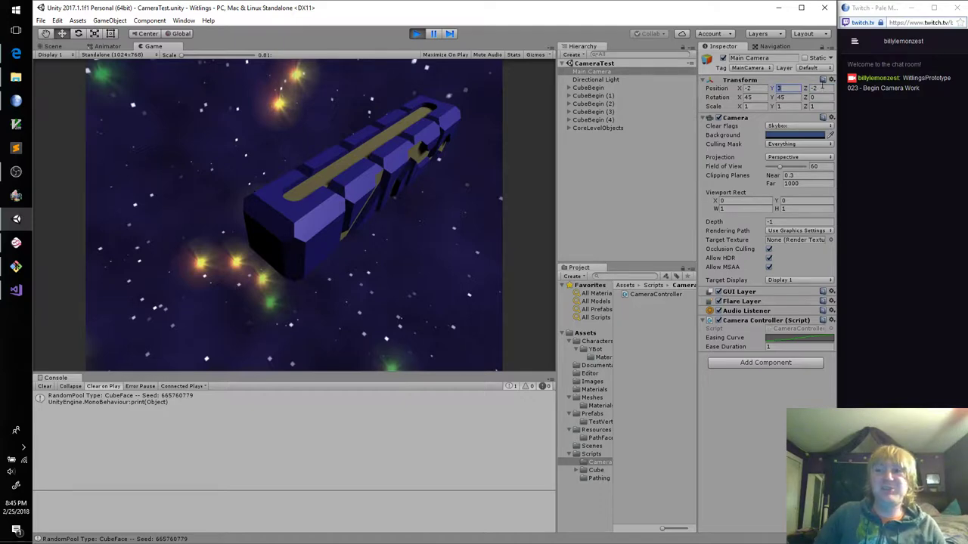
Close the documentation page, inspect CubeBegin (1), reselect Main Camera, and click a cube to trigger easing
click(821, 88)
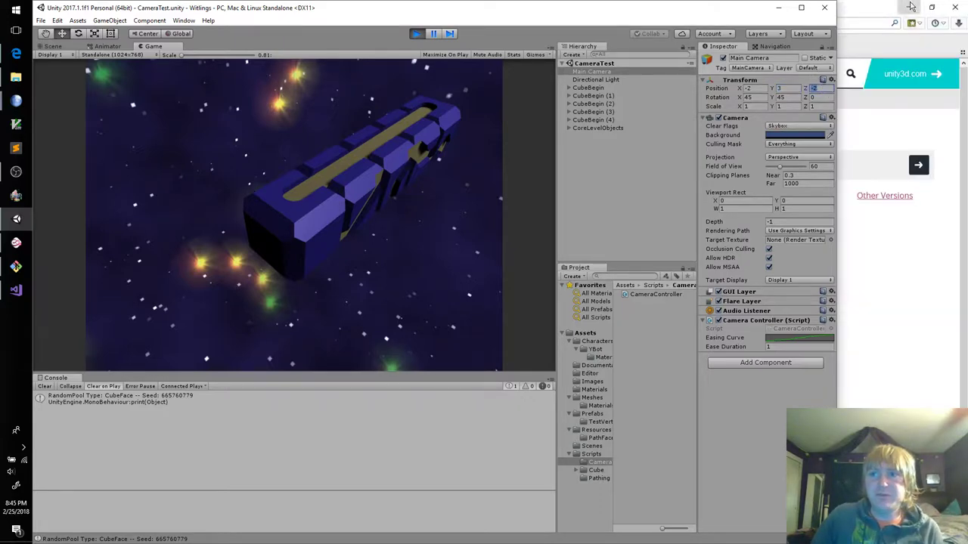
click(956, 6)
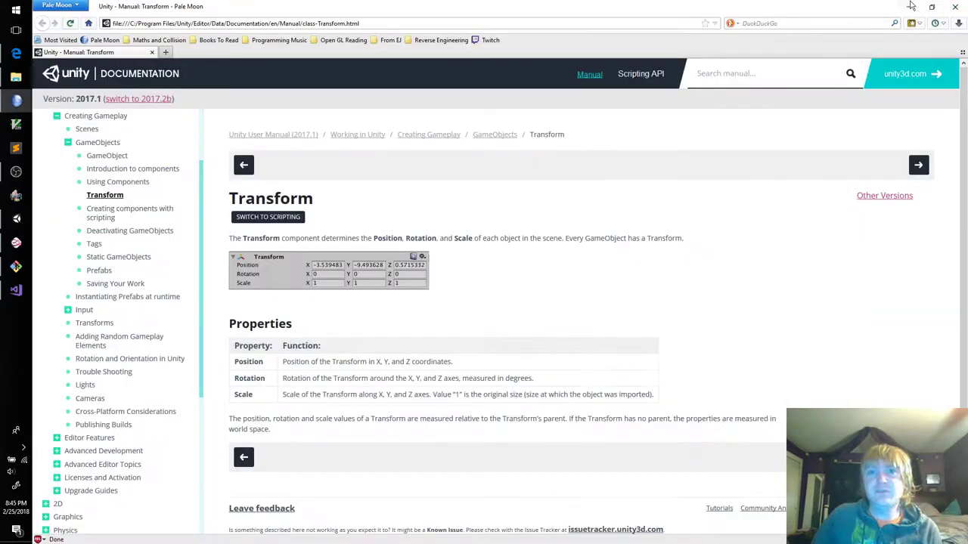
click(955, 6)
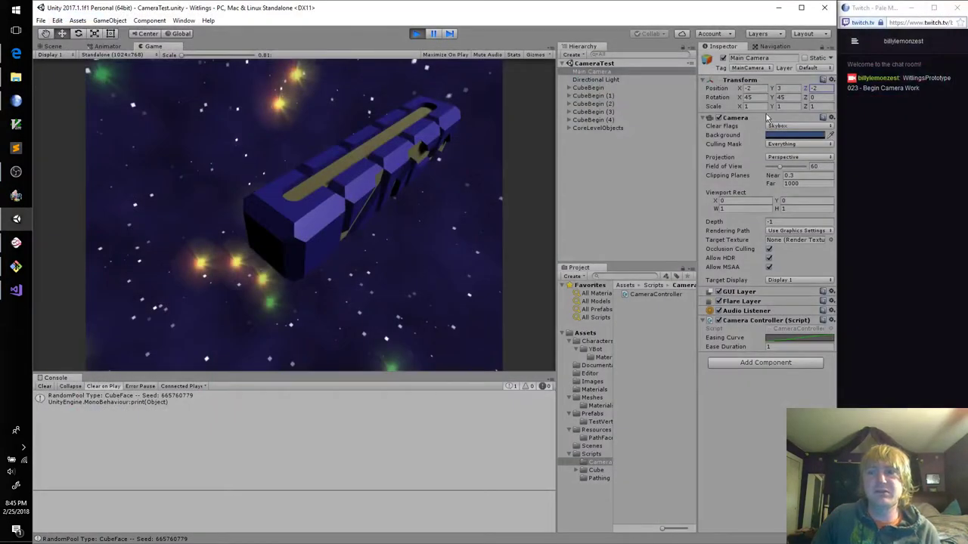
click(787, 89)
click(752, 89)
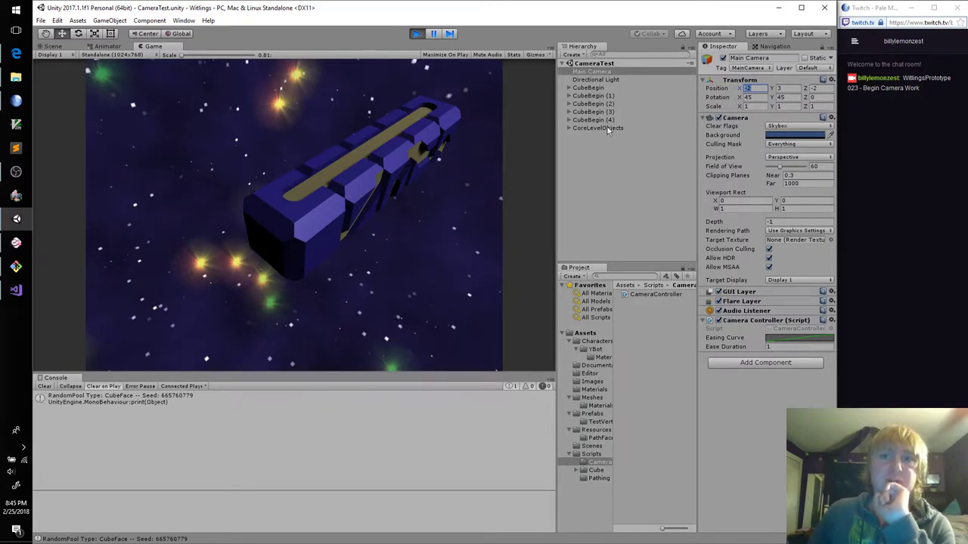
click(598, 96)
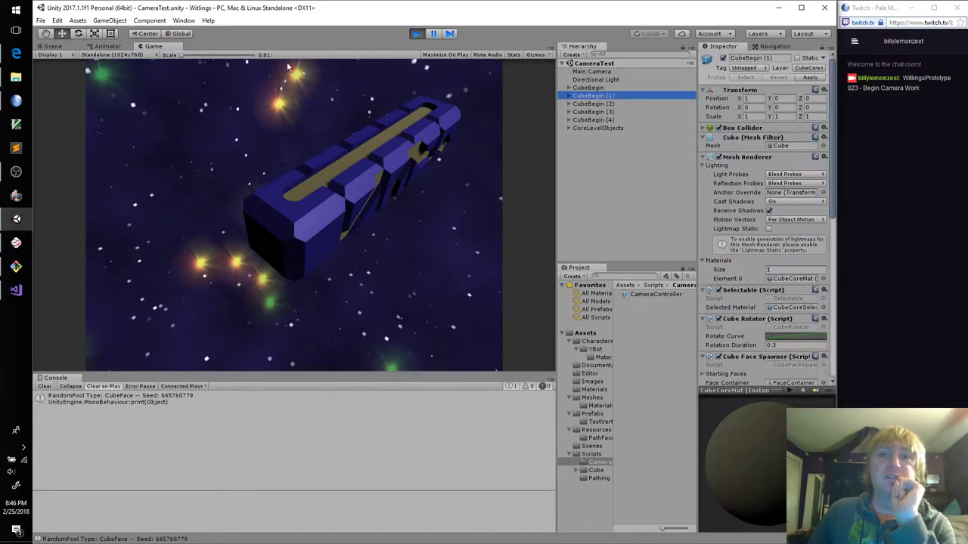
click(51, 47)
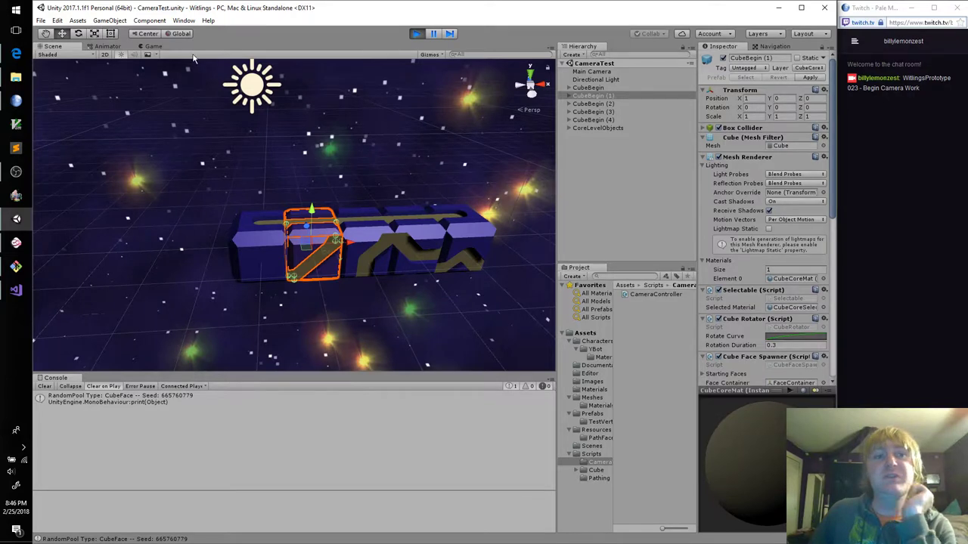
click(157, 46)
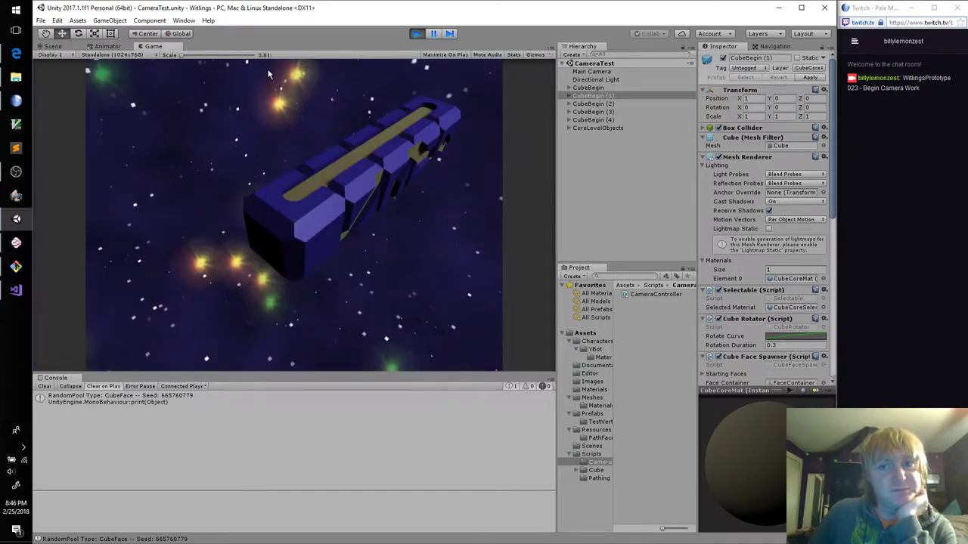
click(597, 71)
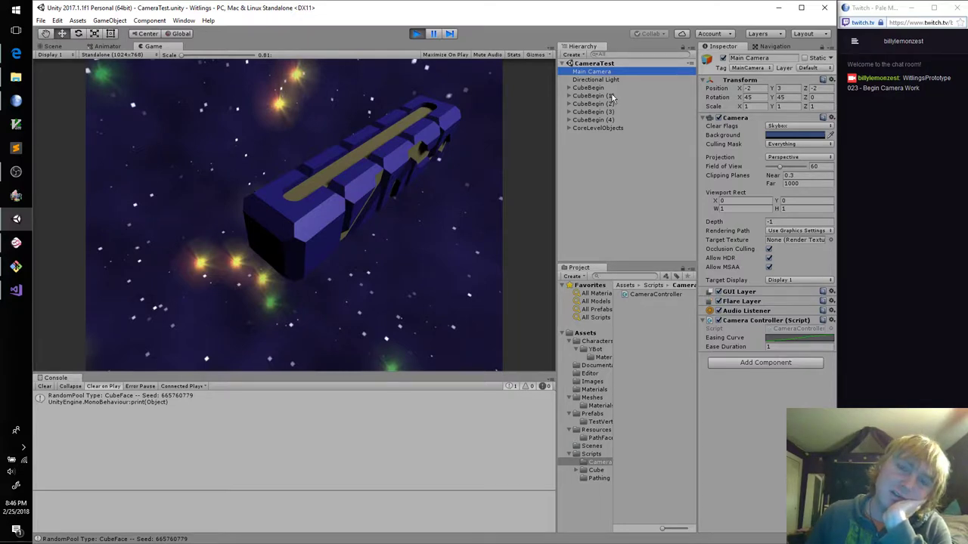
click(358, 190)
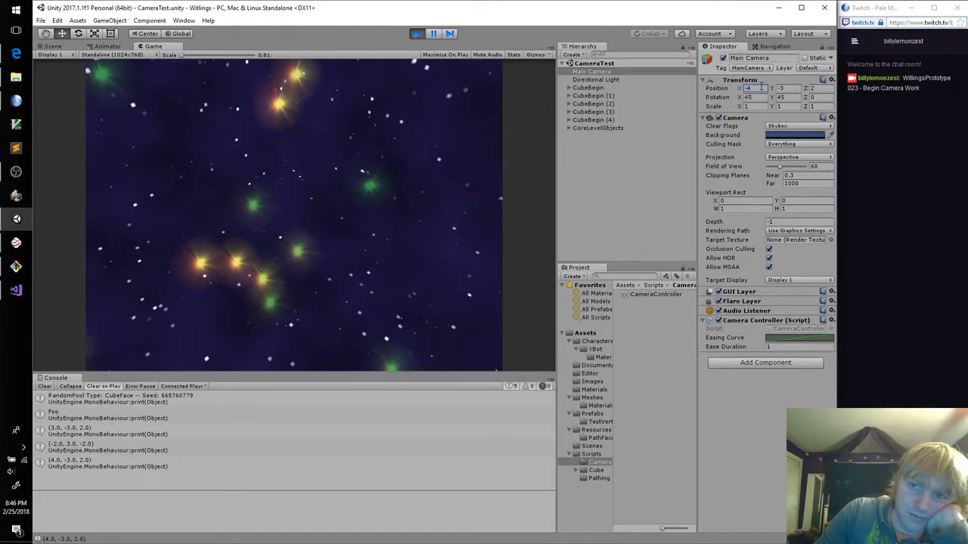
In Scene view, set the Main Camera Position X to 4
click(58, 48)
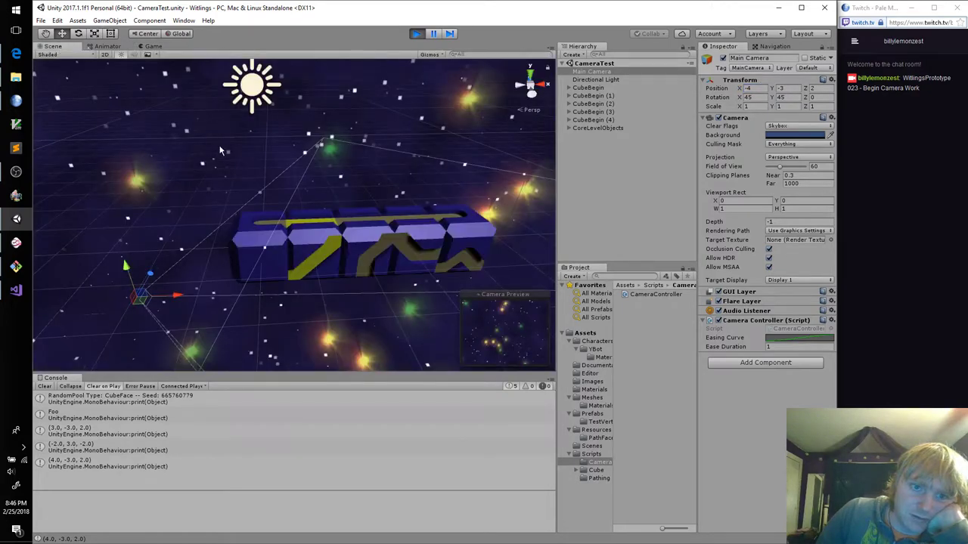
scroll(235, 174, down, 2)
scroll(230, 172, down, 2)
scroll(227, 170, down, 2)
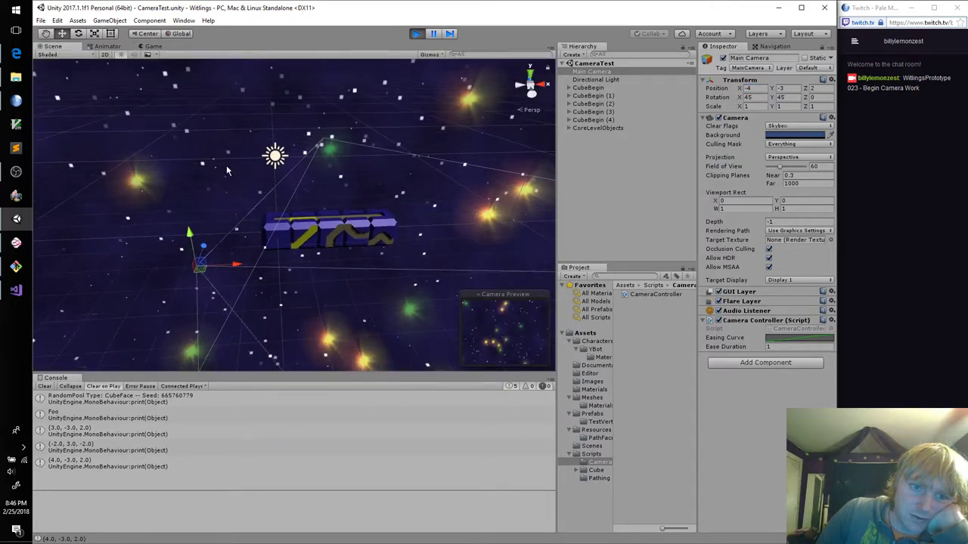
scroll(227, 181, up, 2)
scroll(230, 200, up, 2)
scroll(233, 219, up, 2)
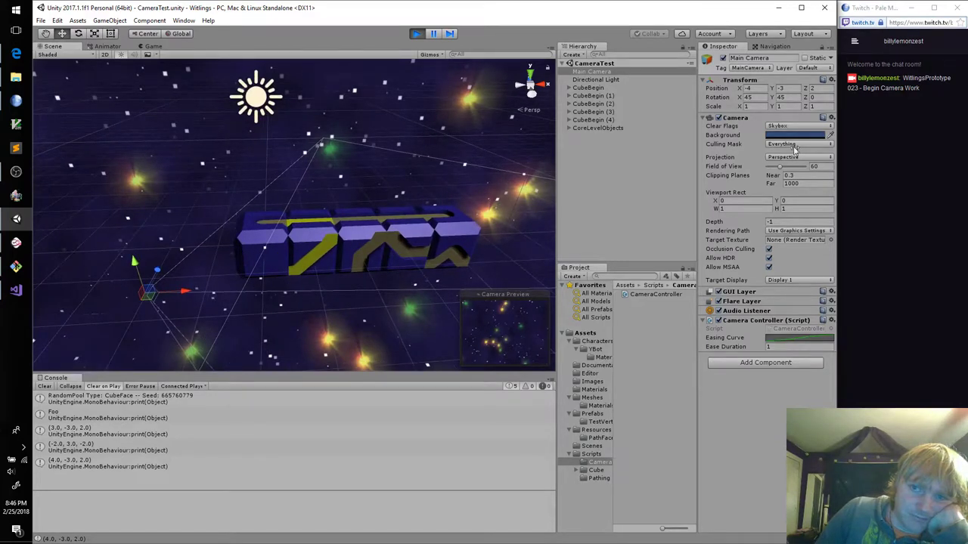
text(4)
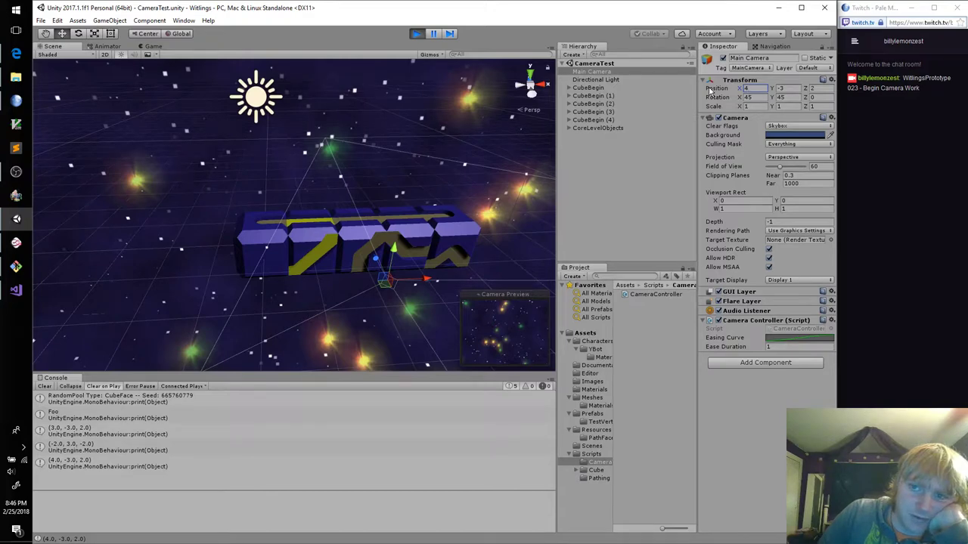
Orbit the Scene view around the cube row, then stop the play test
mouse_move(423, 250)
alt+mouse_down()
mouse_move(363, 253)
mouse_move(507, 264)
alt+mouse_up()
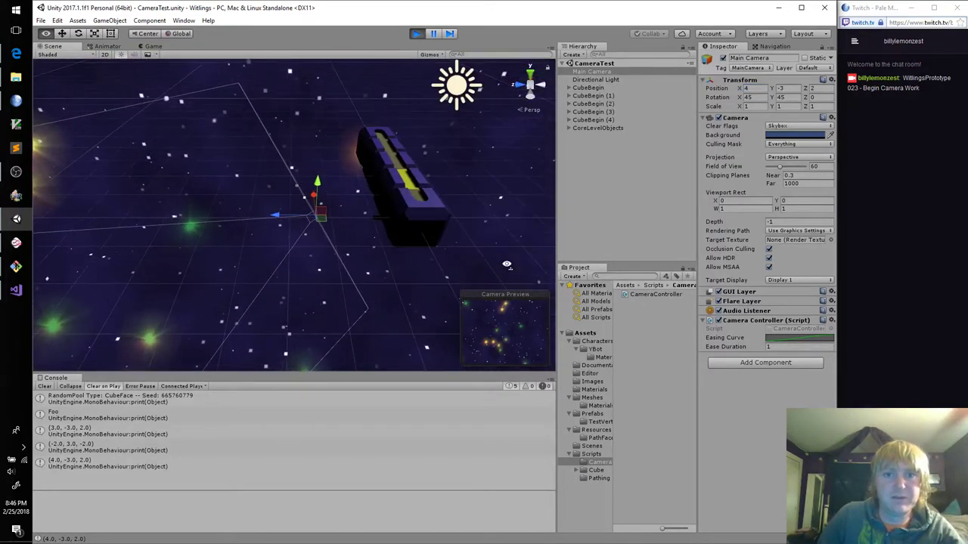
alt+drag(506, 265, 497, 257)
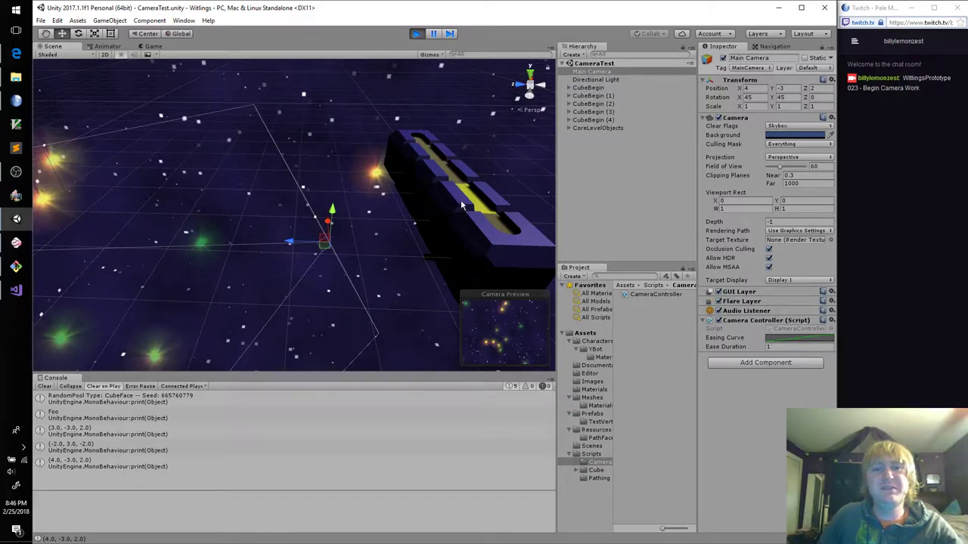
click(416, 34)
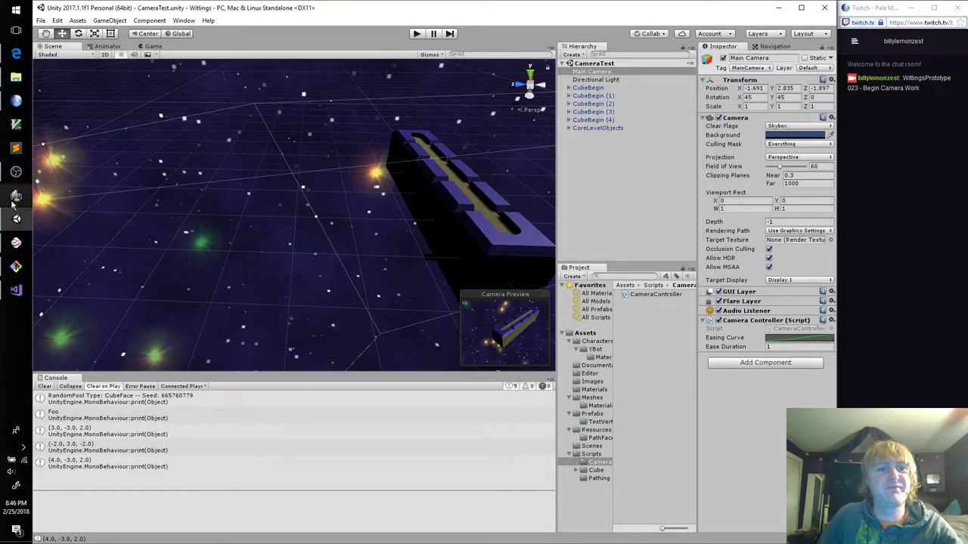
click(16, 290)
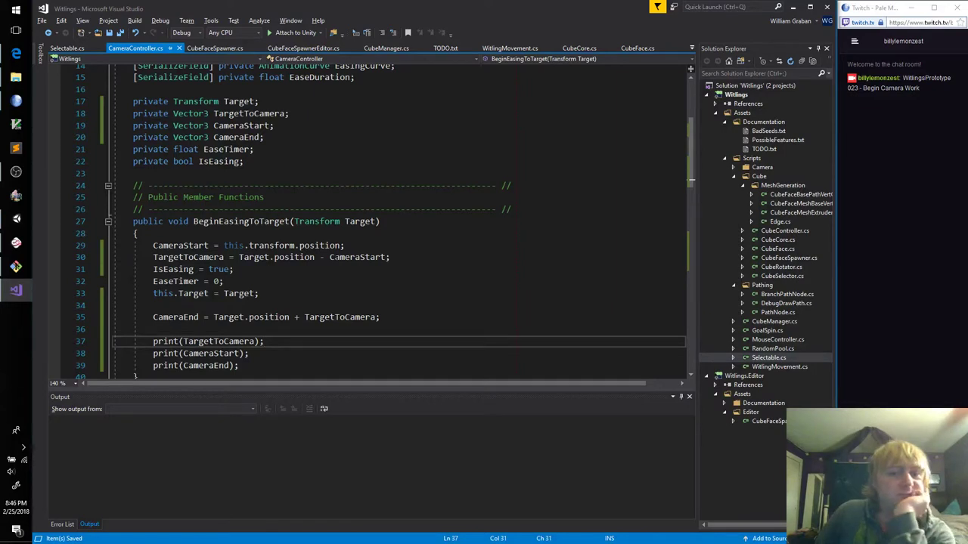
After checking the Mischief vector diagram, reorder line 30 to CameraStart - Target.position and save
click(404, 257)
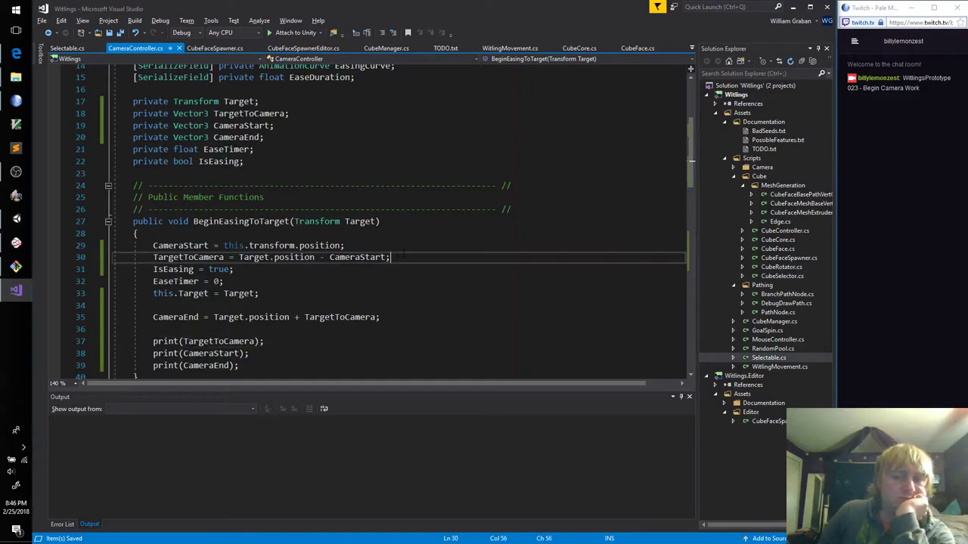
click(16, 243)
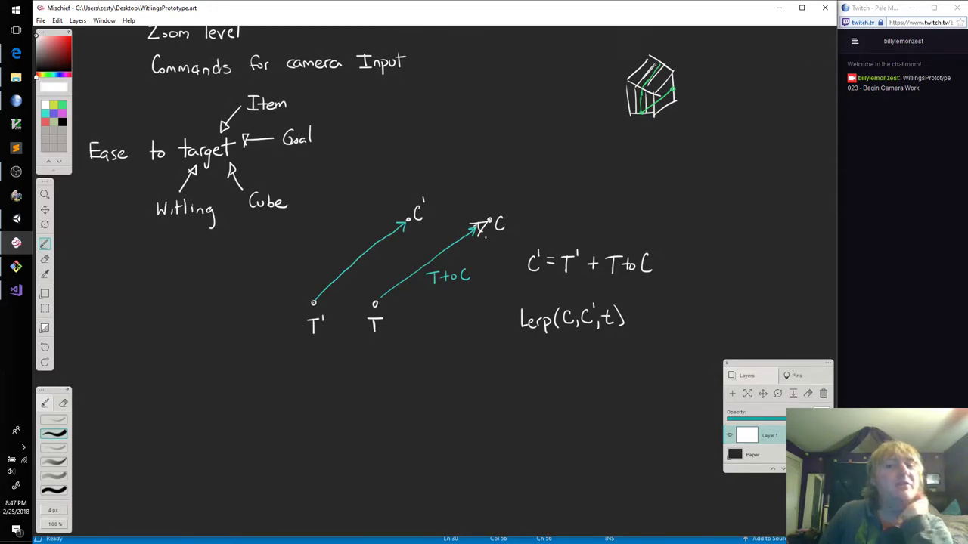
key(alt+Tab)
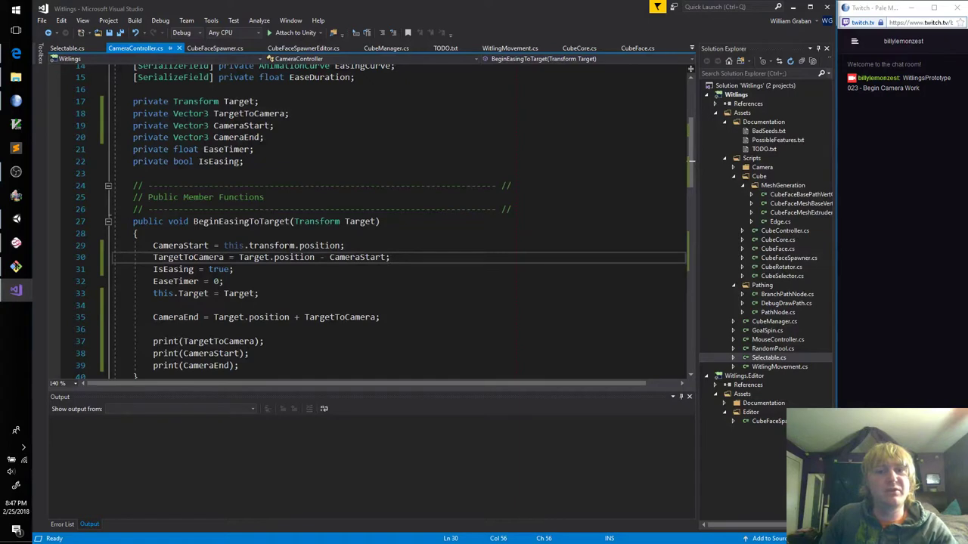
double_click(256, 259)
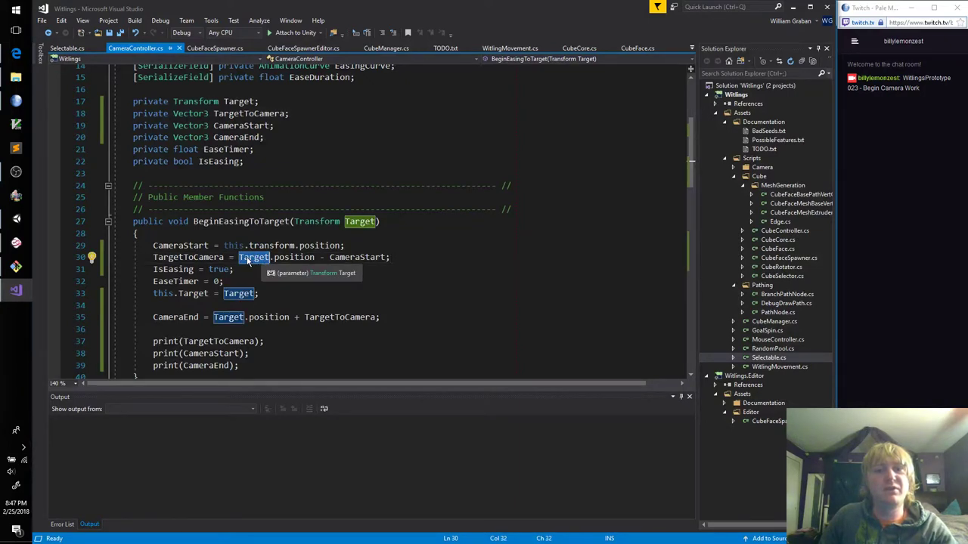
drag(329, 257, 239, 257)
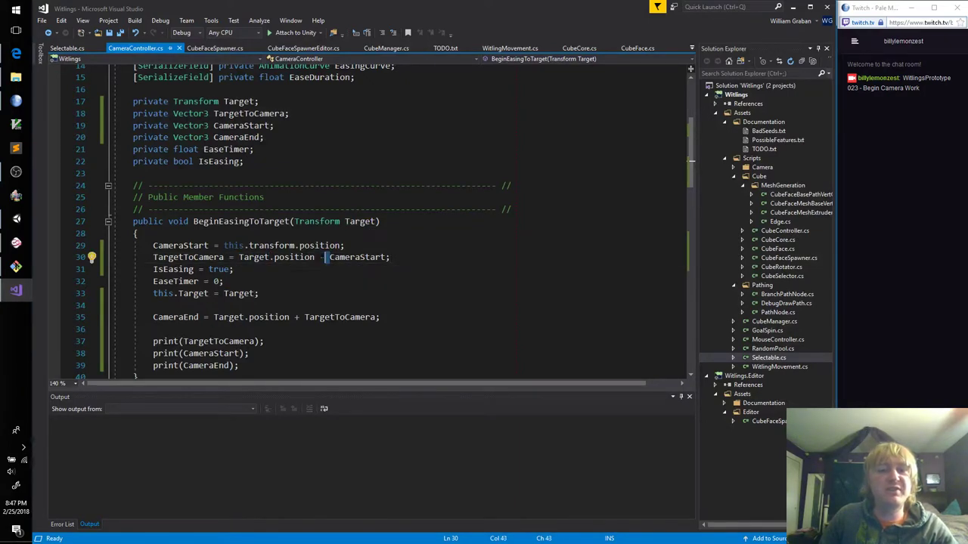
key(Delete)
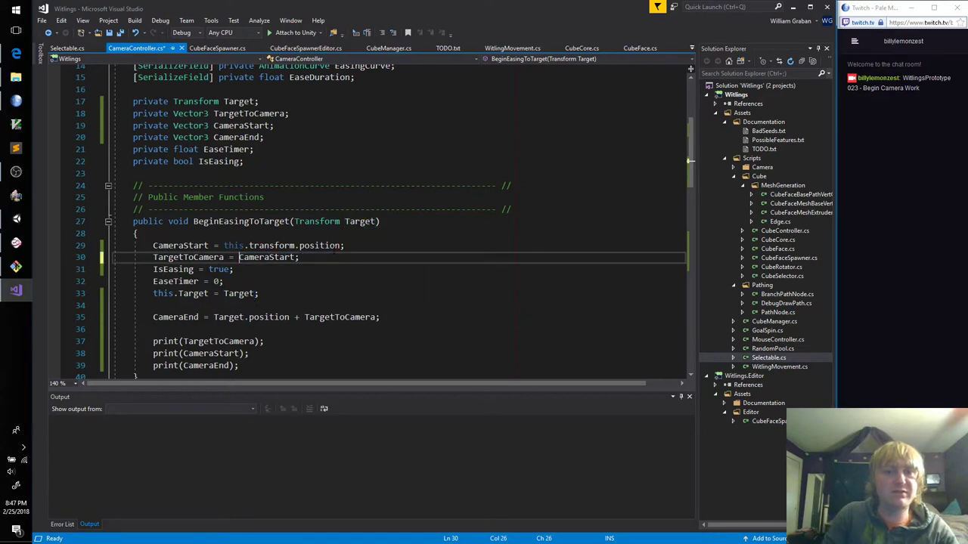
key(ctrl+Right)
text(-)
text(Target.position -)
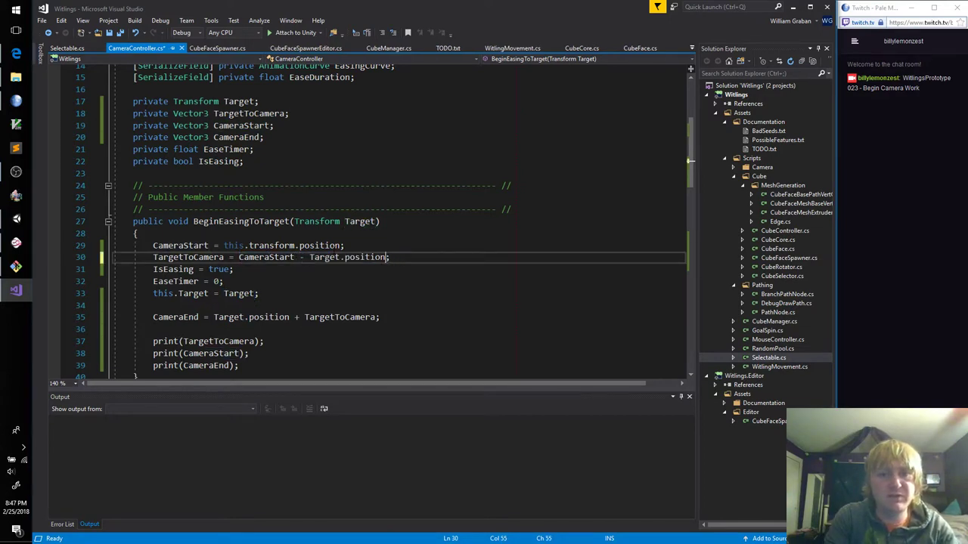
key(ctrl+s)
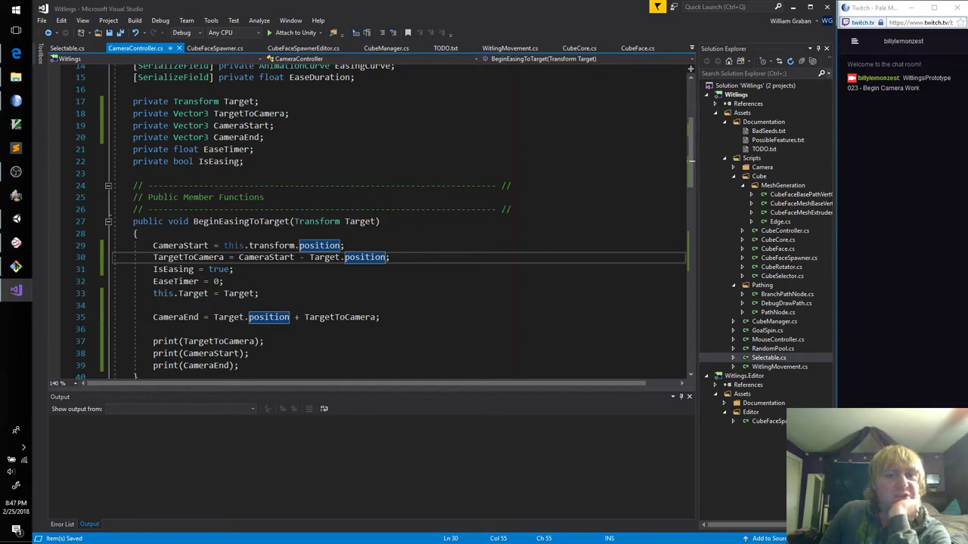
Scroll through the saved script before returning to Unity
scroll(353, 298, down, 3)
scroll(353, 297, down, 9)
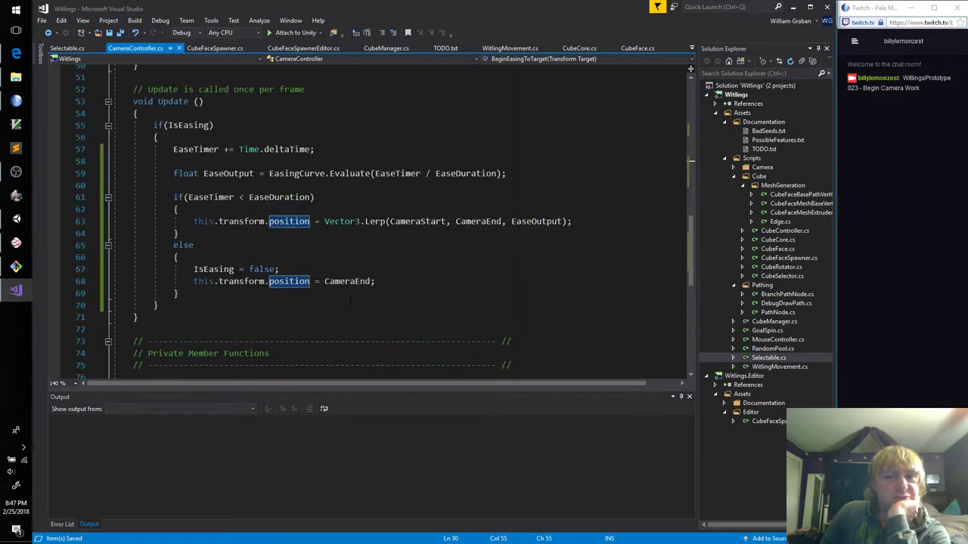
scroll(321, 313, up, 6)
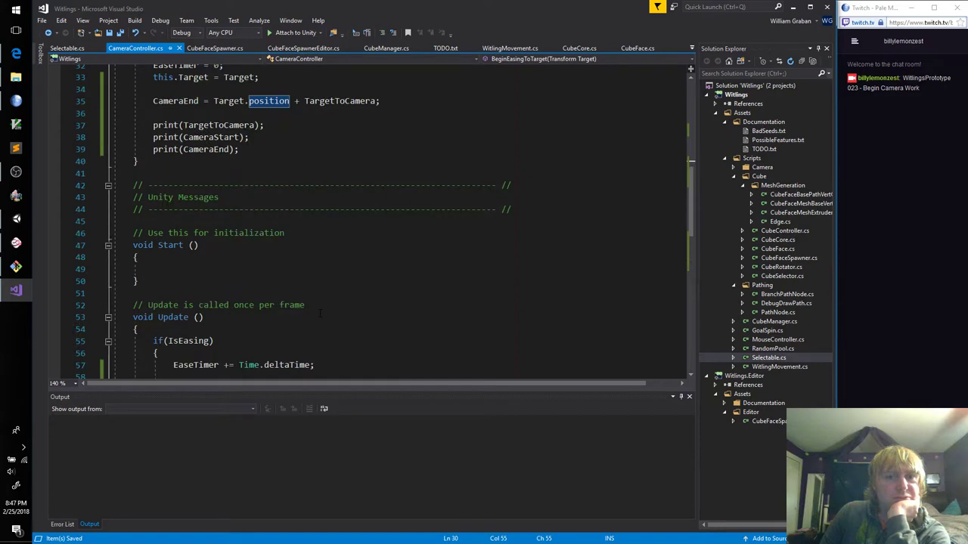
scroll(320, 313, up, 3)
scroll(321, 313, up, 3)
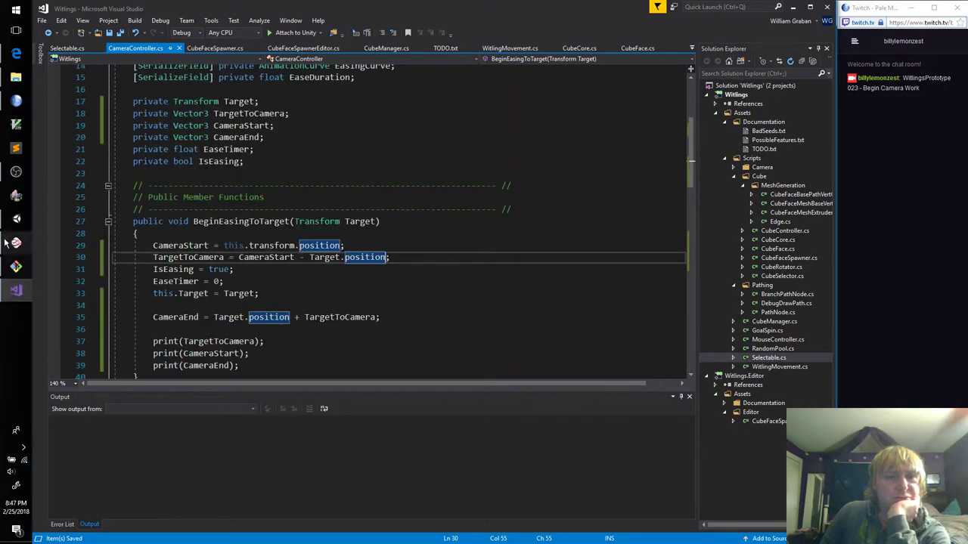
click(15, 218)
Play-test the reversed offset in Unity, then go back to the CameraStart line
click(415, 34)
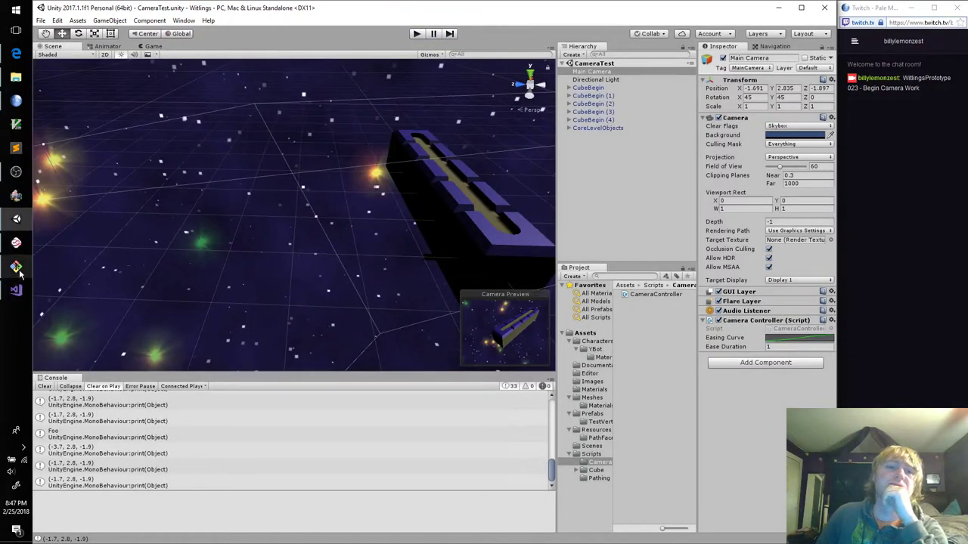
click(15, 291)
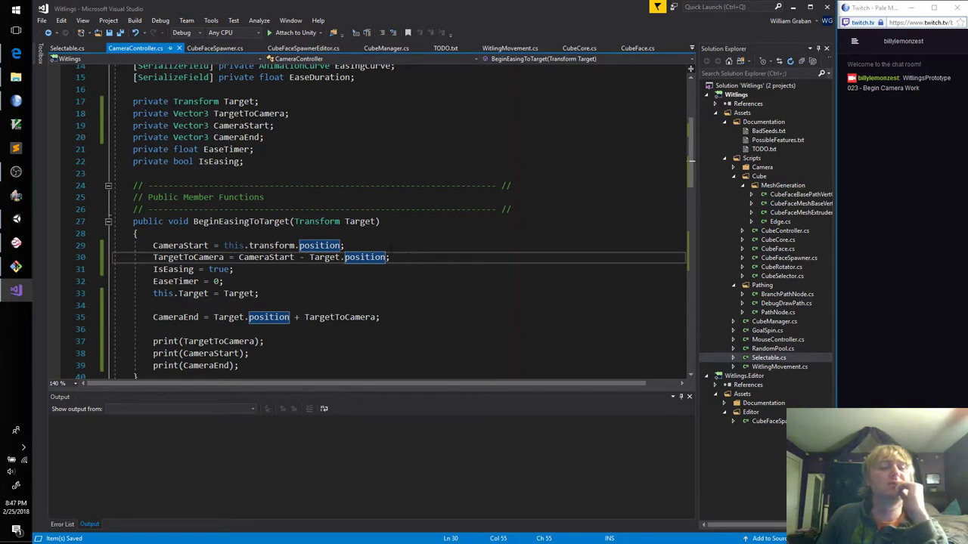
click(391, 247)
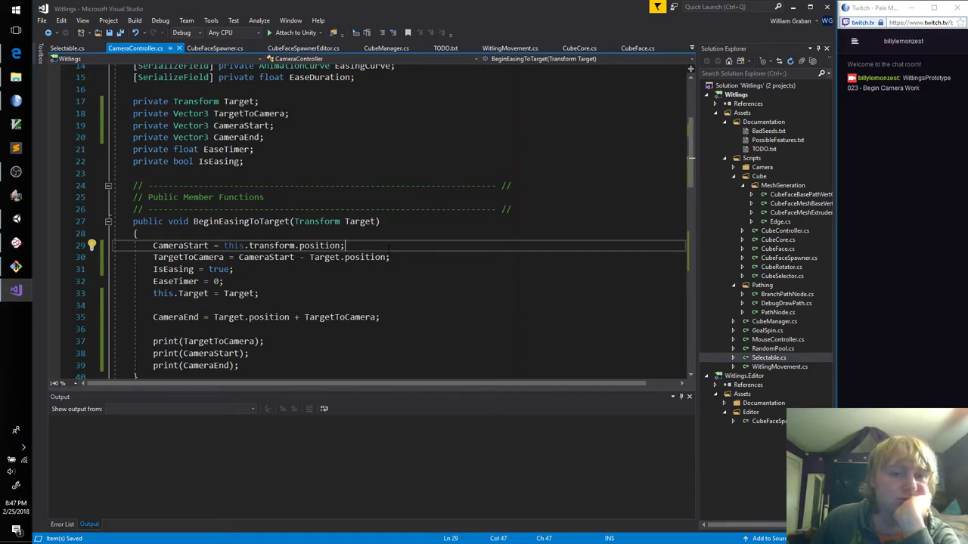
mouse_move(228, 317)
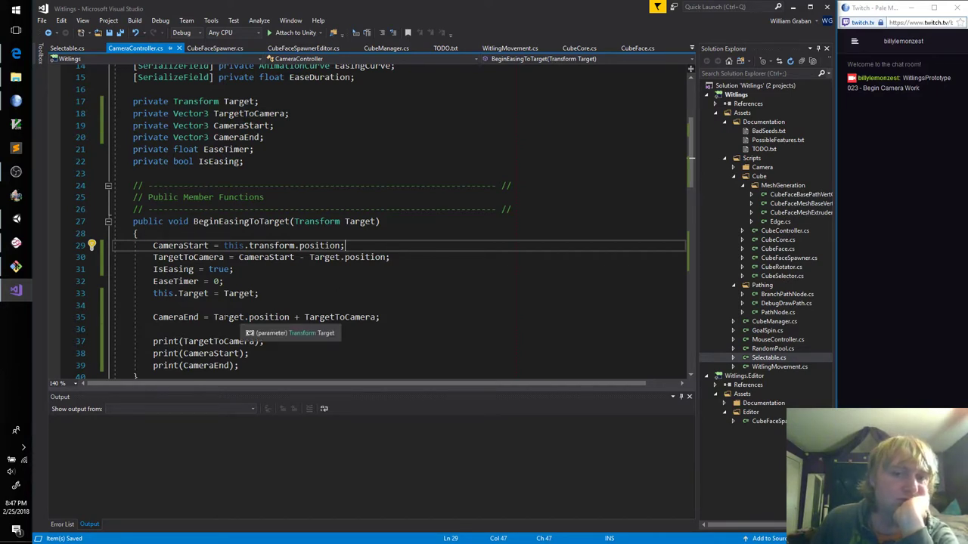
Prefix Target on line 30 with 'this.' so TargetToCamera subtracts this.Target.position, and save
click(214, 316)
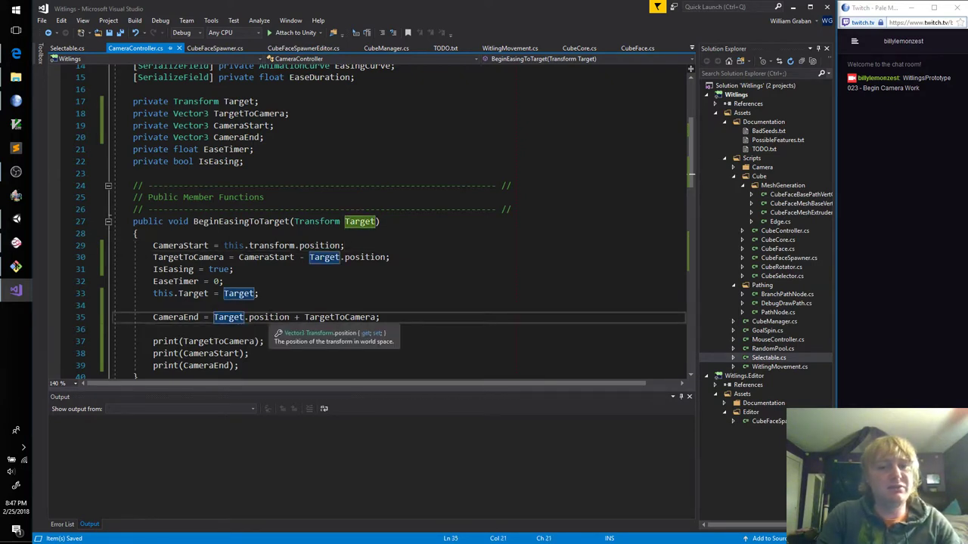
click(309, 258)
text(this.)
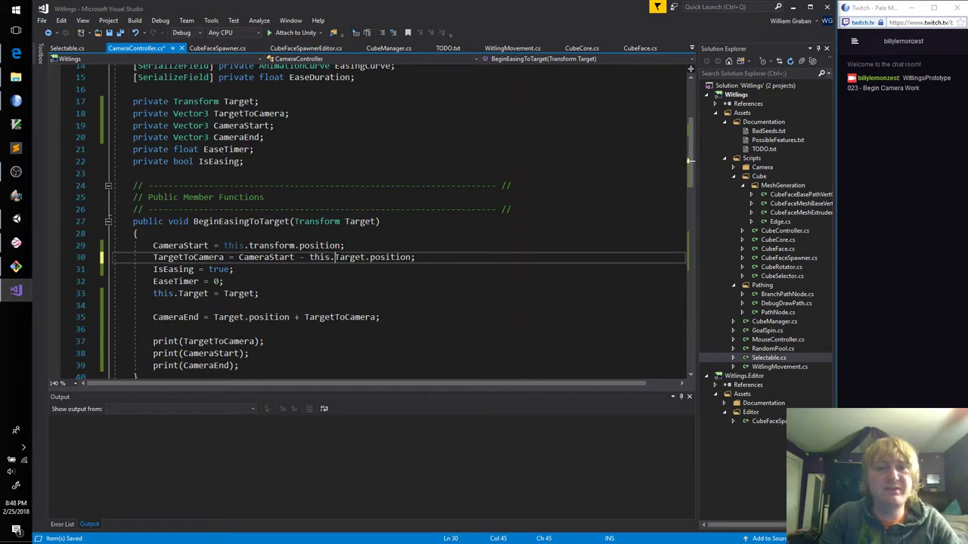
key(ctrl+s)
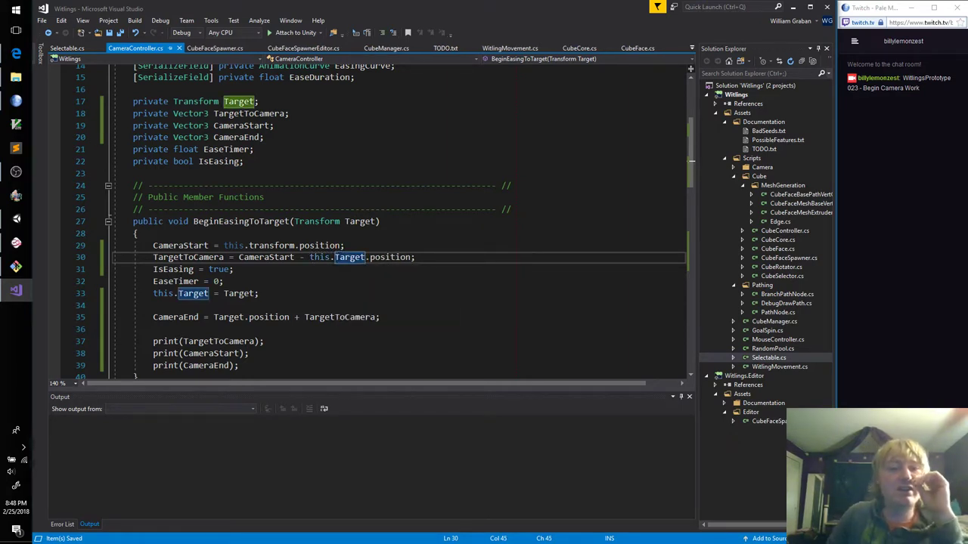
drag(415, 258, 309, 257)
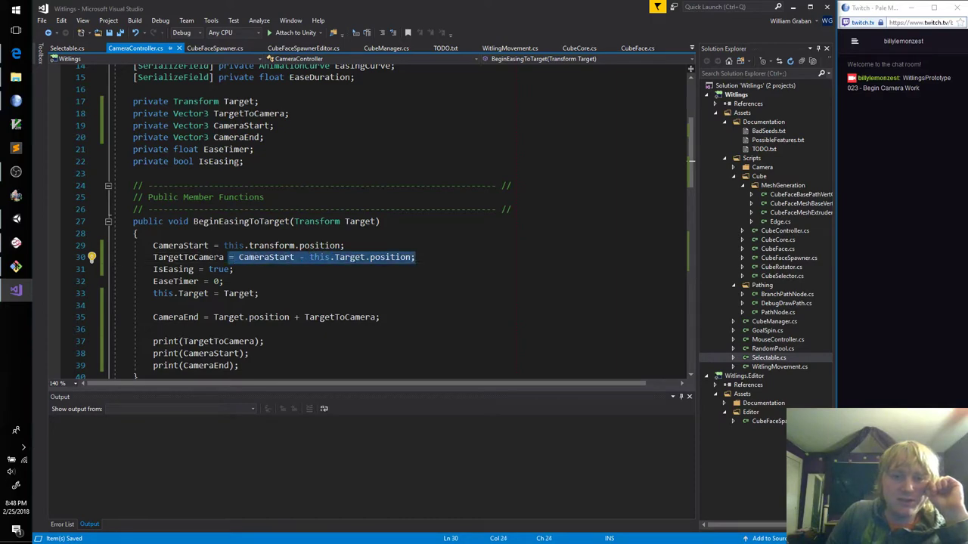
drag(338, 258, 152, 257)
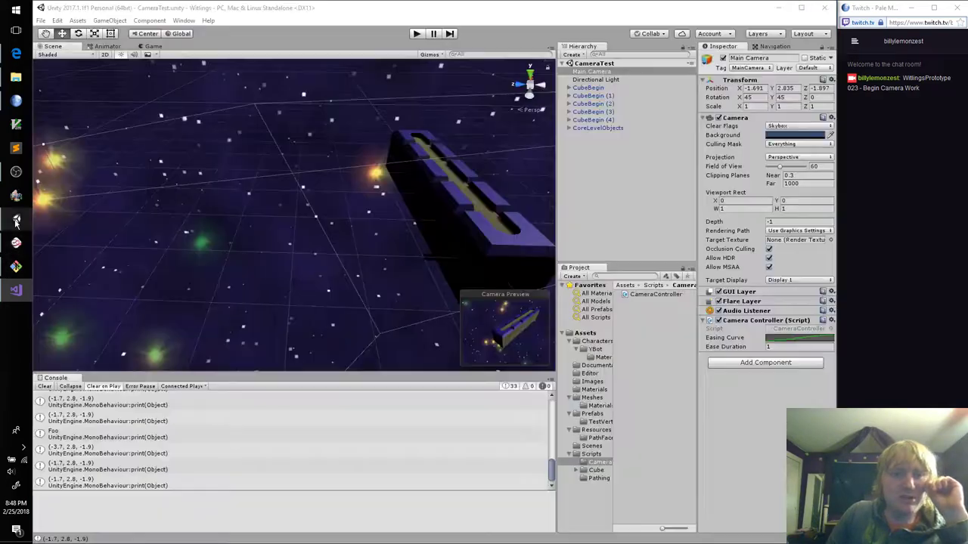
click(16, 218)
Run Play mode until the line-30 NullReferenceException appears, stop, and return to the code
click(416, 35)
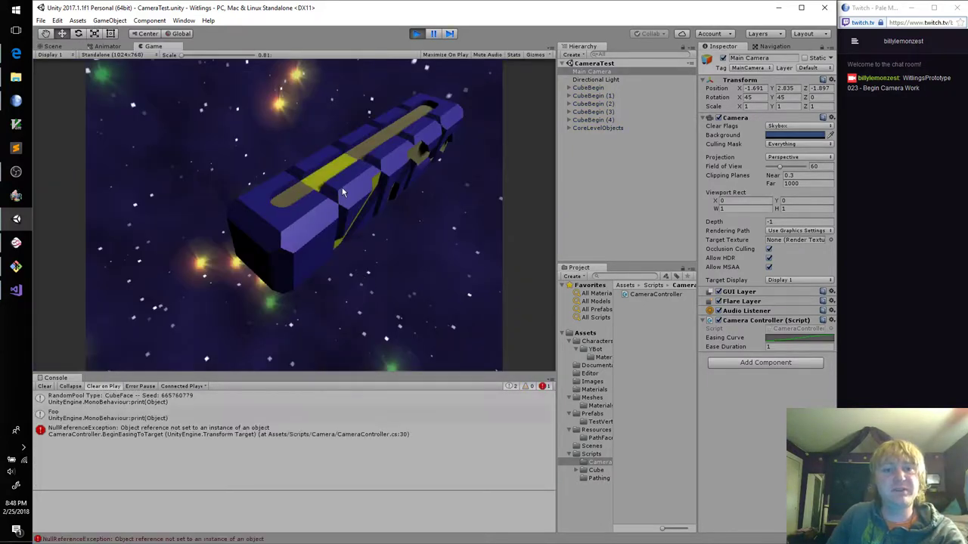
click(416, 33)
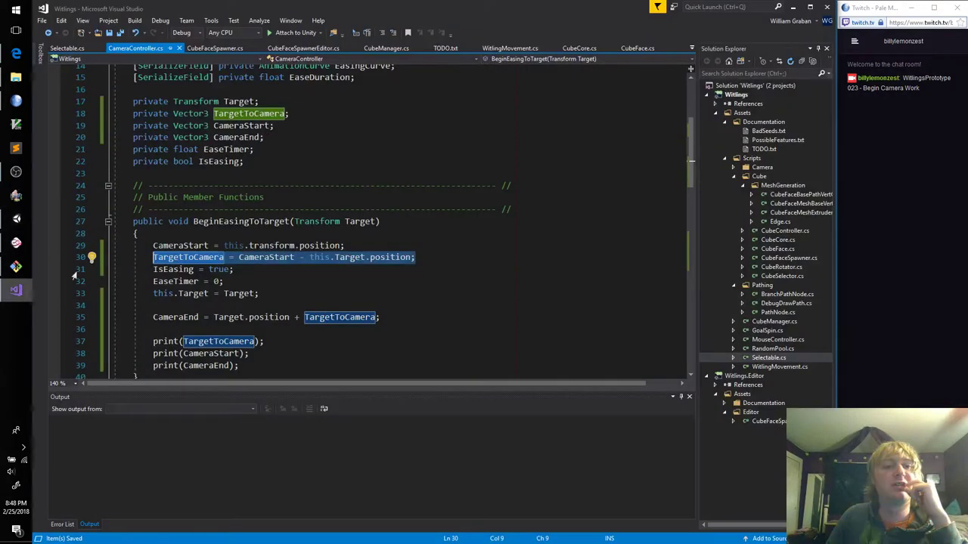
click(16, 292)
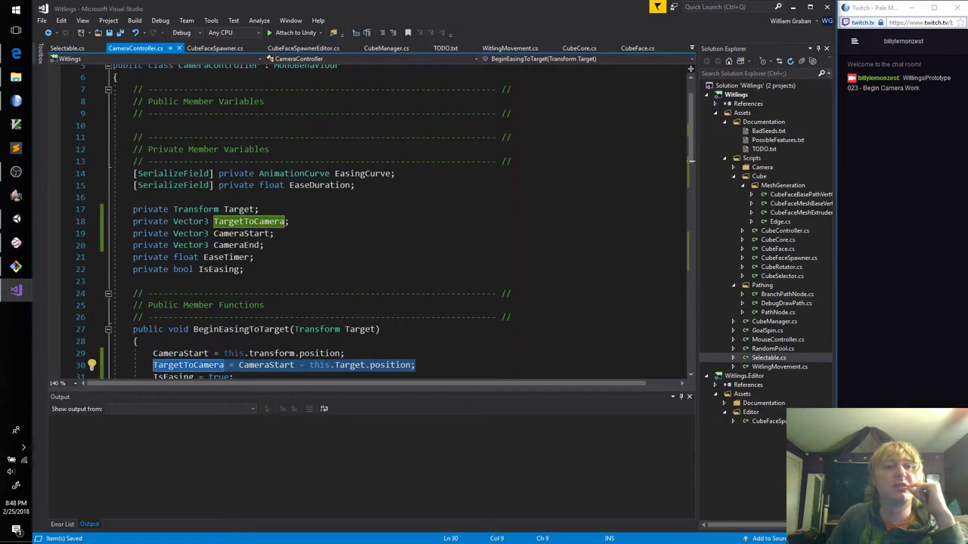
Add '[SerializeField] private Transform StartTarget;' below the EaseDuration field and save
click(386, 191)
key(Return)
text([Seri)
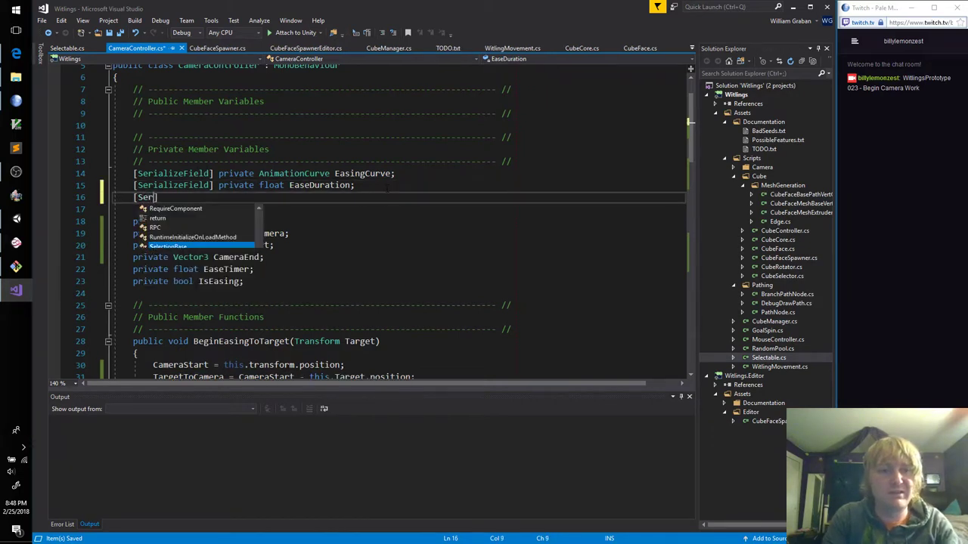
text(alizeField)
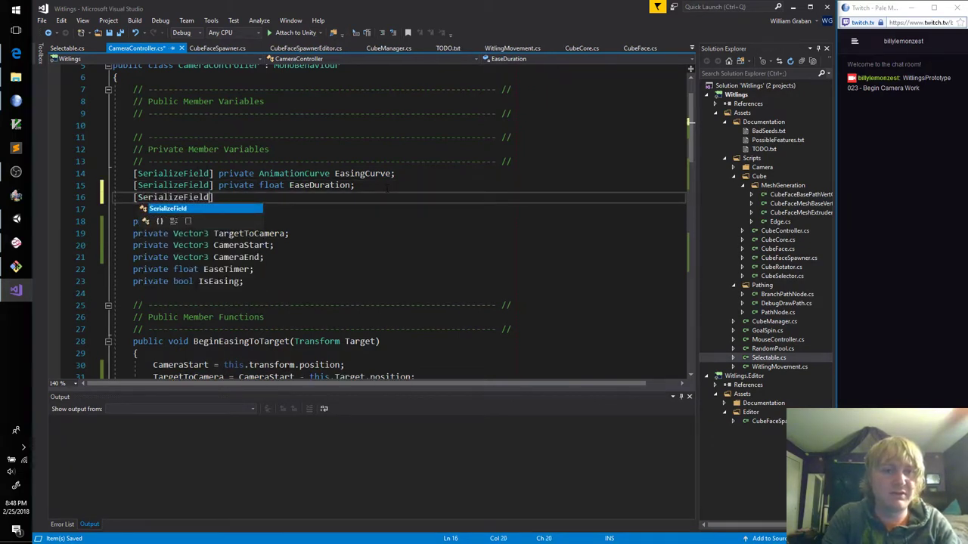
text(] pri)
key(space)
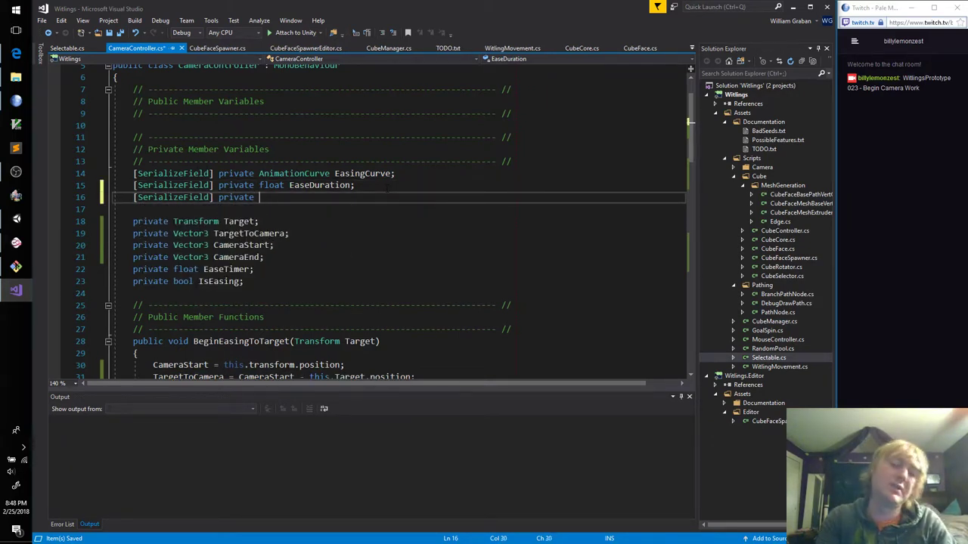
text(Transform )
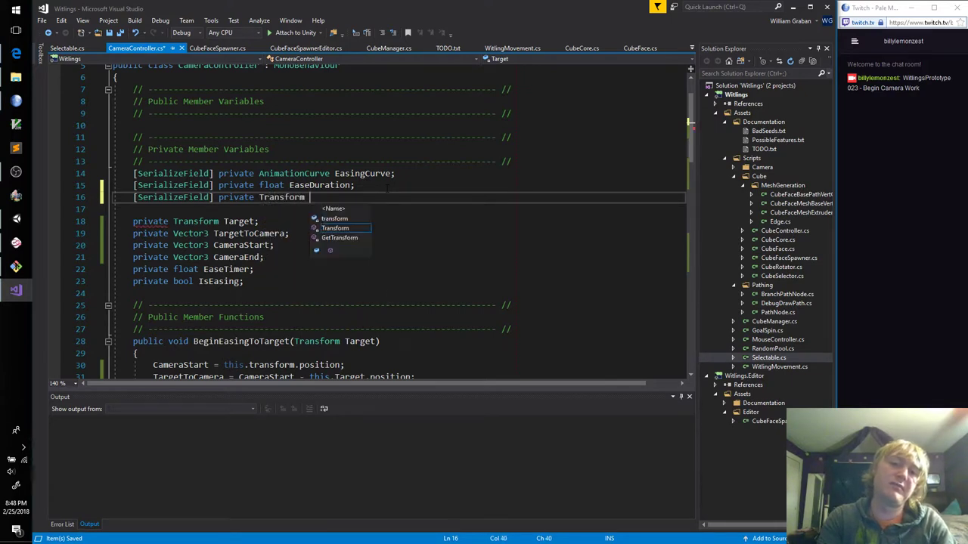
text(StartTarget)
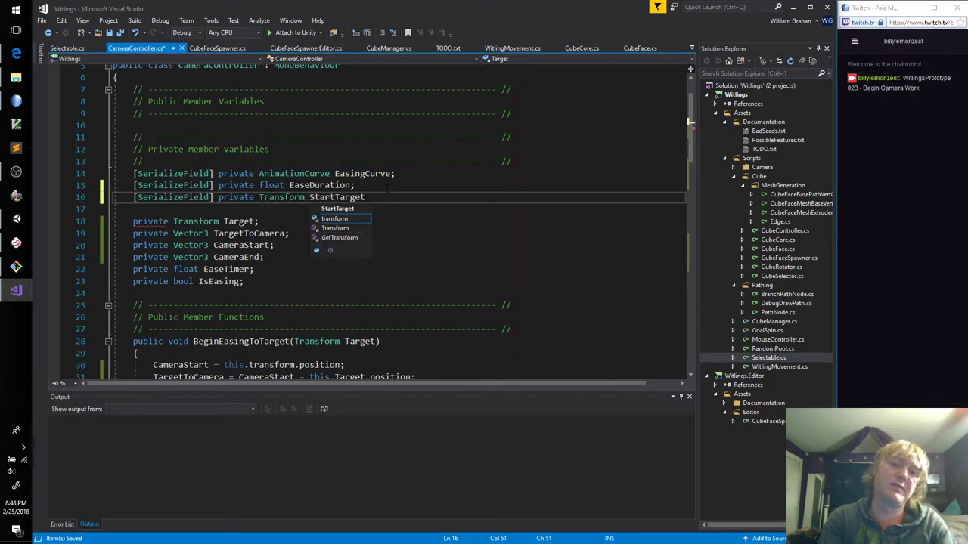
text(;)
key(ctrl+s)
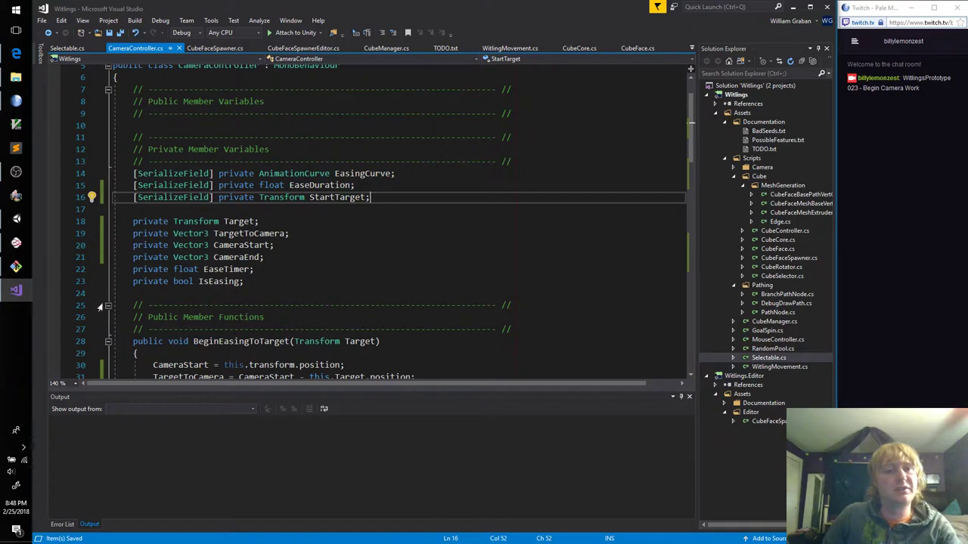
click(16, 218)
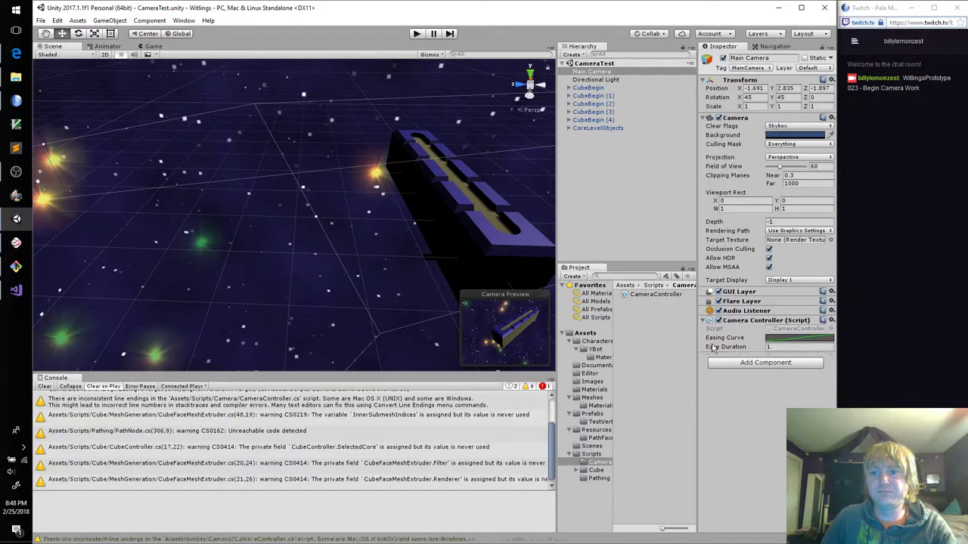
Drag CubeBegin from the Hierarchy into the Camera Controller's Start Target slot
click(604, 89)
drag(604, 89, 794, 355)
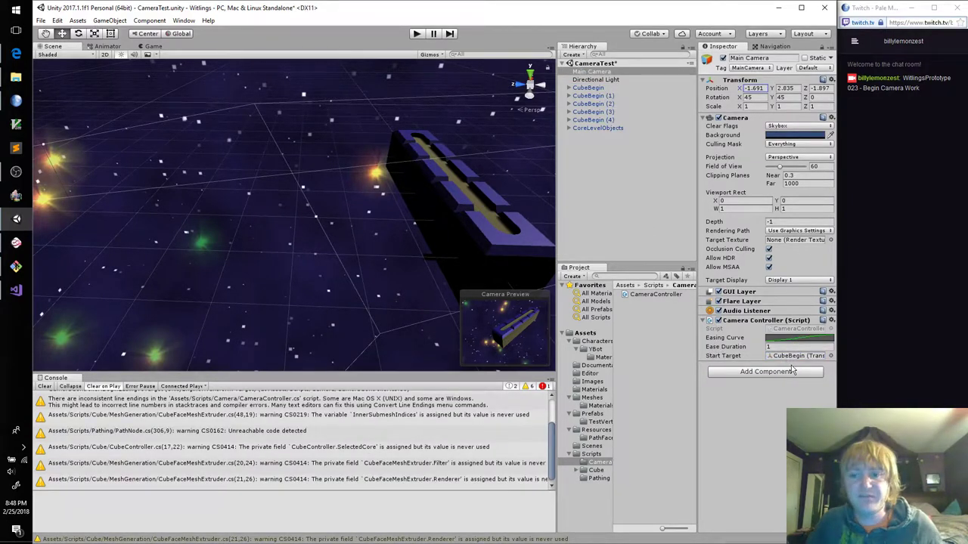
click(14, 292)
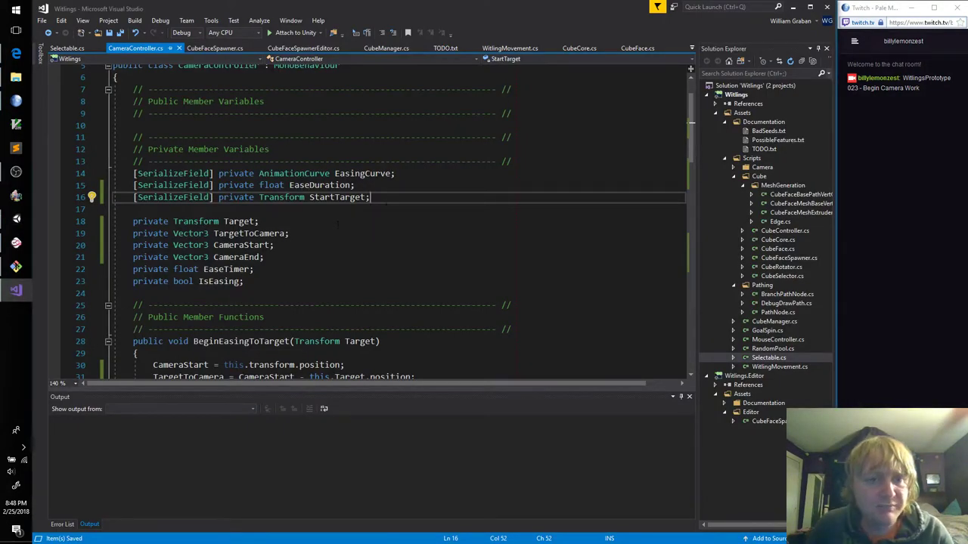
Declare '[SerializeField] private float' Distance and Height fields below StartTarget in CameraController.cs
key(Return)
text([SerializeField)
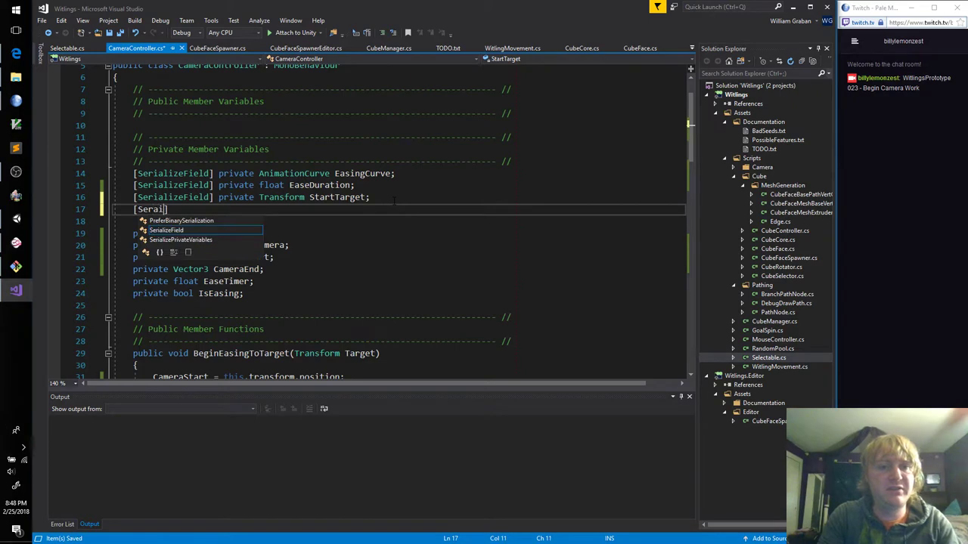
text(])
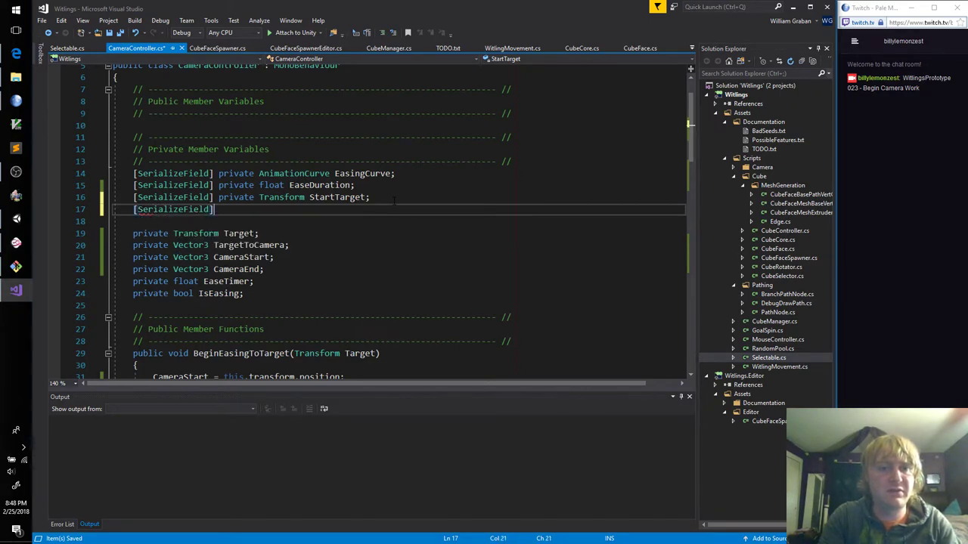
text( private )
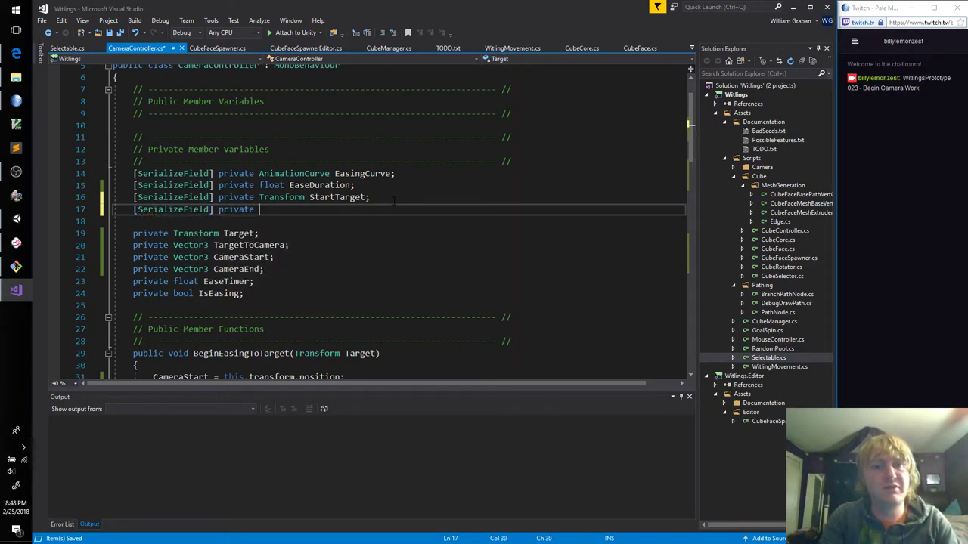
text(float D)
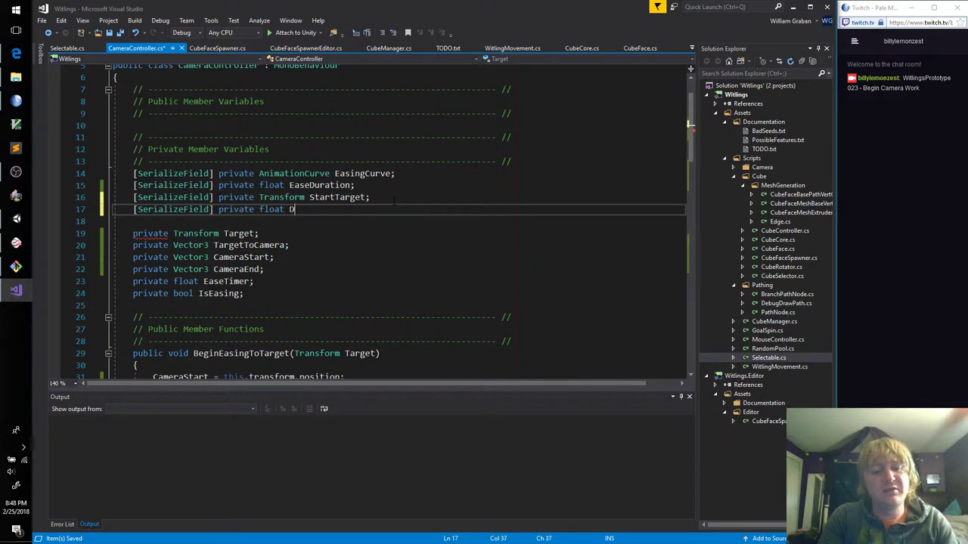
text(istance;)
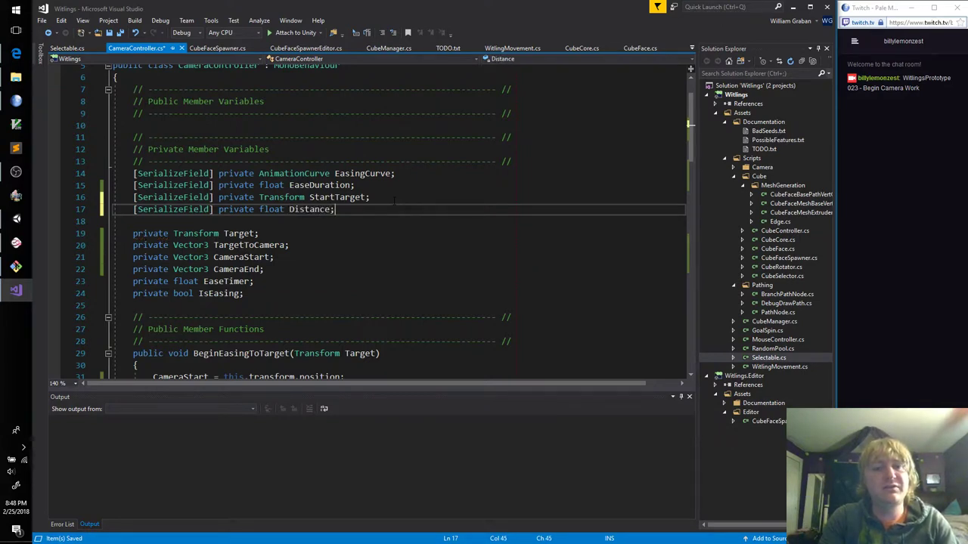
key(Return)
text([SerializeField])
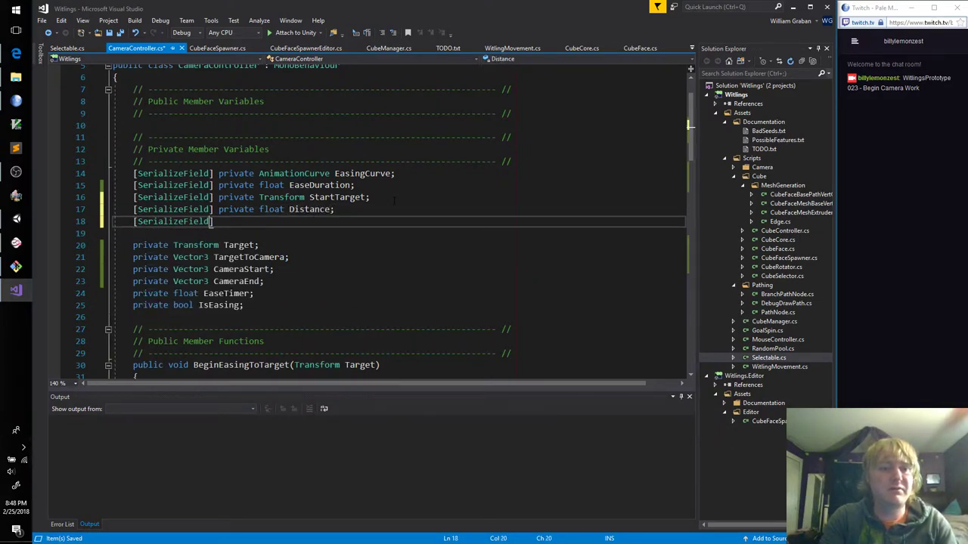
text( private float)
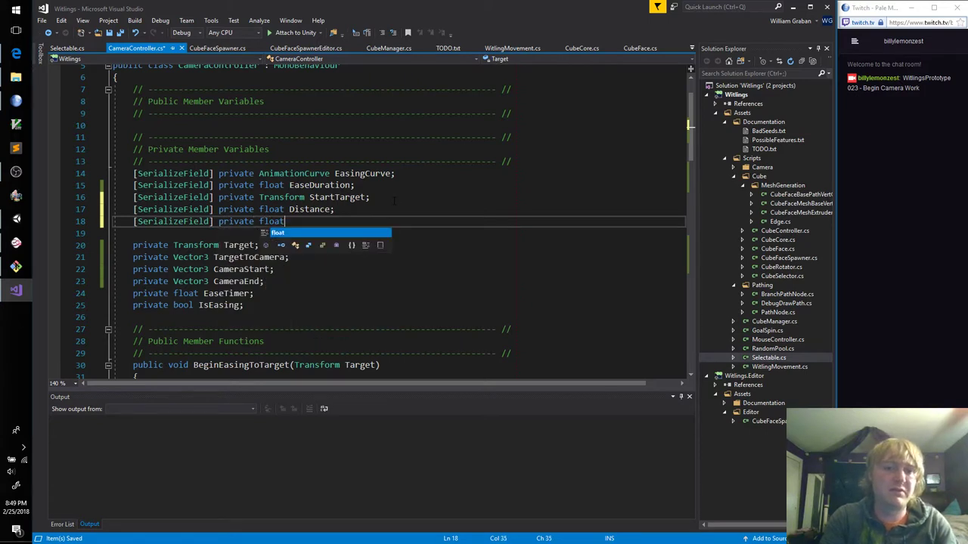
text( Hegit)
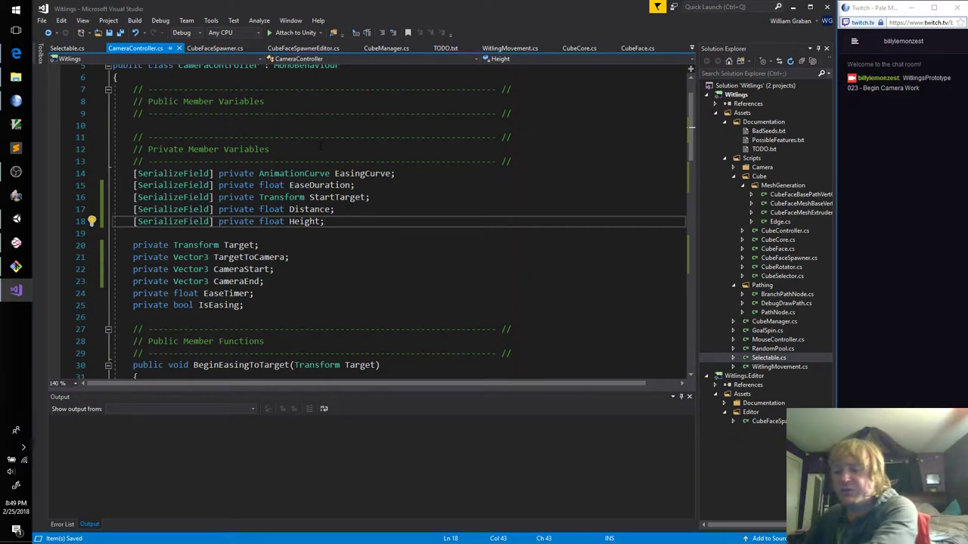
drag(134, 125, 253, 173)
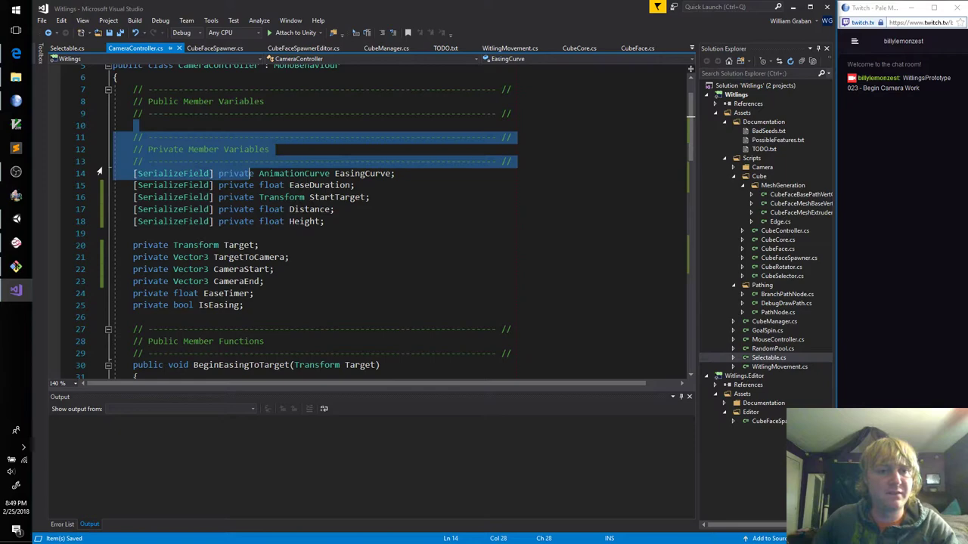
click(347, 155)
Pan the Mischief canvas and sketch the target box around its centre dot
click(16, 242)
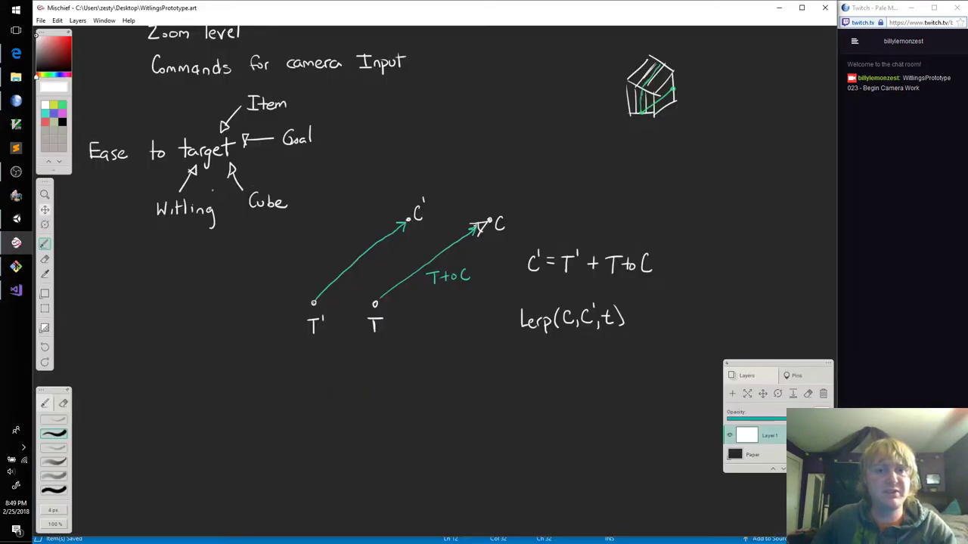
drag(328, 356, 449, 264)
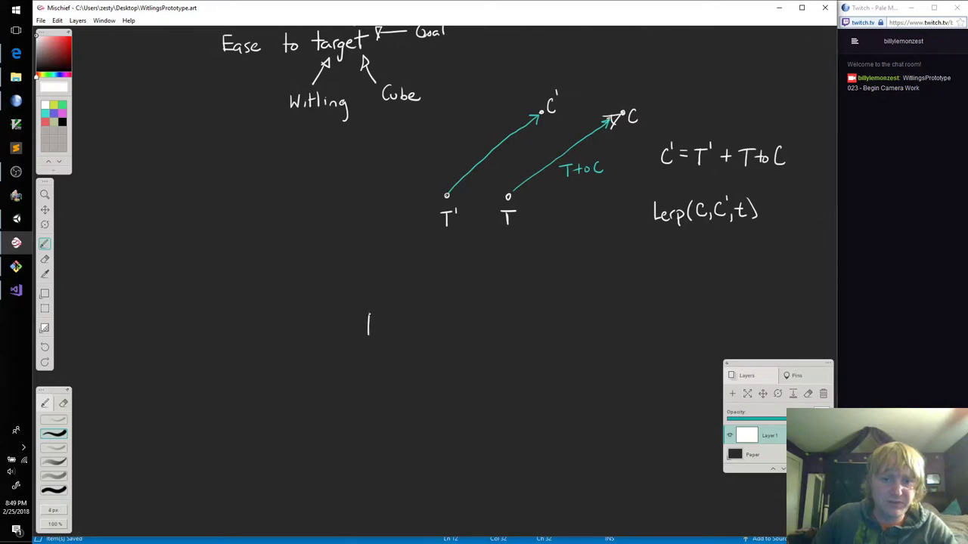
drag(368, 313, 412, 338)
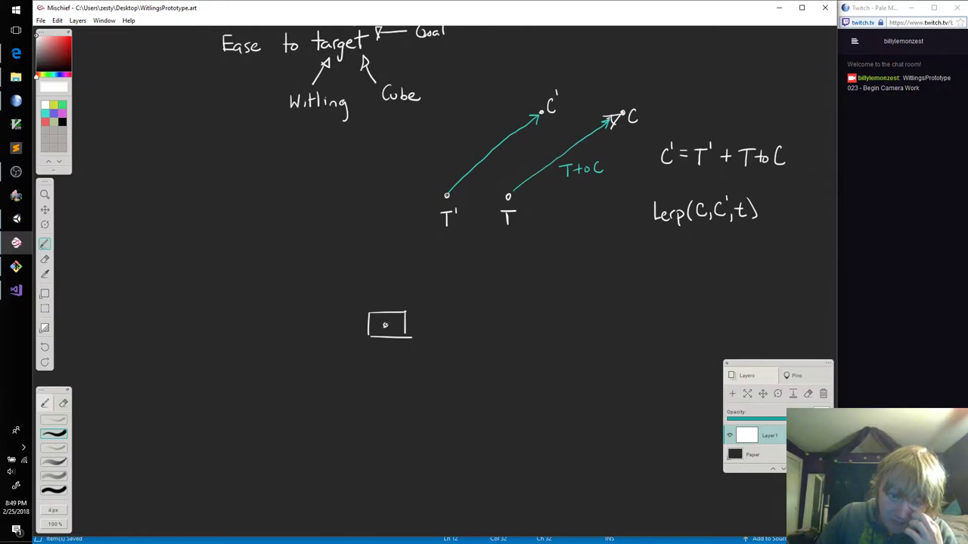
mouse_move(364, 325)
mouse_down()
mouse_move(386, 325)
mouse_move(295, 324)
mouse_move(324, 342)
mouse_up()
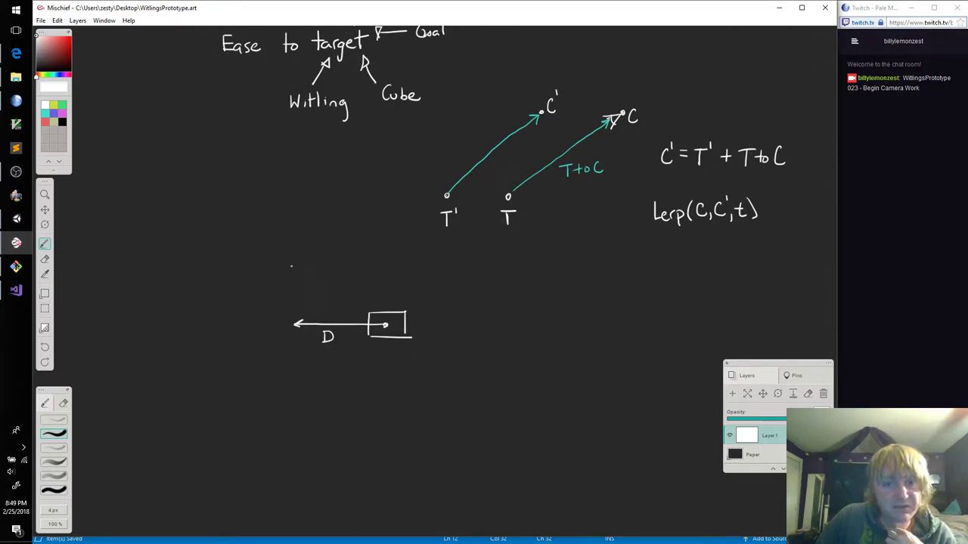
drag(291, 285, 292, 303)
key(ctrl+z)
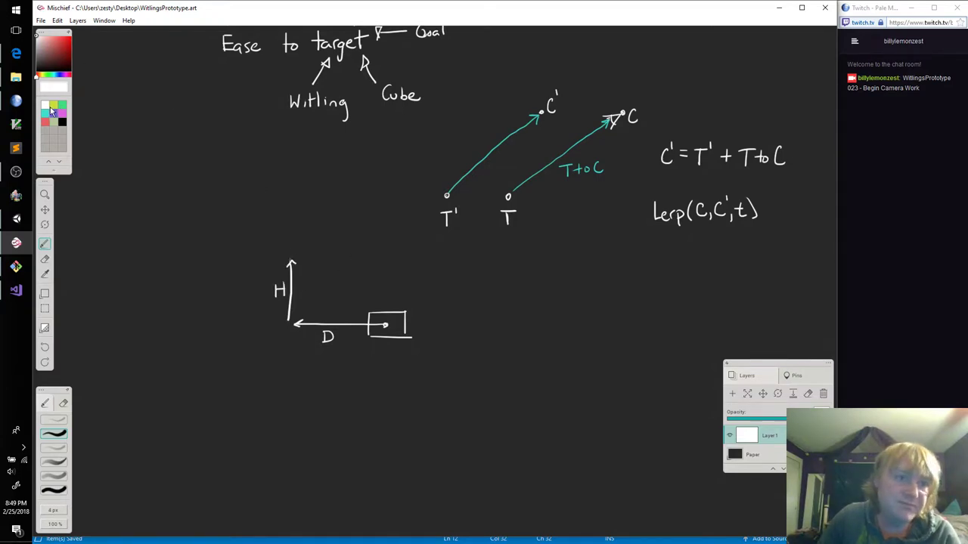
Draw the small yellow camera mark above the box, fixing it with undo and eraser
click(53, 105)
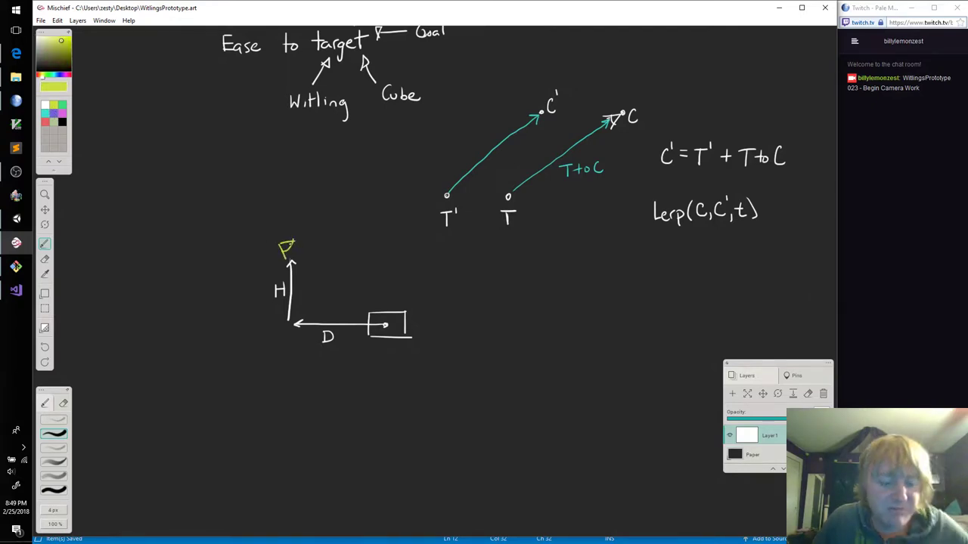
key(ctrl+z)
drag(284, 243, 285, 252)
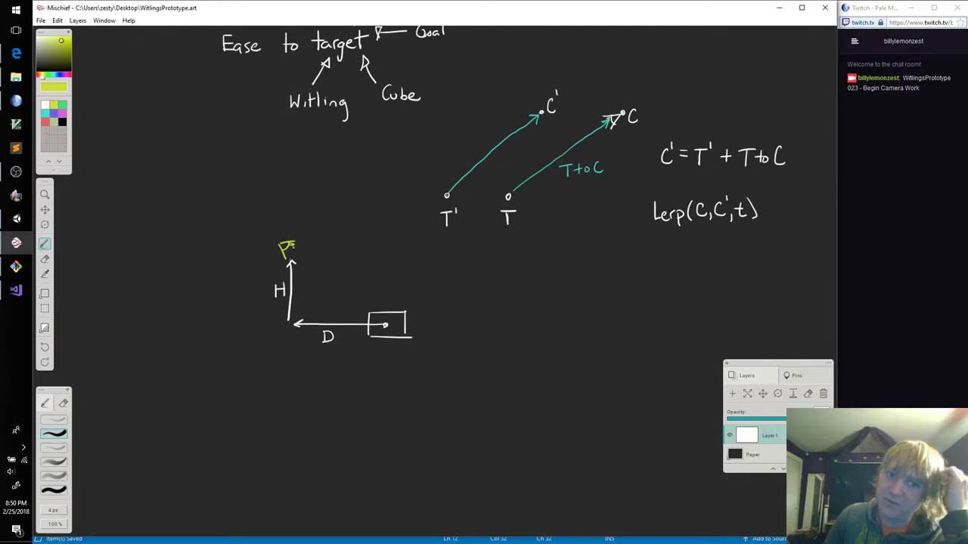
key(e)
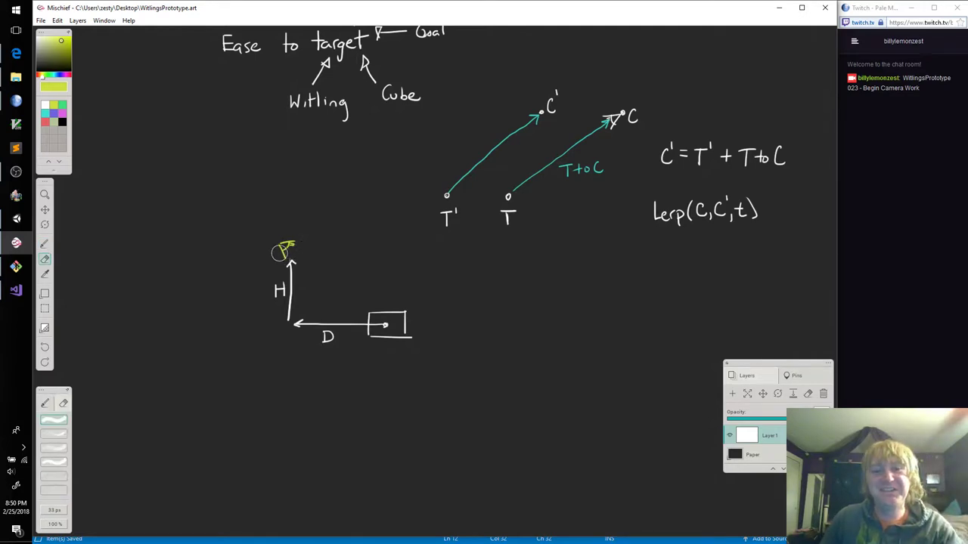
drag(281, 253, 278, 243)
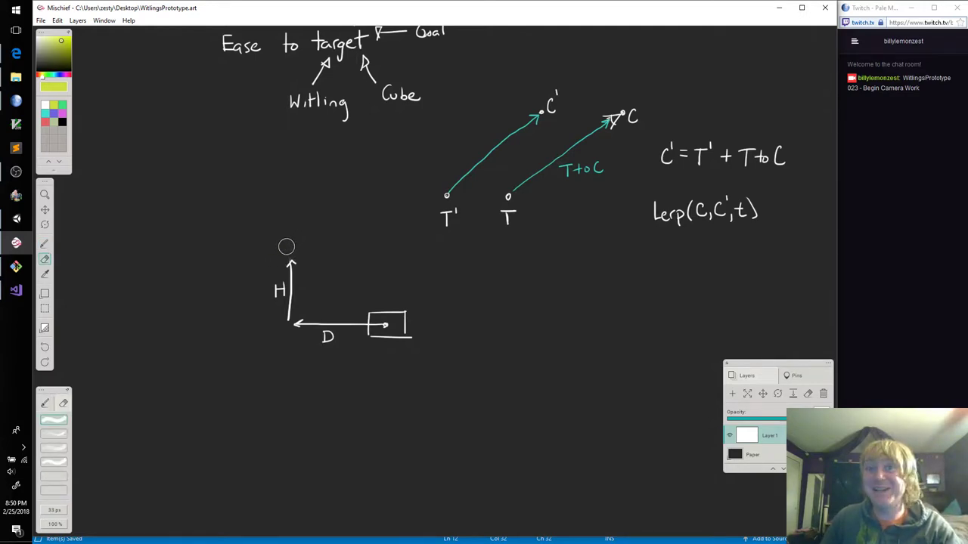
key(b)
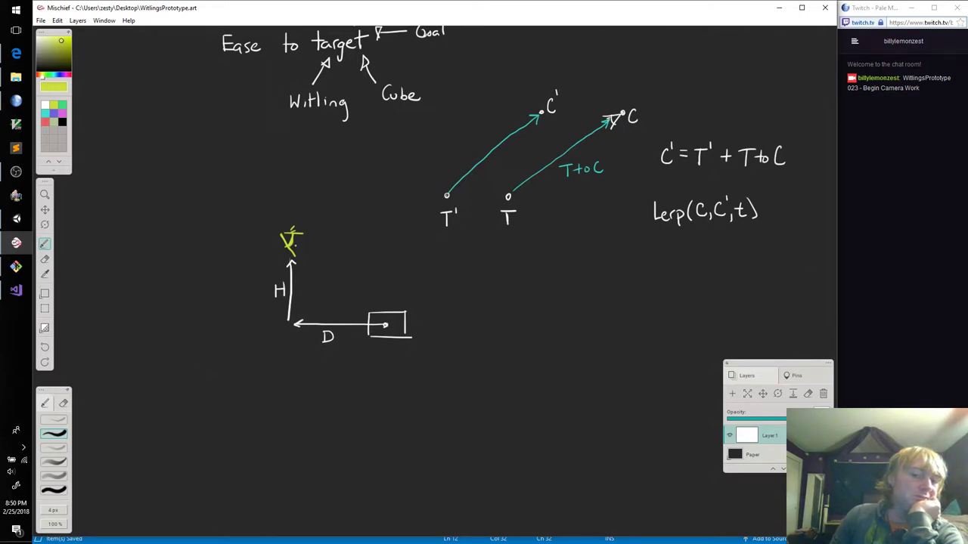
Draw the white dashed 45° sight line to the box and write 'D==H' in blue-violet
click(46, 108)
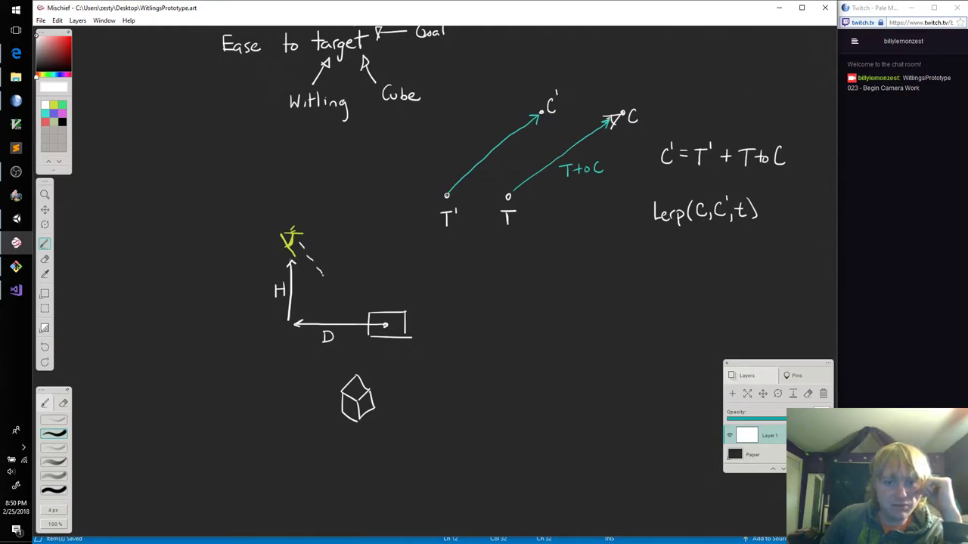
drag(353, 303, 360, 310)
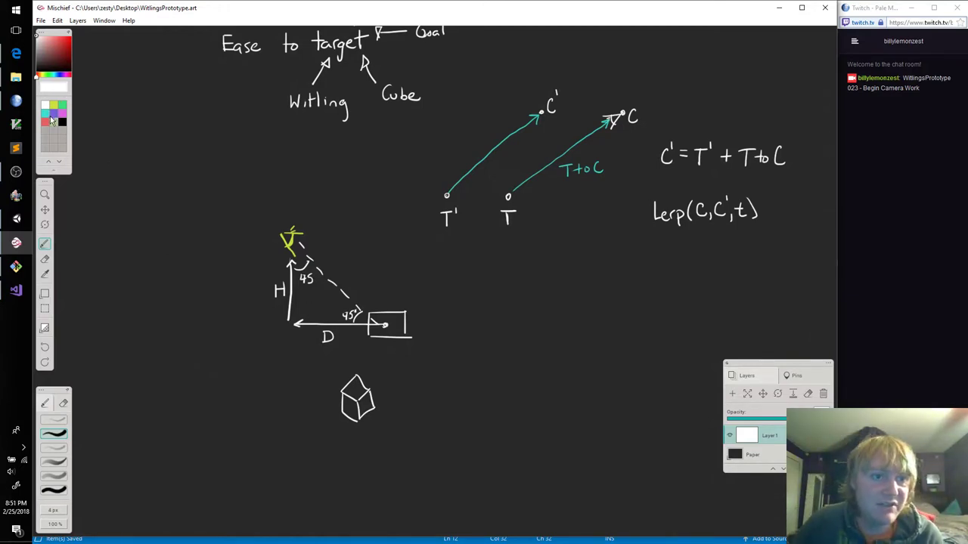
click(55, 114)
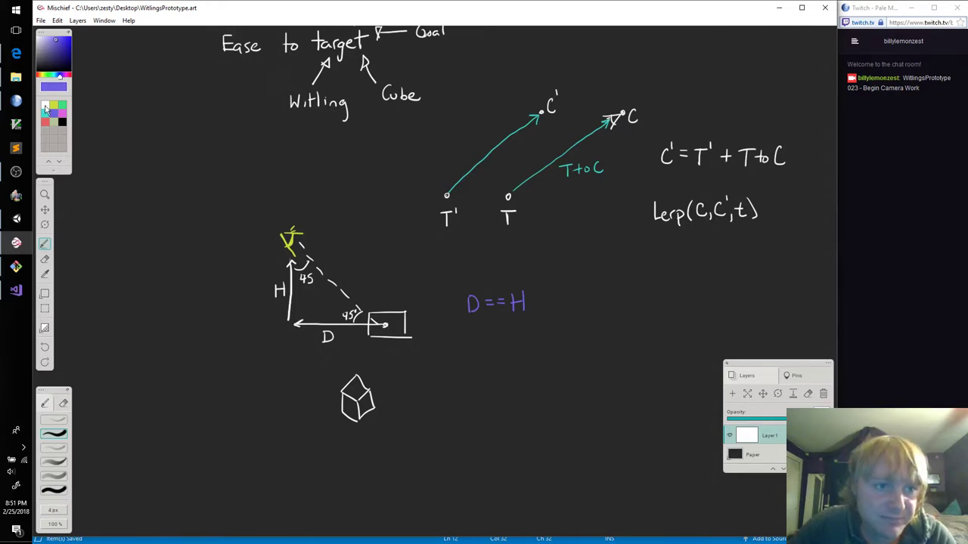
click(46, 105)
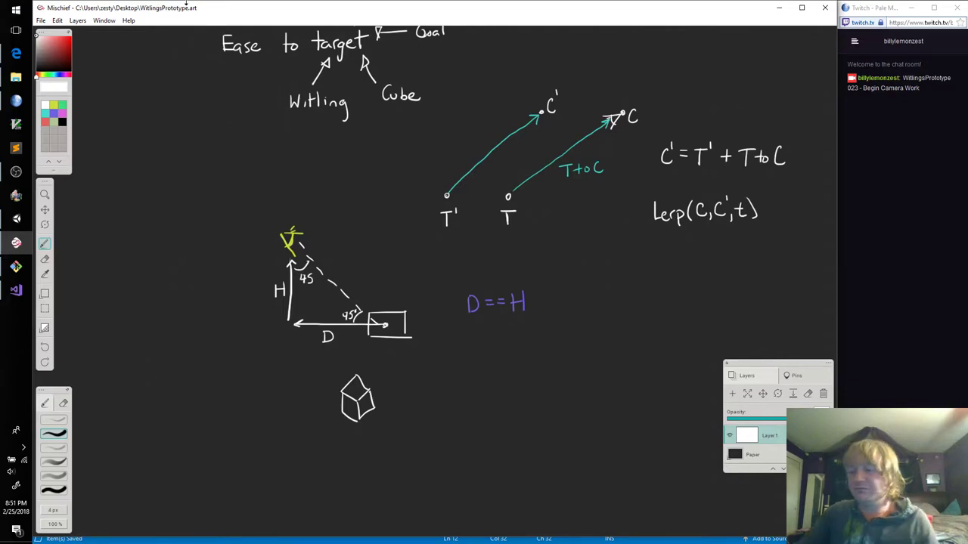
click(15, 173)
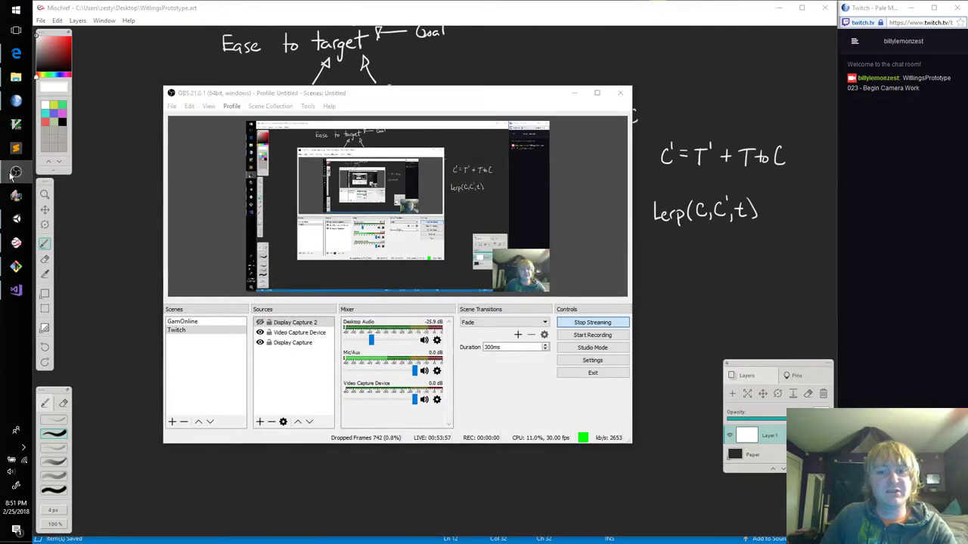
click(15, 173)
Replace the Height field with a serialized Vector3 StartingCameraOffsetDirection field
click(15, 291)
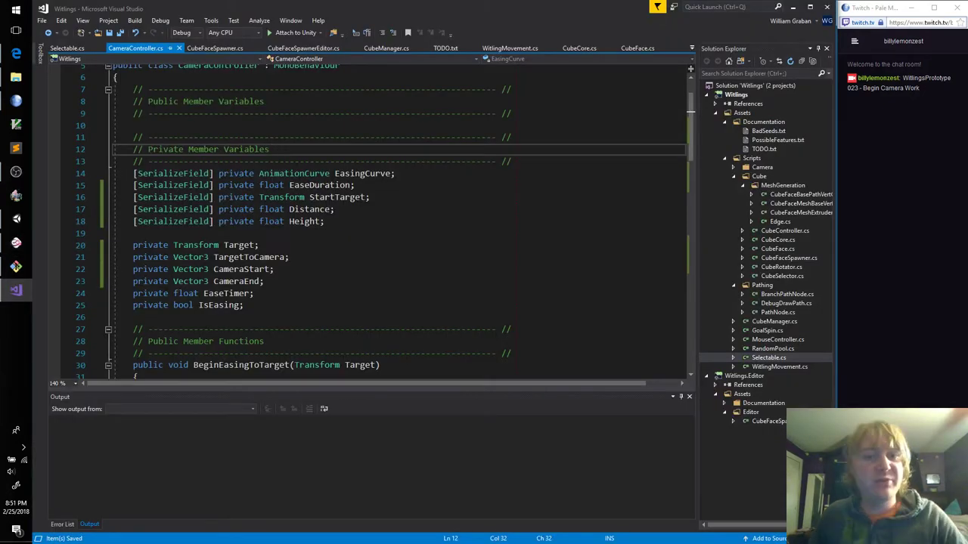
click(357, 224)
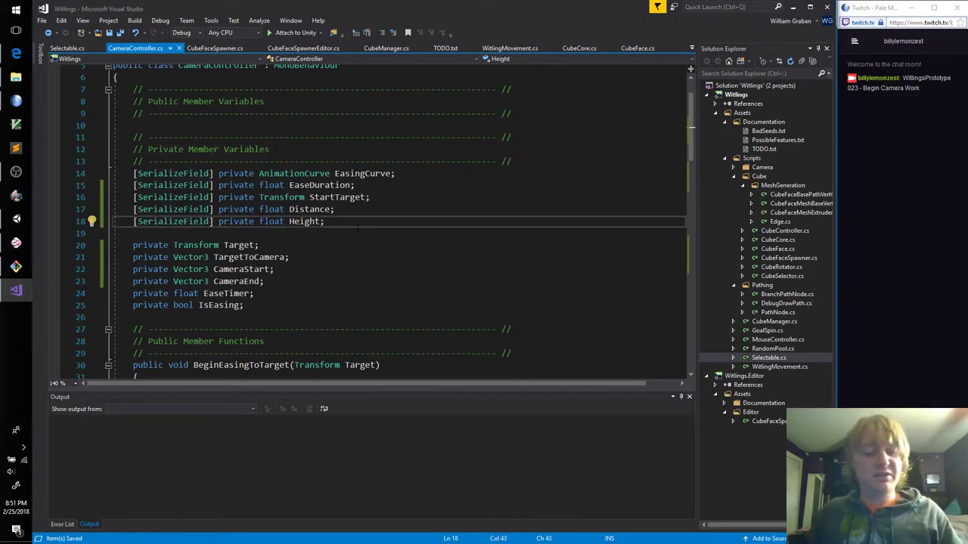
key(ctrl+x)
key(Up)
key(End)
key(Return)
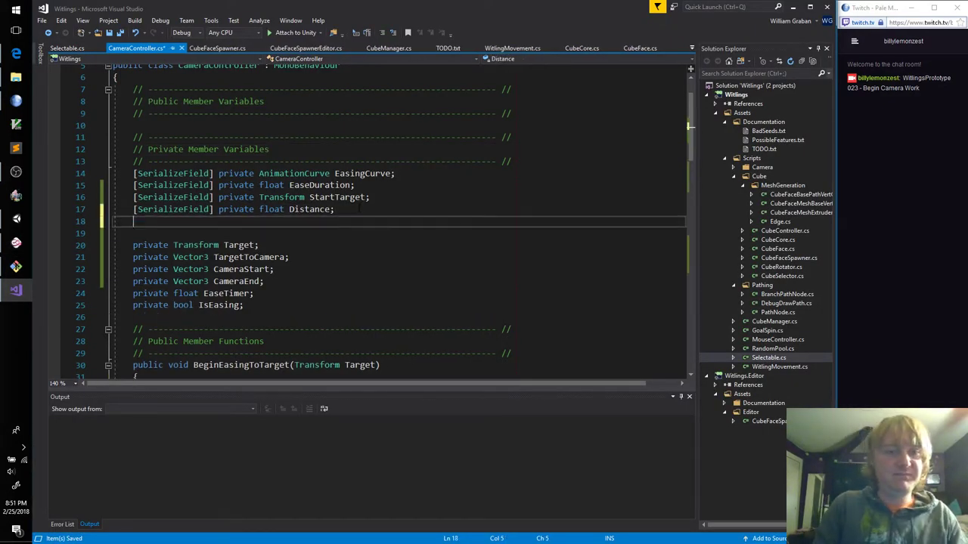
text([SerializeField] pr)
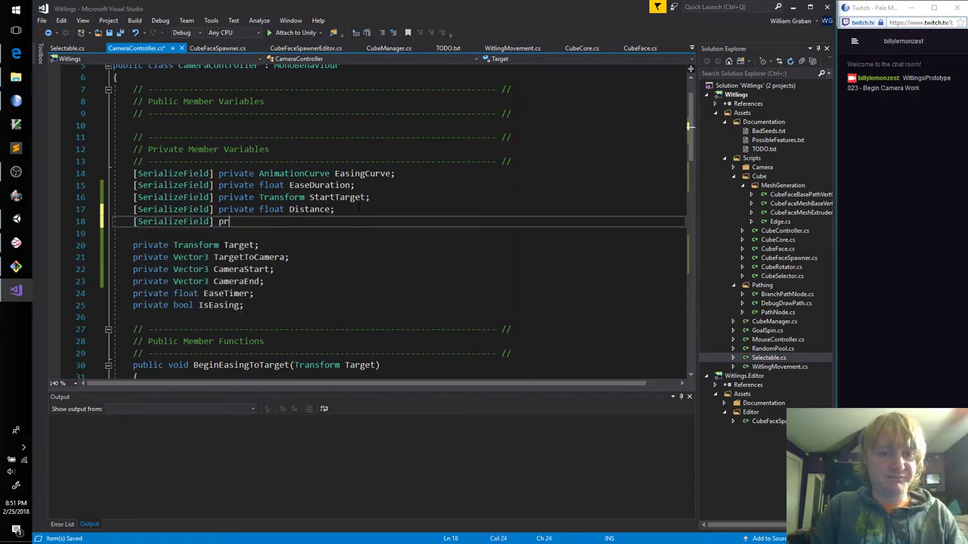
text(ivate Vector3 )
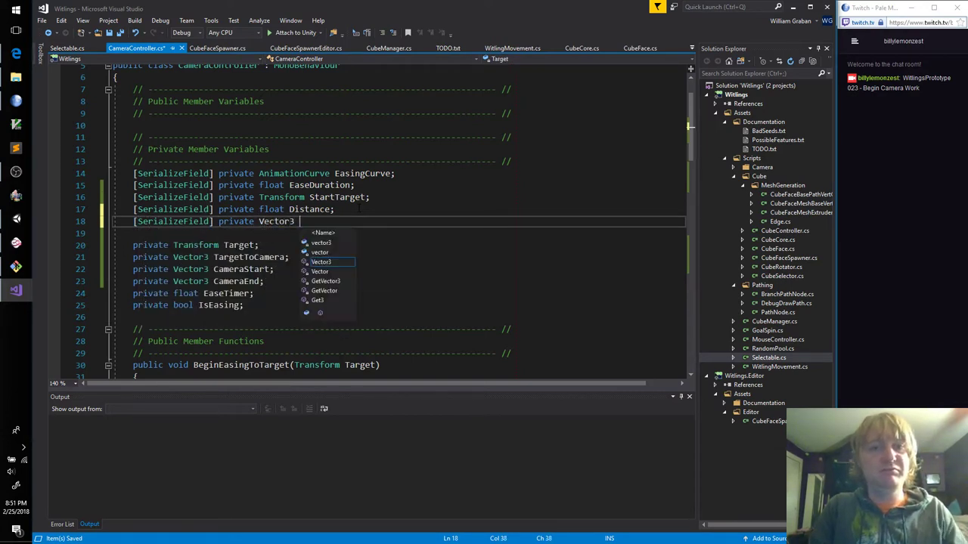
text(Ca)
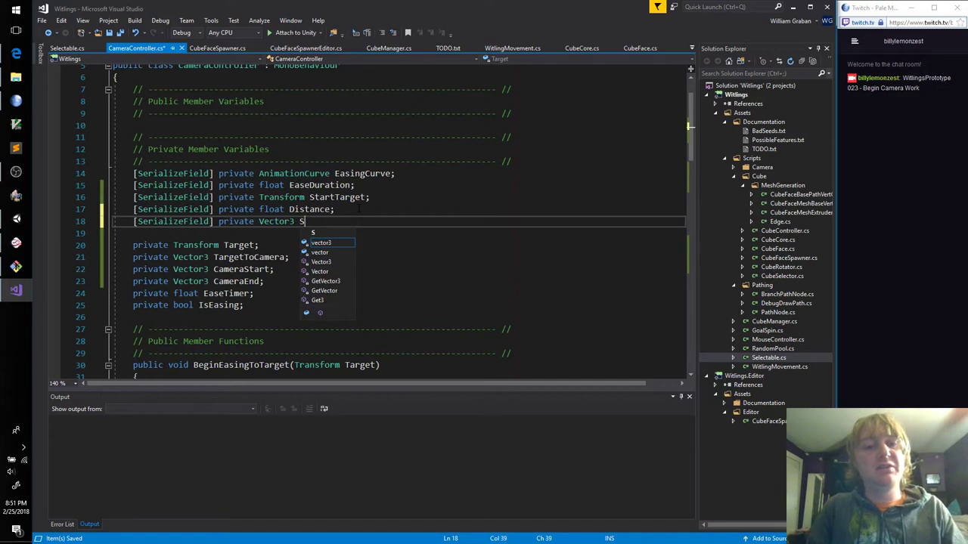
text(tartingCamera)
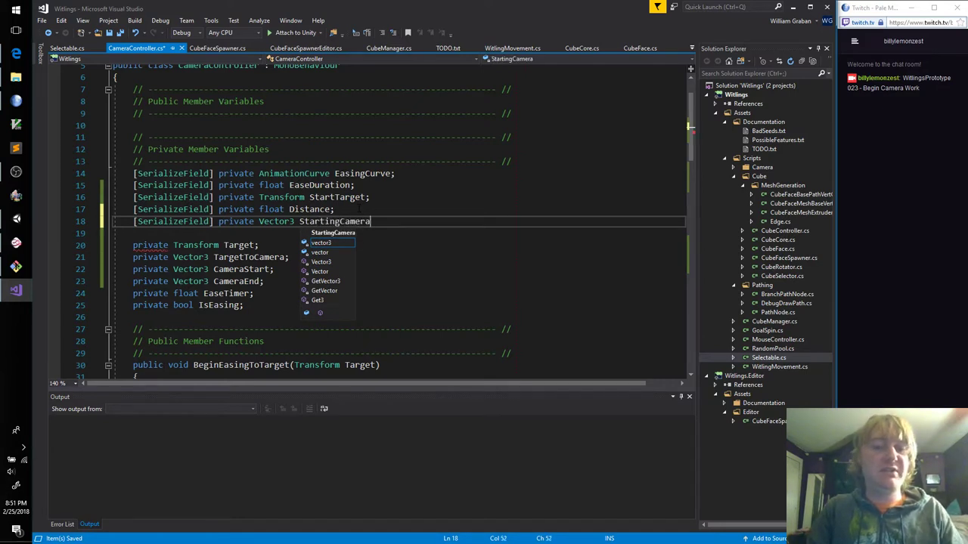
text(Direction)
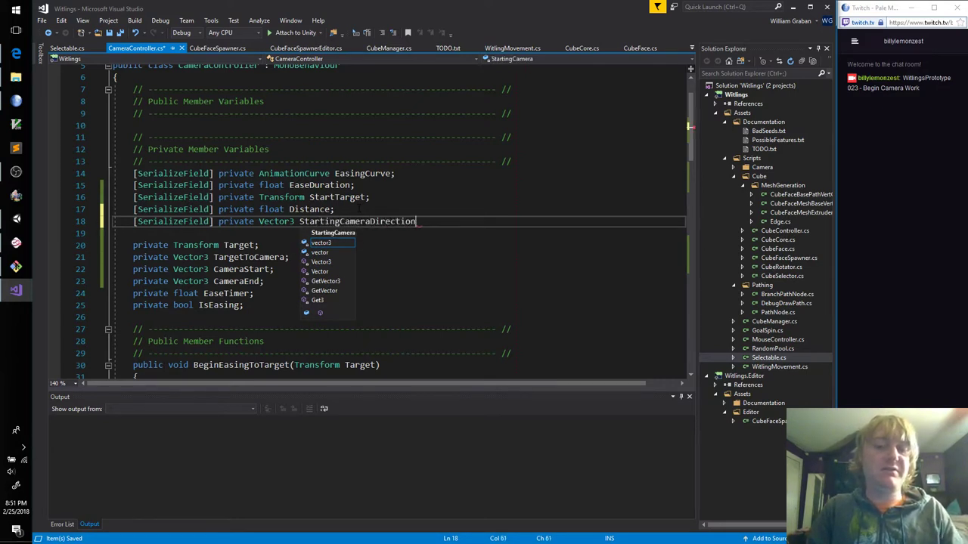
text(;)
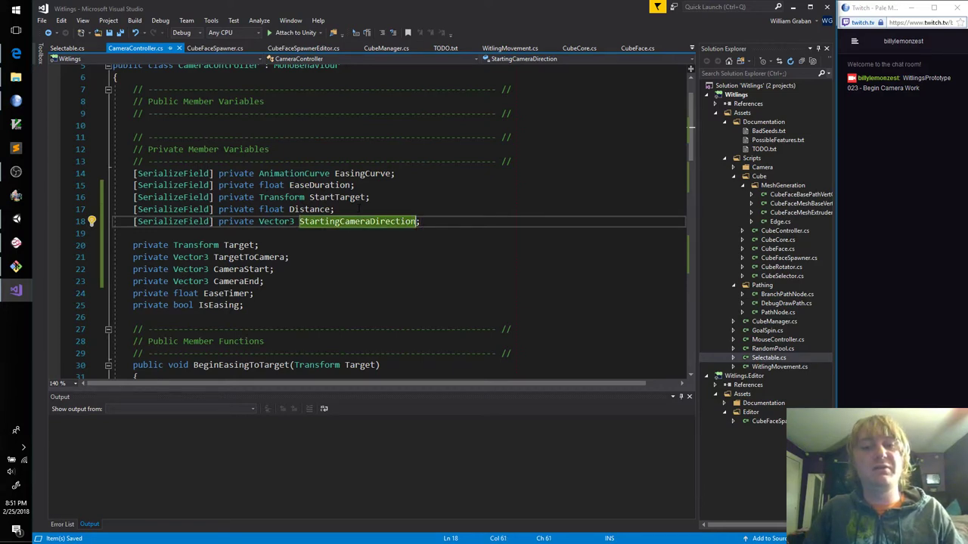
key(Left)
key(Left)
key(Left)
key(Left)
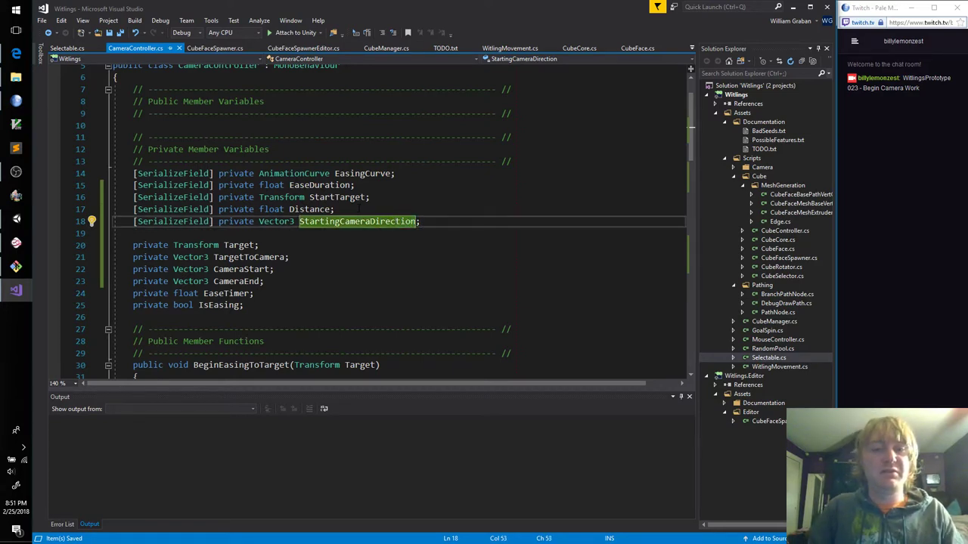
text(Offset)
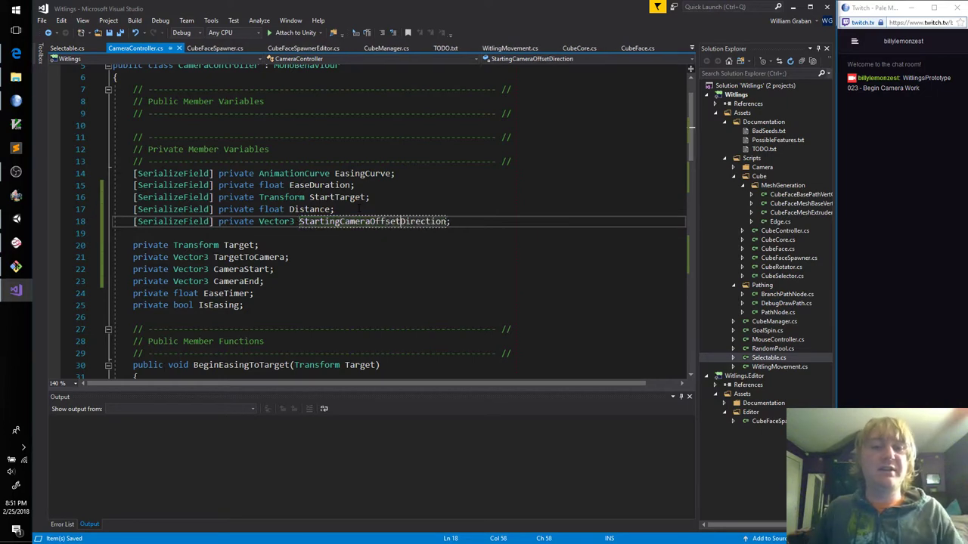
double_click(393, 221)
mouse_move(373, 221)
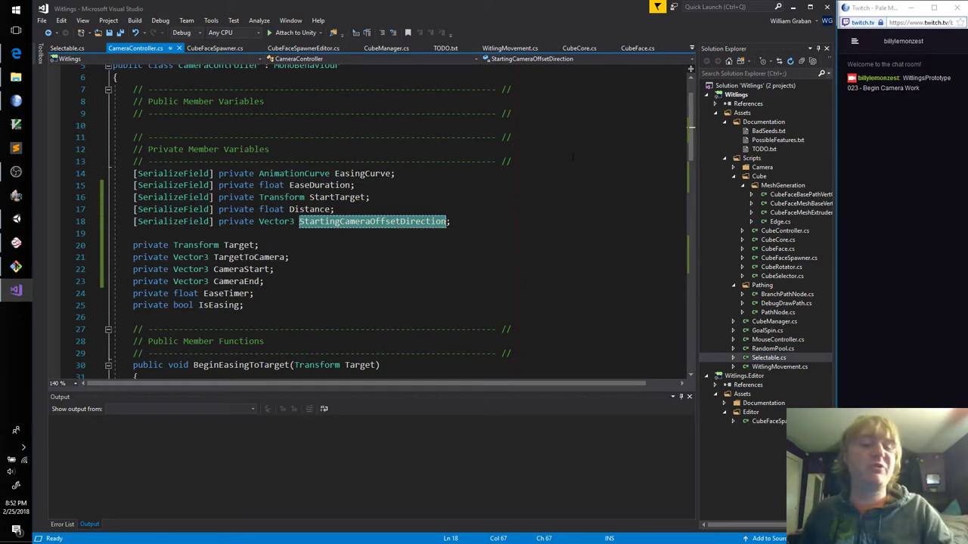
key(Right)
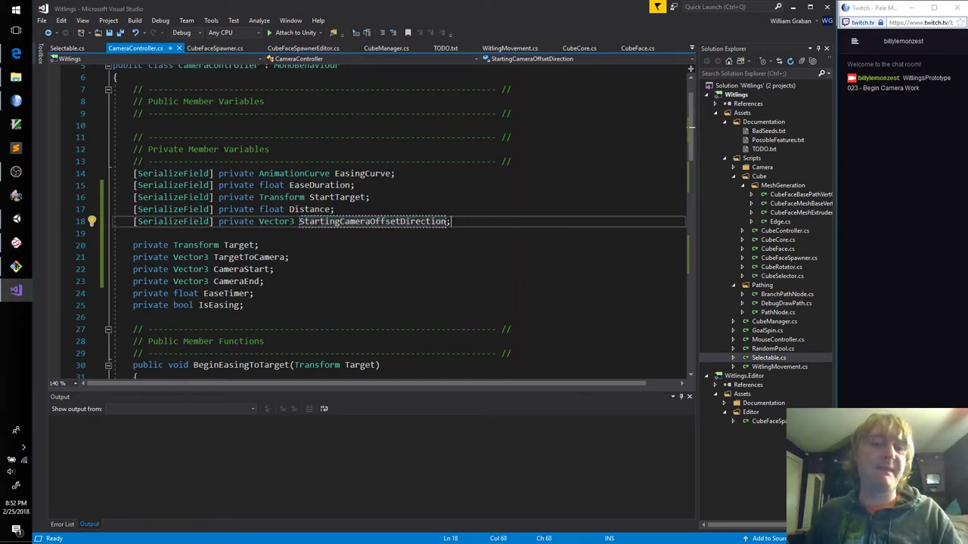
Rename Start to Awake, save, and normalize StartingCameraOffsetDirection at the start of Awake
scroll(391, 235, down, 3)
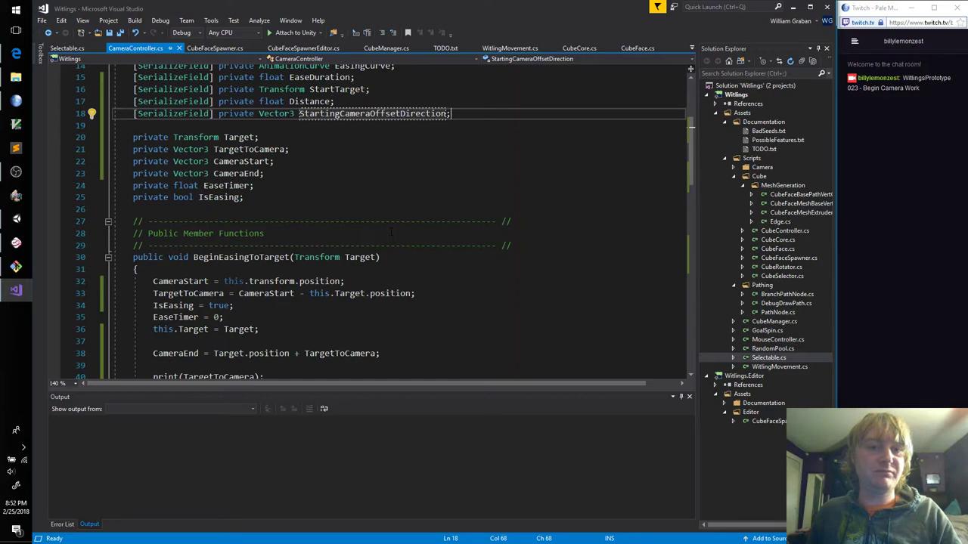
scroll(391, 232, down, 15)
scroll(392, 232, down, 5)
scroll(387, 235, up, 5)
scroll(384, 238, up, 6)
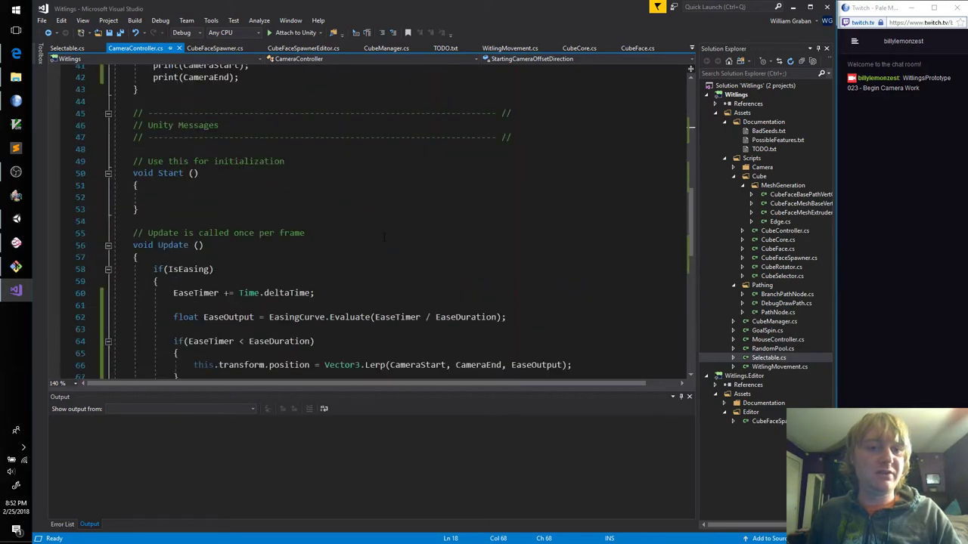
click(163, 173)
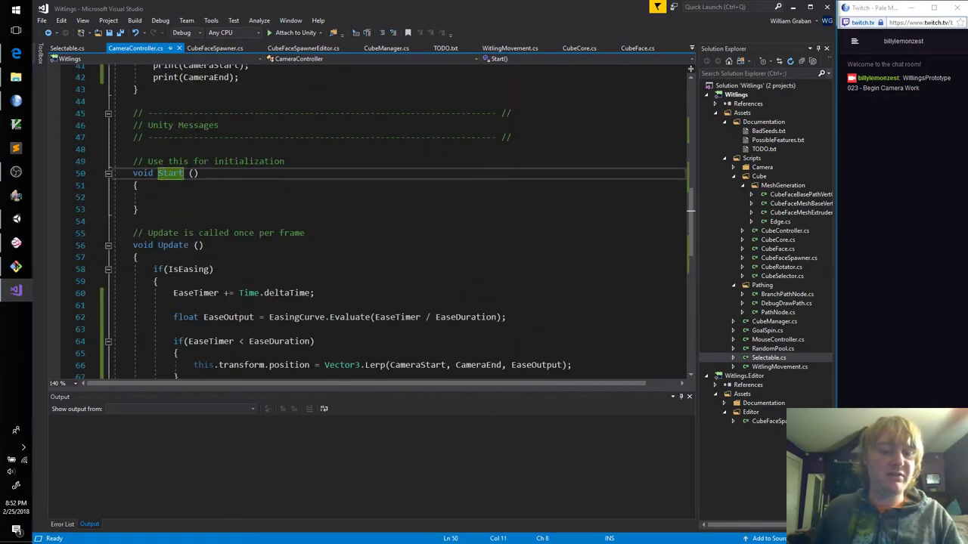
text(Awake)
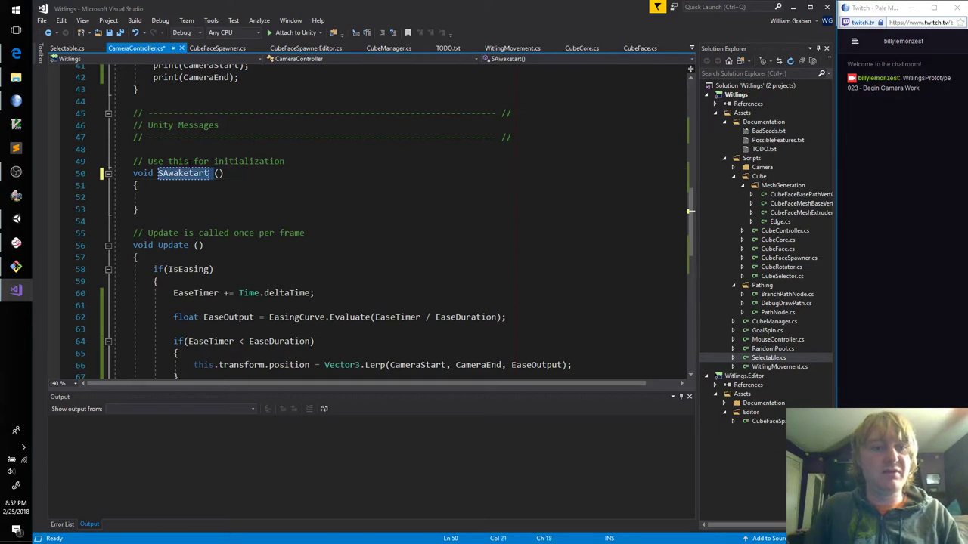
key(ctrl+Right)
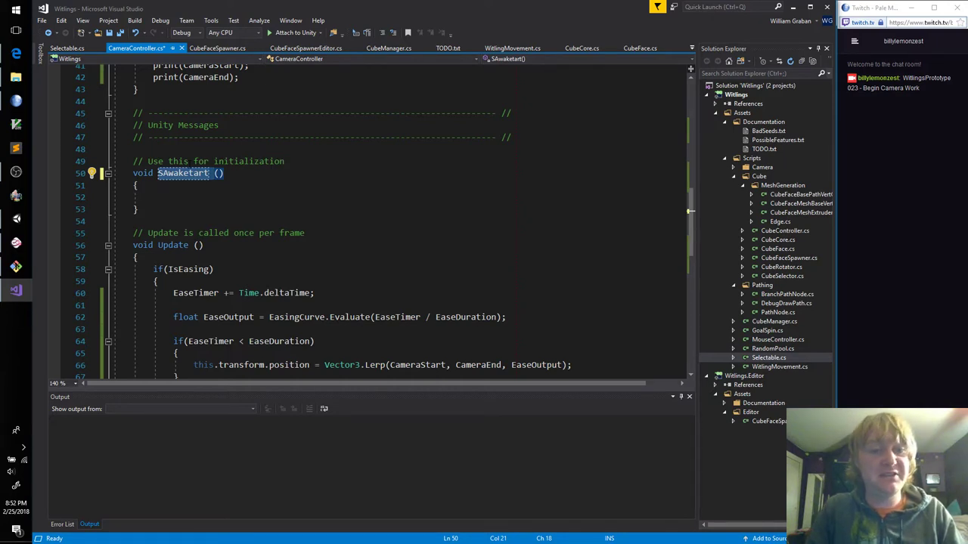
text(Awake)
key(Down)
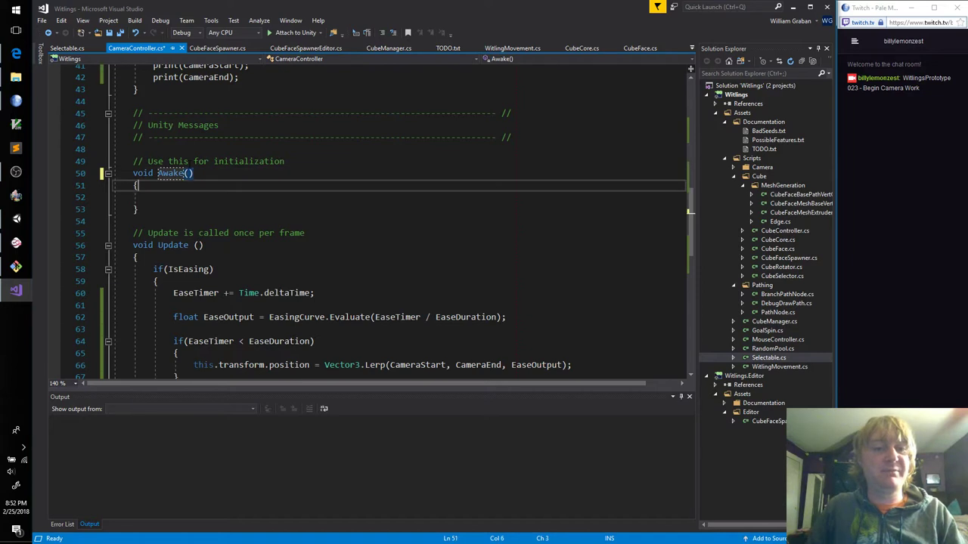
key(Down)
key(ctrl+s)
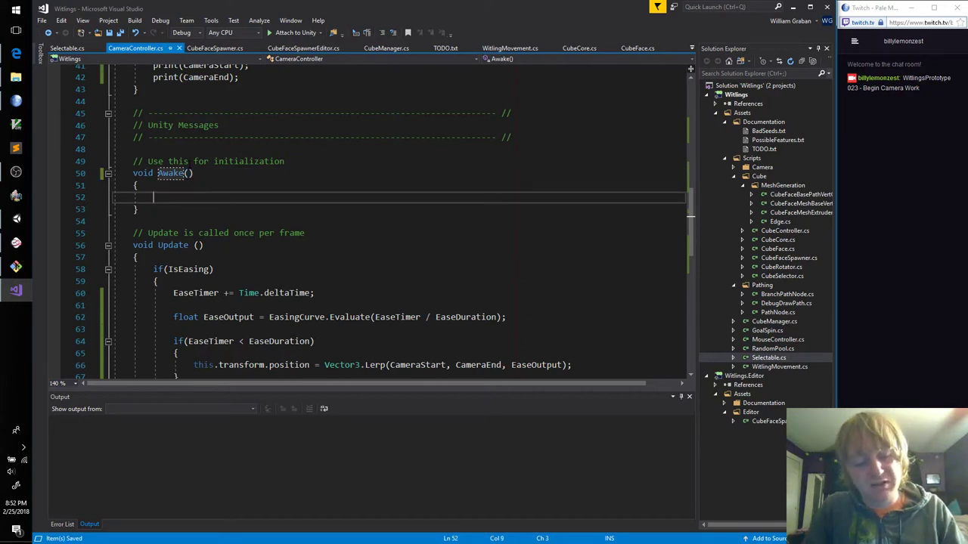
text(O)
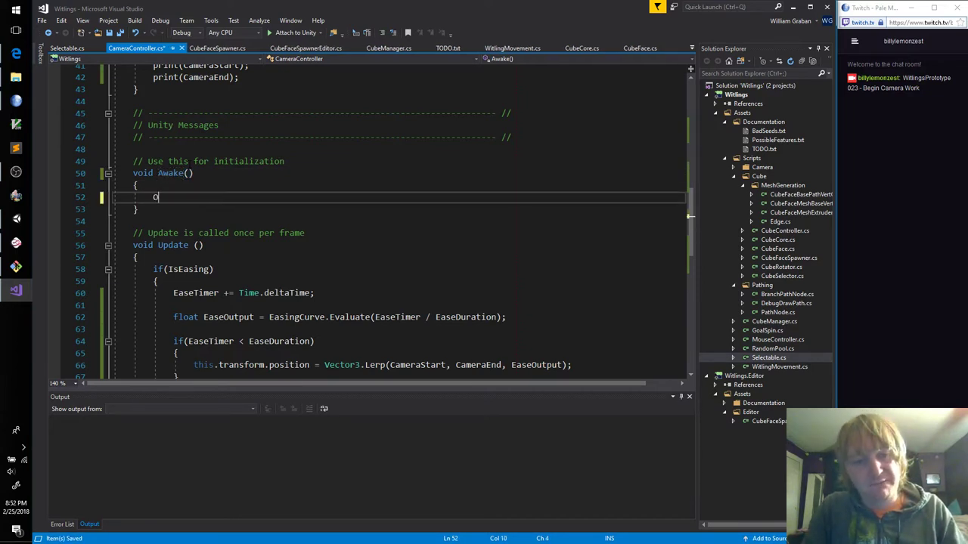
text(ffsetDirection.)
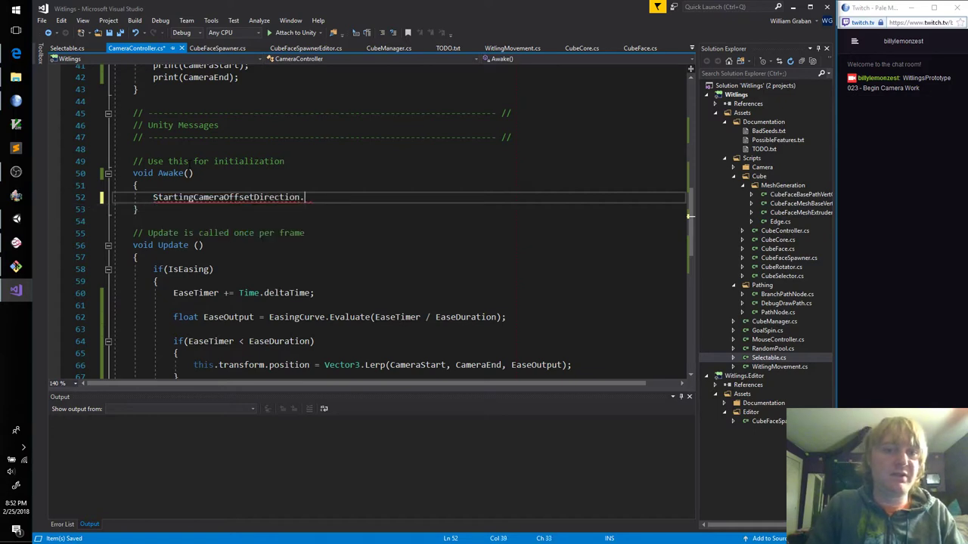
text(No)
key(Tab)
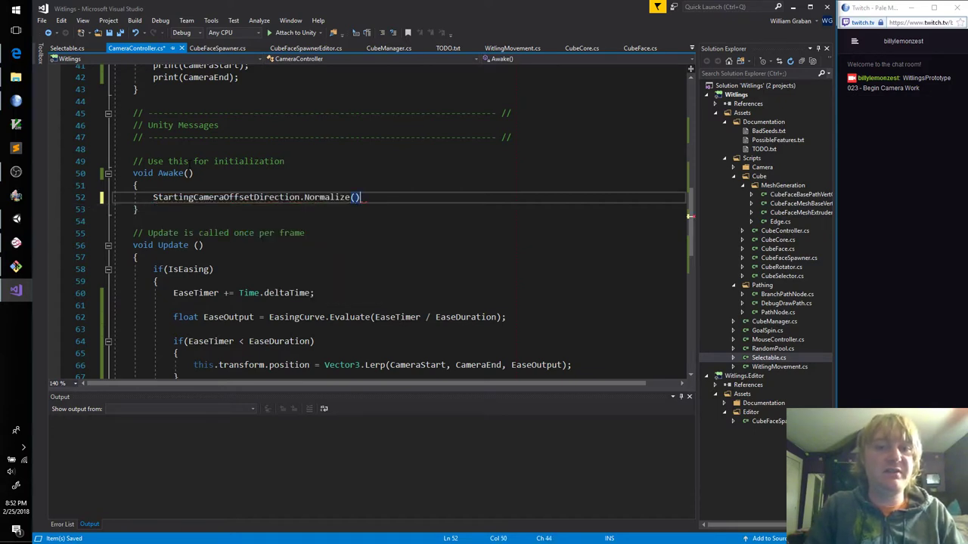
text(;)
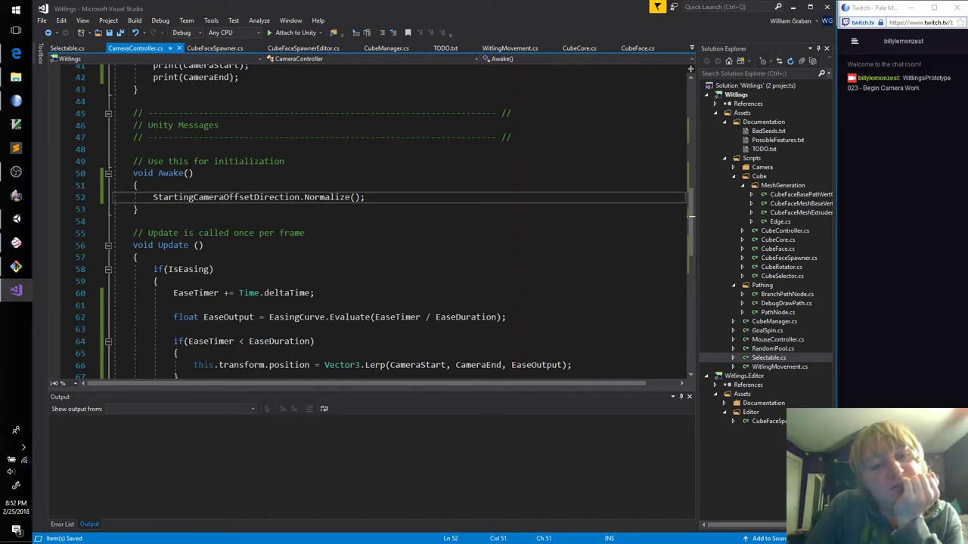
Set the camera position to StartTarget's position plus StartingCameraOffsetDirection times Distance
key(Return)
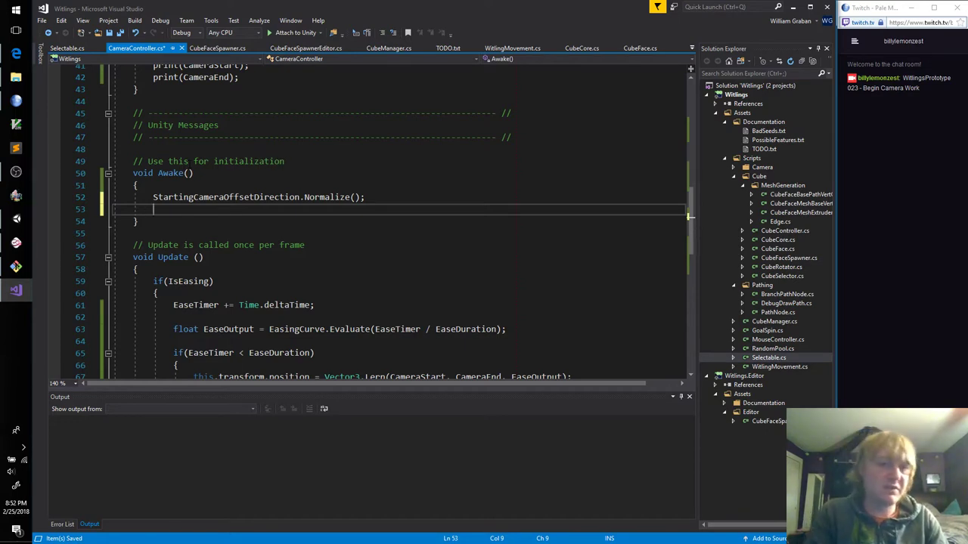
text(this.)
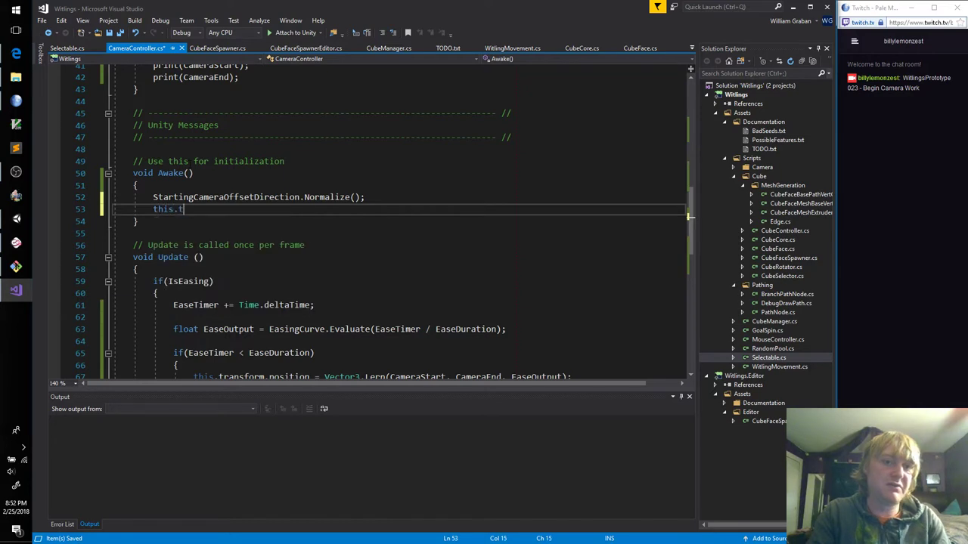
text(transform.position)
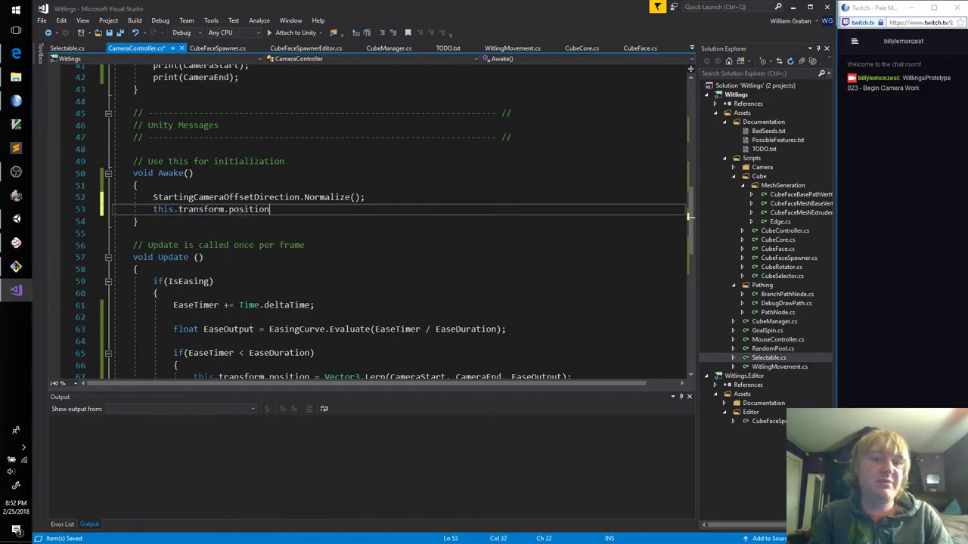
text( = Star)
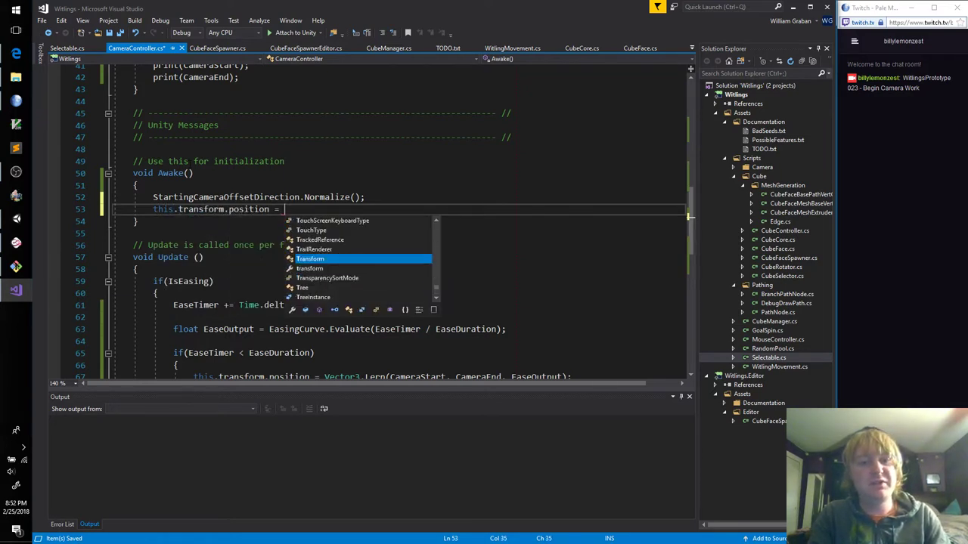
text(tingT)
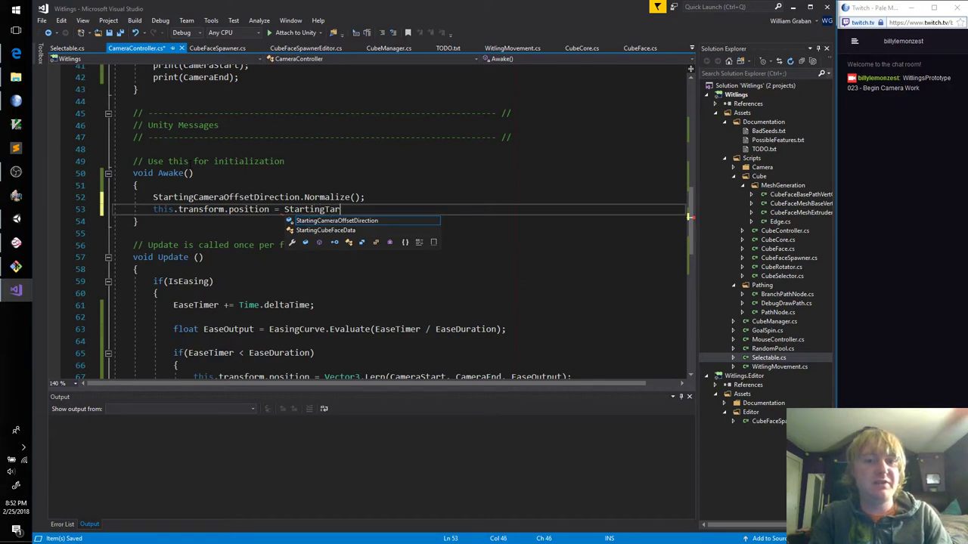
key(ctrl+shift+Left)
text(Tar)
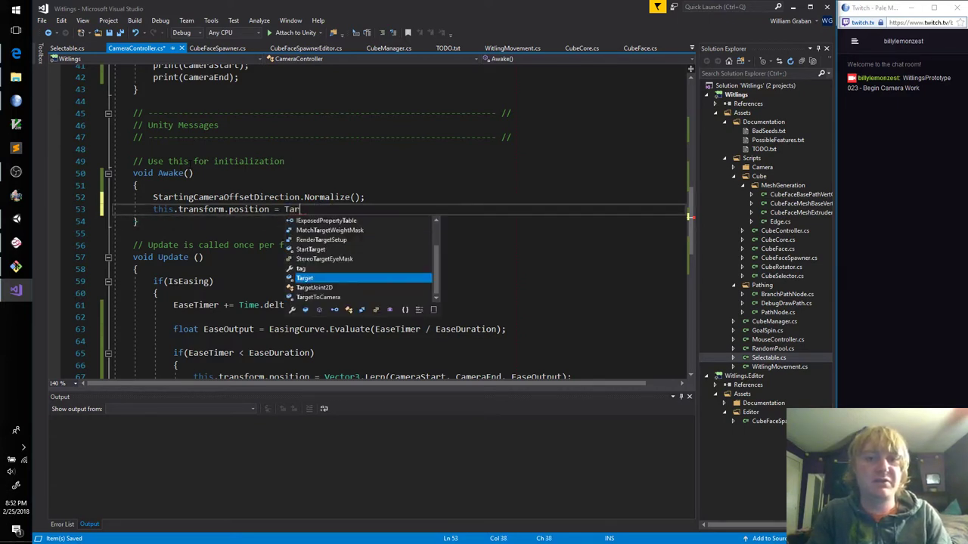
text(get)
key(Up)
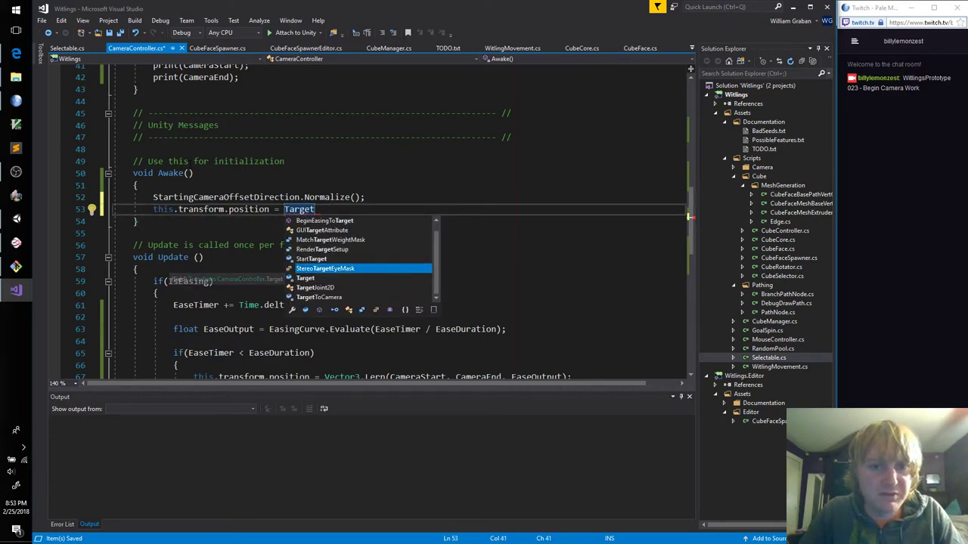
key(Up)
key(Tab)
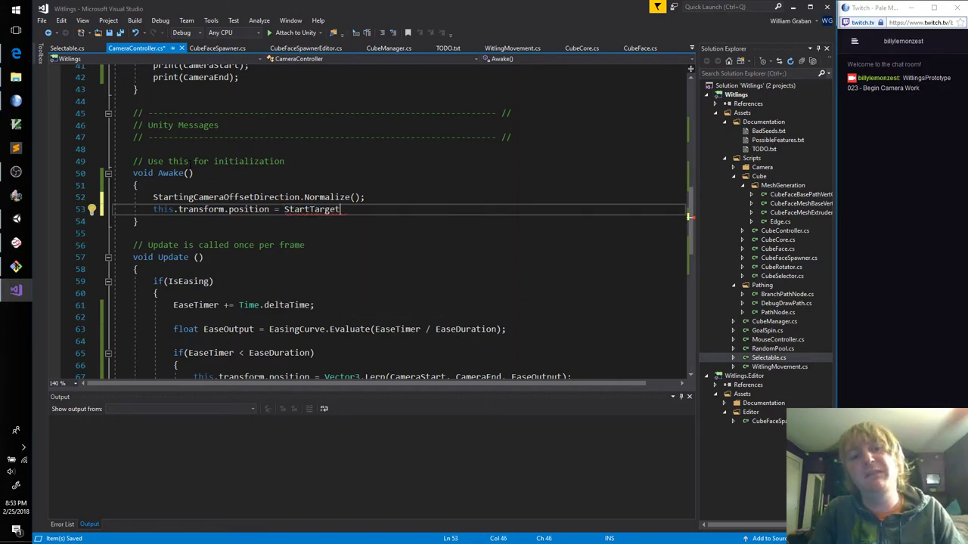
text(.position +)
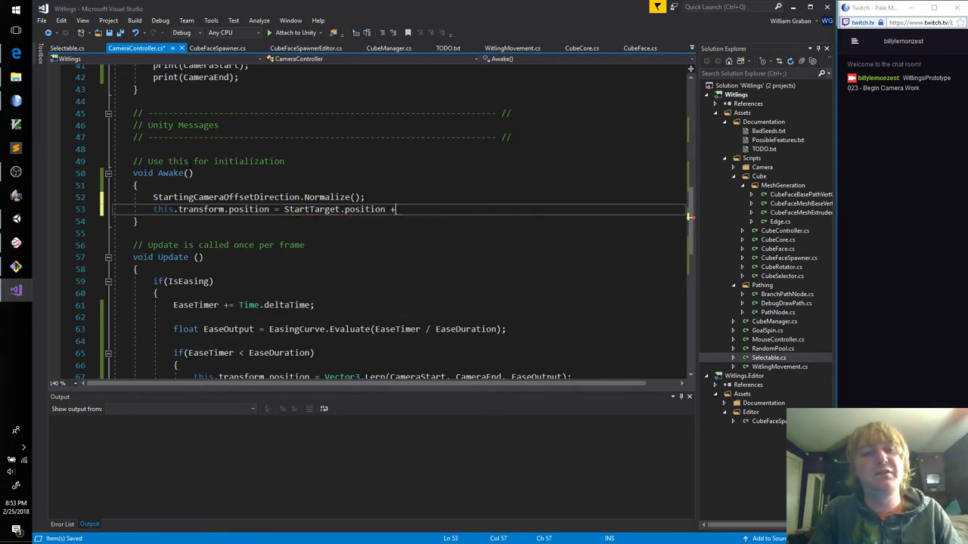
text(t)
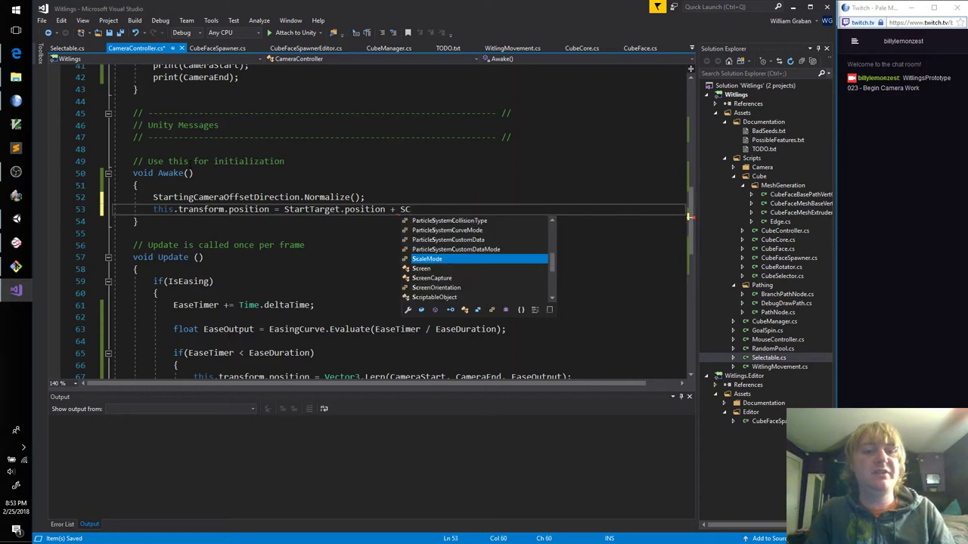
text(a)
key(Tab)
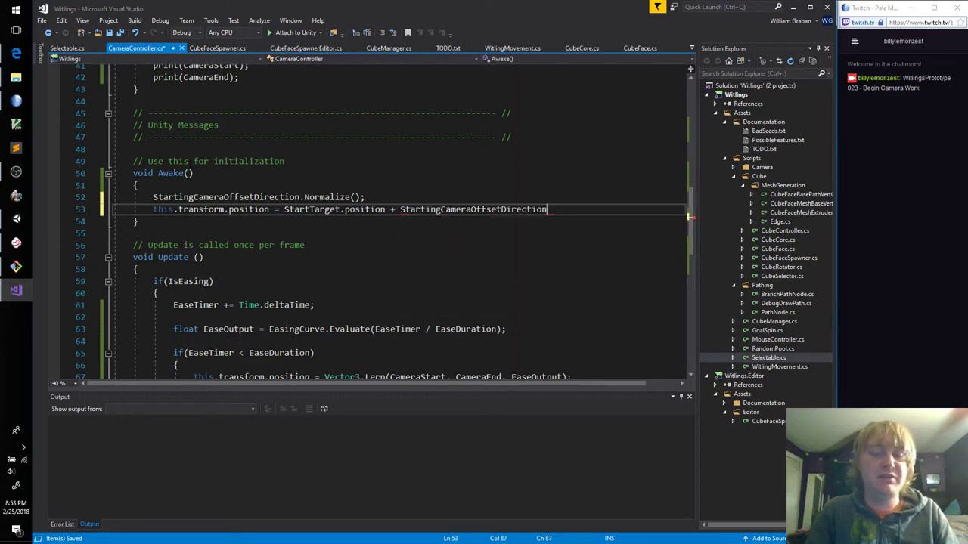
text( * Dista)
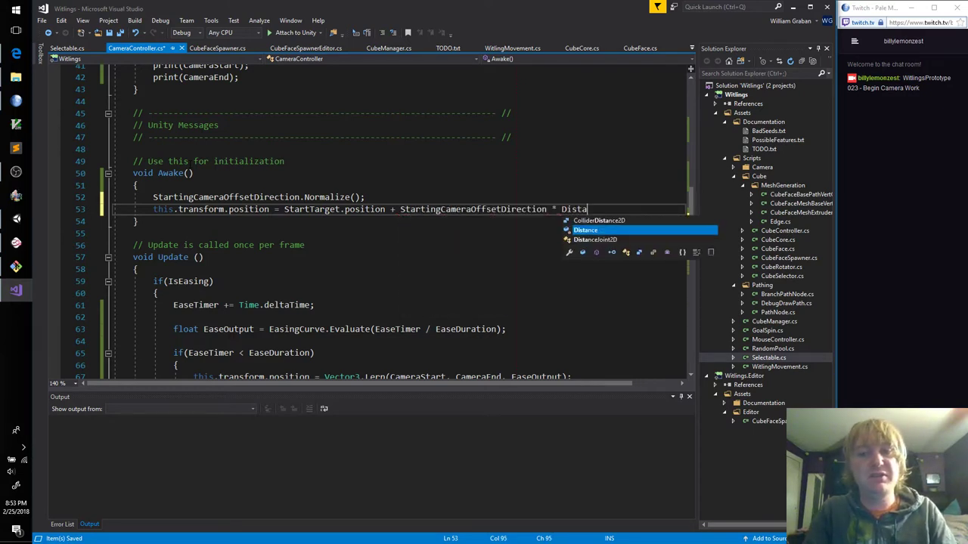
key(Tab)
text(;)
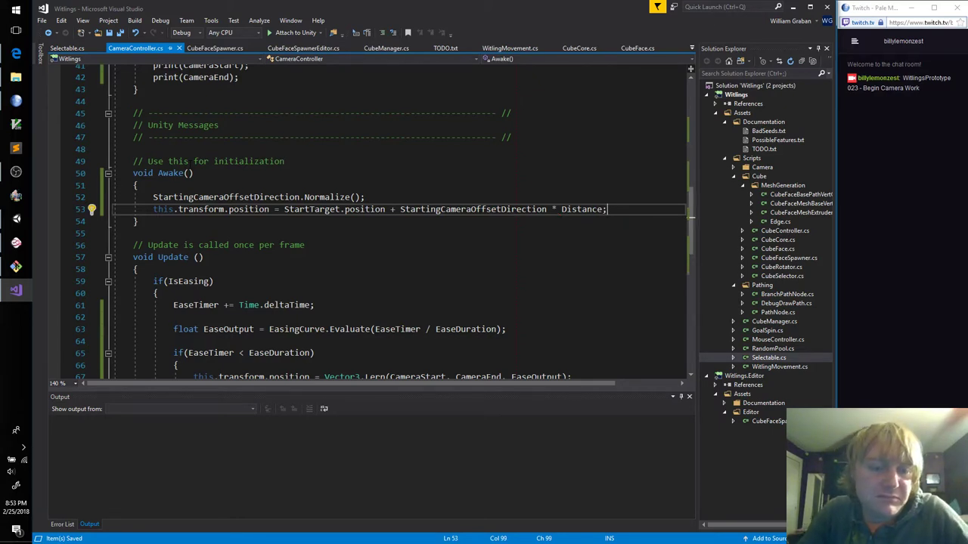
Add 'Target = StartTarget;' on the next line of Awake
key(Return)
text(S)
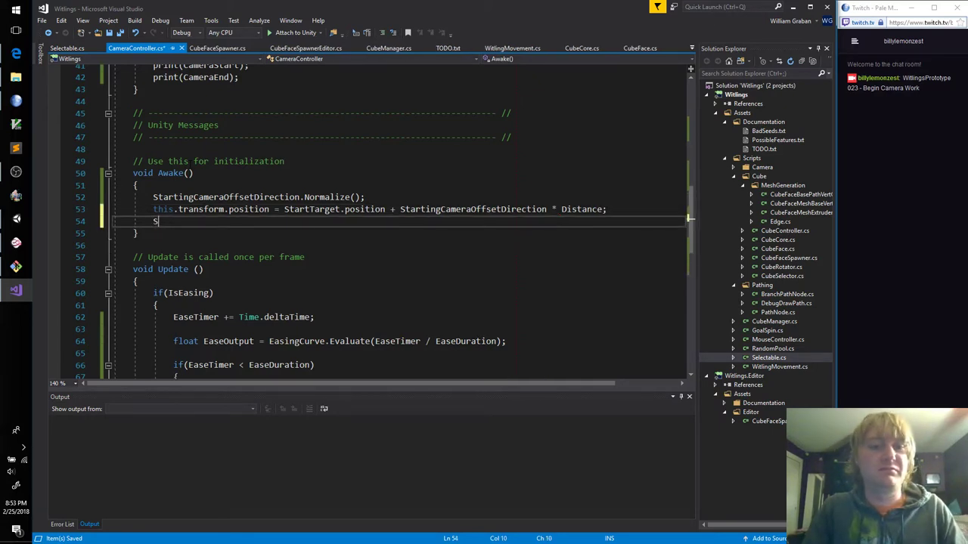
text(ta)
key(BackSpace)
key(BackSpace)
key(BackSpace)
text(Target )
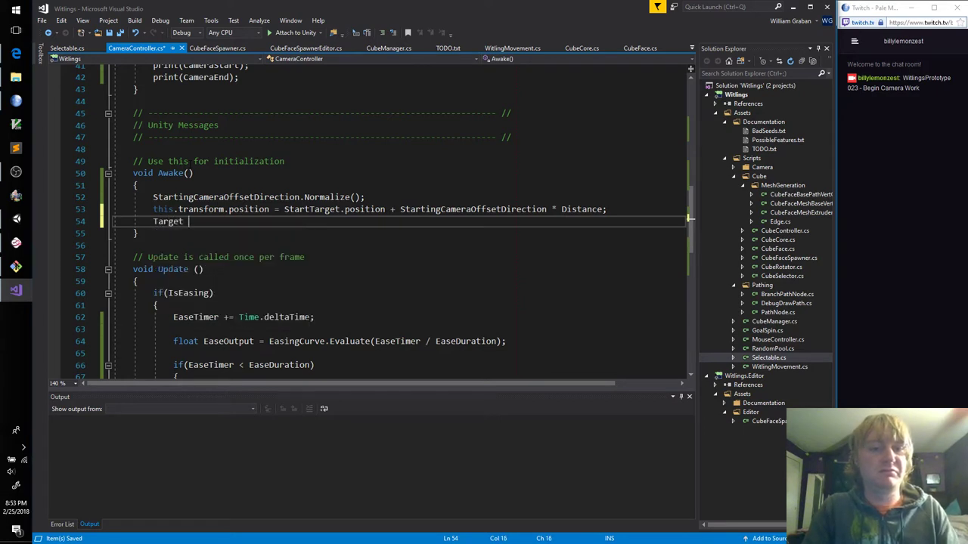
text(= StartTarget)
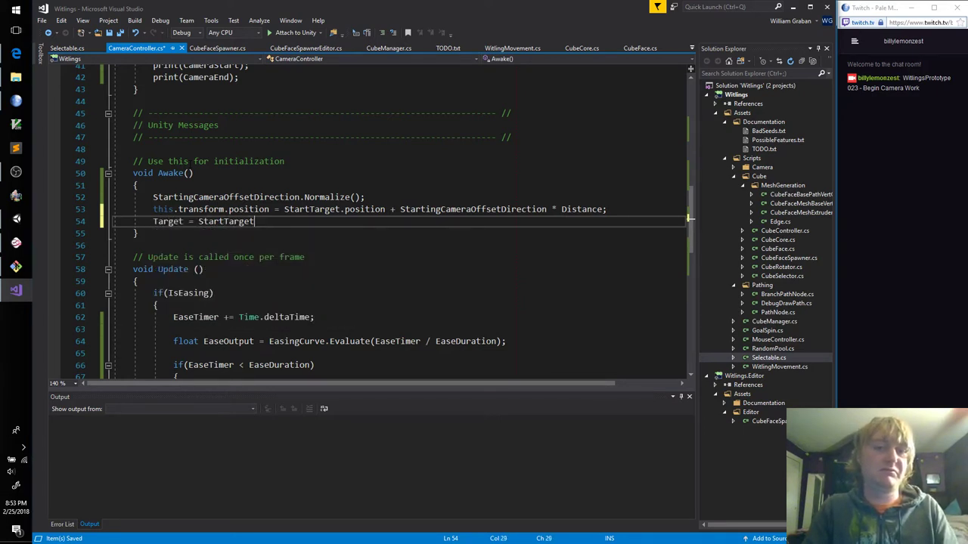
text(;)
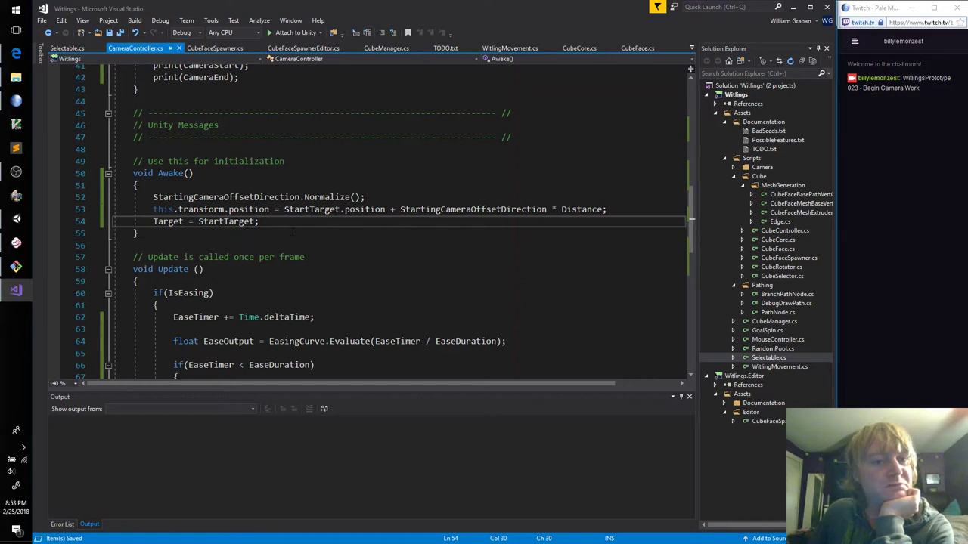
click(16, 218)
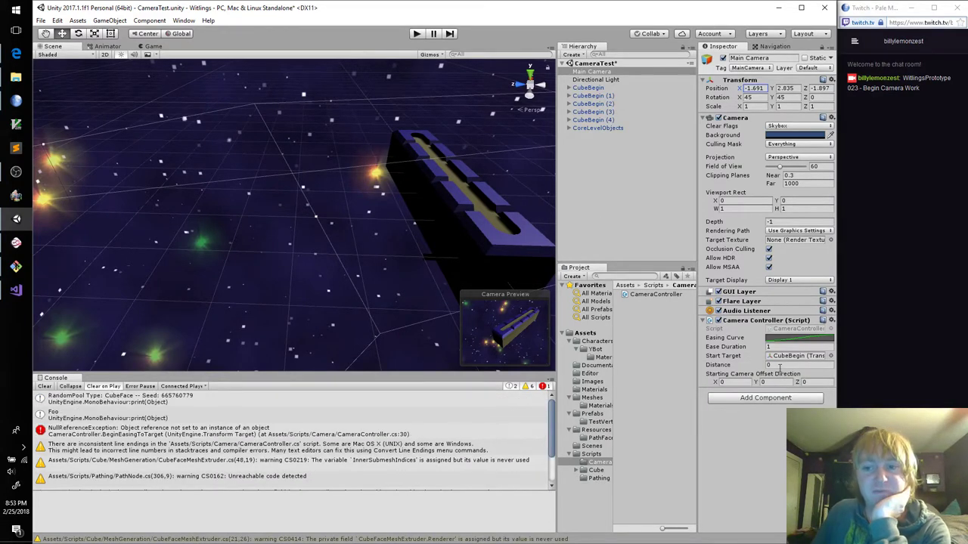
On Main Camera's Camera Controller, enter Distance 3 and offset direction (1, 1, 1)
click(780, 366)
text(3)
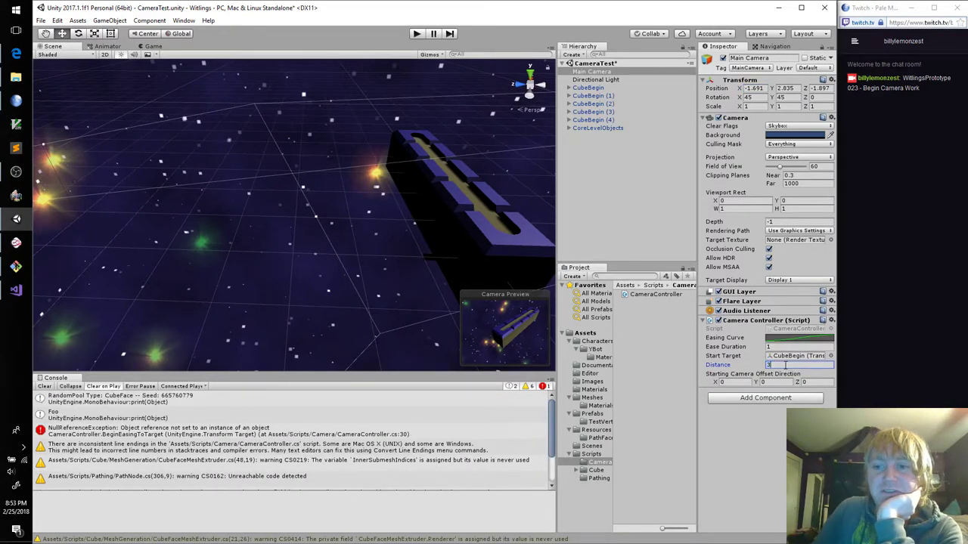
click(445, 176)
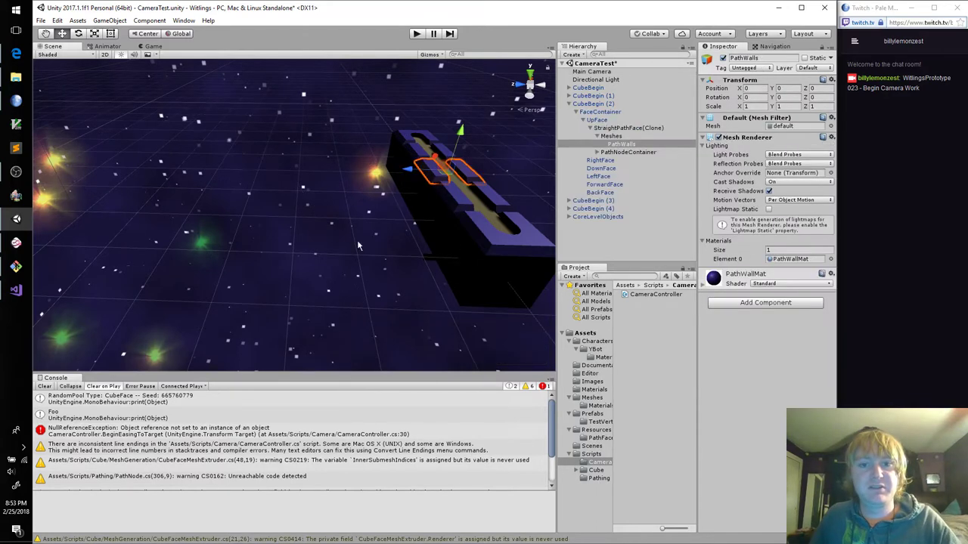
alt+drag(358, 244, 450, 234)
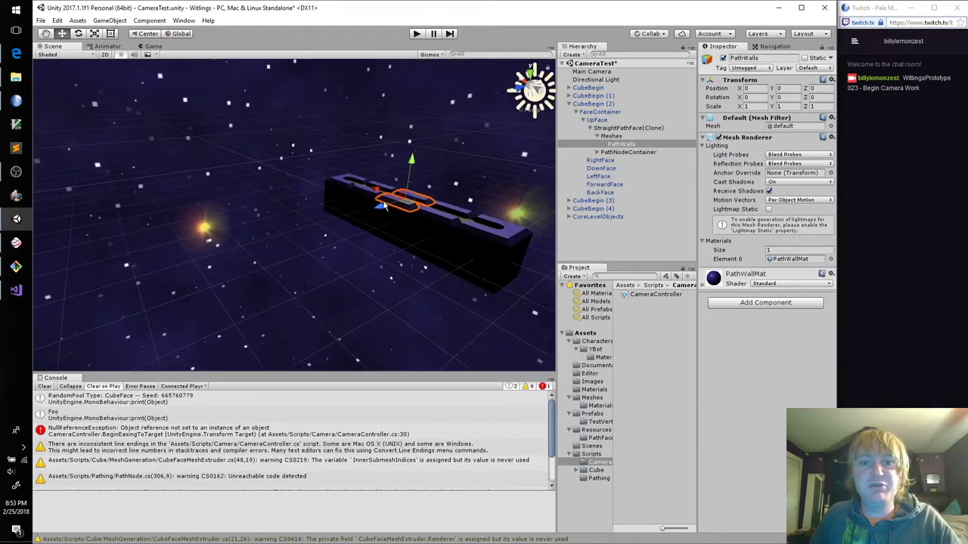
click(609, 72)
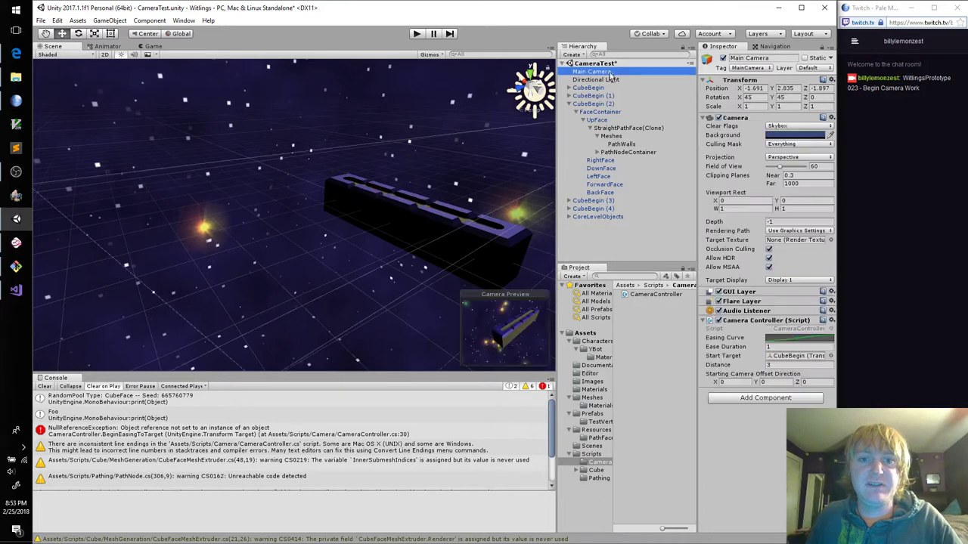
click(749, 383)
text(1)
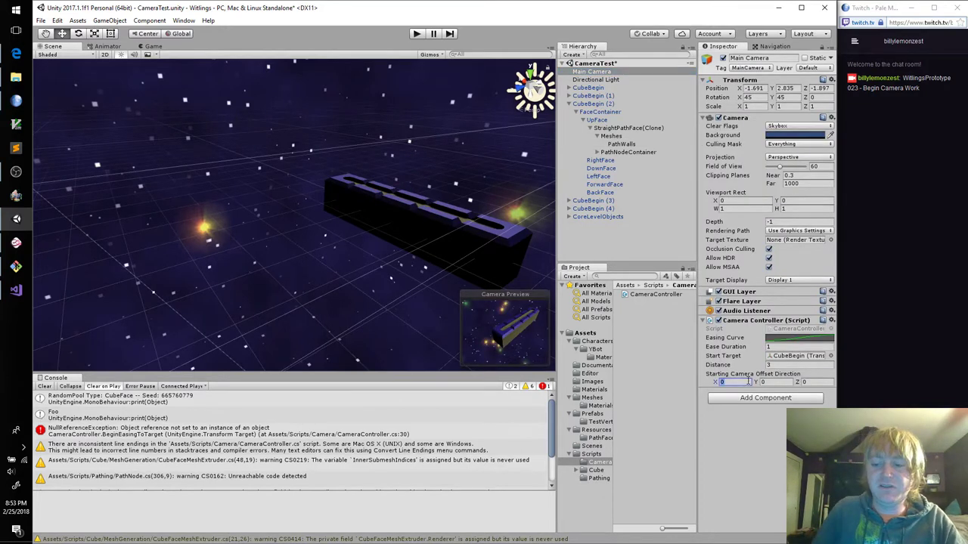
key(Tab)
text(1)
key(Tab)
text(1)
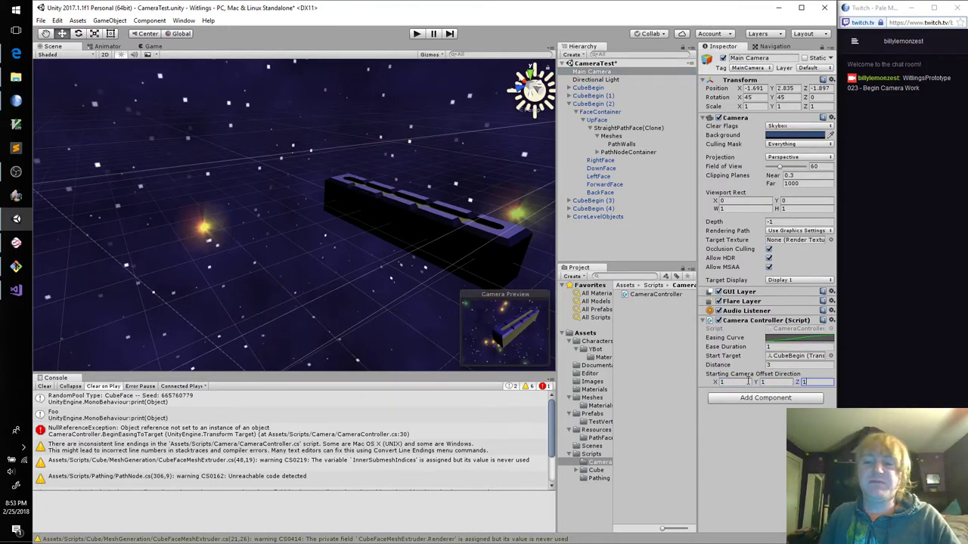
Add 'transform.LookAt(Target);' to Awake, then start a Play-mode test in Unity
click(16, 289)
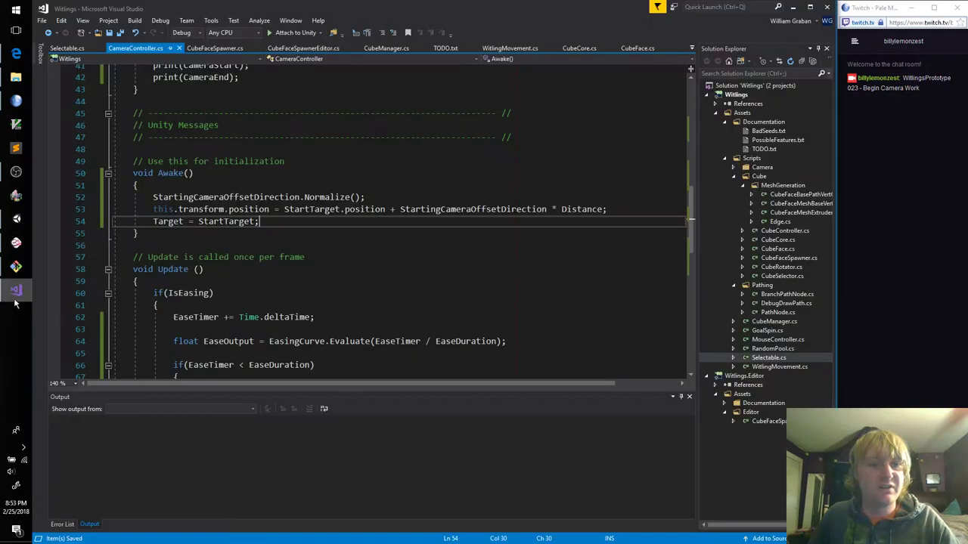
key(Return)
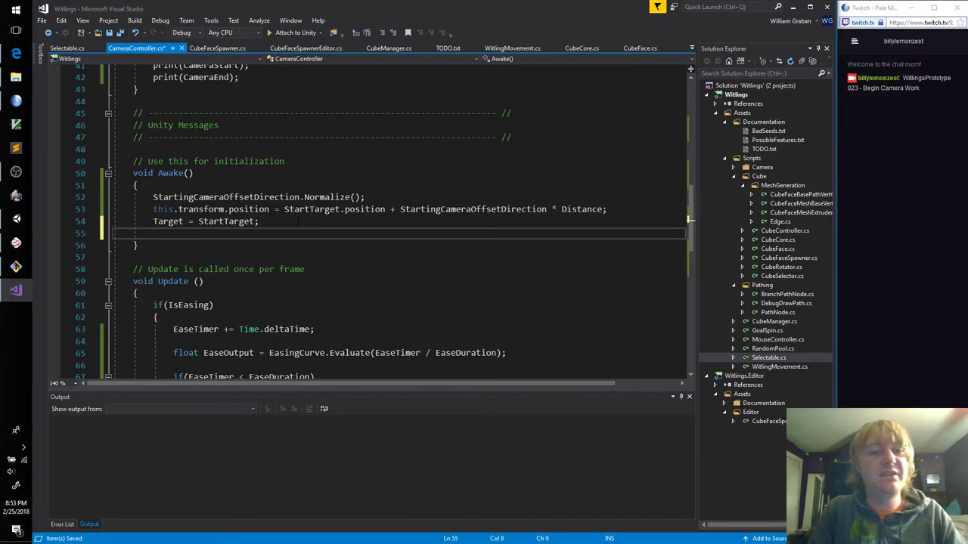
text(transform.)
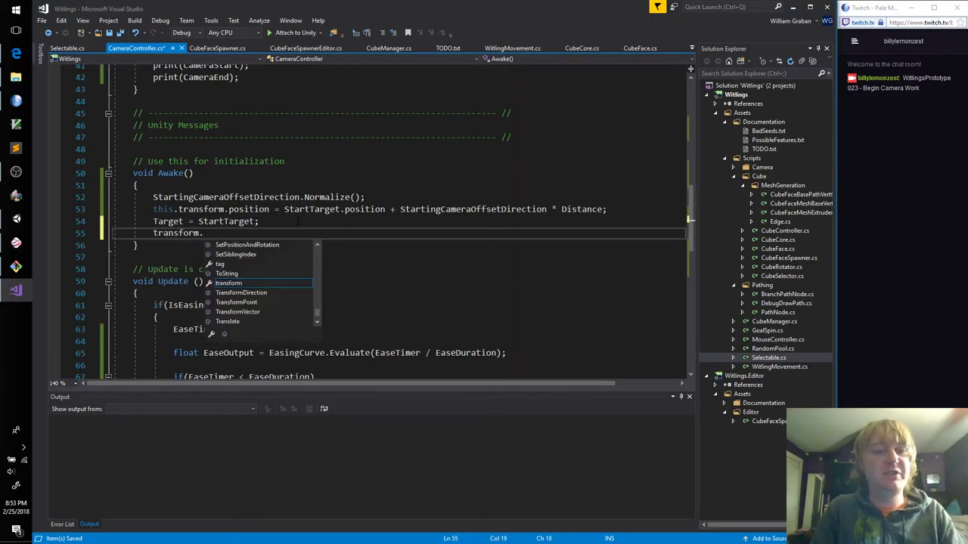
text(LookAt(Targ)
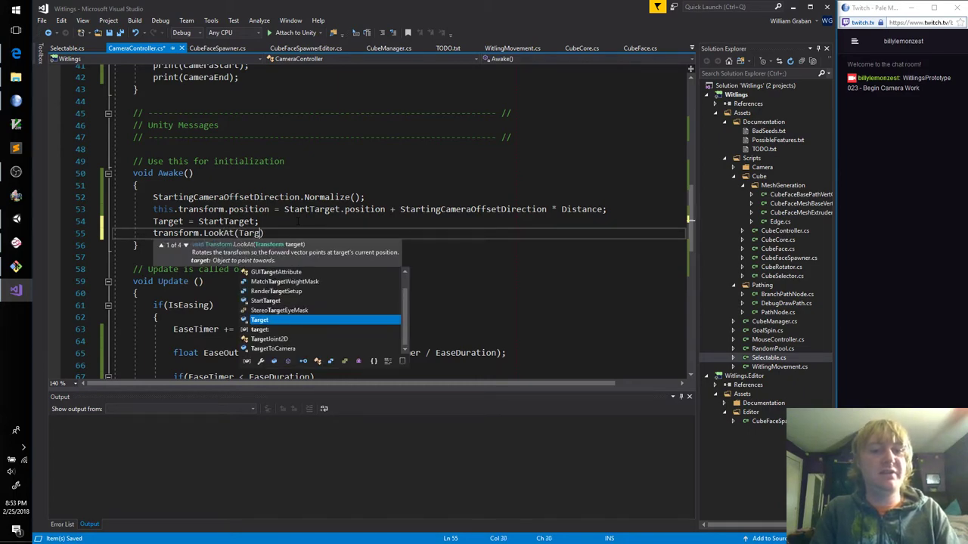
text(et);)
key(alt+Tab)
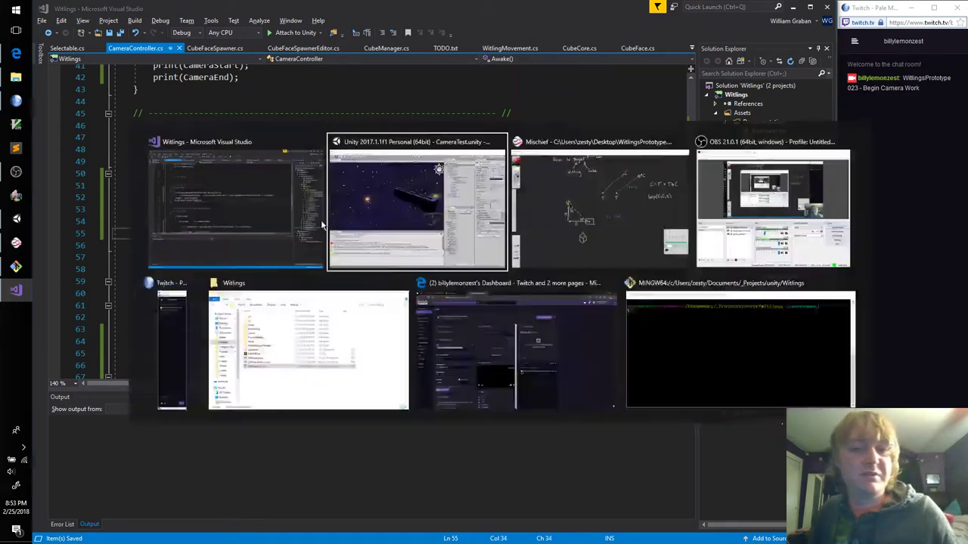
click(417, 36)
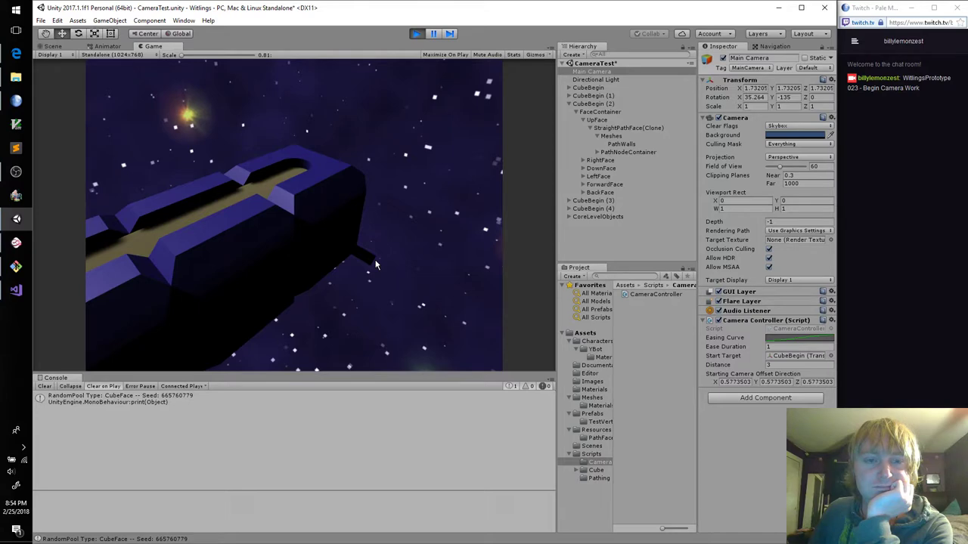
Inspect the playing camera and cube from several angles in the Scene view, then stop
click(51, 46)
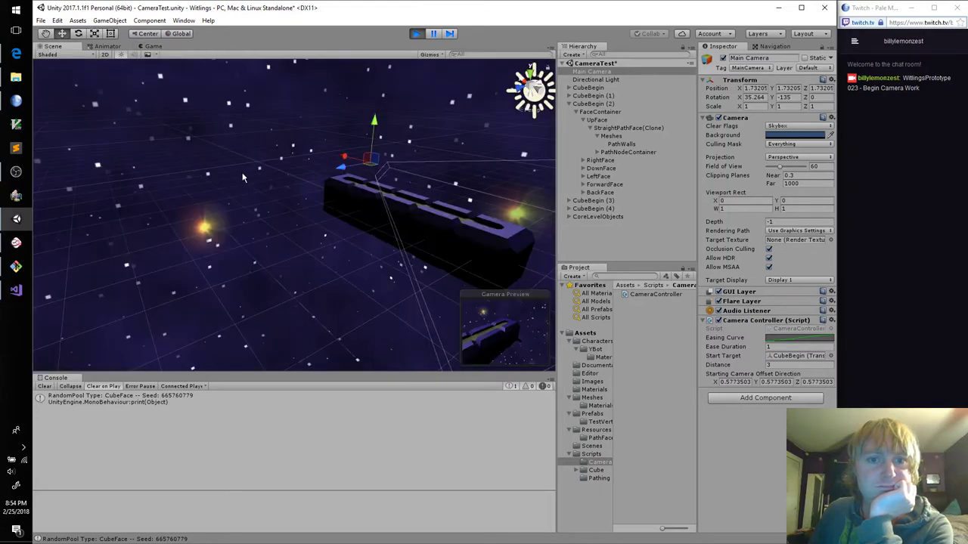
mouse_move(241, 178)
alt+mouse_down()
mouse_move(438, 218)
mouse_move(404, 225)
alt+mouse_up()
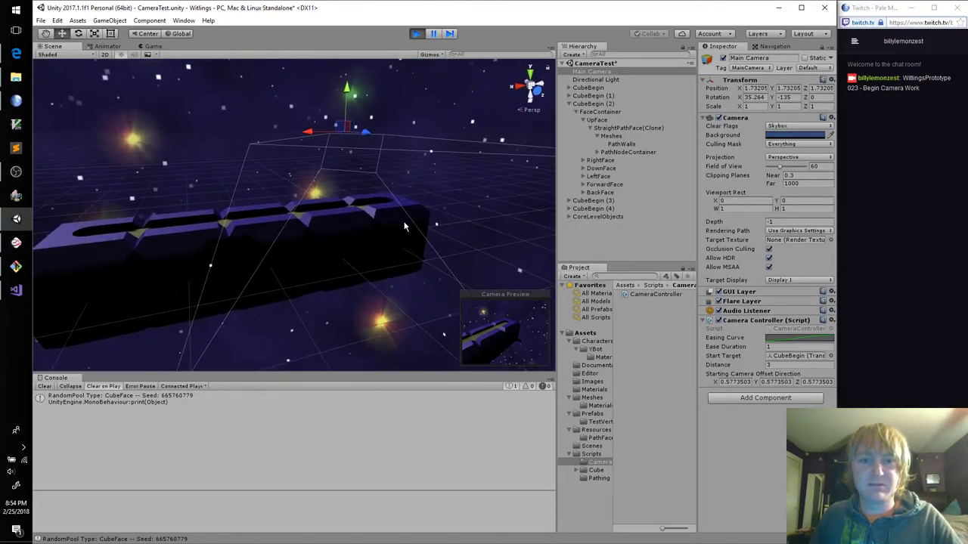
click(395, 231)
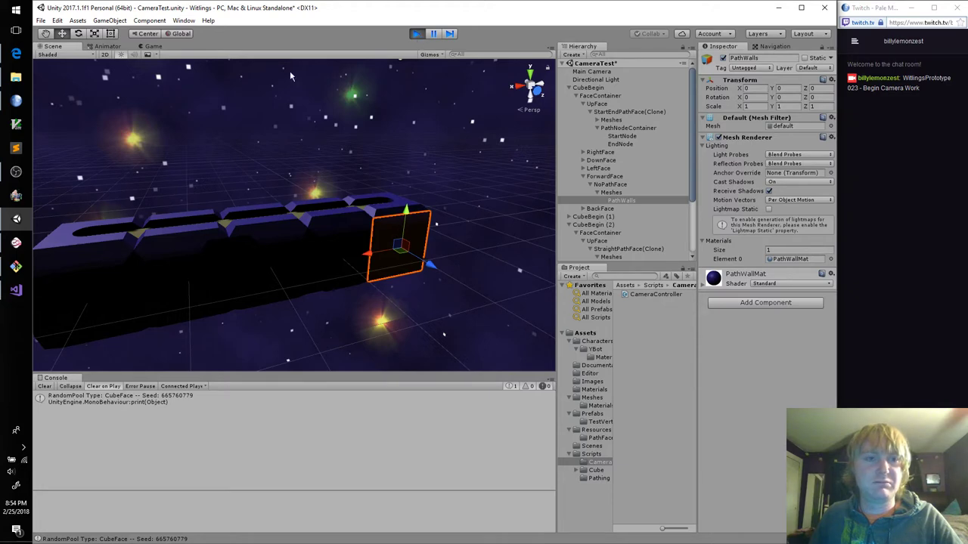
click(580, 71)
right_drag(189, 212, 34, 232)
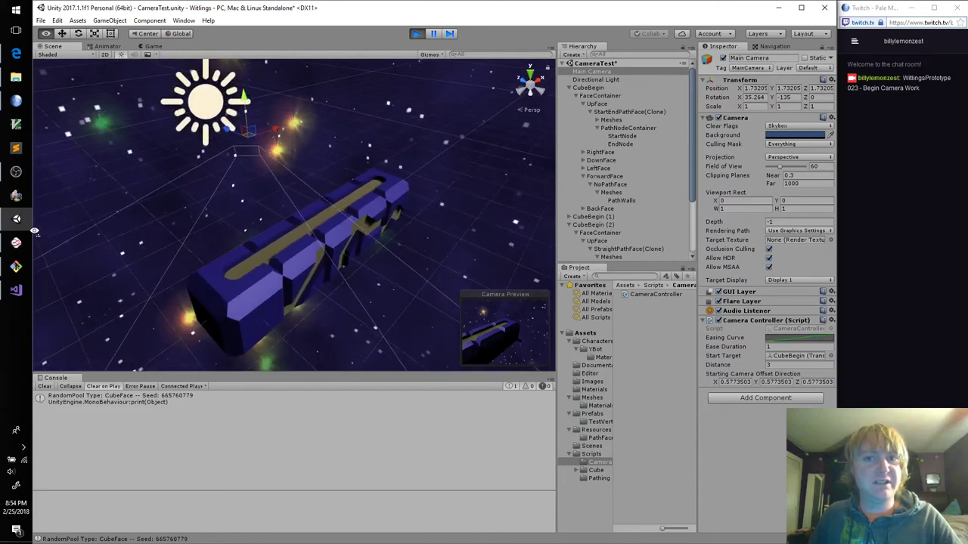
right_drag(34, 230, 182, 170)
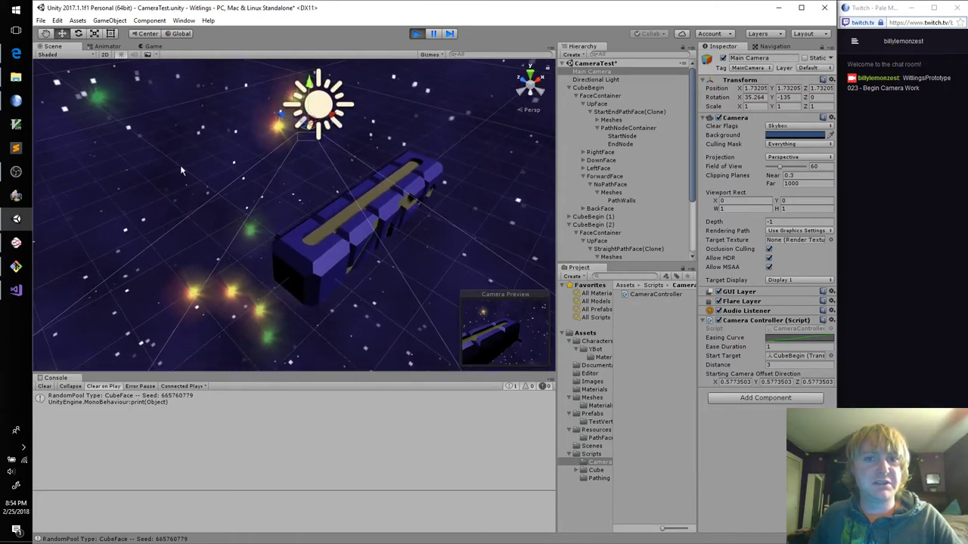
click(415, 35)
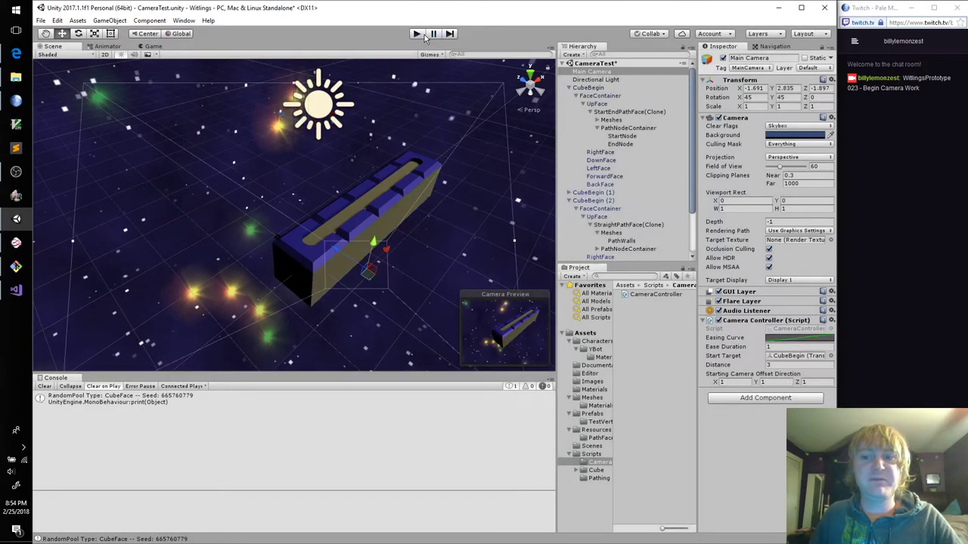
Set the offset direction's X and Z to -1, play-test briefly, then set Y to 1
click(732, 382)
text(-1)
key(Tab)
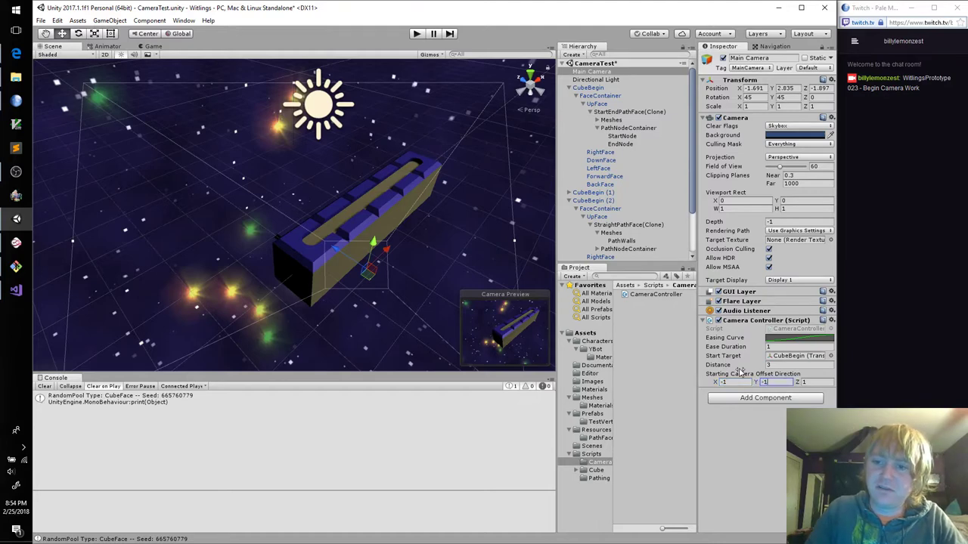
key(Tab)
text(-1)
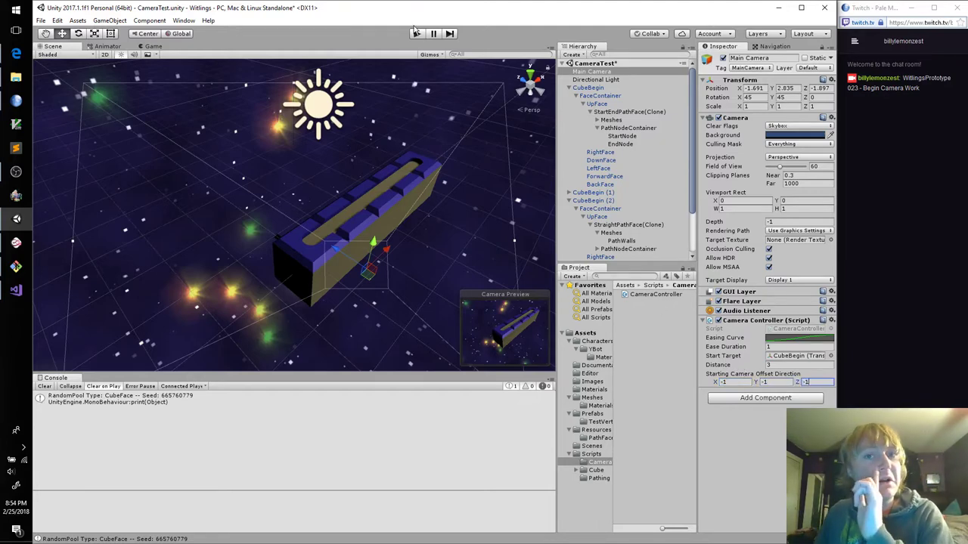
click(415, 33)
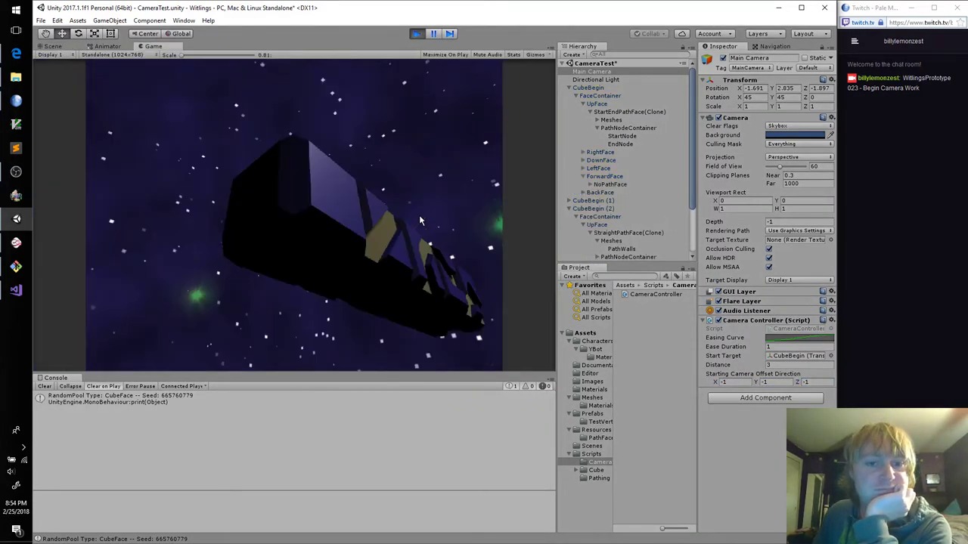
click(416, 34)
click(780, 384)
text(1)
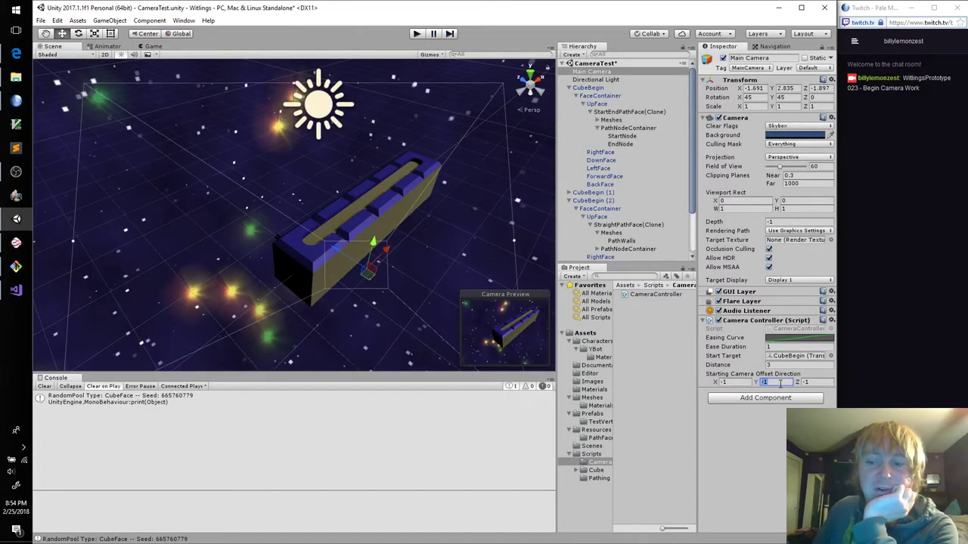
Enter Play mode and rotate the cube right three times to watch the camera follow
click(415, 38)
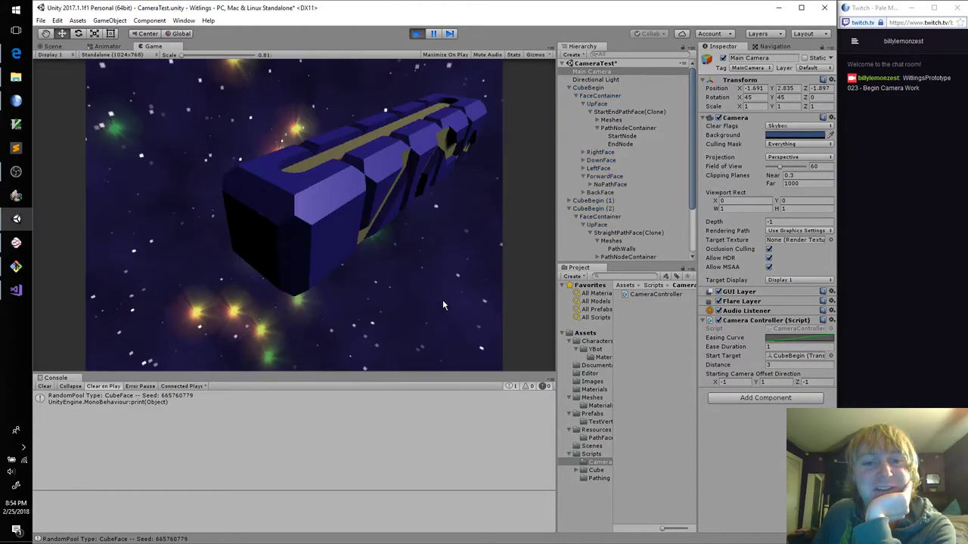
key(Right)
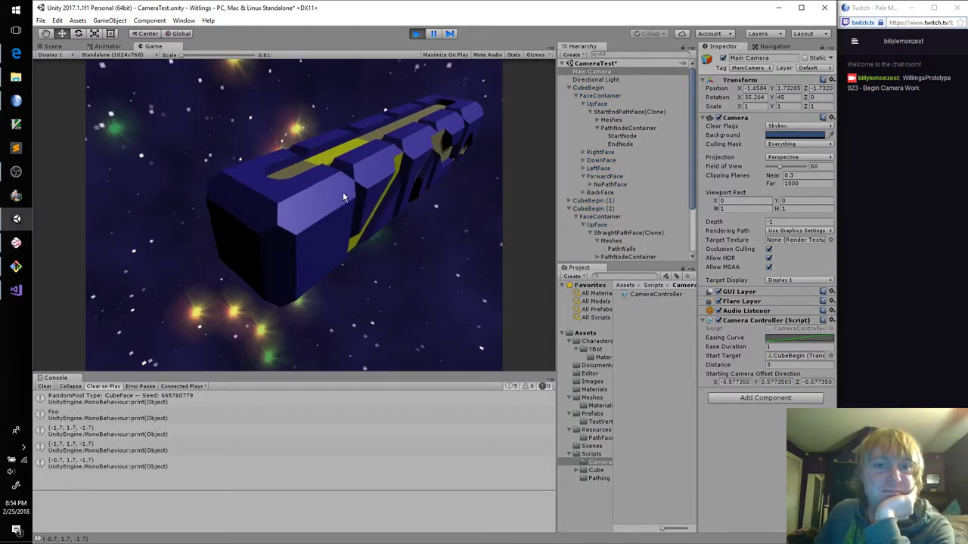
key(Right)
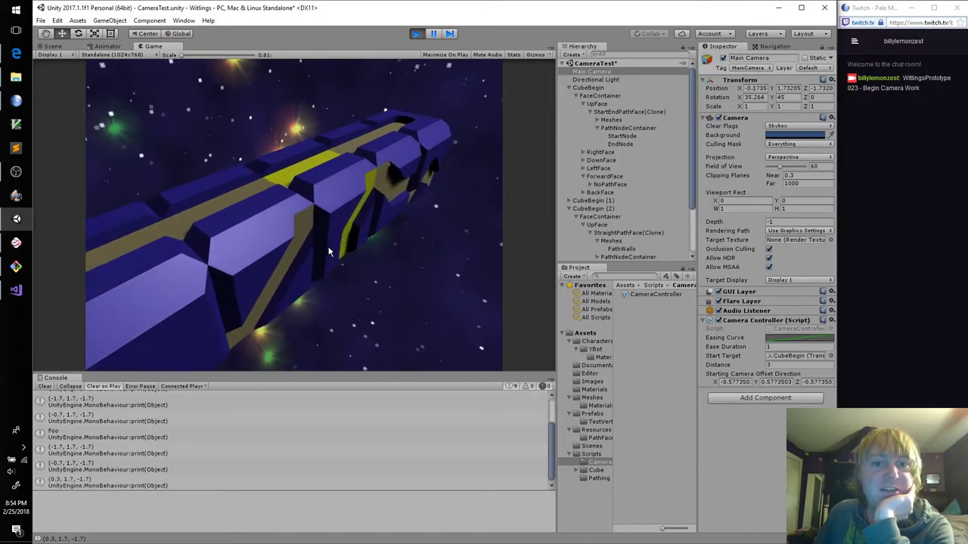
key(Right)
key(Right)
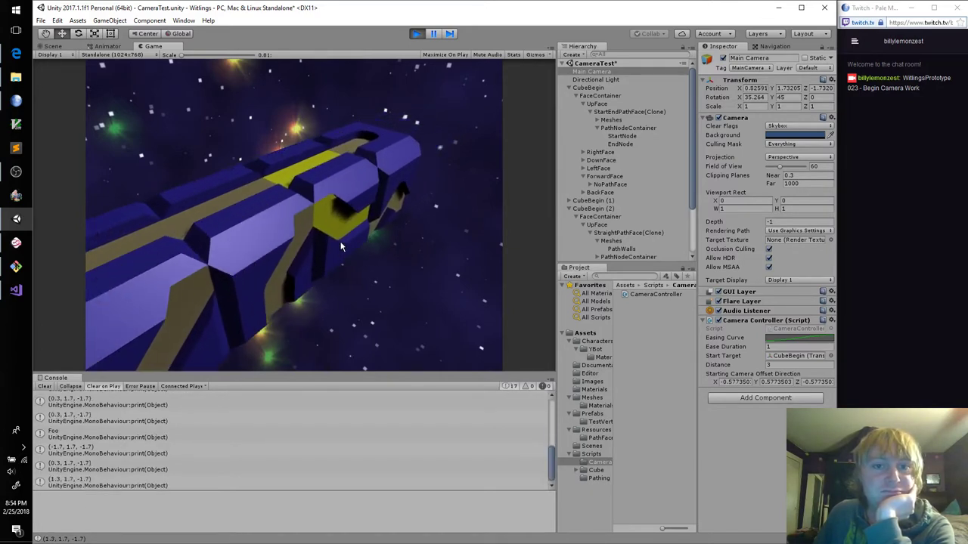
Set Ease Duration to 0.33 and rotate the cube back and forth, then stop playing
click(787, 345)
text(.3)
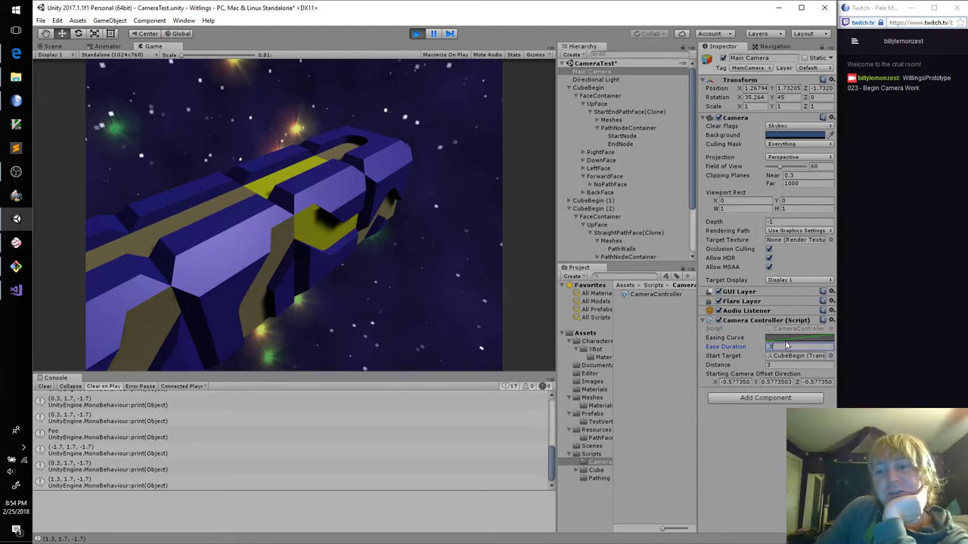
text(3)
click(250, 230)
key(Left)
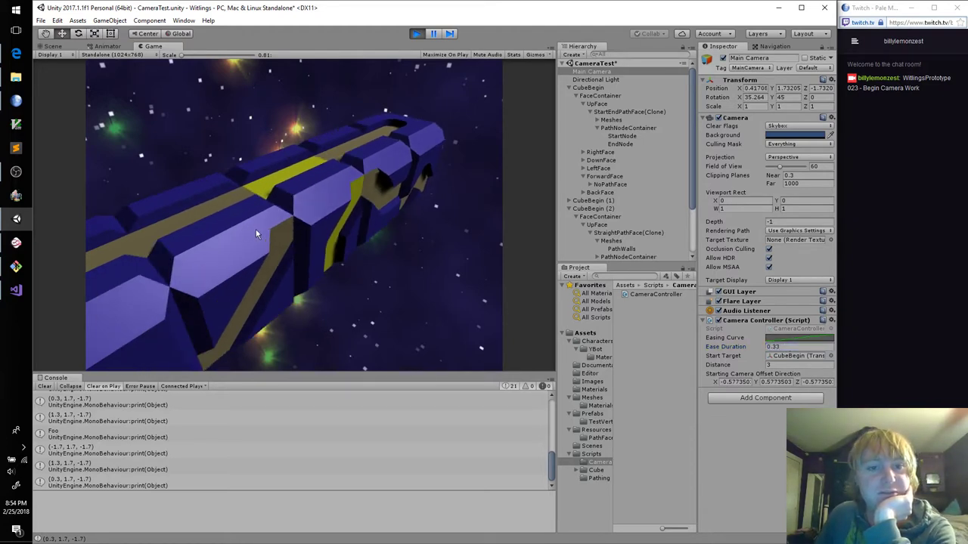
key(Left)
key(Left)
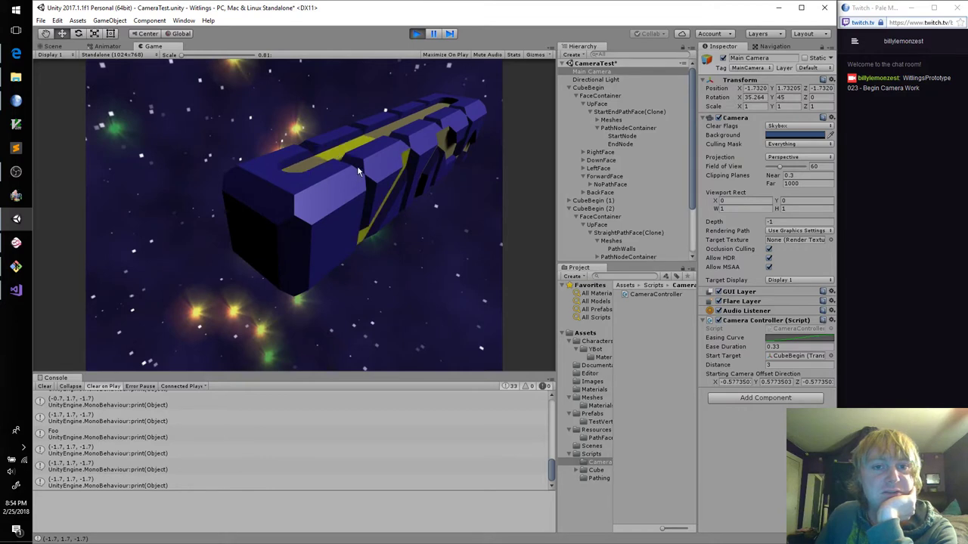
key(Right)
key(Right)
key(Right)
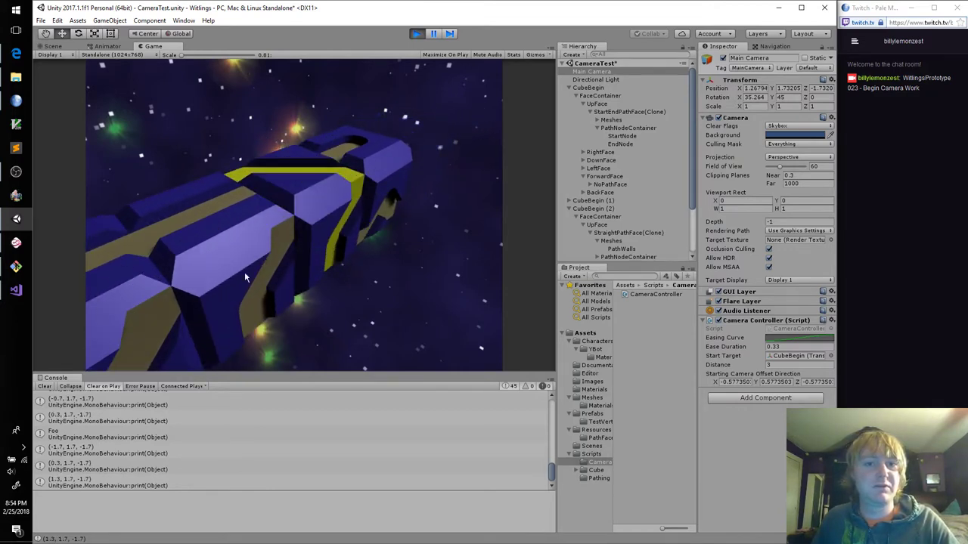
key(Left)
key(Left)
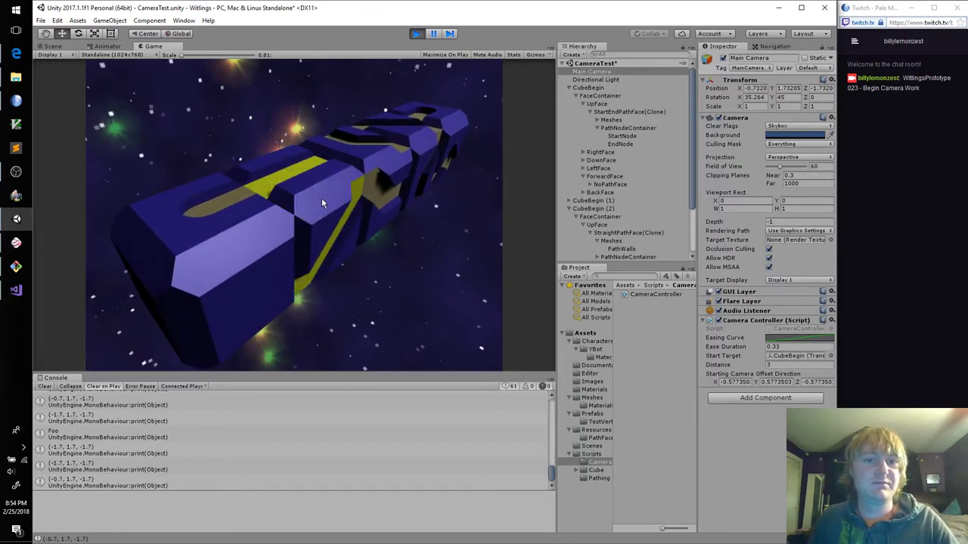
key(Right)
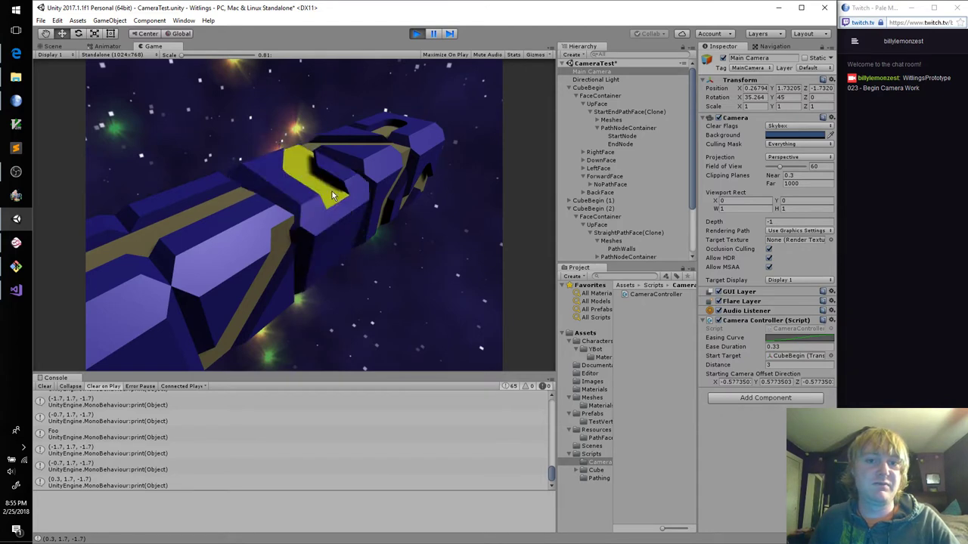
key(Right)
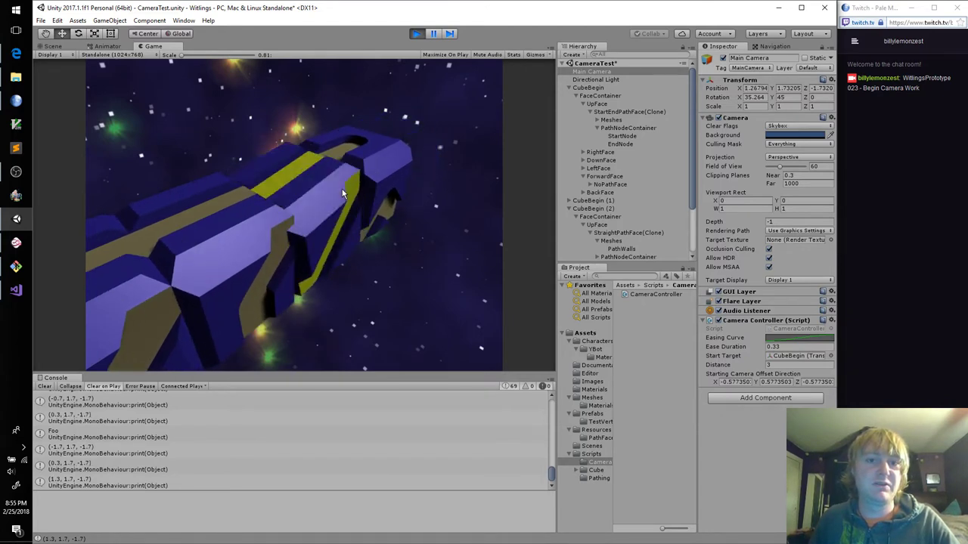
key(Left)
key(Left)
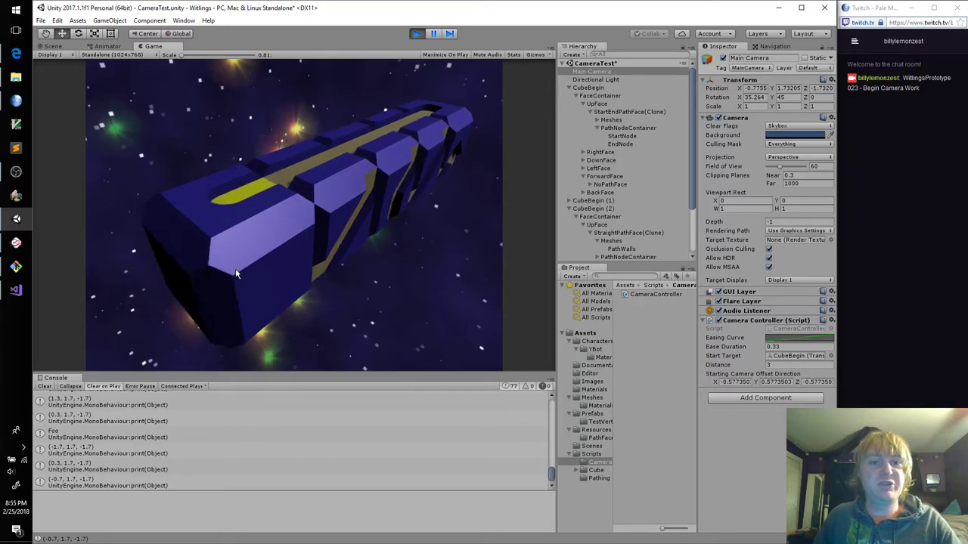
key(Right)
key(Right)
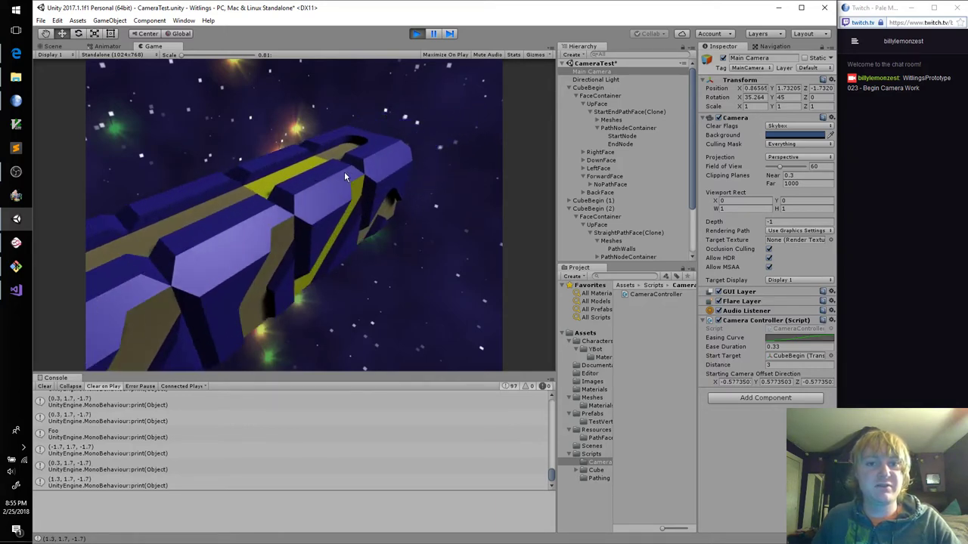
key(Left)
key(Left)
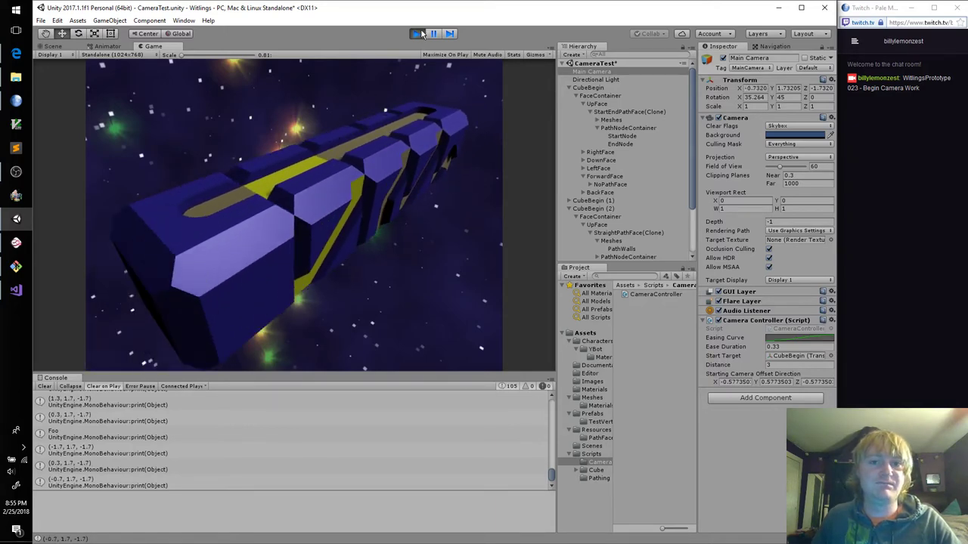
click(416, 34)
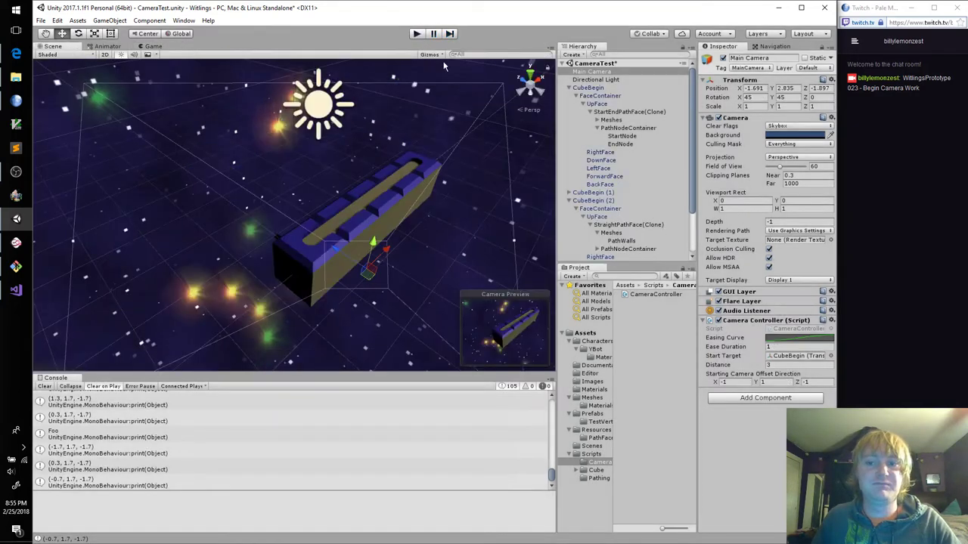
Re-enter ease duration 0.33, raise an end cube, duplicate it into a row, and press Play
click(777, 347)
text(.33)
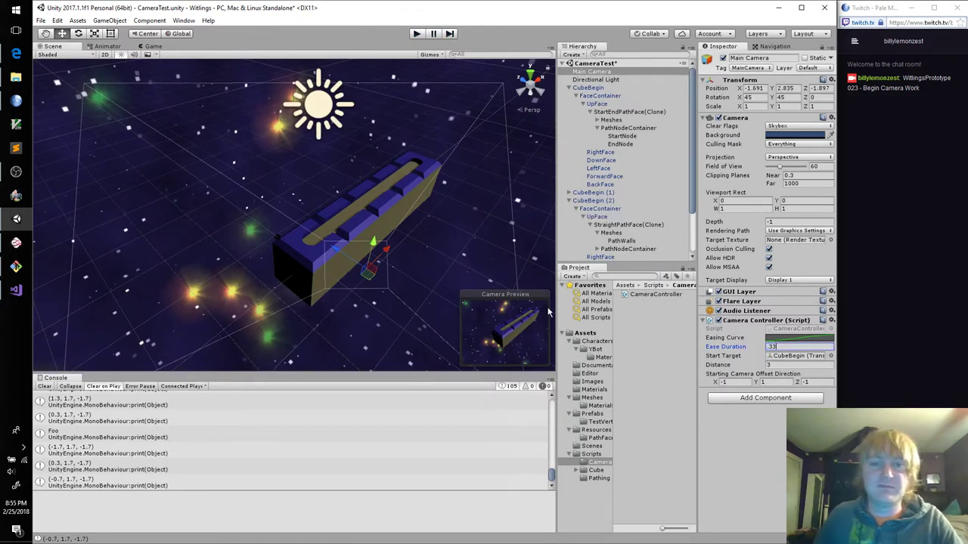
click(368, 205)
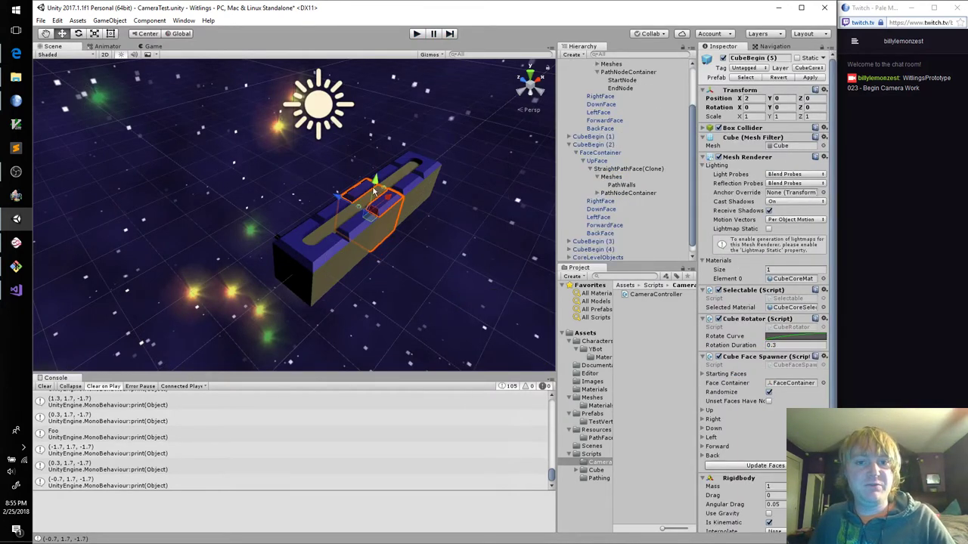
mouse_move(376, 181)
mouse_down()
mouse_move(380, 166)
mouse_move(302, 157)
mouse_up()
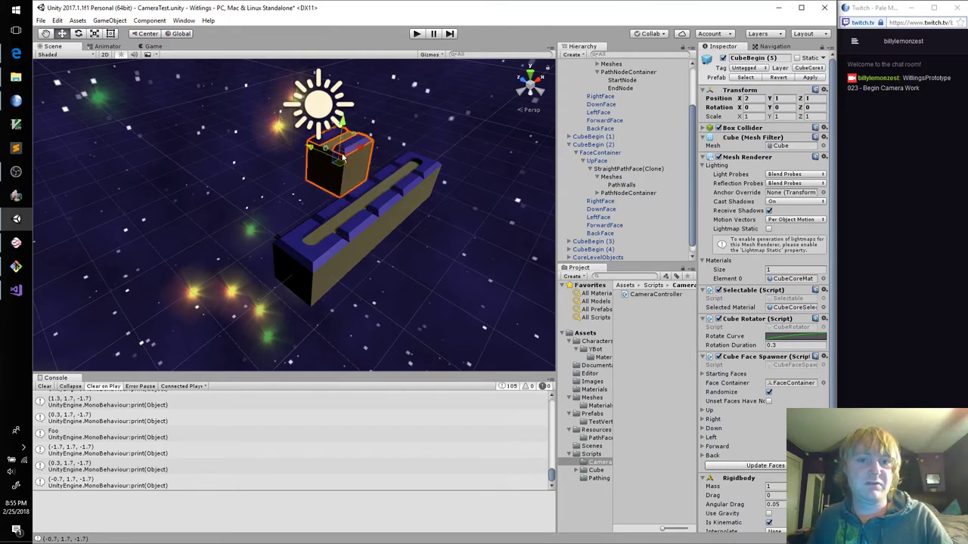
key(ctrl+d)
mouse_move(349, 157)
mouse_down()
mouse_move(318, 147)
mouse_move(310, 122)
mouse_up()
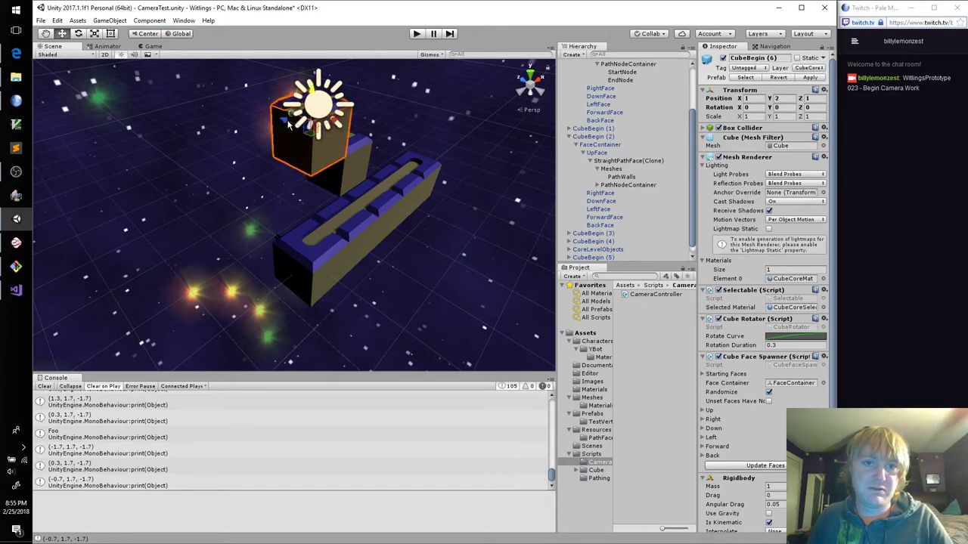
key(ctrl+d)
drag(289, 125, 229, 105)
key(ctrl+d)
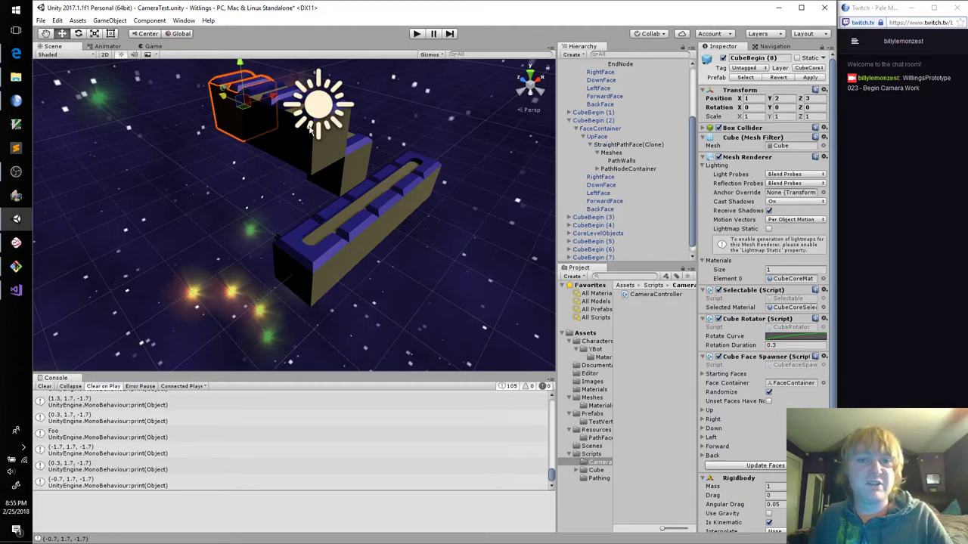
click(416, 33)
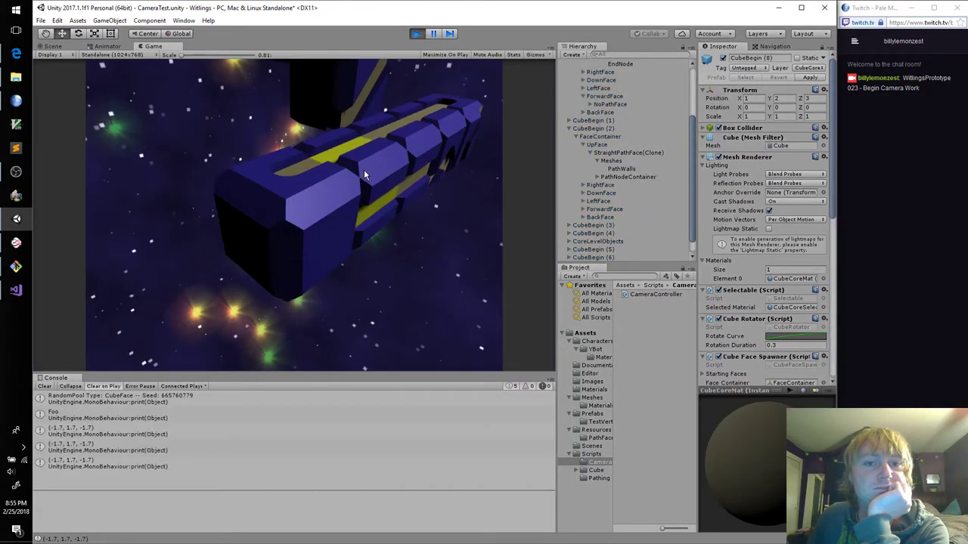
Swing the view and rotate three cubes, watching the camera follow each one
drag(342, 172, 258, 178)
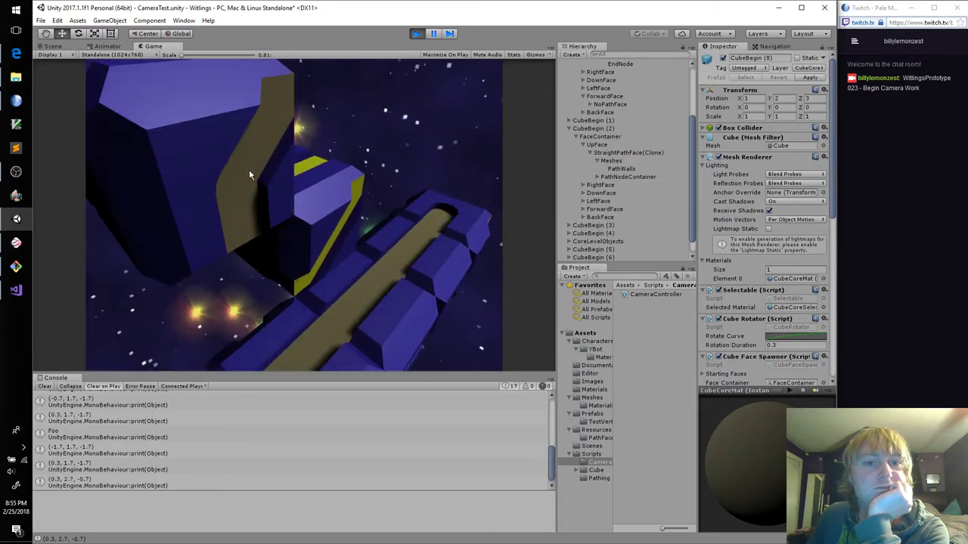
click(258, 179)
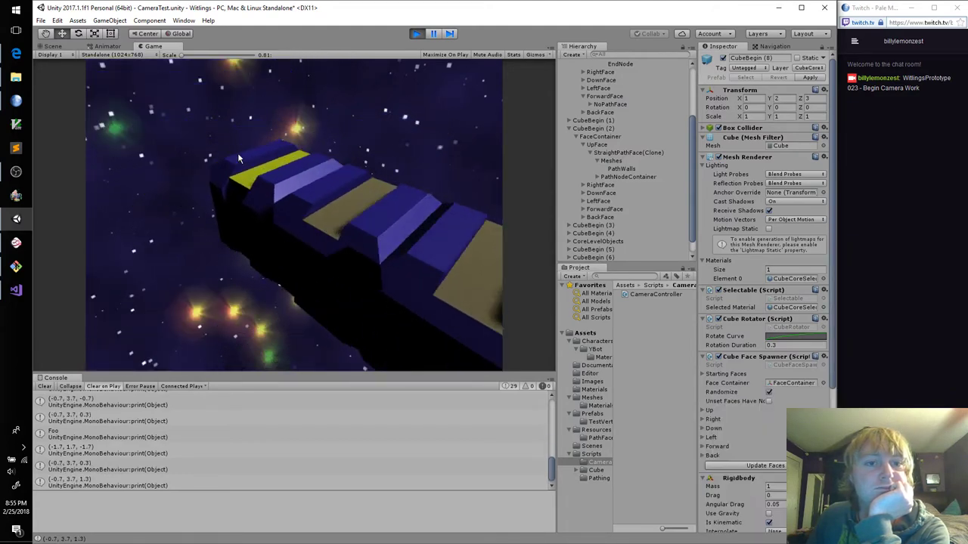
click(367, 225)
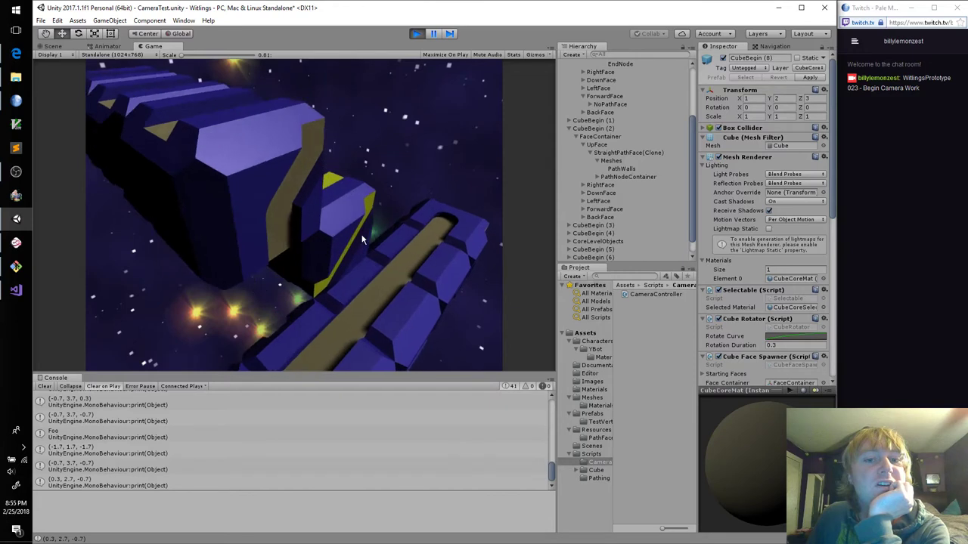
click(340, 288)
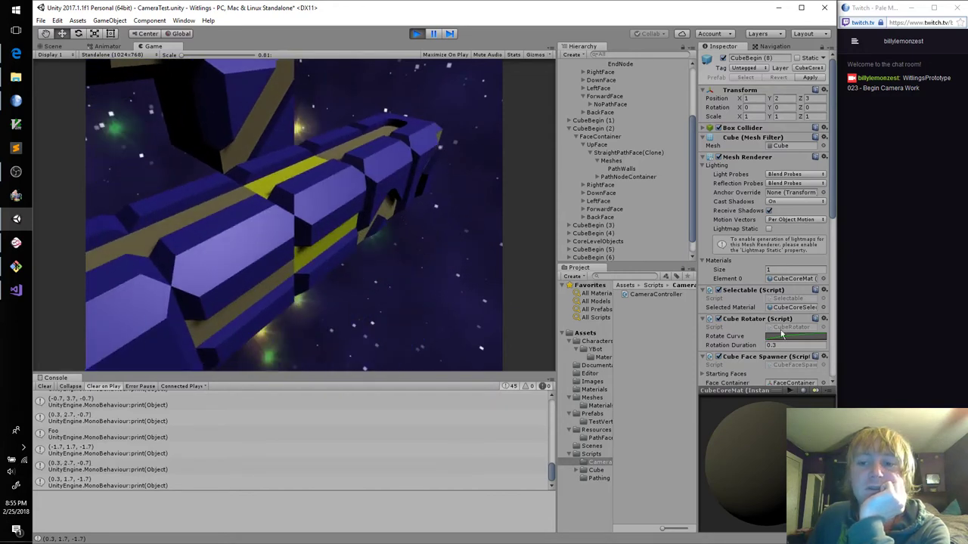
Check Cube Core in the Inspector, then leave Play mode after the 'Dead end!' log
scroll(782, 334, down, 3)
scroll(779, 328, down, 3)
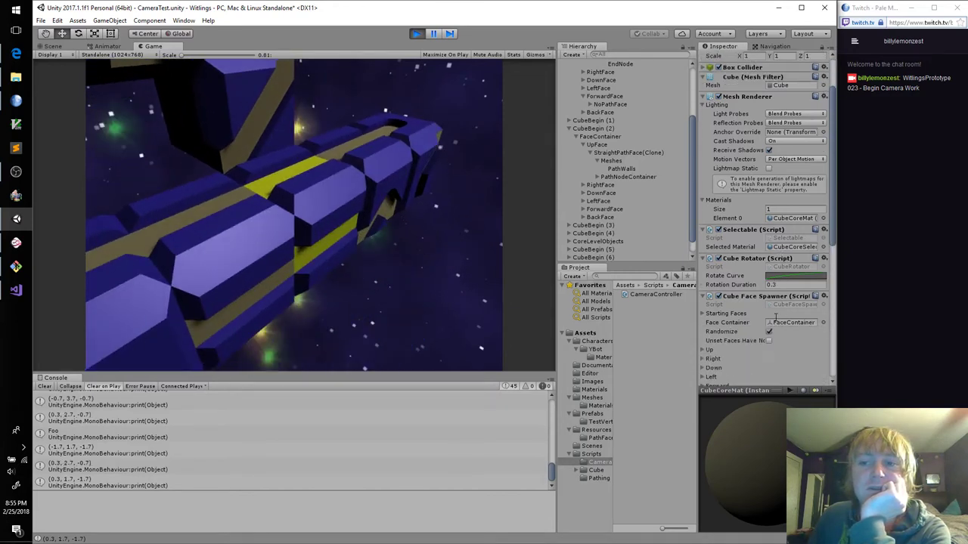
scroll(776, 329, down, 1)
scroll(776, 329, down, 3)
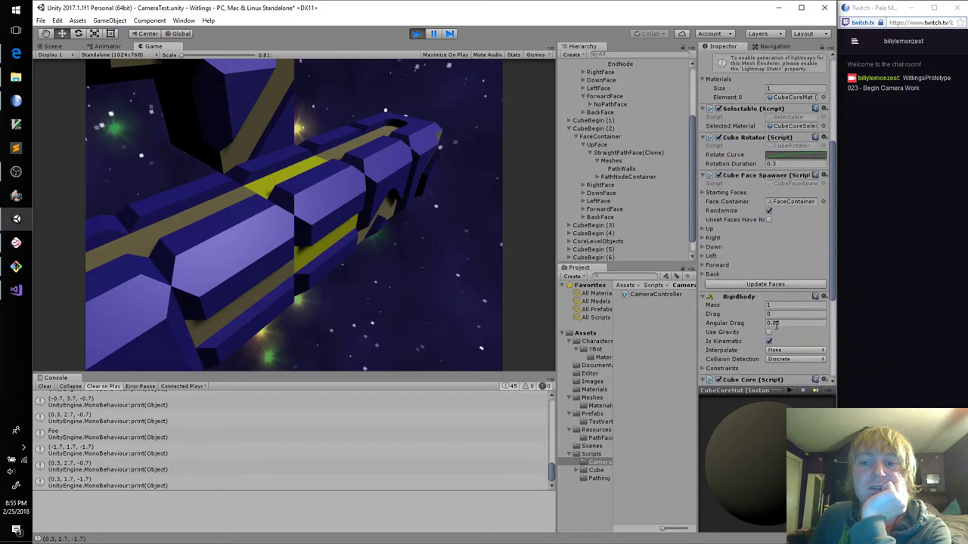
scroll(777, 329, down, 3)
scroll(779, 330, down, 2)
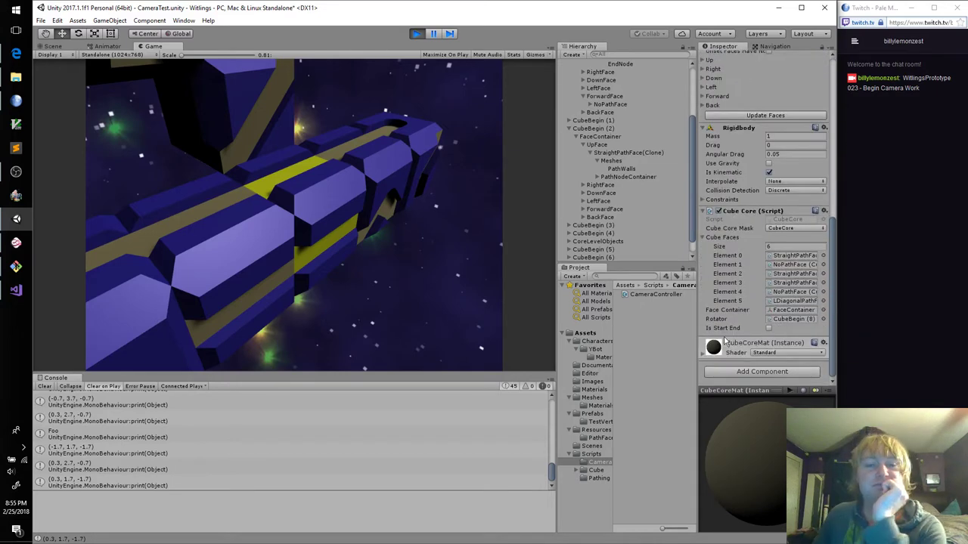
mouse_move(215, 253)
mouse_down()
mouse_move(397, 176)
mouse_move(261, 237)
mouse_move(243, 266)
mouse_move(363, 193)
mouse_up()
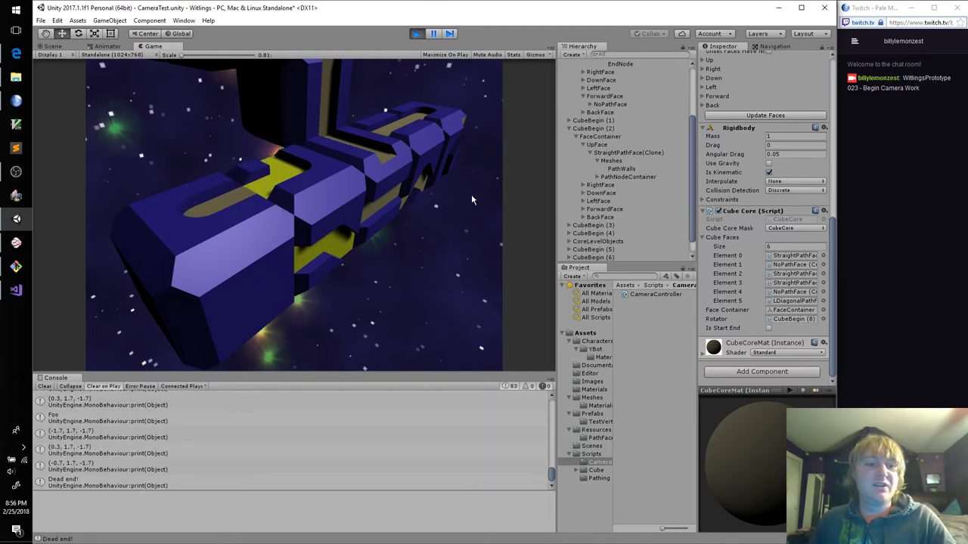
click(423, 37)
alt+drag(398, 188, 277, 193)
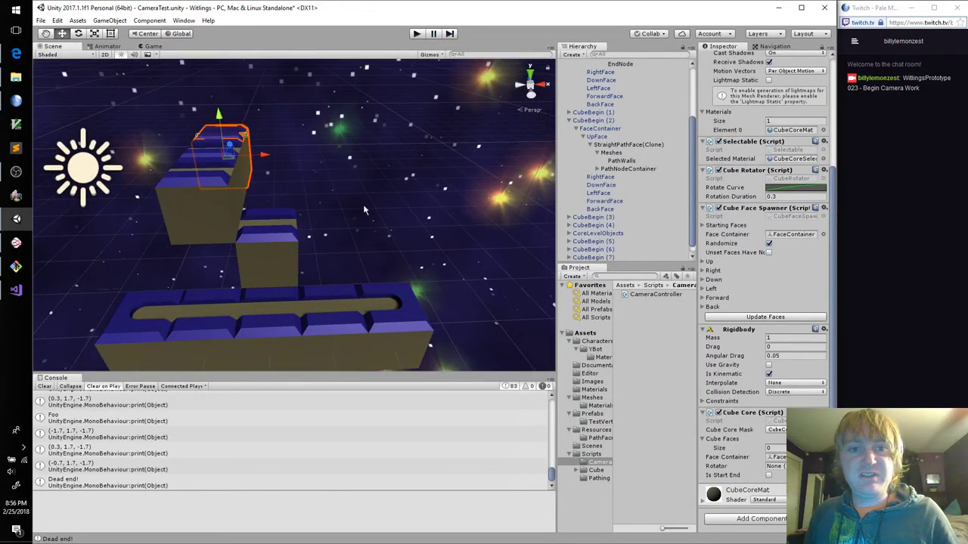
shift+click(243, 176)
shift+click(219, 209)
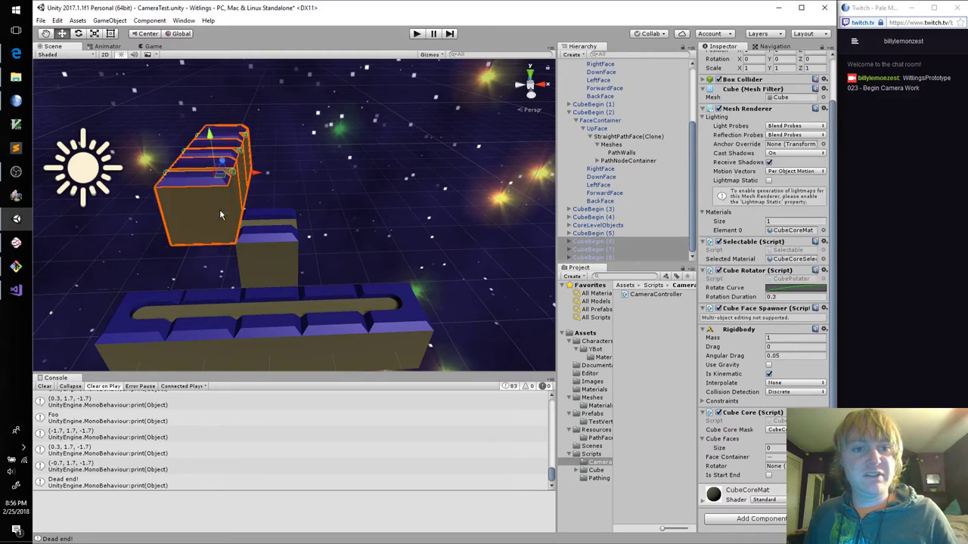
shift+click(279, 220)
key(Delete)
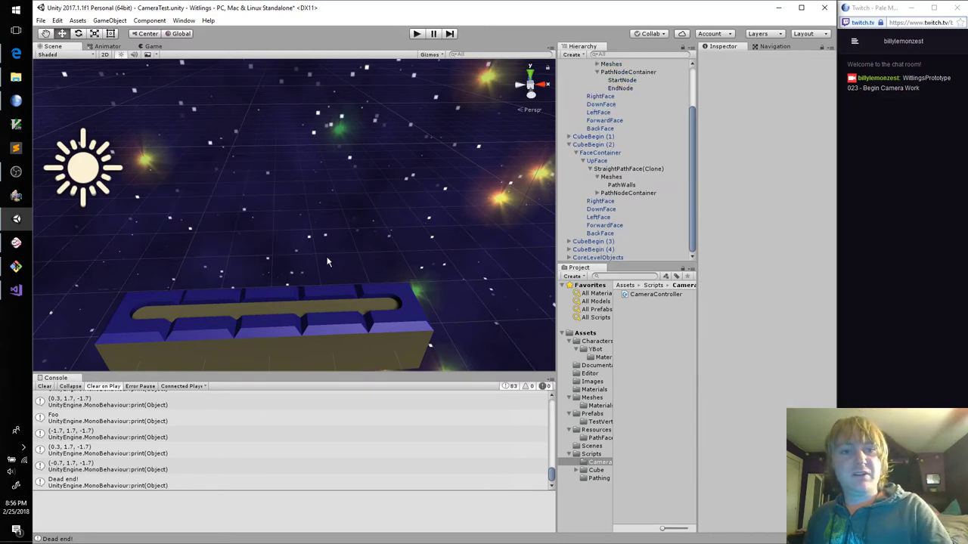
mouse_move(257, 189)
alt+mouse_down()
mouse_move(308, 262)
mouse_move(338, 170)
mouse_move(363, 202)
alt+mouse_up()
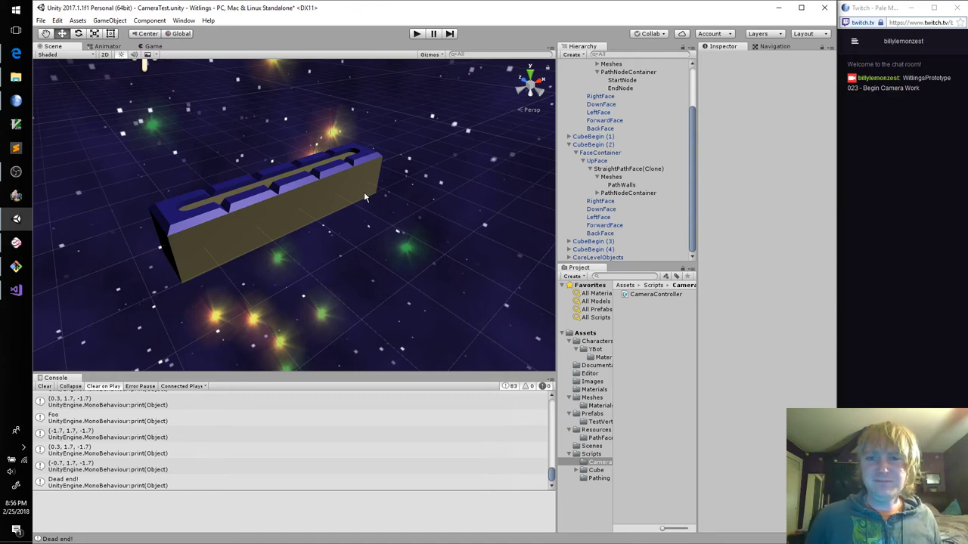
scroll(622, 135, up, 3)
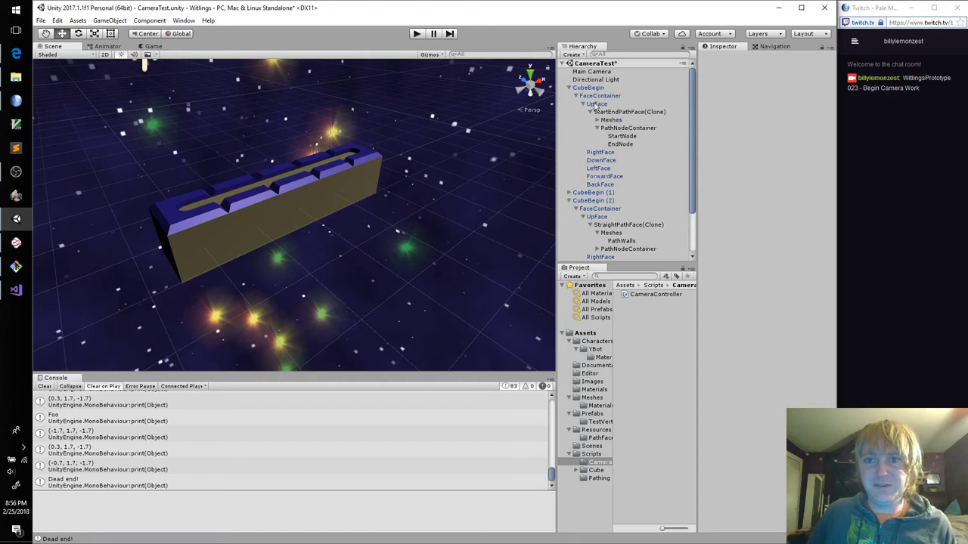
Set the Main Camera's Camera Controller Distance to 6 and run a brief Play test
click(599, 72)
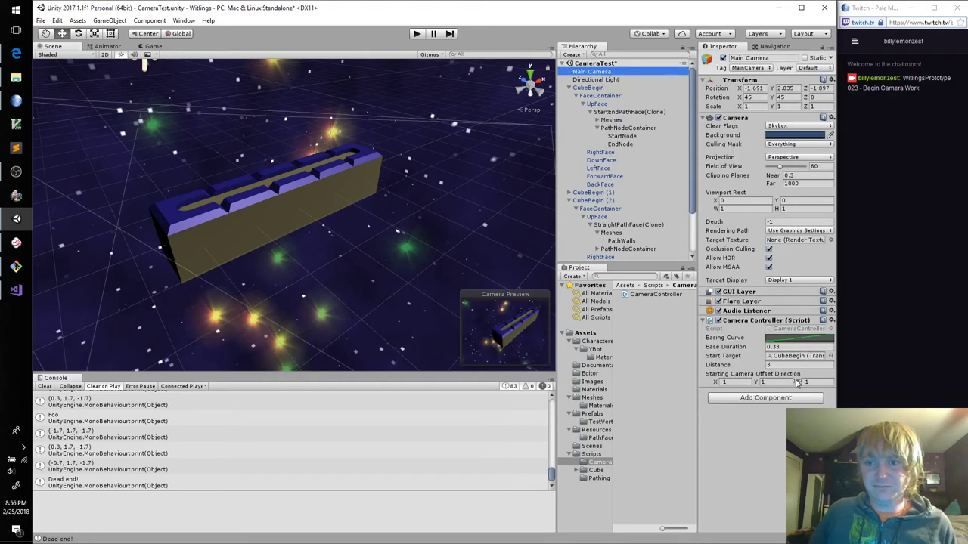
click(794, 365)
text(6)
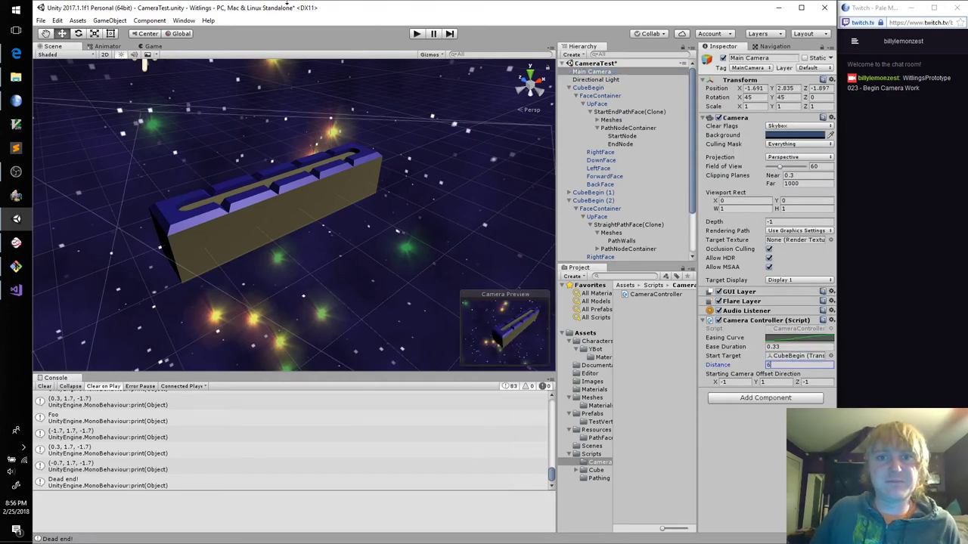
click(414, 33)
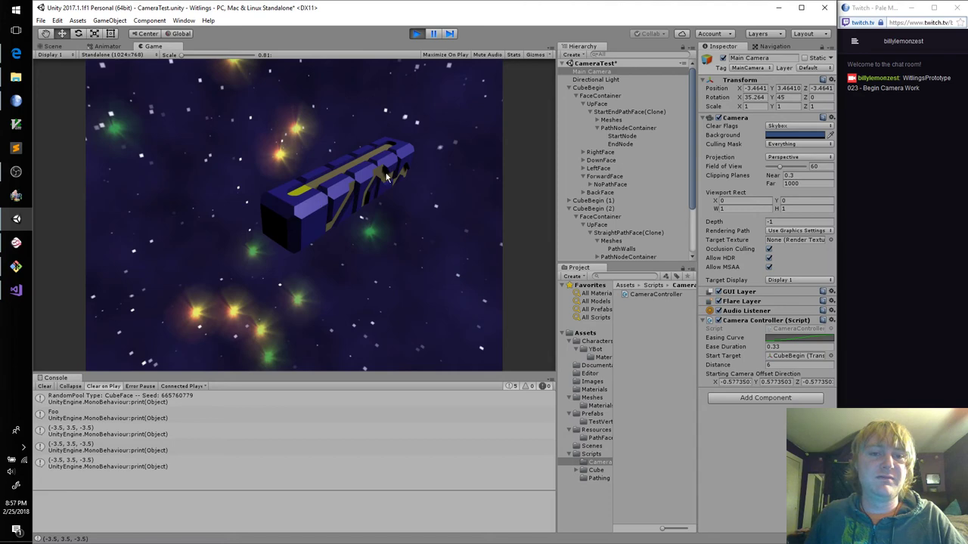
click(418, 34)
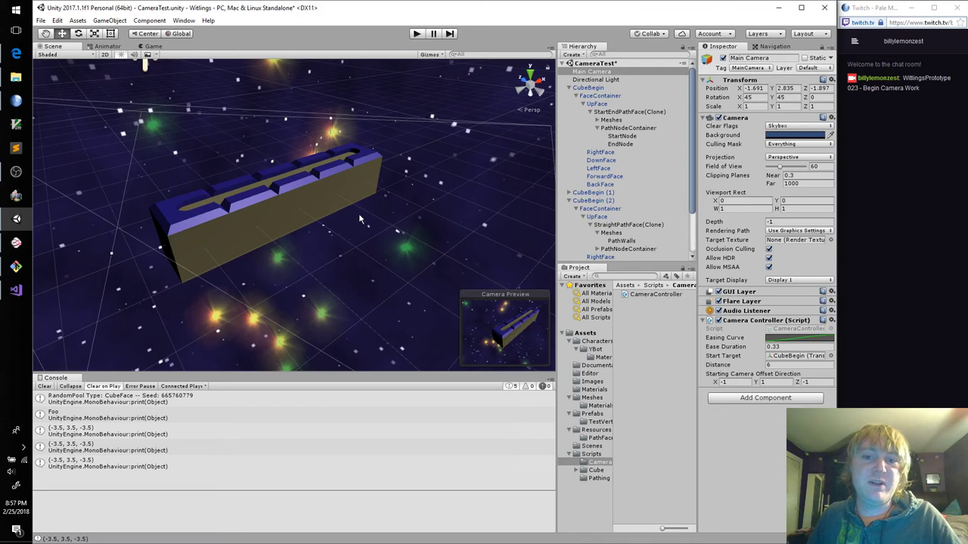
Enter Main Camera Transform position X 2, Y 3, Z -2
click(756, 89)
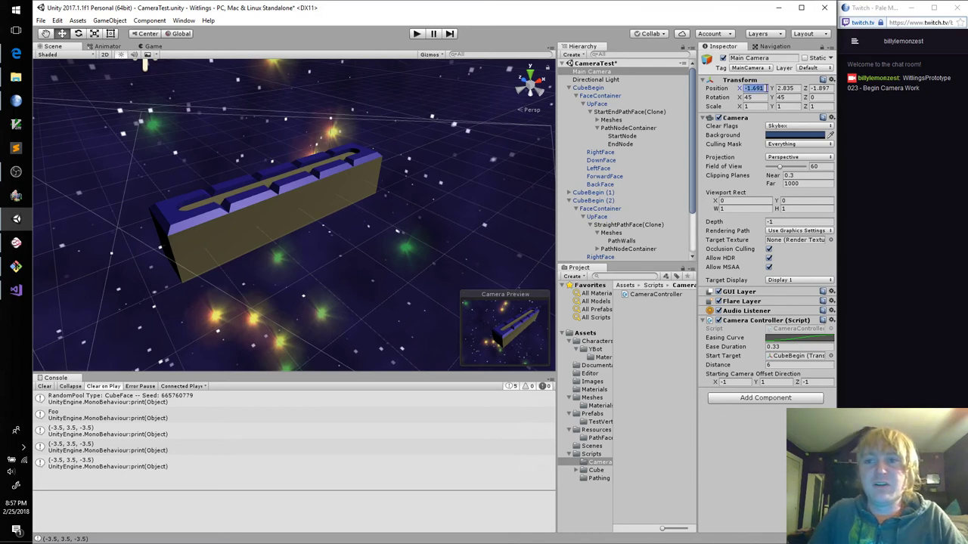
text(2)
key(Tab)
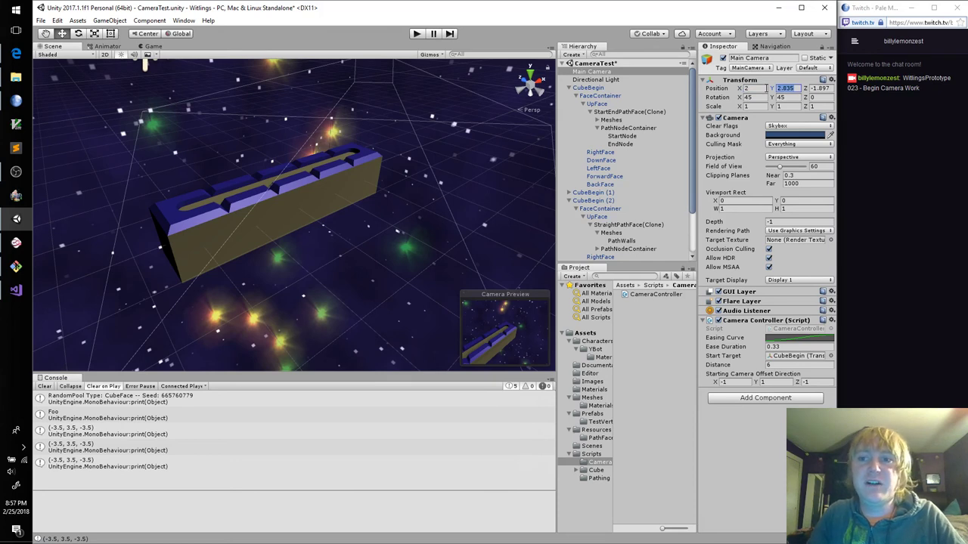
text(3)
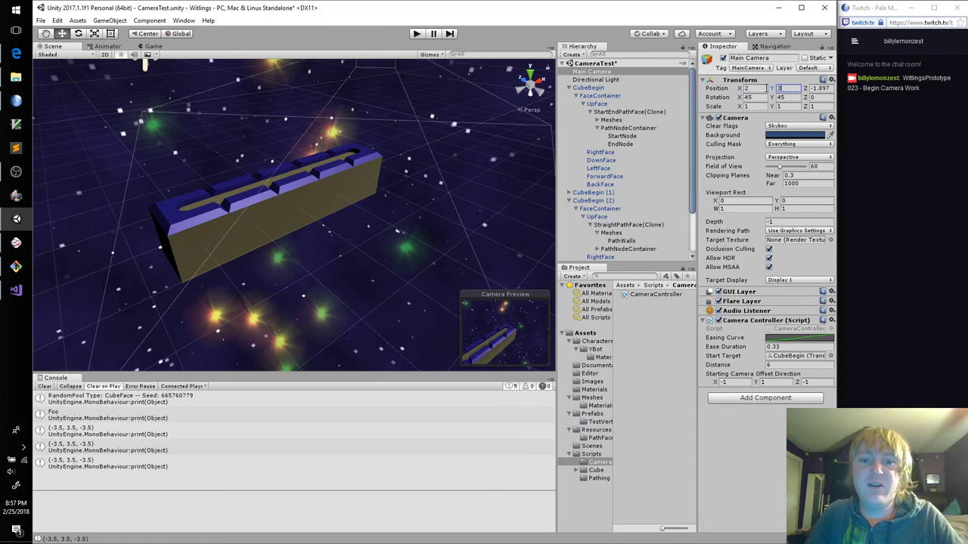
text(-)
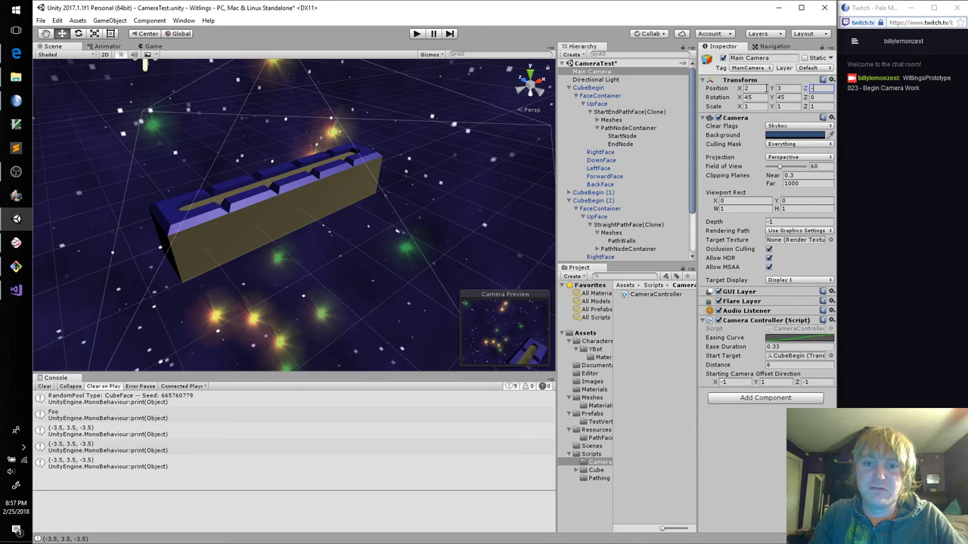
text(2)
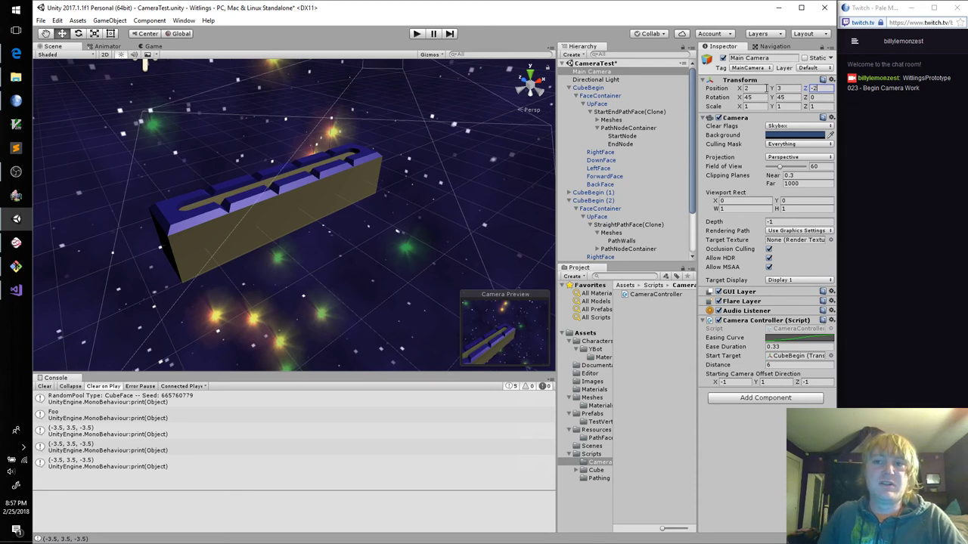